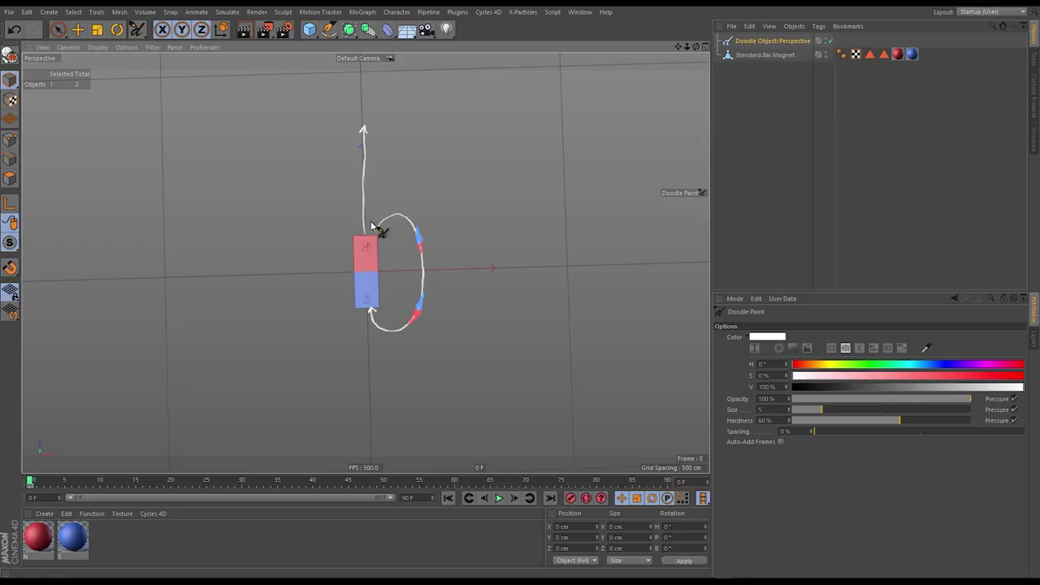
- Rotate the red-and-blue bar magnet in the perspective view of the field scene
mouse_move(372, 230)
mouse_down()
mouse_move(450, 285)
mouse_move(398, 355)
mouse_move(366, 310)
mouse_move(394, 152)
mouse_move(428, 128)
mouse_move(367, 358)
mouse_move(398, 382)
mouse_up()
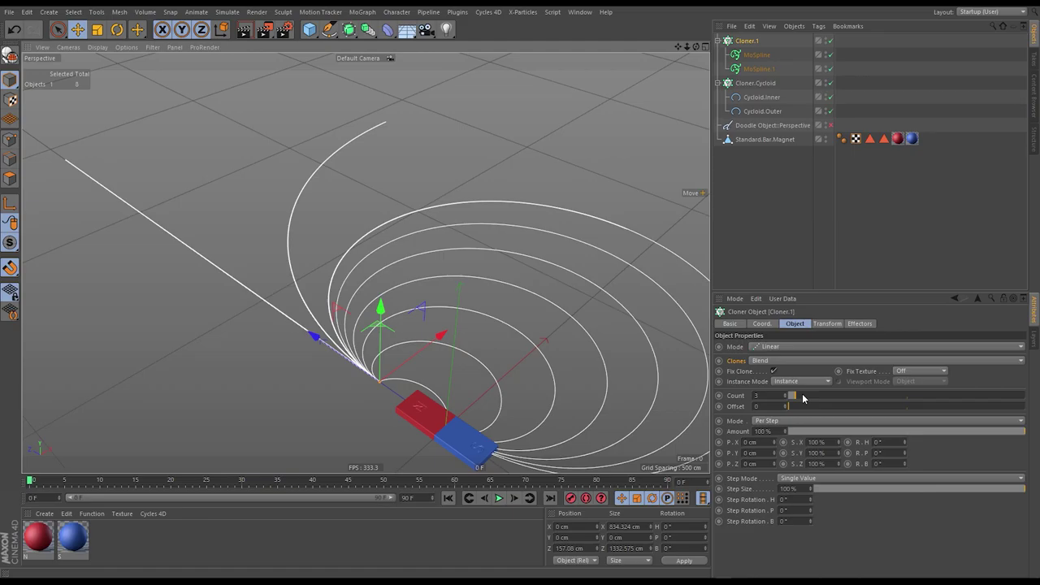
drag(803, 397, 843, 395)
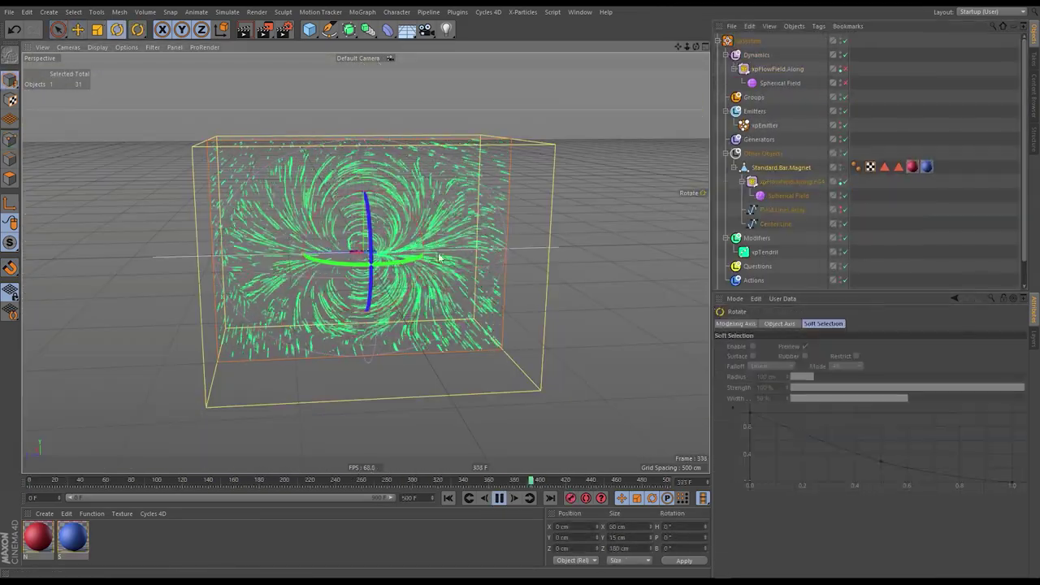
drag(455, 382, 471, 352)
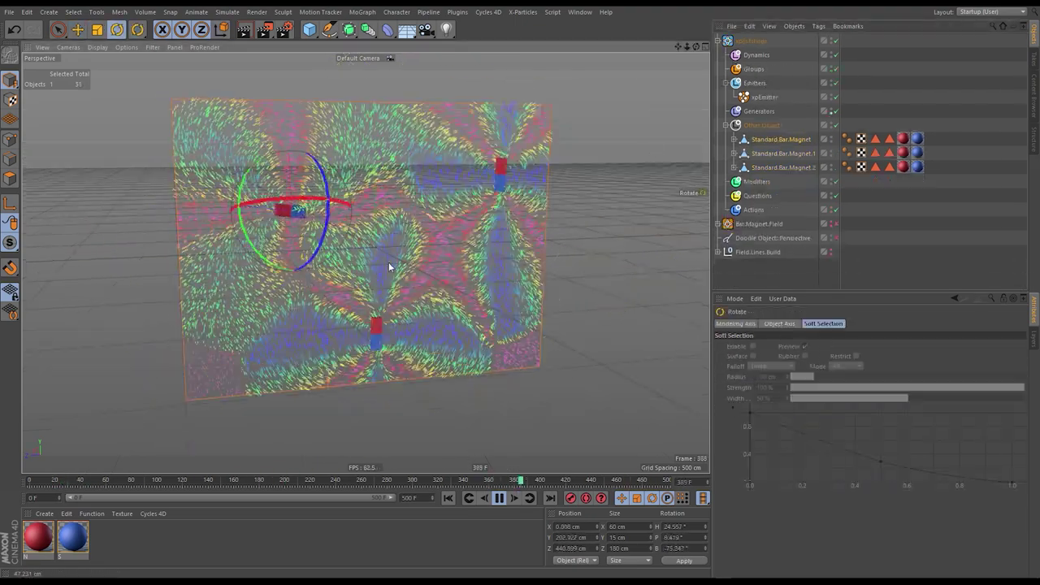
drag(276, 203, 341, 213)
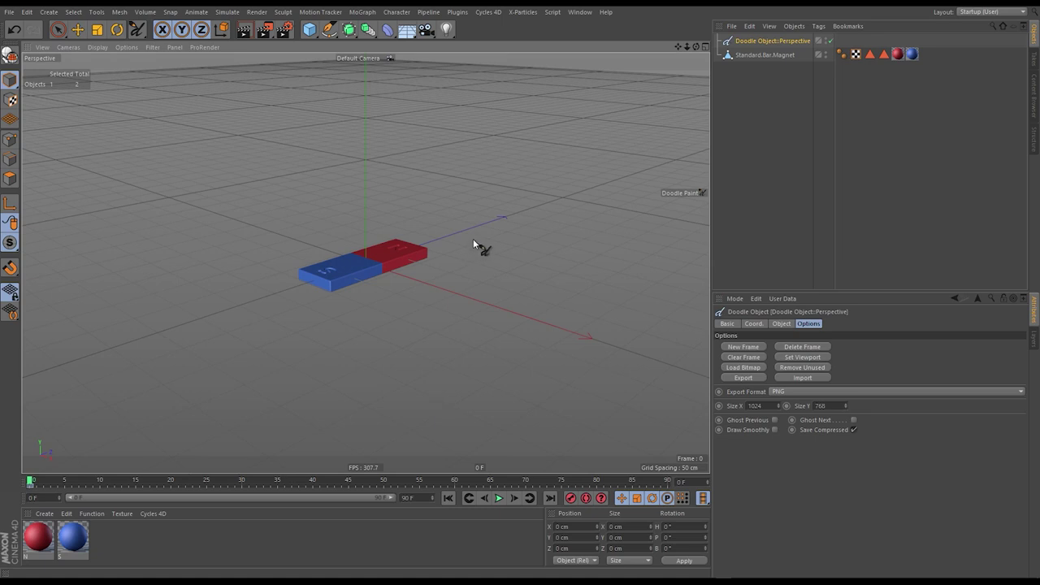
- Orbit to a top-down view, zoom out, and doodle a white line rising from the magnet's north pole
alt+drag(391, 274, 472, 389)
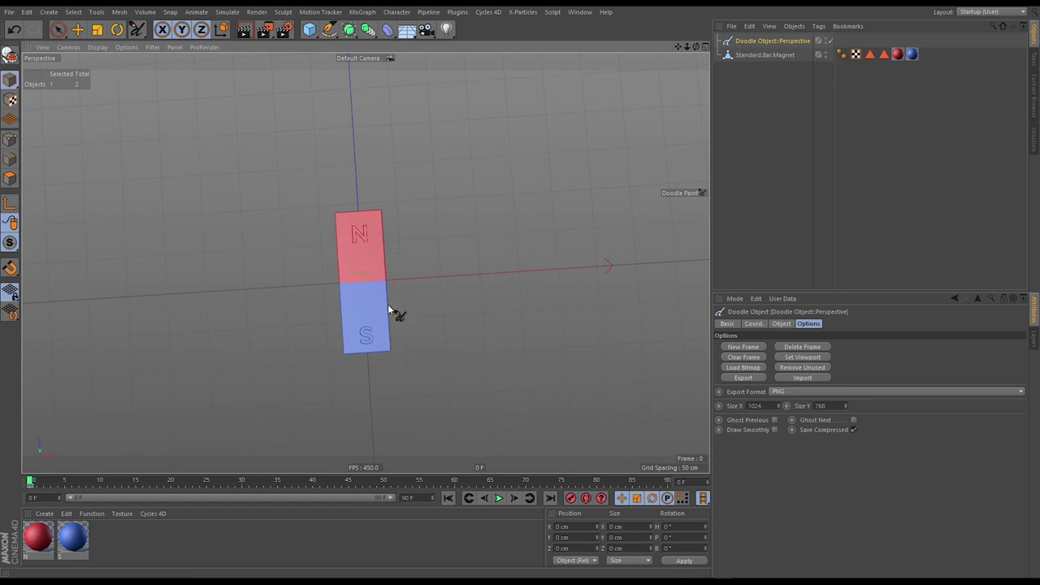
scroll(363, 276, down, 10)
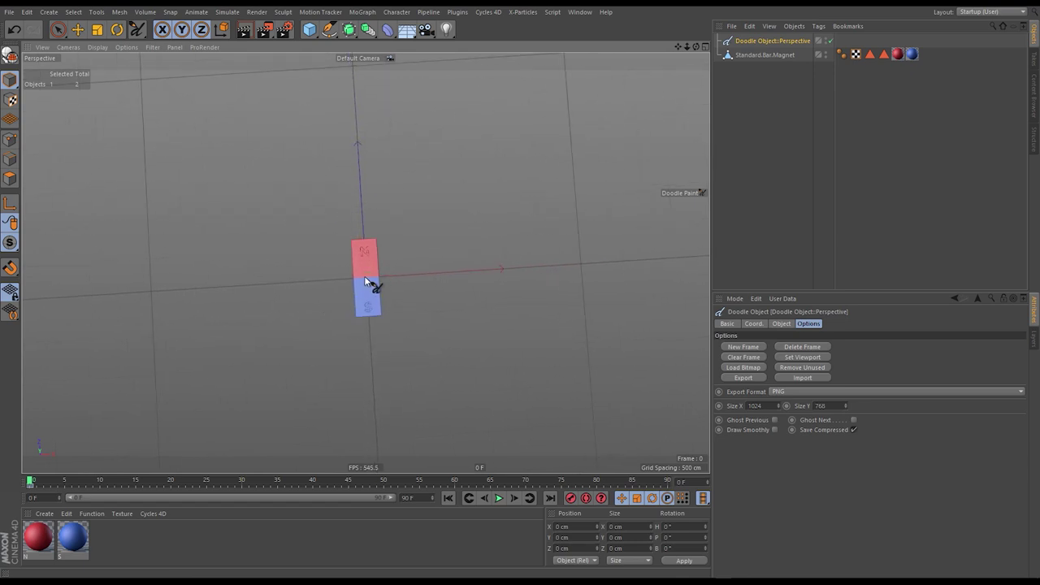
mouse_move(347, 272)
alt+mouse_down()
mouse_move(369, 273)
mouse_move(370, 243)
alt+mouse_up()
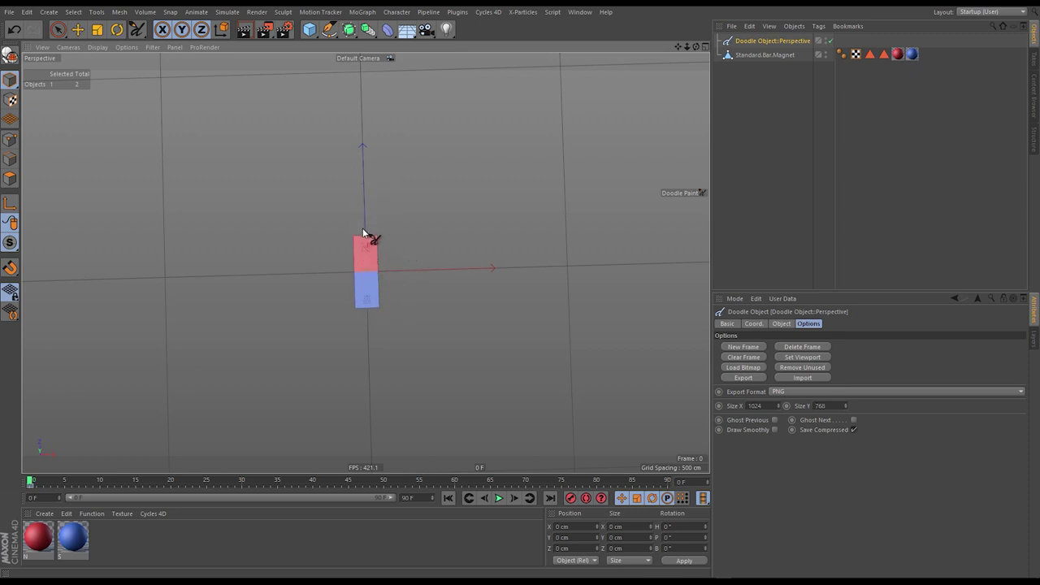
drag(364, 238, 363, 130)
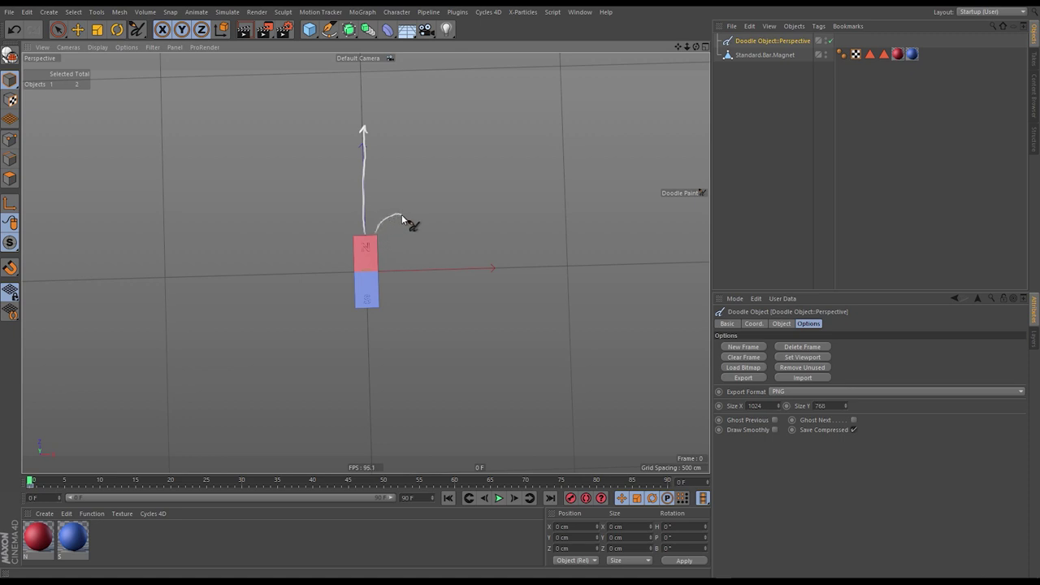
- Continue the doodle loop into the south pole and paint blue arrow marks on it
mouse_move(421, 252)
mouse_down()
mouse_move(423, 314)
mouse_move(410, 334)
mouse_move(379, 329)
mouse_up()
click(703, 192)
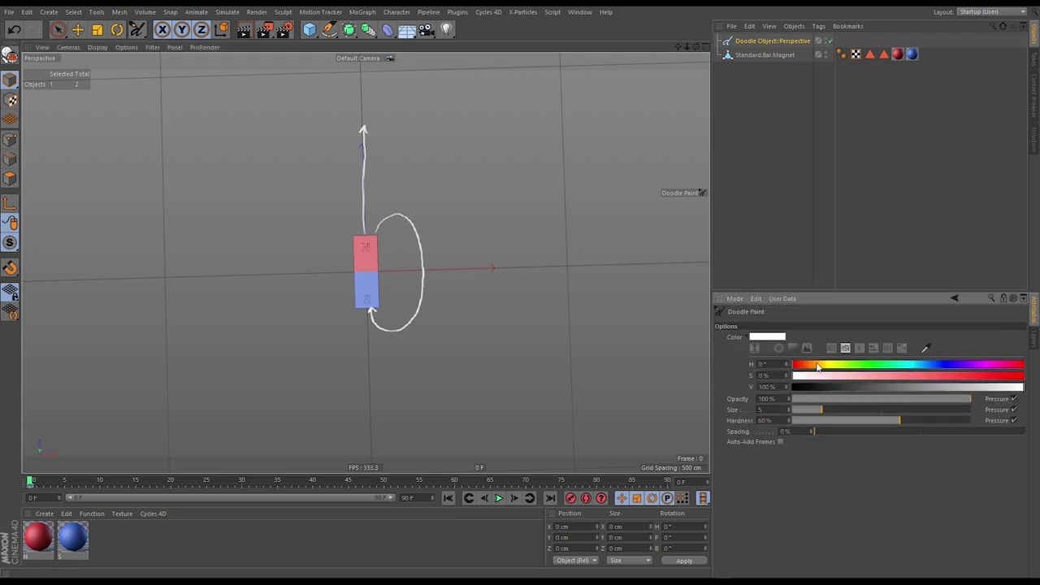
click(945, 375)
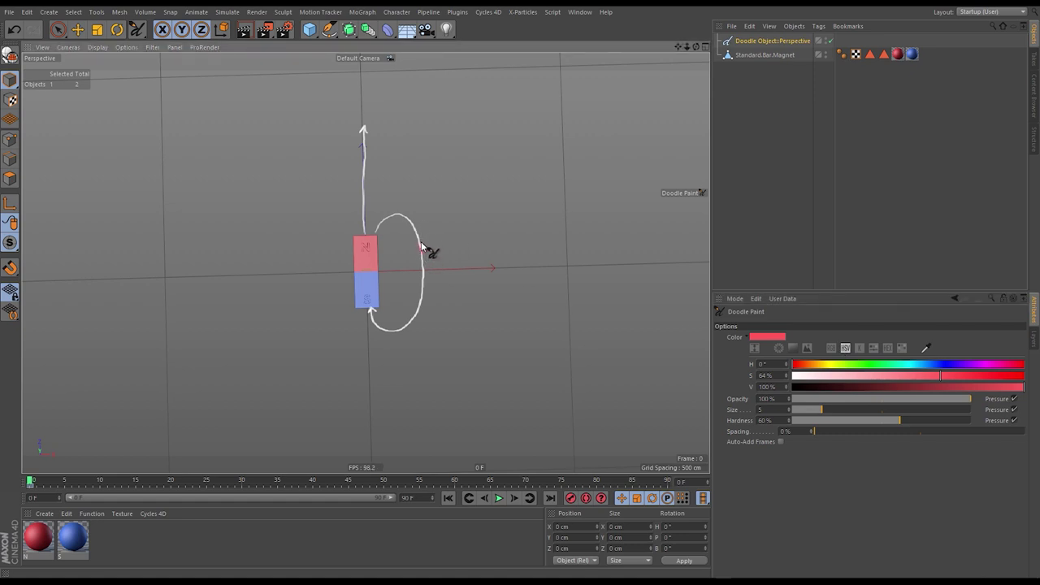
click(933, 365)
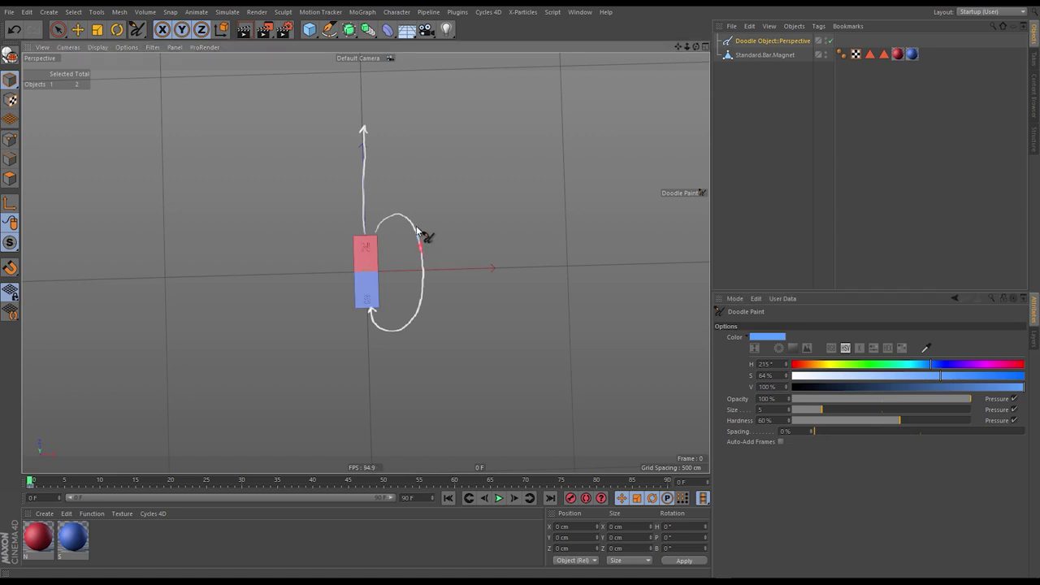
drag(417, 231, 420, 240)
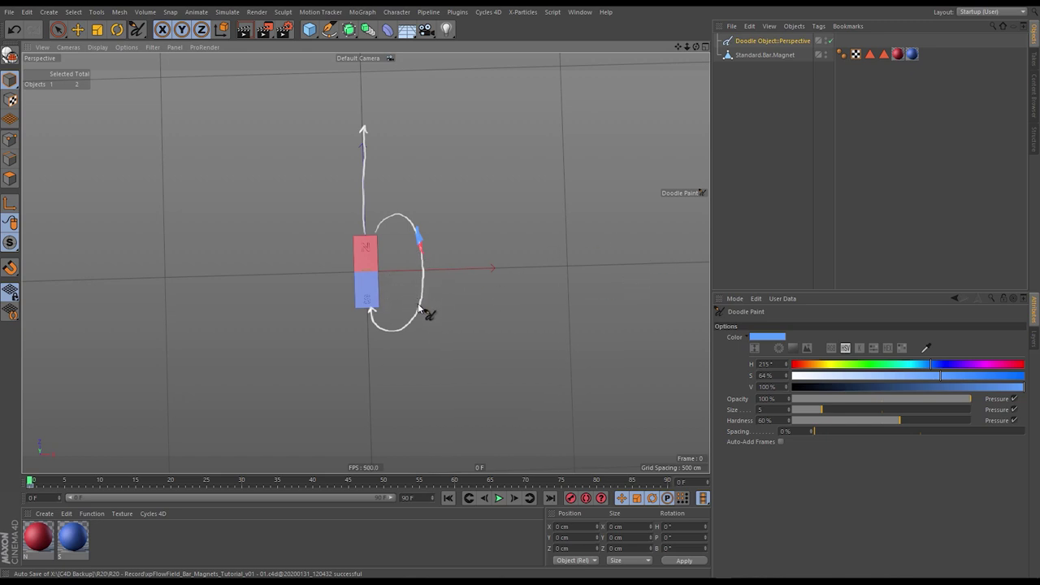
mouse_move(419, 306)
mouse_down()
mouse_move(420, 296)
mouse_move(421, 307)
mouse_up()
- Paint a red mark over the lower blue arrow and reset the paint colour to white
drag(801, 364, 792, 364)
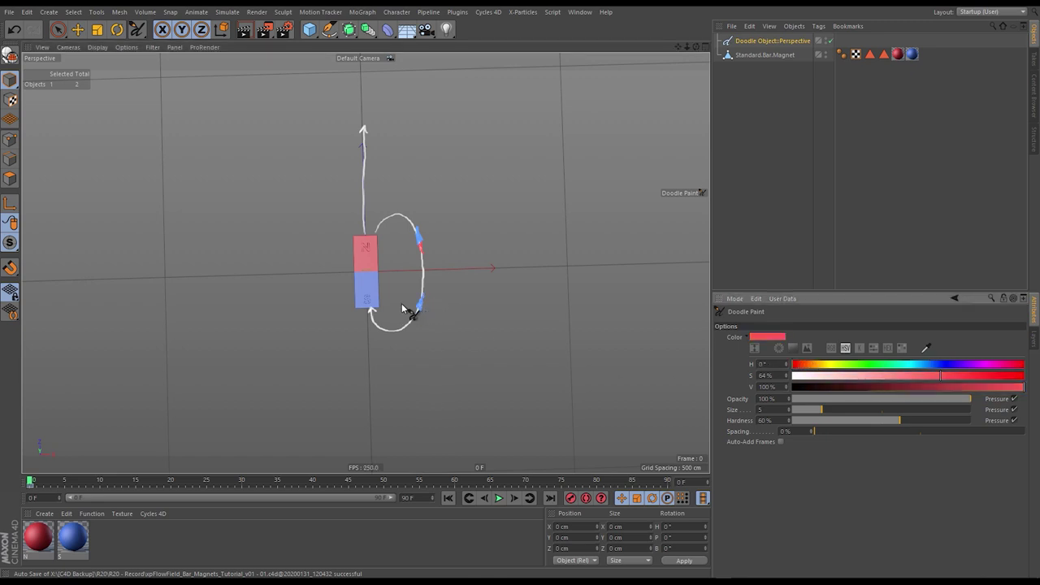
mouse_move(418, 309)
mouse_down()
mouse_move(409, 324)
mouse_move(415, 317)
mouse_up()
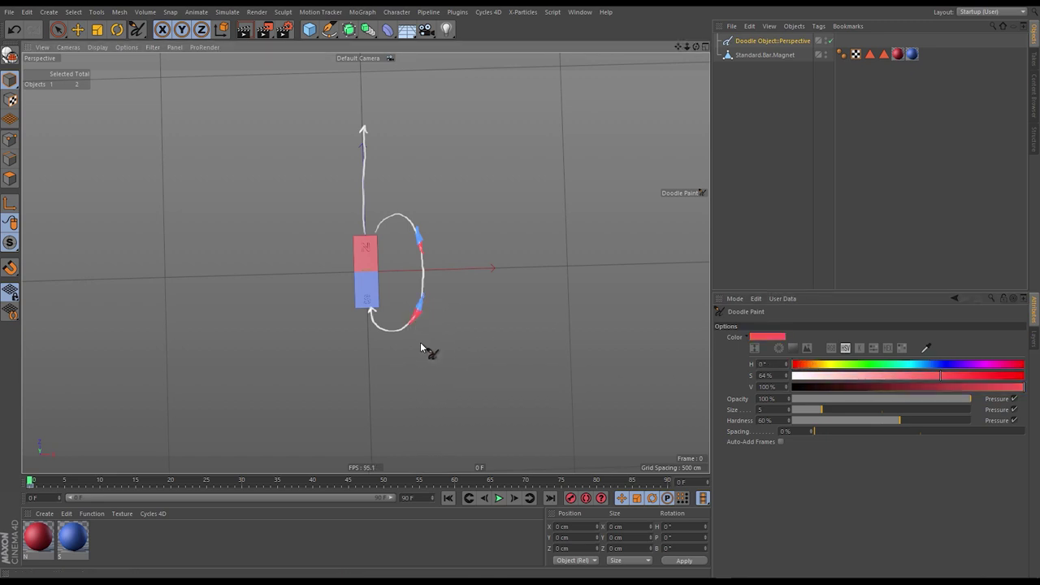
drag(829, 375, 793, 375)
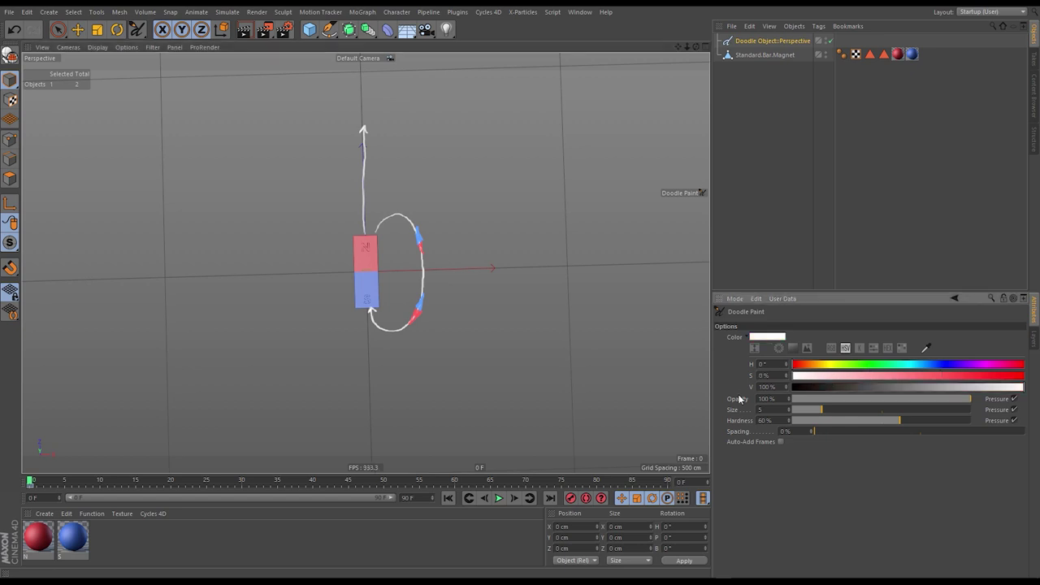
- Doodle a larger outer loop plus white field lines leaving the north pole and entering the south pole
mouse_move(370, 236)
mouse_down()
mouse_move(394, 184)
mouse_move(428, 192)
mouse_move(442, 212)
mouse_move(451, 280)
mouse_move(437, 335)
mouse_move(421, 354)
mouse_move(374, 344)
mouse_move(365, 316)
mouse_up()
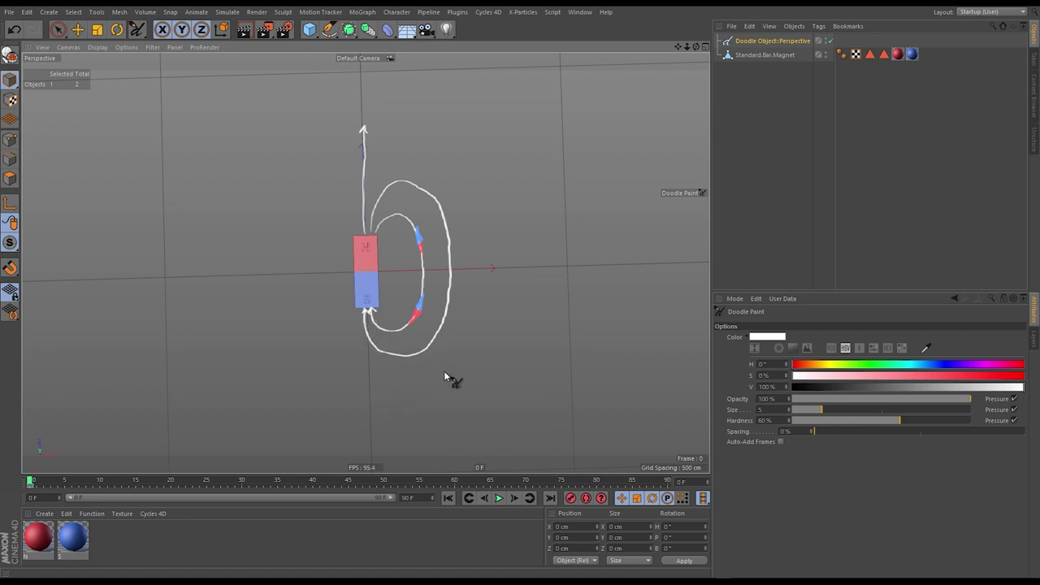
mouse_move(372, 235)
mouse_down()
mouse_move(377, 176)
mouse_move(427, 127)
mouse_up()
mouse_move(452, 392)
mouse_down()
mouse_move(373, 363)
mouse_move(373, 343)
mouse_up()
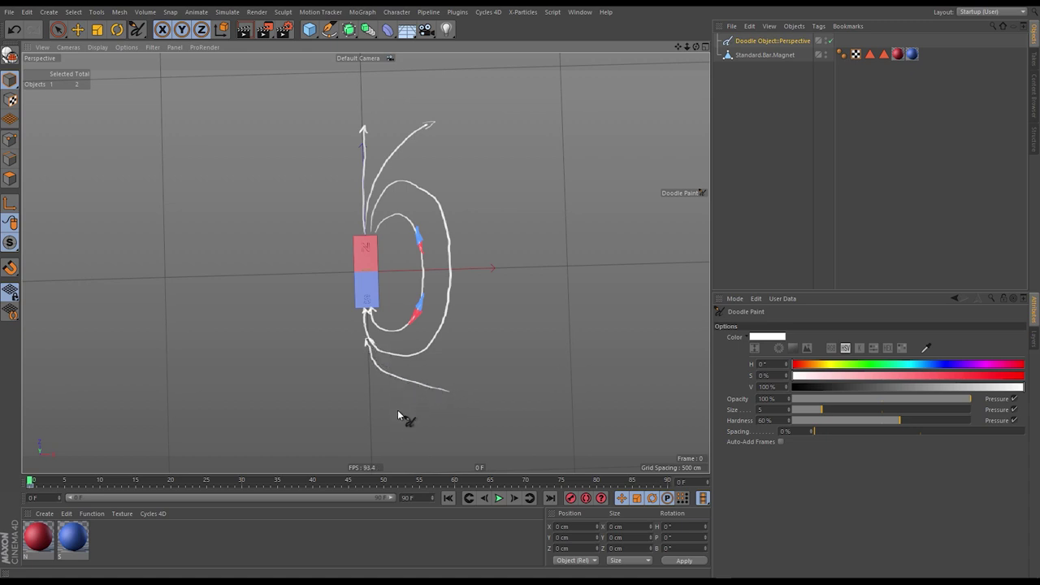
drag(369, 428, 369, 355)
- Hide the Doodle Object and add a Cycloid spline set to the ZY plane
click(828, 40)
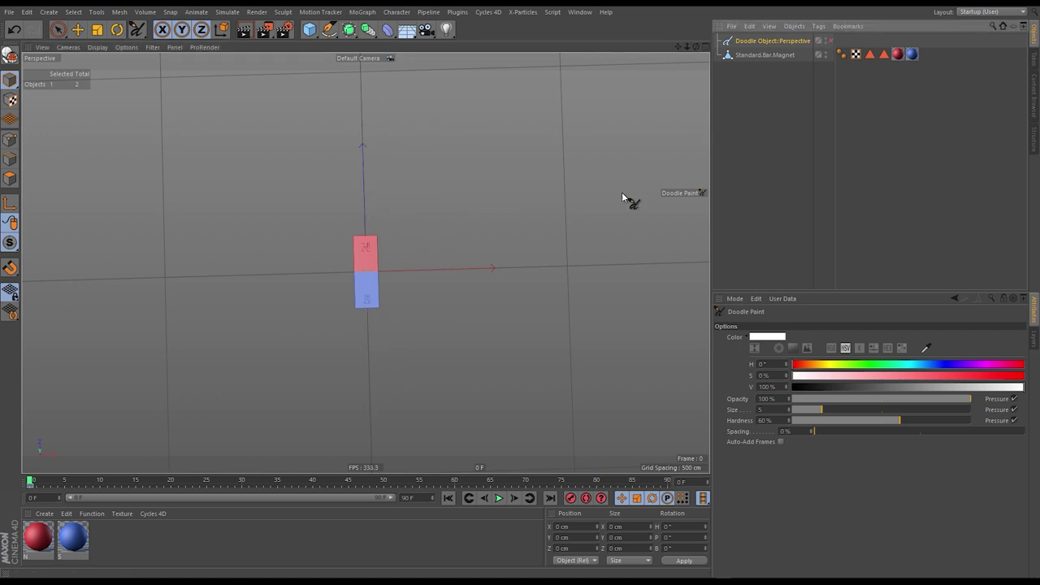
click(329, 33)
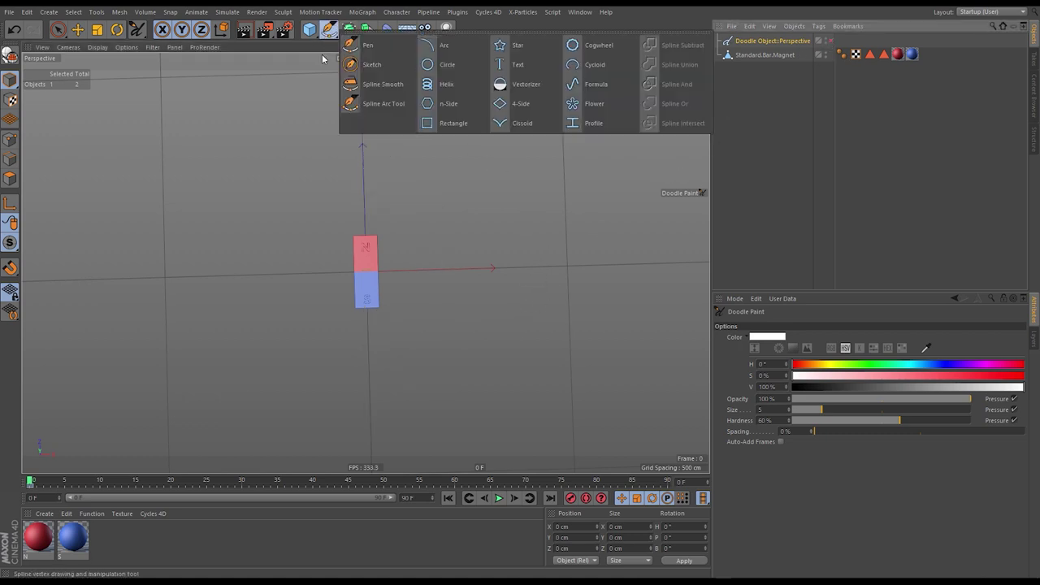
click(602, 68)
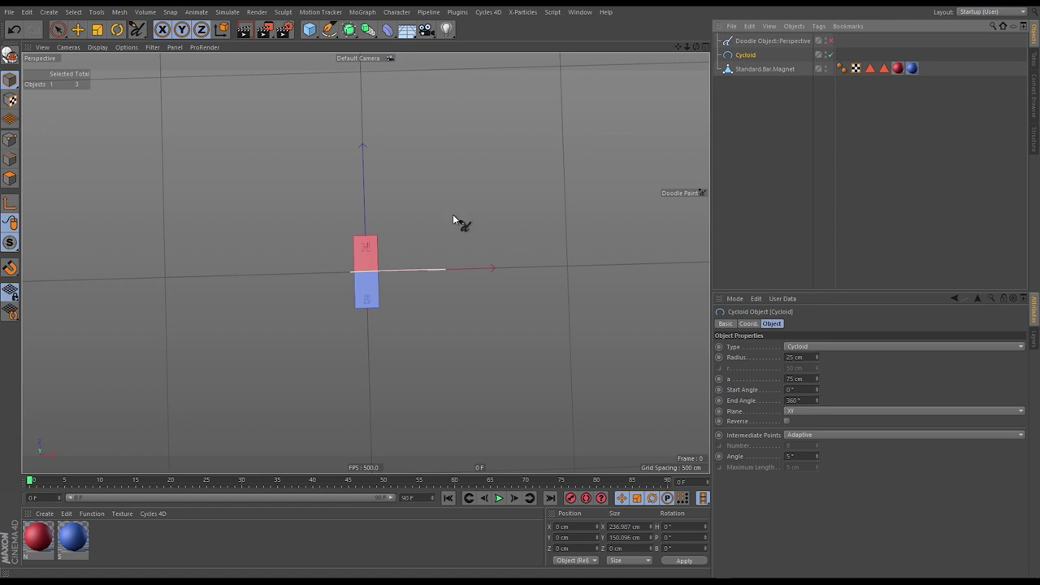
click(801, 411)
click(805, 426)
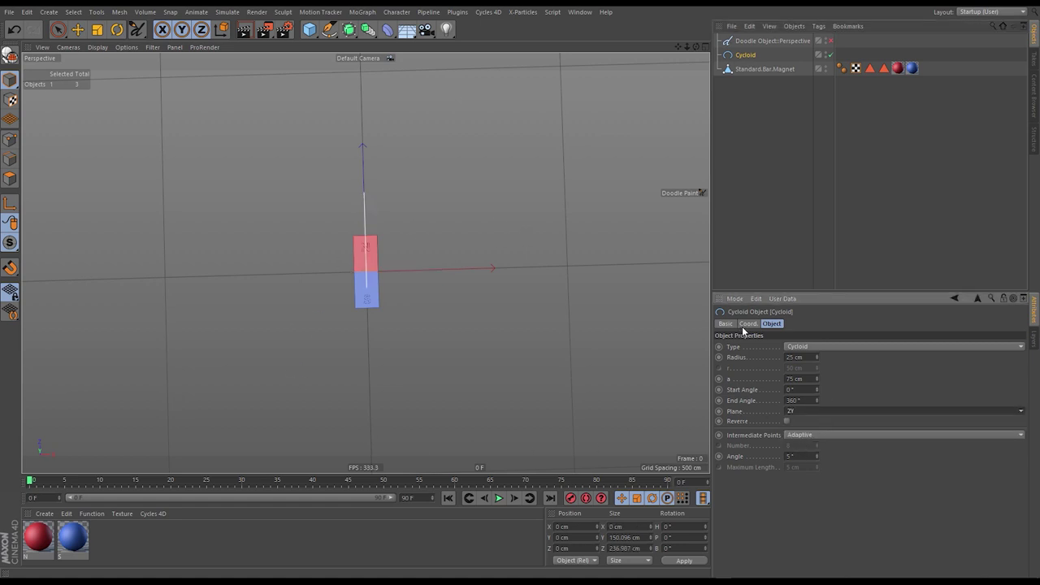
- Rotate the Cycloid 90° on B around the magnet
alt+drag(328, 268, 338, 170)
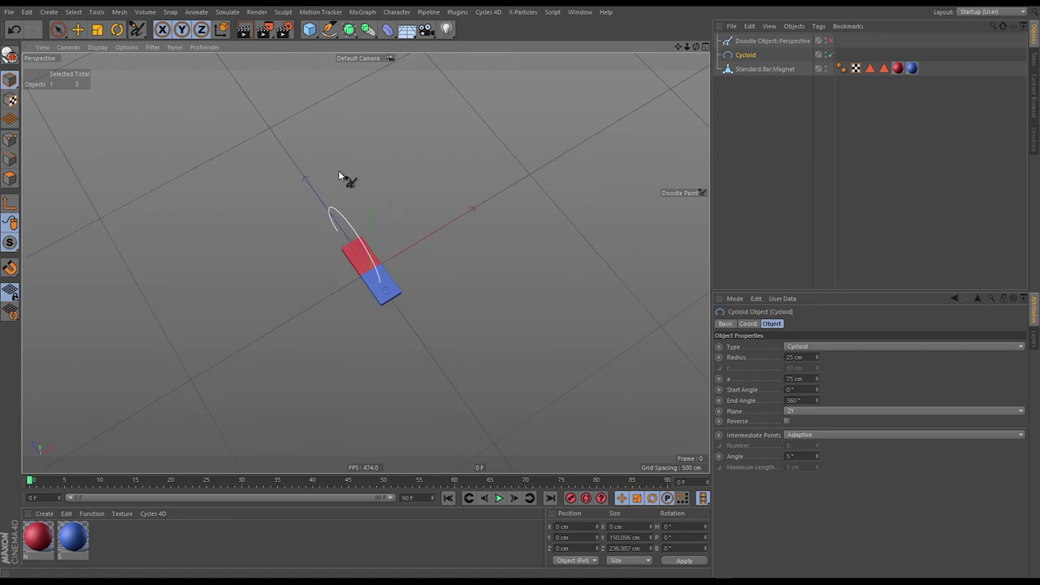
click(117, 30)
drag(349, 270, 413, 237)
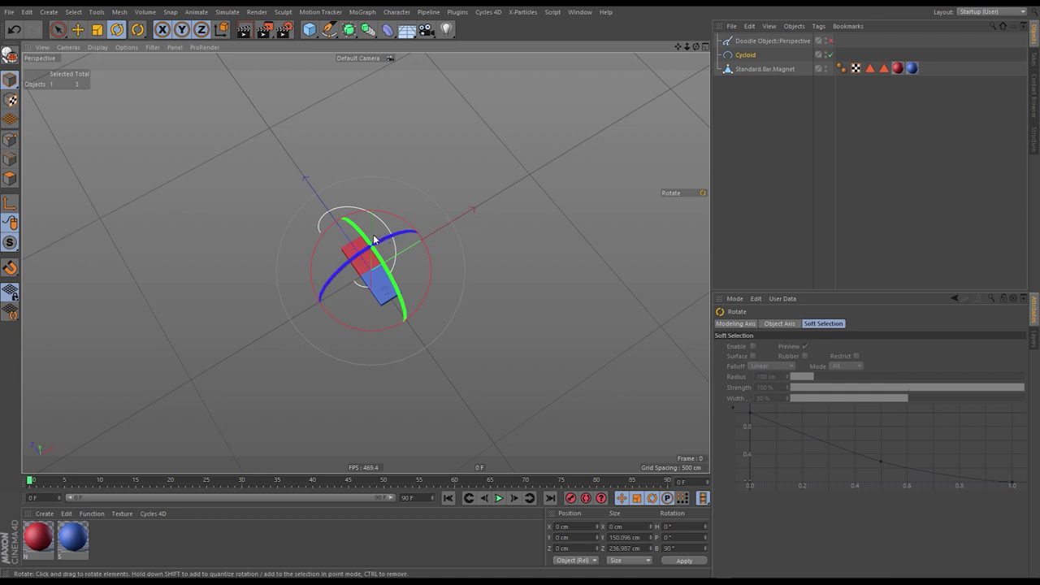
- Maximise the Top view and move the Cycloid to the right of the magnet
scroll(418, 225, up, 5)
scroll(394, 234, down, 2)
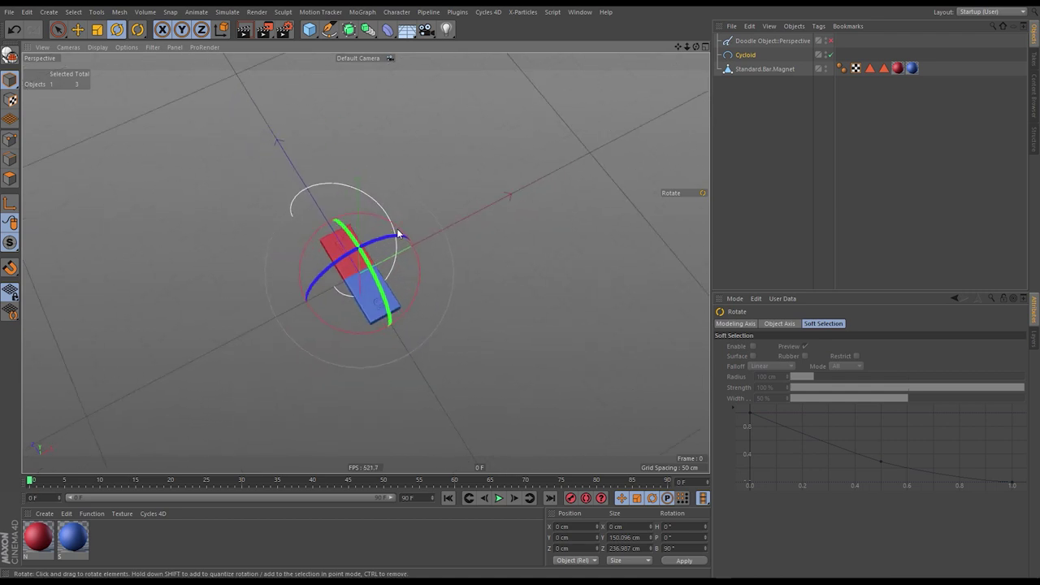
middle_click(534, 174)
middle_click(462, 191)
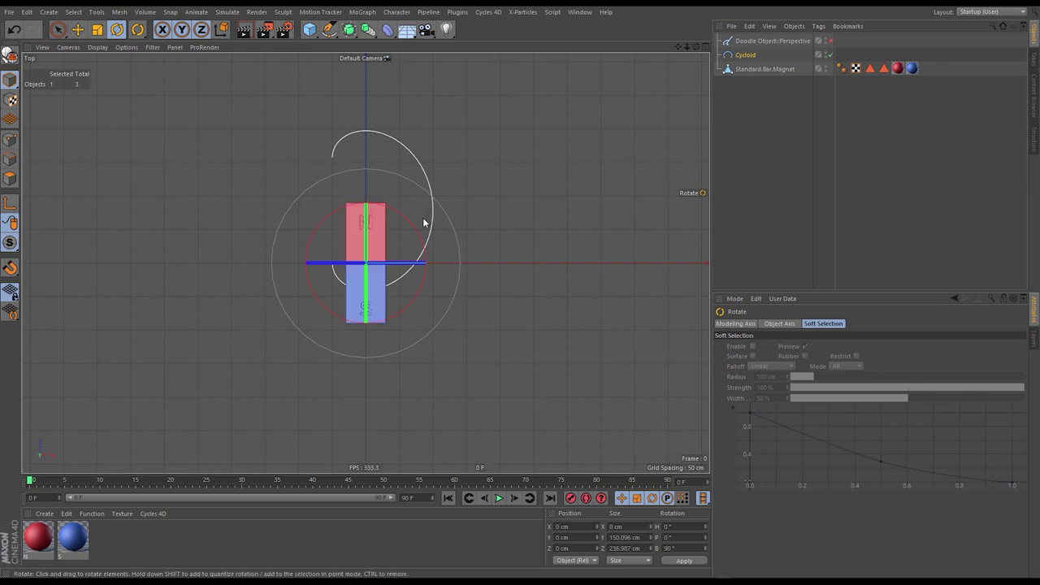
key(e)
click(743, 54)
drag(394, 210, 422, 262)
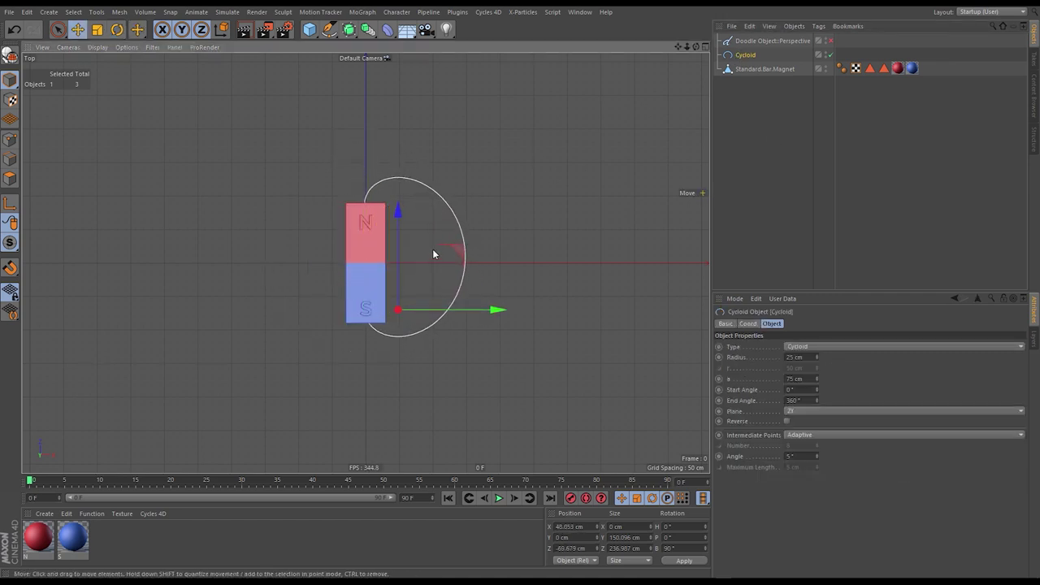
scroll(419, 224, down, 2)
alt+middle_drag(419, 227, 410, 223)
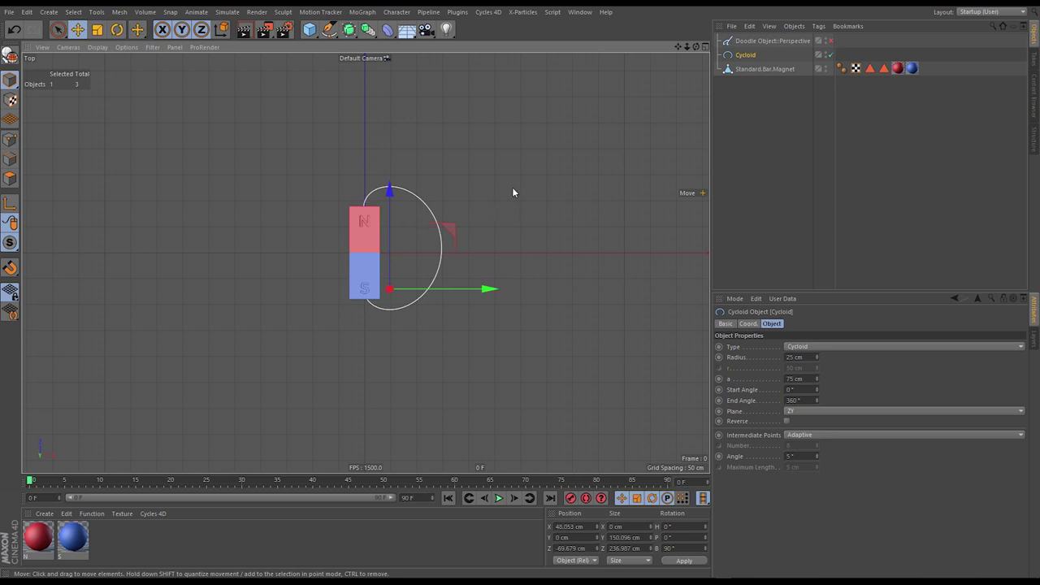
scroll(512, 193, down, 1)
alt+middle_drag(449, 248, 406, 259)
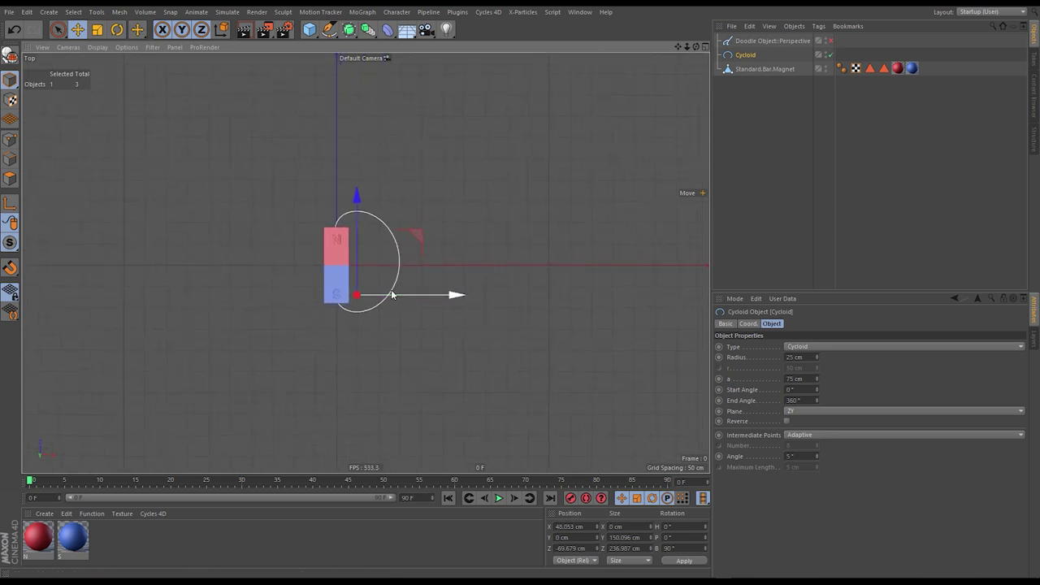
drag(406, 272, 429, 277)
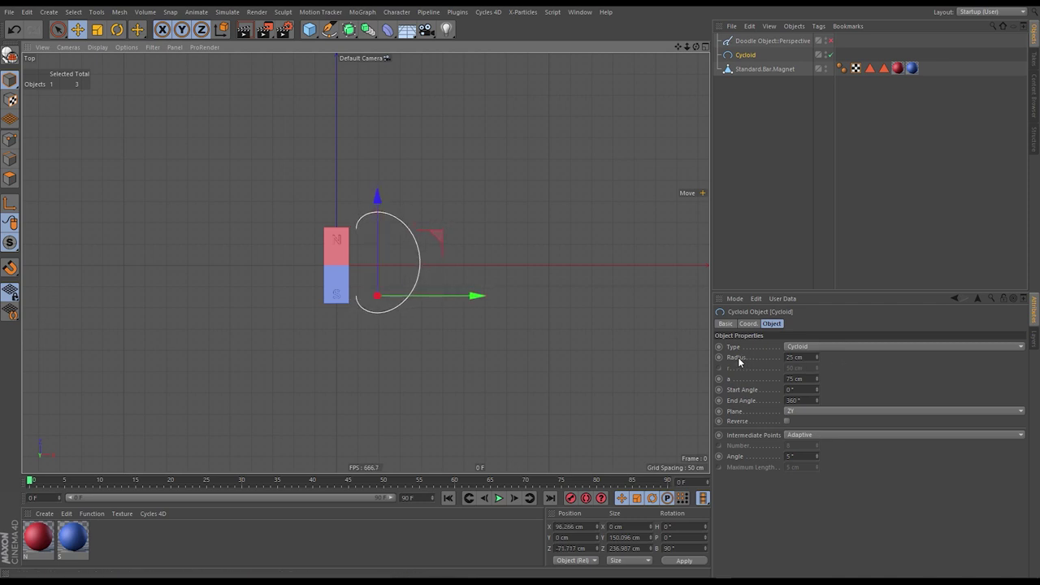
- Set the Cycloid's a parameter to 400 cm
drag(818, 379, 773, 343)
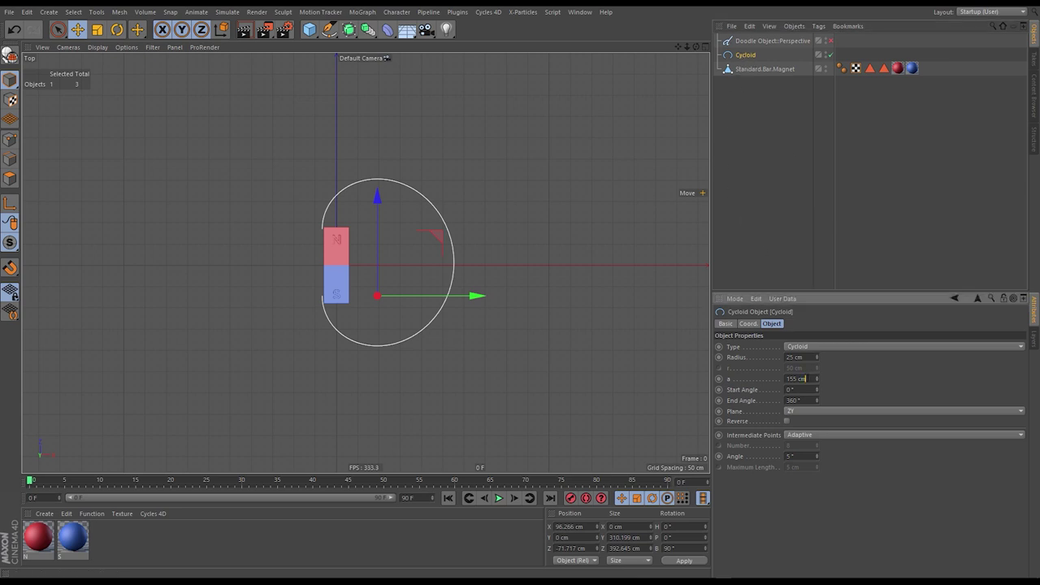
click(798, 379)
text(400)
key(Return)
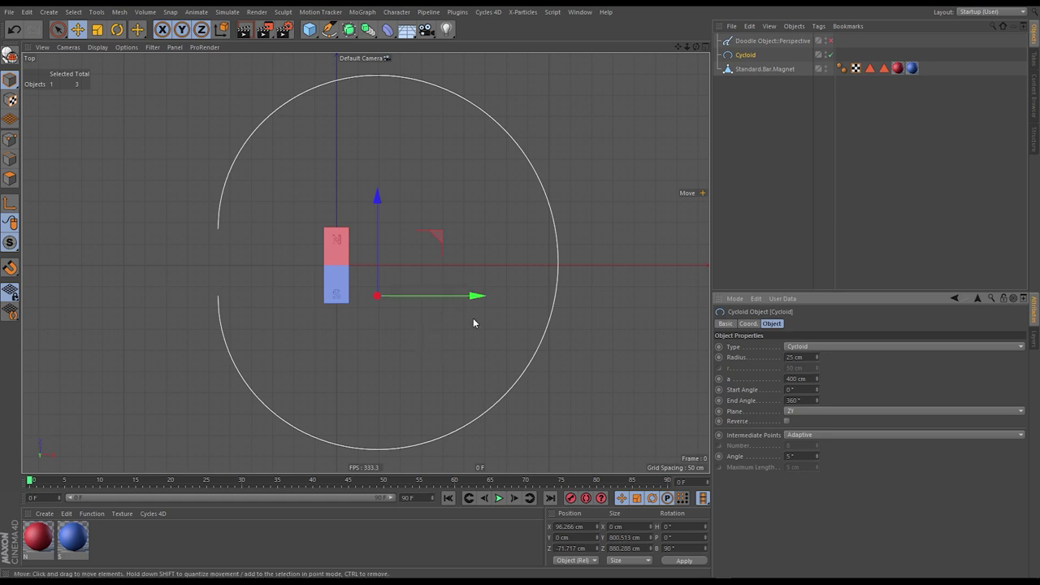
click(748, 324)
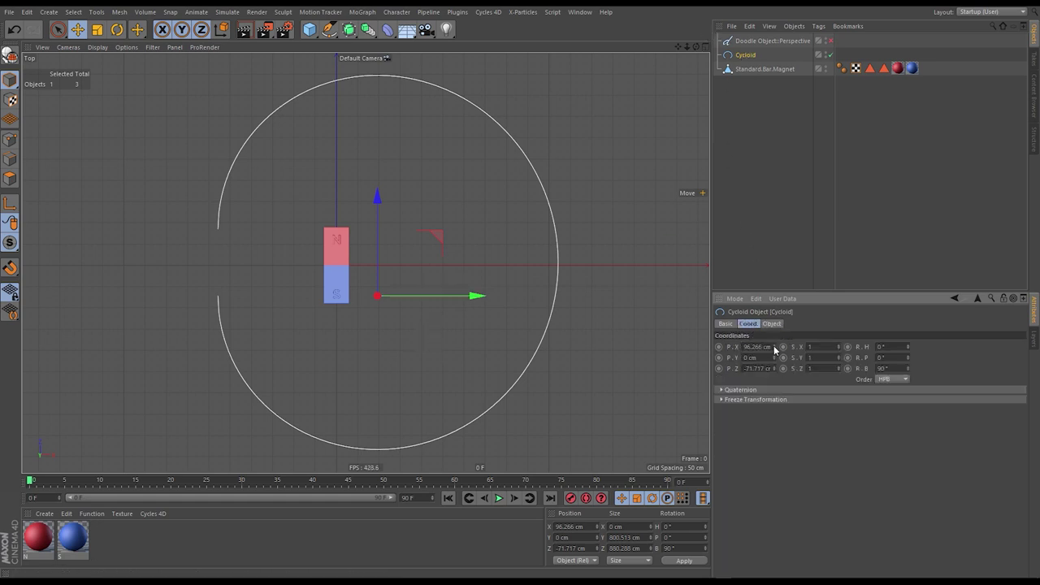
- Reset the Cycloid's P.X and P.Z to 0 cm, centring the circle on the magnet
right_click(775, 347)
right_click(776, 368)
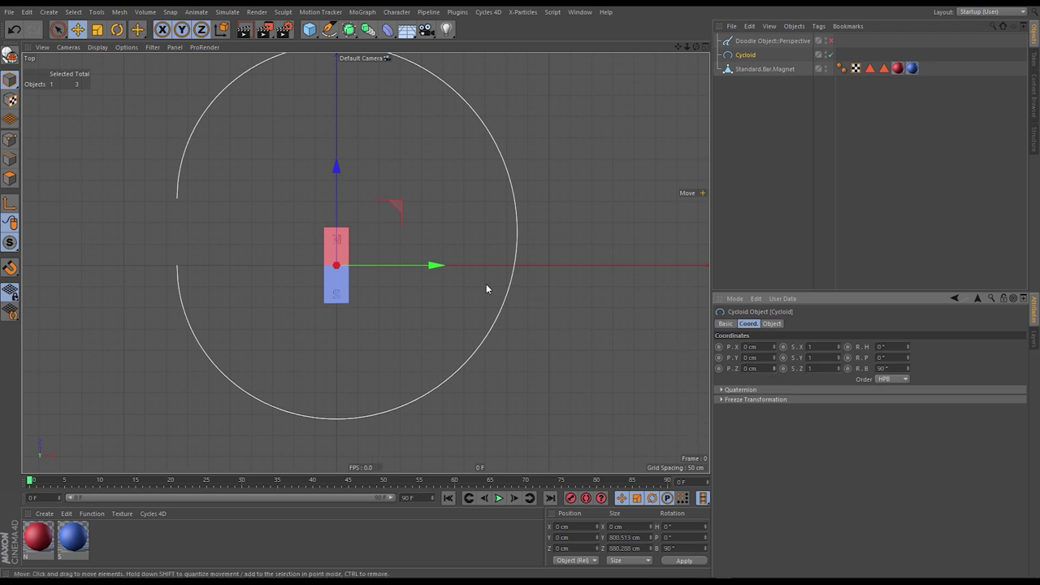
alt+middle_drag(343, 269, 377, 300)
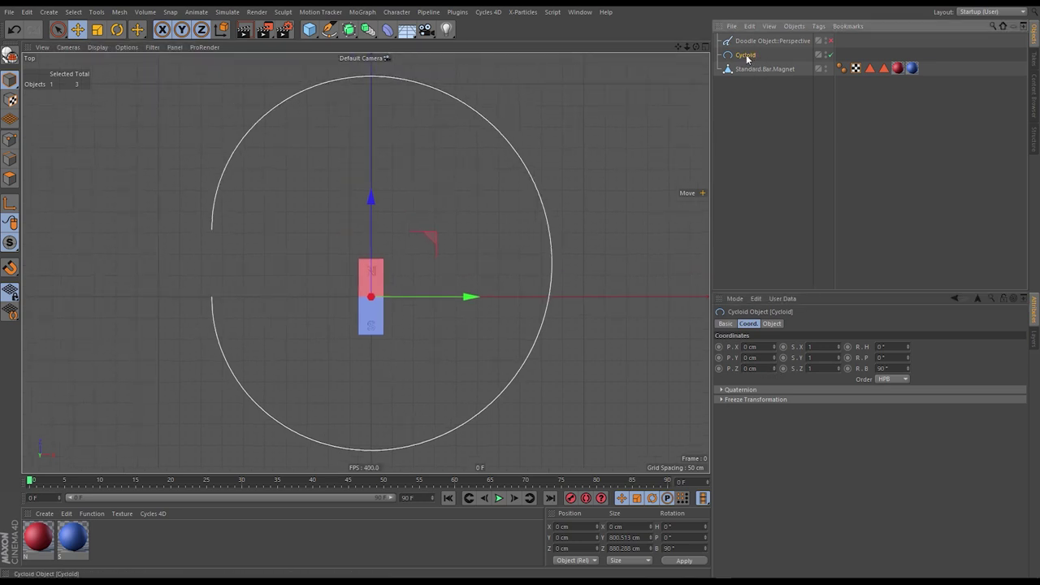
click(771, 323)
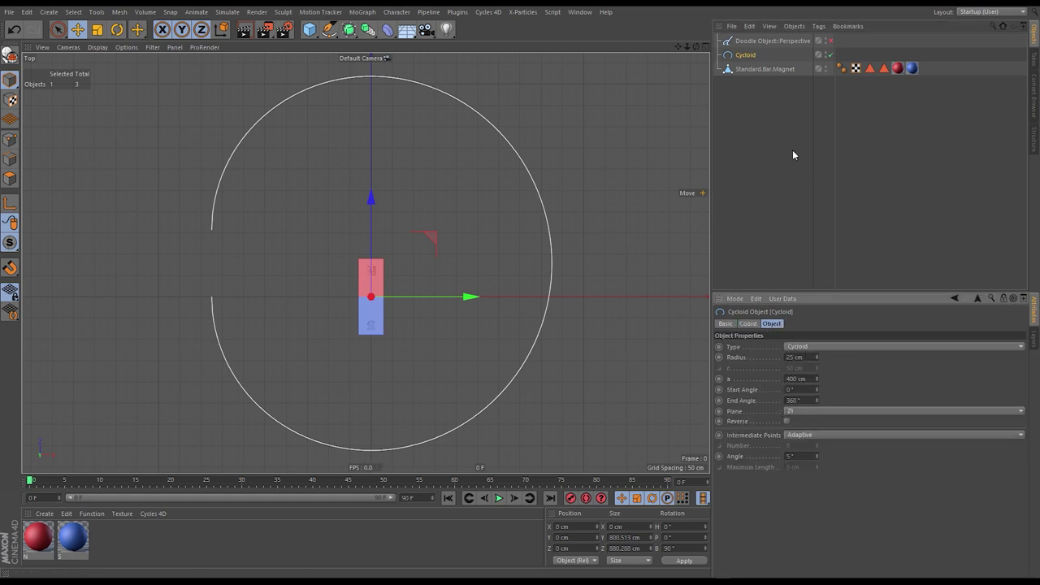
- Duplicate the Cycloid, give Cycloid.1 an a value of 25 cm, and select both cycloids
ctrl+drag(746, 55, 749, 70)
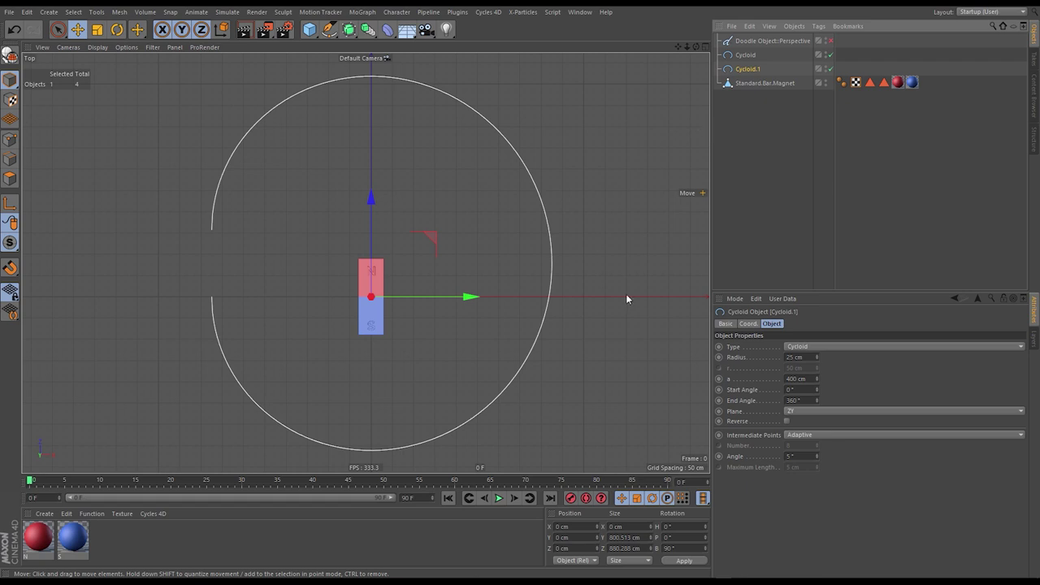
mouse_move(816, 379)
mouse_down()
mouse_move(805, 456)
mouse_move(750, 572)
mouse_up()
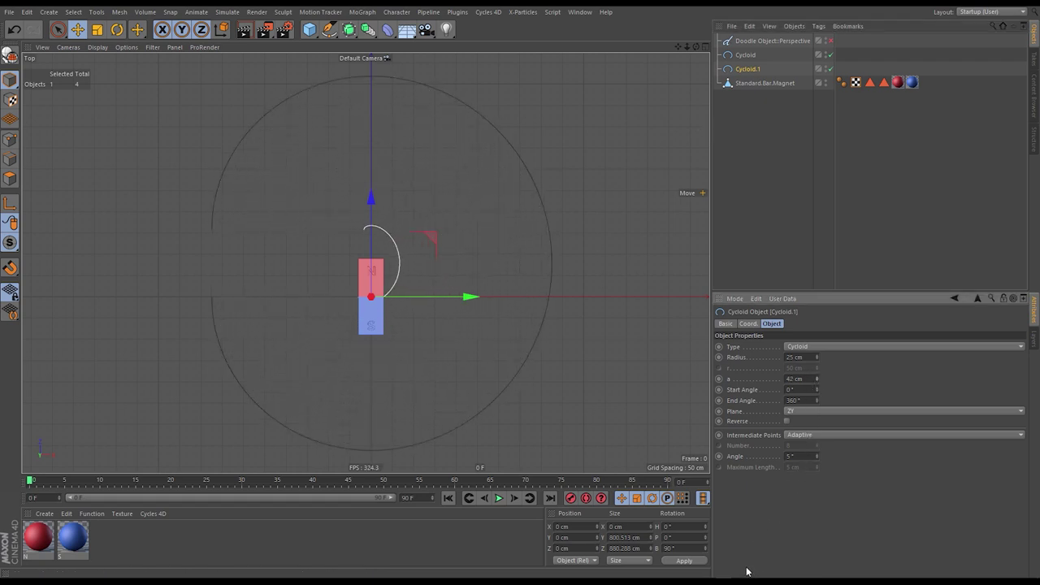
mouse_move(819, 390)
mouse_down()
mouse_move(810, 404)
mouse_move(848, 264)
mouse_move(771, 402)
mouse_move(776, 393)
mouse_up()
click(800, 379)
text(25)
key(Return)
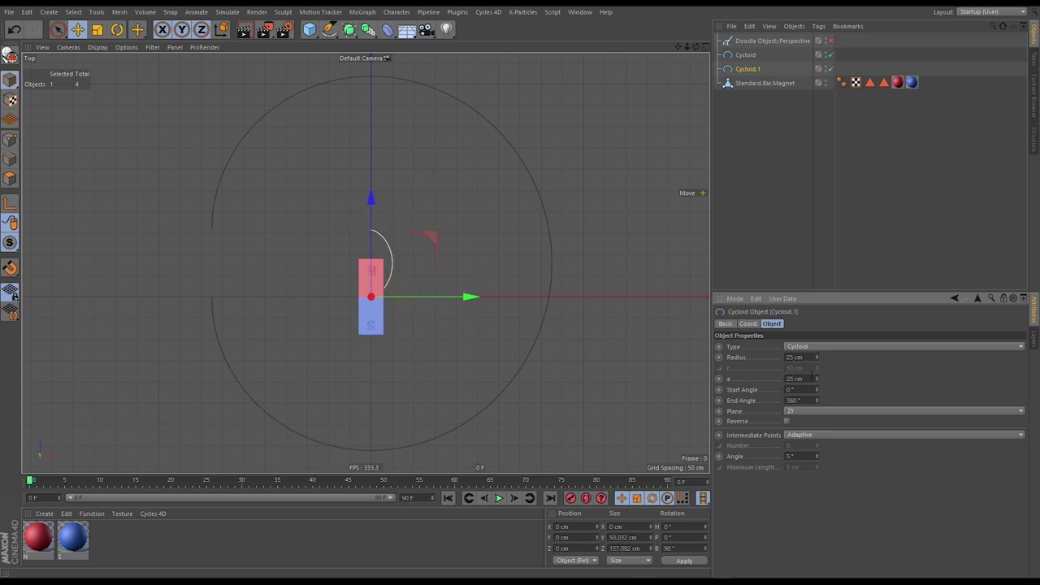
ctrl+click(746, 56)
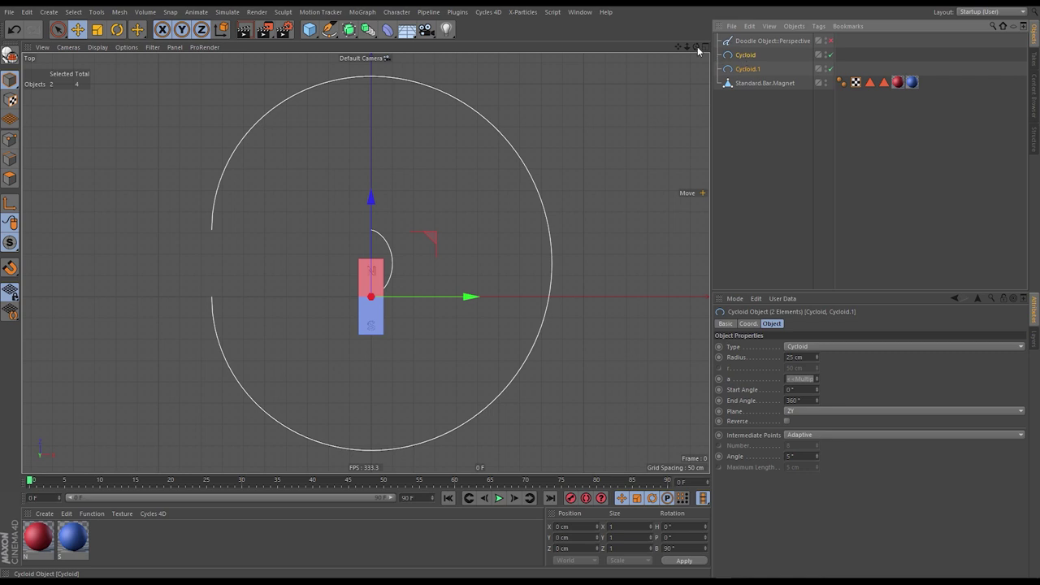
- Add a MoGraph Cloner and parent Cycloid and Cycloid.1 under it
click(363, 12)
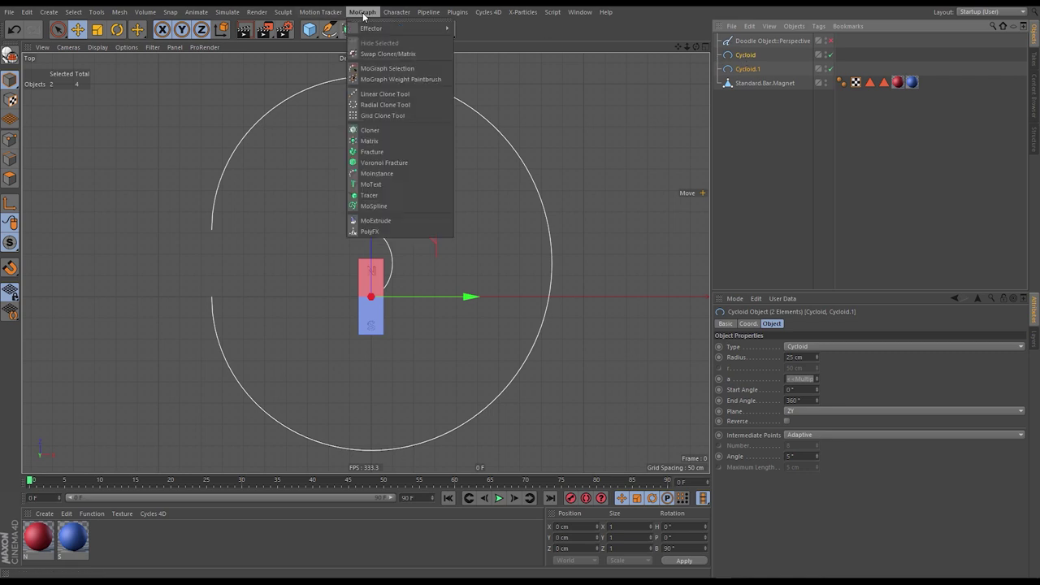
click(371, 131)
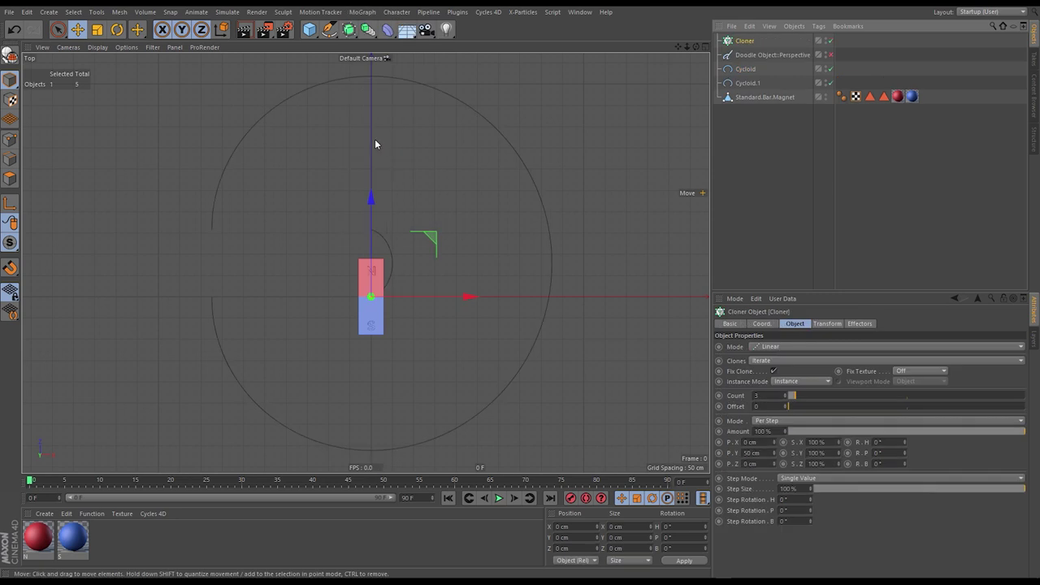
shift+click(747, 82)
drag(749, 44, 746, 41)
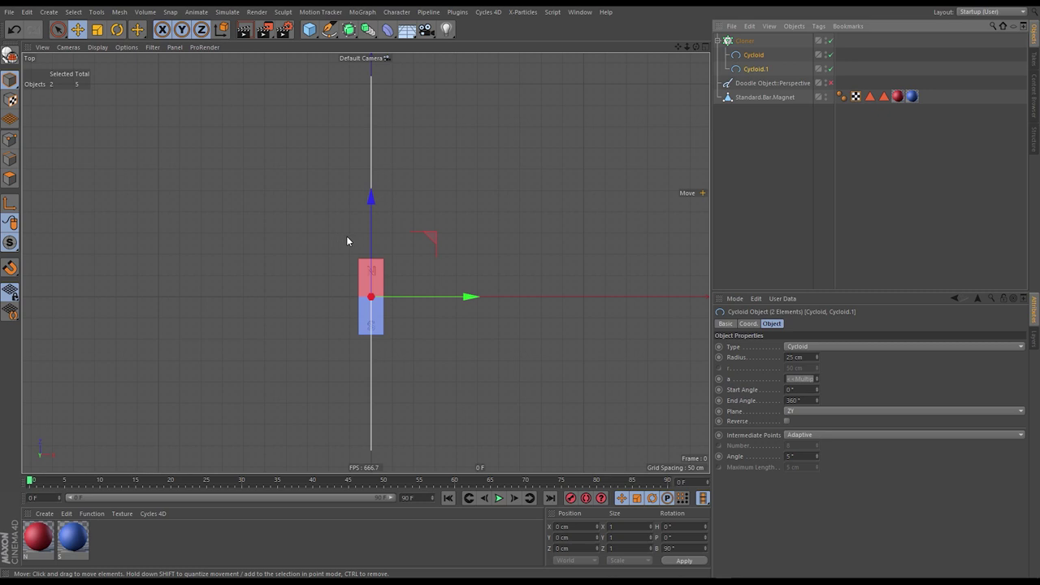
- Maximise the Perspective view and orbit around the cloned rings
middle_click(280, 160)
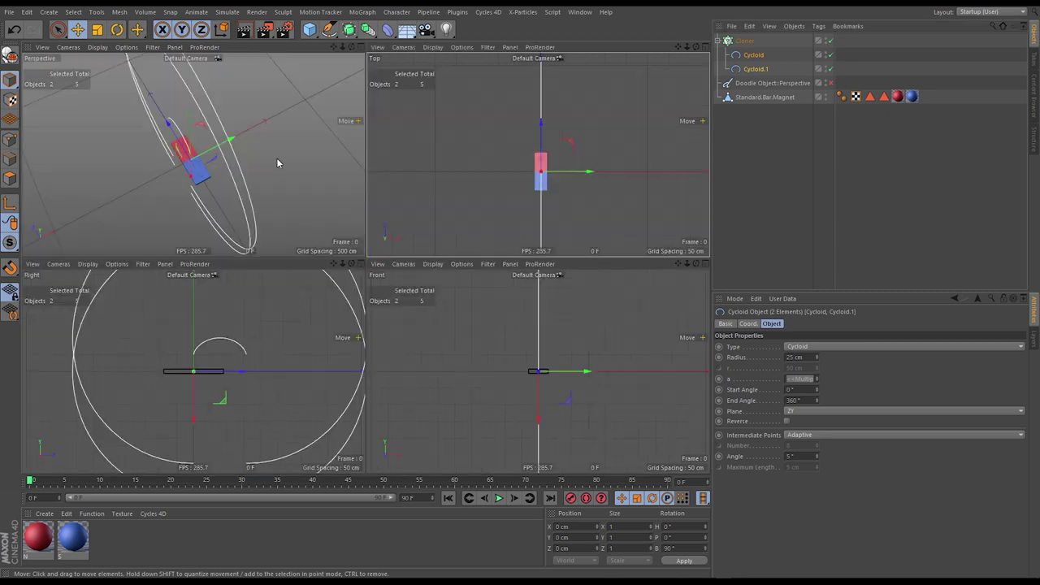
middle_click(279, 159)
scroll(378, 269, down, 5)
alt+drag(378, 276, 370, 250)
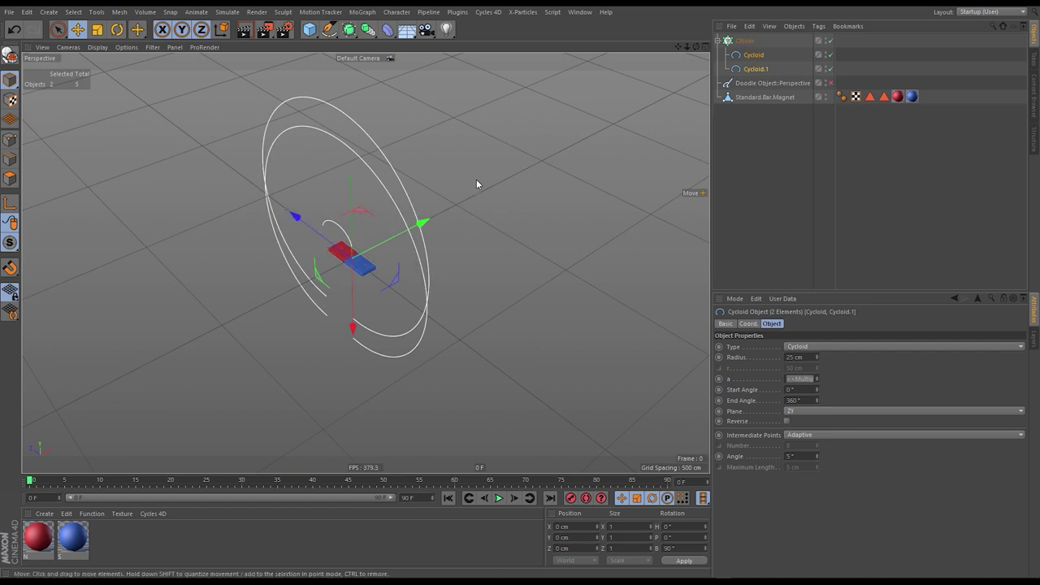
- Rotate the Cloner 90° on R.B so the clones lie flat
click(748, 42)
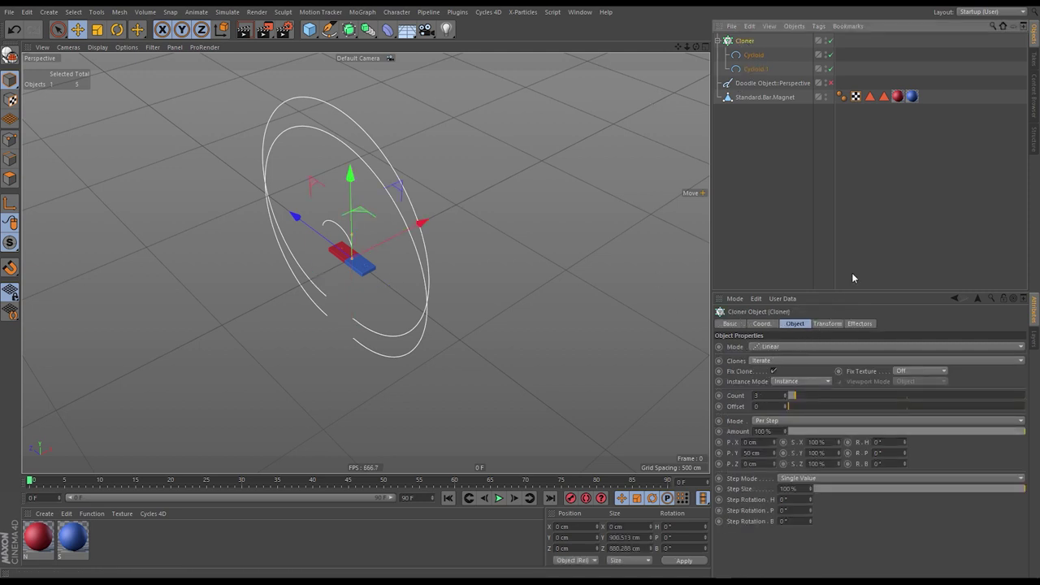
click(827, 323)
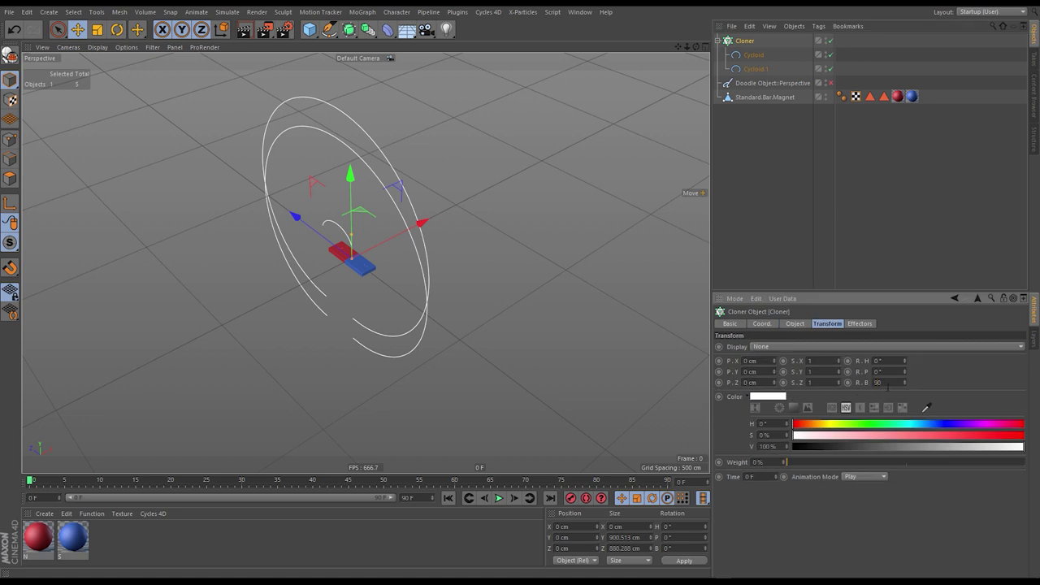
key(Return)
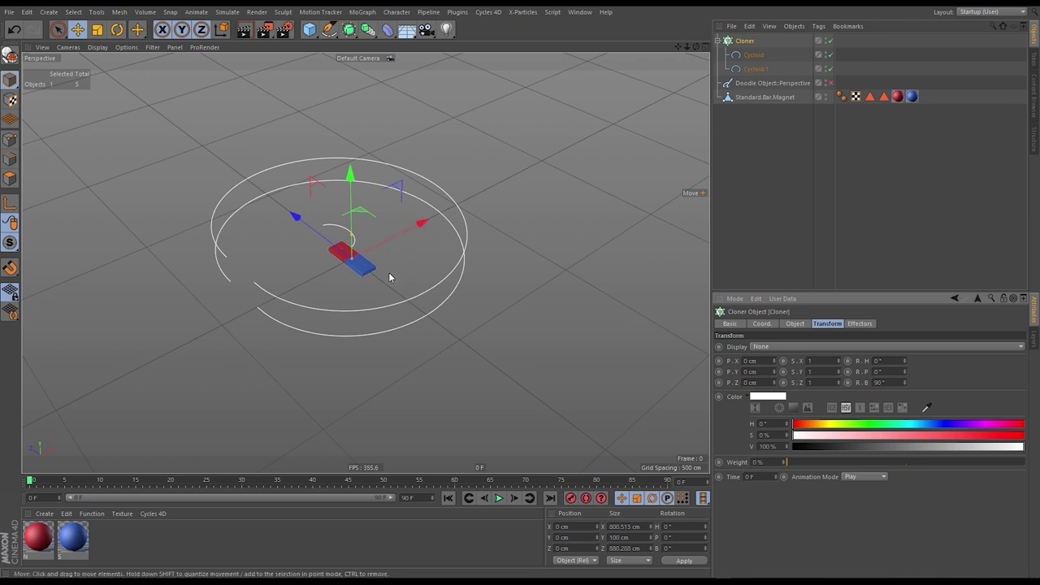
- Set the Cloner's Count to 12 and its P.Y spacing to 0 cm
click(747, 44)
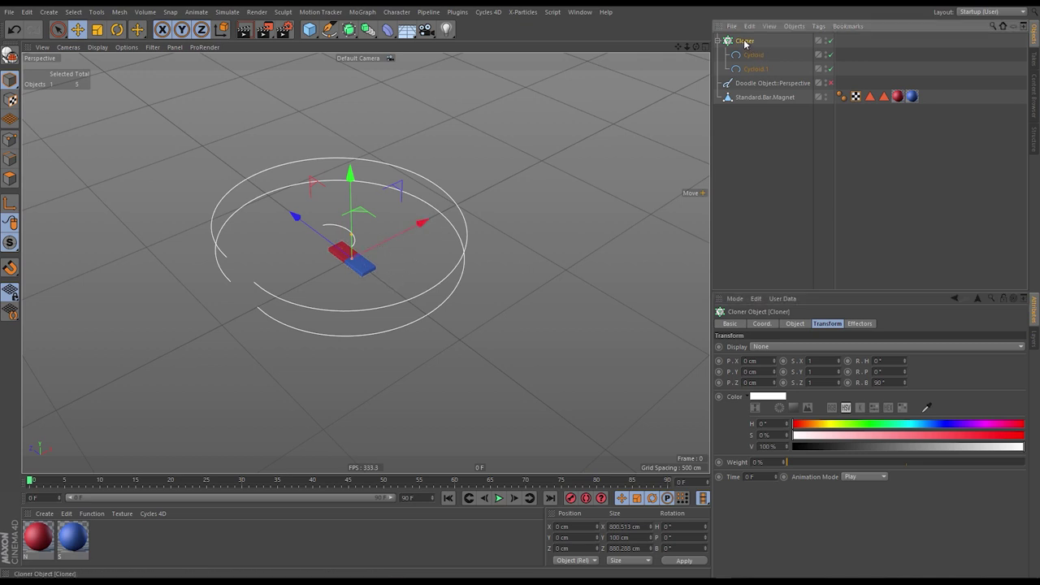
click(796, 325)
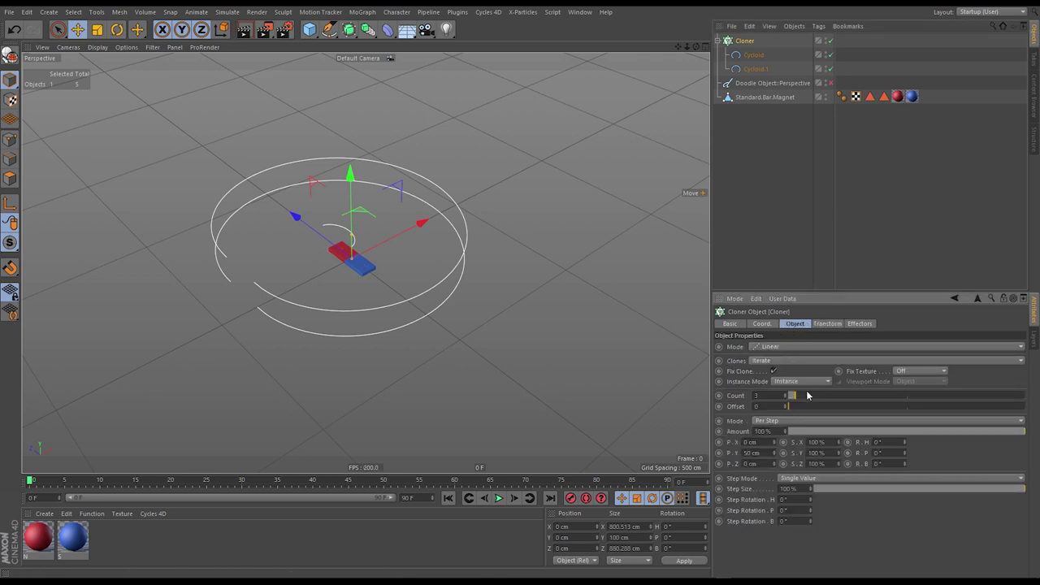
mouse_move(800, 396)
mouse_down()
mouse_move(854, 399)
mouse_move(817, 404)
mouse_up()
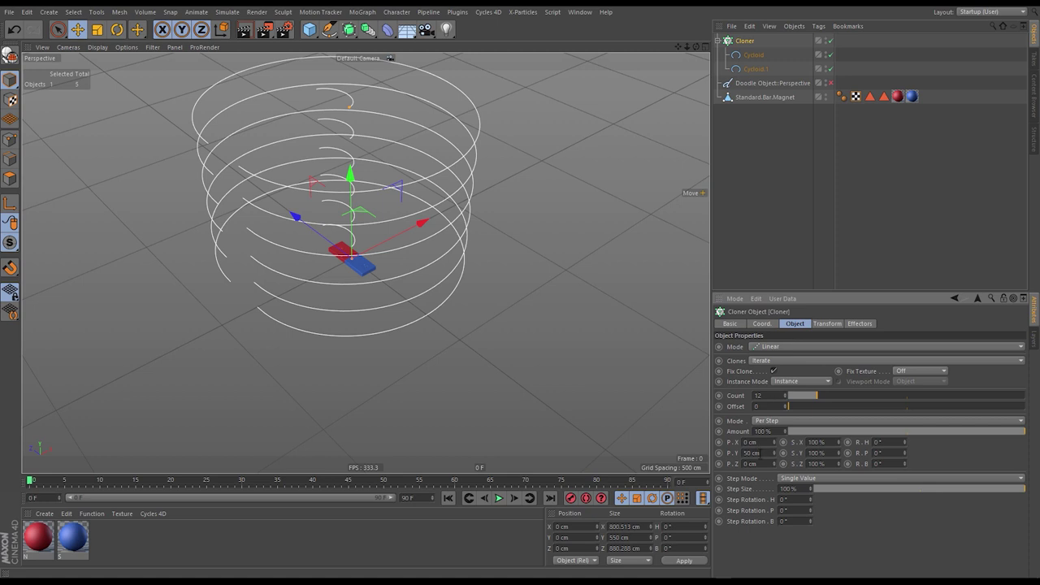
text(0)
key(Return)
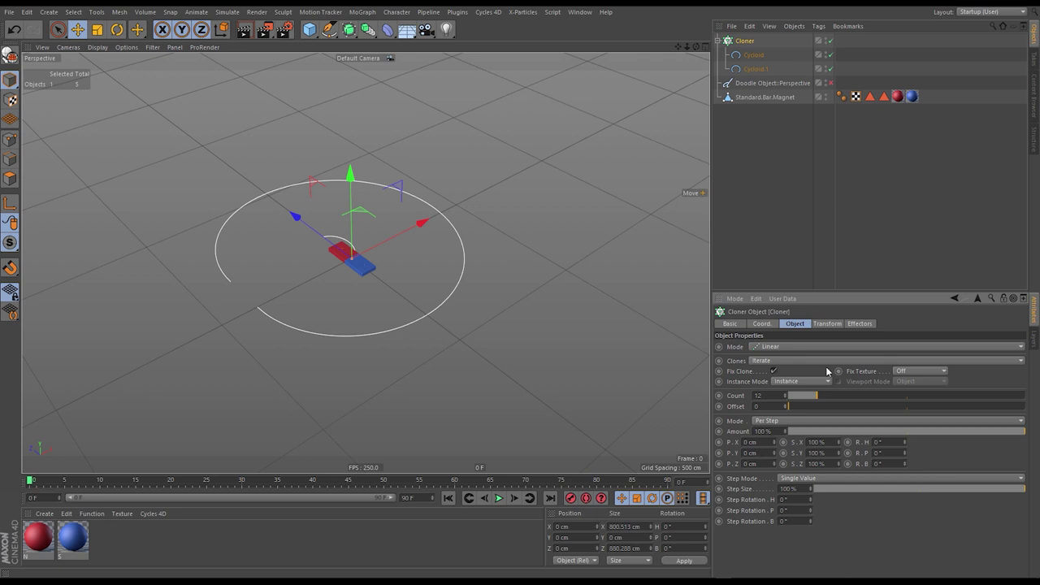
- Change the Cloner's Clones mode from Iterate to Blend, producing 12 graded rings between the cycloids
click(785, 359)
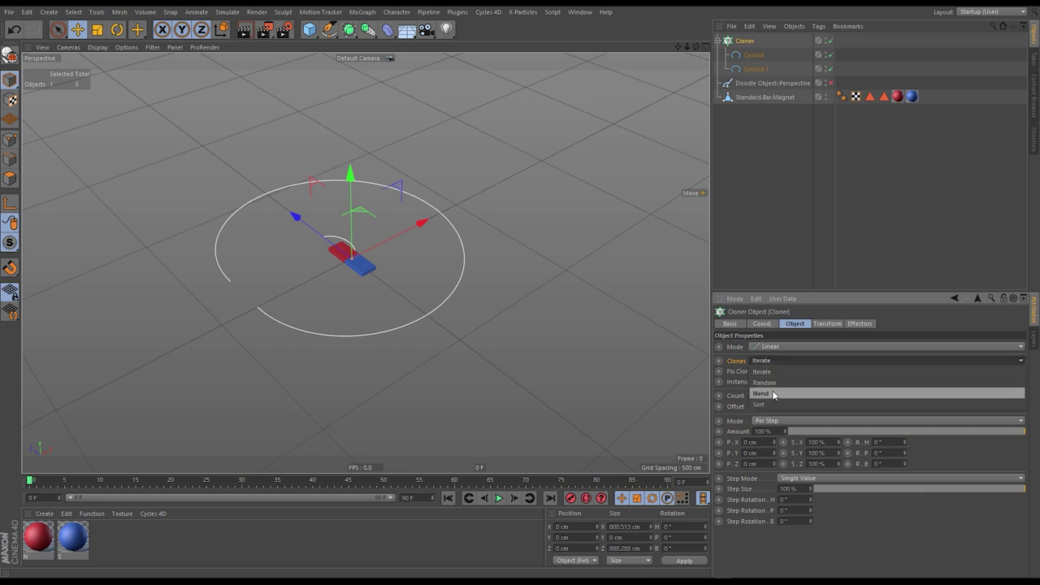
click(780, 397)
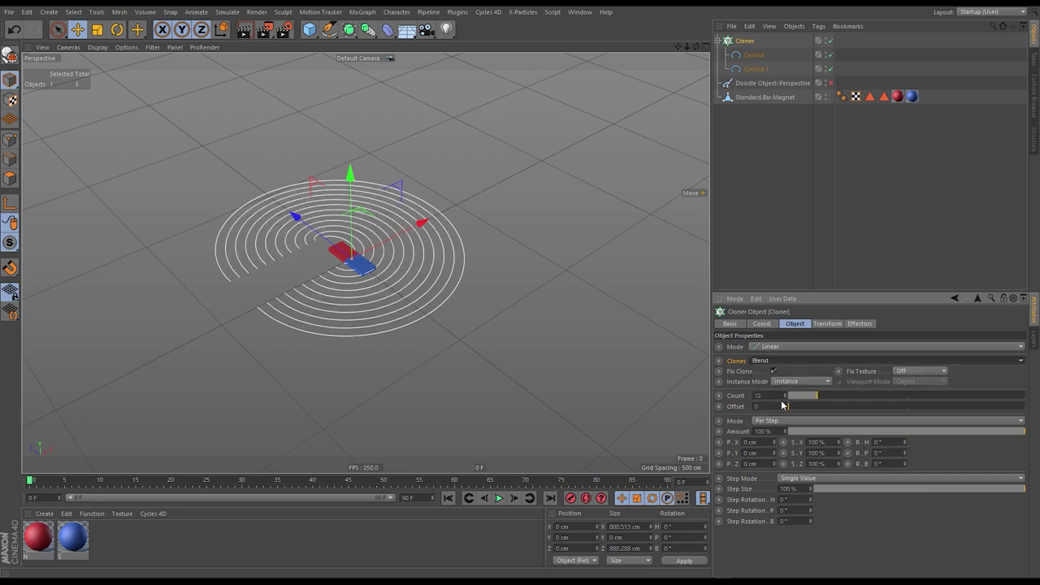
click(754, 55)
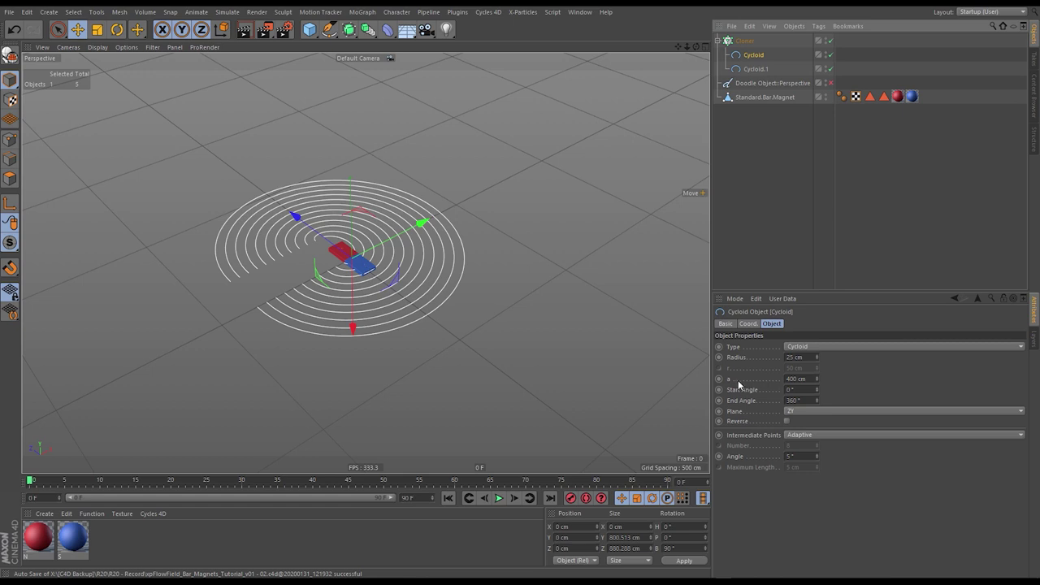
- Check Cycloid.1's a value, then rename the original cycloid to Cycloid.Outer
click(760, 70)
click(728, 379)
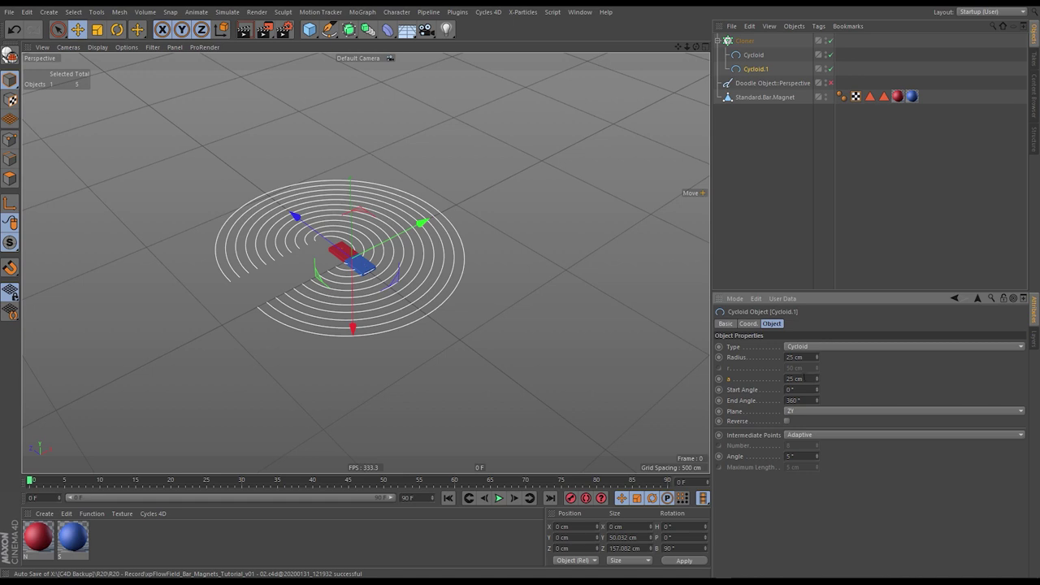
click(754, 56)
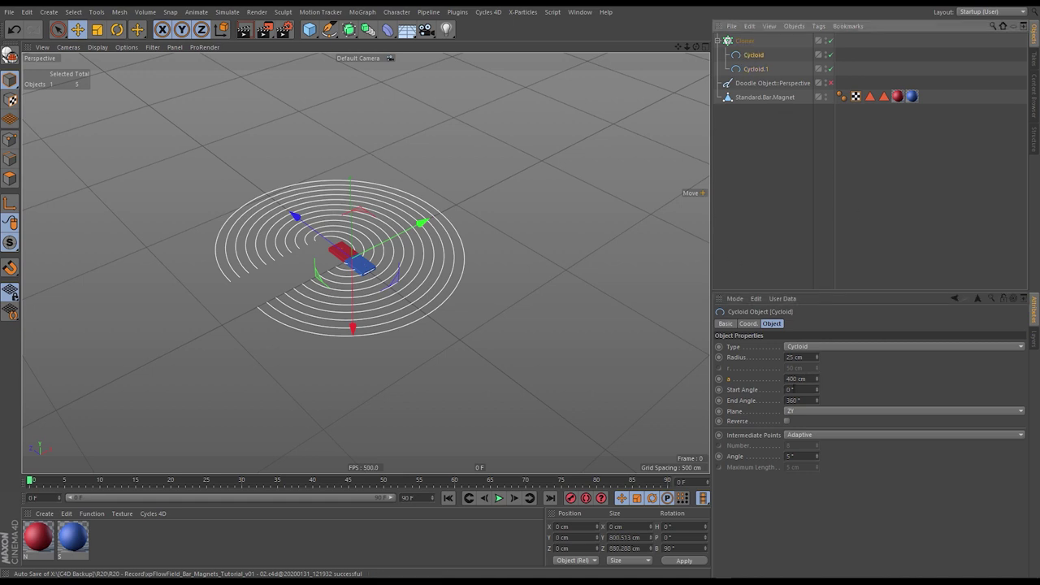
double_click(754, 55)
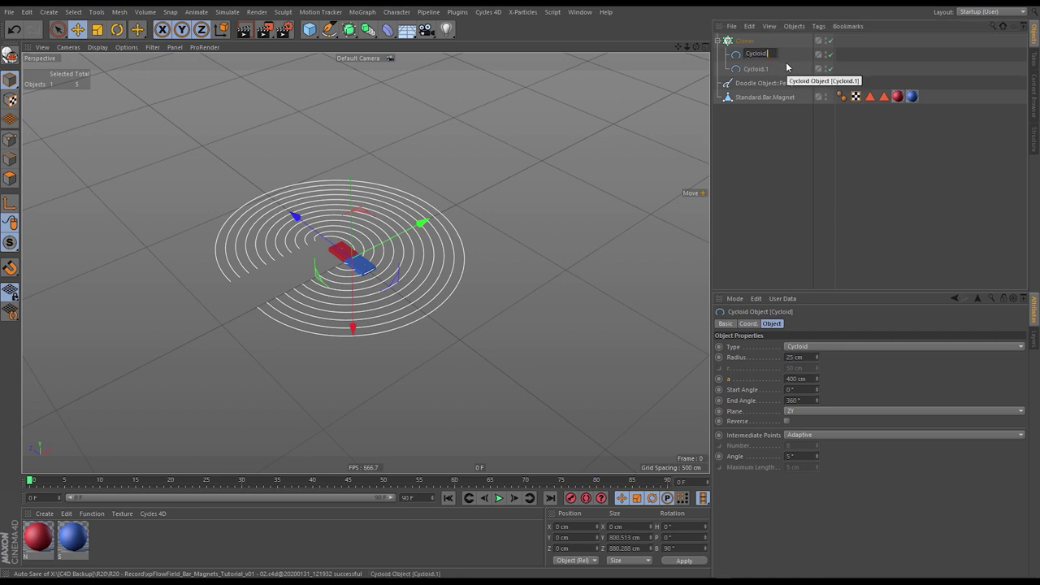
text(.0uter)
key(Return)
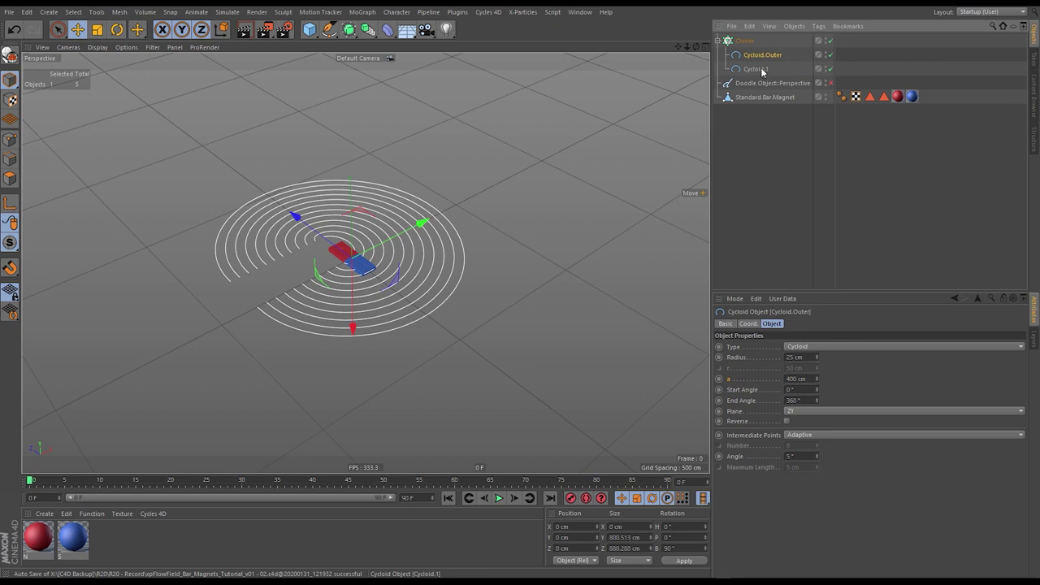
- Rename Cycloid.1 to Cycloid.Inner and move it above Cycloid.Outer under the Cloner
double_click(762, 70)
double_click(769, 68)
key(BackSpace)
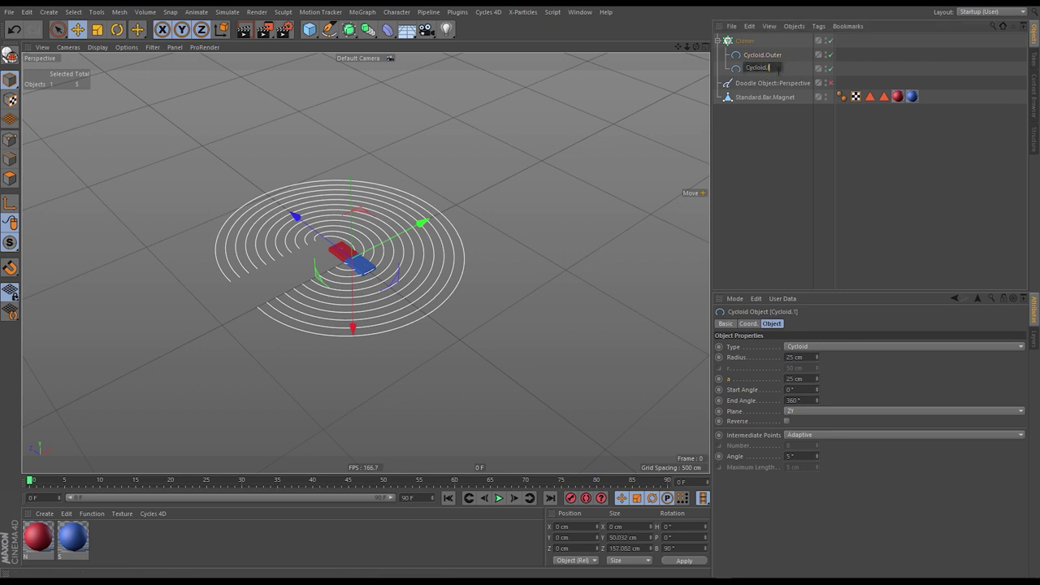
text(Inner)
key(Return)
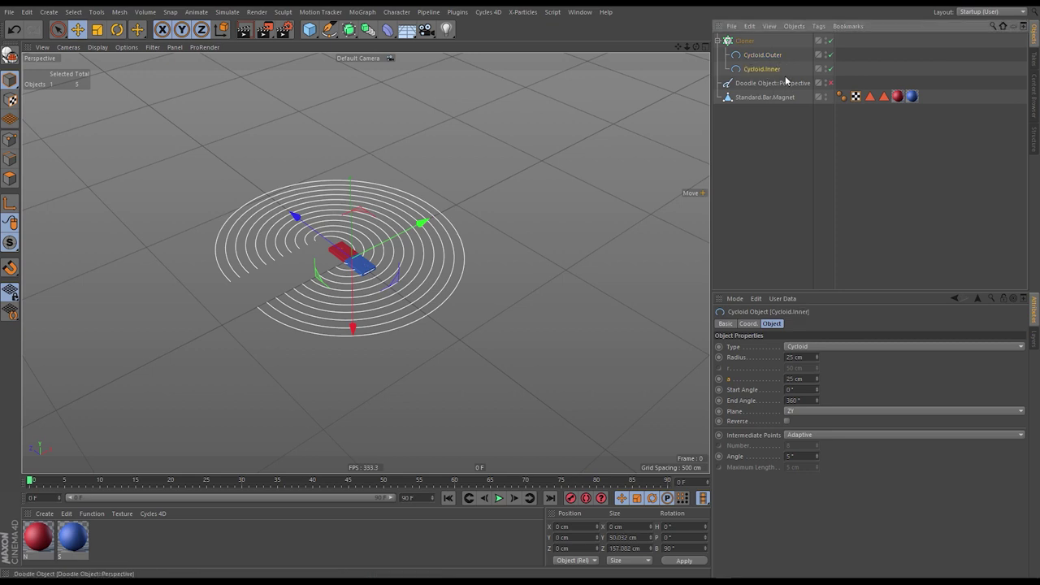
drag(772, 69, 766, 48)
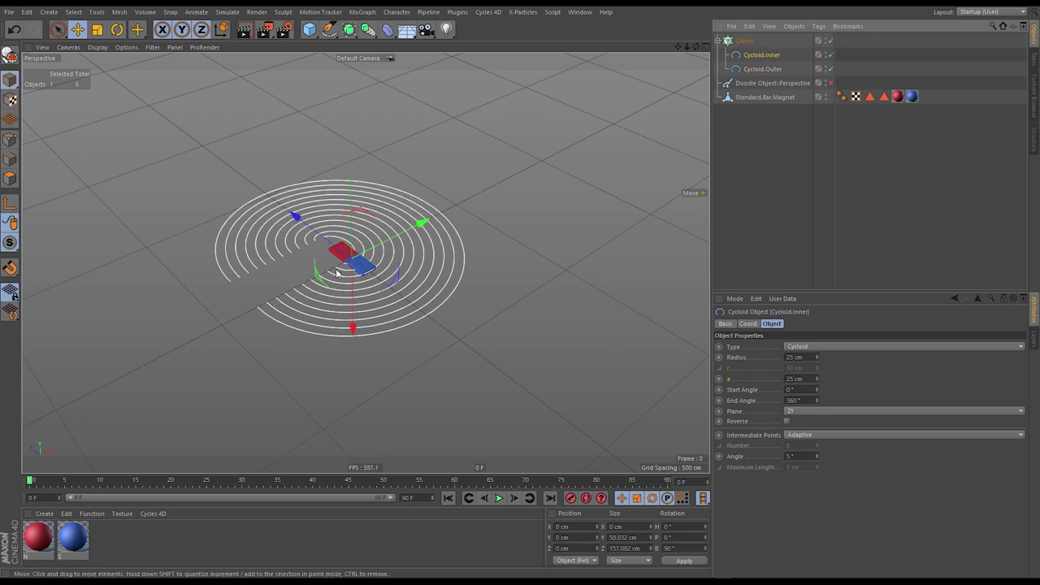
alt+drag(332, 272, 381, 235)
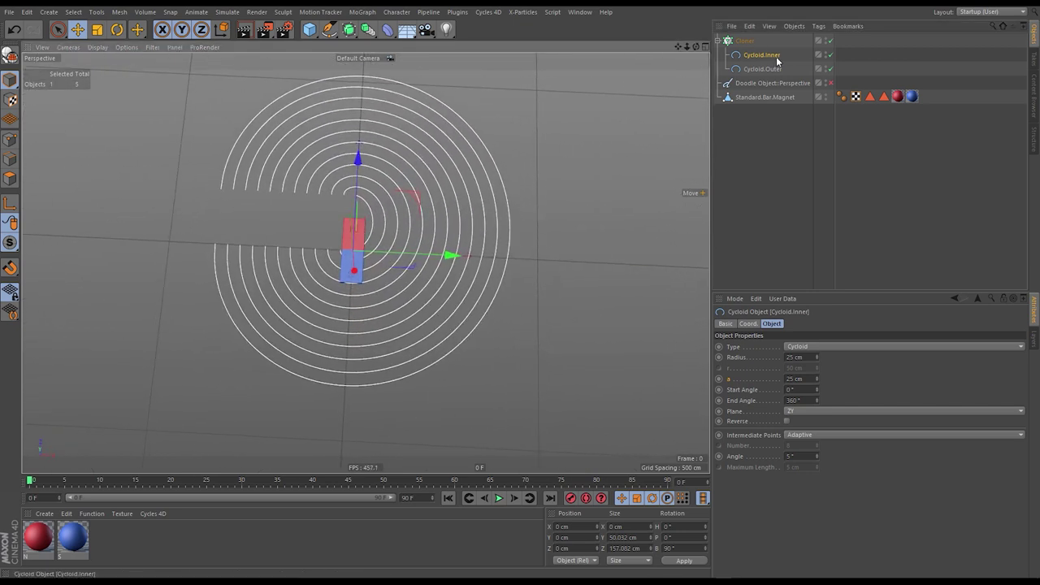
click(830, 82)
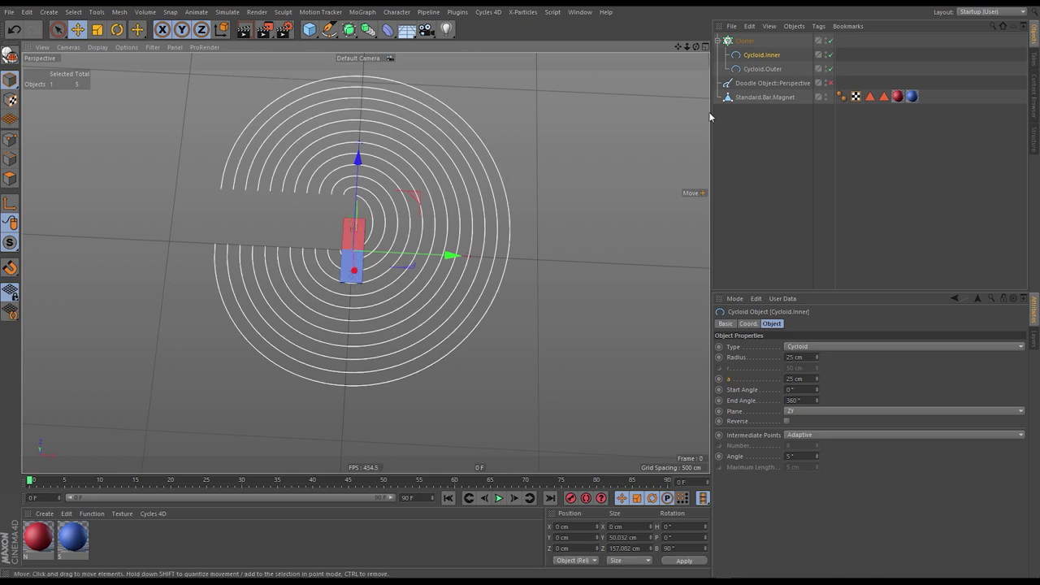
click(760, 69)
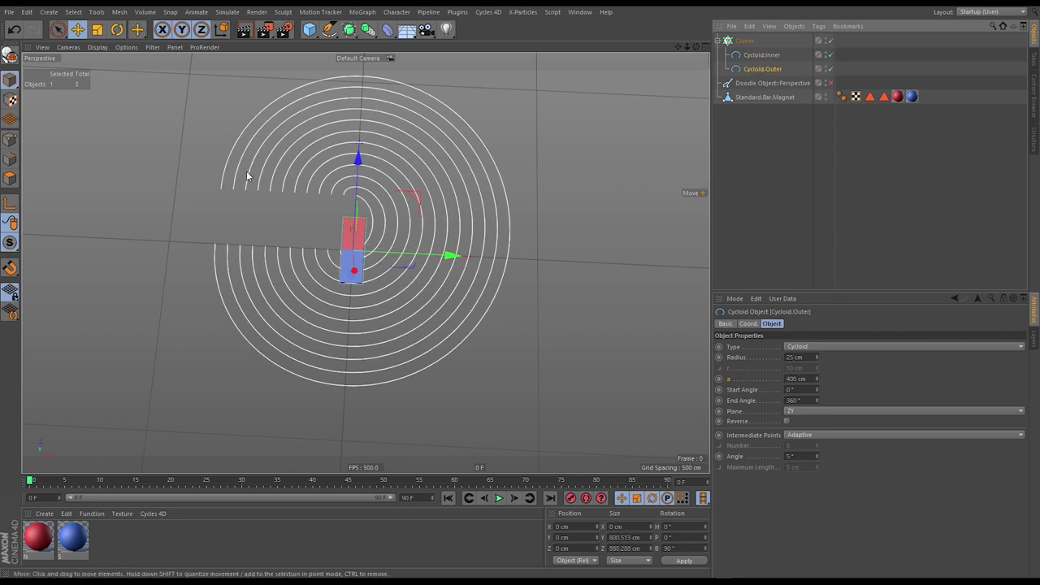
click(744, 40)
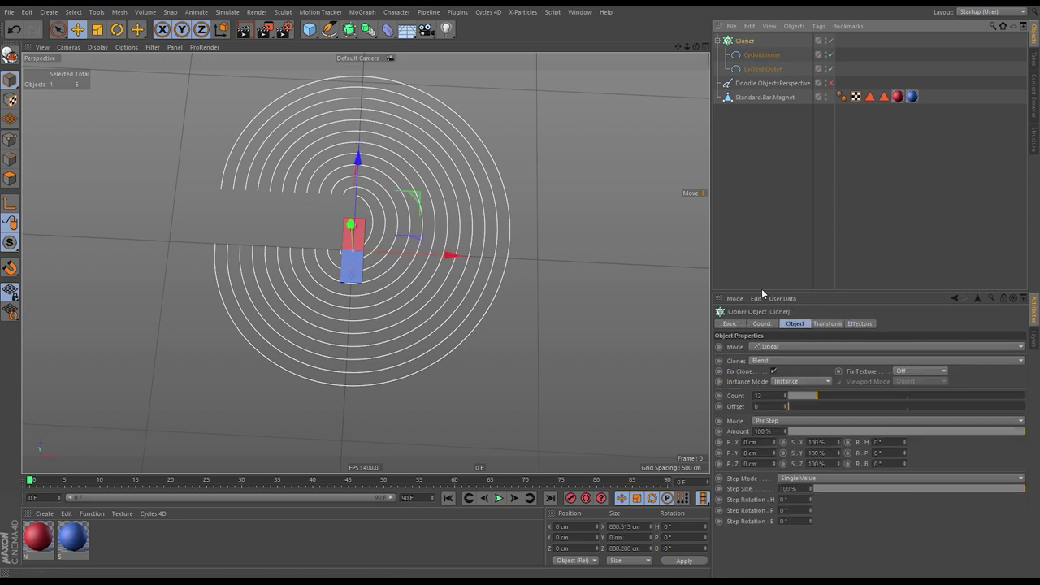
- Set the Cloner Mode to End Point and raise its end X position to about 376 cm
click(786, 423)
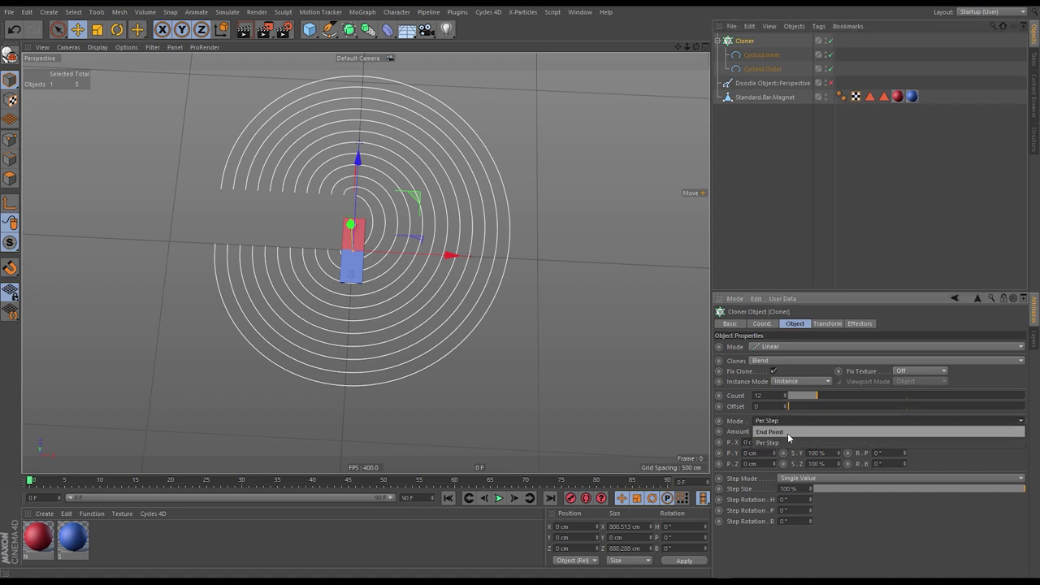
click(767, 432)
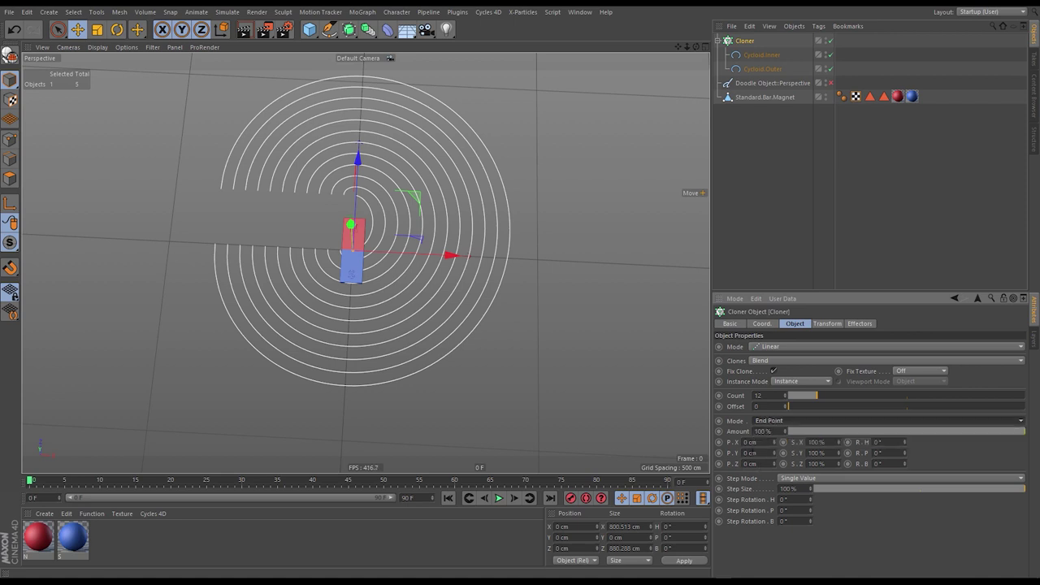
mouse_move(776, 446)
mouse_down()
mouse_move(782, 356)
mouse_move(805, 280)
mouse_up()
drag(792, 313, 824, 257)
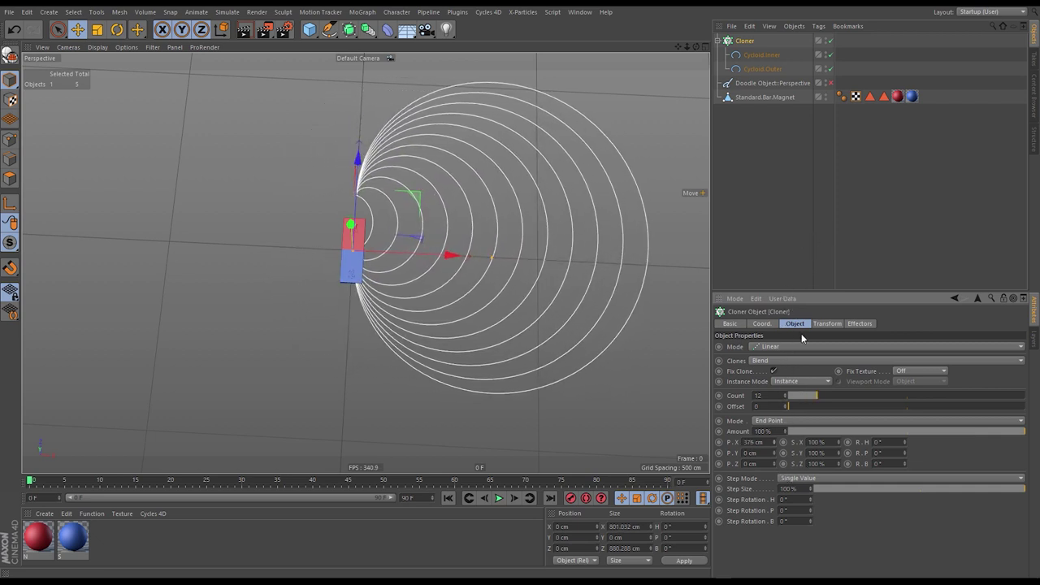
- Recheck the outer cycloid's a value, then try an end X of 400 and cancel
click(769, 70)
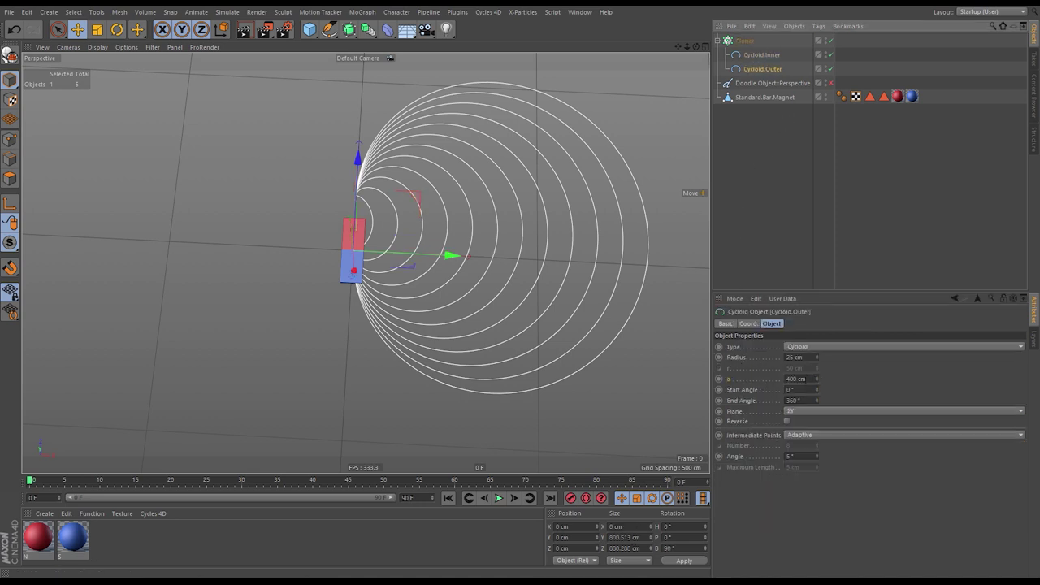
click(793, 379)
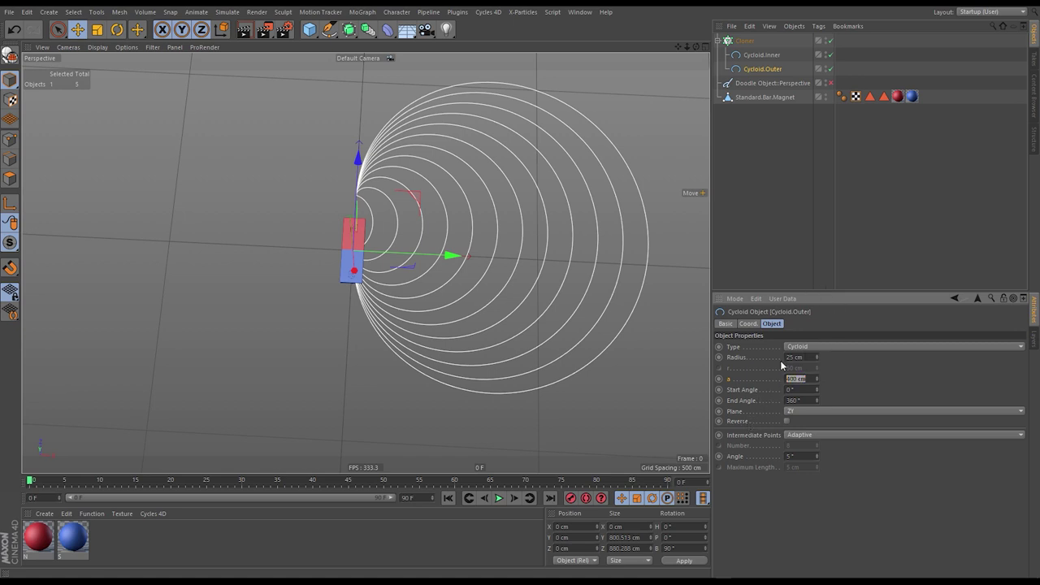
click(745, 41)
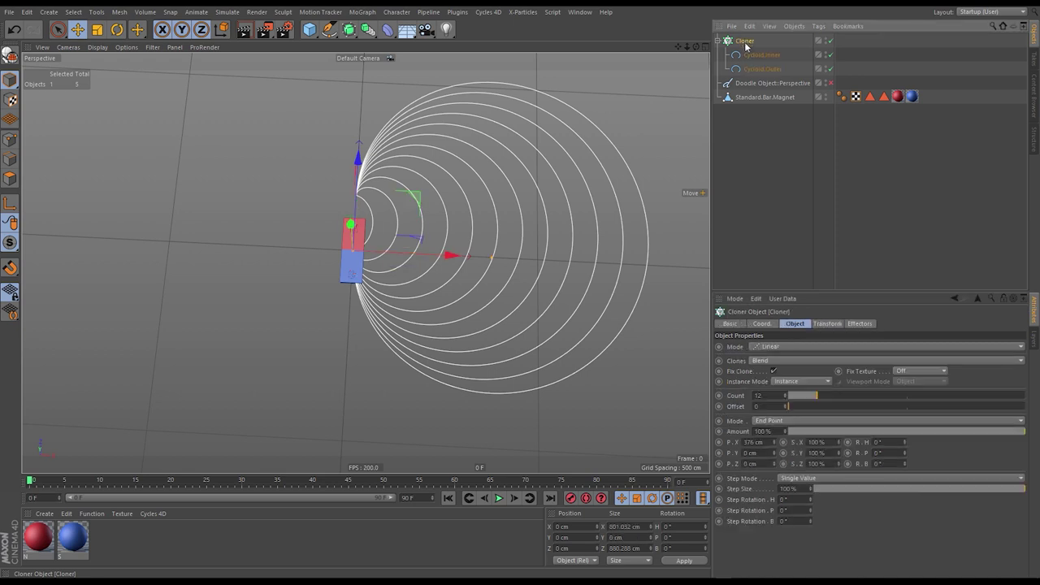
click(756, 443)
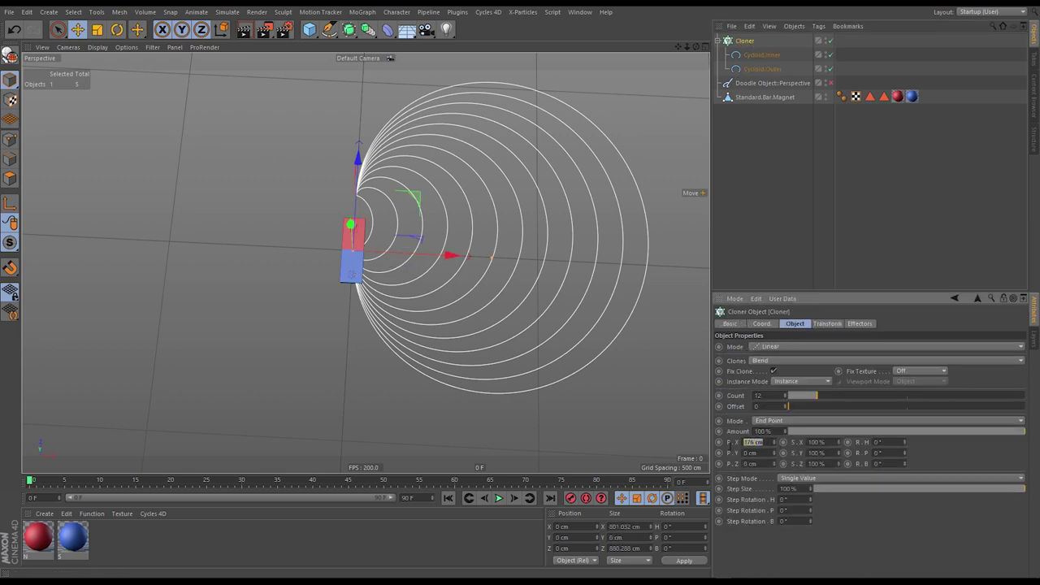
text(400)
key(Escape)
- Inspect the cusp where the loops meet up close, then lower the Cloner count to 7
click(878, 205)
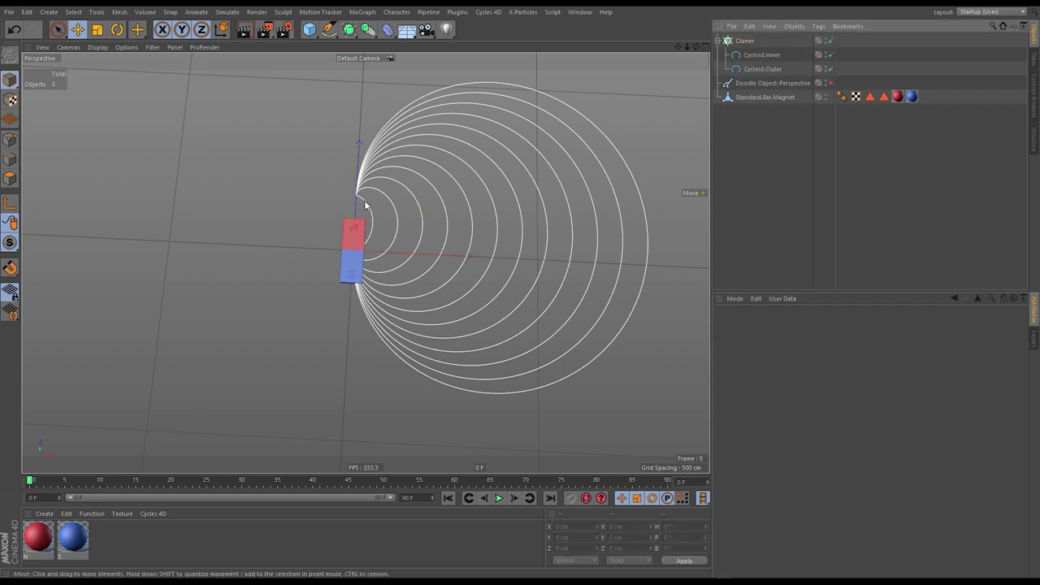
mouse_move(382, 187)
alt+mouse_down()
mouse_move(564, 185)
mouse_move(384, 191)
alt+mouse_up()
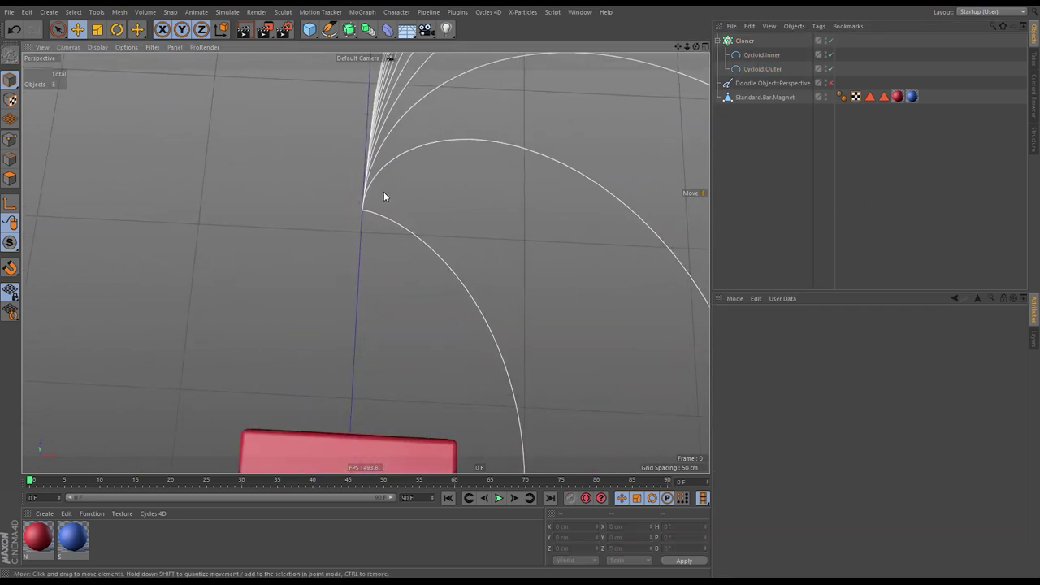
scroll(366, 208, up, 3)
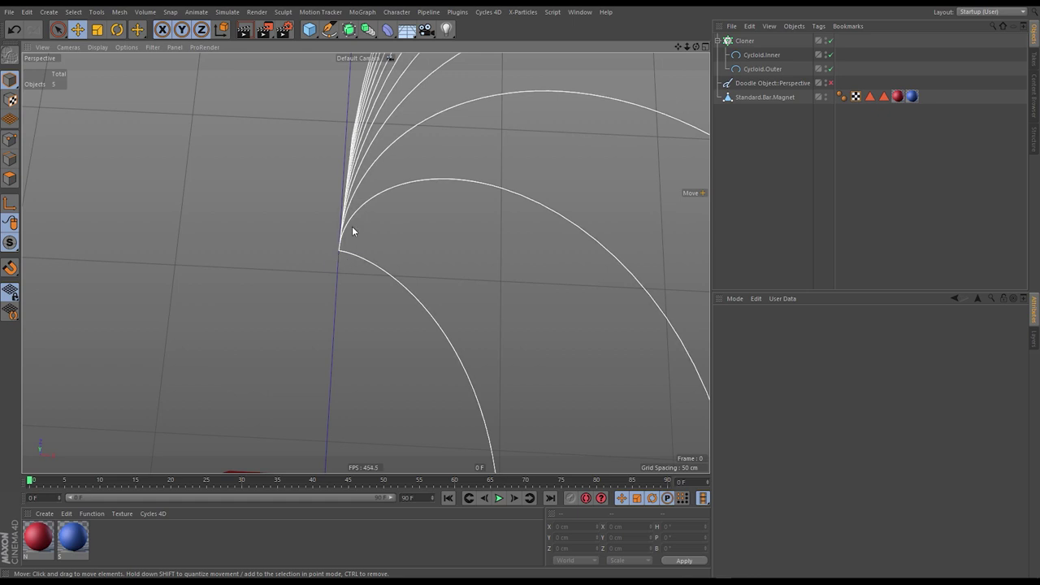
scroll(352, 227, down, 5)
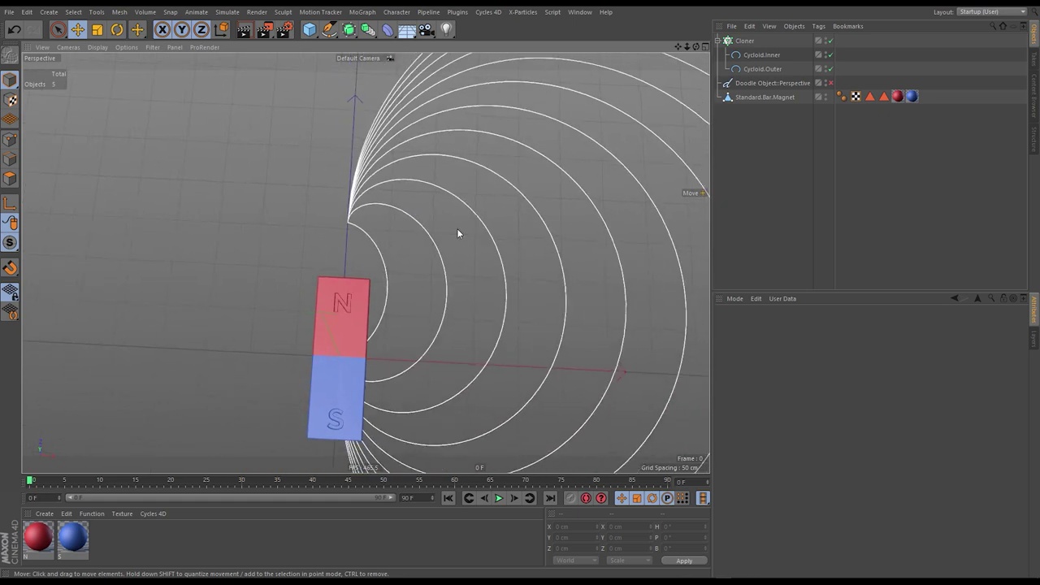
alt+drag(456, 233, 387, 229)
scroll(393, 225, down, 5)
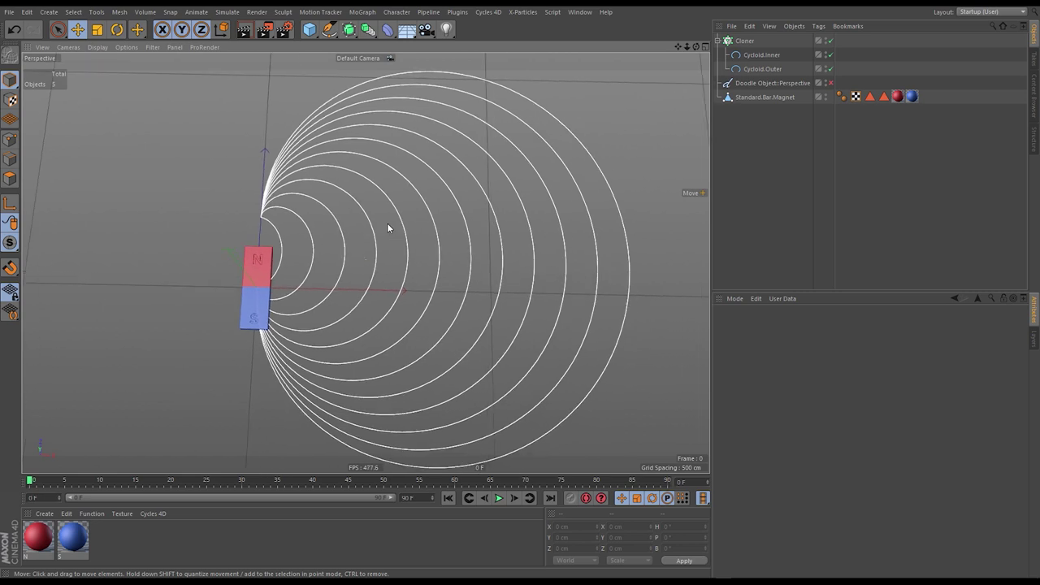
click(746, 41)
drag(819, 404, 805, 397)
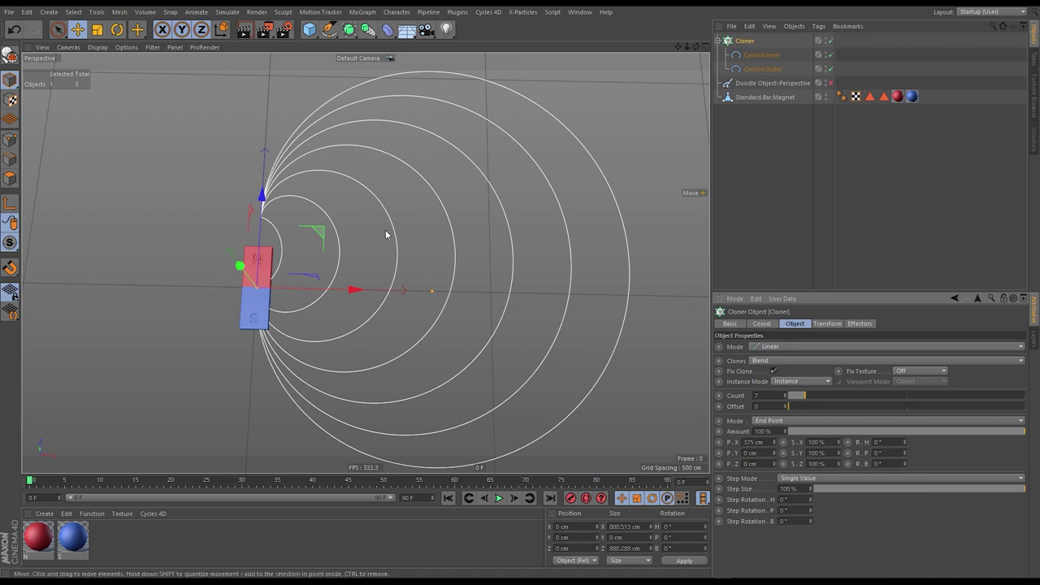
- Select both cycloids, try changing their Radius, then undo to keep 25 cm
alt+middle_drag(385, 233, 381, 214)
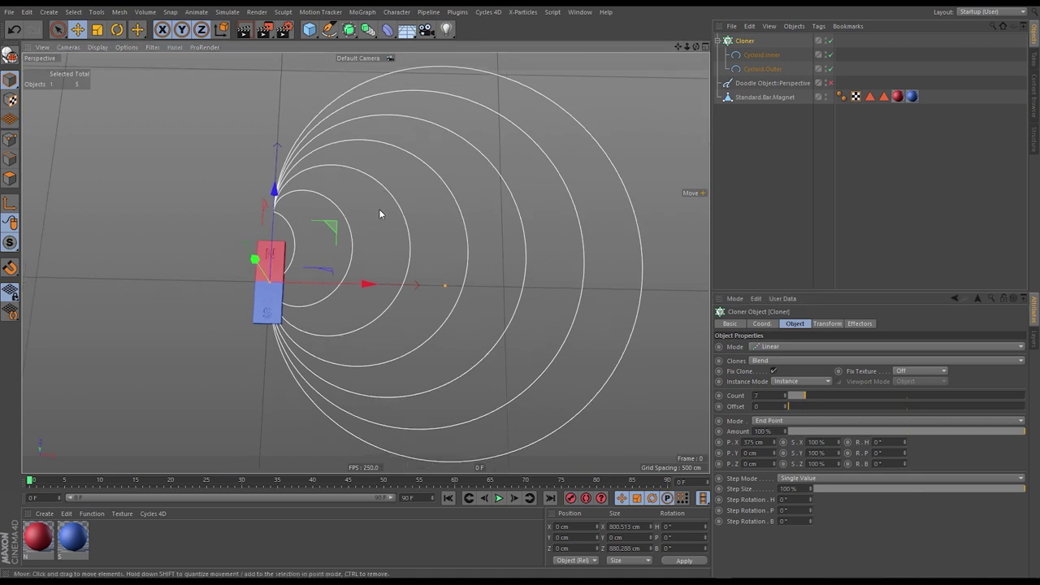
click(764, 56)
ctrl+click(767, 70)
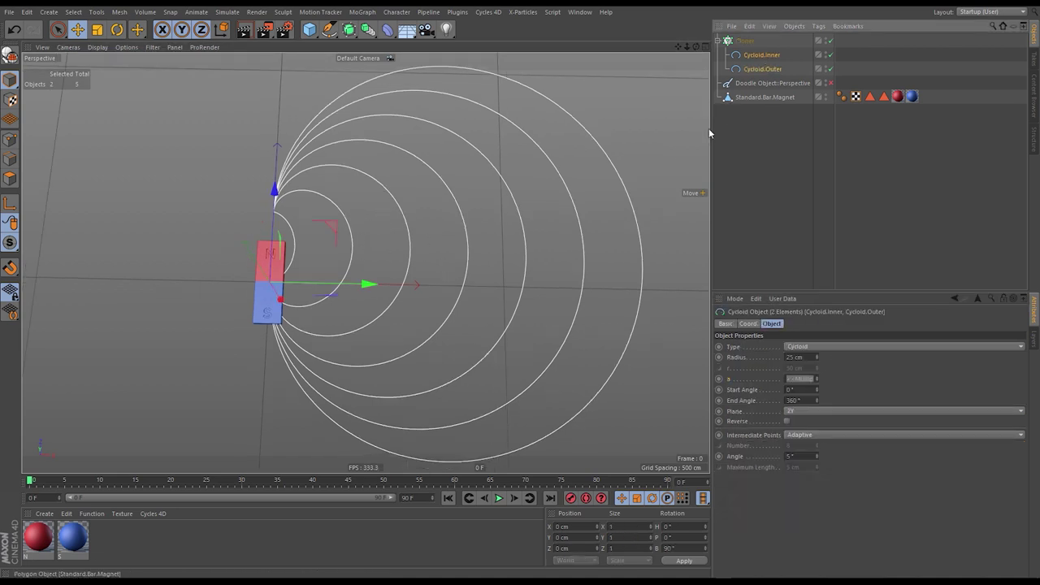
drag(818, 355, 846, 326)
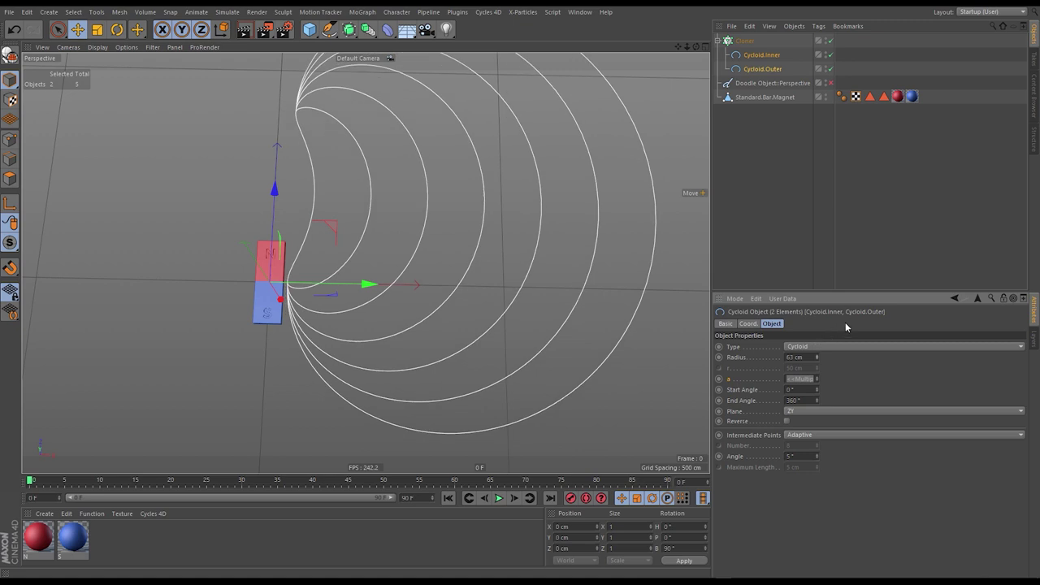
key(ctrl+z)
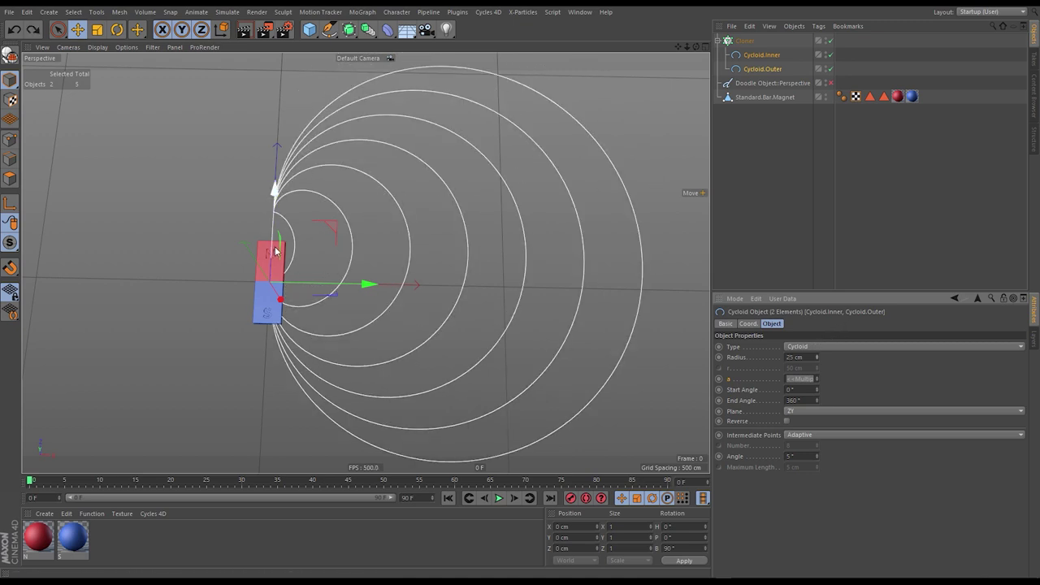
- Maximize the Top view, then move the Cloner along Z and undo the move
middle_click(536, 158)
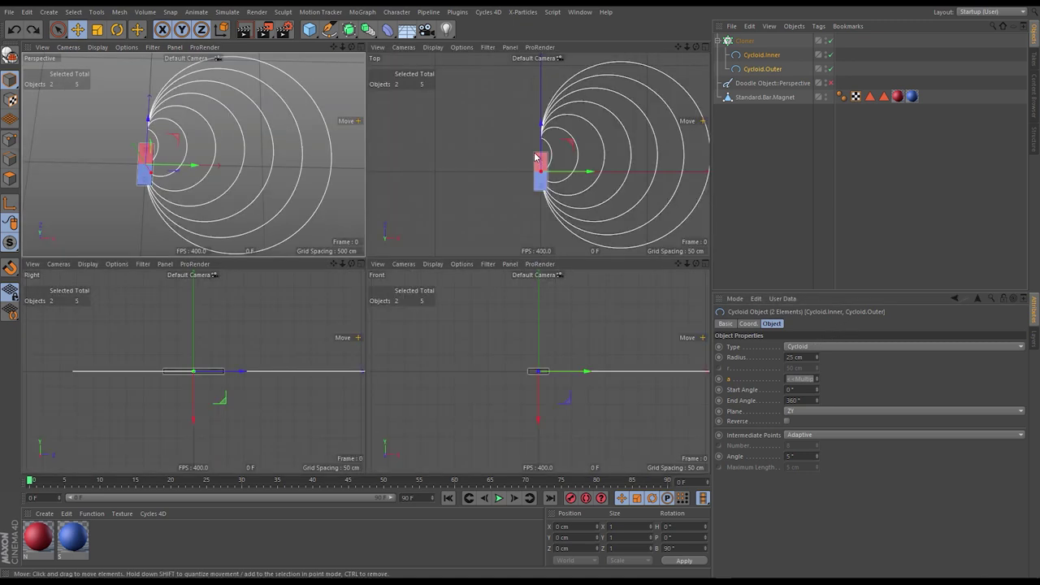
middle_click(536, 157)
scroll(394, 290, up, 4)
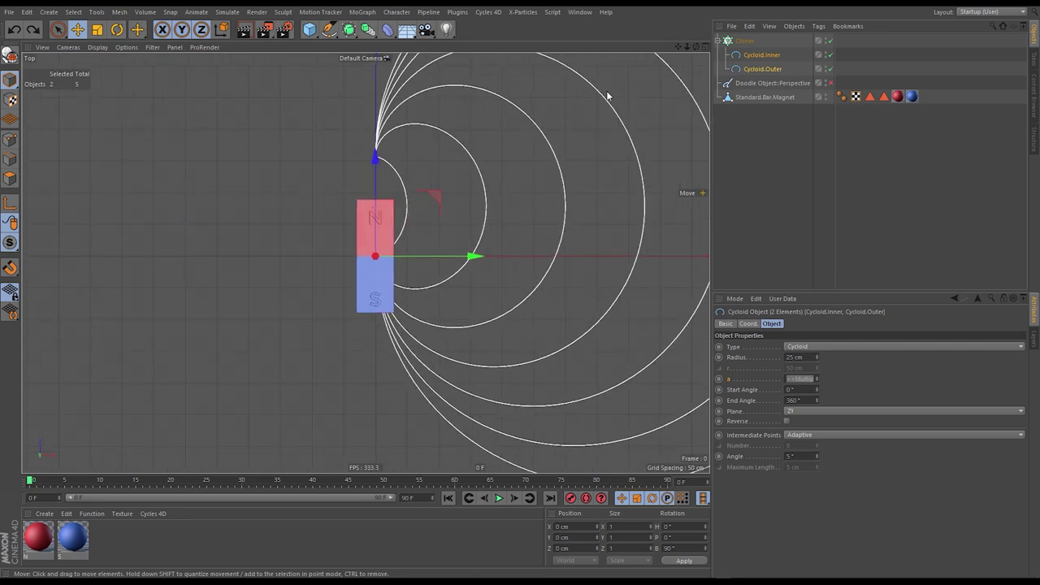
click(396, 122)
drag(374, 157, 371, 259)
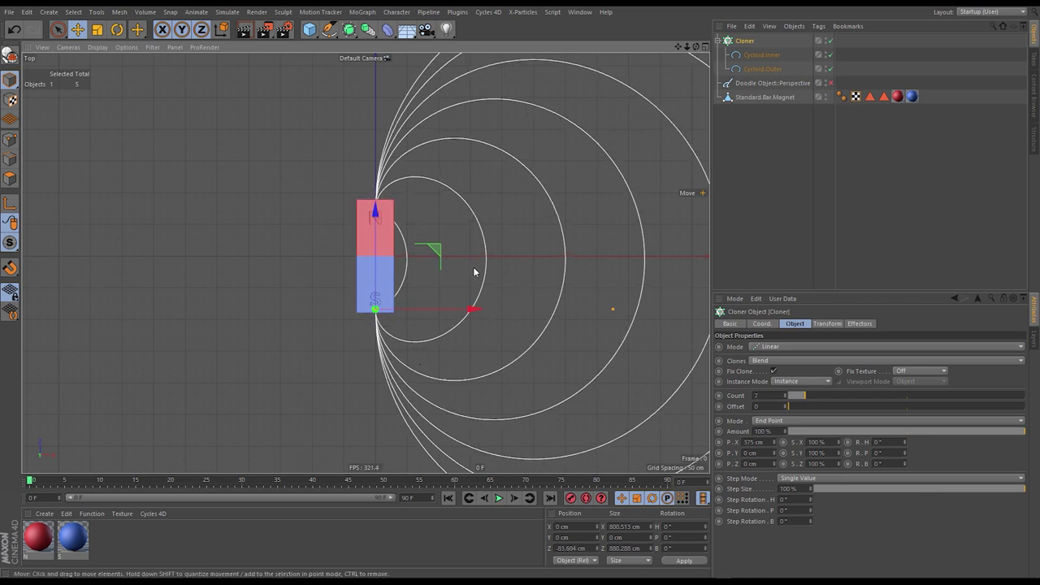
key(ctrl+z)
key(ctrl+z)
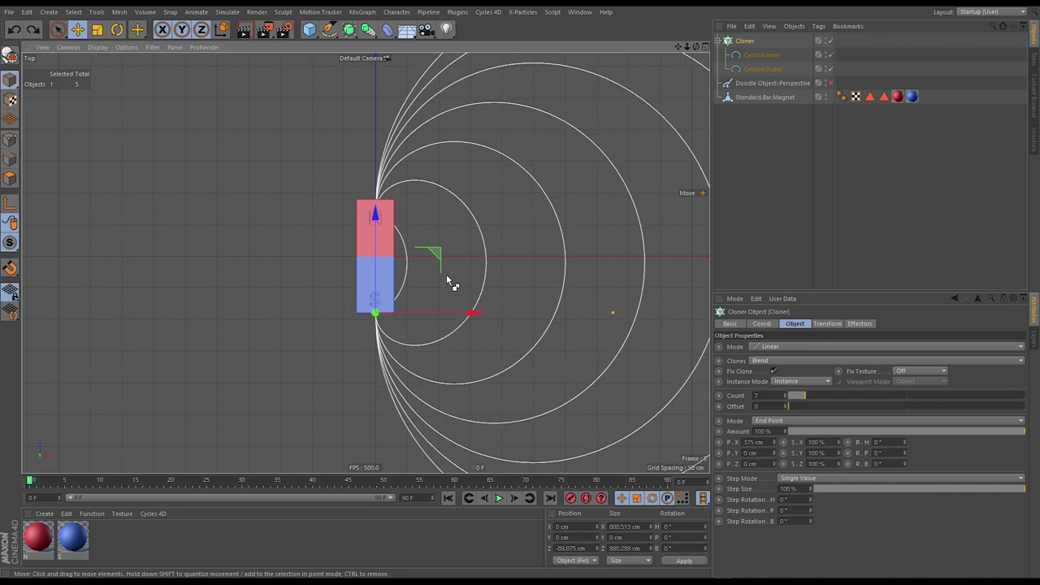
- Pan and zoom the Top view to center the loops, then deselect everything
alt+middle_drag(507, 225, 446, 234)
scroll(446, 234, down, 2)
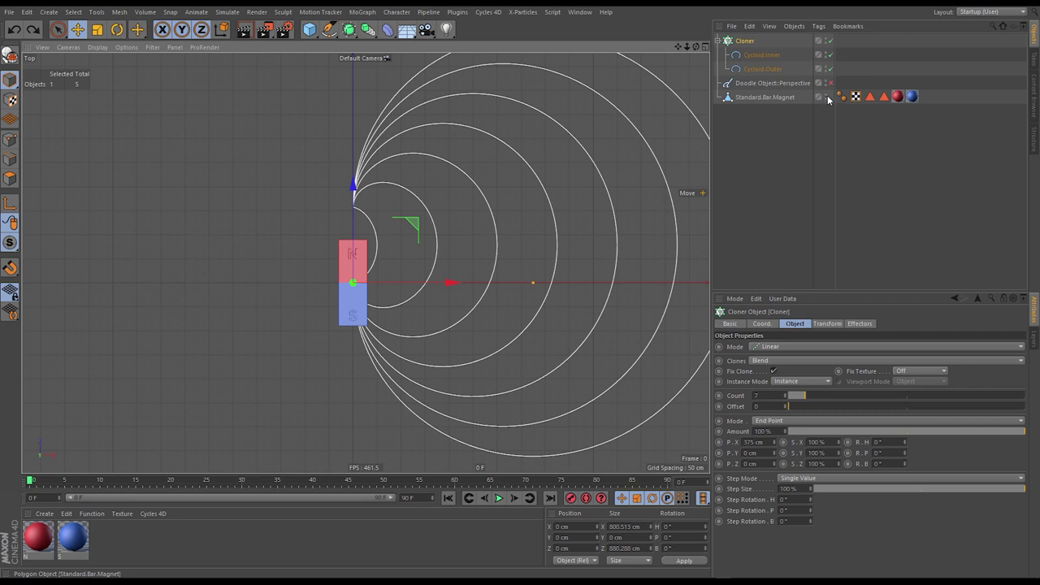
alt+middle_drag(508, 211, 318, 216)
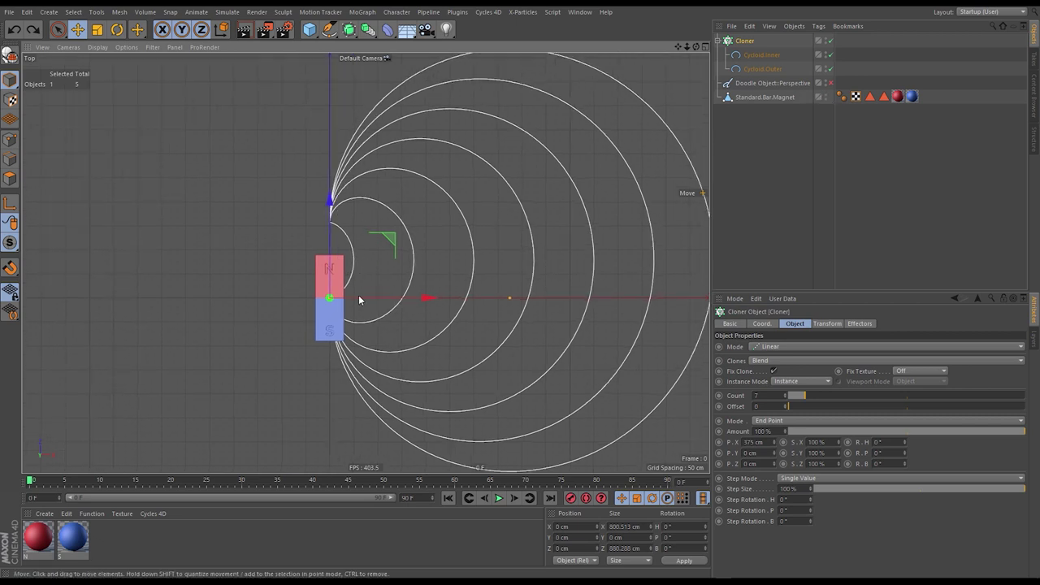
alt+middle_drag(440, 231, 395, 309)
scroll(398, 227, down, 2)
alt+middle_drag(397, 228, 364, 241)
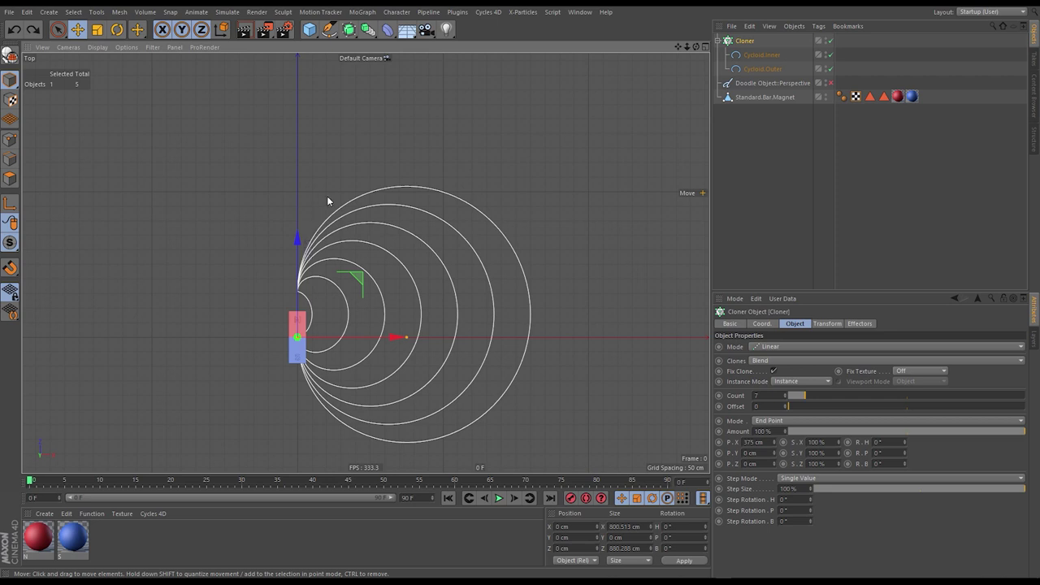
click(762, 69)
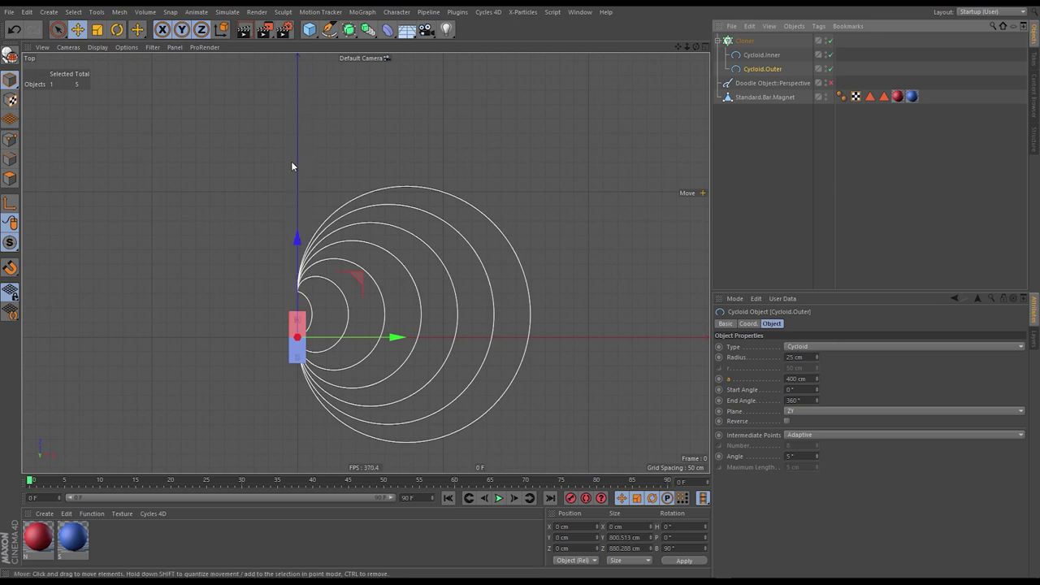
click(758, 106)
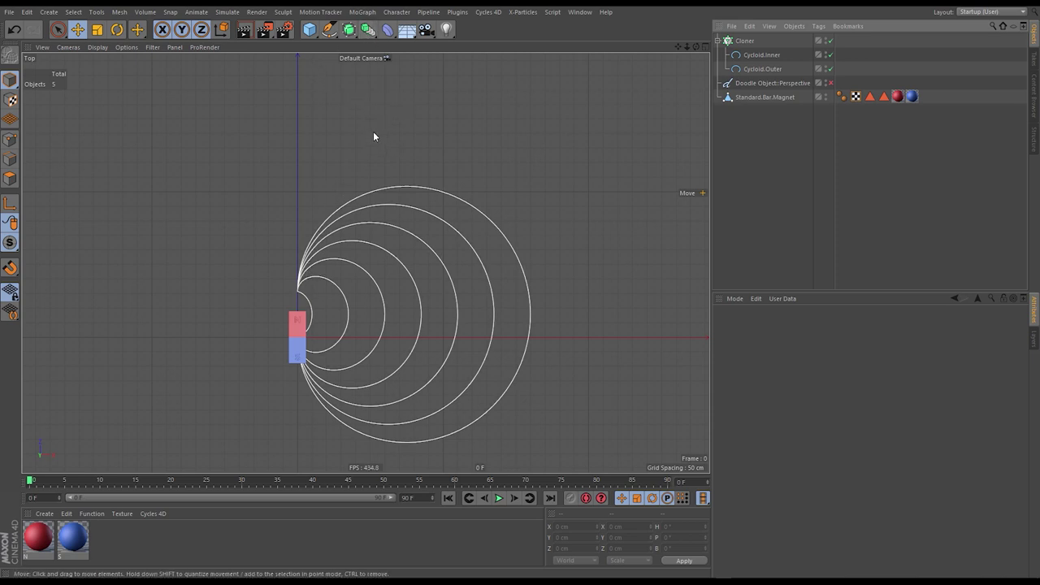
- Add a MoSpline, switch it to Simple mode, and move it toward the field-line origin
click(363, 13)
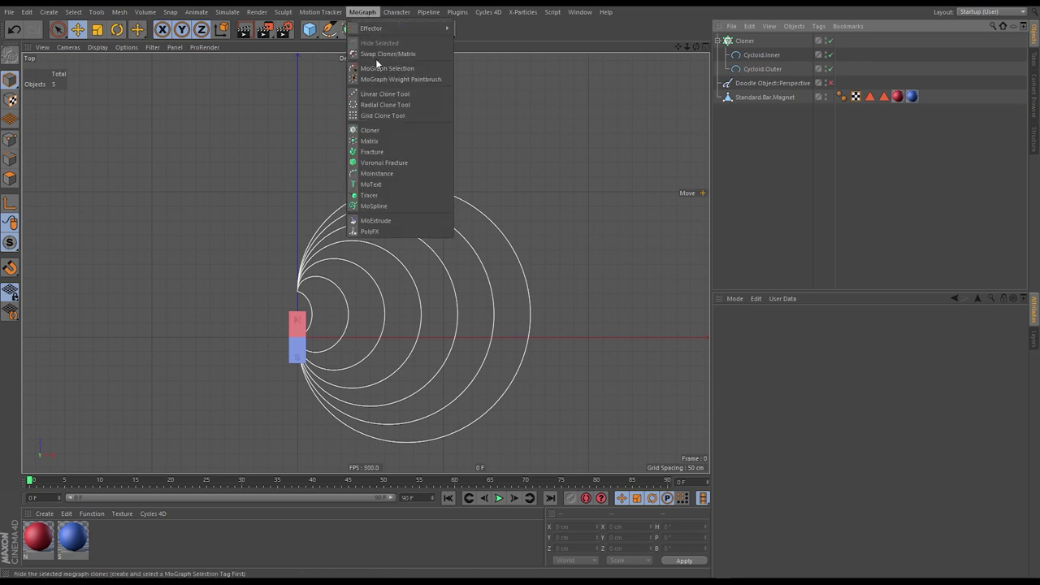
click(373, 207)
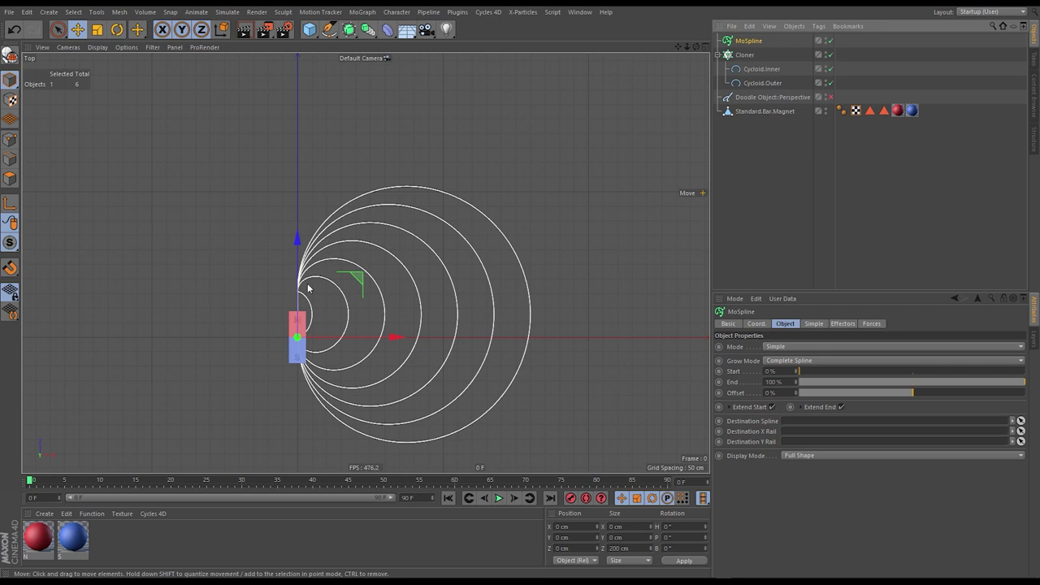
scroll(313, 286, up, 8)
drag(339, 295, 269, 181)
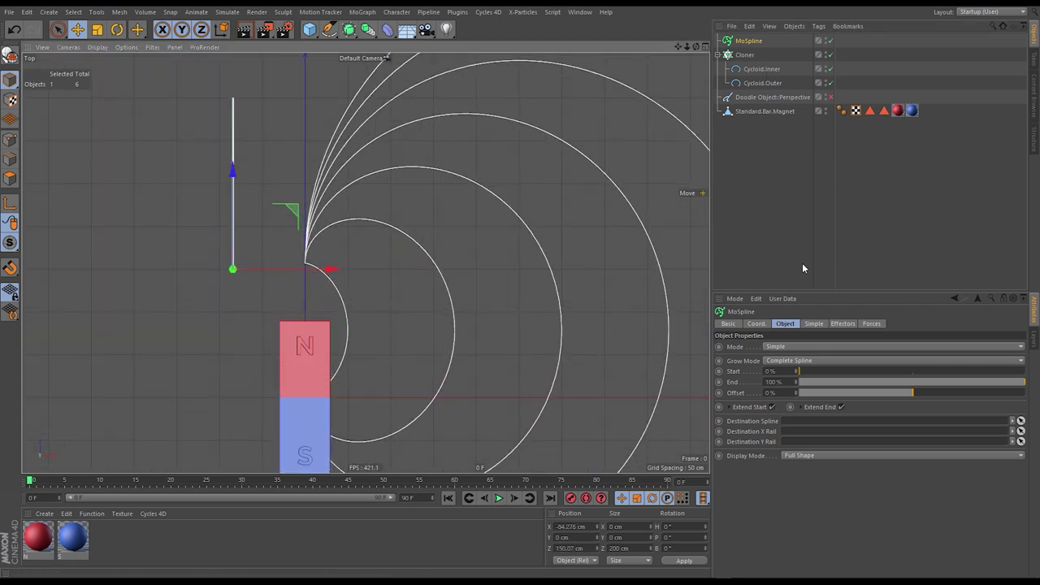
click(813, 325)
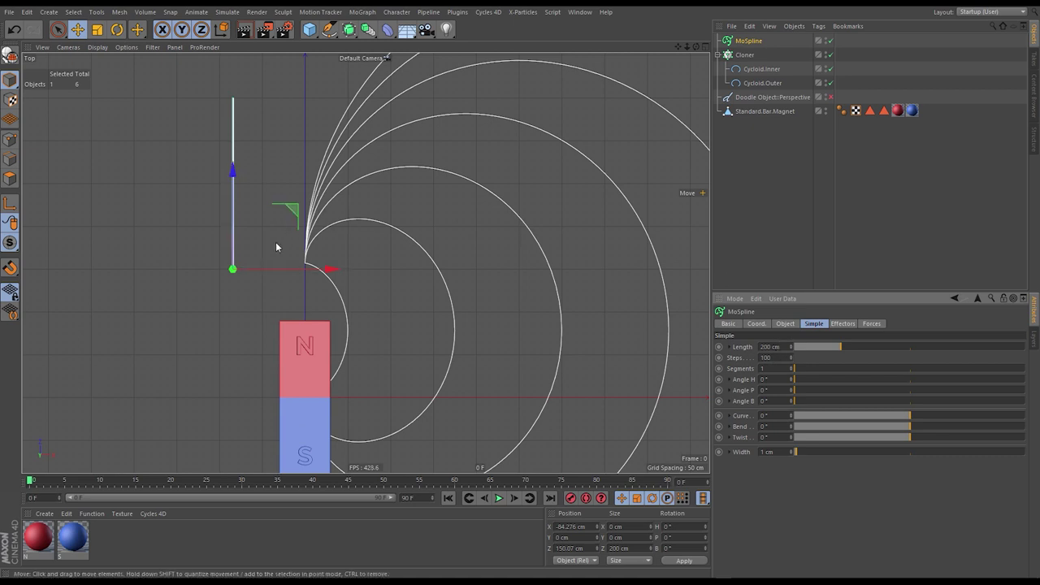
drag(276, 241, 330, 255)
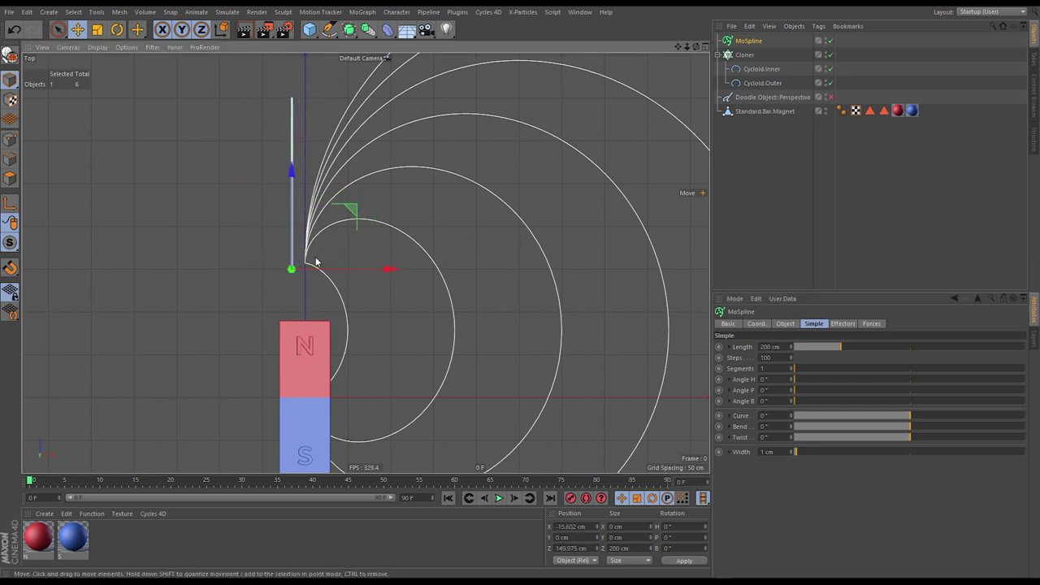
scroll(308, 264, up, 5)
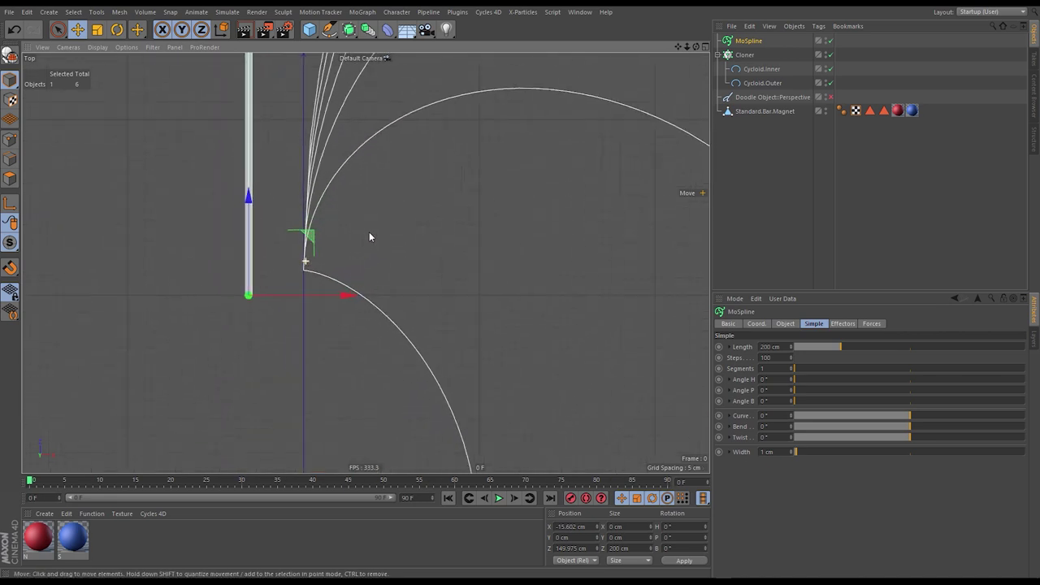
- Enable vertex snapping and snap the MoSpline onto the field lines' start point at Z 157.05 cm
click(11, 269)
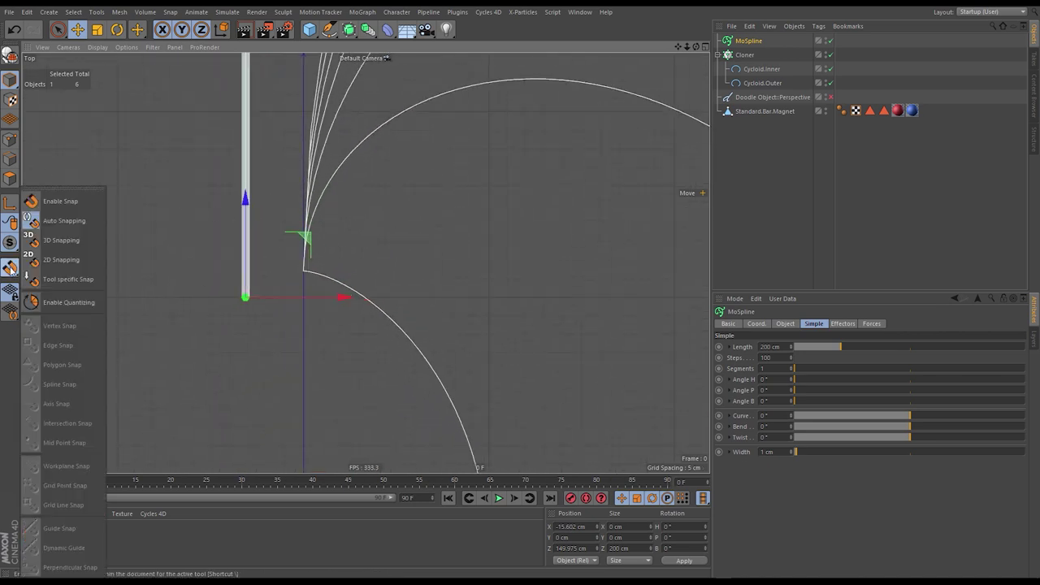
click(69, 202)
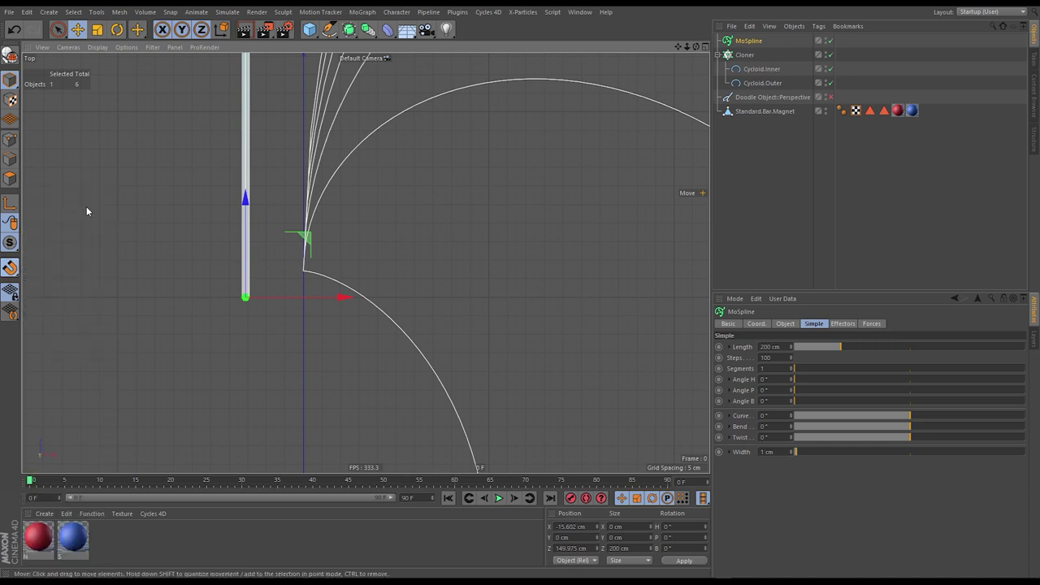
click(10, 269)
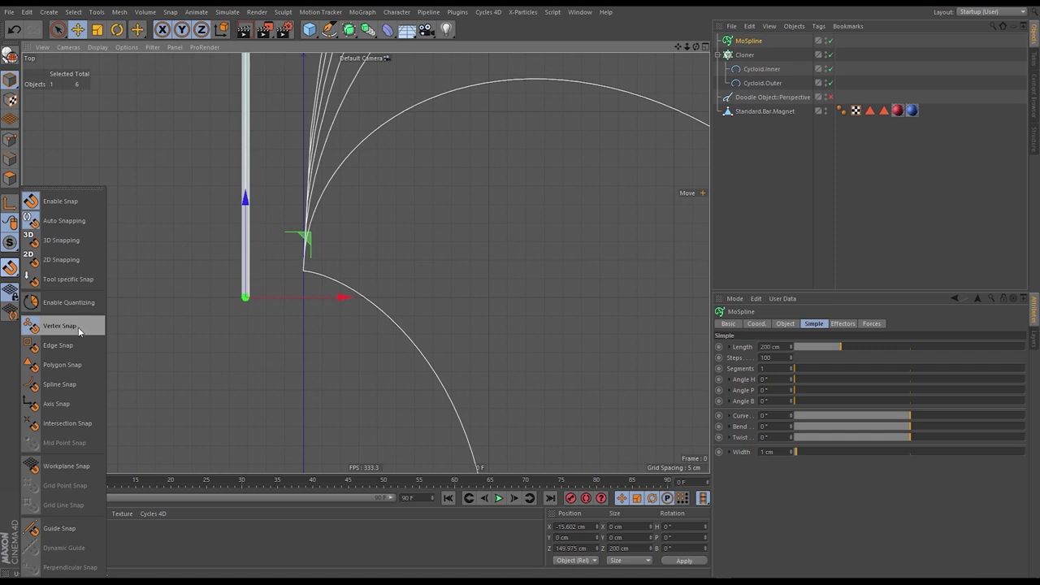
drag(245, 295, 303, 271)
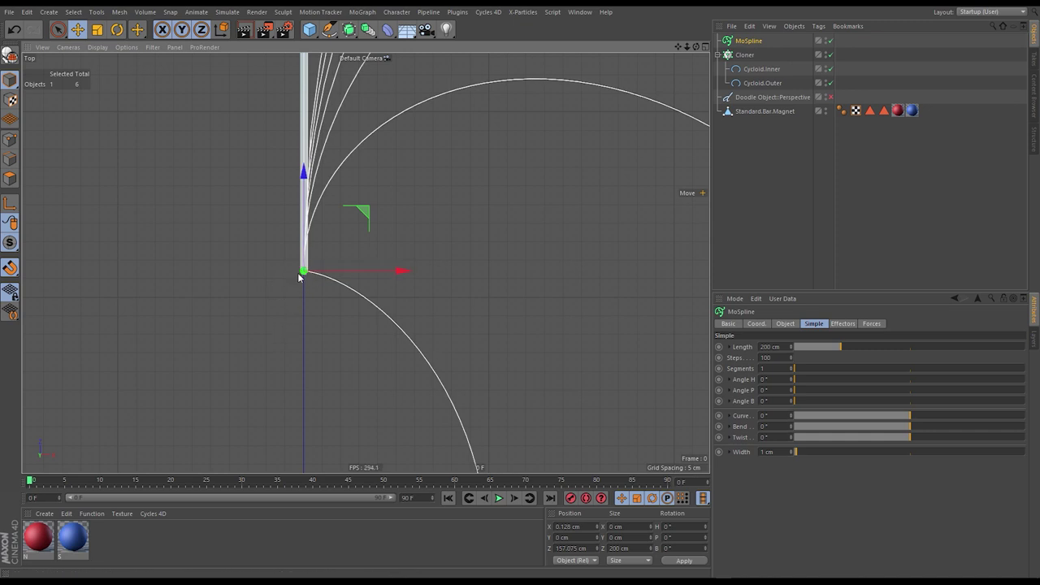
drag(301, 272, 297, 243)
scroll(302, 272, up, 5)
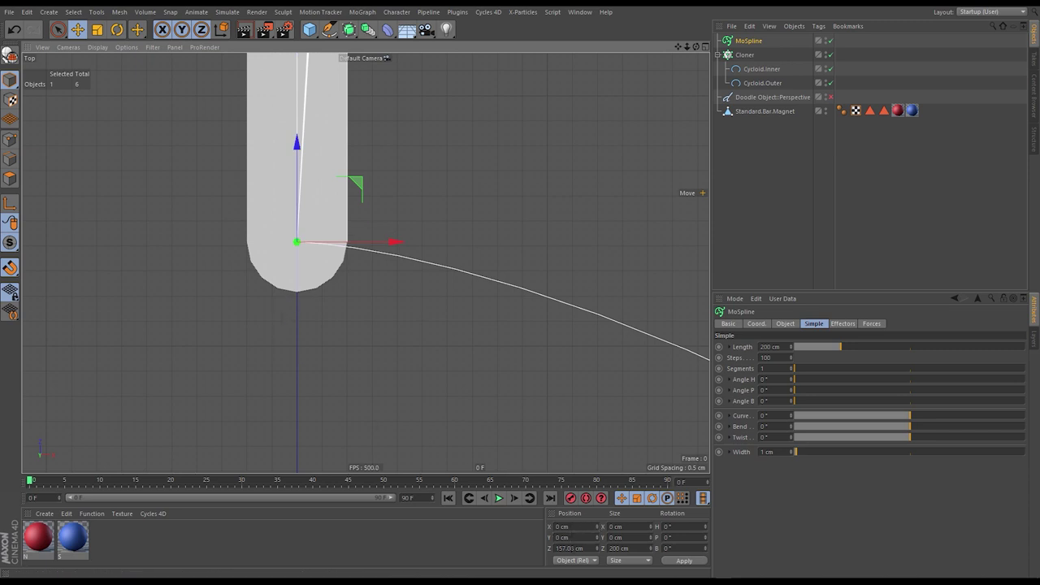
click(569, 548)
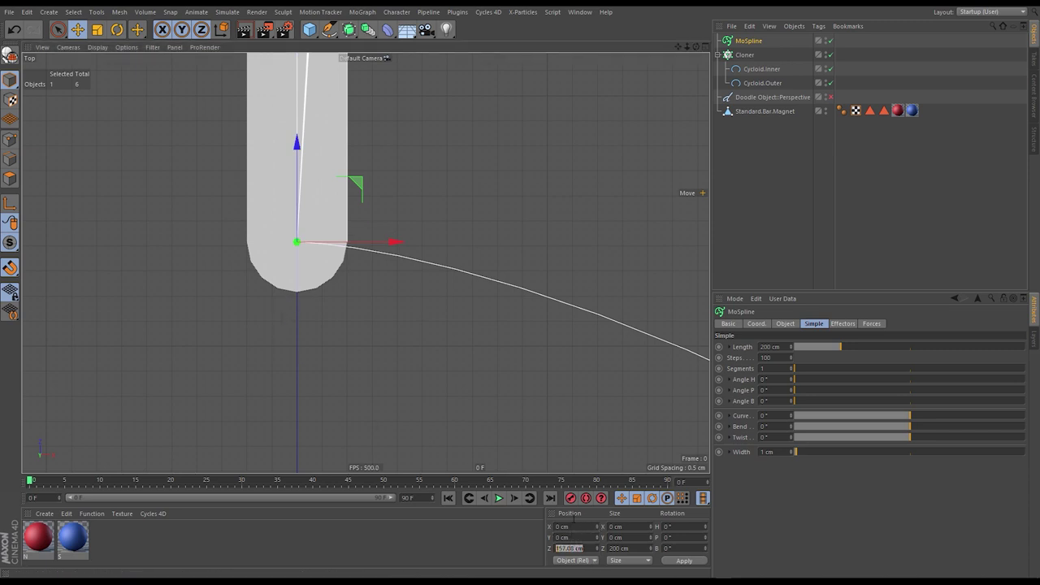
scroll(420, 204, down, 10)
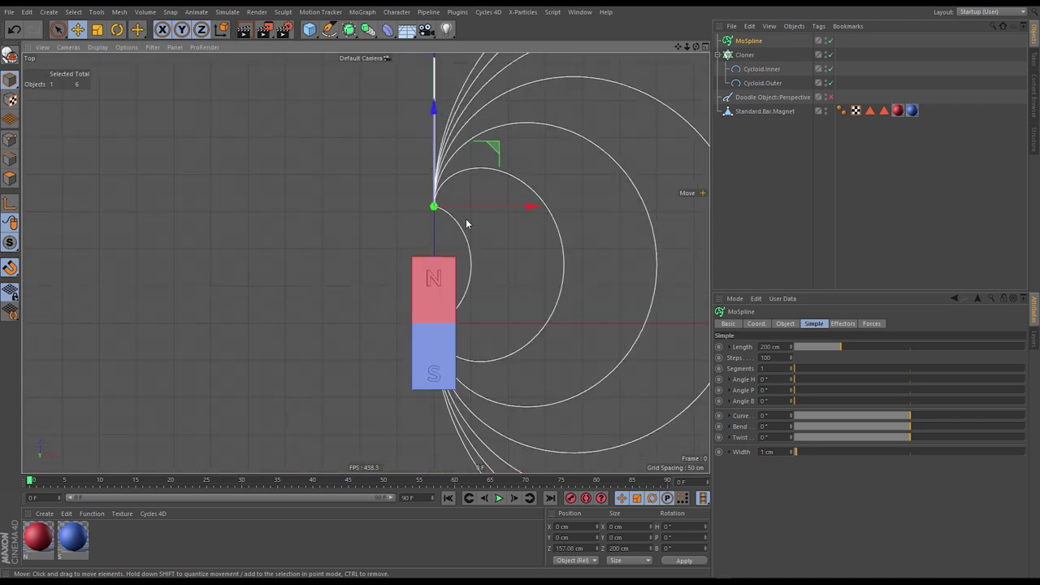
- Set the MoSpline Length to 1250 cm and Ctrl-drag it to create MoSpline.1
scroll(466, 219, down, 3)
alt+middle_drag(439, 243, 362, 266)
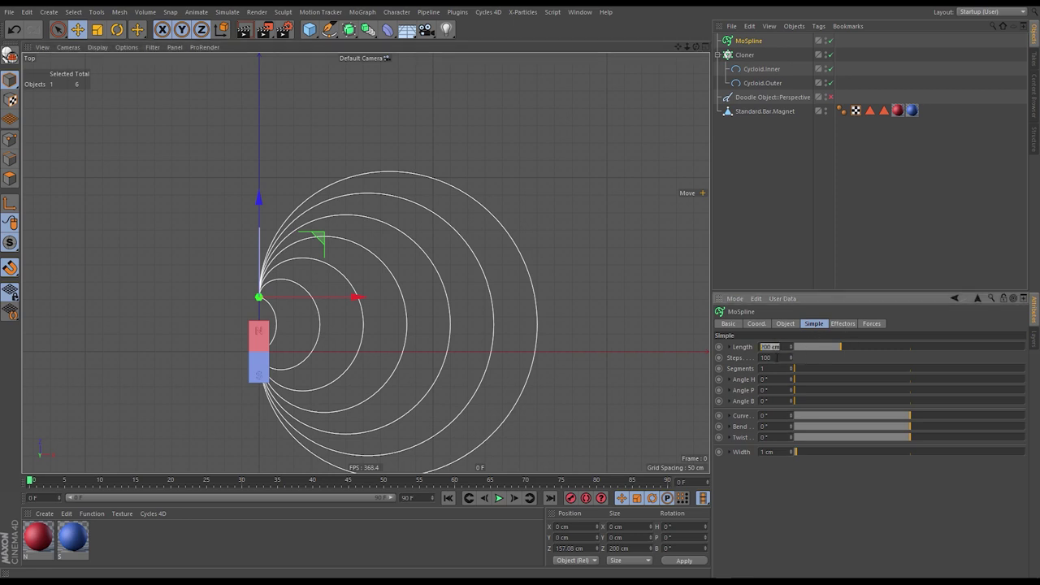
double_click(772, 347)
text(1250)
key(Return)
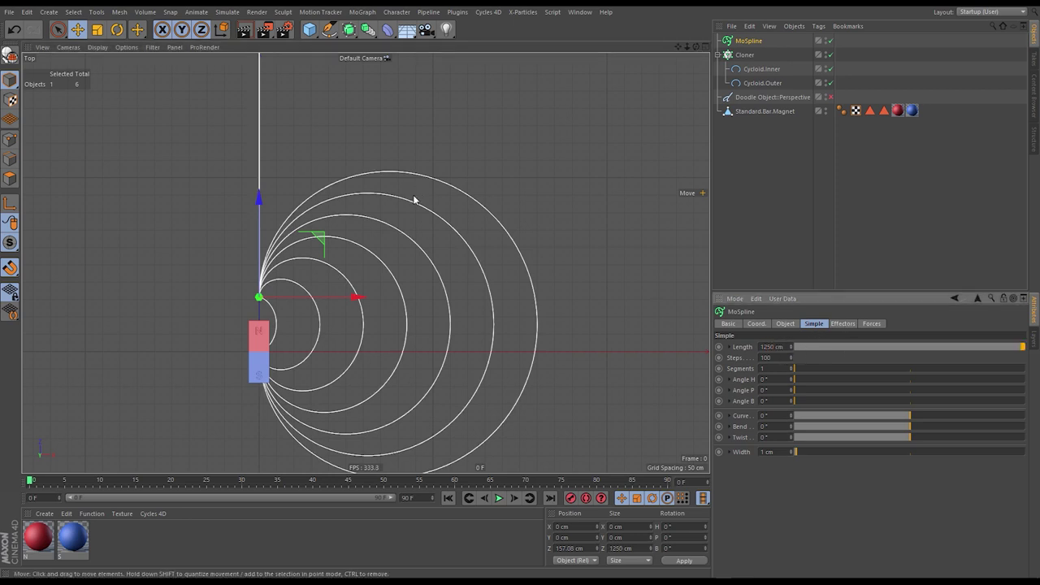
scroll(383, 232, down, 3)
ctrl+drag(749, 46, 751, 56)
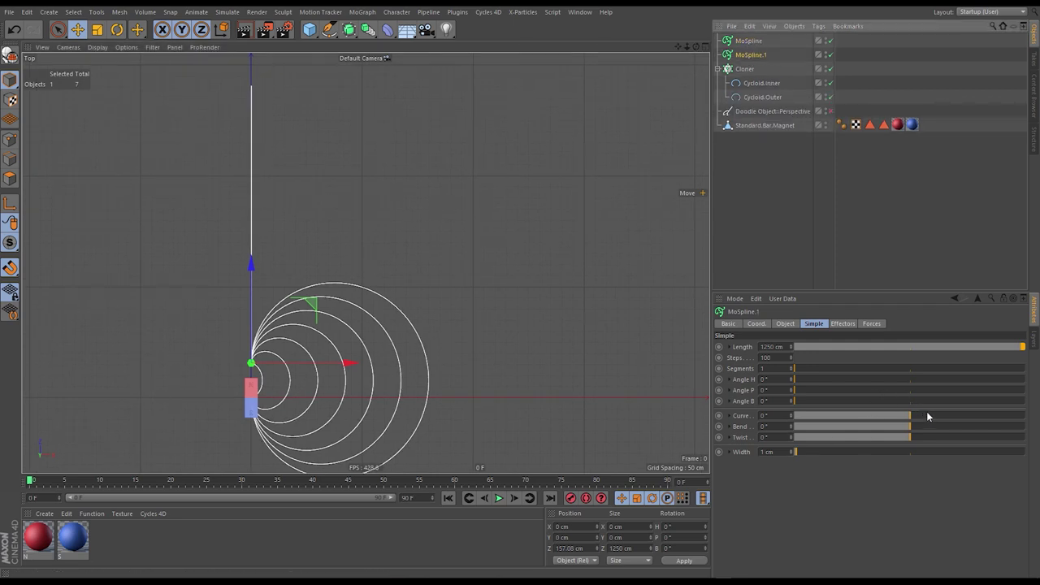
- Bend MoSpline.1 with a Curve of -180° and expand its Curve spline graph
drag(928, 417, 875, 417)
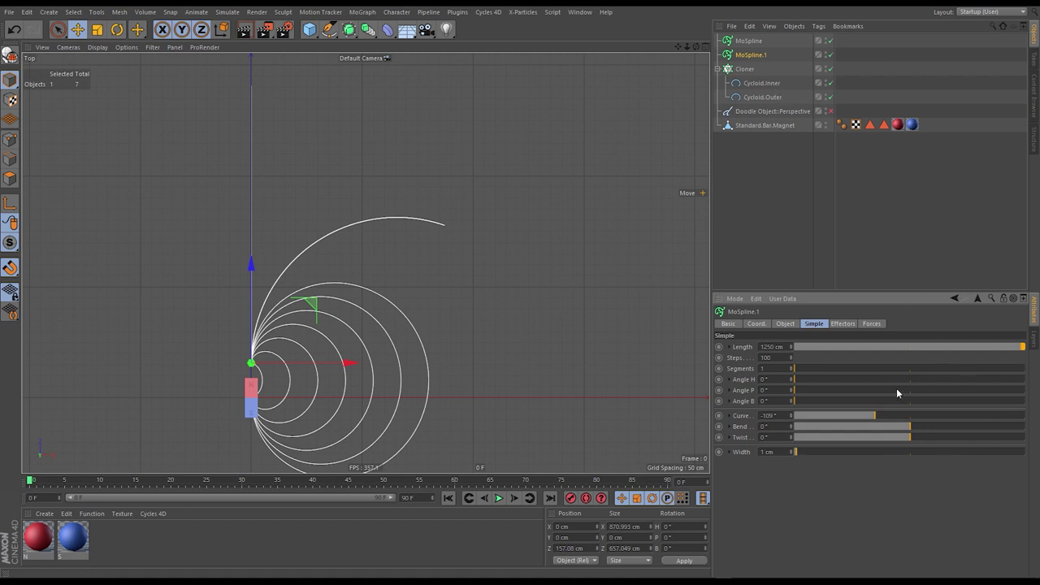
drag(884, 413, 849, 425)
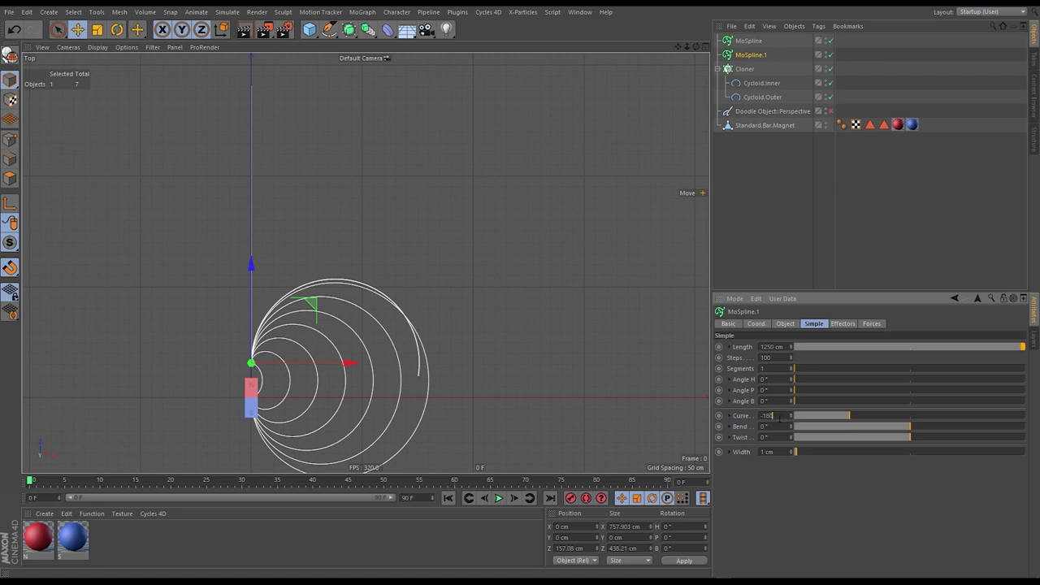
drag(780, 419, 775, 418)
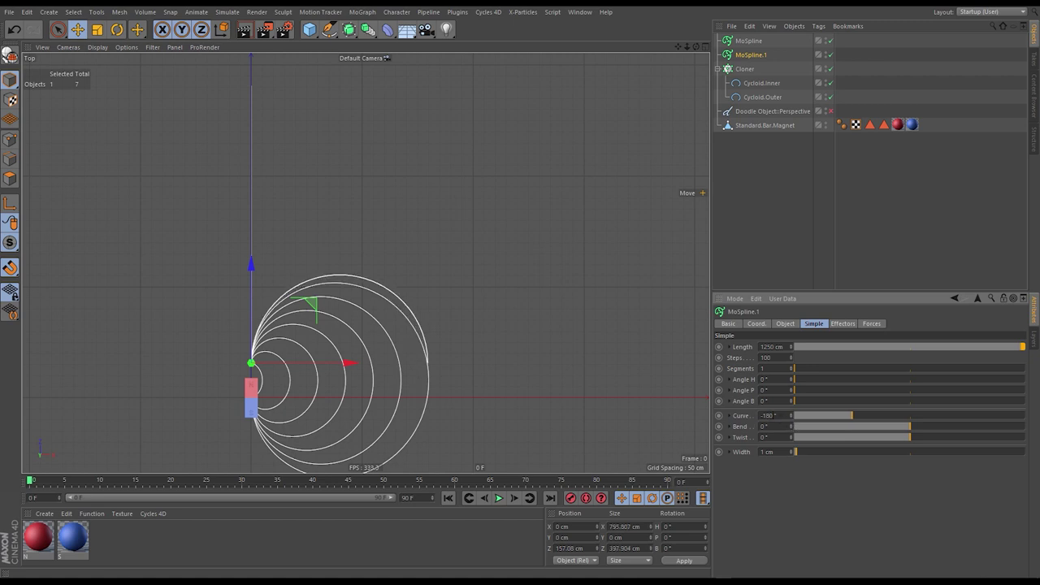
scroll(387, 242, up, 6)
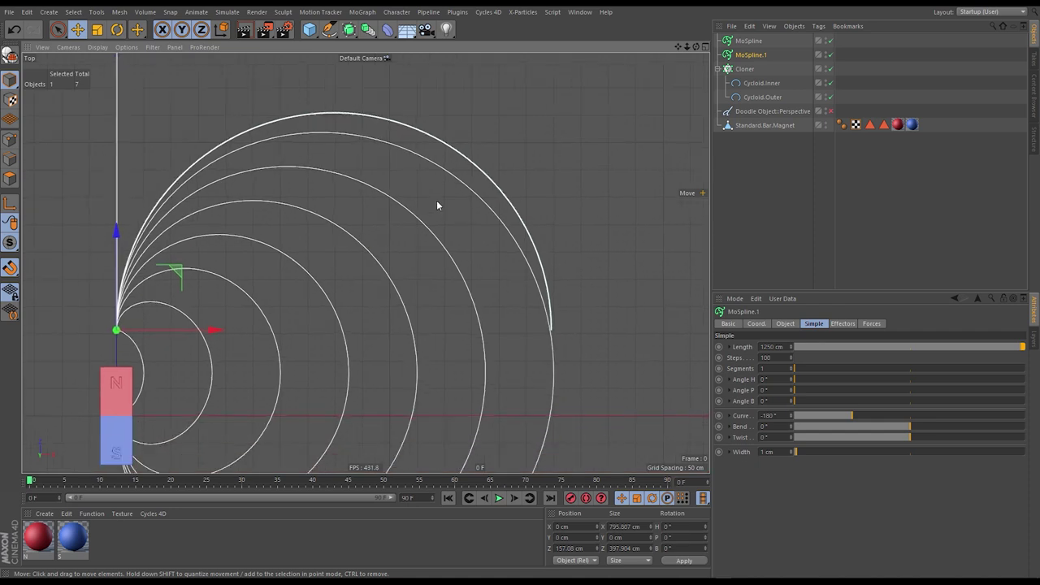
scroll(443, 202, up, 4)
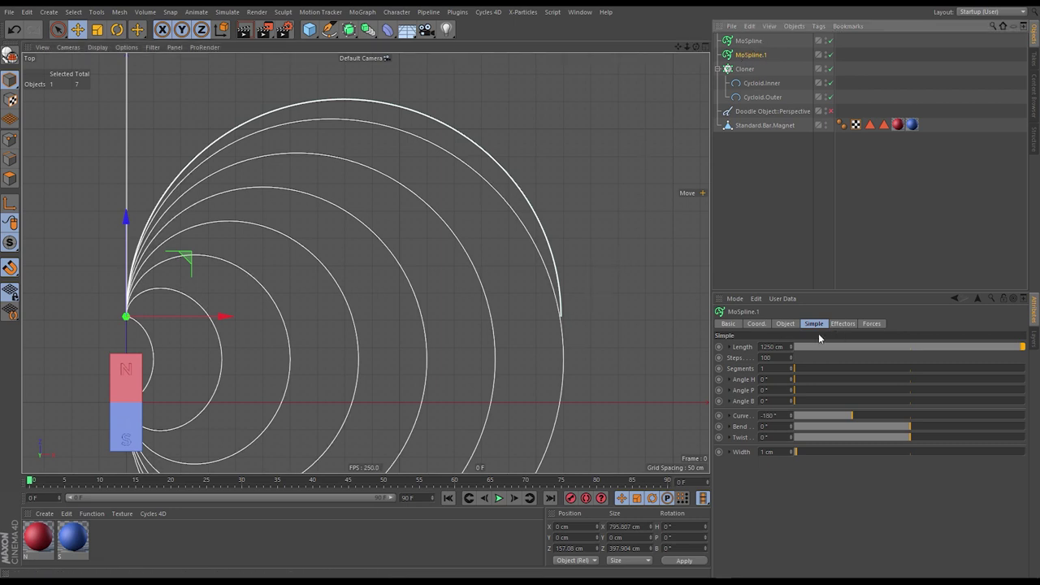
click(729, 415)
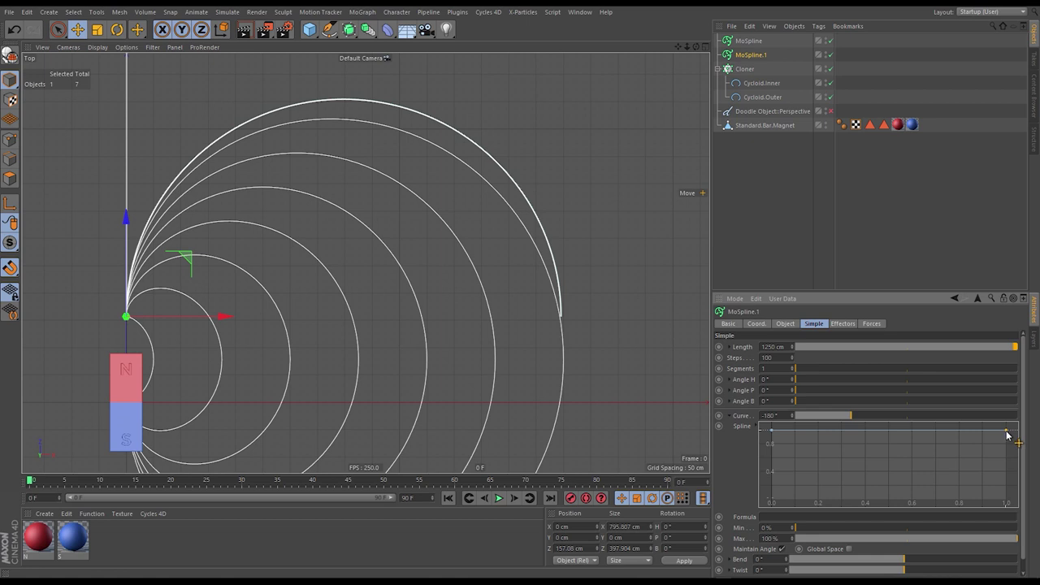
- Slope the Curve graph's end point downward and lengthen MoSpline.1 to about 1263 cm
drag(1006, 434, 1007, 452)
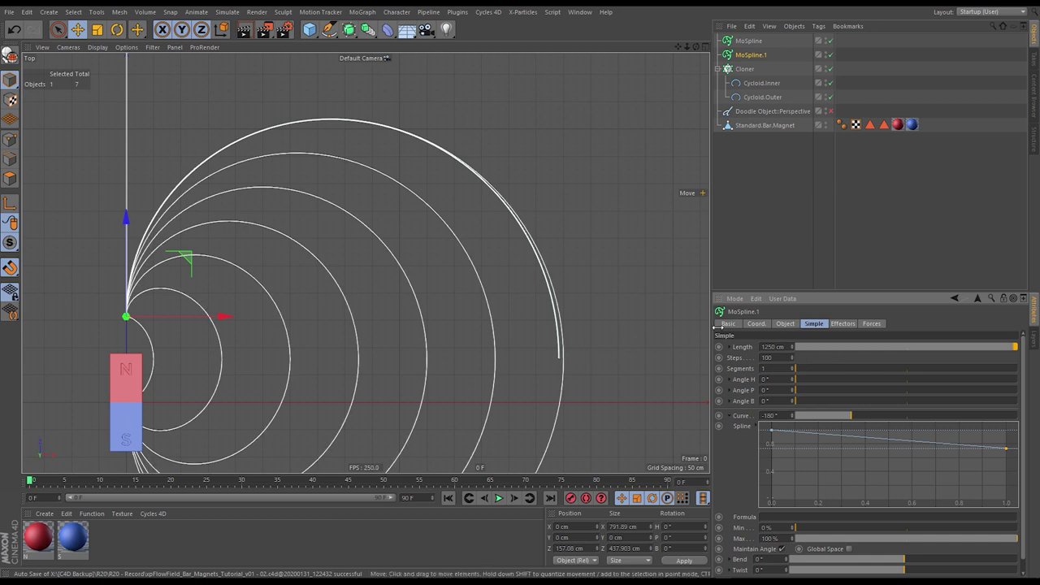
drag(793, 344, 795, 336)
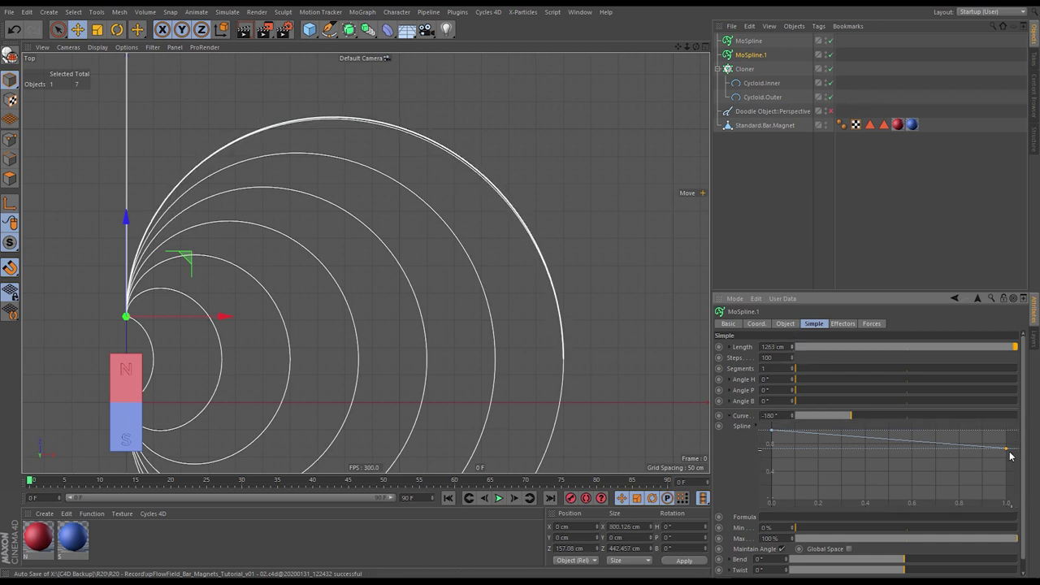
drag(1010, 456, 1010, 456)
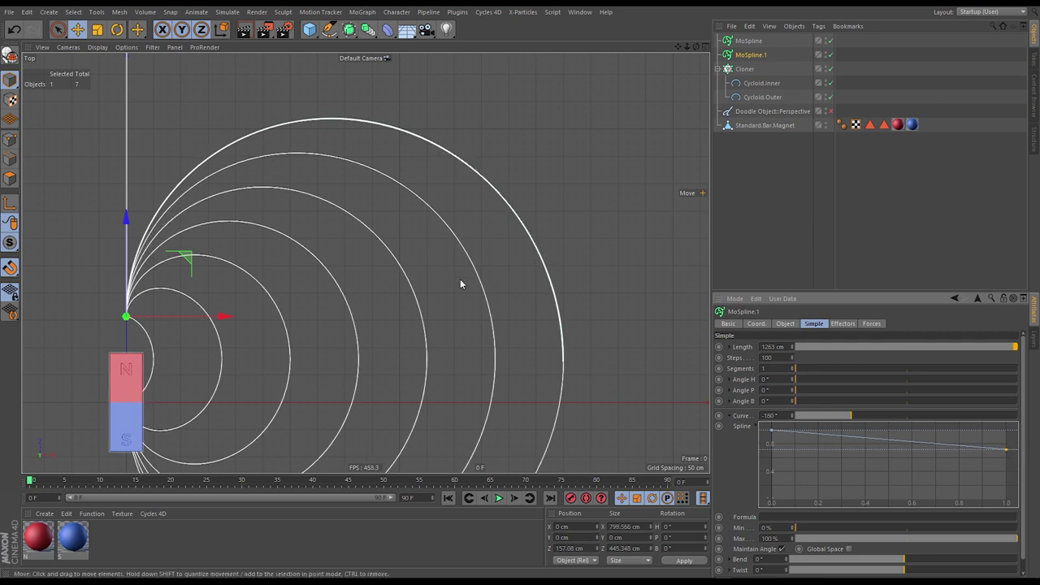
scroll(373, 231, down, 10)
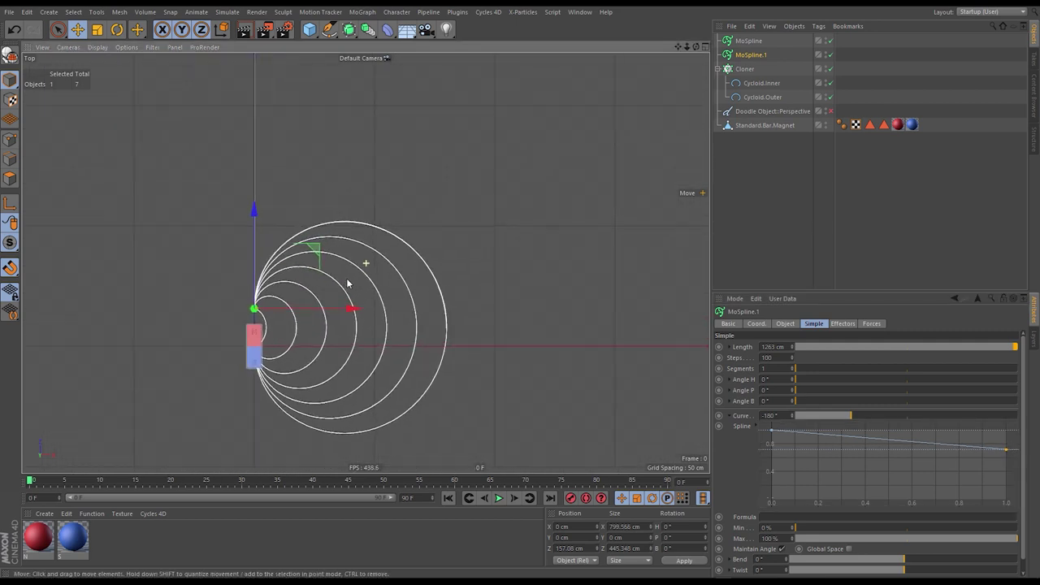
alt+middle_drag(350, 299, 357, 294)
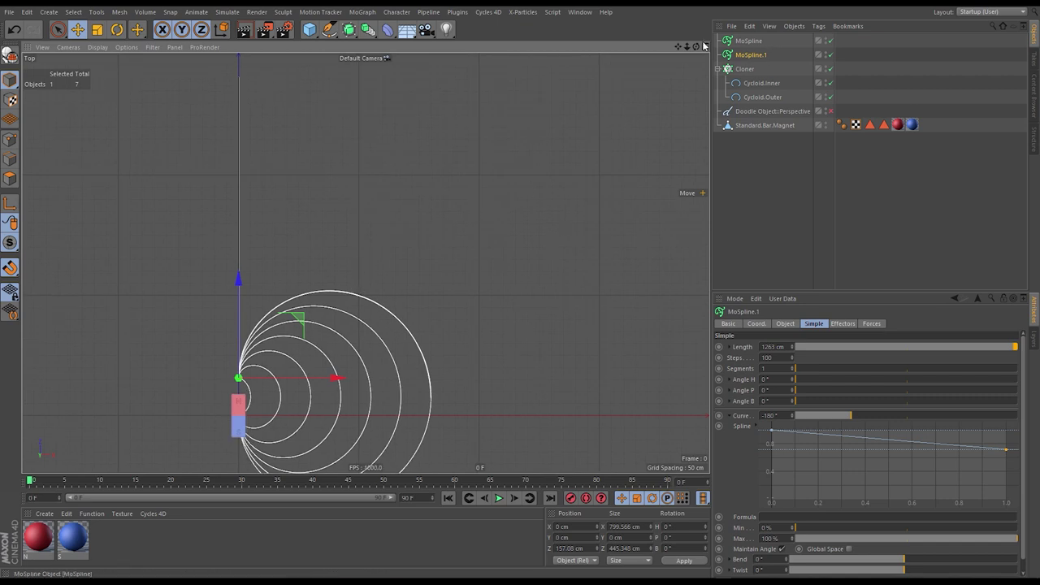
alt+middle_drag(275, 374, 268, 364)
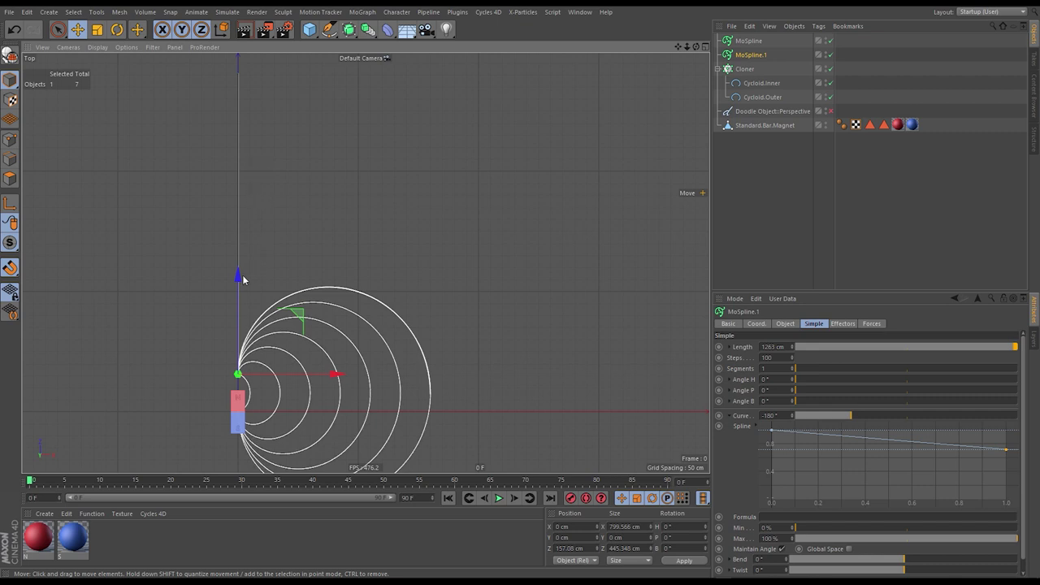
- Create a new Cloner from the original MoSpline and put MoSpline.1 inside it too
shift+click(238, 211)
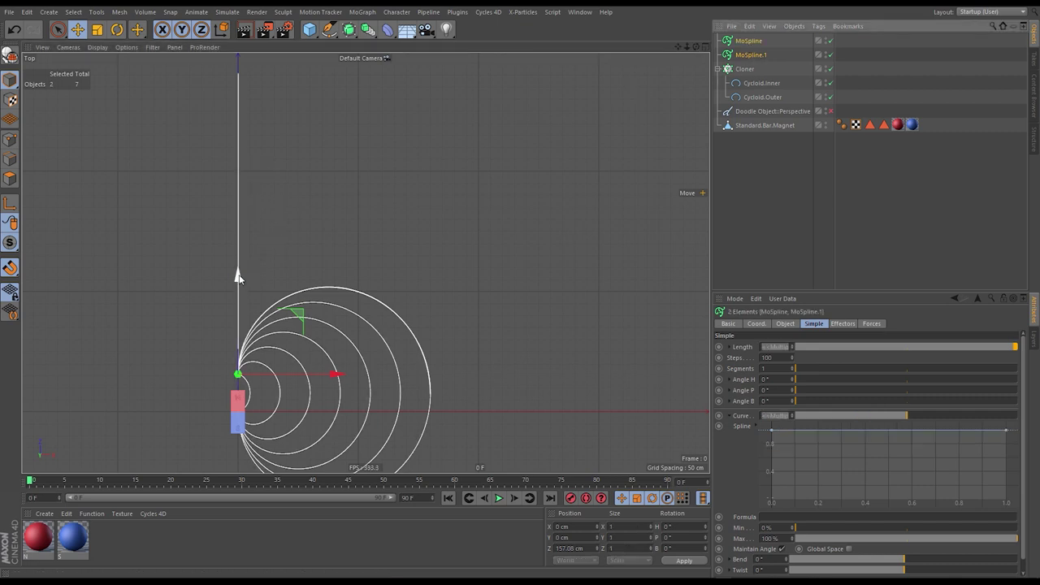
drag(238, 276, 238, 315)
key(ctrl+z)
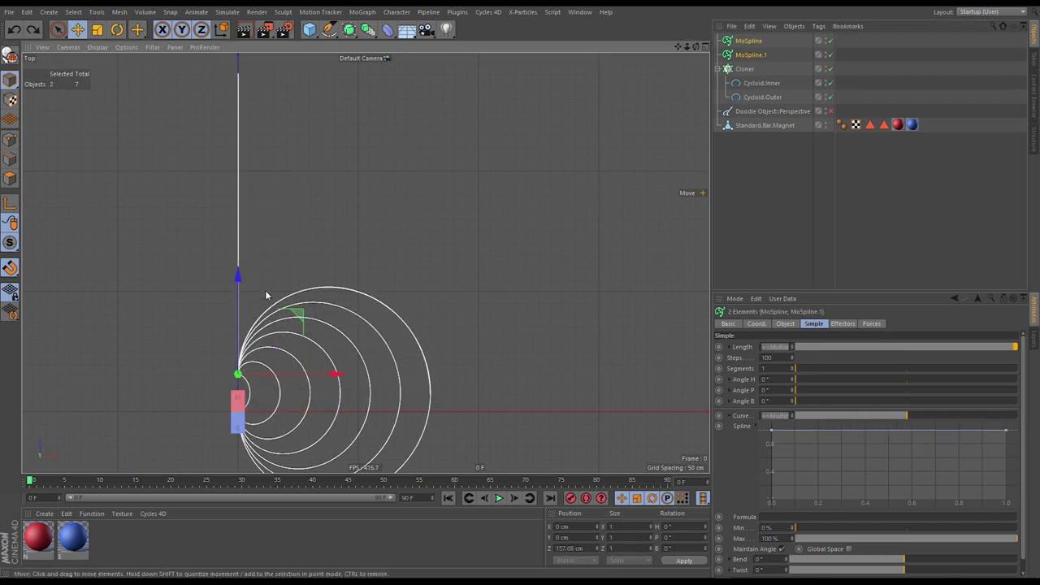
click(233, 370)
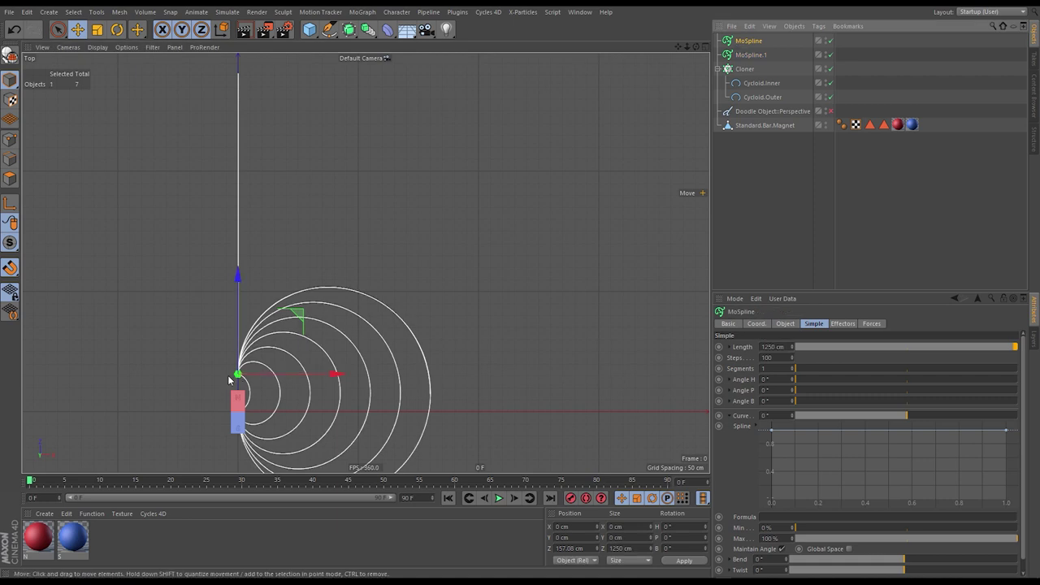
click(363, 12)
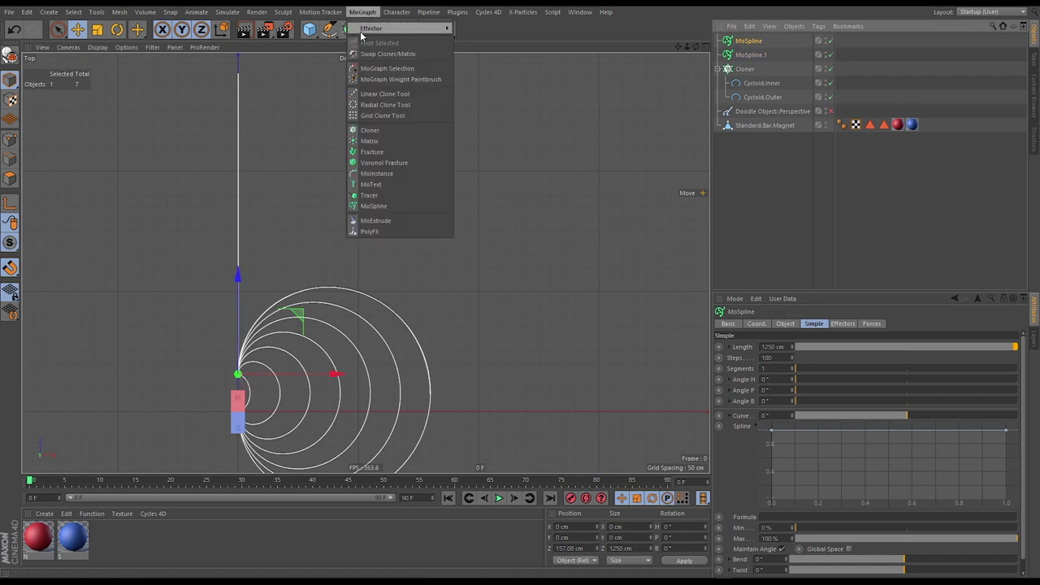
alt+click(397, 130)
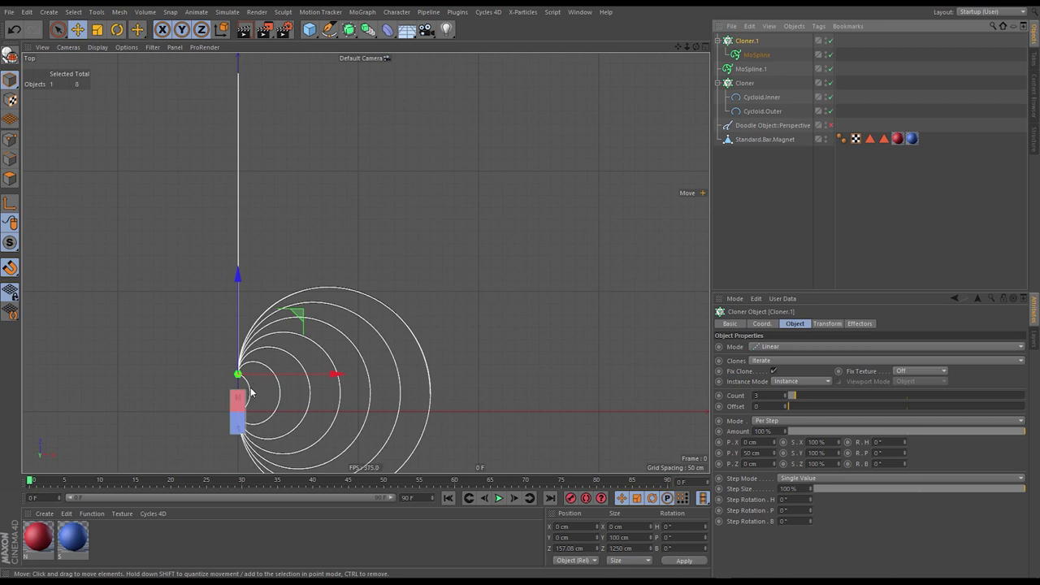
drag(747, 63, 754, 65)
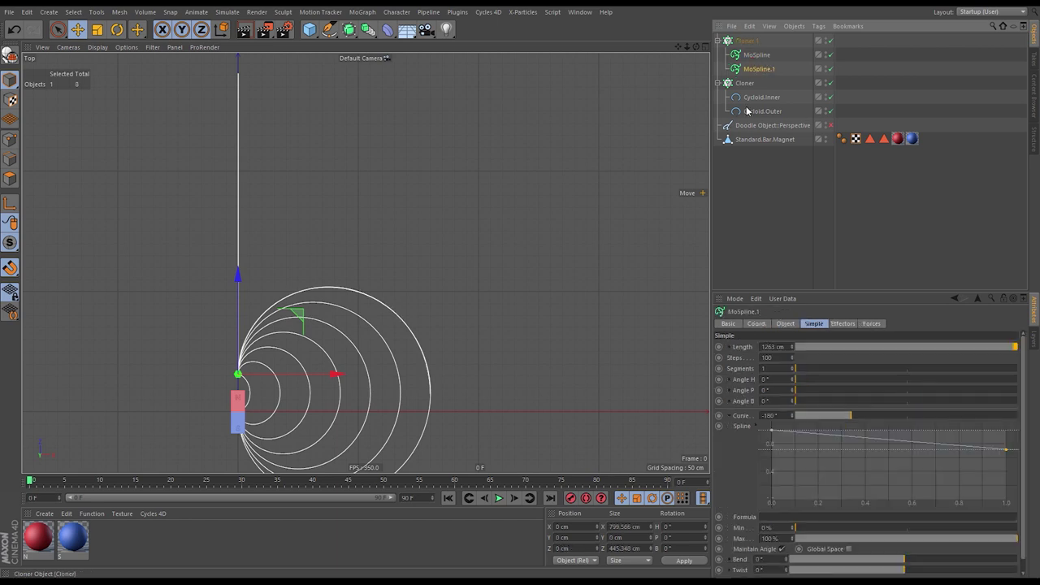
- Rename the cloner holding the cycloids to Cloner.Cycloid, then select Cloner.1
click(757, 54)
key(Down)
click(751, 82)
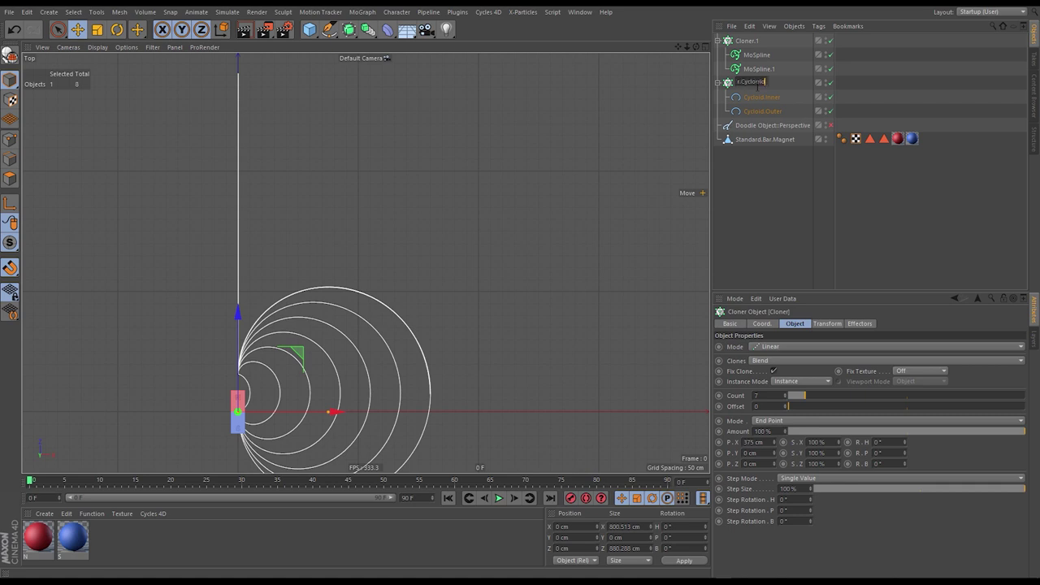
key(Return)
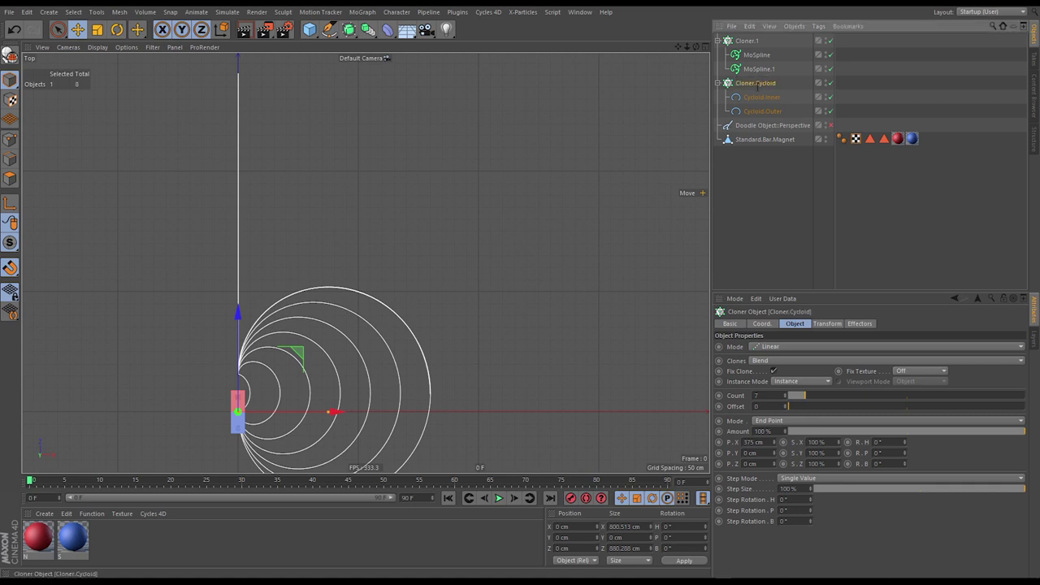
click(759, 42)
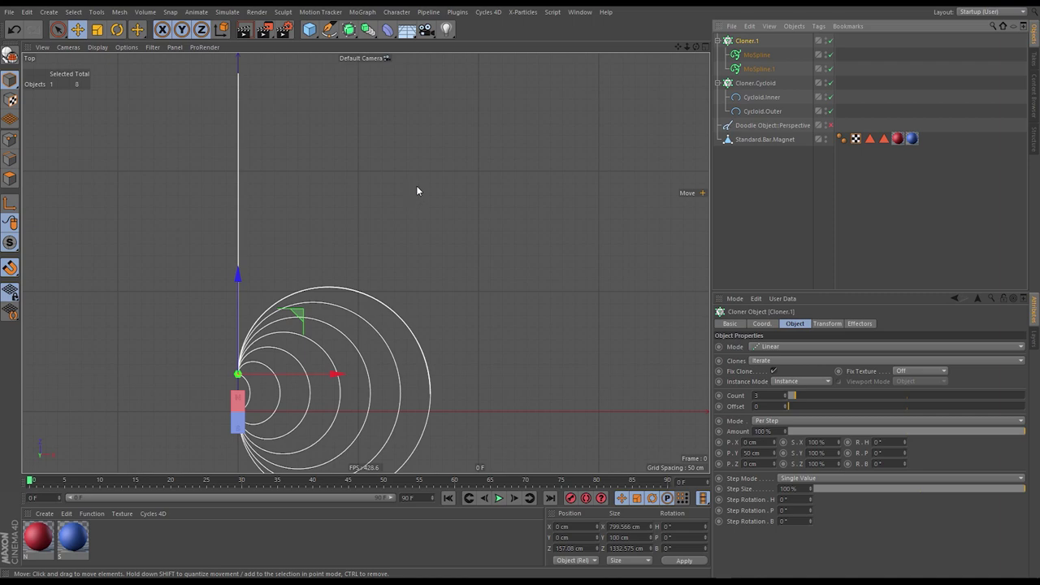
- Switch to the Perspective view and set Cloner.1's P.Y offset to 0 cm
key(F1)
alt+drag(416, 188, 475, 244)
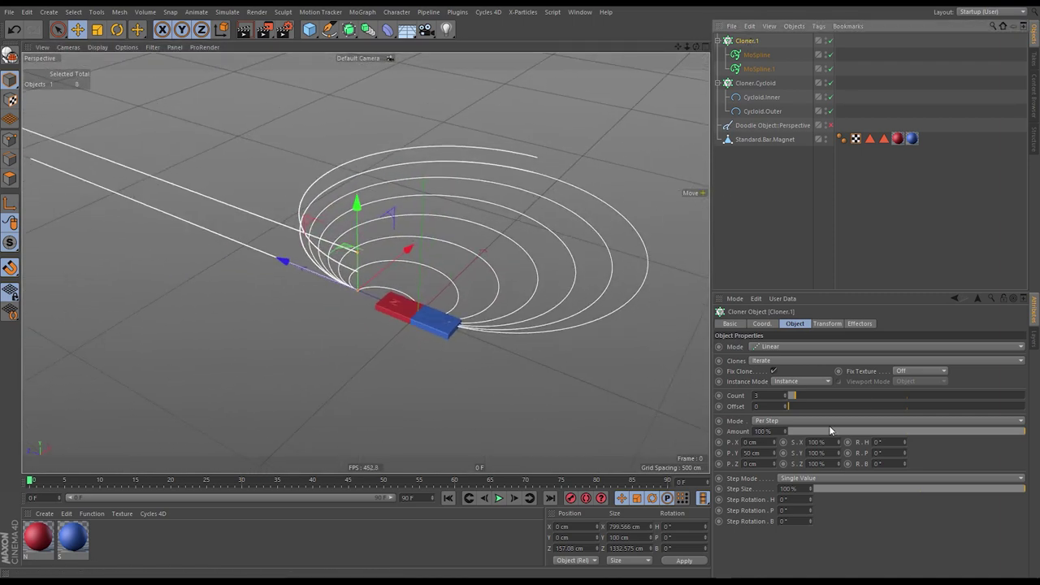
click(755, 452)
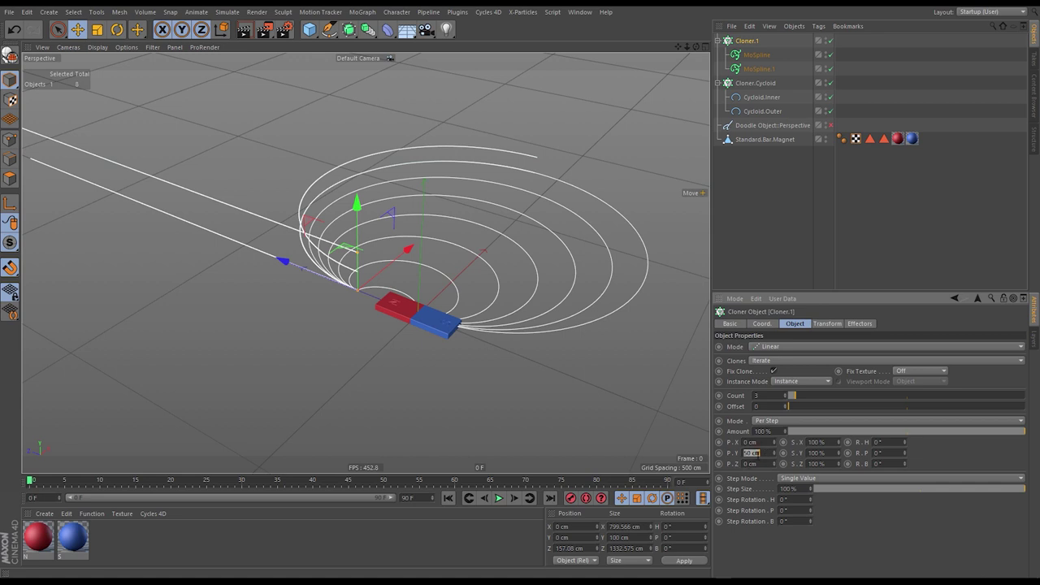
text(0)
key(Return)
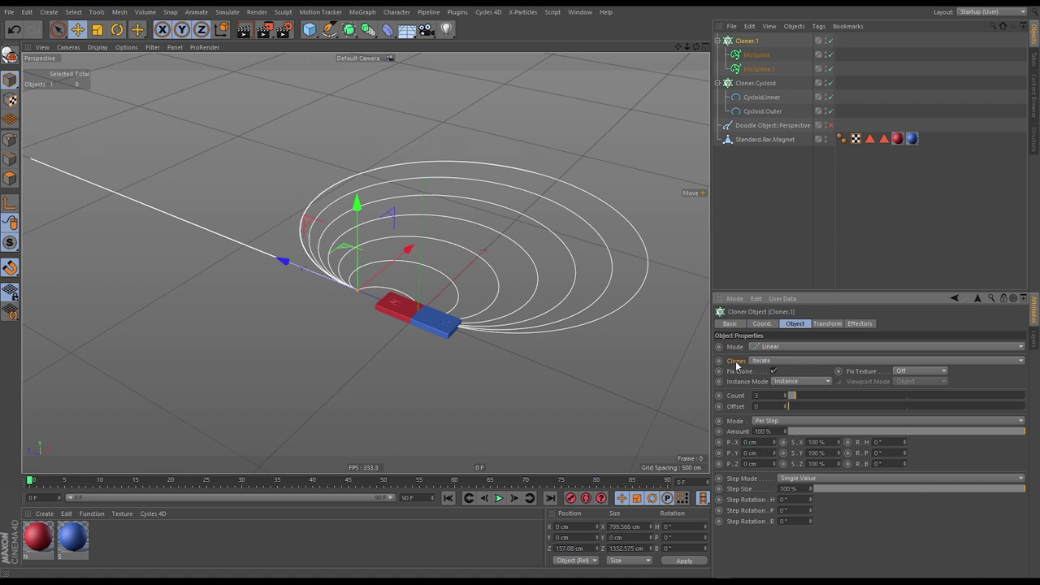
- Change Cloner.1's mode from Iterate to Blend and set the count to 7 field lines
click(760, 361)
click(768, 394)
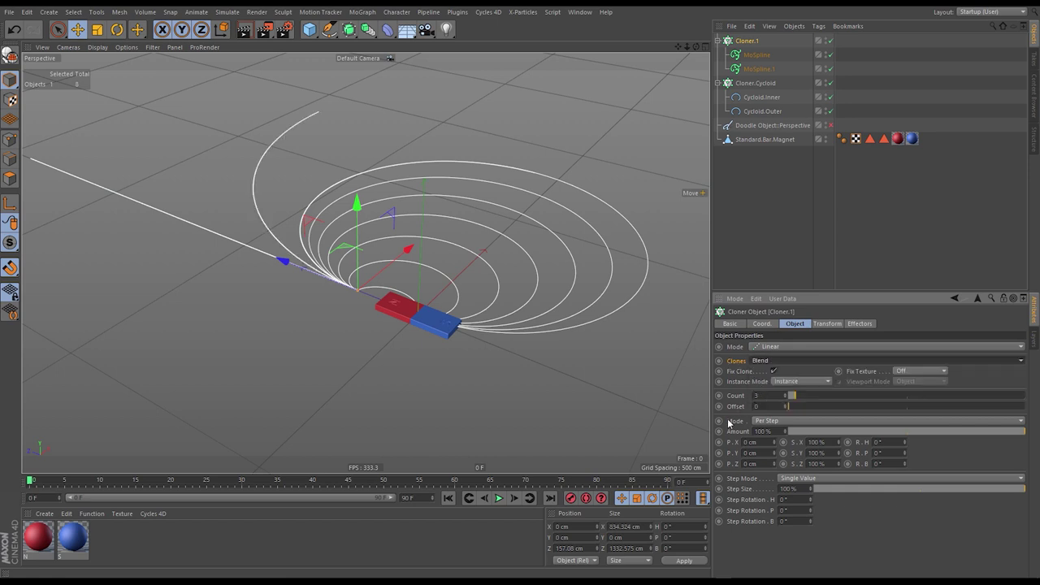
alt+drag(368, 246, 457, 279)
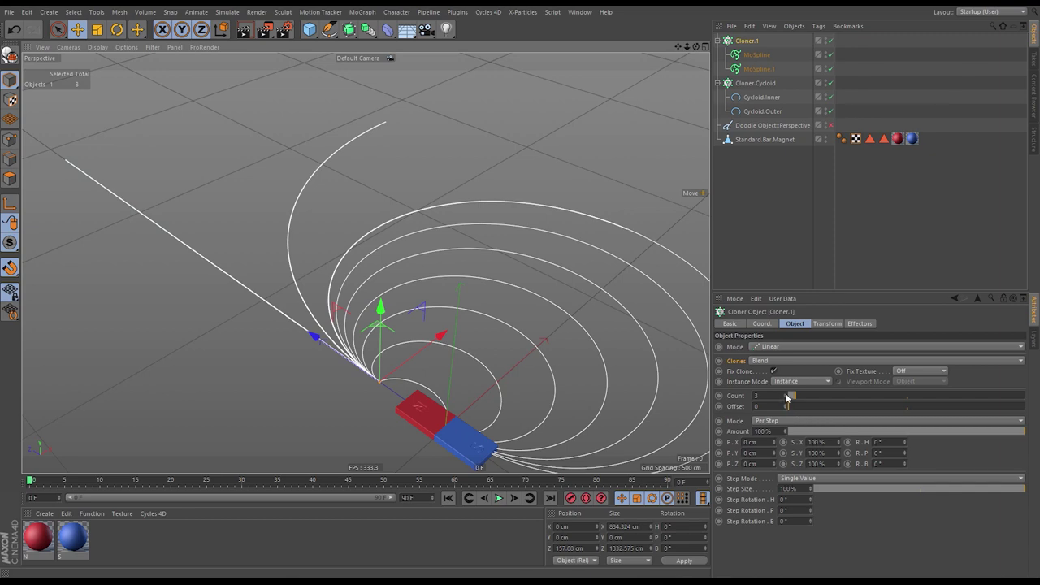
mouse_move(802, 397)
mouse_down()
mouse_move(894, 405)
mouse_move(809, 396)
mouse_up()
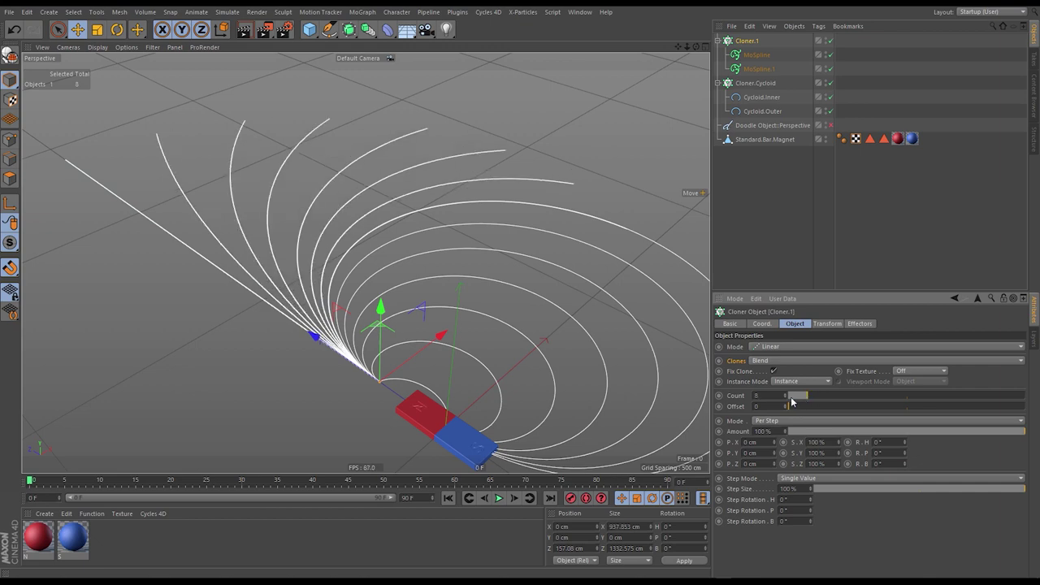
drag(792, 401, 788, 401)
alt+drag(379, 228, 393, 258)
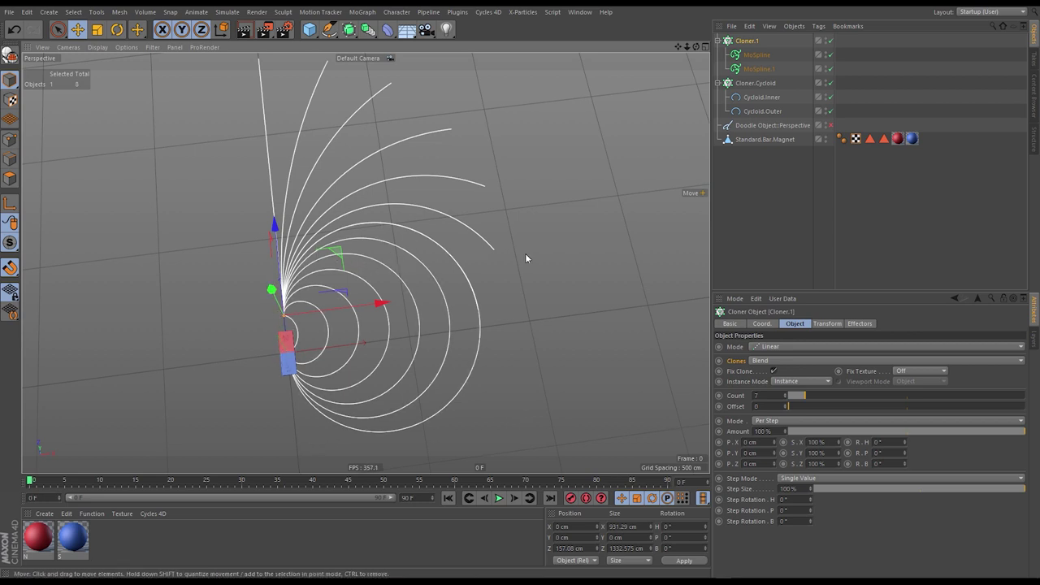
alt+drag(440, 259, 488, 286)
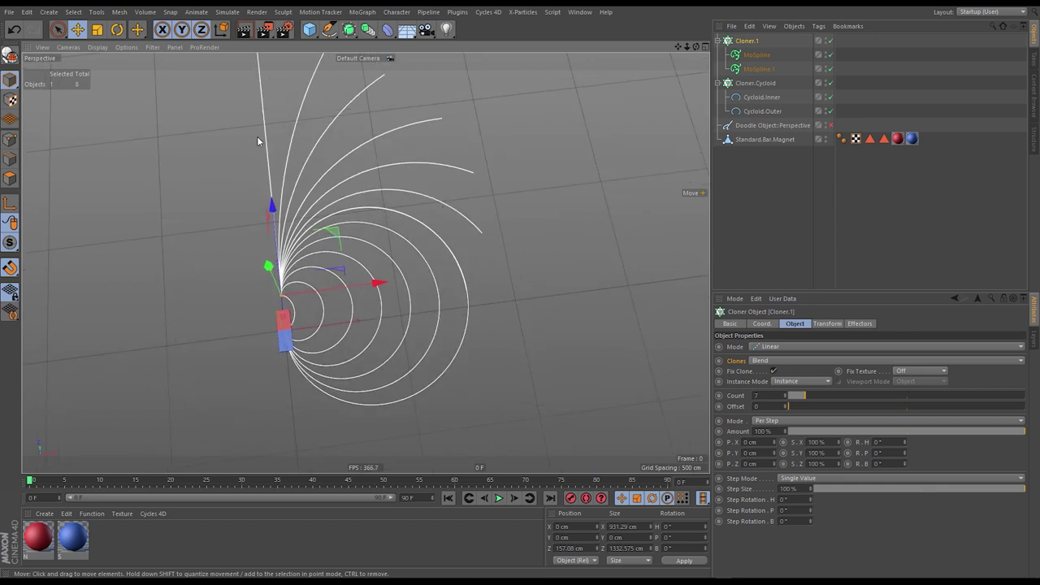
alt+drag(326, 221, 406, 203)
scroll(348, 258, up, 5)
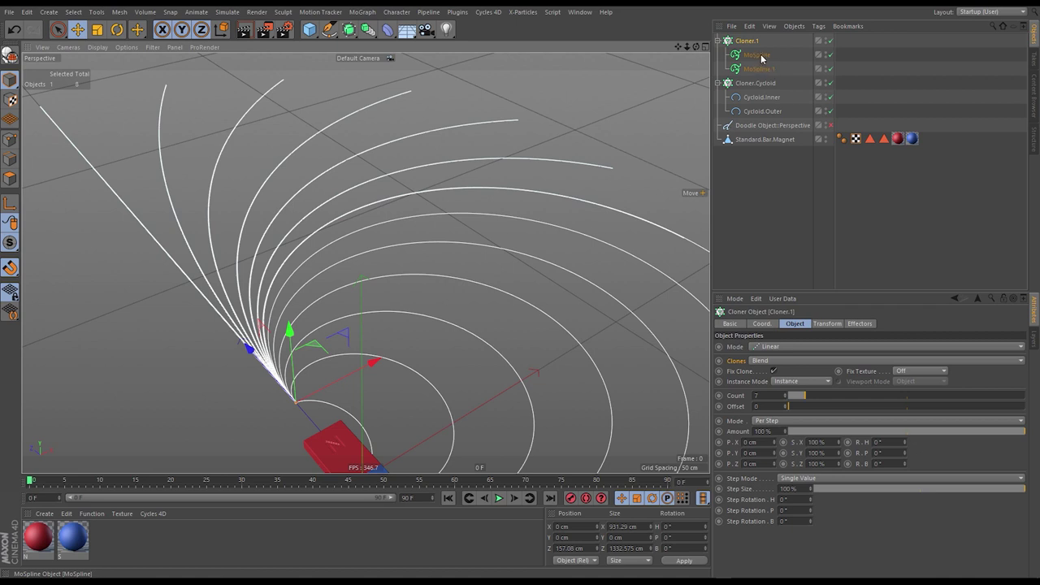
- Change Intermediate Points from Adaptive to None on both Cycloid.Inner and Cycloid.Outer
click(763, 96)
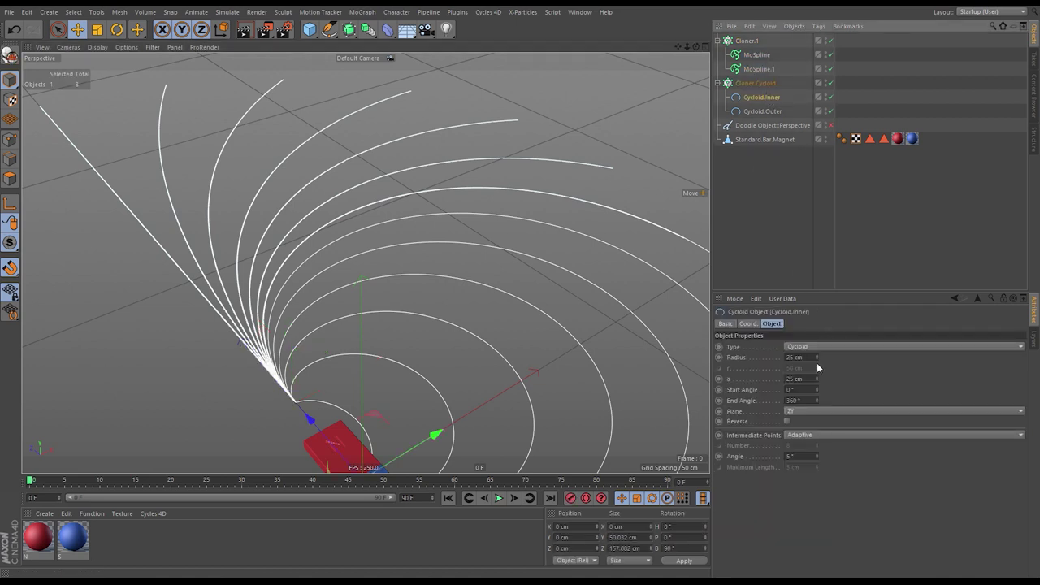
ctrl+click(764, 111)
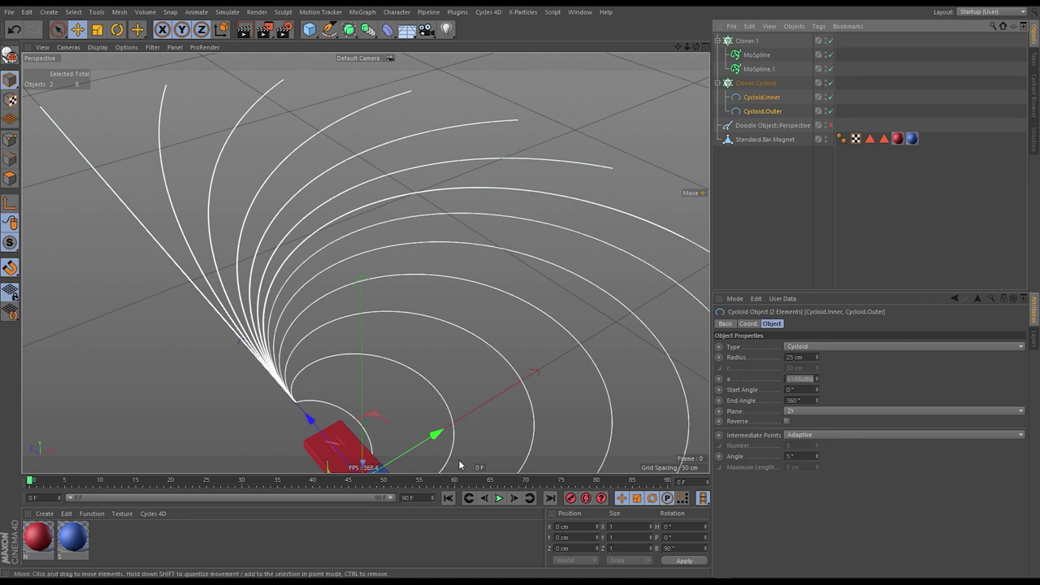
click(797, 439)
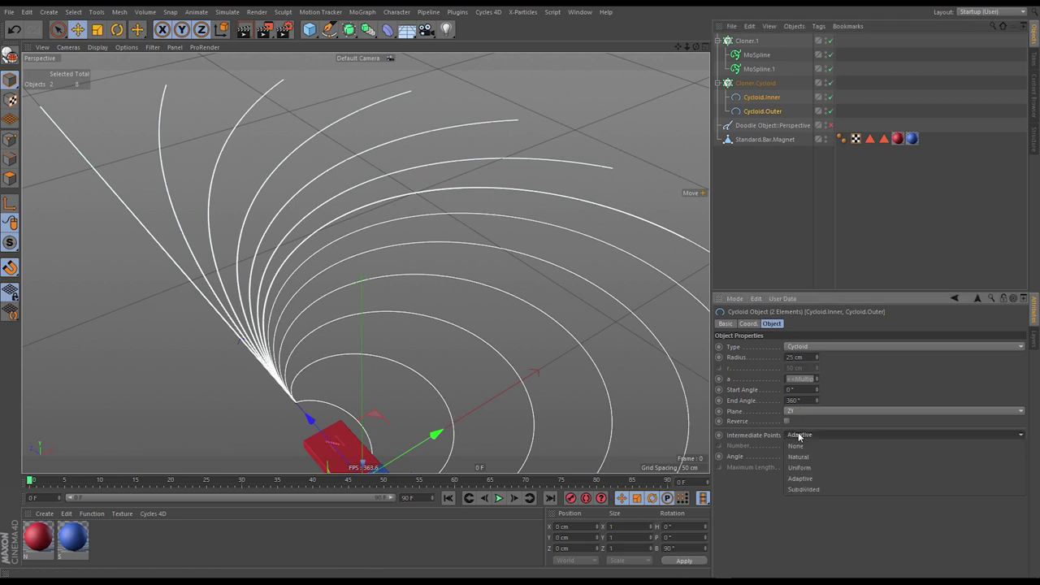
click(789, 445)
- Set Steps to 32 on both MoSpline and MoSpline.1 so the field lines curve smoothly
click(763, 56)
shift+click(763, 69)
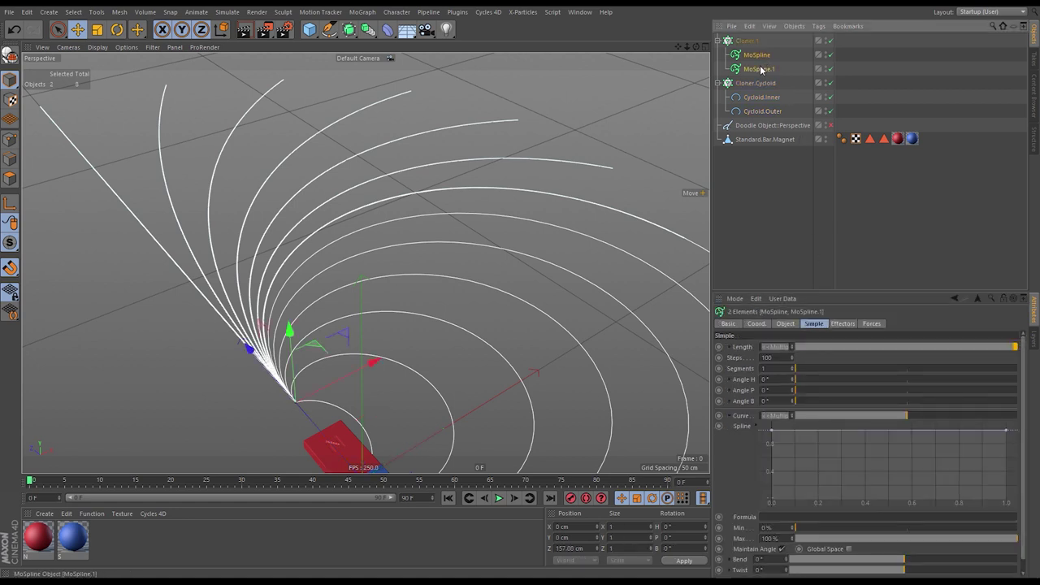
scroll(313, 256, up, 5)
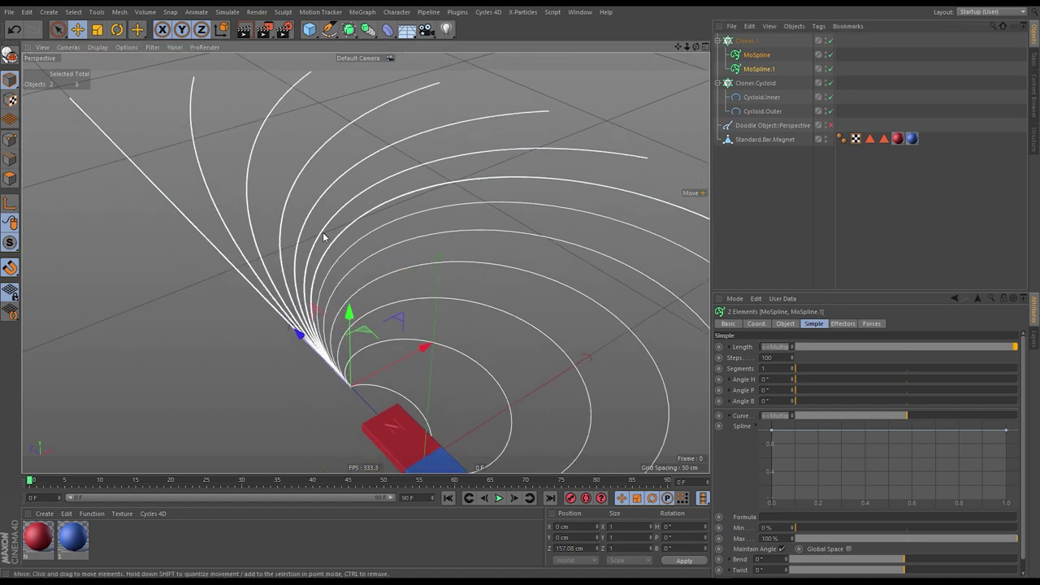
alt+drag(368, 221, 399, 182)
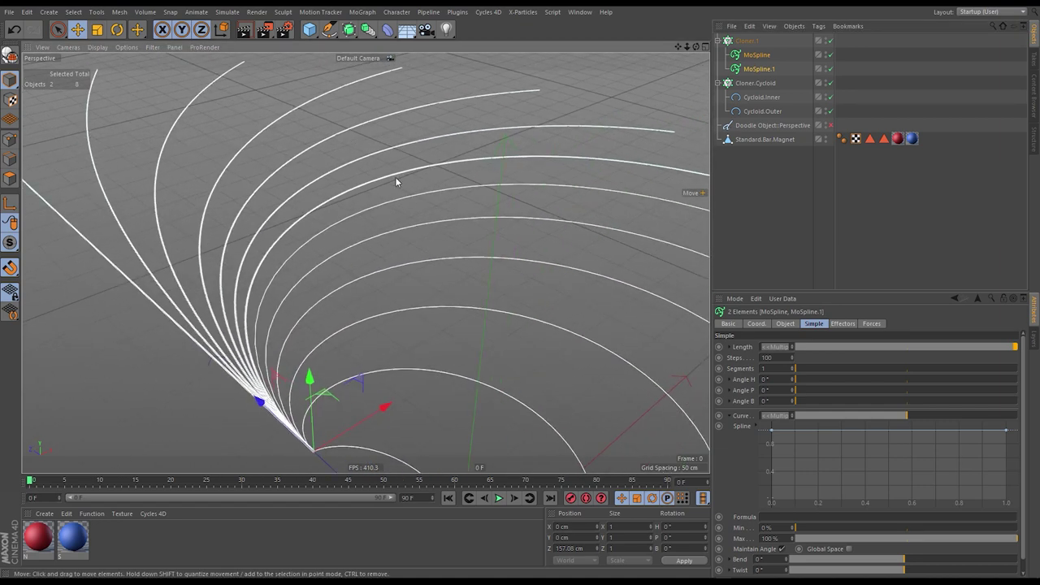
drag(792, 358, 792, 374)
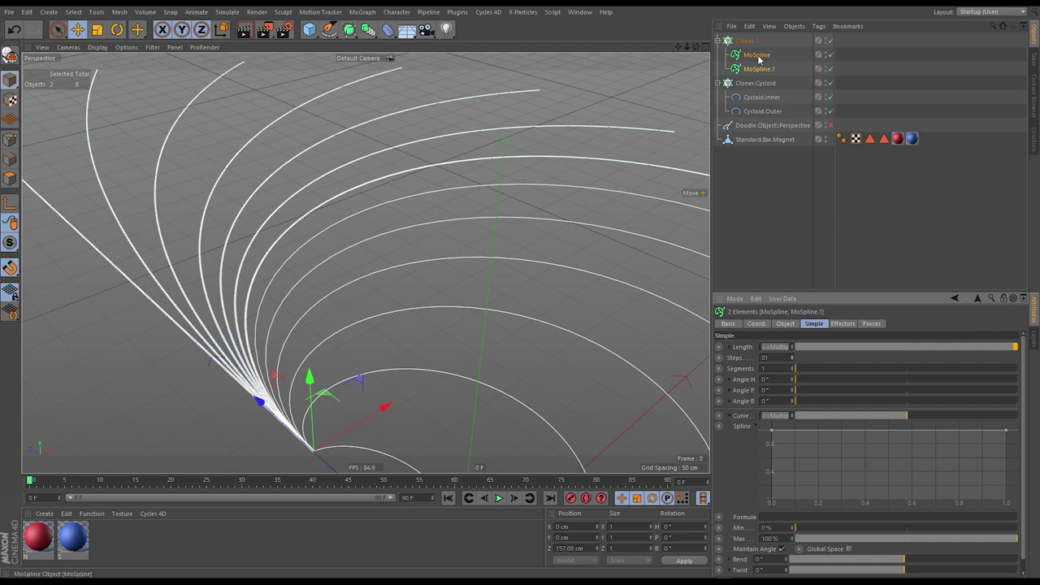
drag(792, 378, 787, 408)
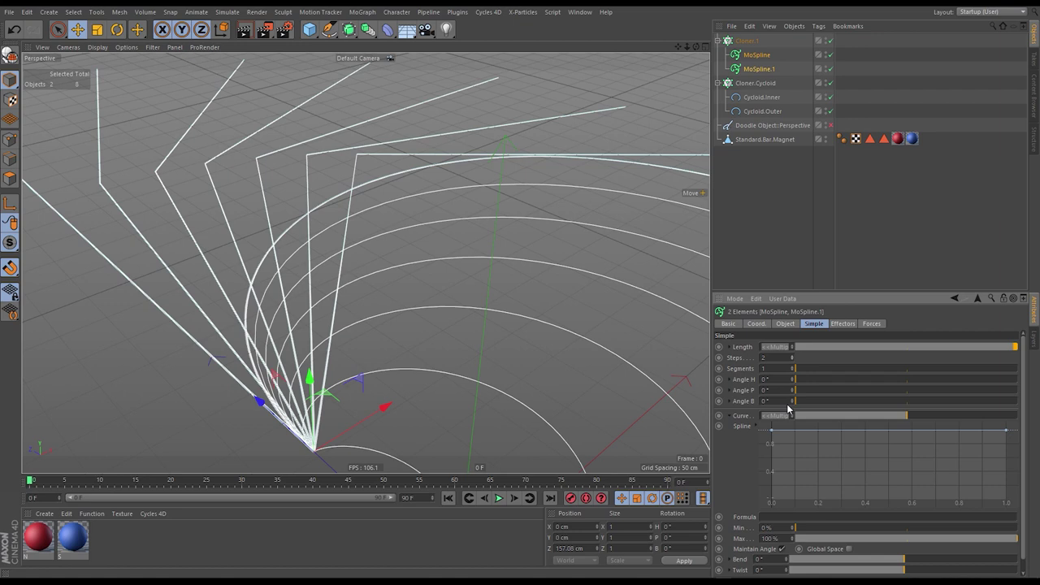
click(793, 357)
drag(793, 357, 746, 369)
text(3)
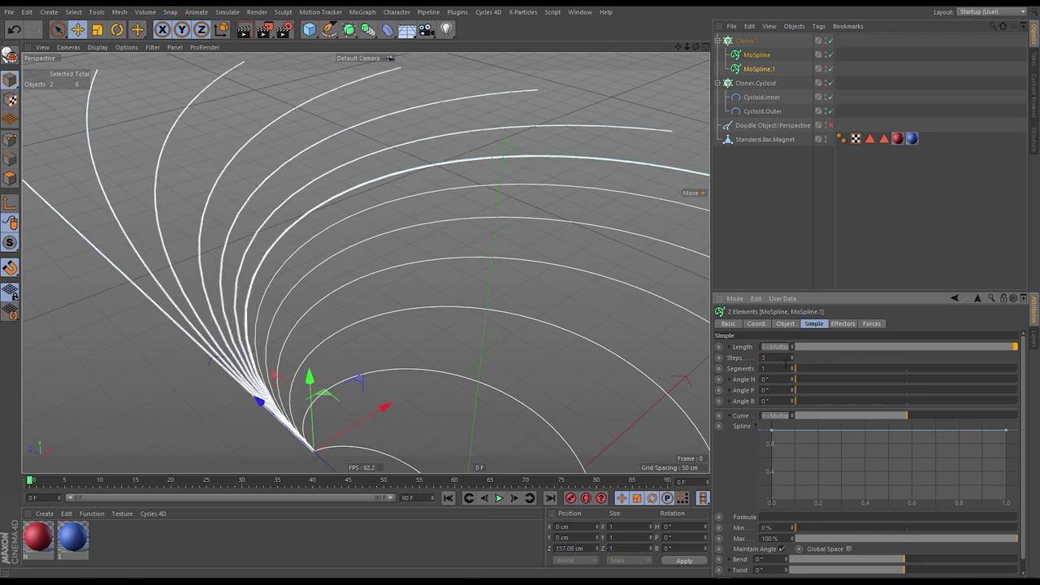
text(2)
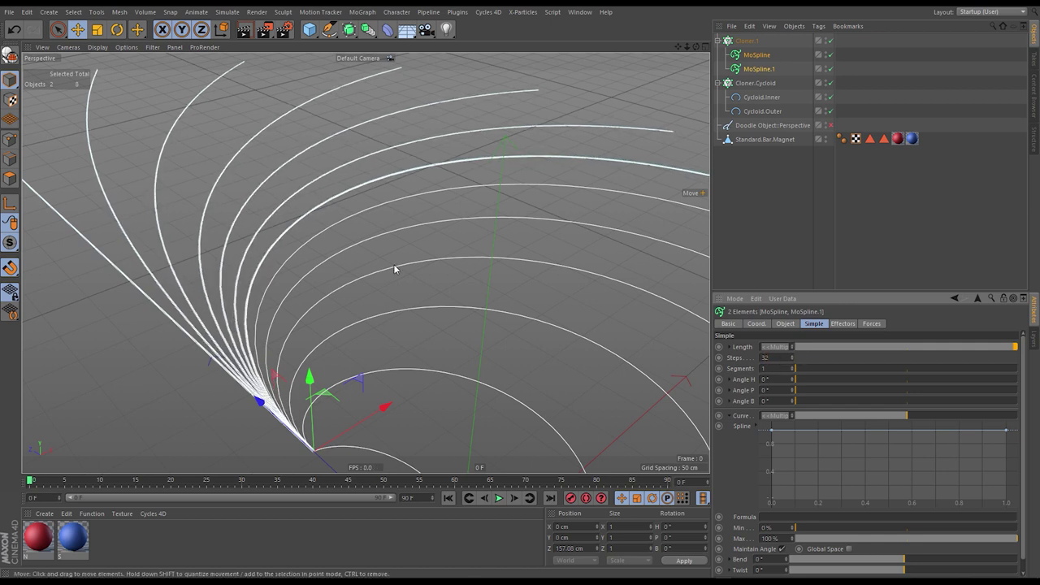
scroll(395, 269, down, 5)
mouse_move(337, 265)
alt+mouse_down()
mouse_move(290, 352)
mouse_move(336, 279)
mouse_move(356, 273)
alt+mouse_up()
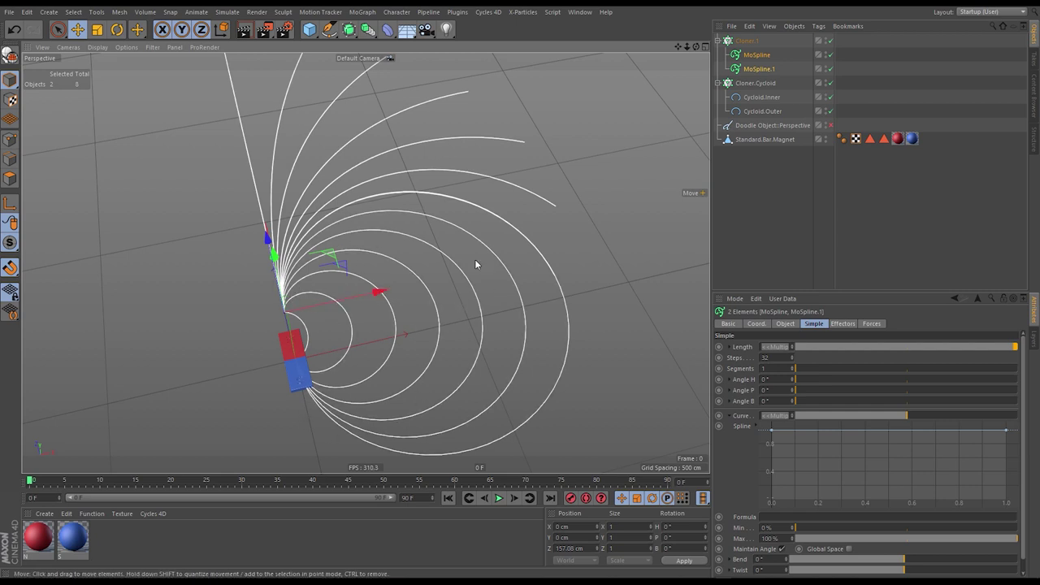
alt+middle_drag(476, 262, 429, 228)
mouse_move(426, 228)
alt+mouse_down()
mouse_move(420, 214)
mouse_move(439, 246)
mouse_move(434, 235)
alt+mouse_up()
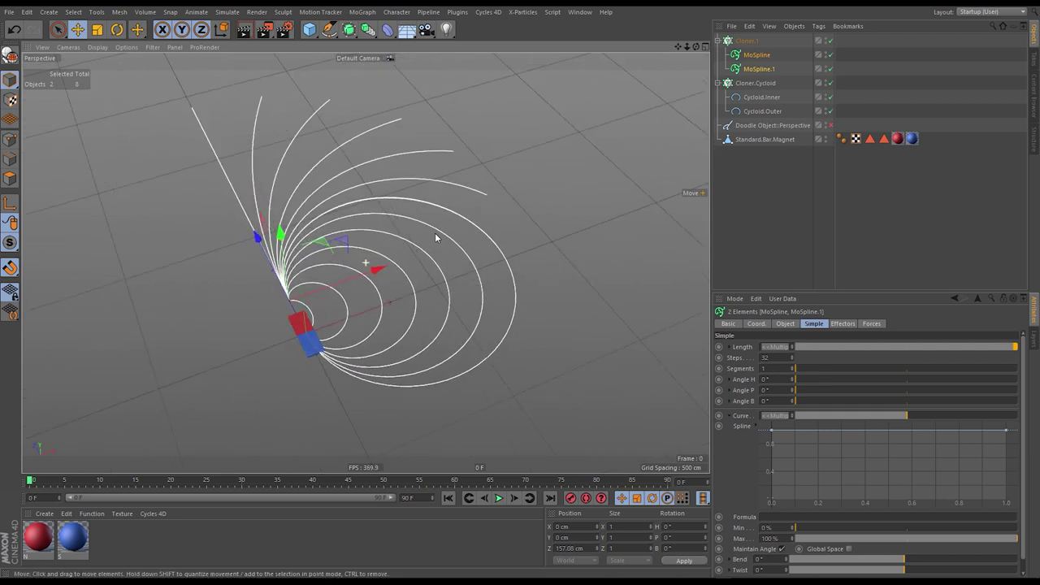
- Rename the two MoSplines to MoSpline.Inner and MoSpline.Outer
click(765, 56)
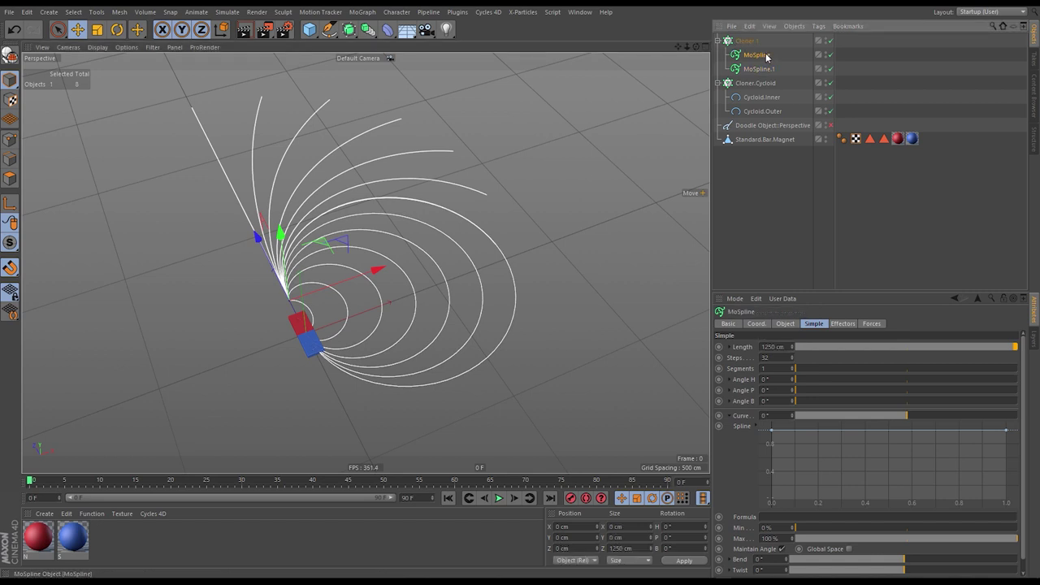
click(829, 54)
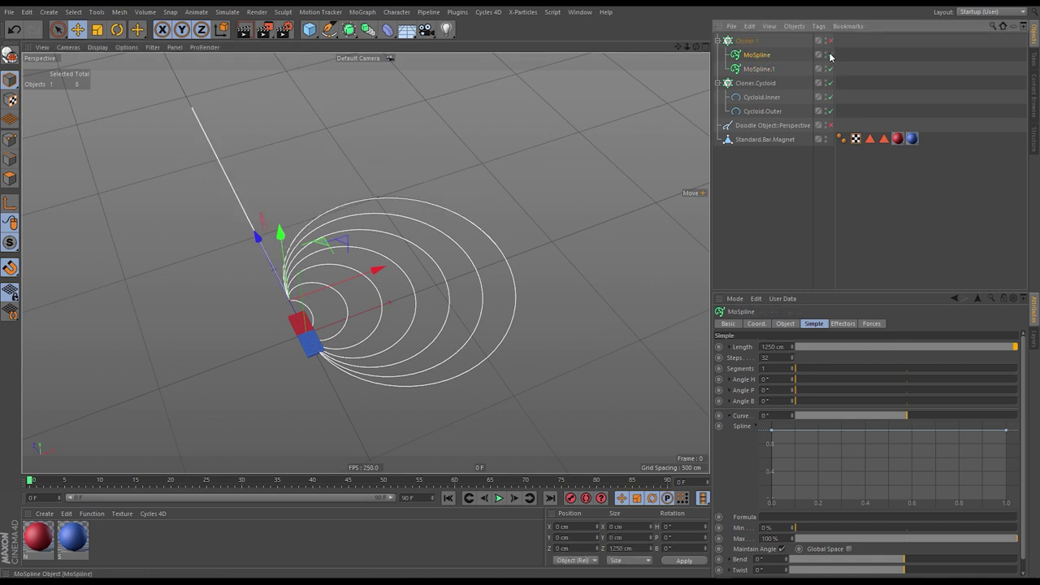
double_click(772, 55)
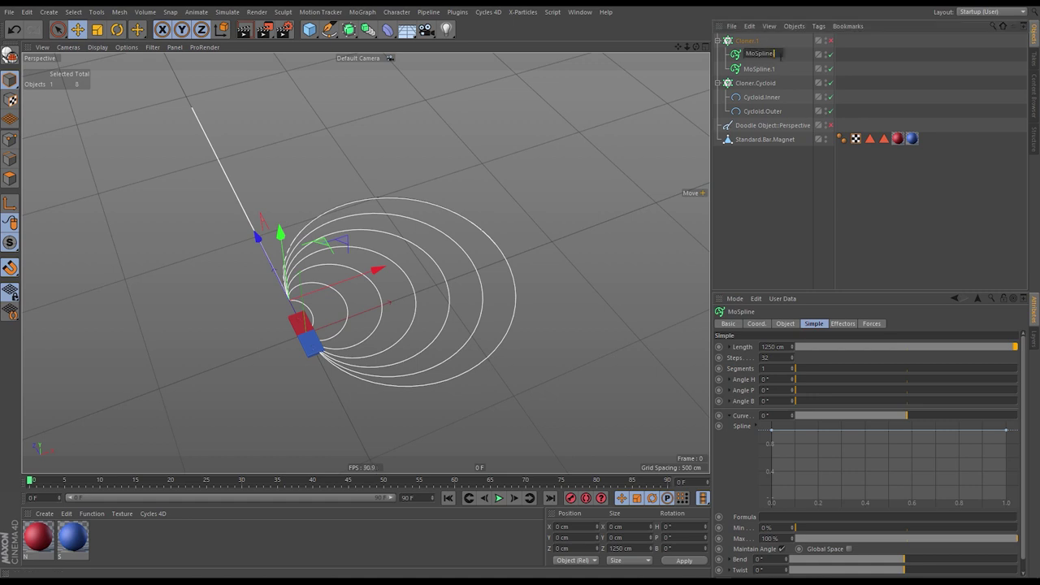
text(.Inner)
key(Return)
click(764, 69)
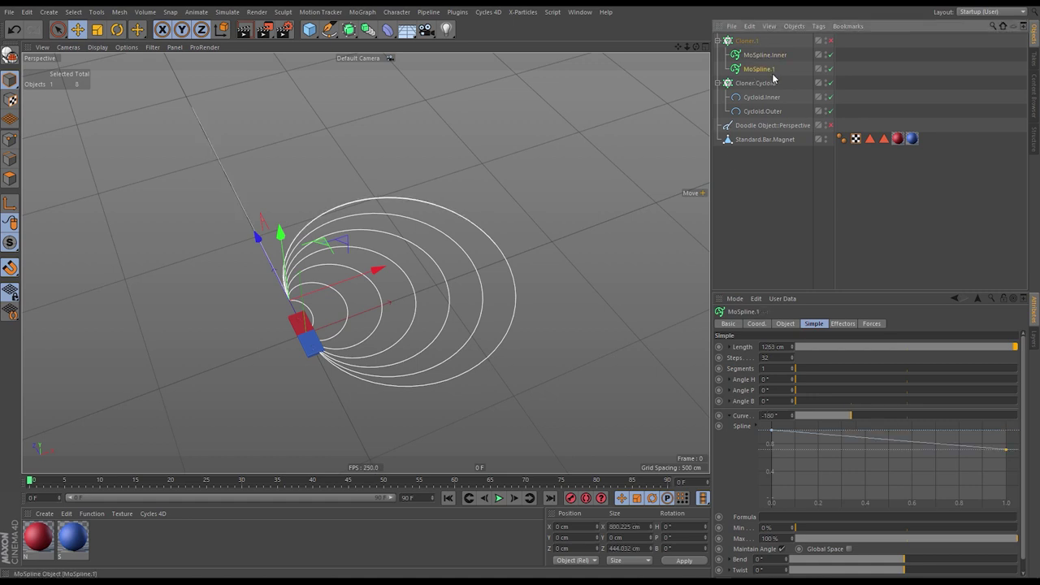
double_click(768, 70)
text(Outer)
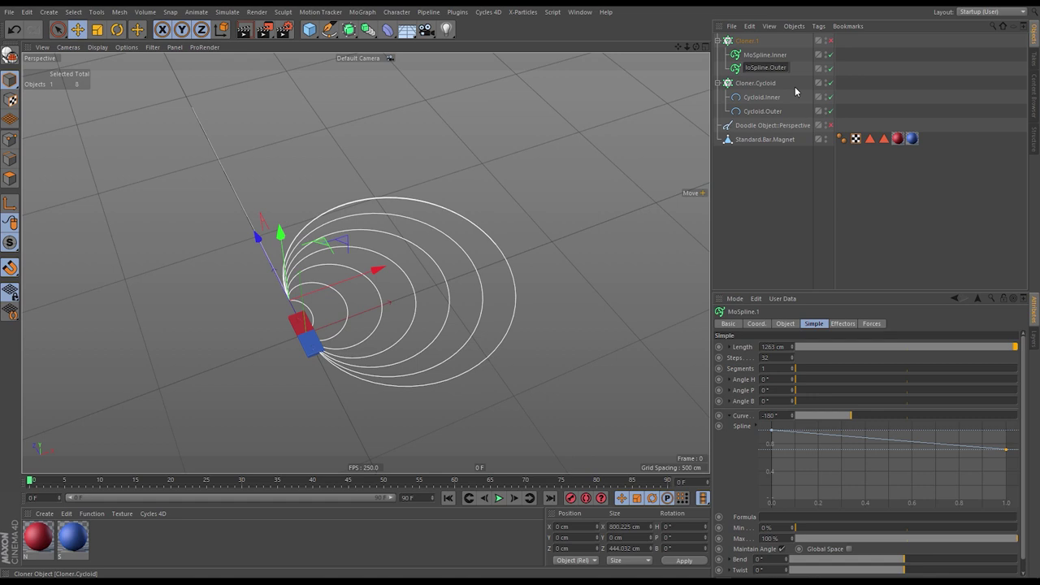
key(Return)
click(829, 41)
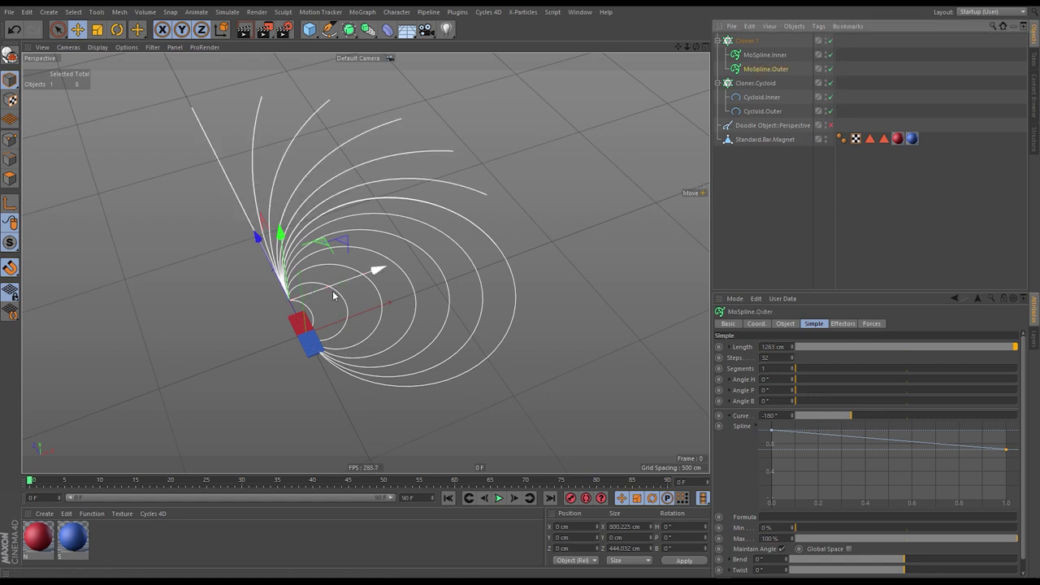
- Begin renaming Cloner.1 with only its trailing 1 selected for replacement
alt+drag(371, 298, 318, 302)
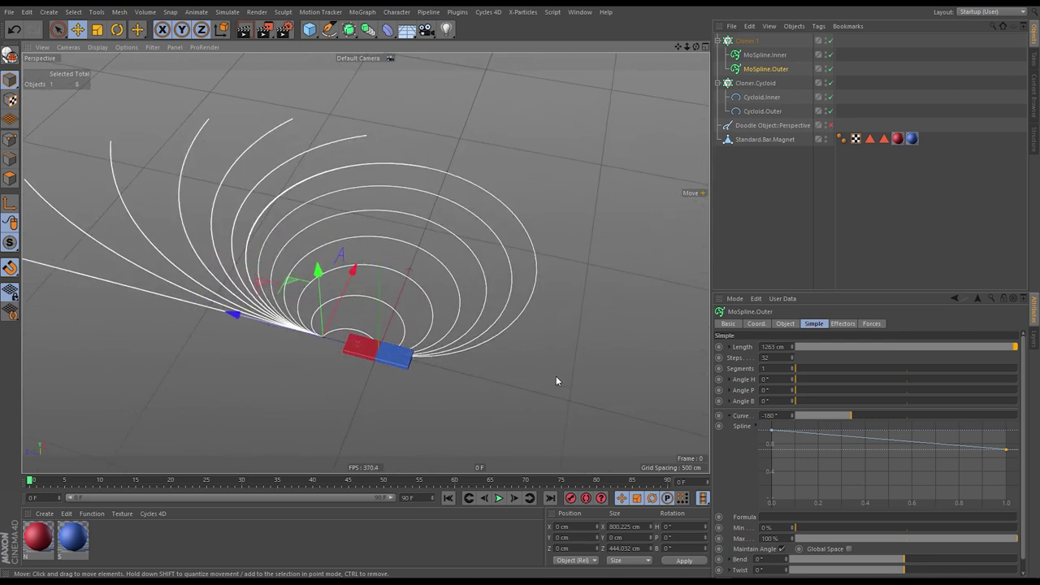
double_click(748, 40)
key(End)
key(shift+Left)
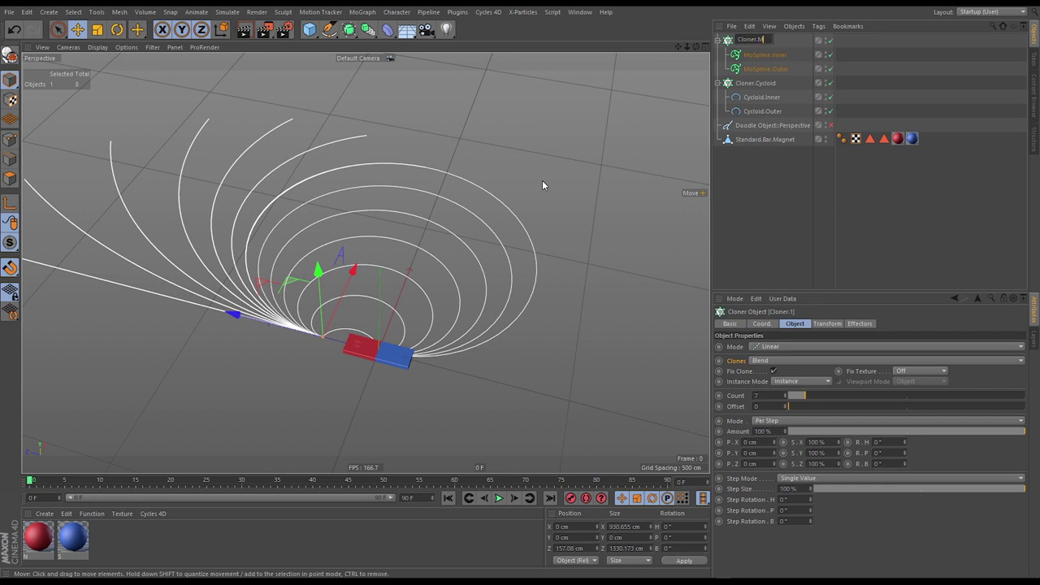
- Rename the cloner to Cloner.MoSpline.N and collapse both cloner hierarchies
text(MoSpline.N)
key(Return)
click(719, 40)
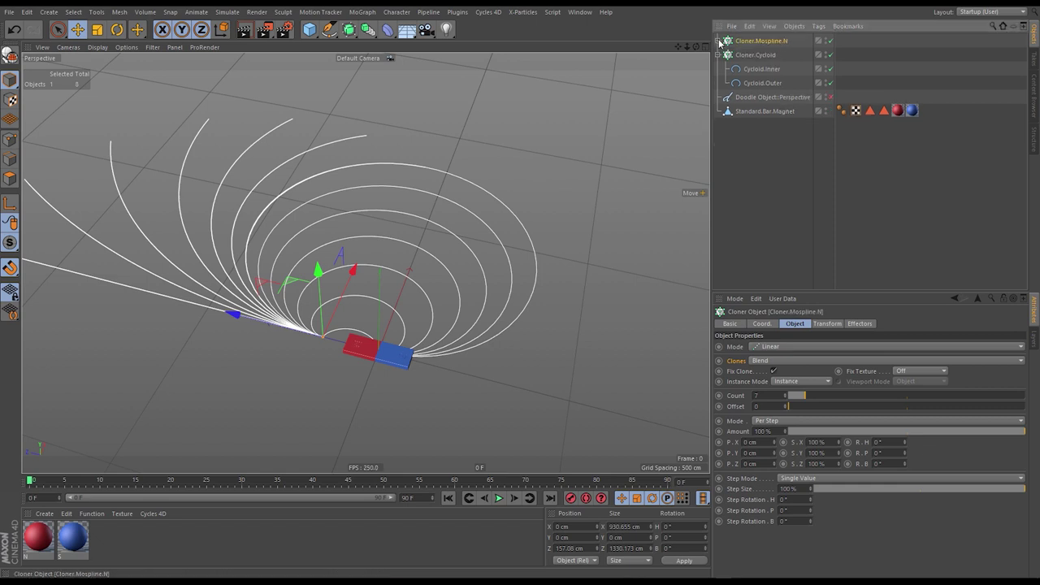
click(719, 55)
- Duplicate the cloner and name the copy Cloner.Mospline.S
ctrl+drag(757, 41, 763, 52)
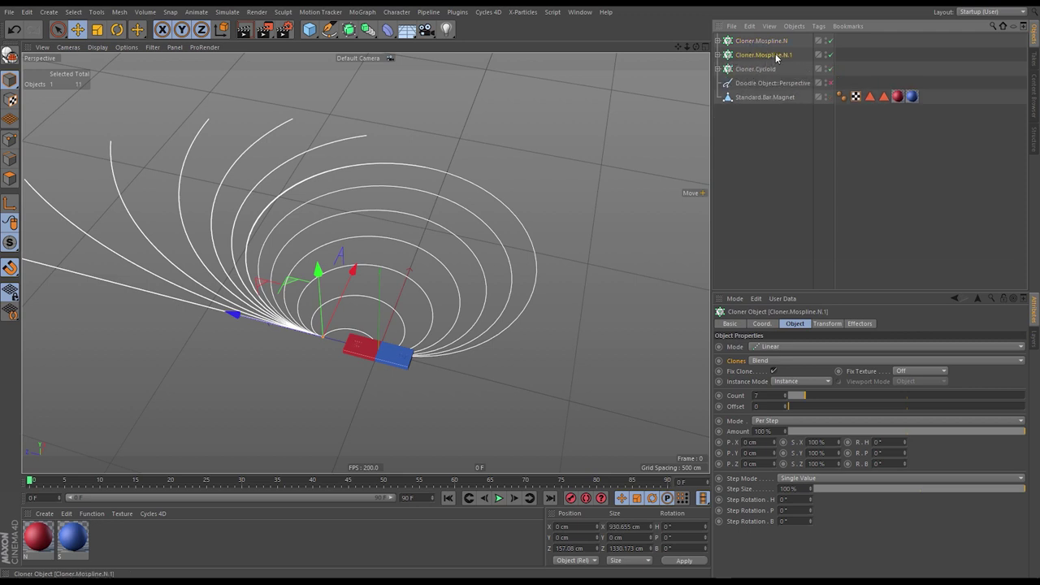
double_click(786, 55)
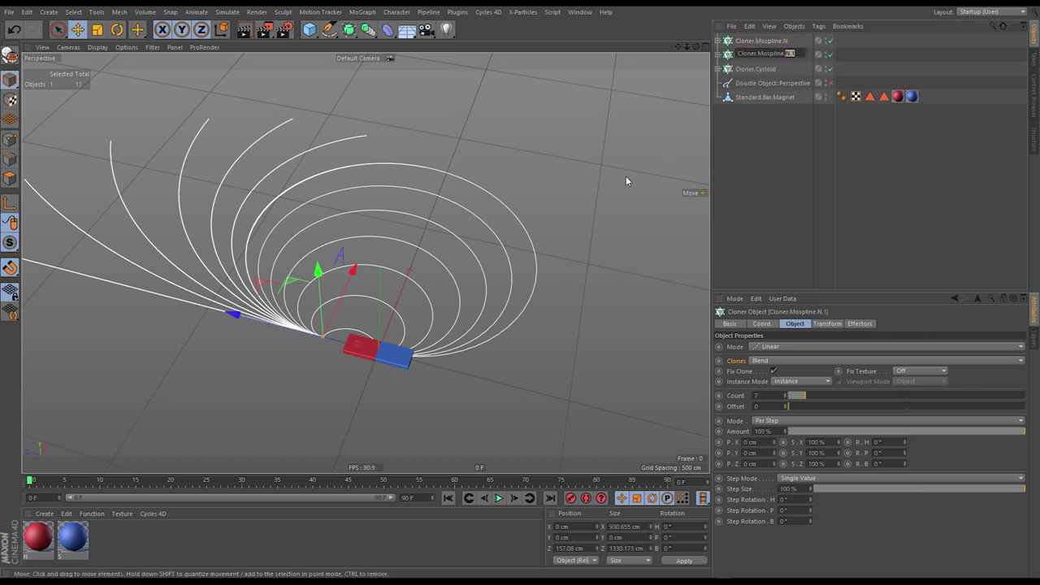
key(Return)
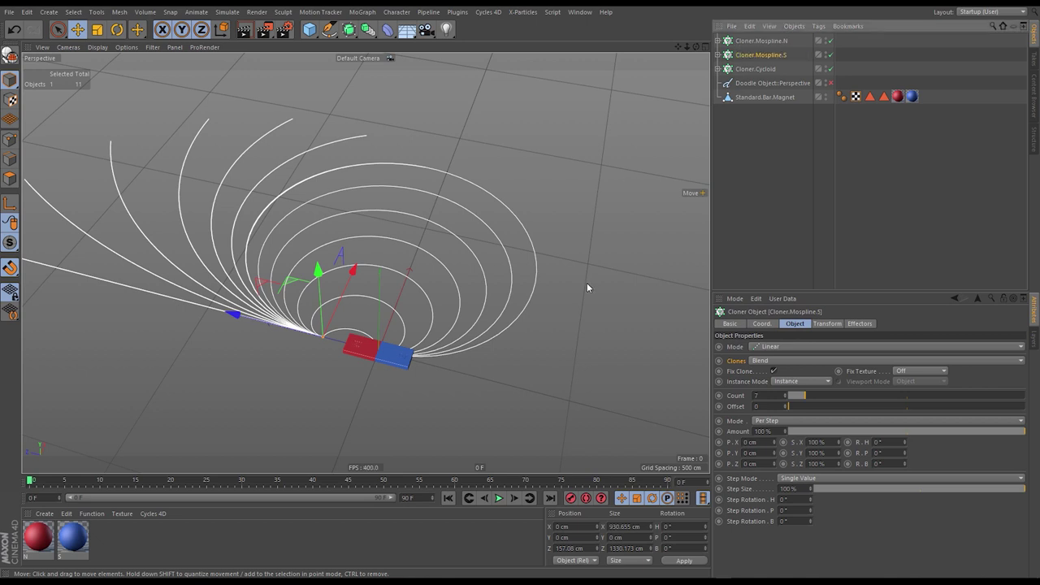
scroll(414, 307, up, 5)
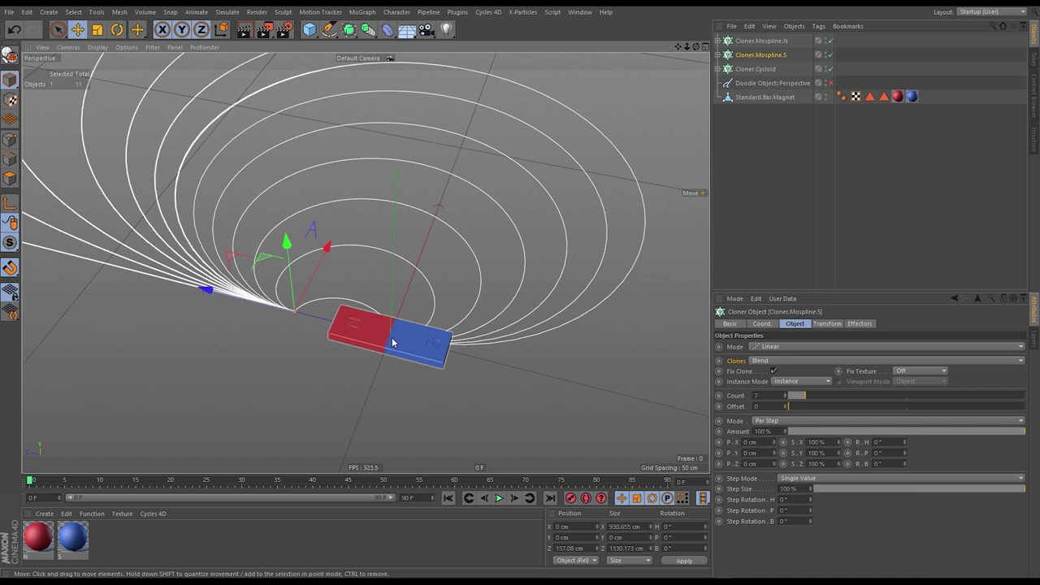
- Hide the bar magnet and move Cloner.Mospline.S along its Z axis
click(819, 95)
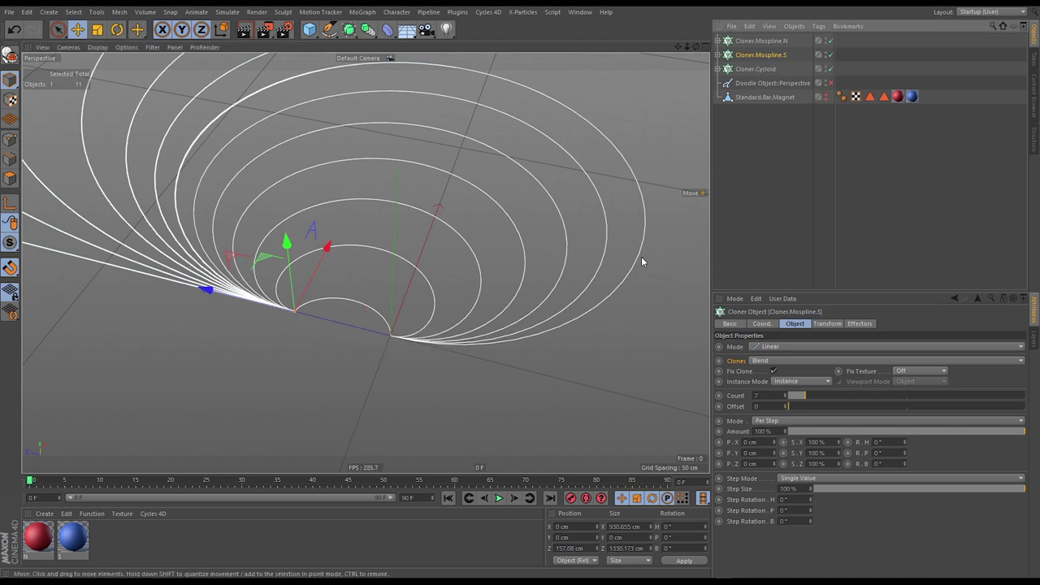
alt+drag(383, 341, 357, 244)
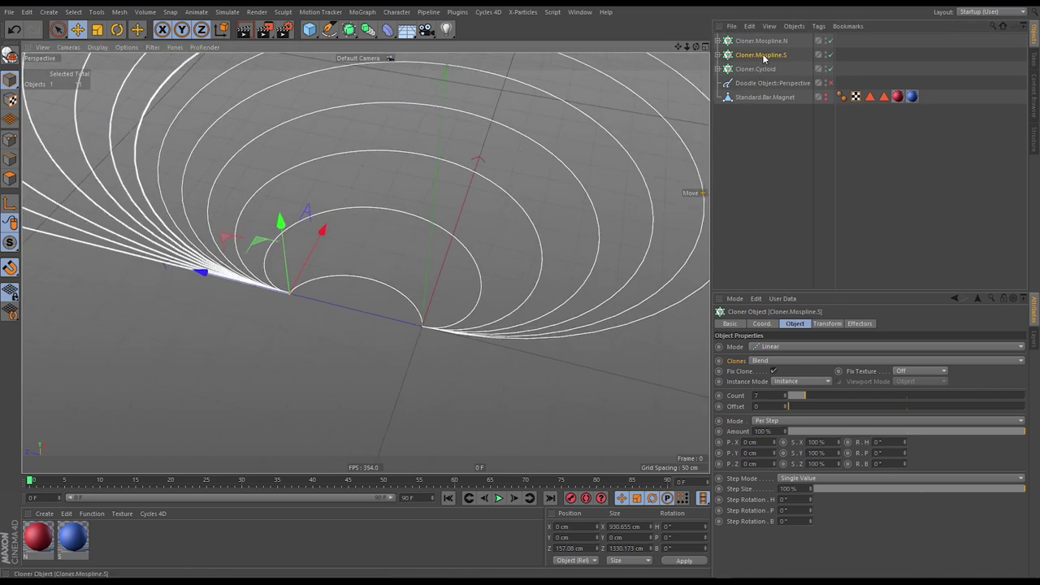
drag(222, 282, 349, 308)
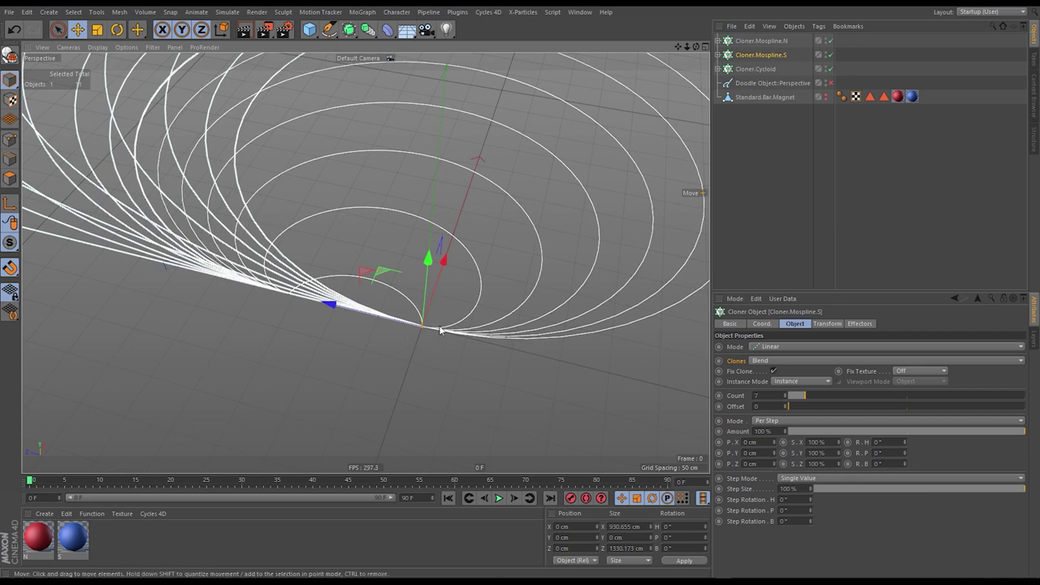
alt+drag(435, 334, 432, 287)
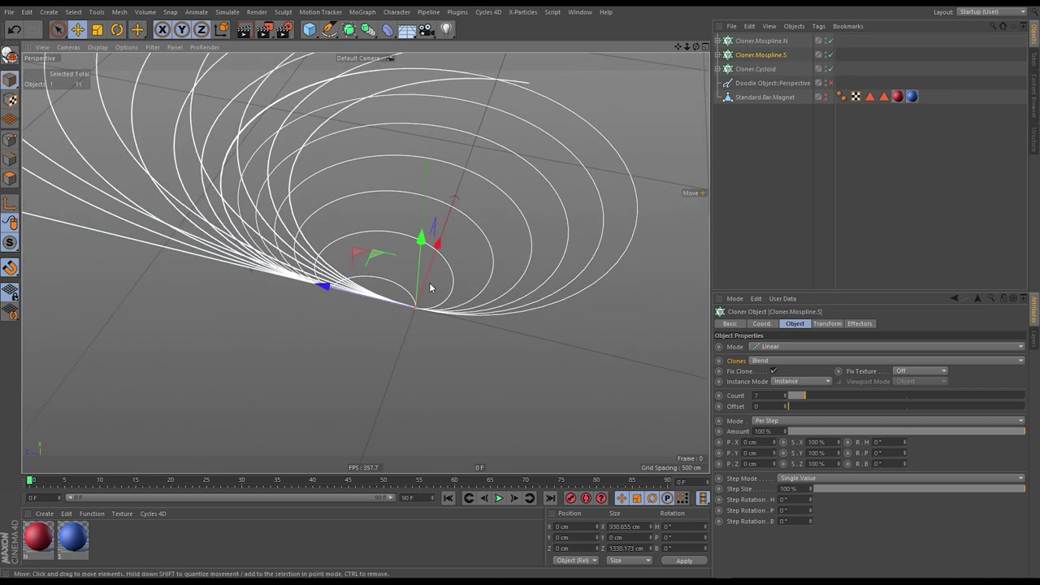
key(r)
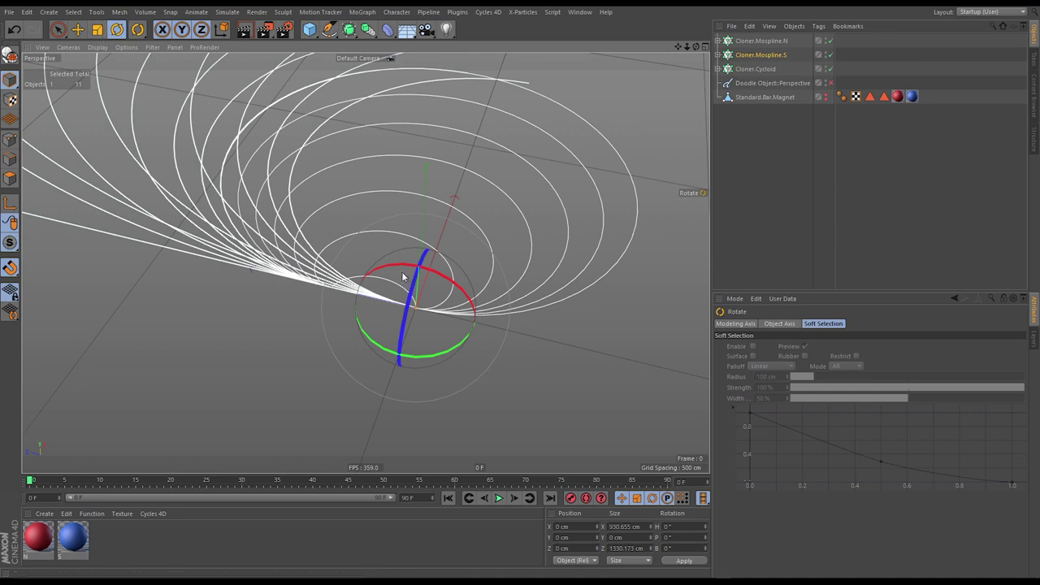
- Rotate Cloner.Mospline.S to P 180° so its lines fan from the opposite end
drag(398, 268, 468, 382)
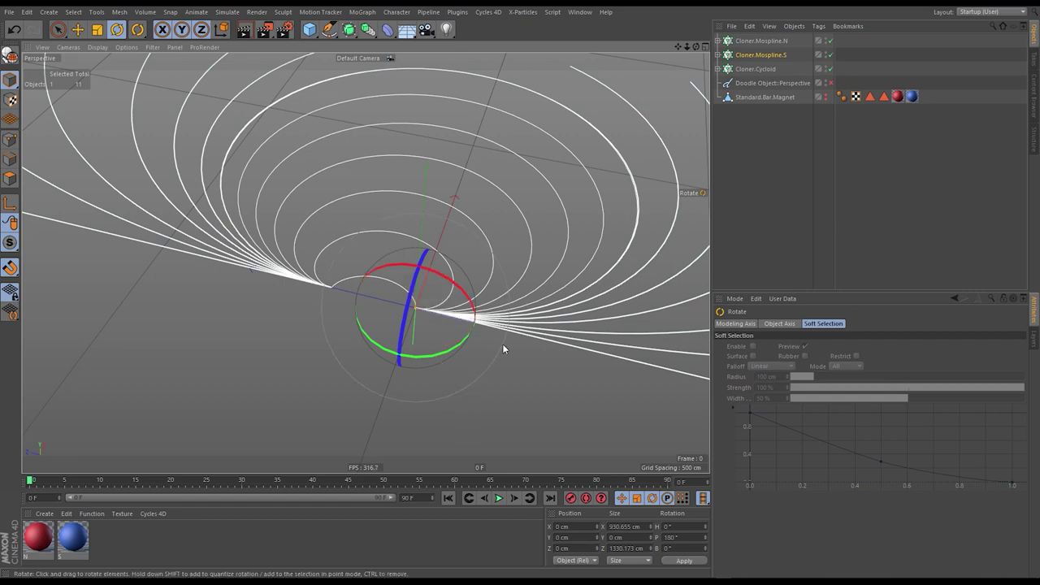
alt+drag(545, 259, 419, 304)
click(878, 204)
- Make the bar magnet visible again and select Cloner.Mospline.N
scroll(442, 259, up, 6)
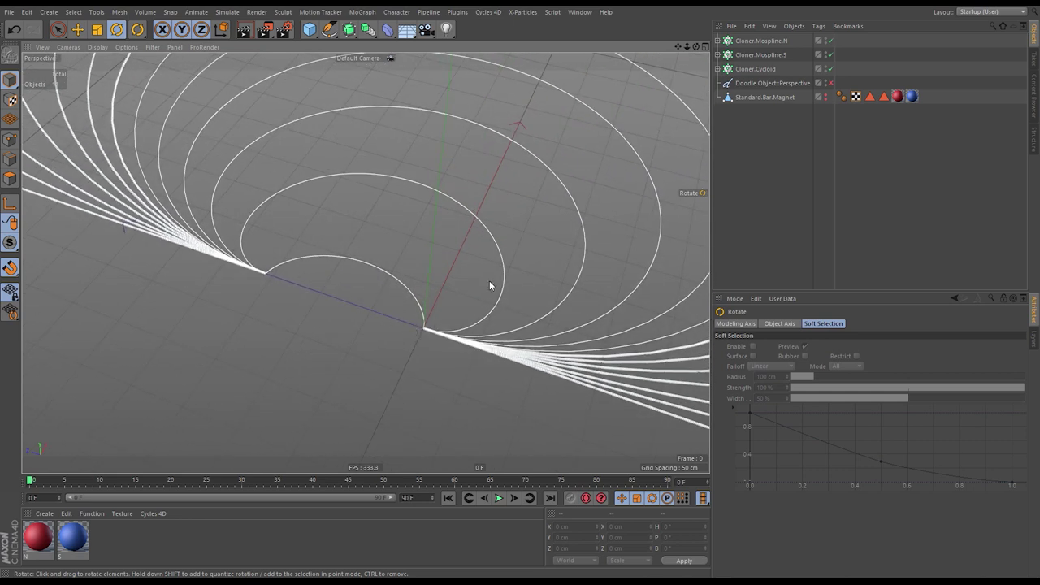
click(826, 97)
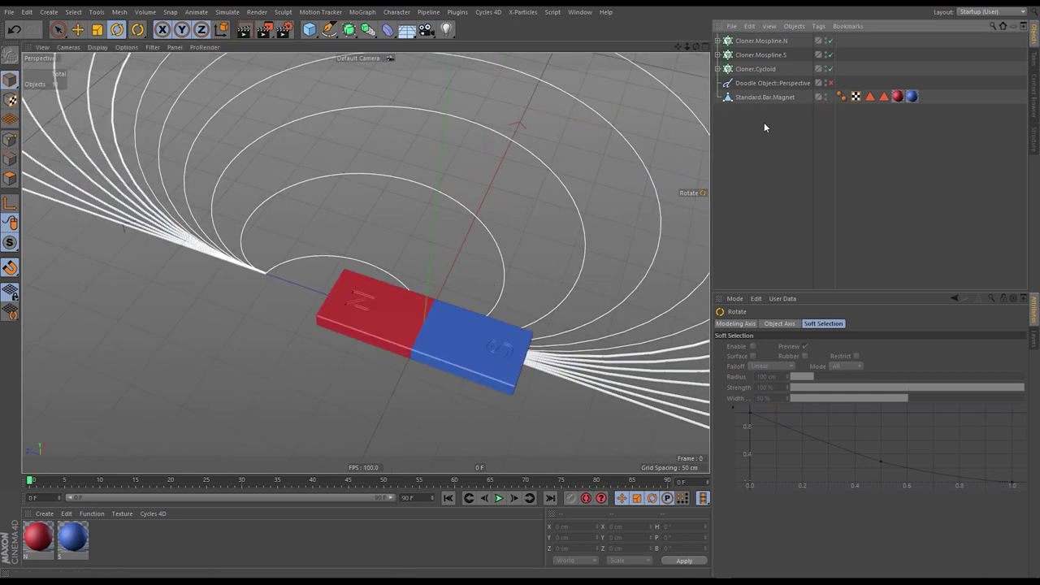
alt+drag(404, 326, 436, 304)
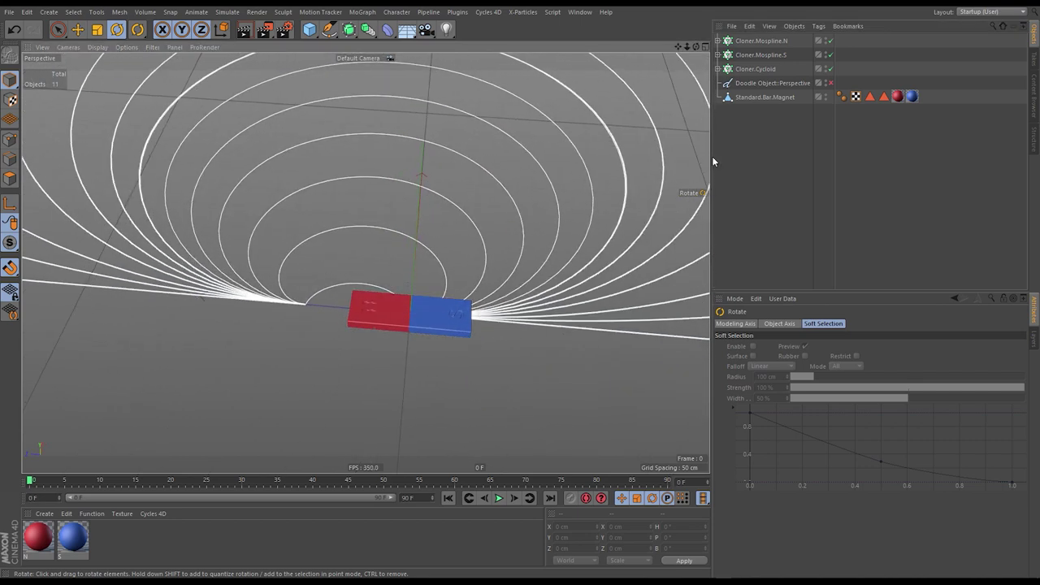
click(771, 38)
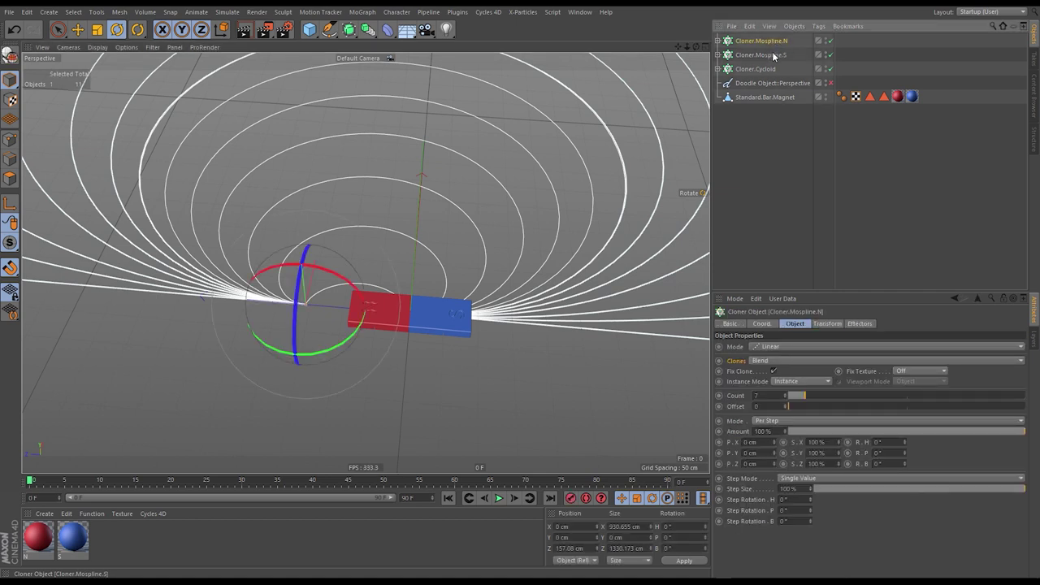
- Group Cloner.Mospline.N and Cloner.Mospline.S under a Null, then add Cloner.Cycloid to it
shift+click(774, 55)
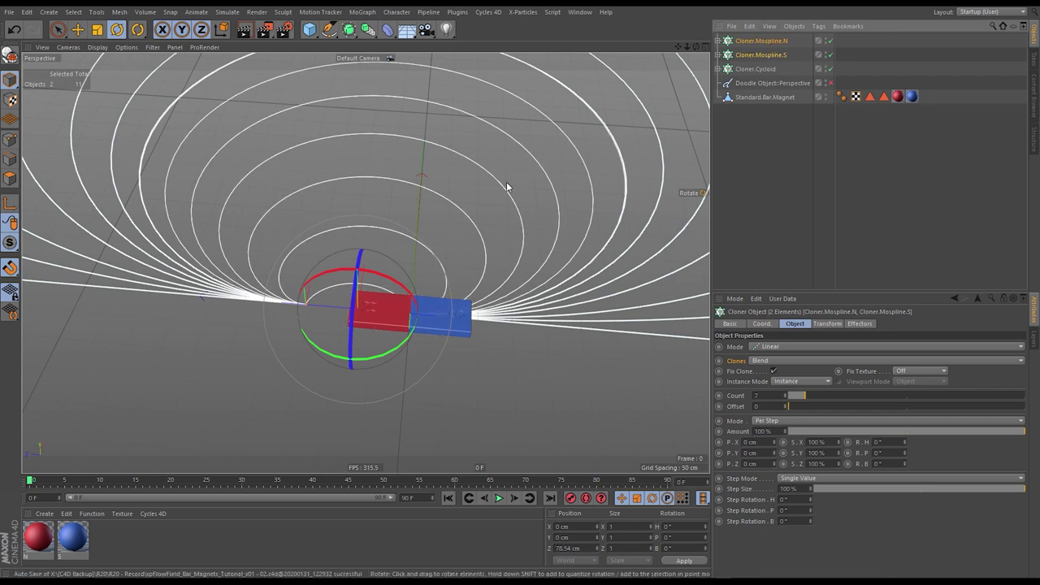
key(alt+g)
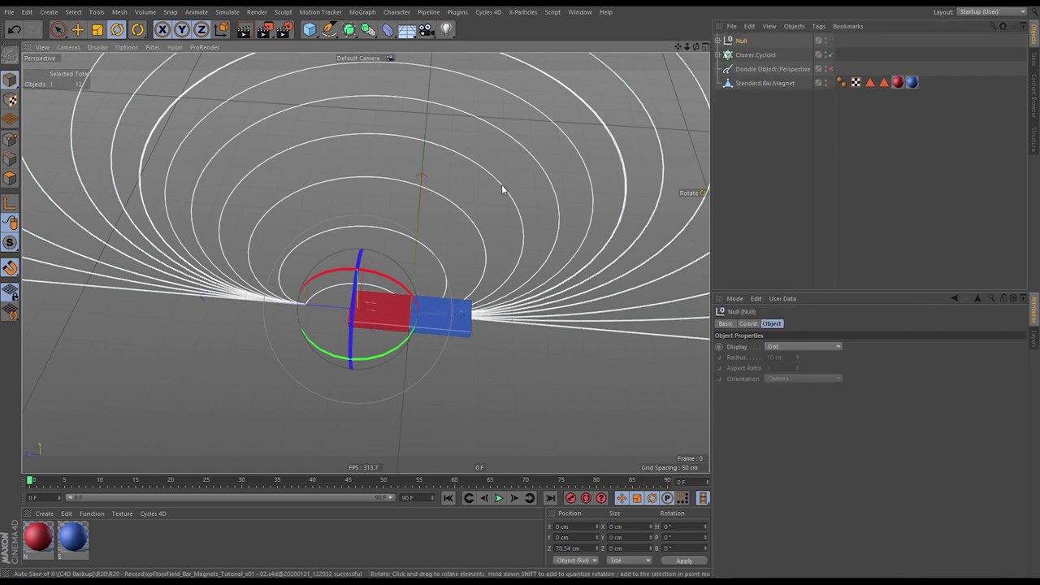
drag(362, 320, 401, 304)
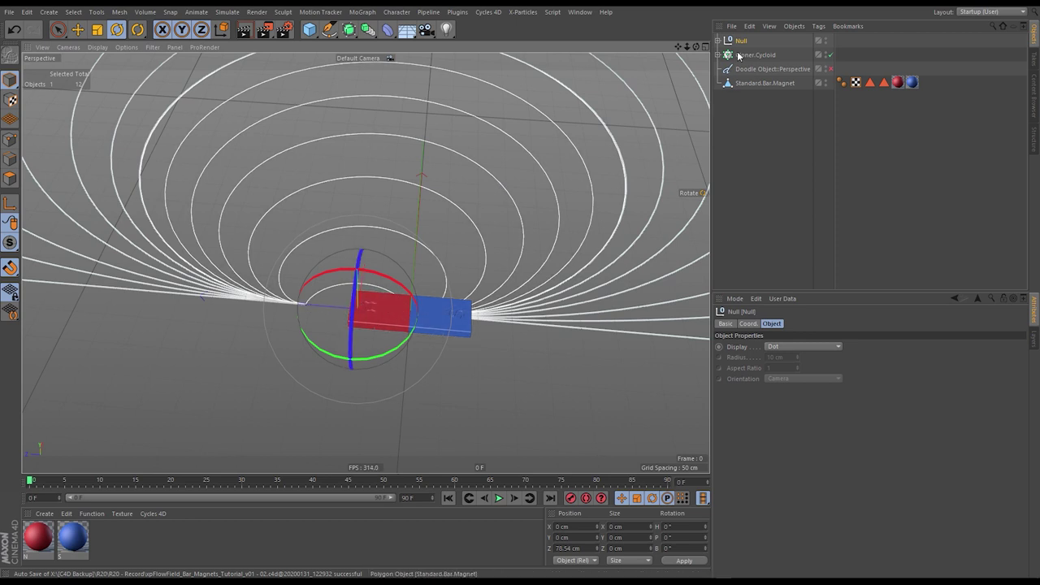
click(719, 40)
click(757, 54)
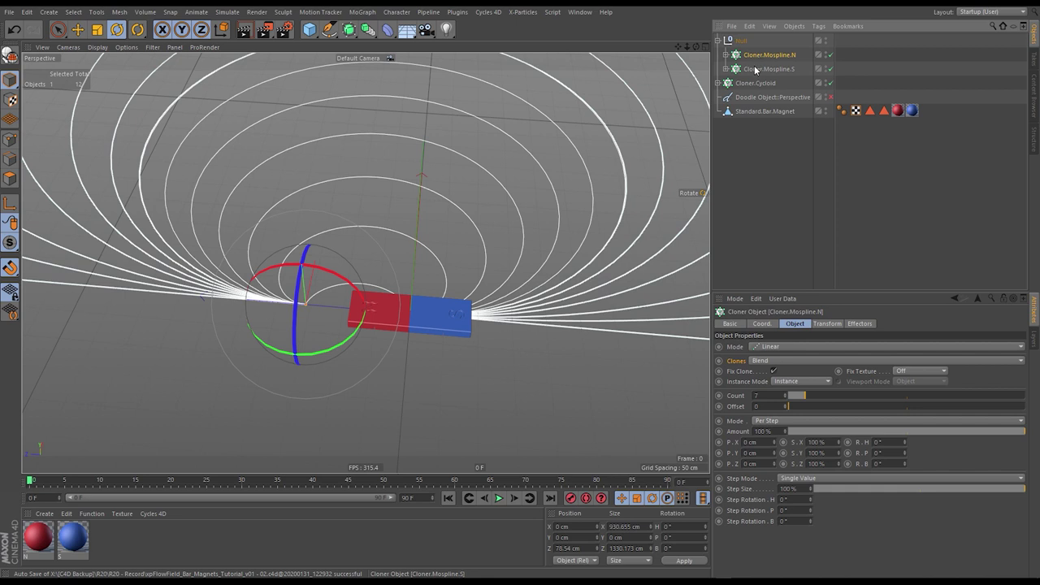
click(755, 69)
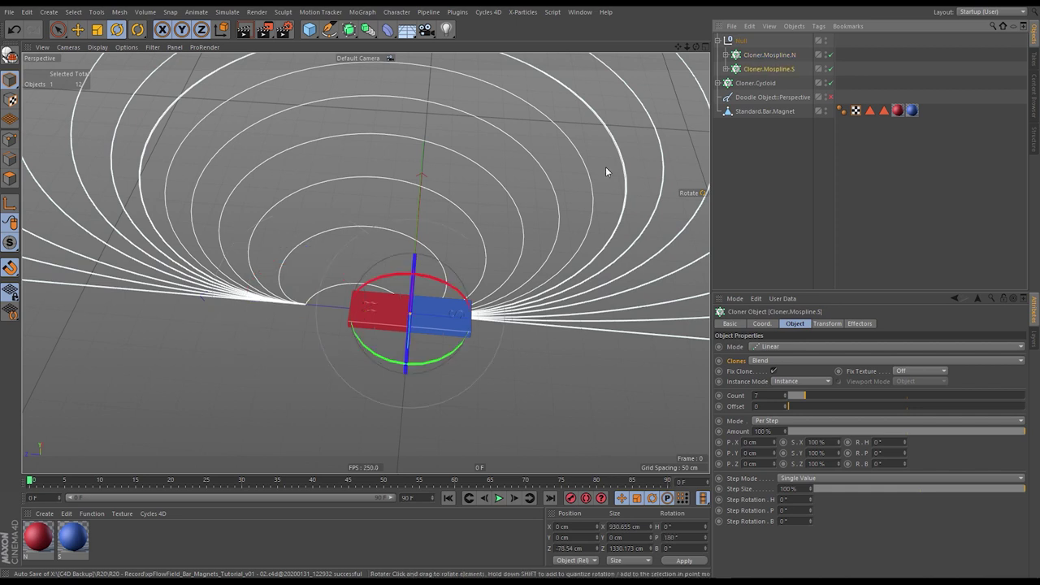
click(761, 55)
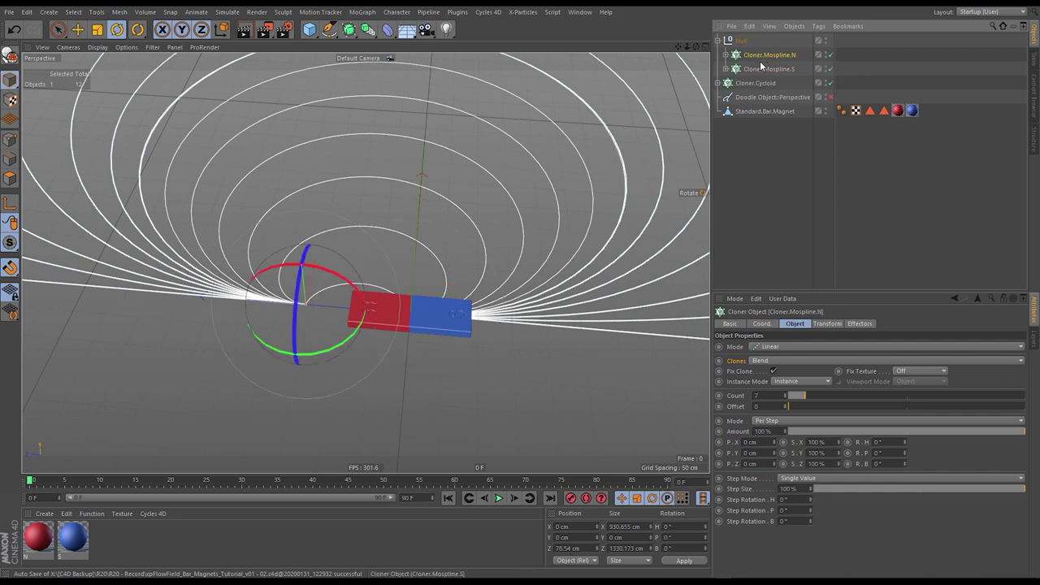
drag(752, 84, 759, 50)
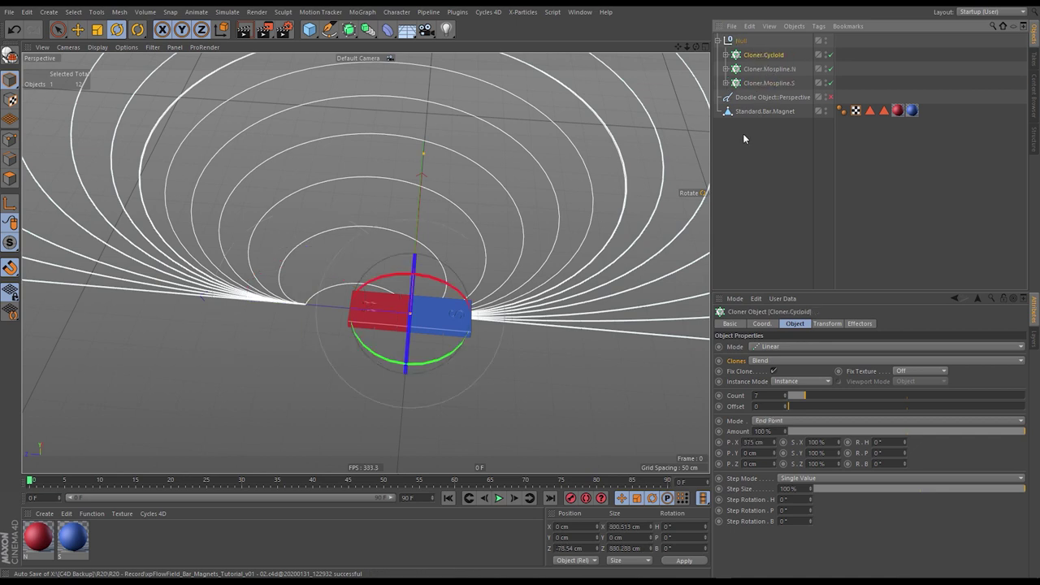
- Reset the Null's P.Z to 0 cm and select Cloner.Cycloid and Cloner.Mospline.N
click(745, 41)
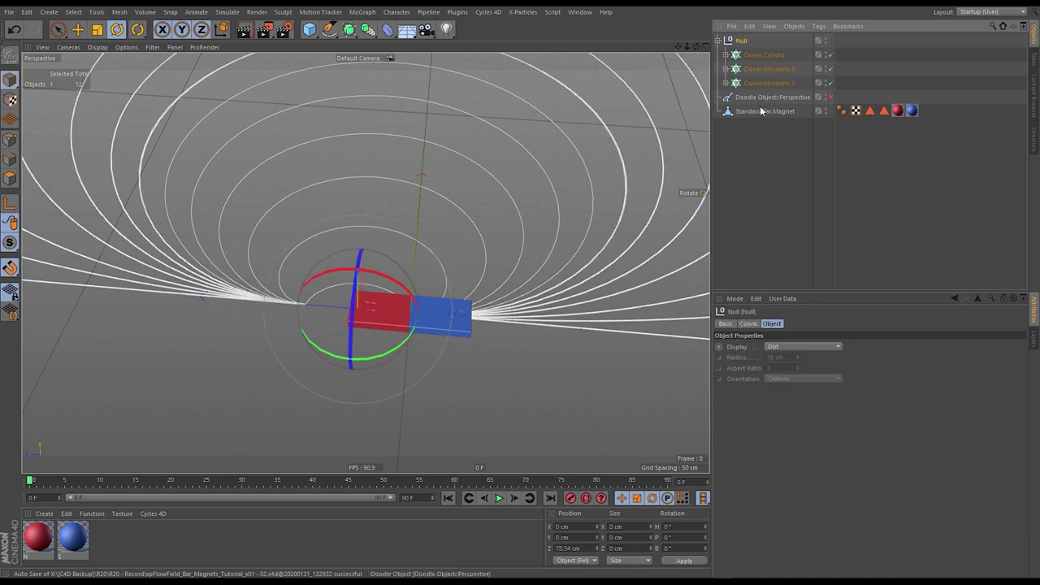
click(749, 324)
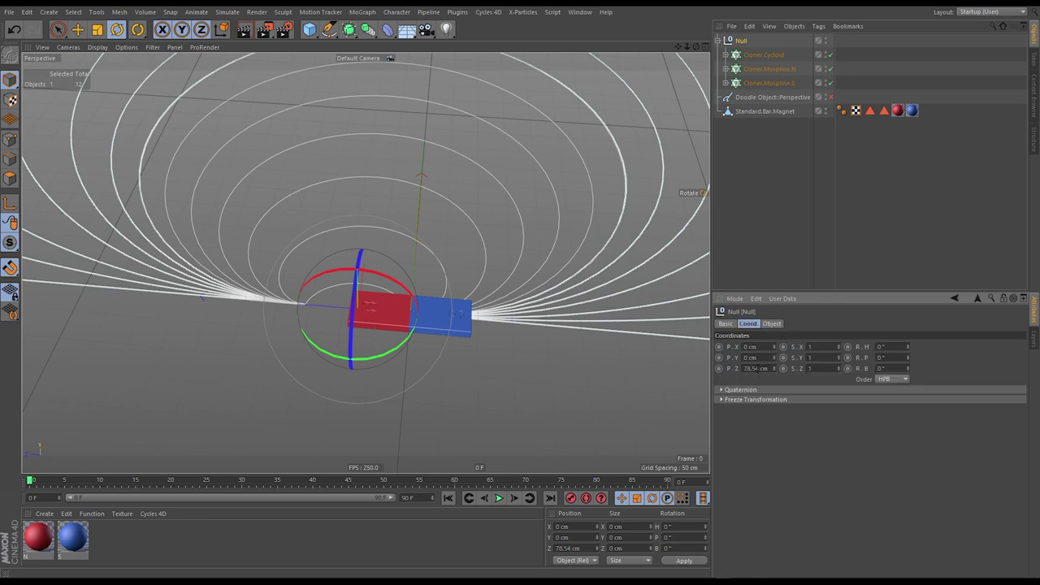
right_click(774, 368)
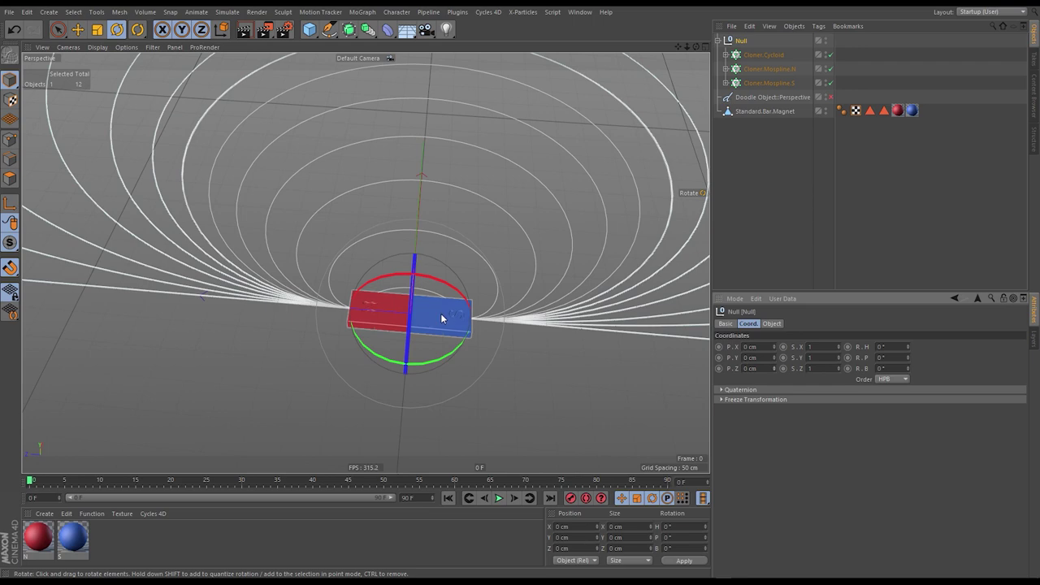
alt+drag(442, 314, 431, 247)
scroll(417, 275, down, 5)
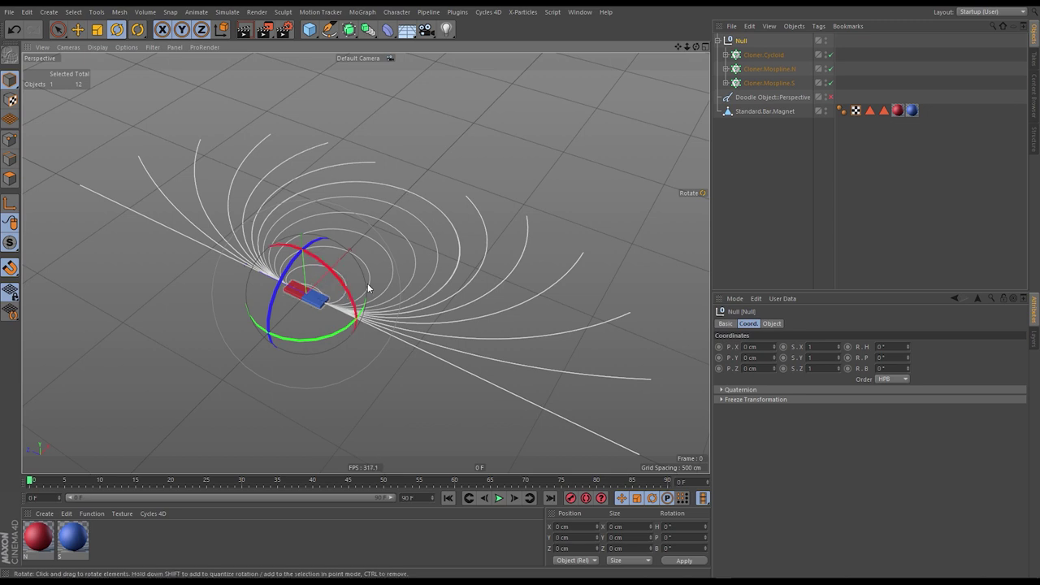
click(761, 54)
shift+click(761, 70)
- Connect the three cloners into spline Cloner.Cycloid.1 and move it above the Null
shift+click(764, 83)
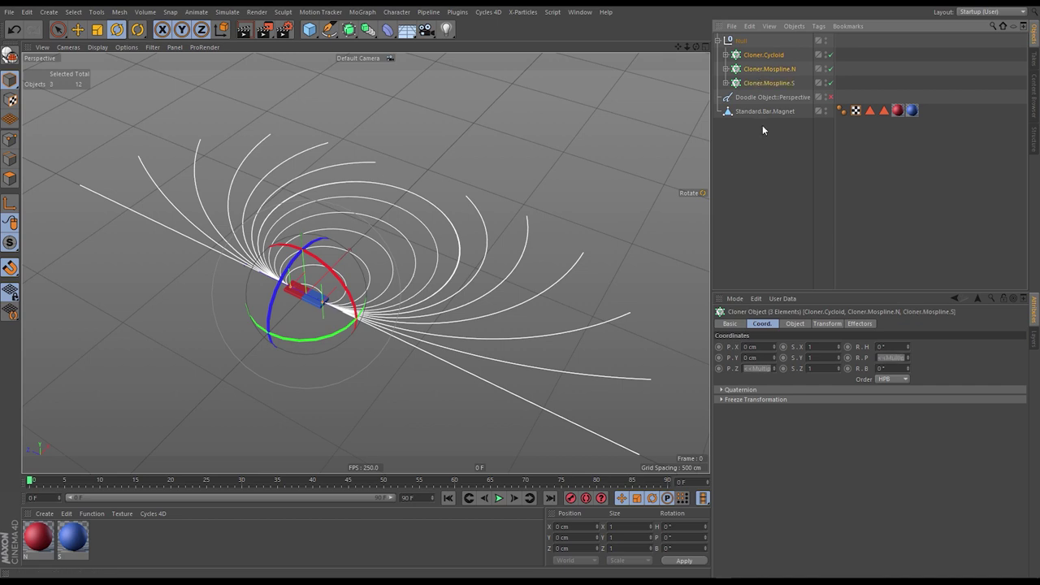
right_click(762, 55)
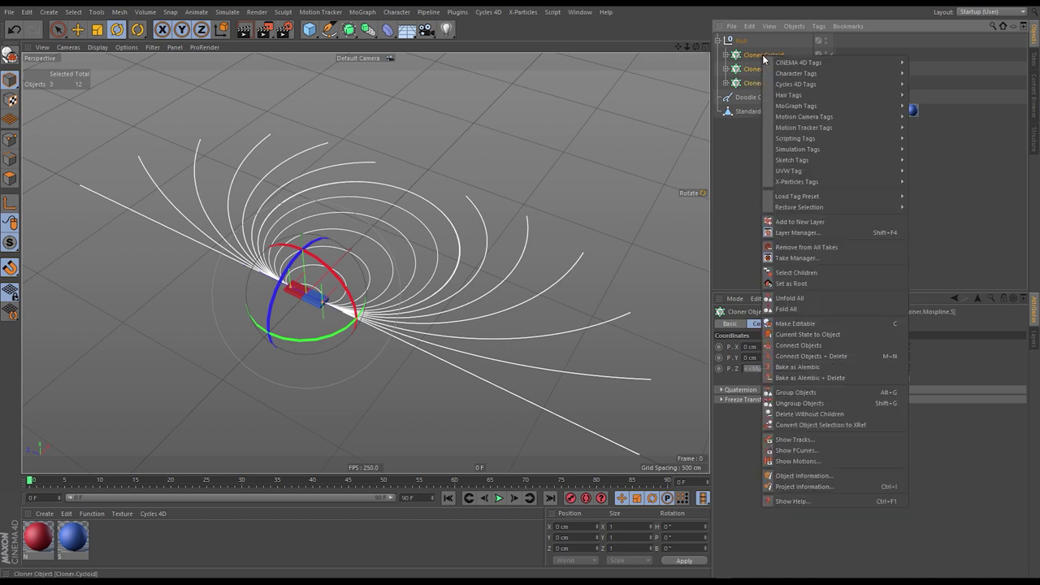
click(808, 345)
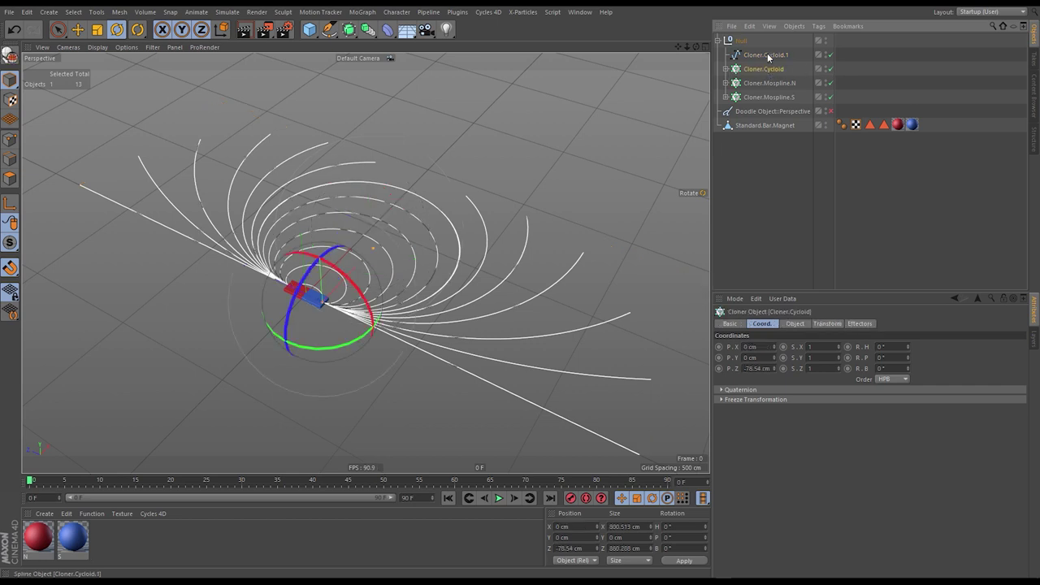
drag(764, 54, 756, 37)
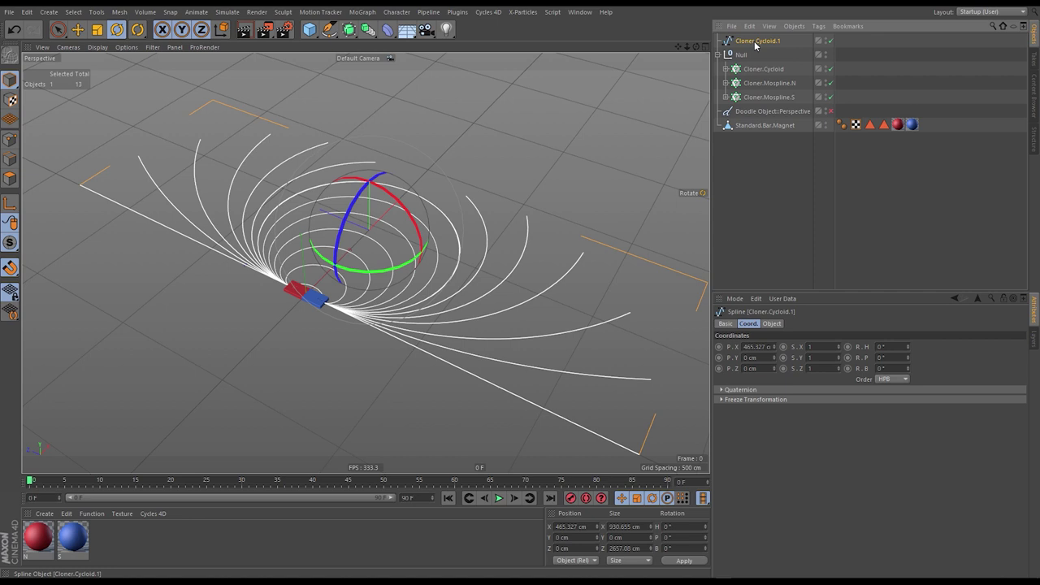
- Rename the merged spline Planar.Field.Lines and the Null Field.Lines.Build
double_click(756, 43)
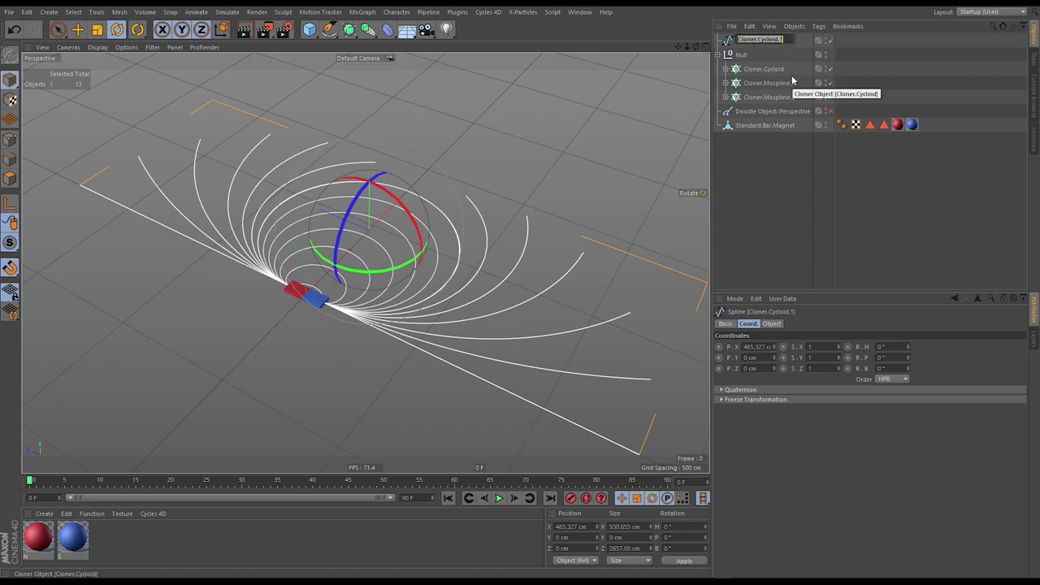
text(Planar.Field.Lines)
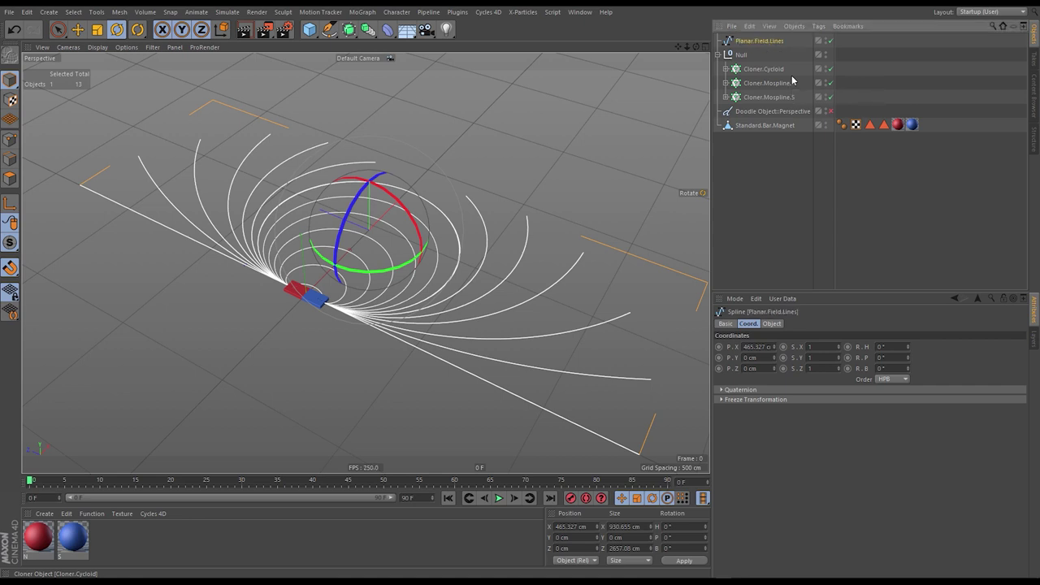
click(741, 56)
double_click(741, 55)
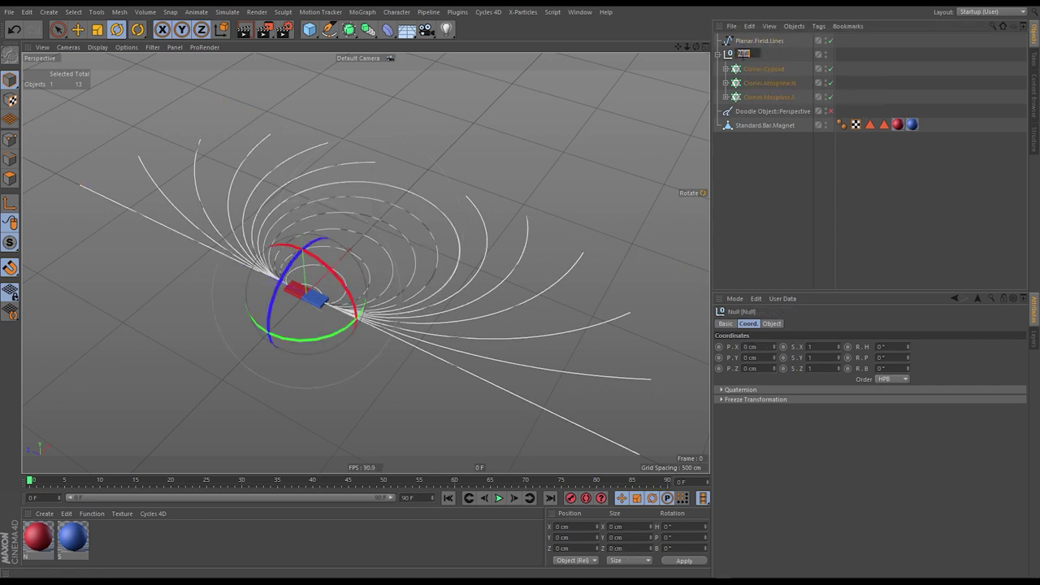
text(Field.Lines.B)
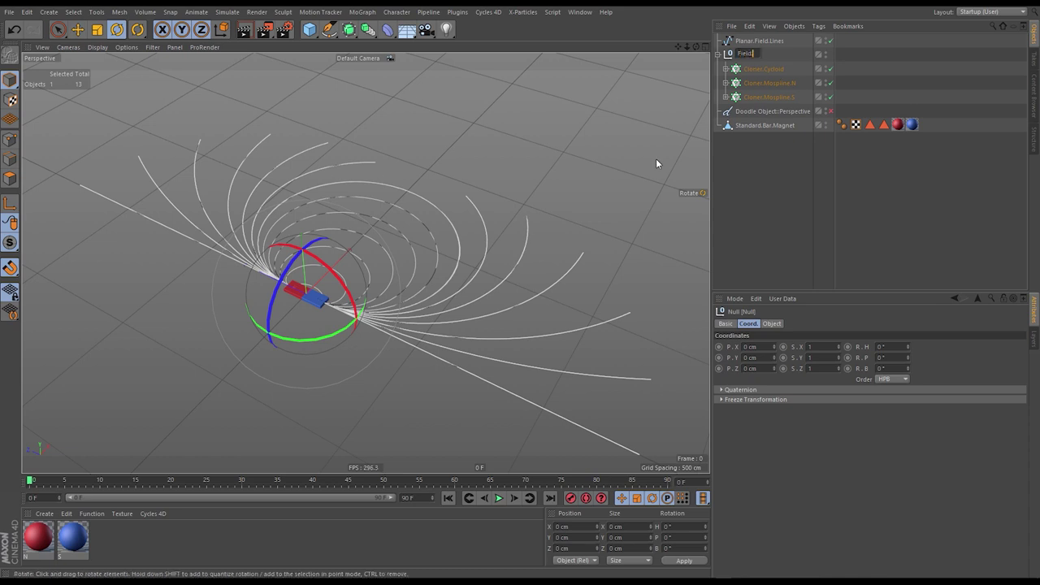
text(uild)
key(Return)
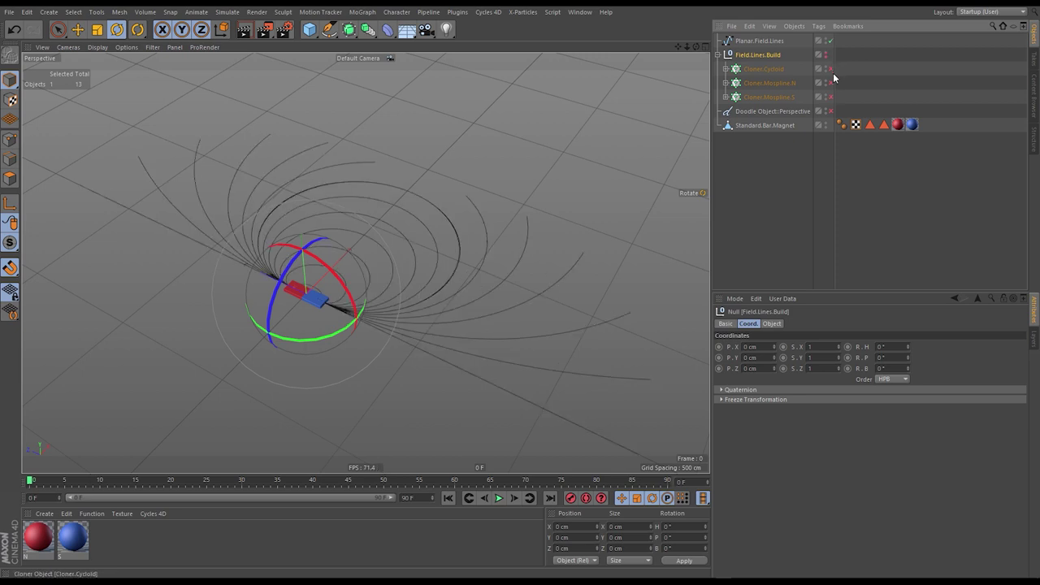
- Collapse Field.Lines.Build and move it to the bottom of the hierarchy
click(719, 55)
drag(755, 54, 719, 181)
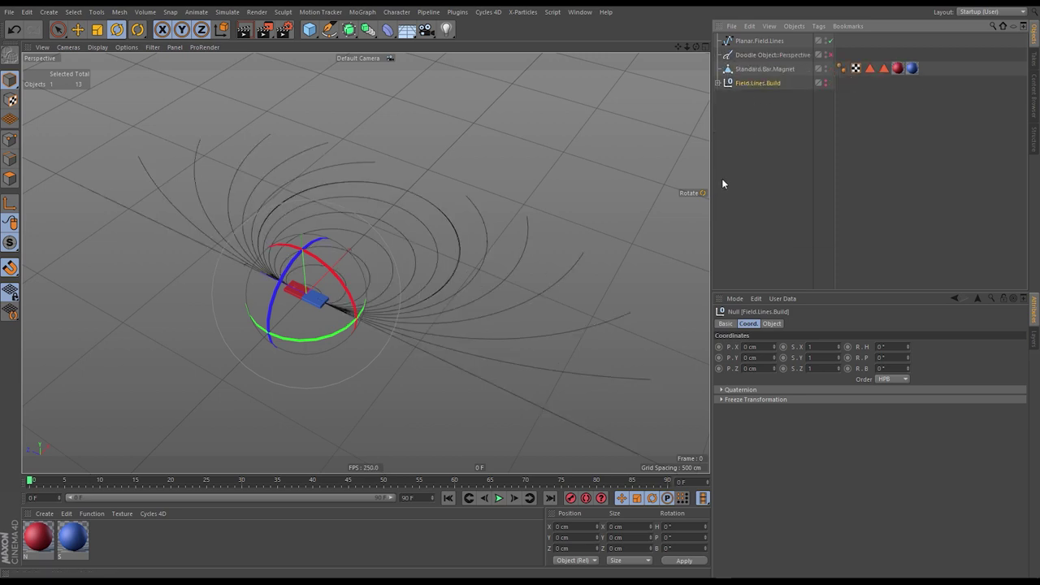
click(743, 166)
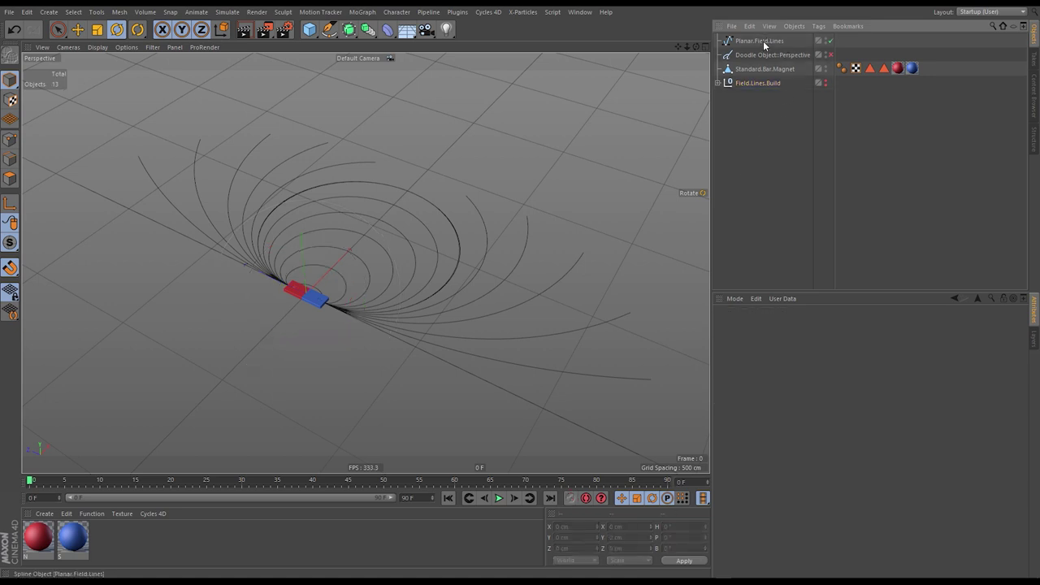
- Centre the Planar.Field.Lines axis on the magnet by resetting its X position to 0 cm
click(763, 41)
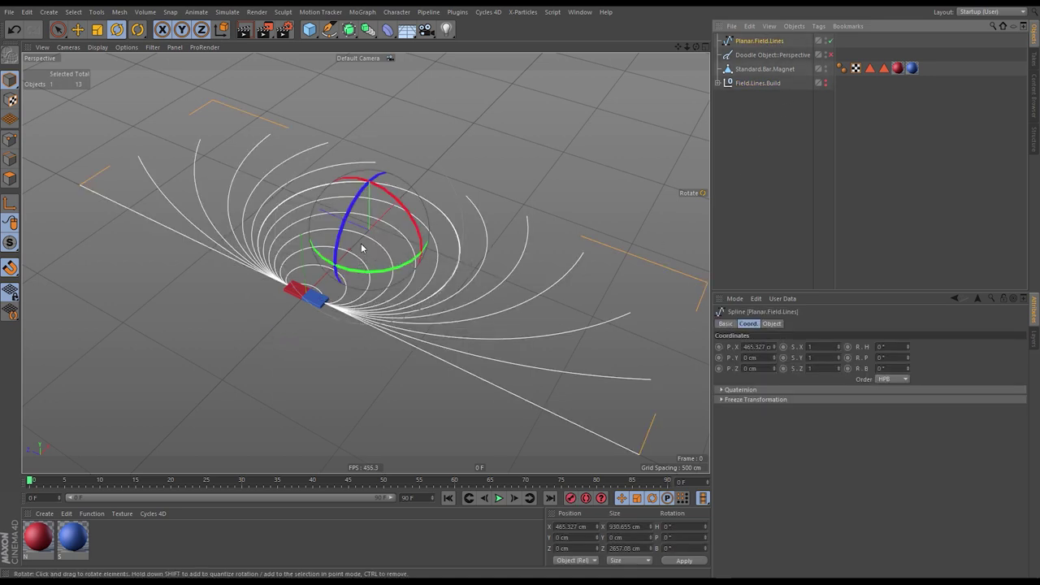
scroll(373, 231, up, 5)
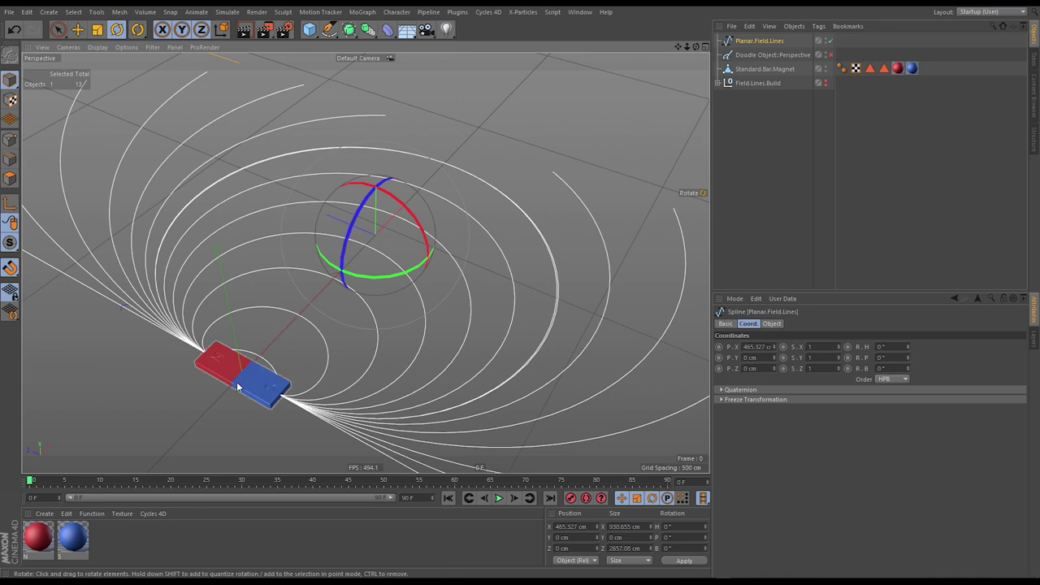
alt+drag(364, 254, 380, 218)
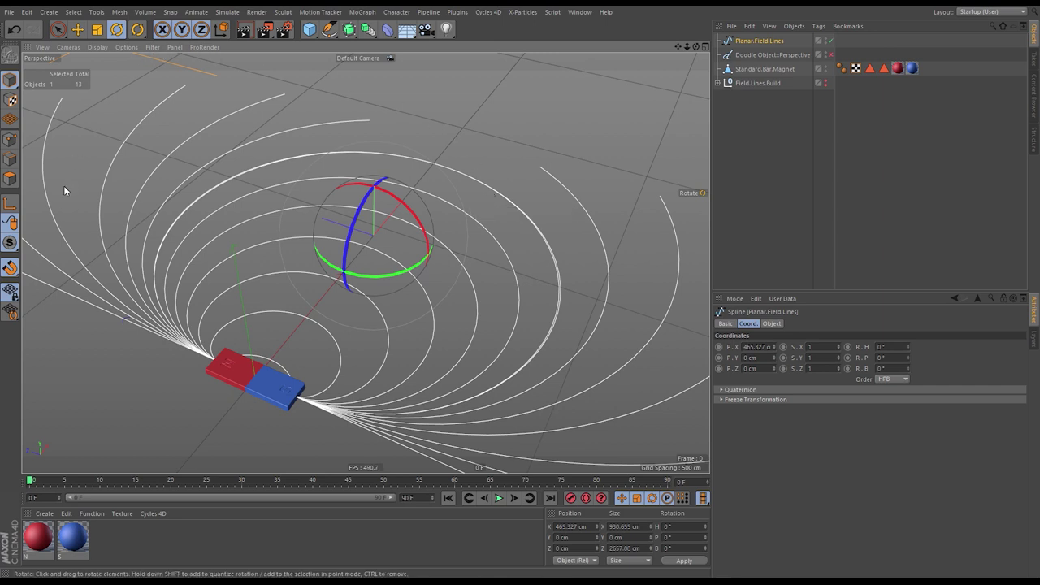
click(11, 206)
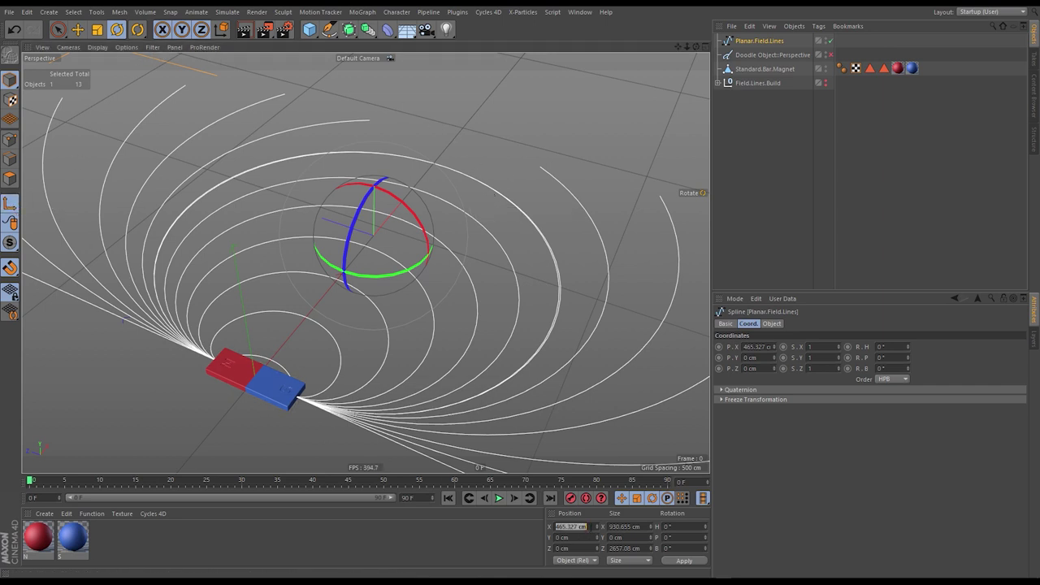
right_click(592, 525)
mouse_move(322, 293)
alt+mouse_down()
mouse_move(322, 274)
mouse_move(330, 278)
alt+mouse_up()
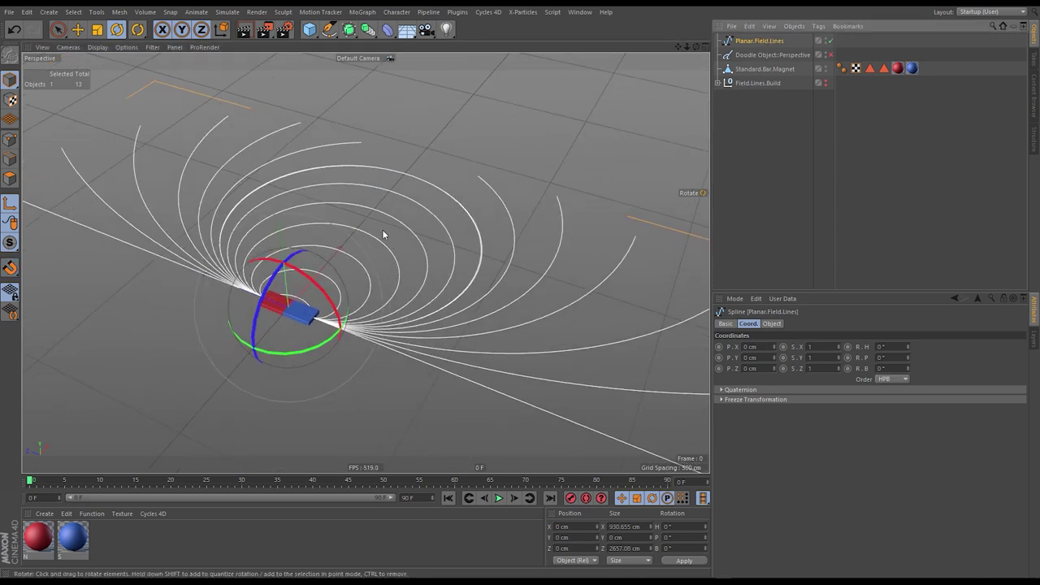
alt+drag(383, 232, 333, 286)
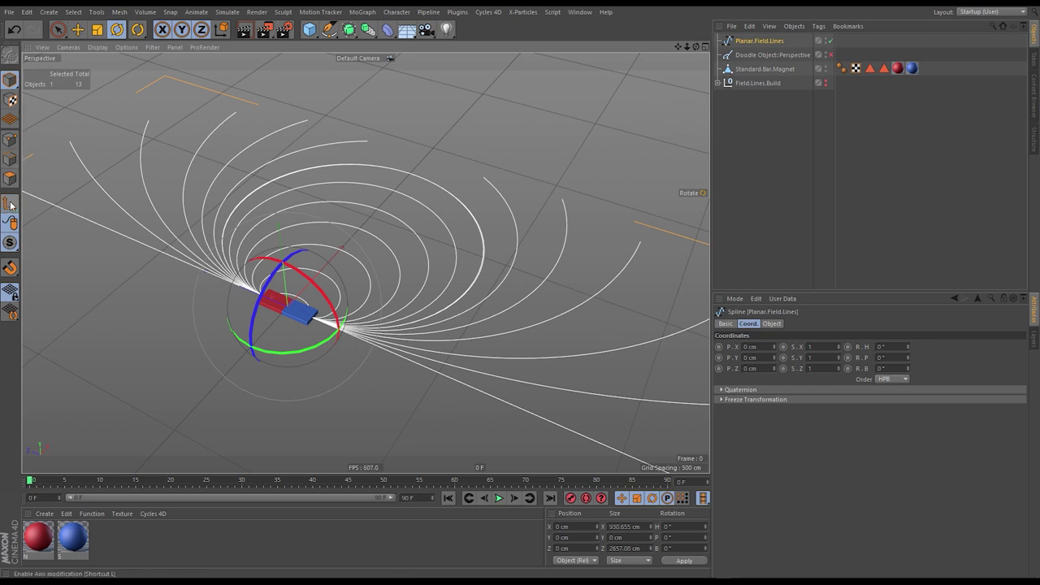
- Switch Planar.Field.Lines to point editing and zoom in on an outer field-line arc
click(10, 139)
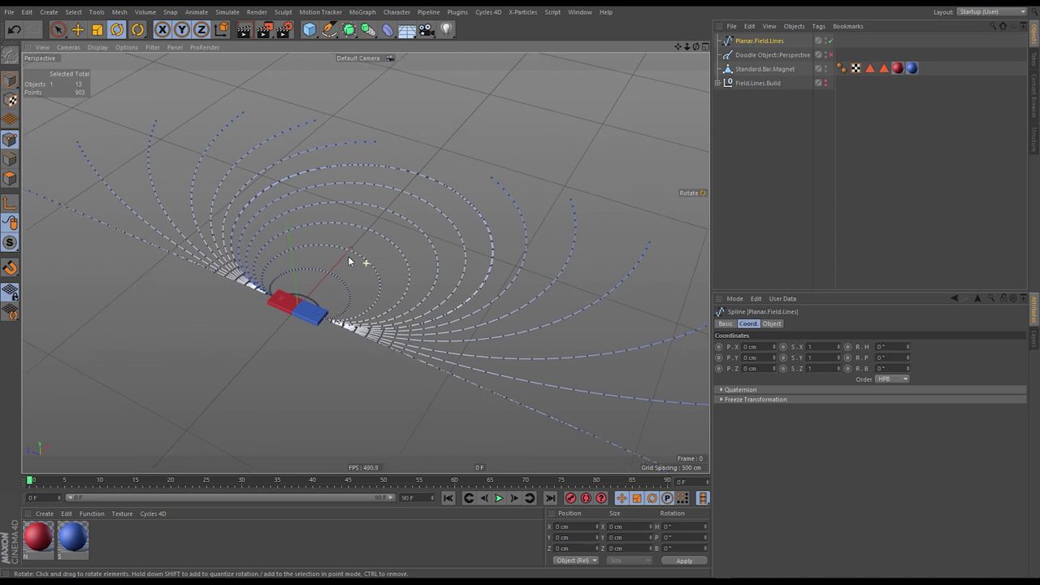
alt+drag(348, 256, 258, 234)
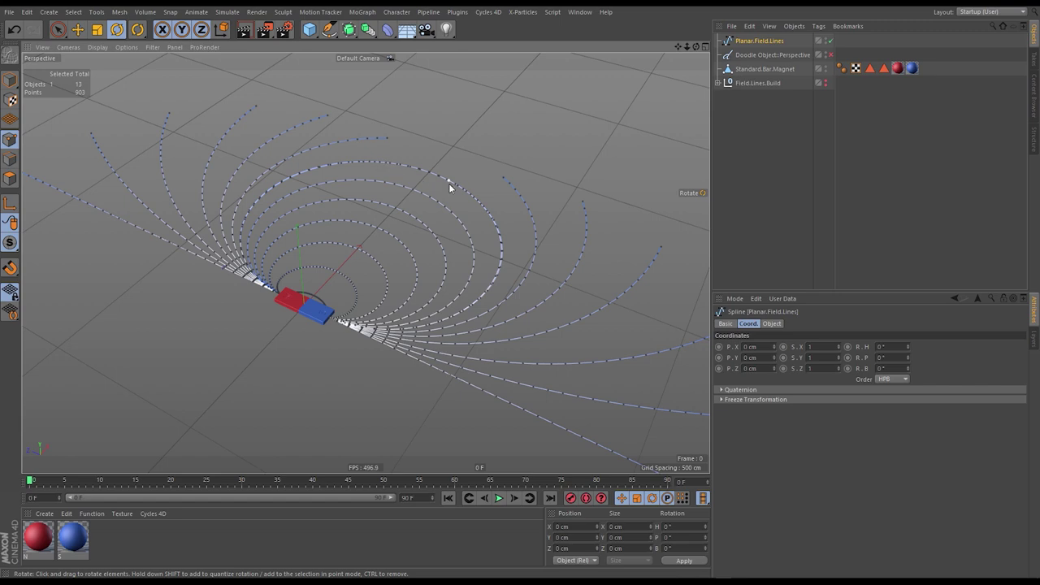
scroll(407, 170, up, 10)
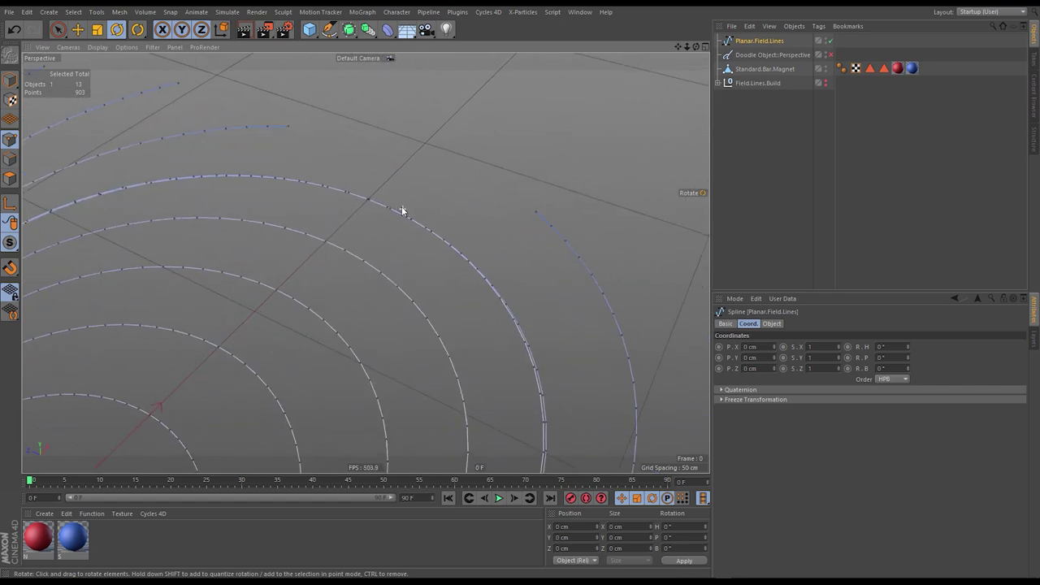
scroll(382, 190, down, 1)
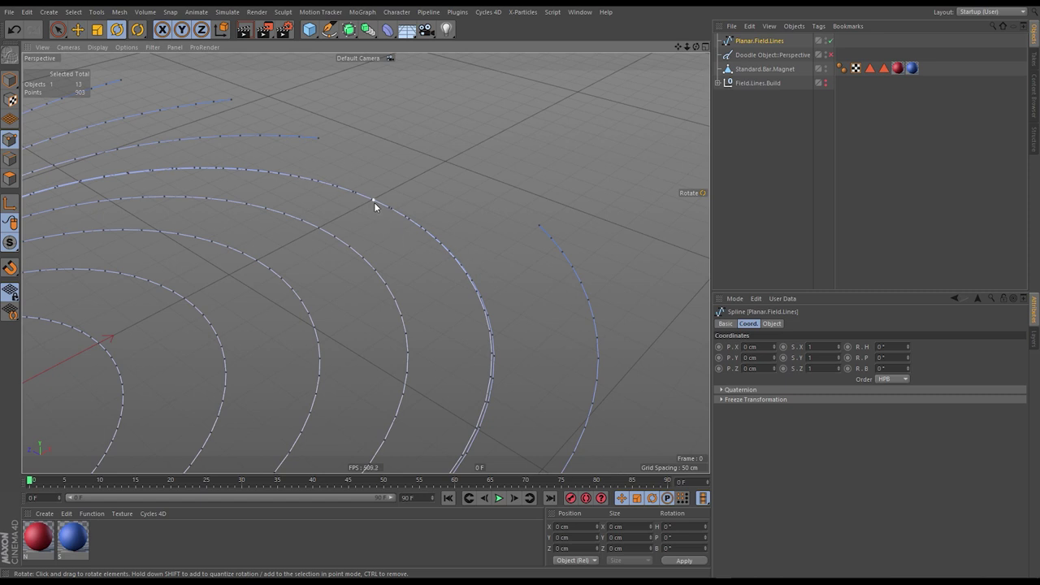
scroll(374, 198, up, 5)
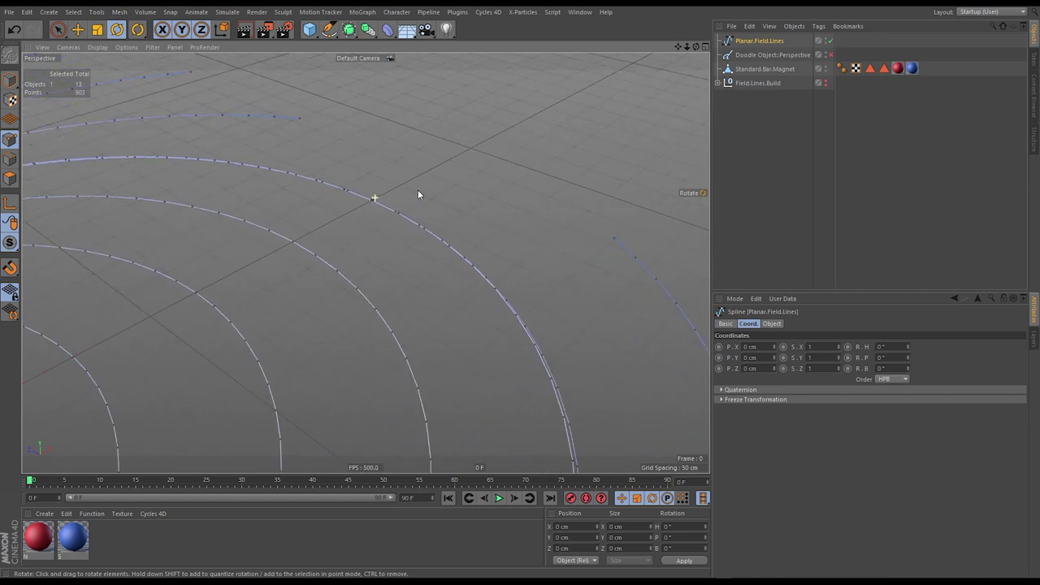
alt+drag(368, 199, 579, 204)
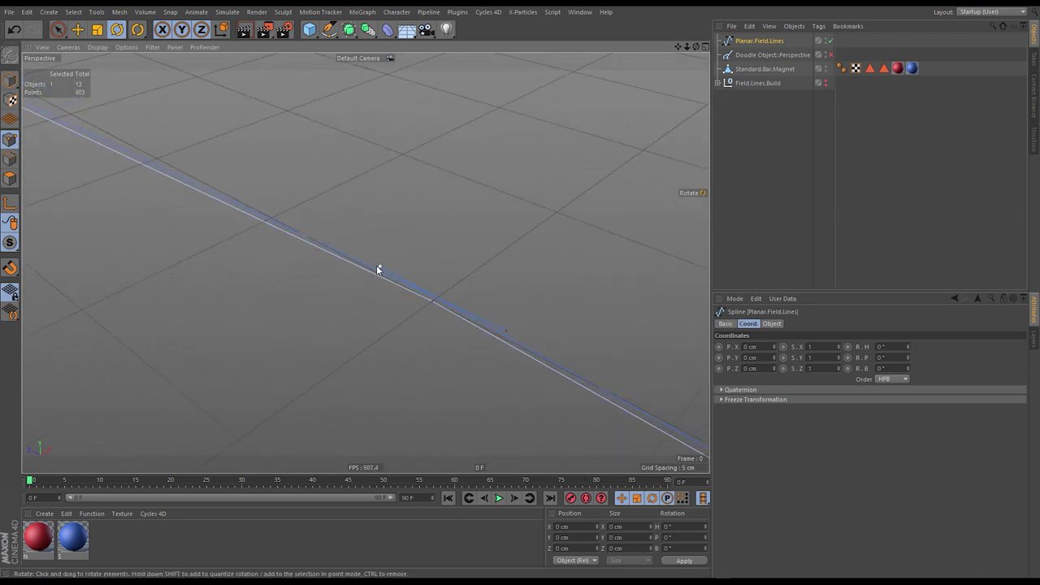
- Select one arc point, undo a trial move, and add a second nearby point to the selection
click(378, 269)
key(e)
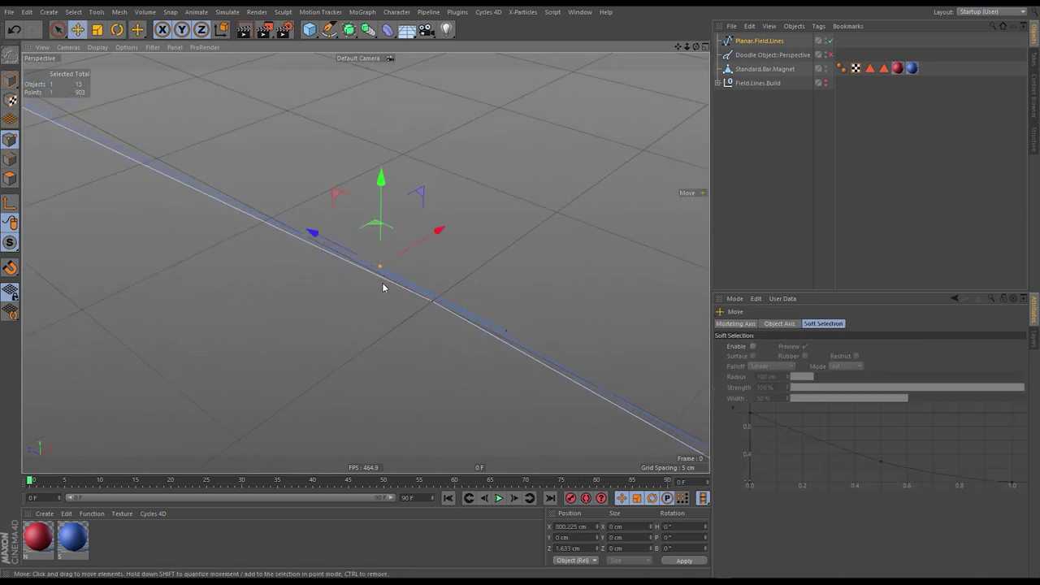
drag(384, 286, 472, 197)
key(ctrl+z)
shift+click(507, 334)
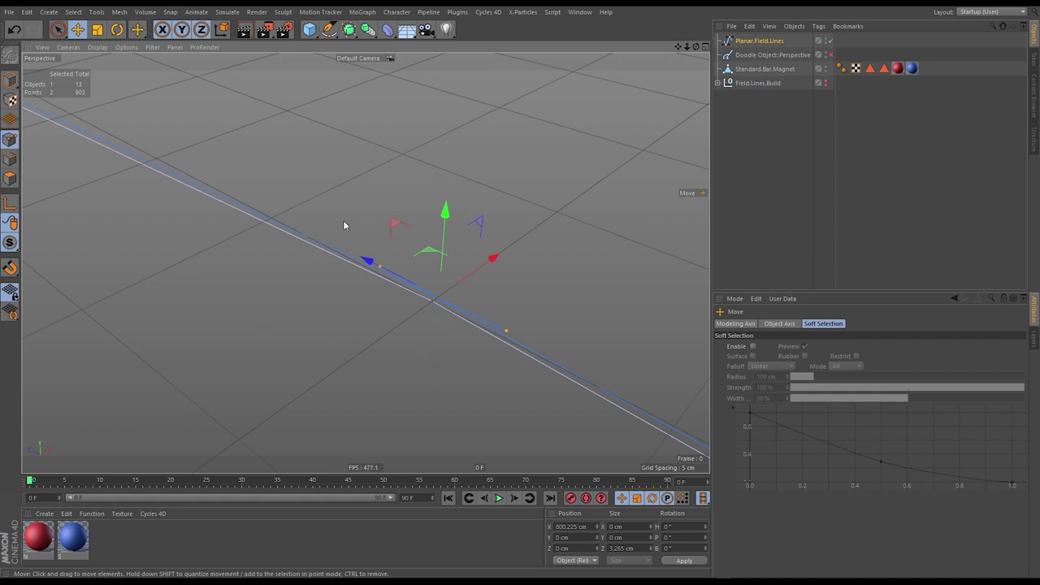
alt+right_drag(396, 226, 119, 331)
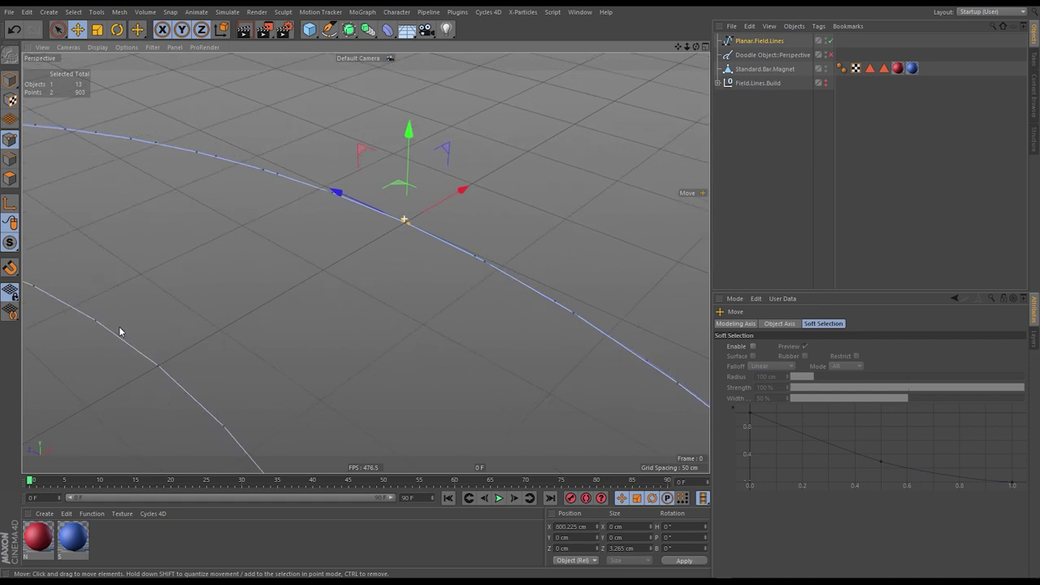
alt+drag(120, 332, 307, 294)
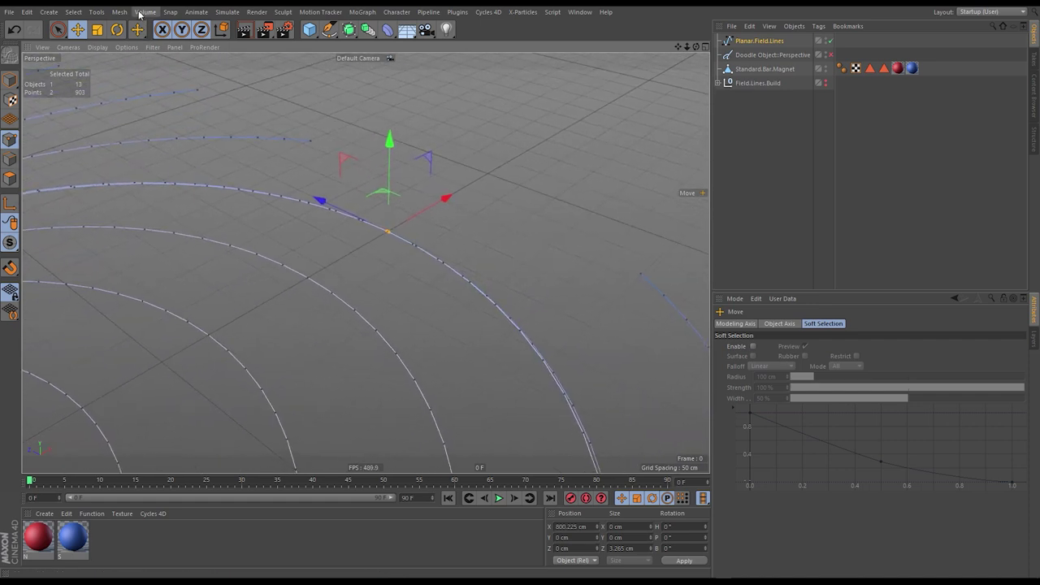
- Delete the stray arc with Select Connected, dropping Planar.Field.Lines from 903 to 837 points
click(74, 12)
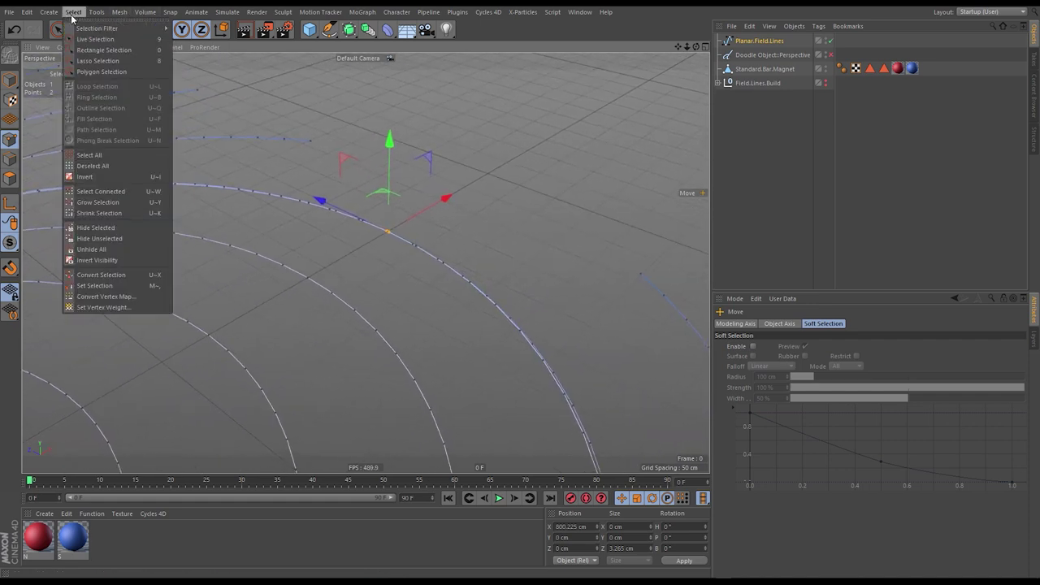
click(141, 195)
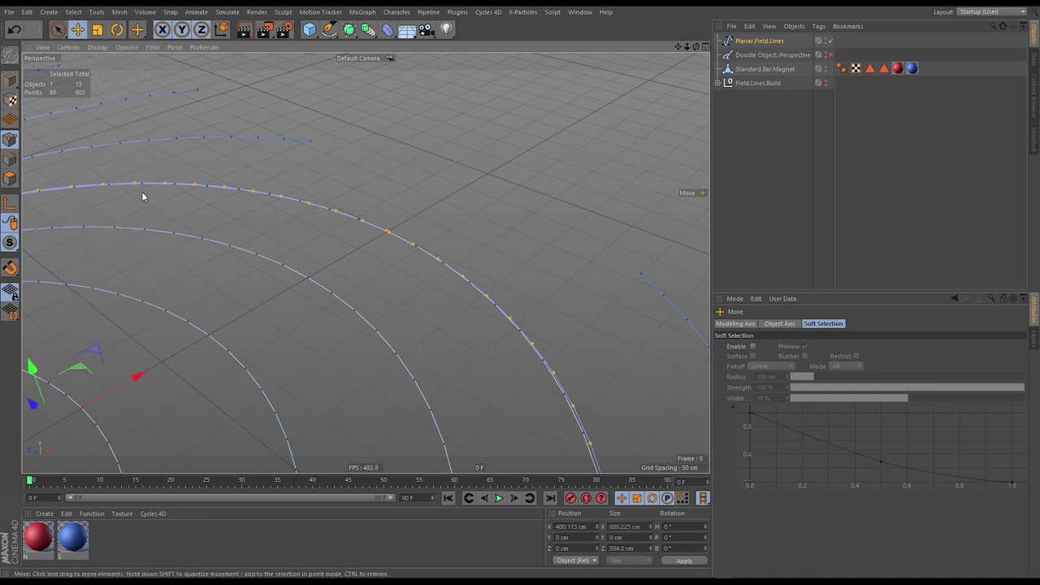
scroll(365, 241, down, 8)
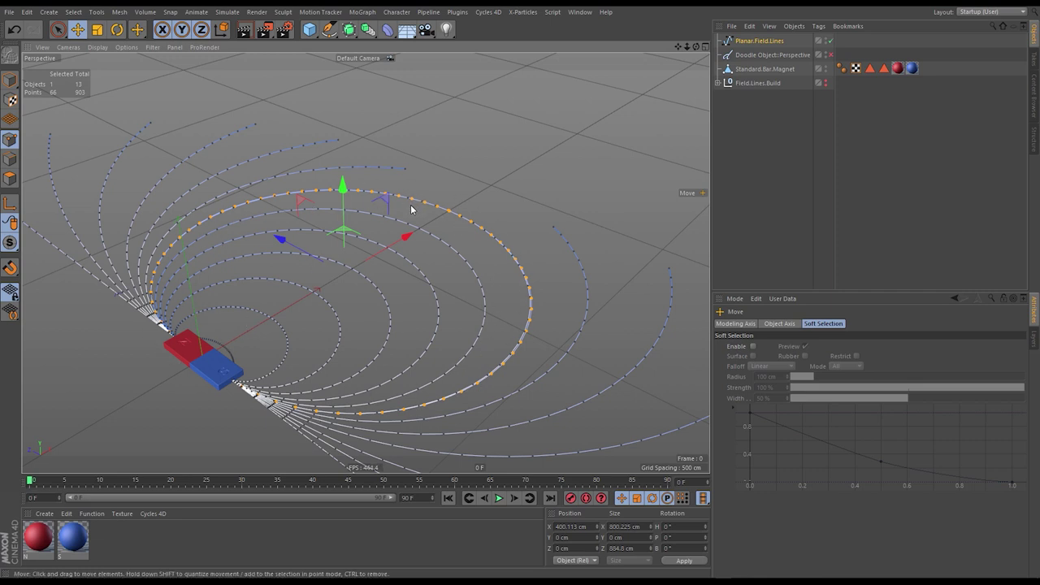
key(Delete)
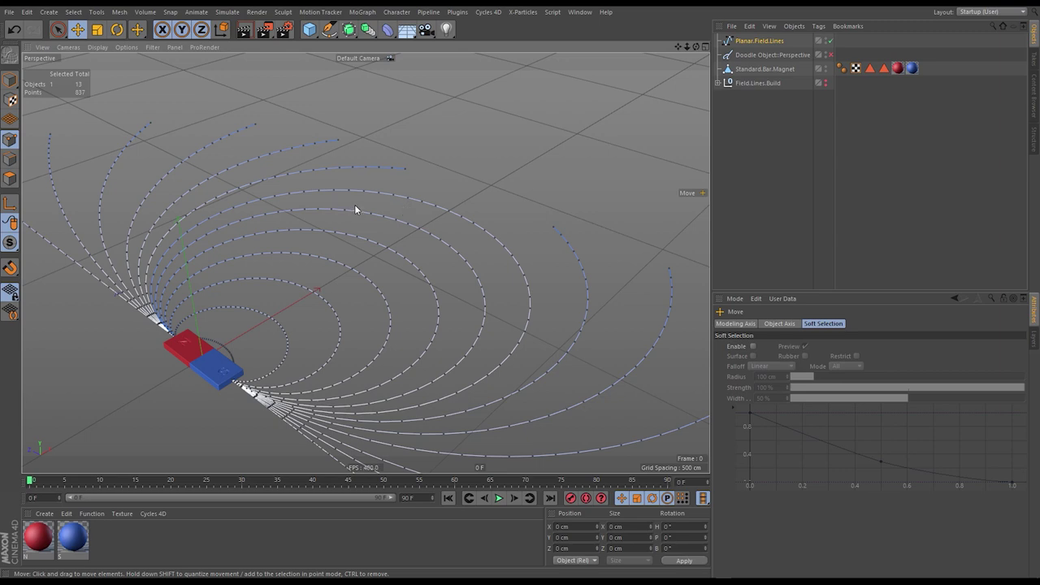
alt+drag(358, 209, 343, 237)
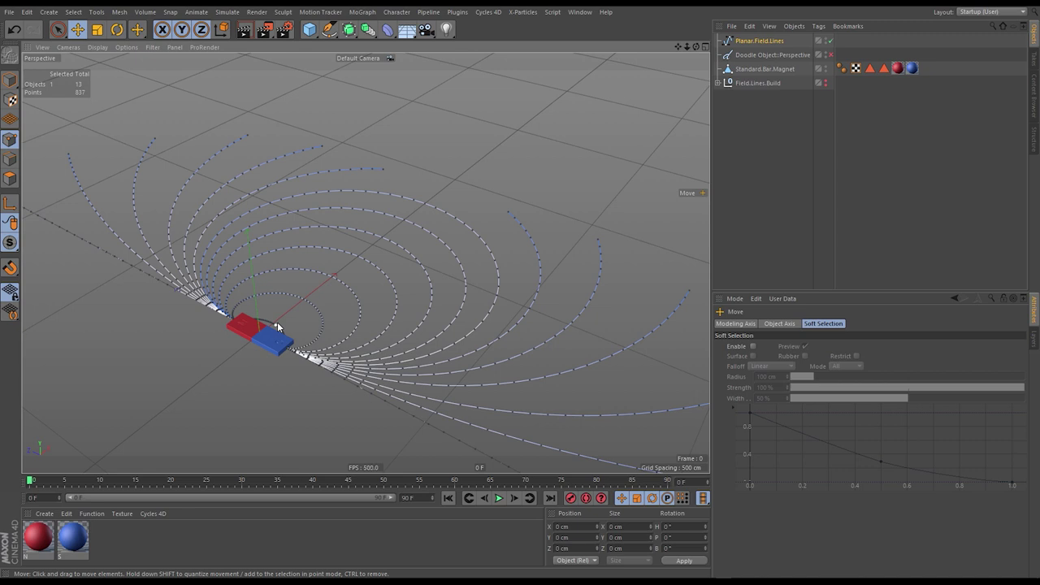
click(757, 40)
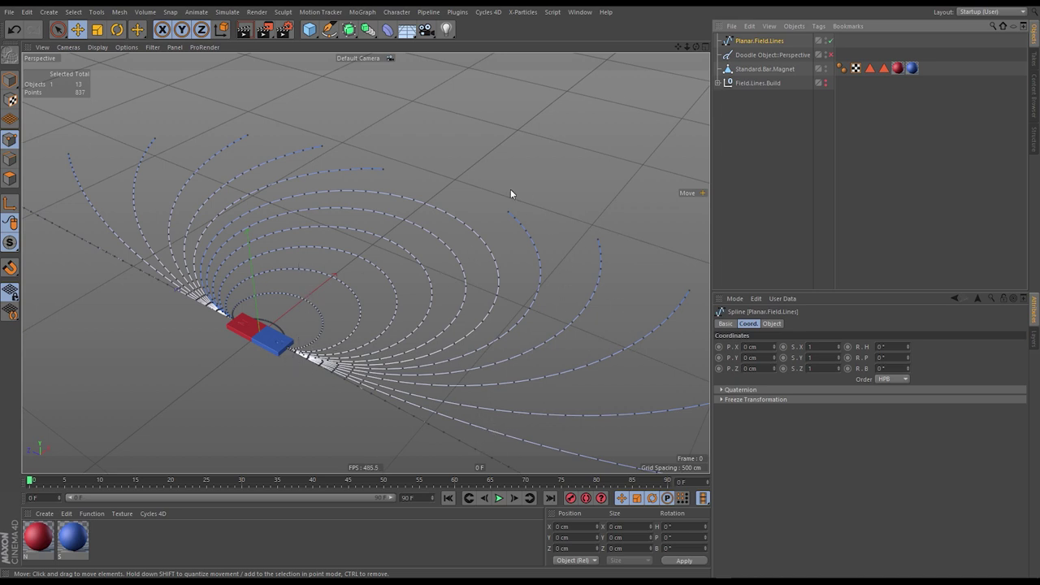
- Select every point on the field-line splines right of the magnet with Select Connected
key(9)
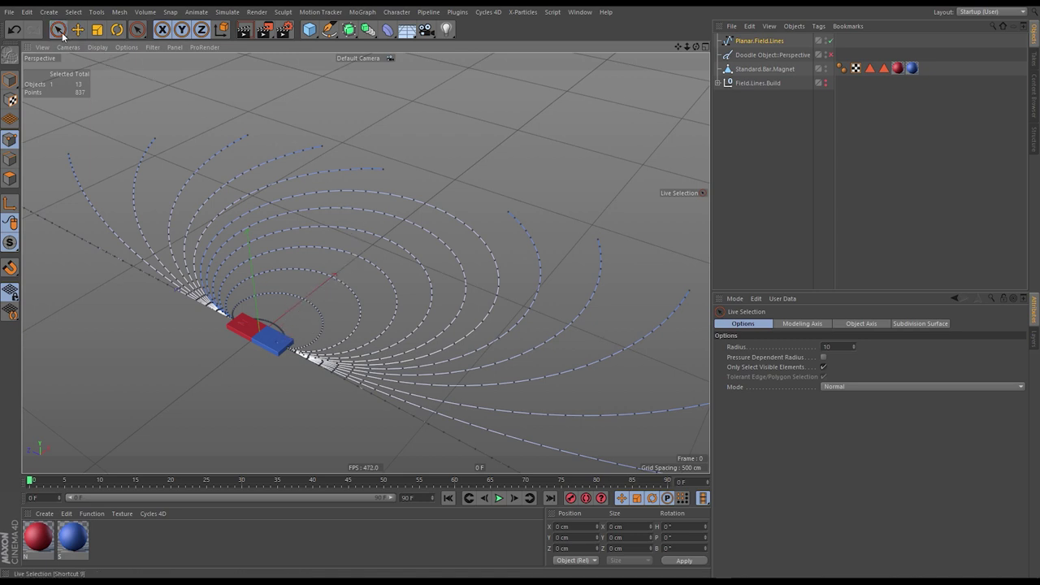
click(282, 332)
mouse_move(282, 338)
mouse_down()
mouse_move(315, 334)
mouse_move(327, 352)
mouse_move(302, 357)
mouse_move(307, 370)
mouse_move(363, 355)
mouse_move(341, 358)
mouse_move(359, 380)
mouse_up()
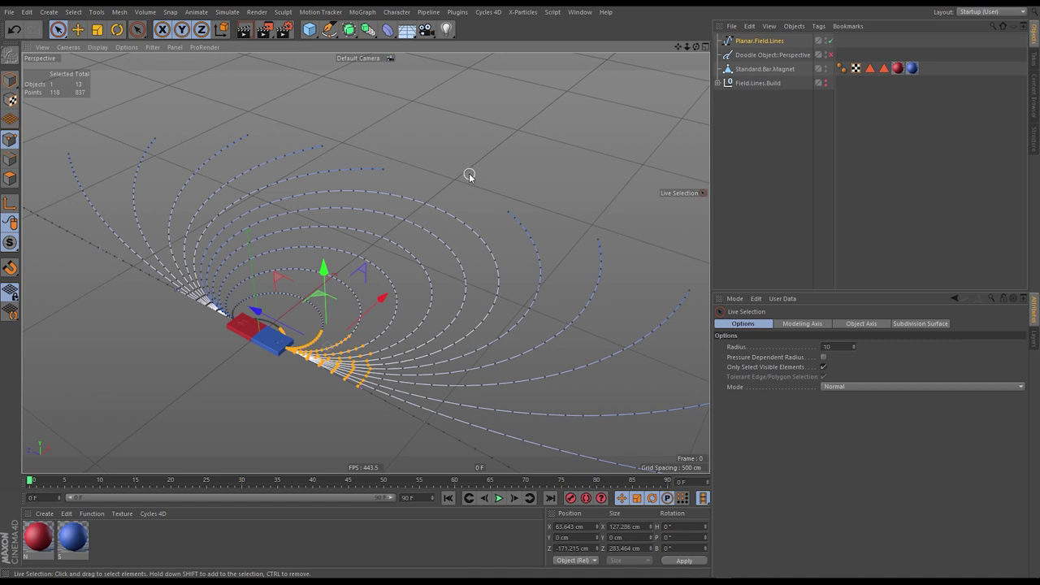
key(shift+c)
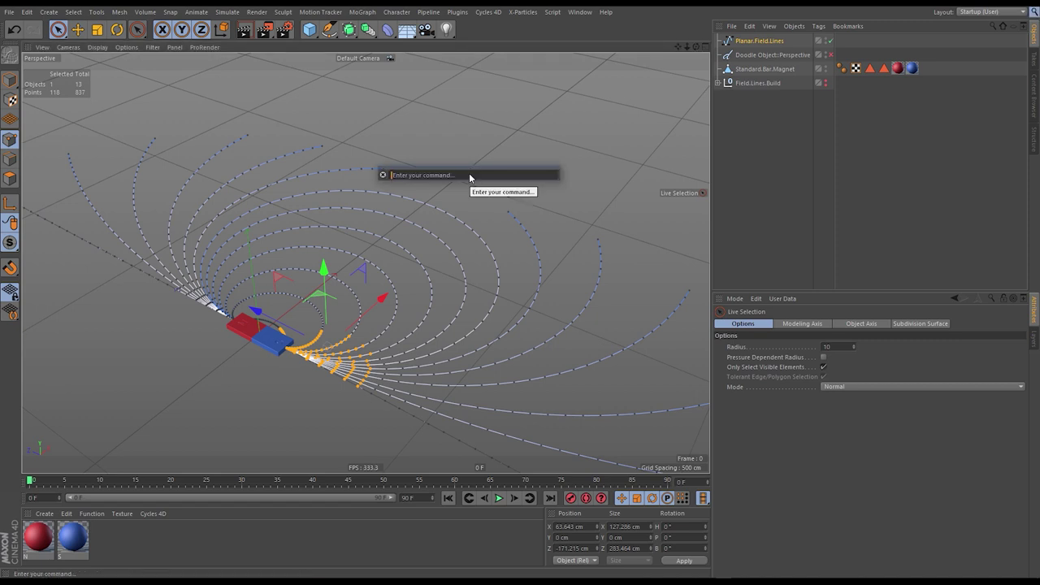
text(se)
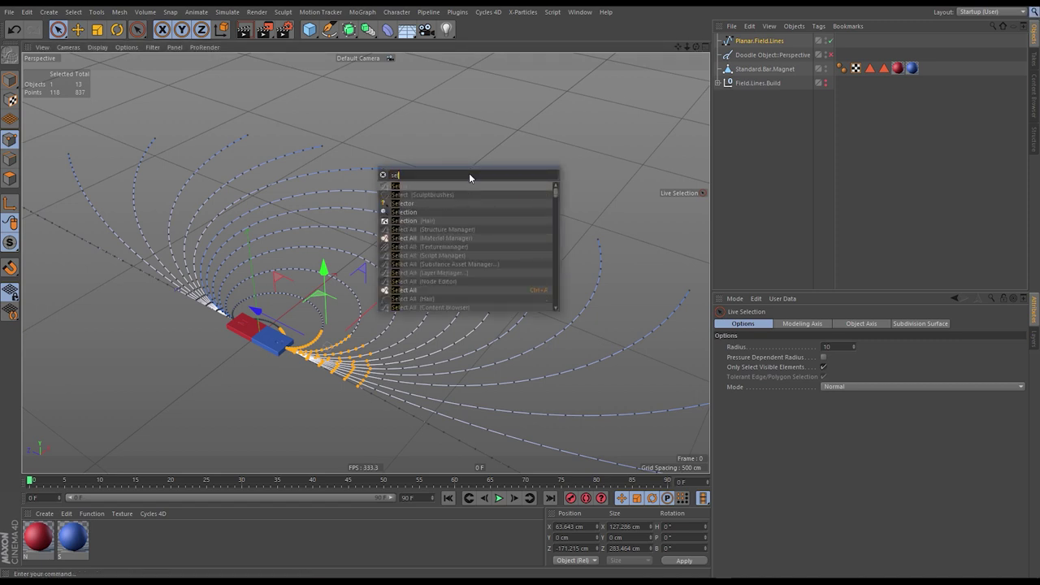
text(lect conn)
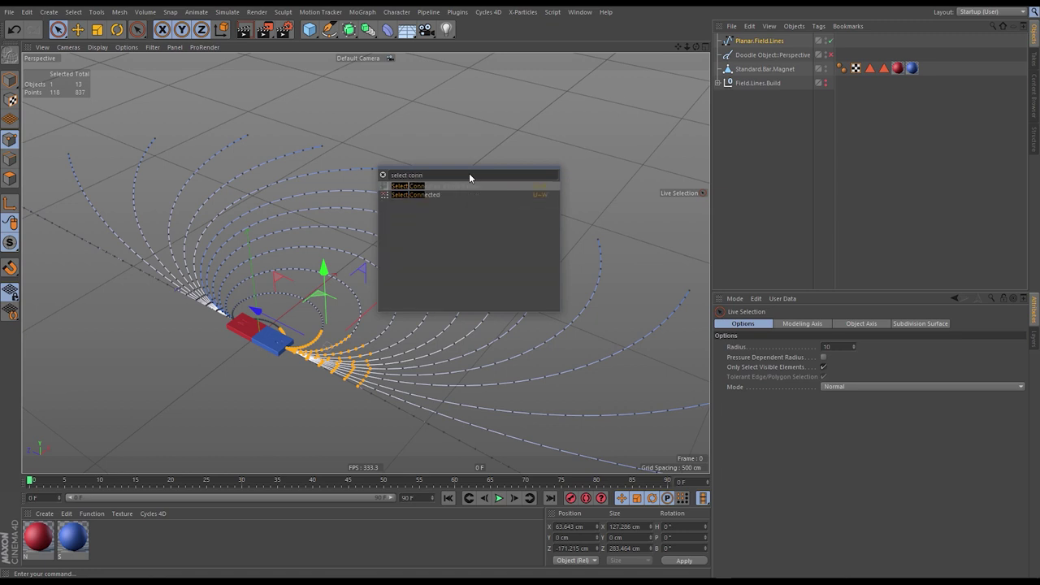
click(417, 195)
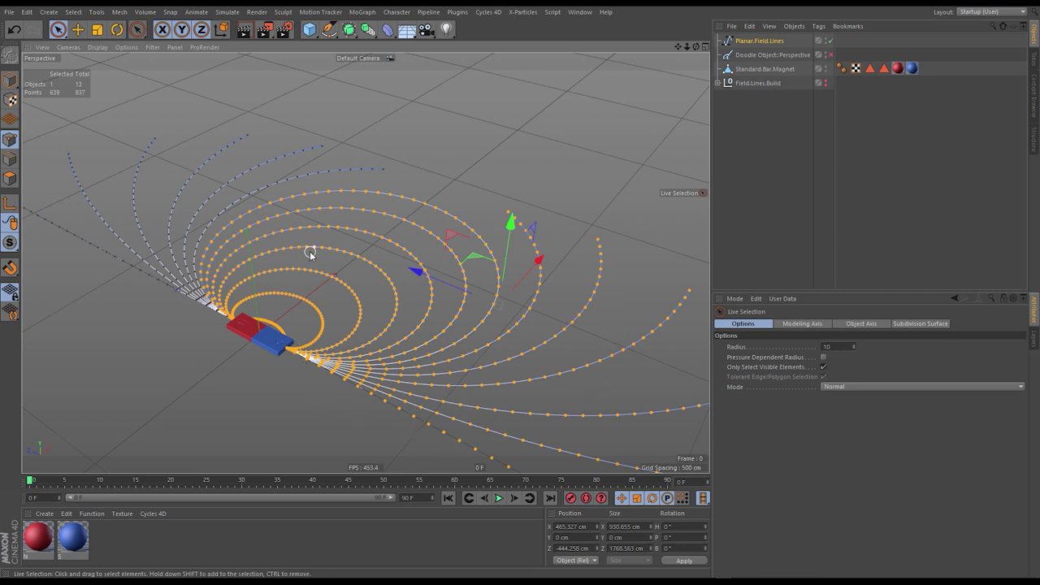
- Reverse the point sequence of the selected splines, then deselect the points
right_click(429, 203)
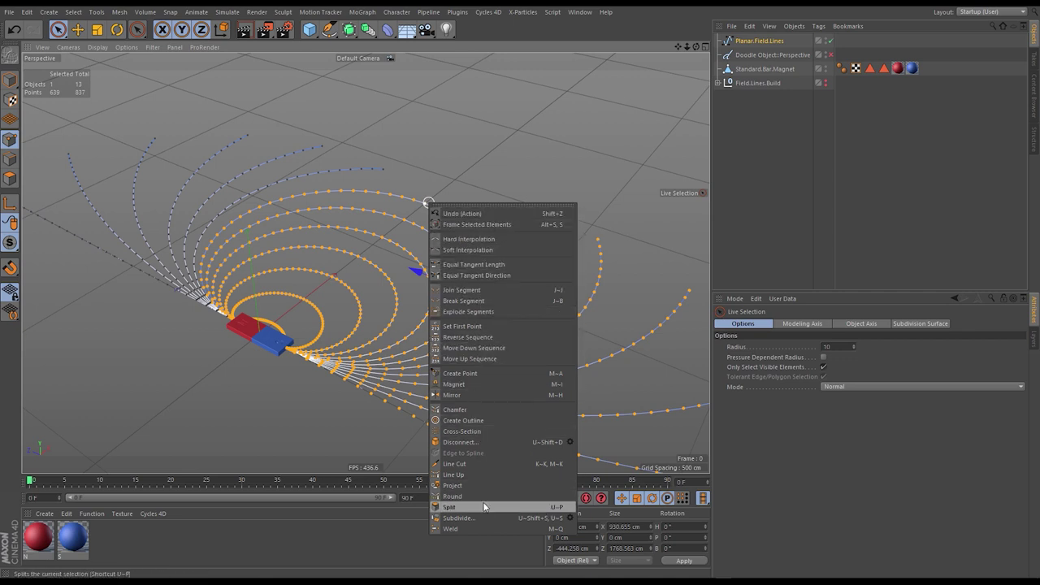
click(491, 336)
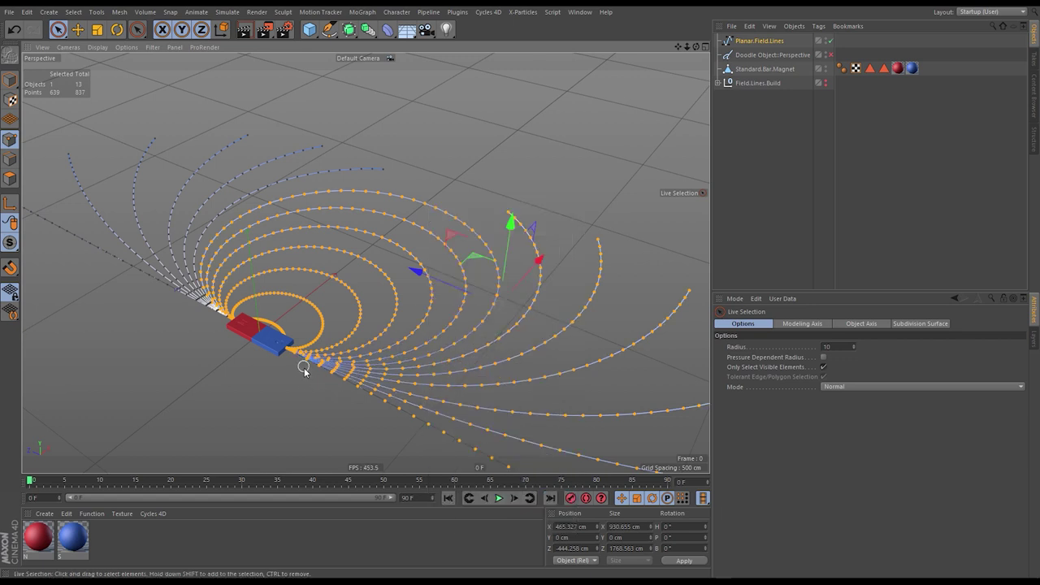
click(441, 147)
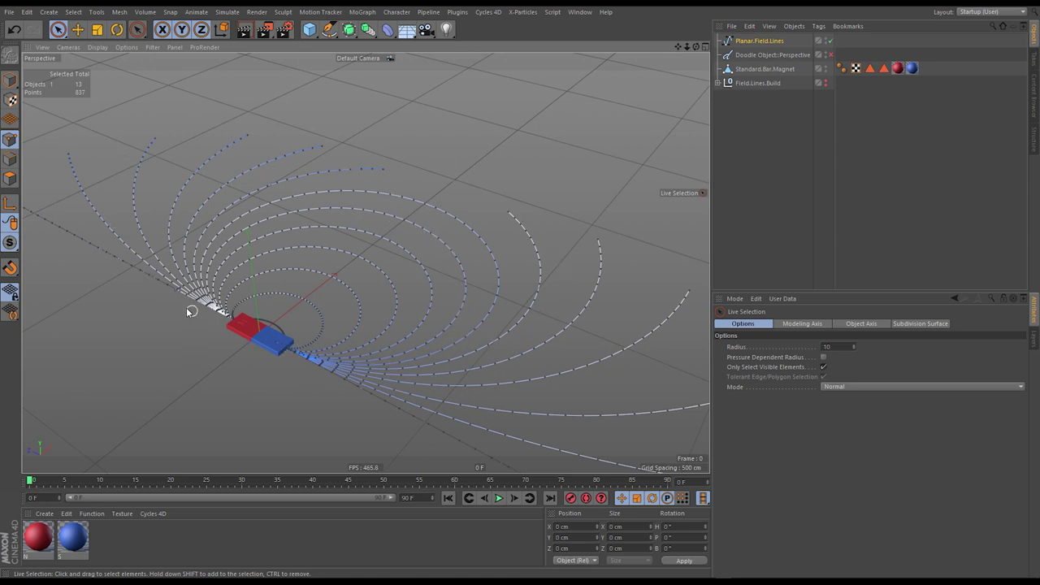
- Hide the bar magnet in the viewport and zoom in on the field-line origin
alt+drag(365, 182, 303, 238)
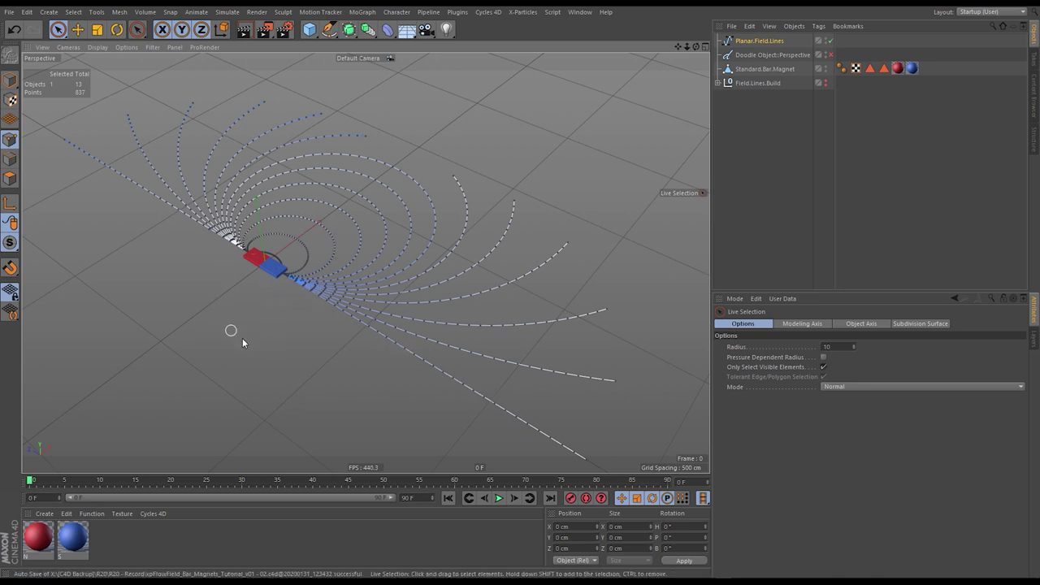
click(826, 68)
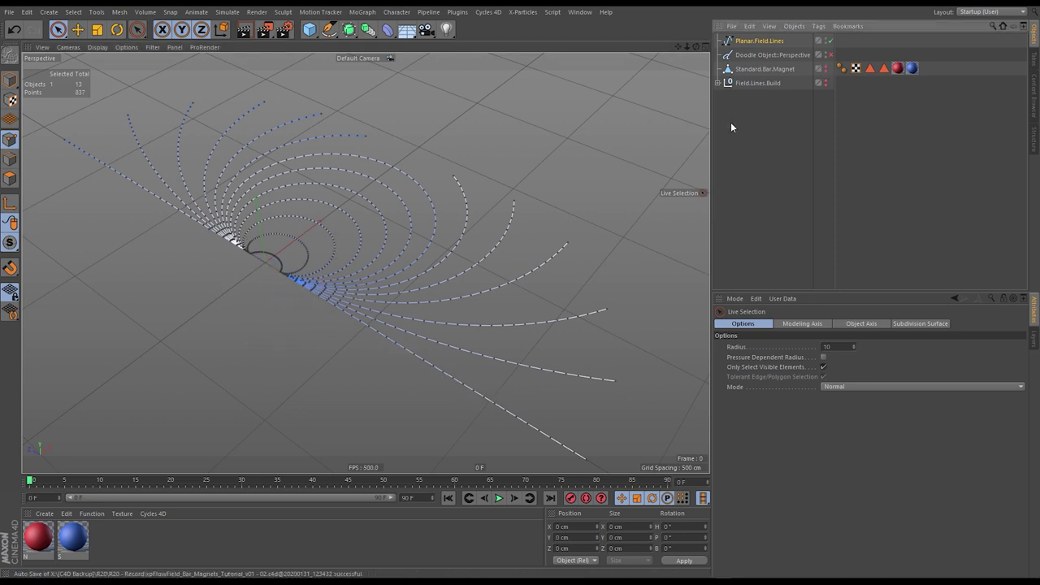
alt+right_drag(274, 271, 520, 225)
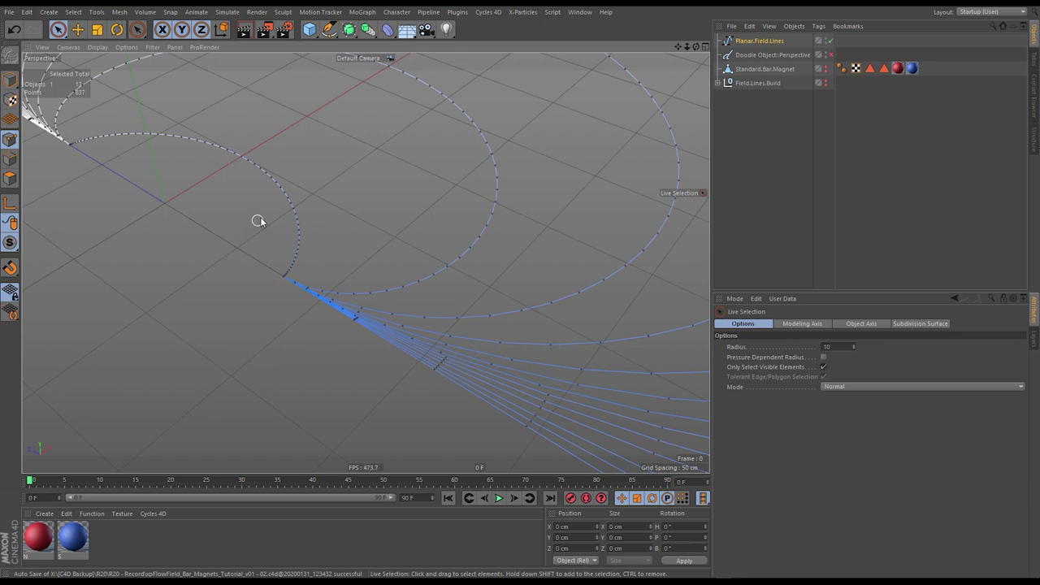
alt+drag(274, 208, 290, 232)
scroll(284, 244, down, 5)
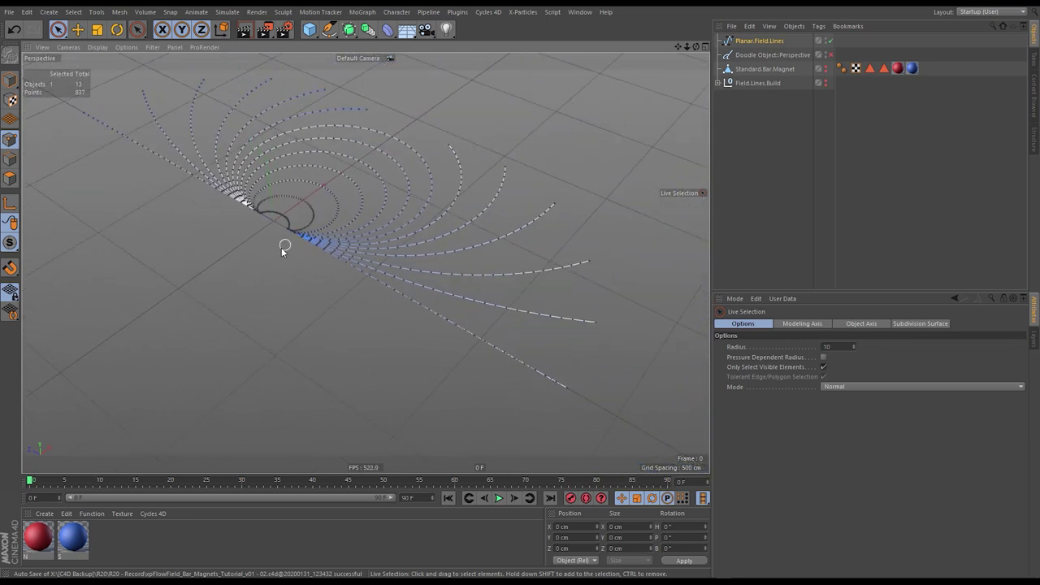
- Select and delete the two straight field lines running along the magnet's axis
click(525, 367)
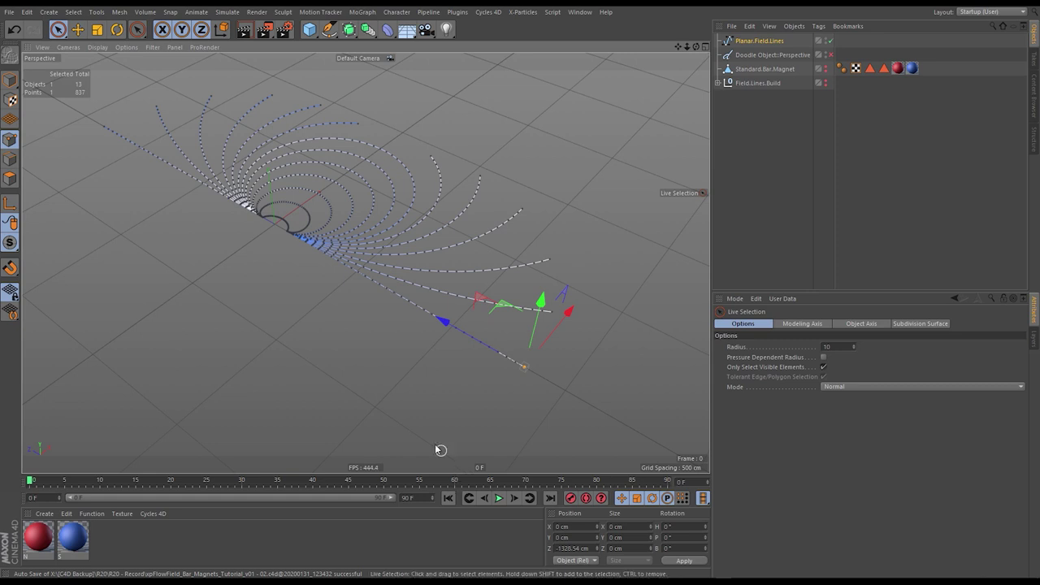
shift+click(102, 127)
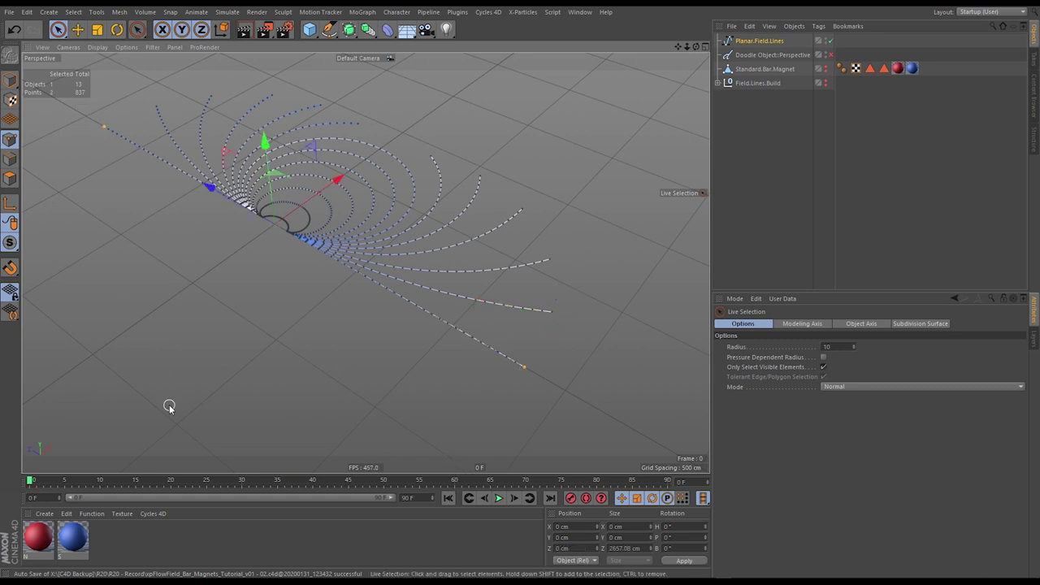
key(shift+c)
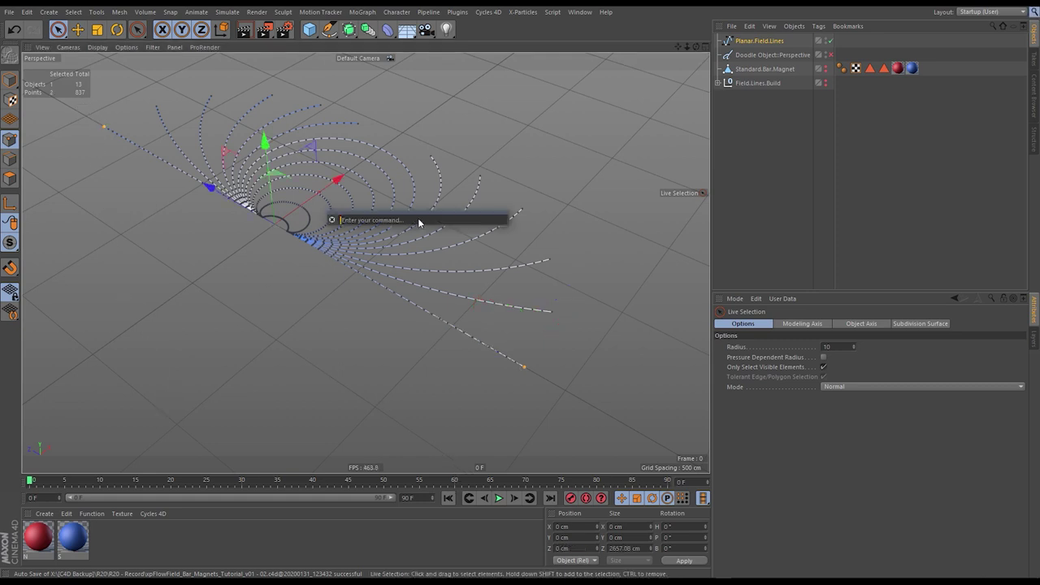
text(join)
key(Escape)
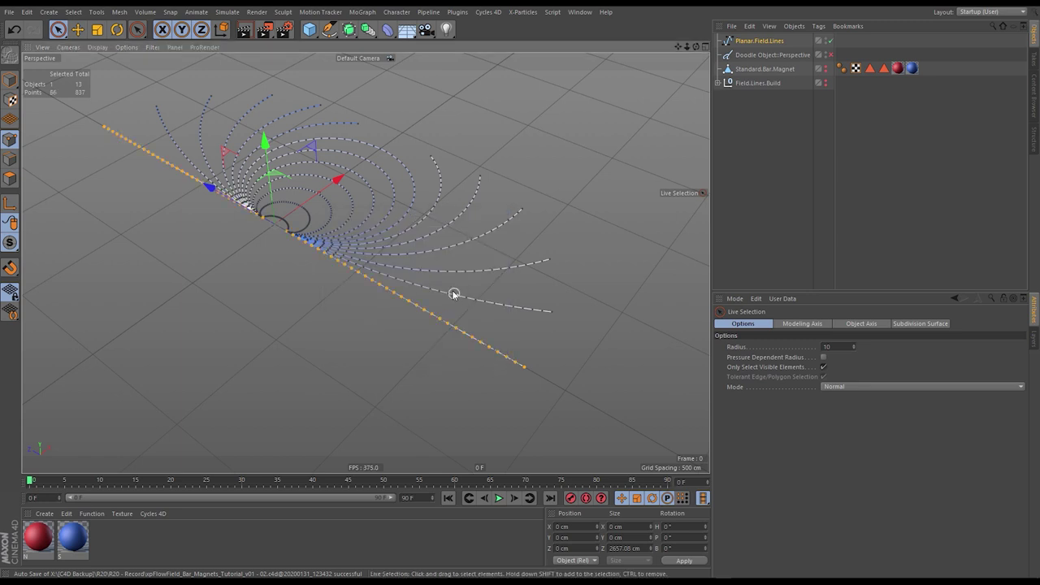
key(Delete)
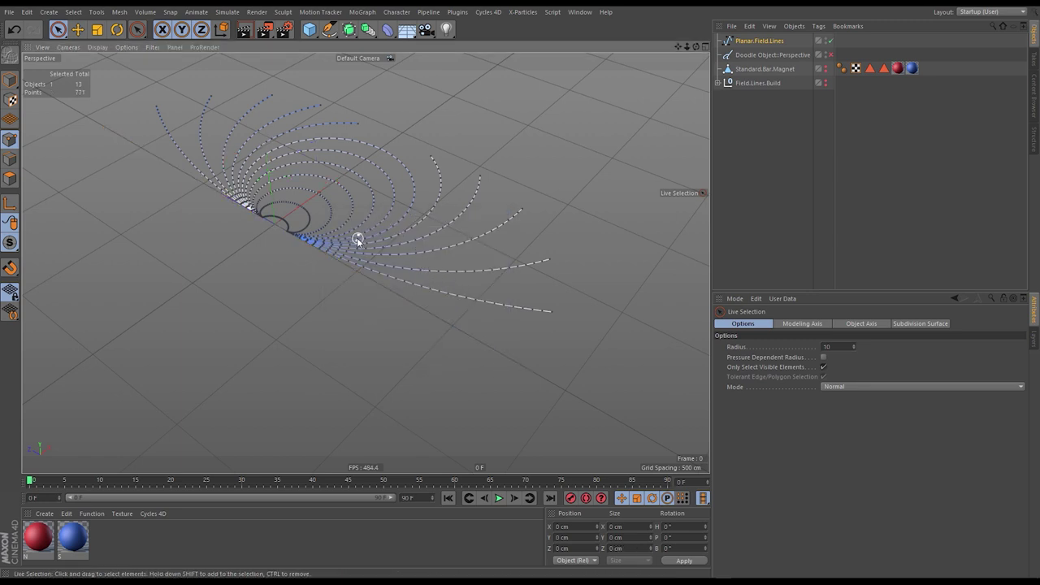
mouse_move(363, 243)
alt+mouse_down()
mouse_move(325, 266)
mouse_move(355, 255)
alt+mouse_up()
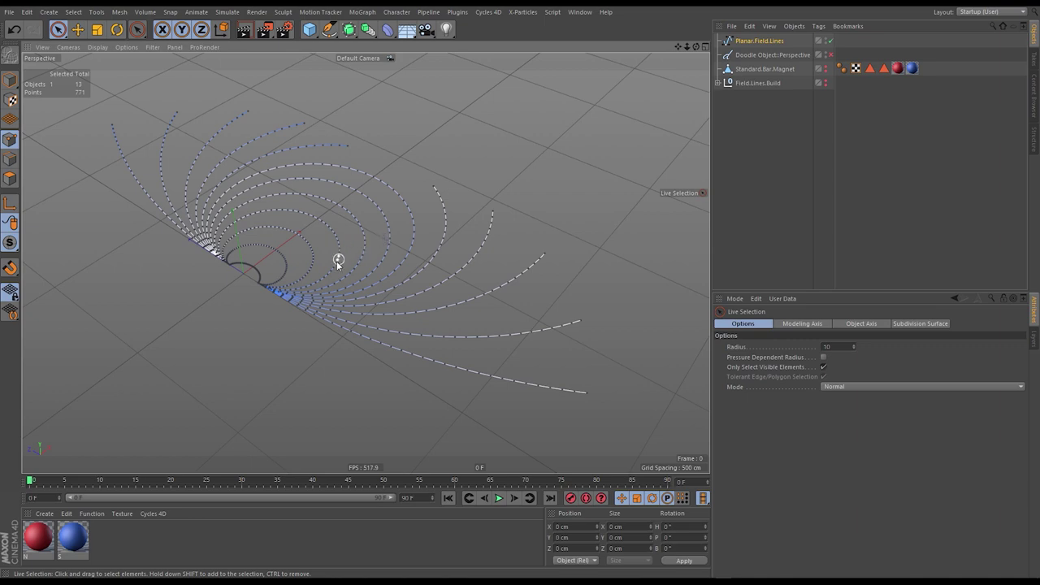
alt+drag(302, 290, 248, 244)
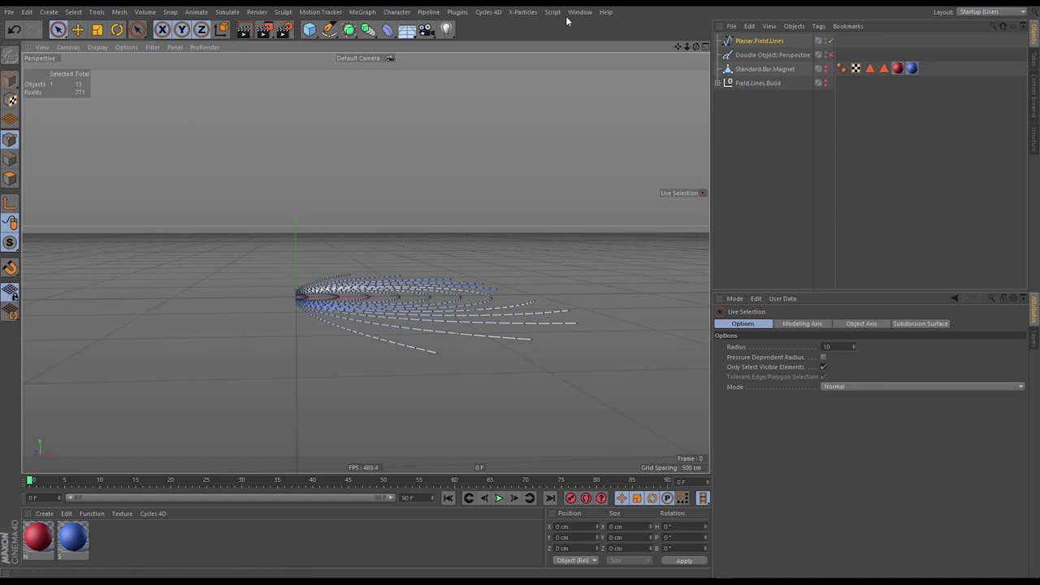
- Add a MoGraph Cloner and nest Planar.Field.Lines under it
click(363, 12)
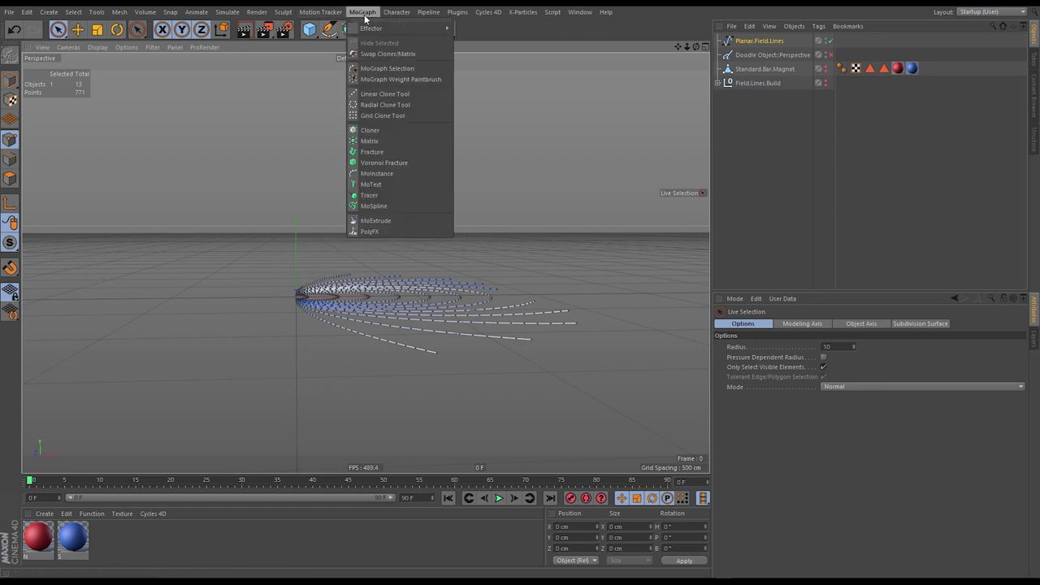
click(378, 130)
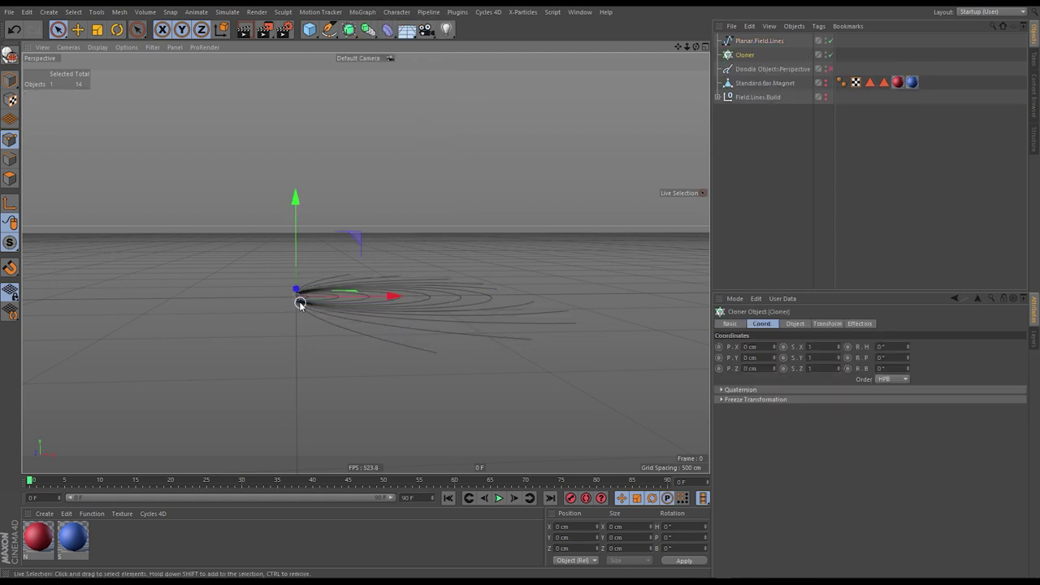
alt+drag(337, 298, 420, 232)
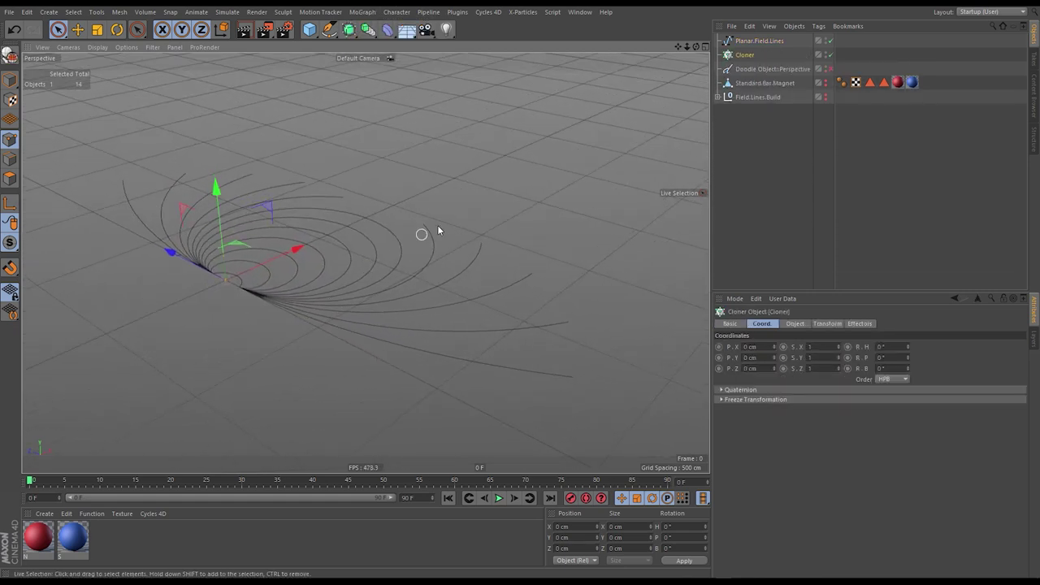
drag(751, 40, 754, 54)
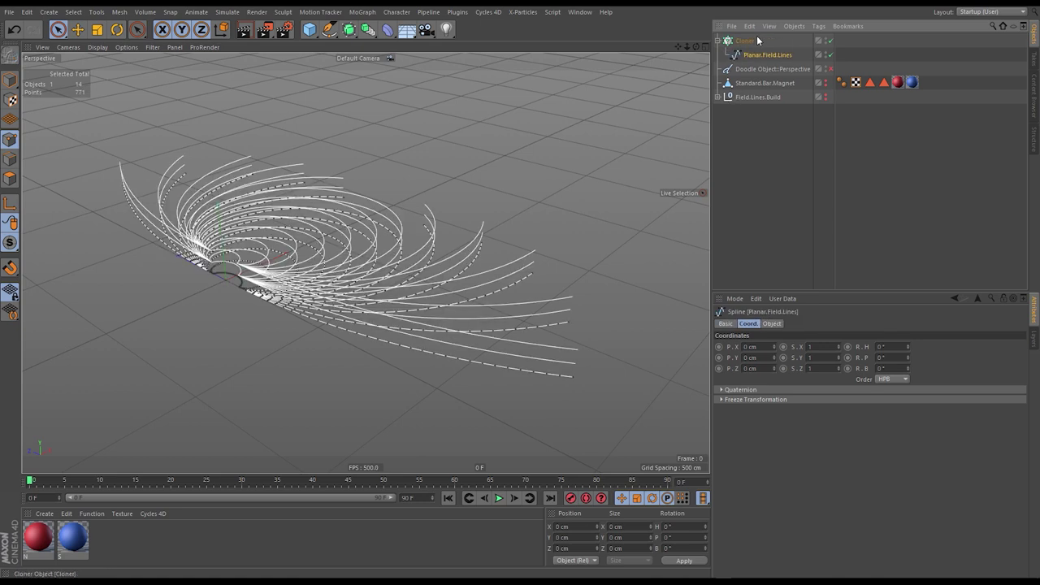
- Set the Cloner's per-step bank rotation (R.B) to 15°
click(745, 41)
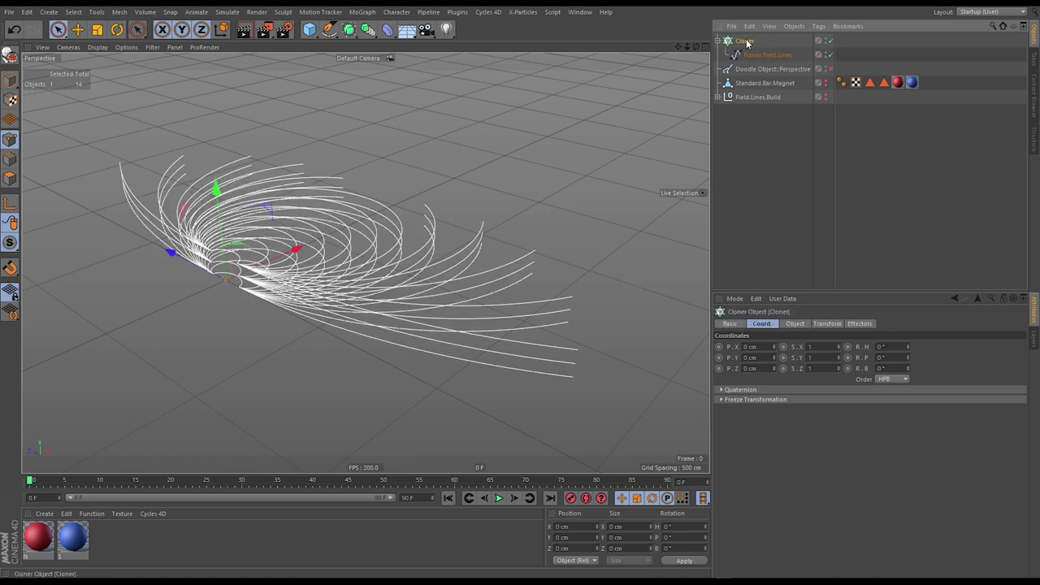
click(794, 323)
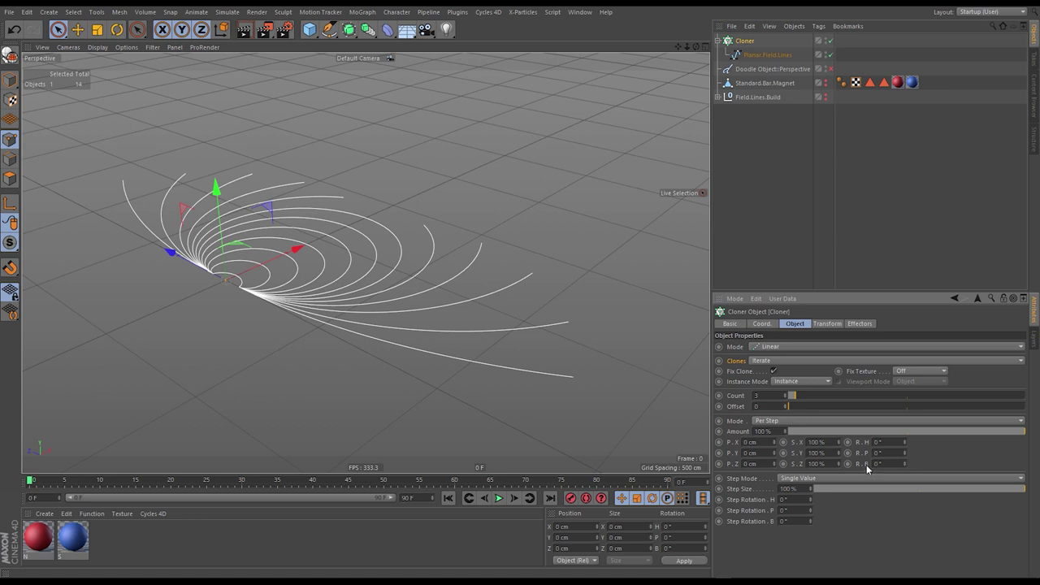
click(906, 466)
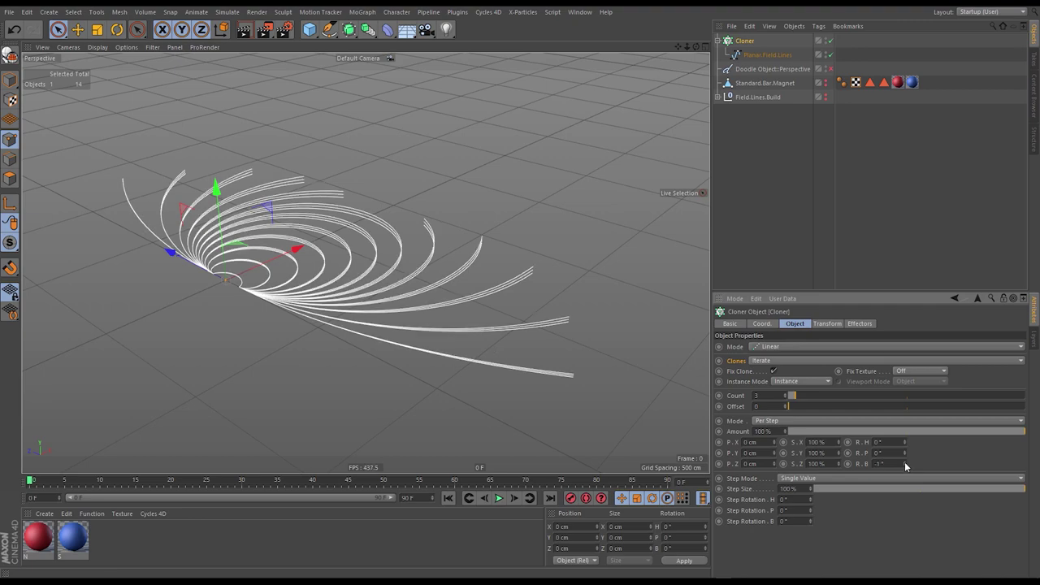
mouse_move(905, 466)
mouse_down()
mouse_move(944, 364)
mouse_move(899, 458)
mouse_up()
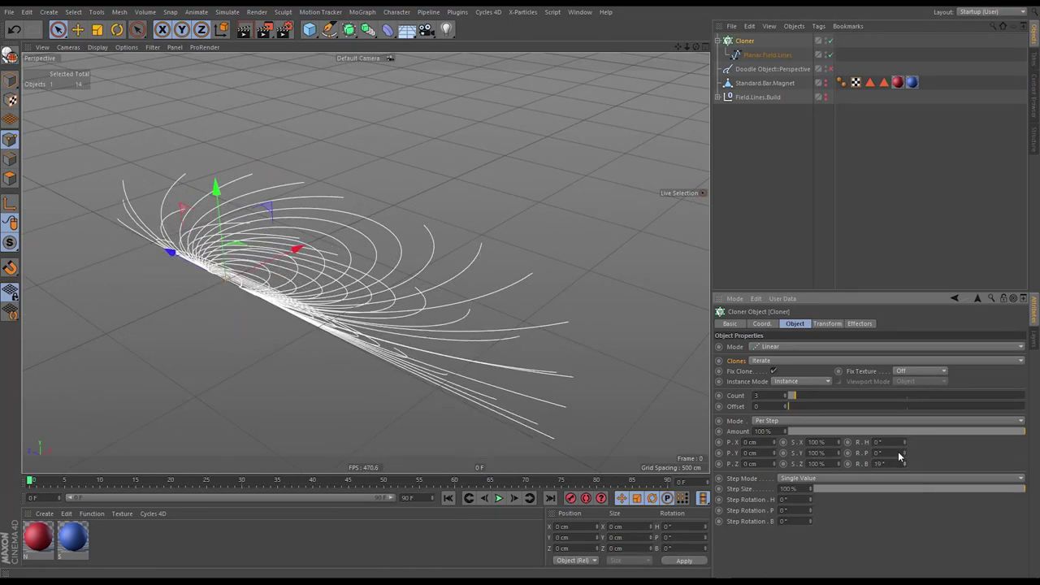
text(5)
key(Return)
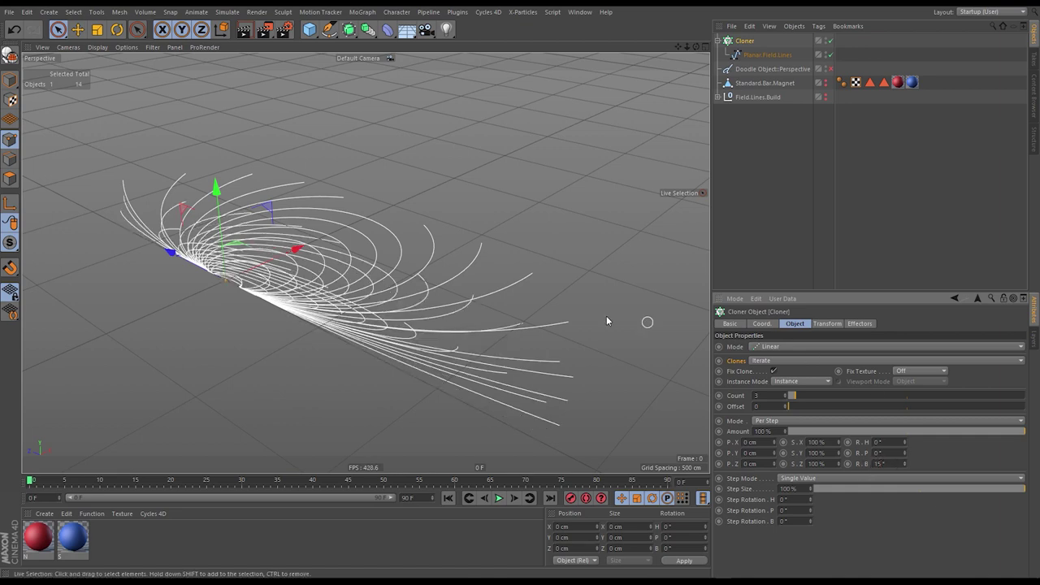
alt+drag(450, 341, 447, 308)
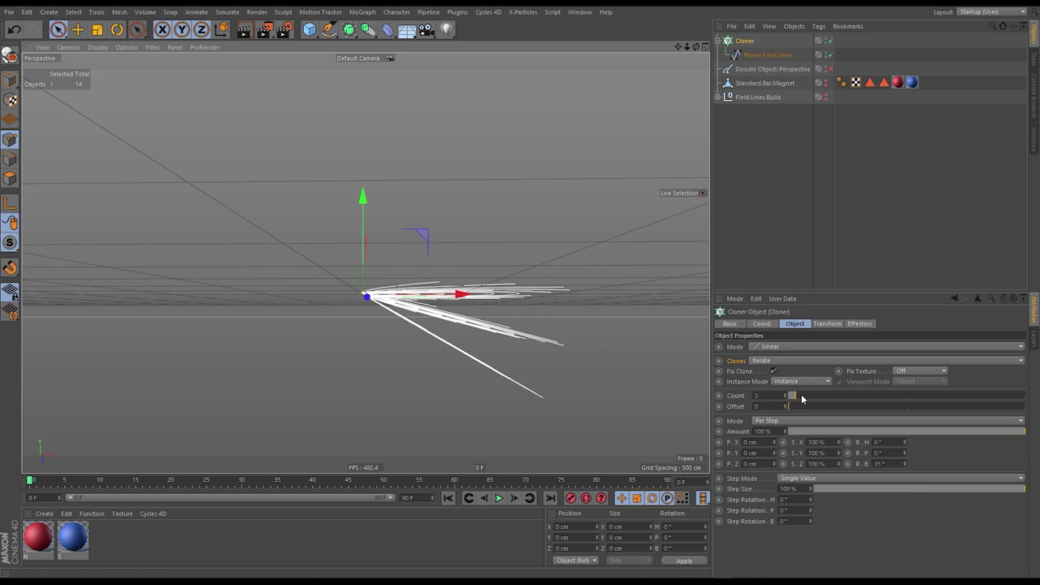
- Set the Cloner count to 24 (360/15) so the 15° steps complete a full circle
click(880, 463)
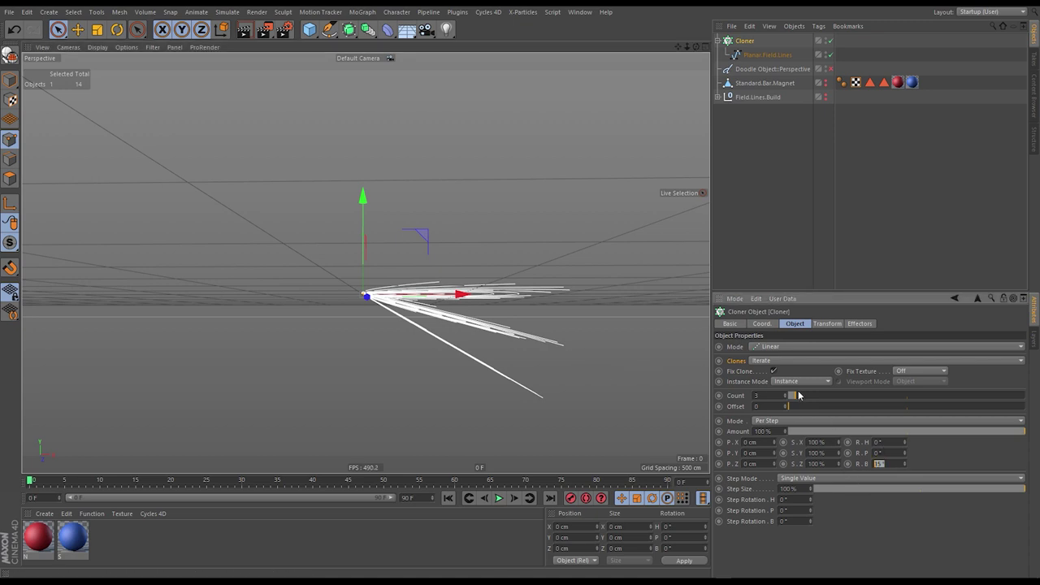
mouse_move(792, 396)
mouse_down()
mouse_move(833, 395)
mouse_move(808, 396)
mouse_up()
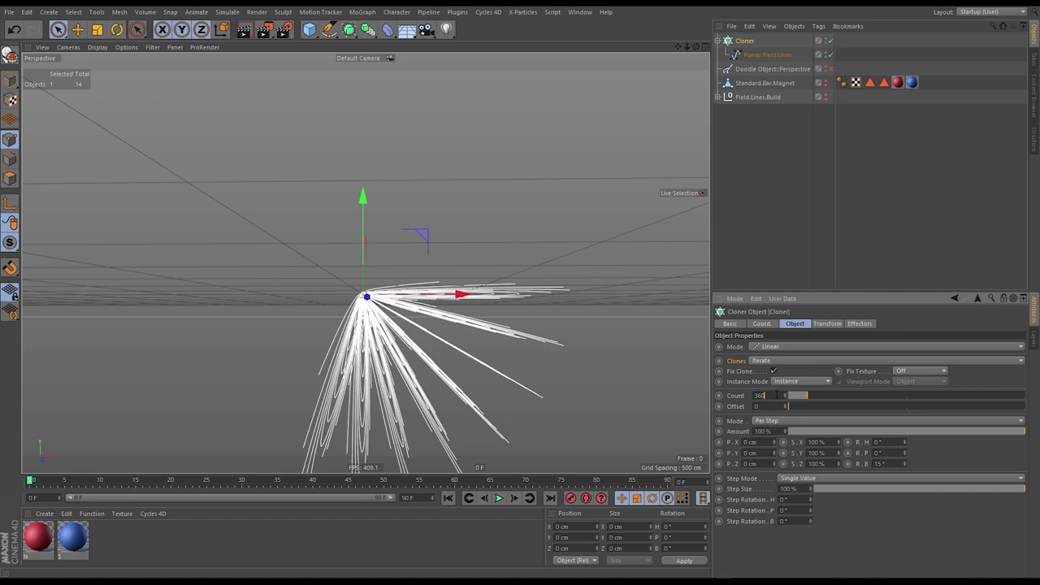
key(Return)
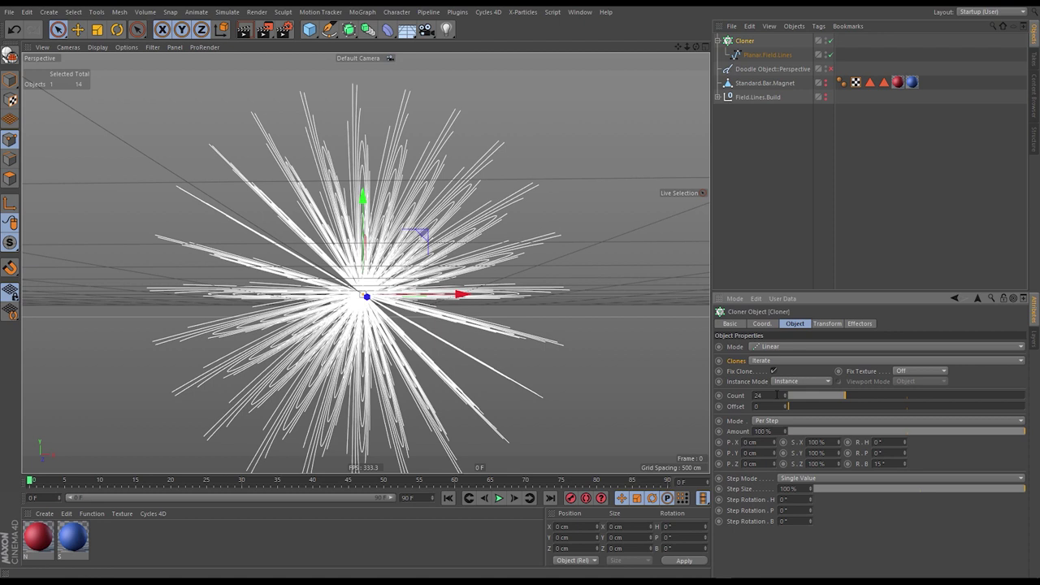
click(785, 398)
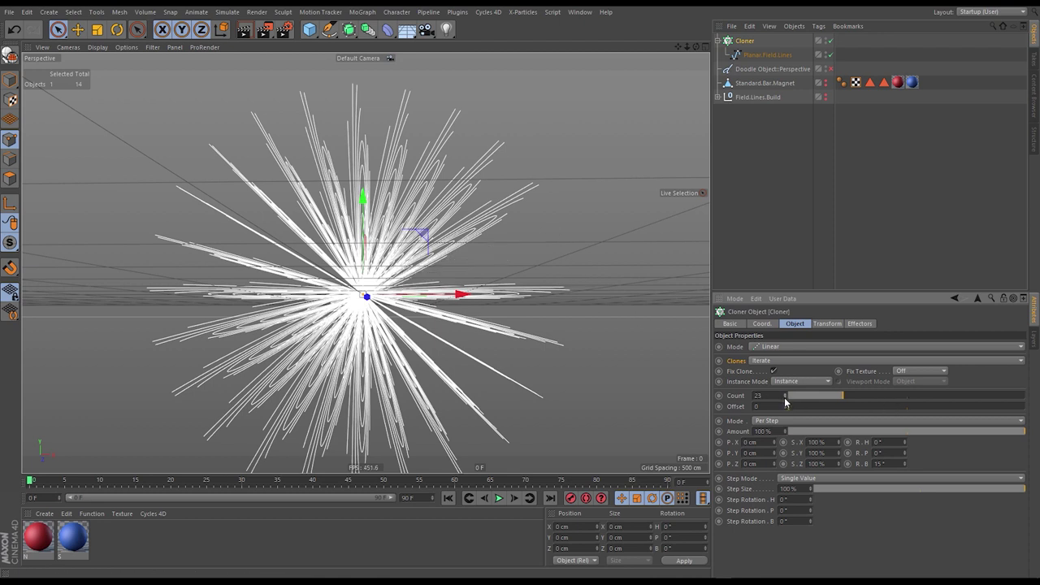
click(785, 395)
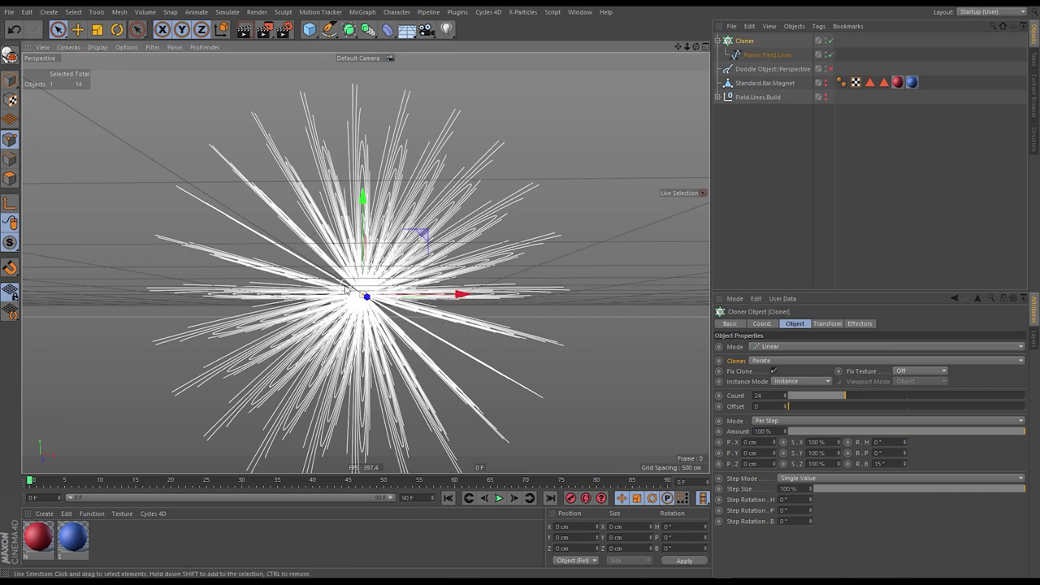
alt+drag(440, 298, 569, 212)
click(592, 189)
mouse_move(367, 294)
alt+mouse_down()
mouse_move(387, 279)
mouse_move(444, 307)
mouse_move(520, 297)
mouse_move(439, 269)
mouse_move(583, 275)
mouse_move(431, 313)
mouse_move(390, 230)
mouse_move(326, 179)
mouse_move(282, 402)
mouse_move(369, 303)
alt+mouse_up()
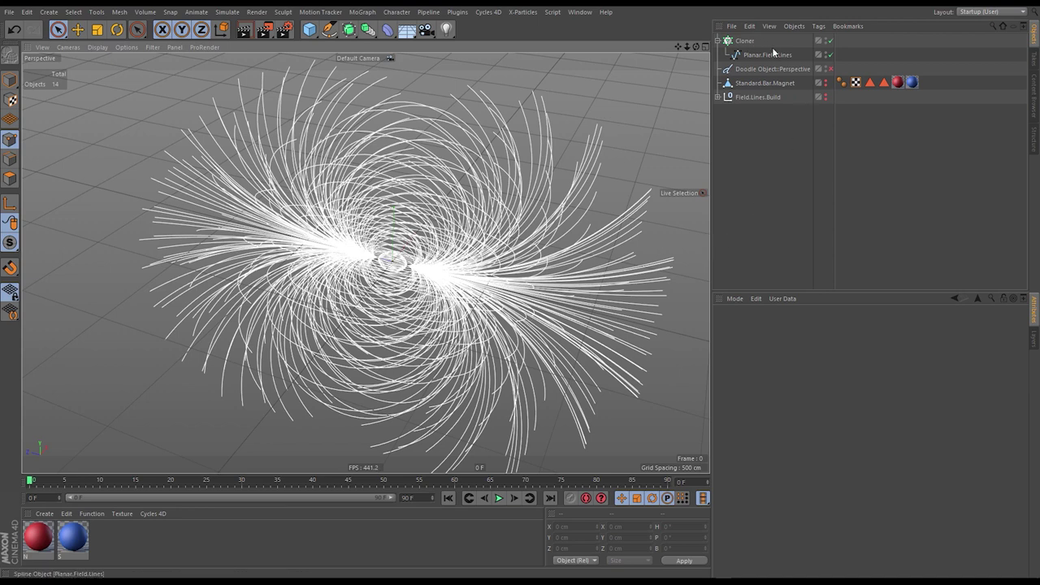
- Rename the Cloner to Field.Lines.Array
click(743, 40)
click(743, 41)
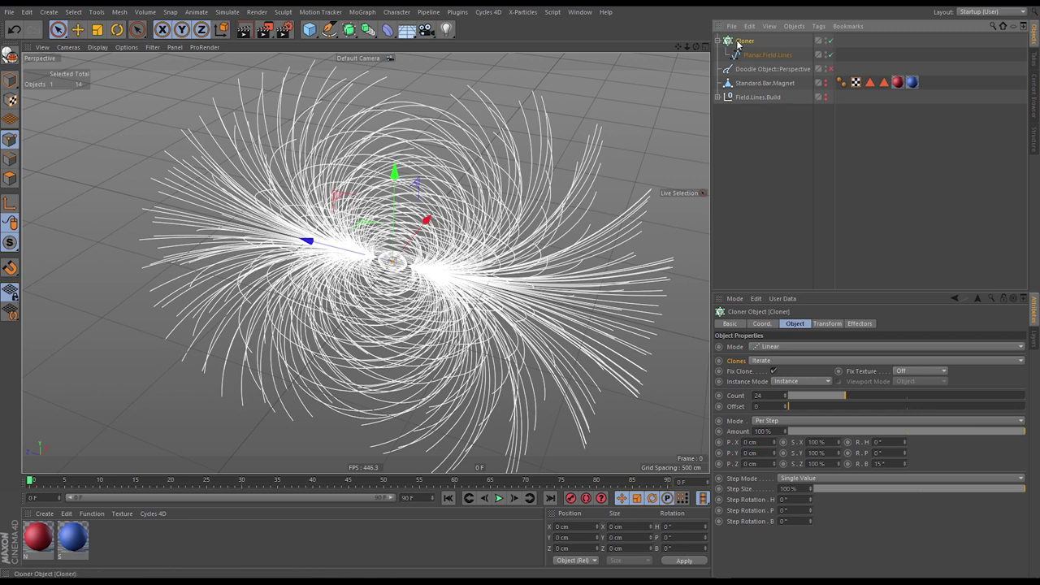
click(718, 97)
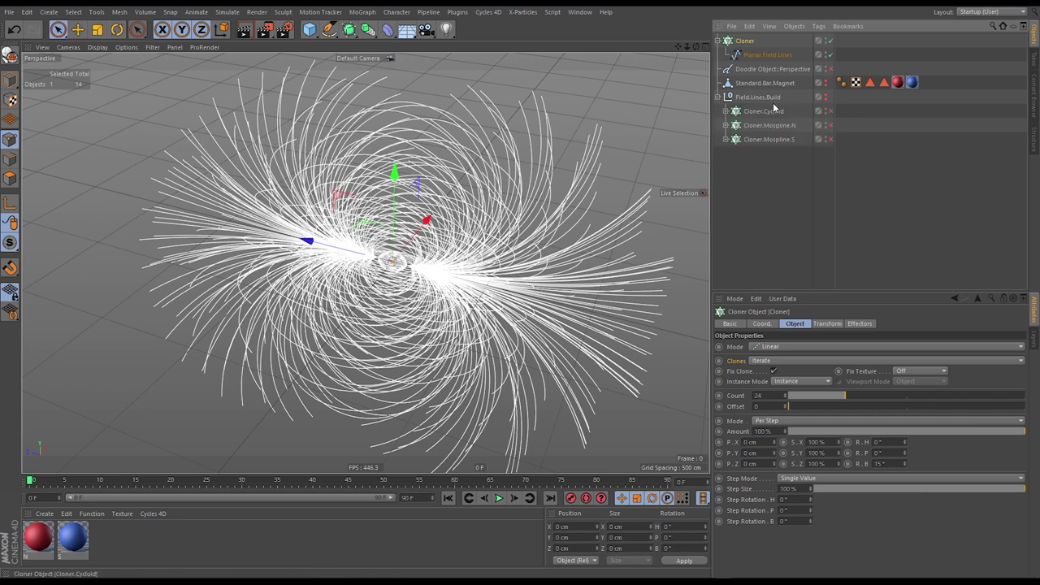
mouse_move(747, 41)
mouse_down()
mouse_move(766, 96)
mouse_move(750, 41)
mouse_up()
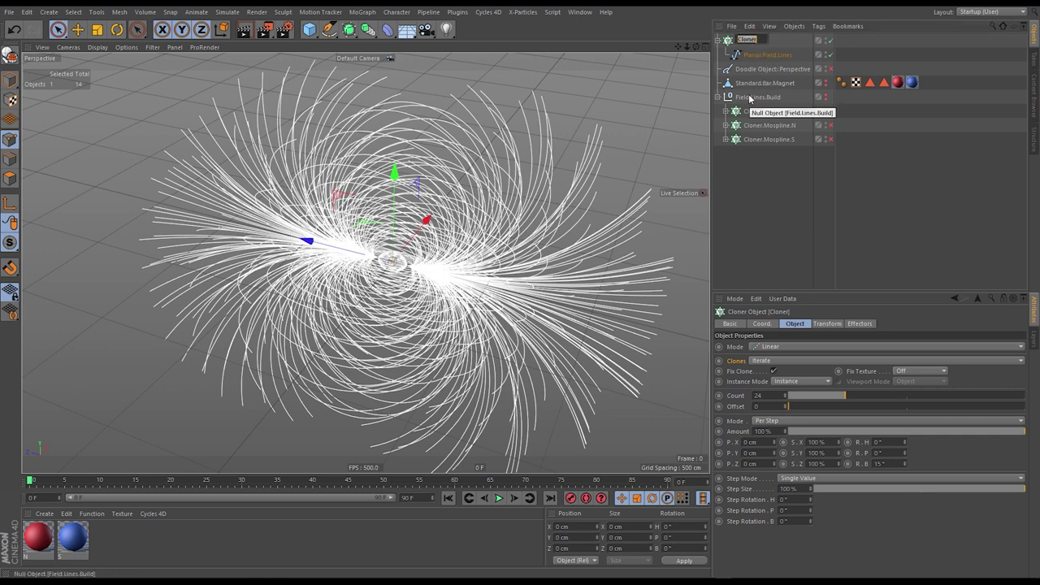
text(A)
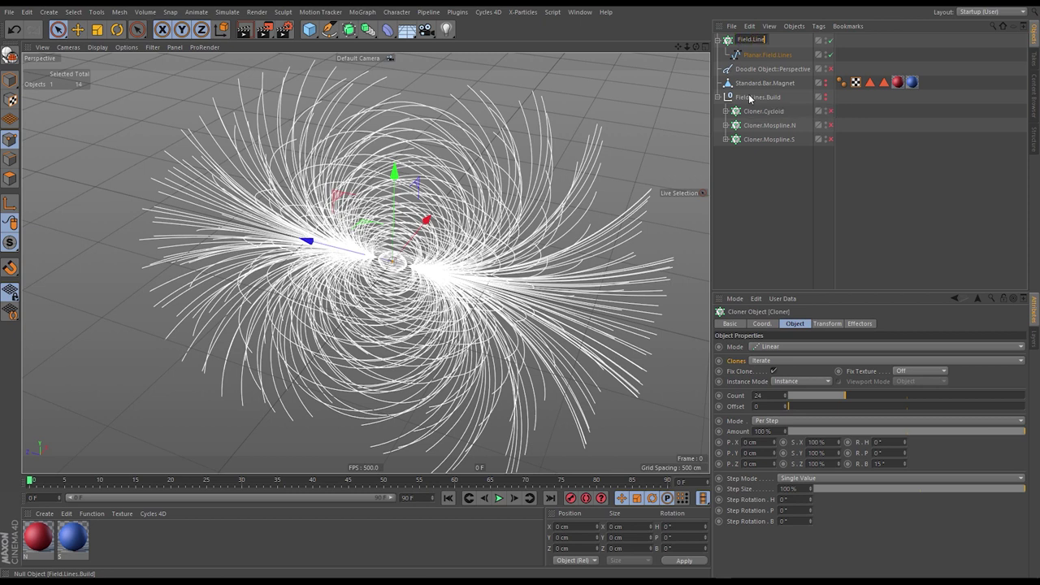
text(ield.Lines.Array)
key(Return)
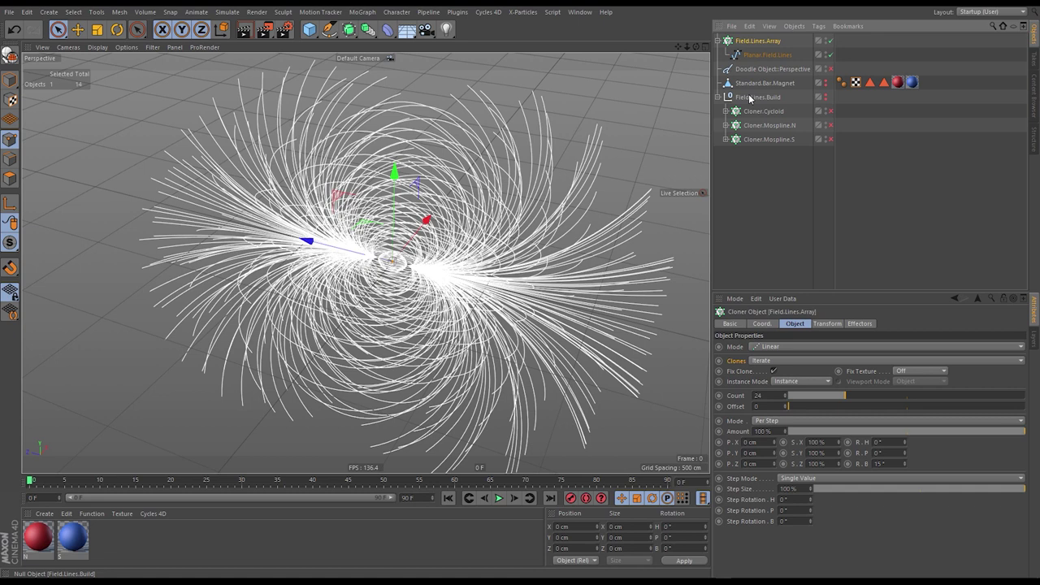
- Store a disabled copy of Field.Lines.Array inside Field.Lines.Build
ctrl+drag(764, 41, 772, 104)
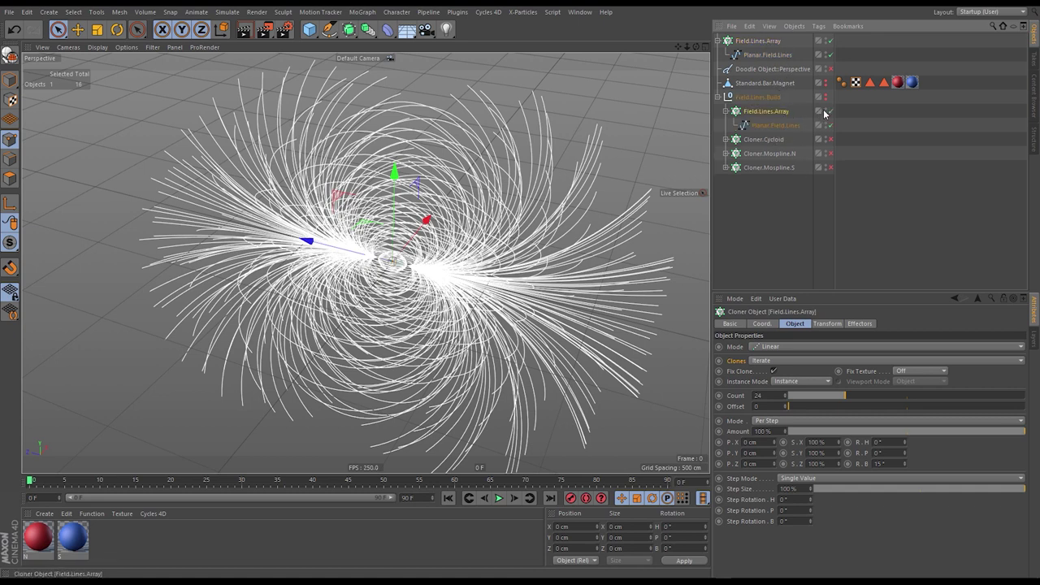
click(829, 111)
click(830, 124)
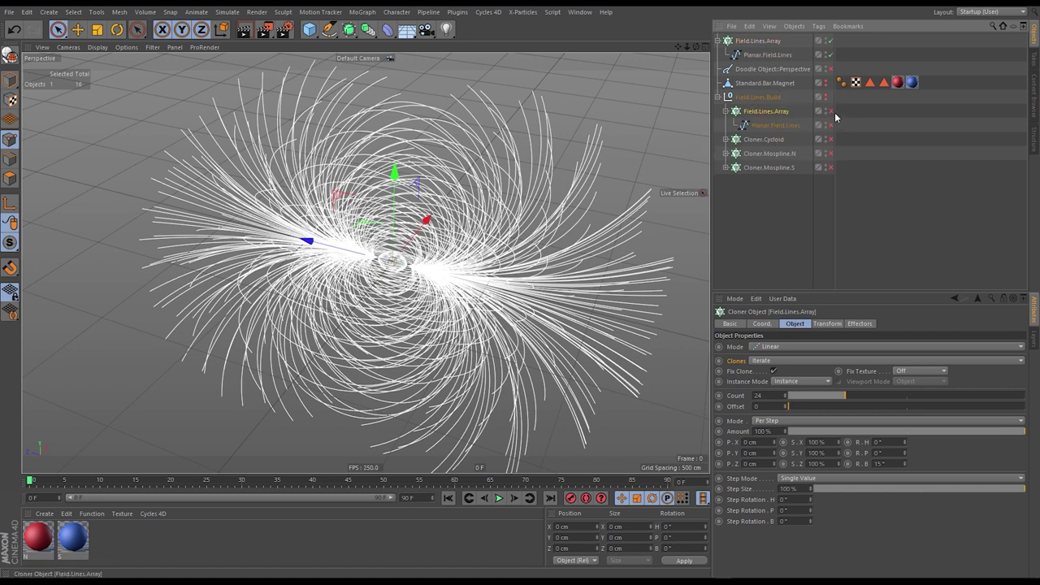
click(719, 97)
- Add a new empty Null object to the scene
click(729, 161)
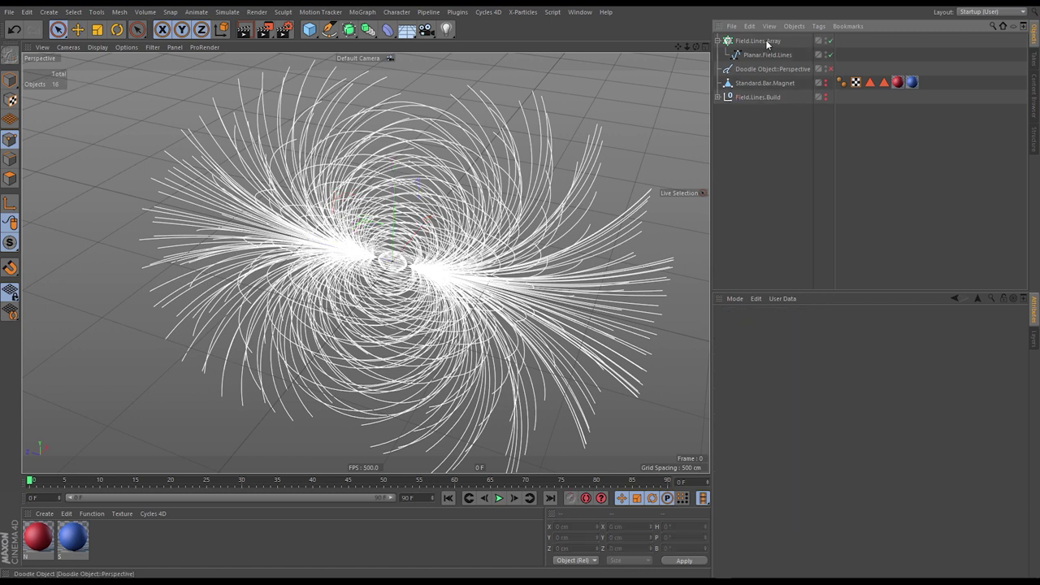
click(765, 40)
click(718, 41)
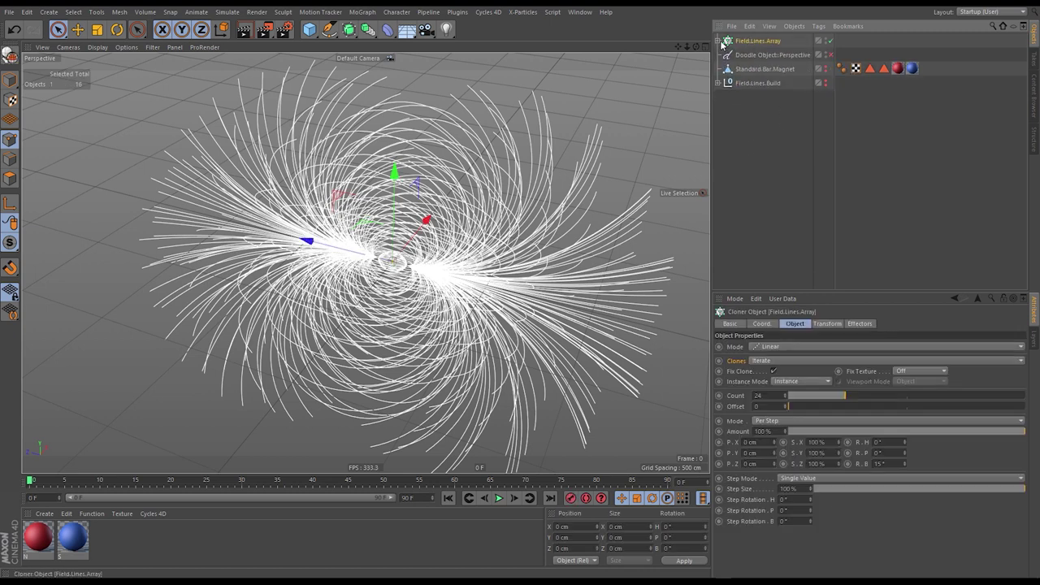
click(718, 41)
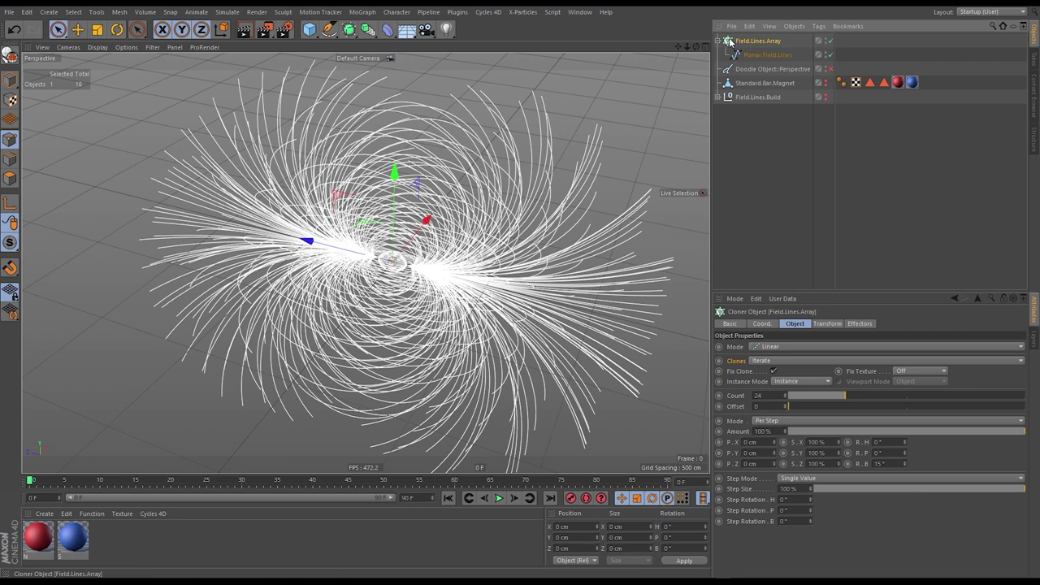
click(11, 56)
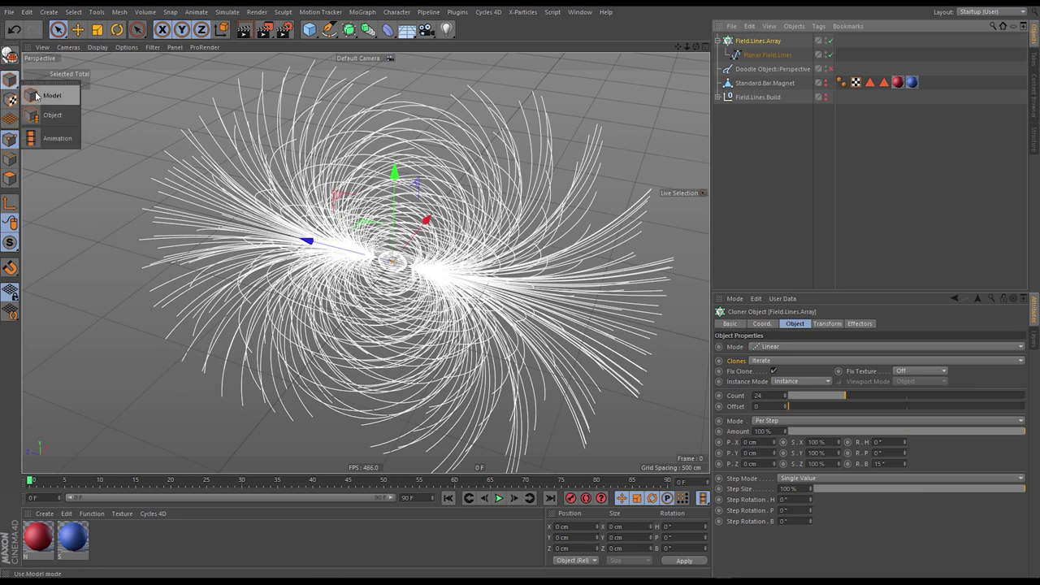
right_click(764, 42)
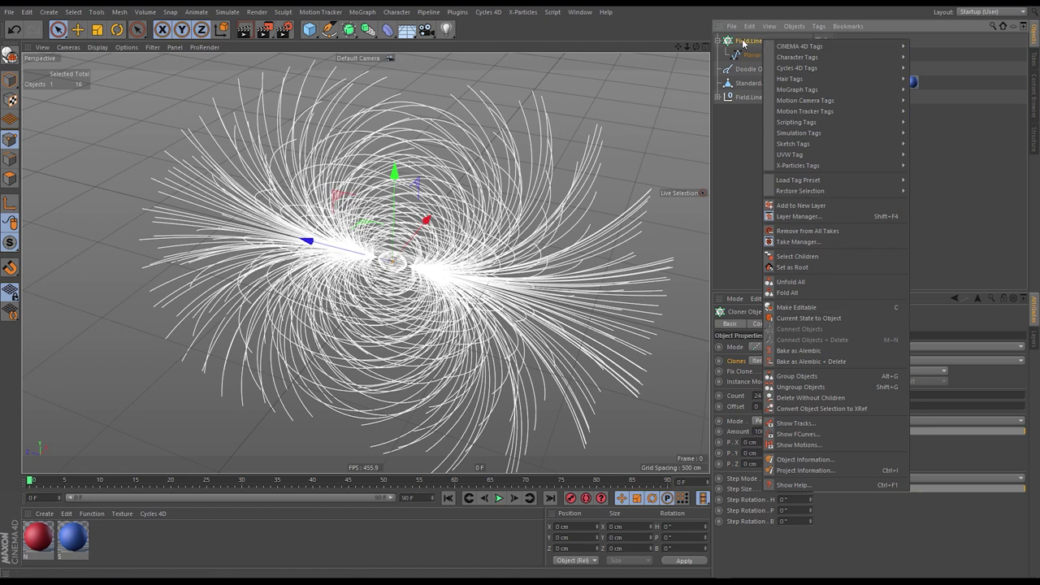
click(736, 121)
click(750, 133)
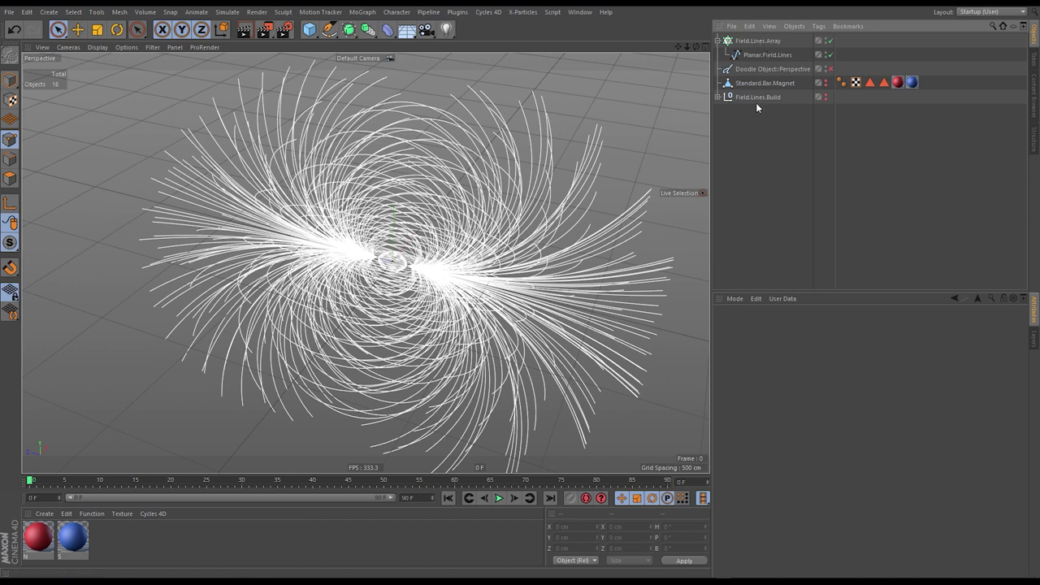
key(alt+g)
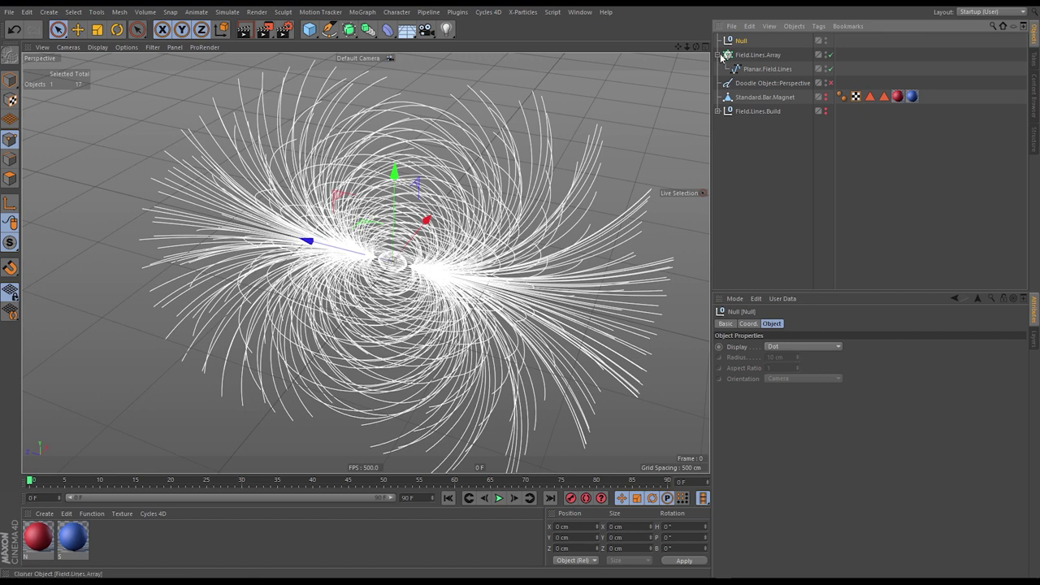
- Merge Field.Lines.Array and the Null into one spline with Connect Objects + Delete
mouse_move(758, 44)
mouse_down()
mouse_move(743, 42)
mouse_move(760, 62)
mouse_up()
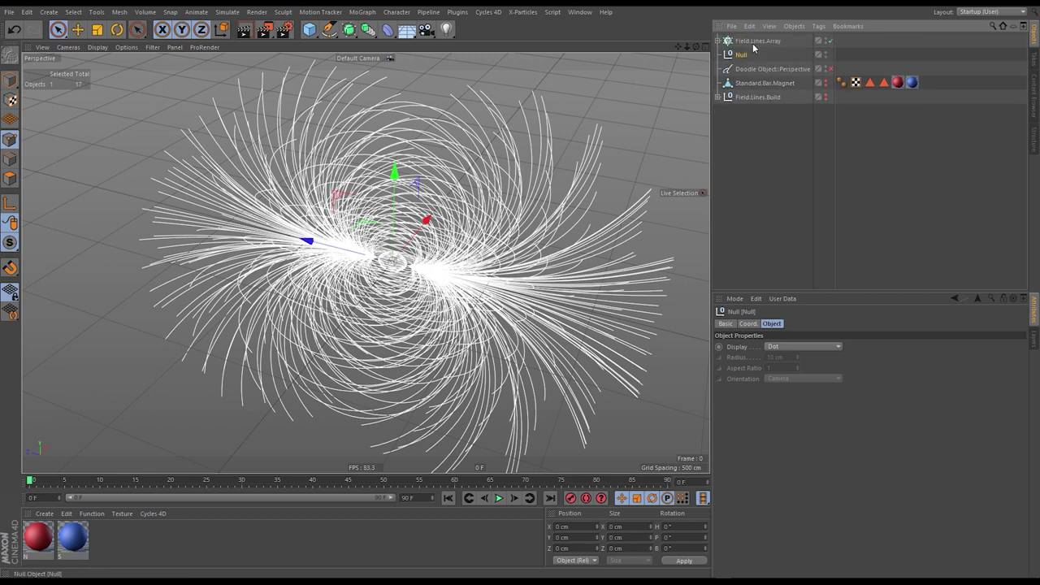
click(752, 41)
ctrl+click(742, 54)
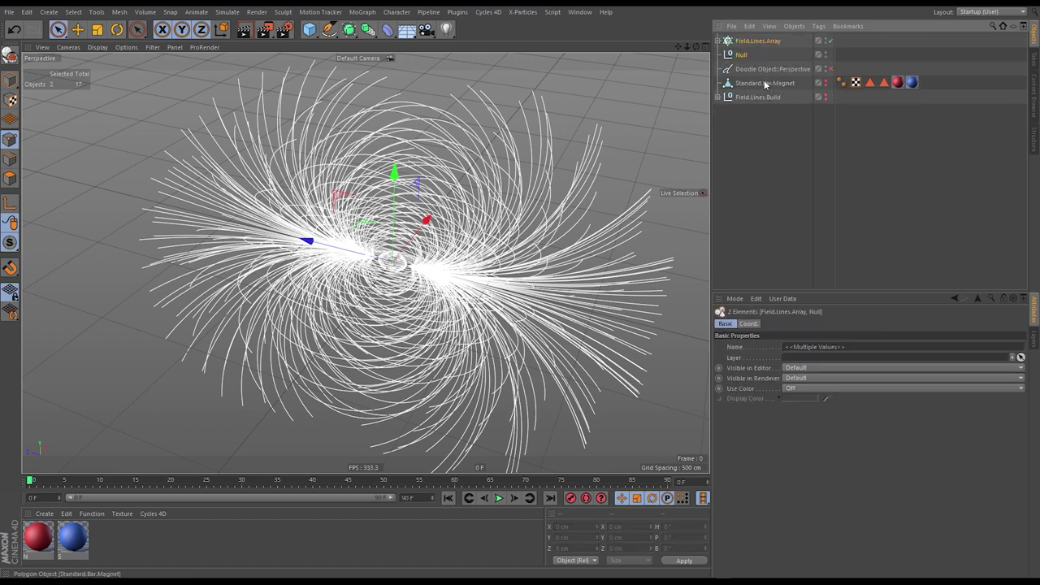
right_click(760, 42)
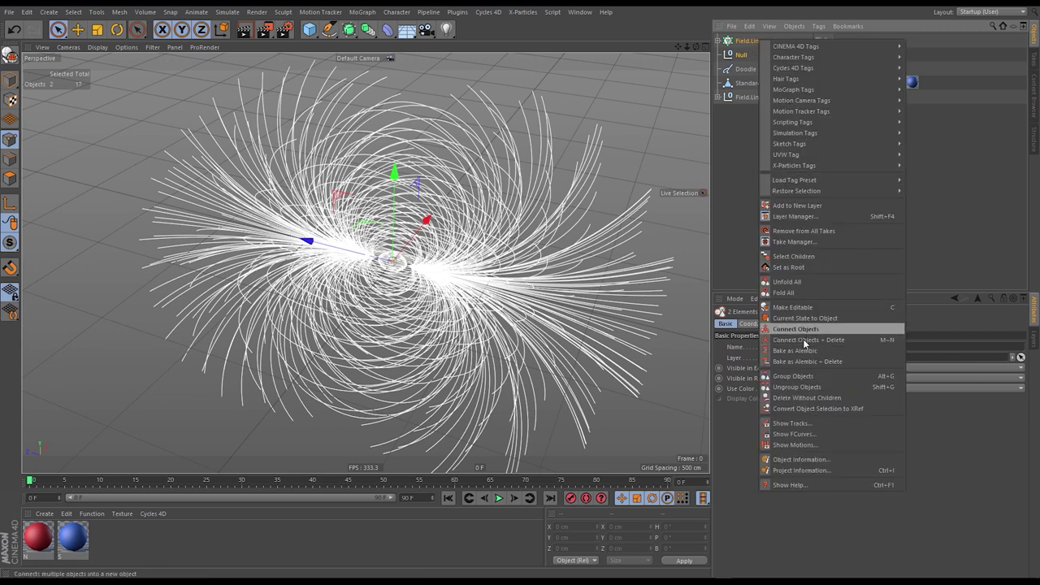
click(833, 341)
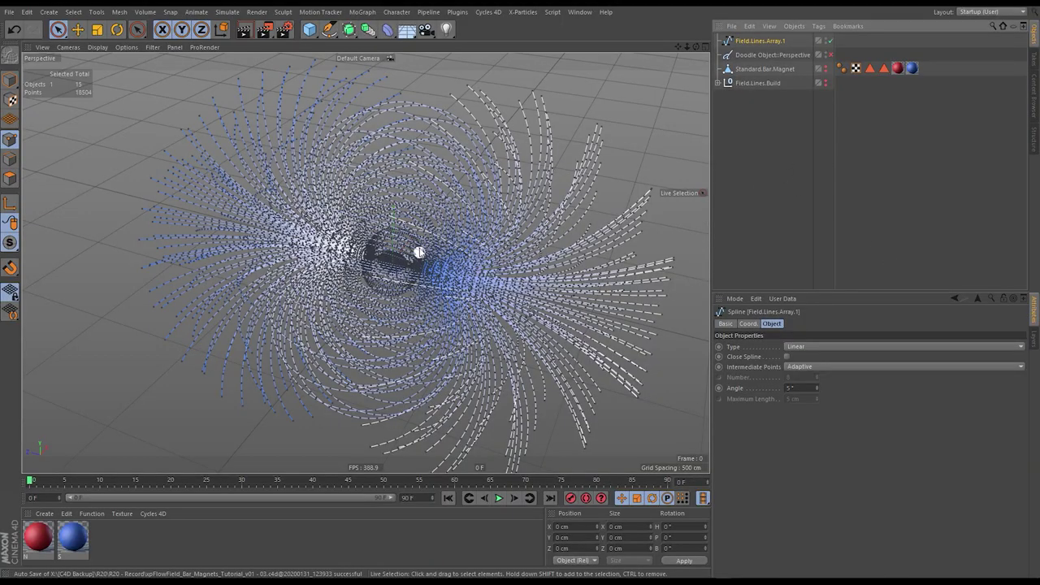
alt+drag(418, 248, 553, 192)
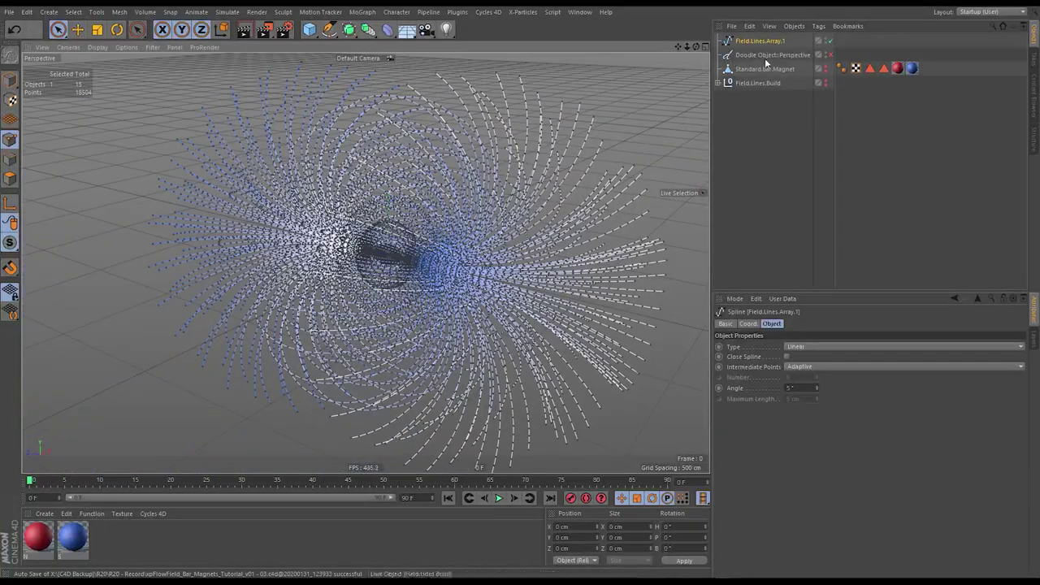
- Rename the merged spline to Field.Lines.Array and hide it in the viewport
double_click(781, 40)
key(BackSpace)
key(Return)
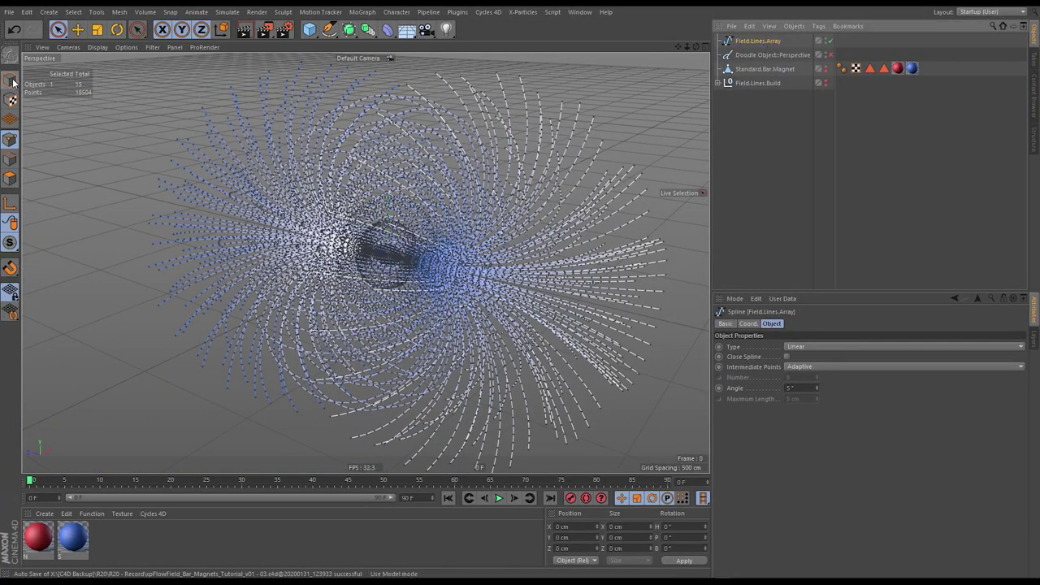
key(Return)
click(826, 40)
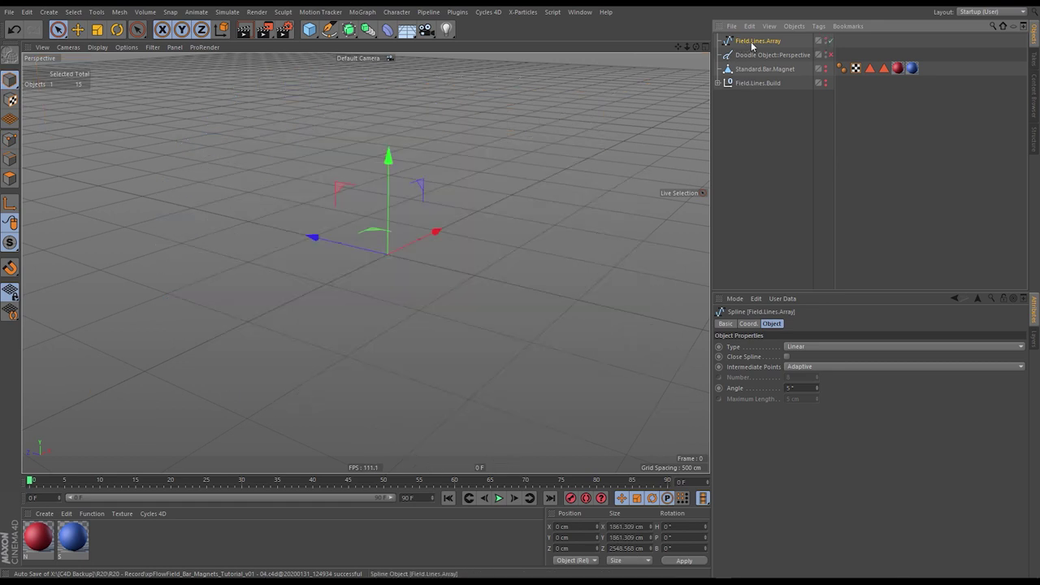
- Add an X-Particles system limited to its own modifiers and deformers, with its emitter disabled
click(524, 12)
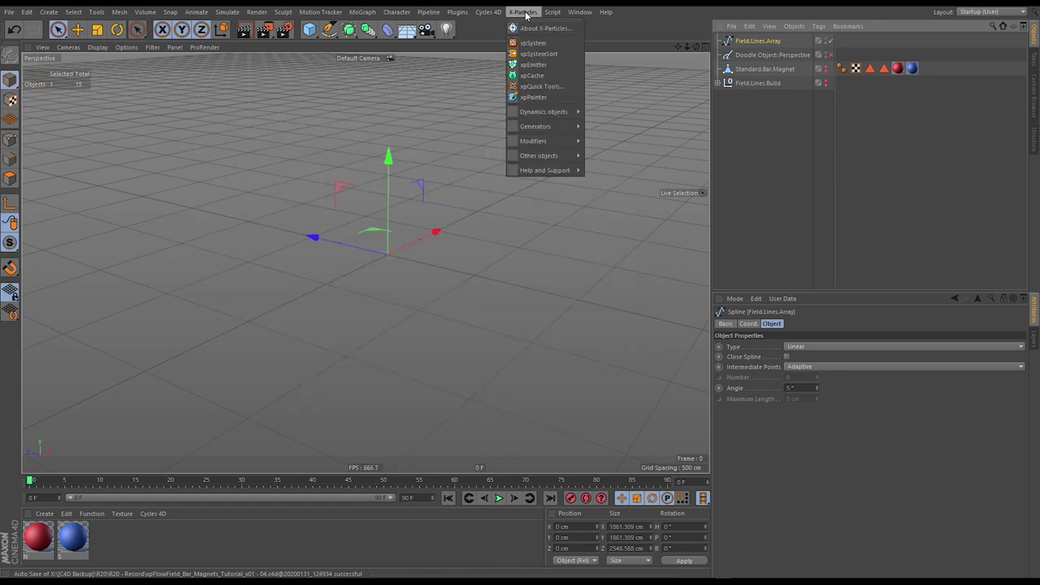
click(553, 43)
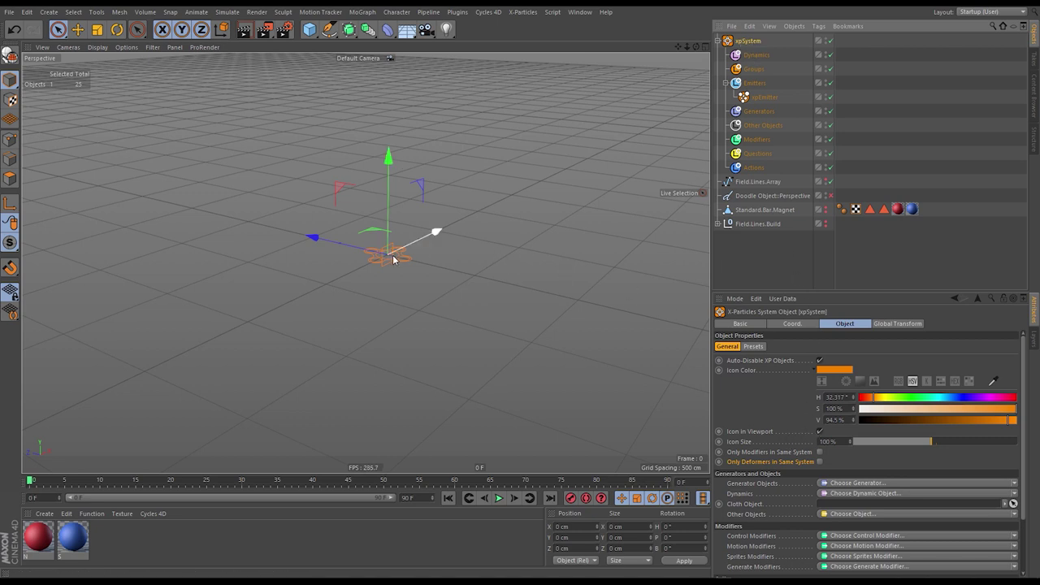
click(819, 432)
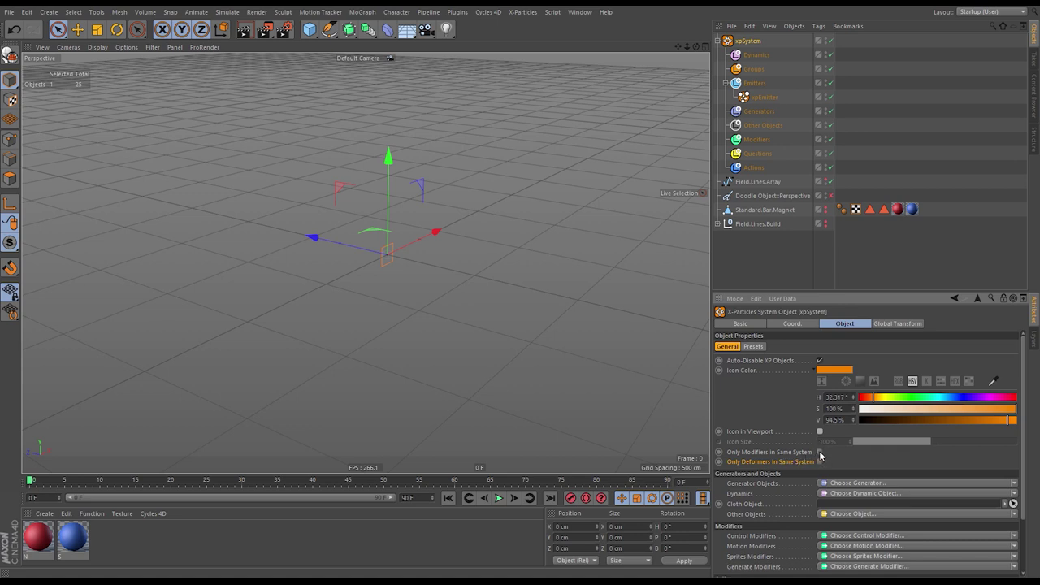
click(819, 452)
click(820, 463)
click(763, 97)
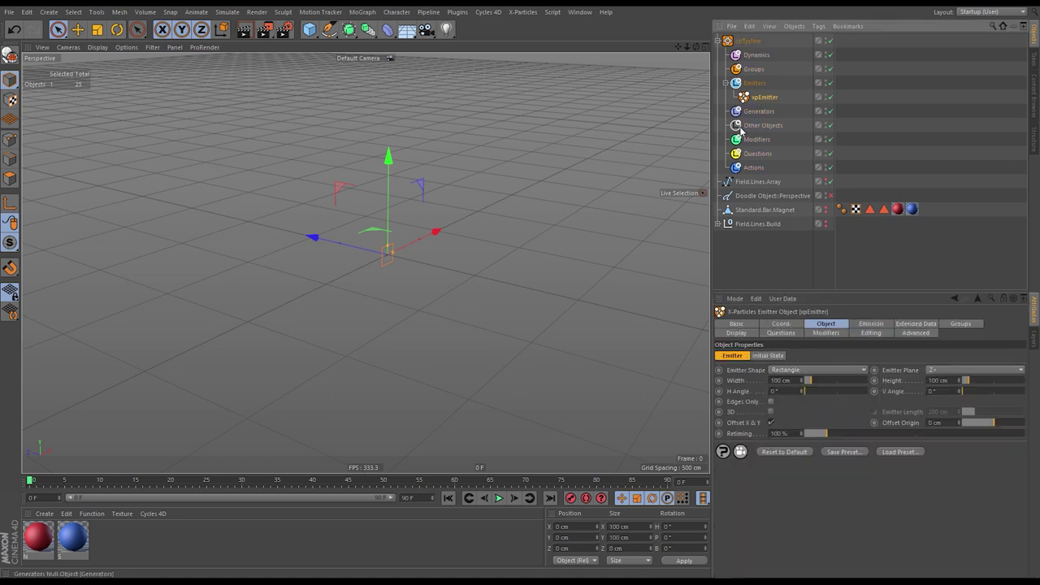
click(830, 97)
- Add an xpFlowField to the system's Dynamics folder
click(756, 56)
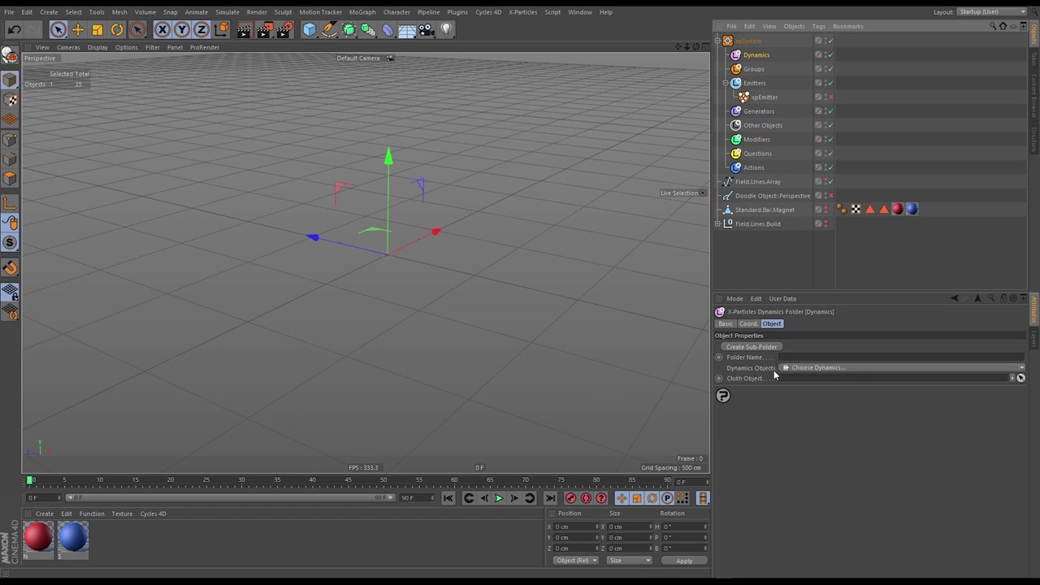
click(1023, 368)
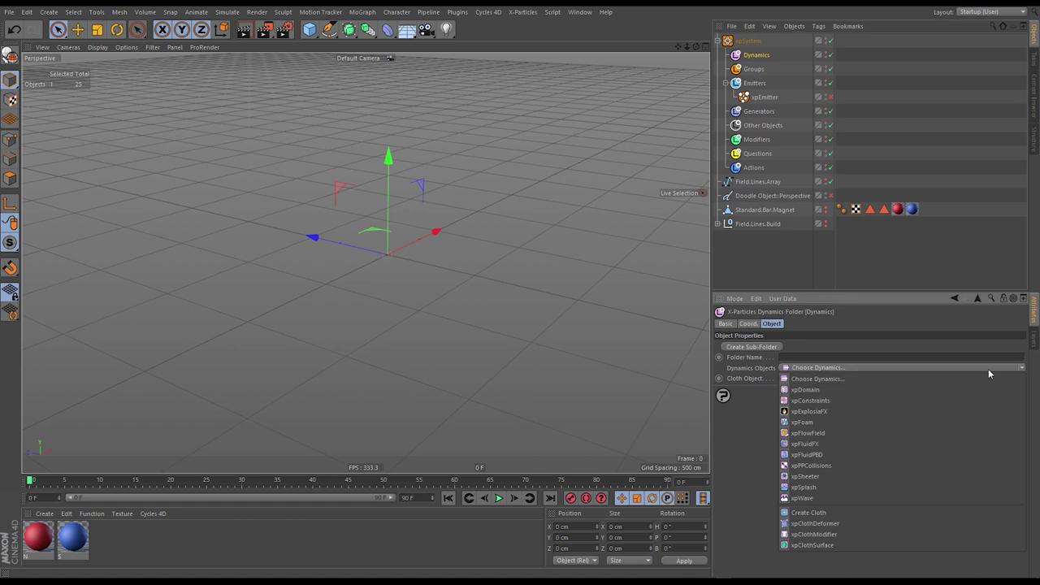
click(822, 435)
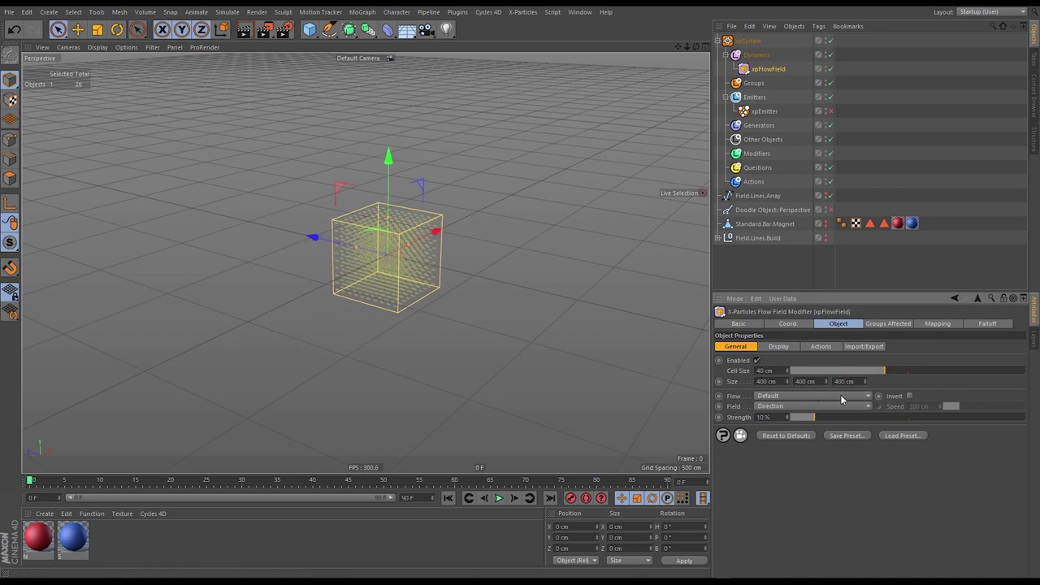
- Make the flow field flow Along Spline, guided by Field.Lines.Array
click(868, 399)
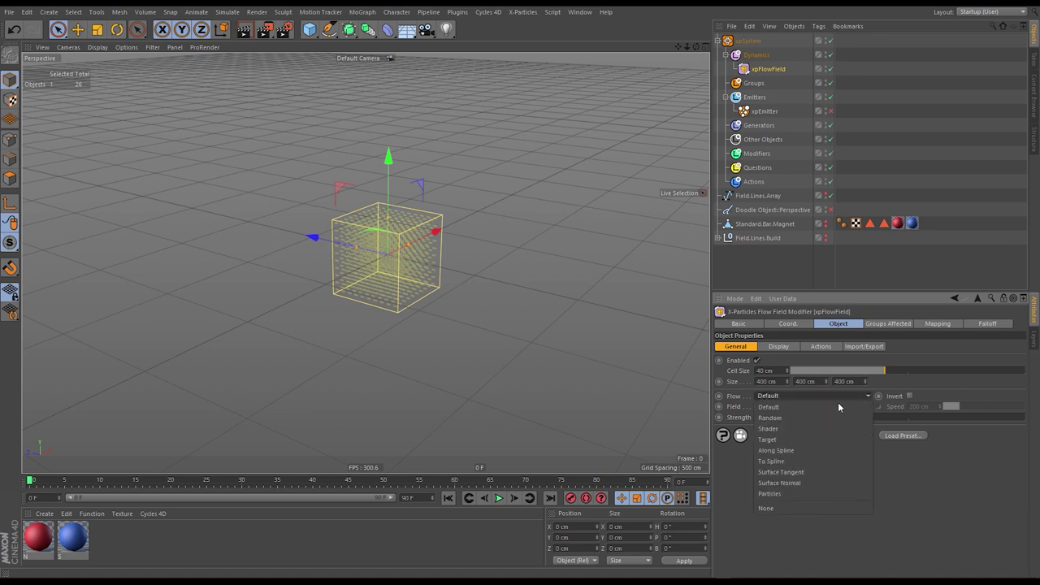
click(791, 458)
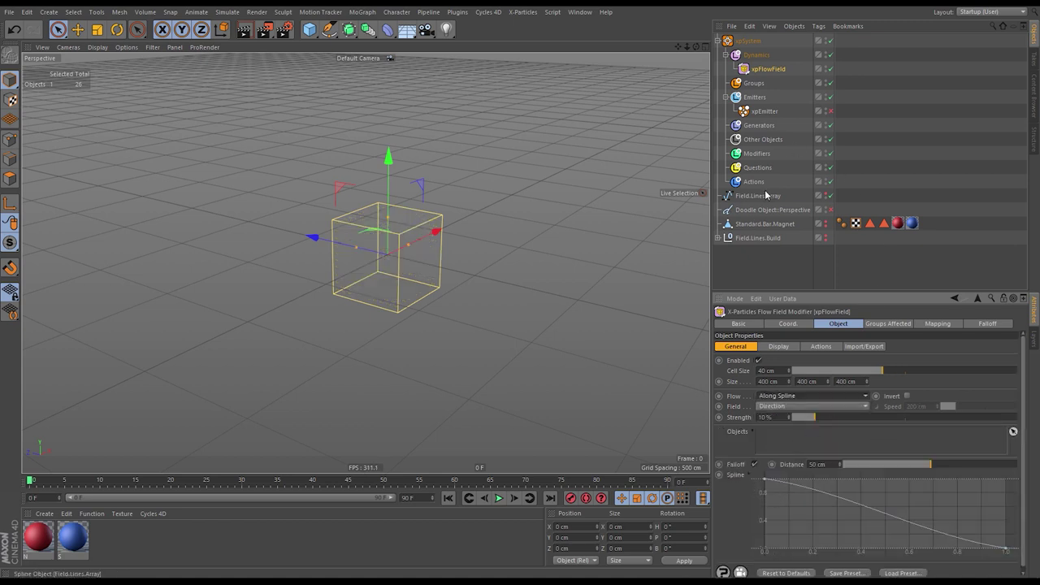
drag(767, 196, 785, 443)
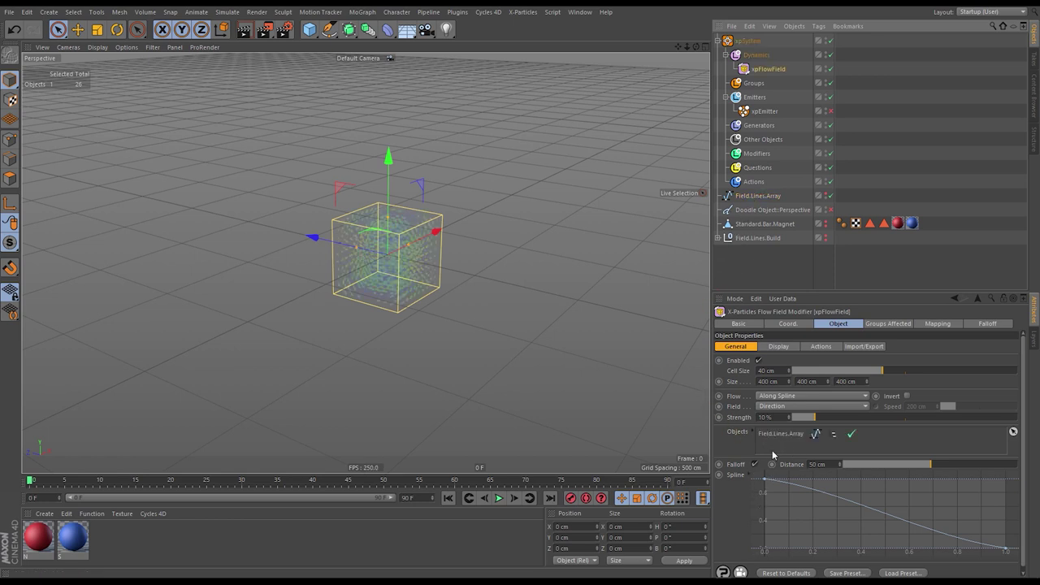
scroll(569, 229, up, 8)
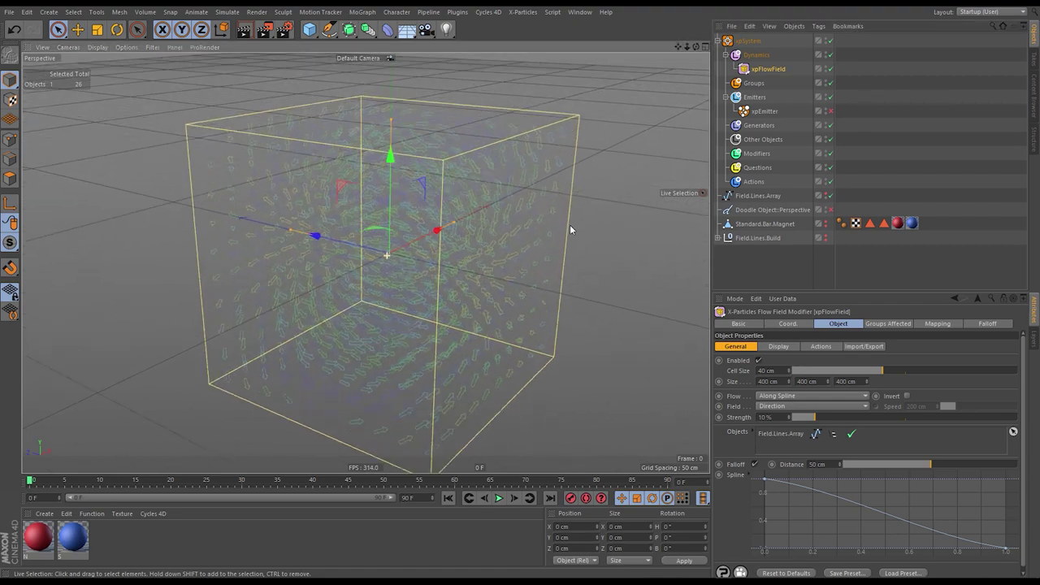
alt+drag(569, 224, 397, 255)
scroll(399, 260, down, 4)
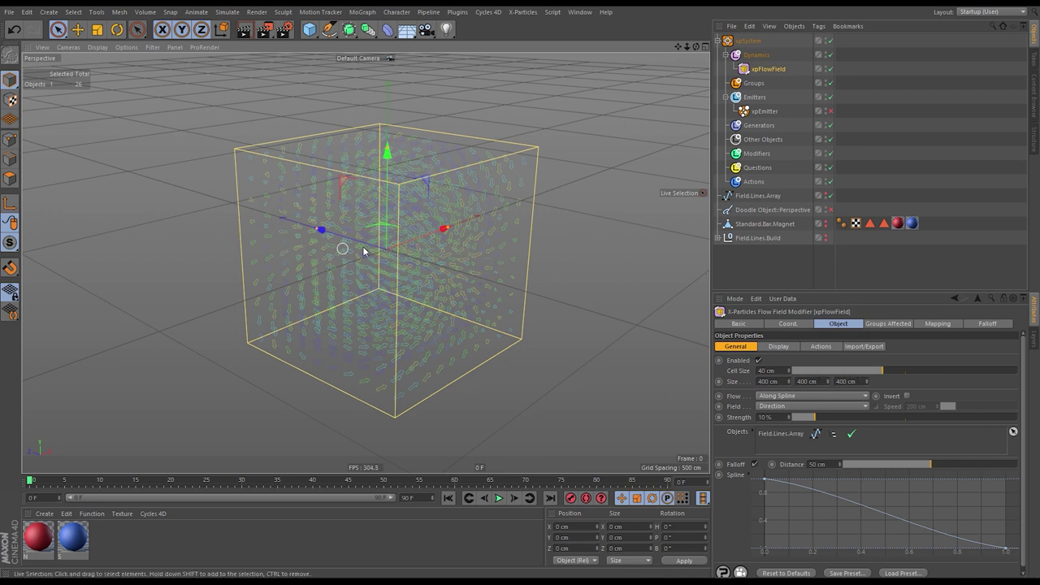
- Set the flow field's Size Y to 20 cm and unhide the bar magnet
click(806, 381)
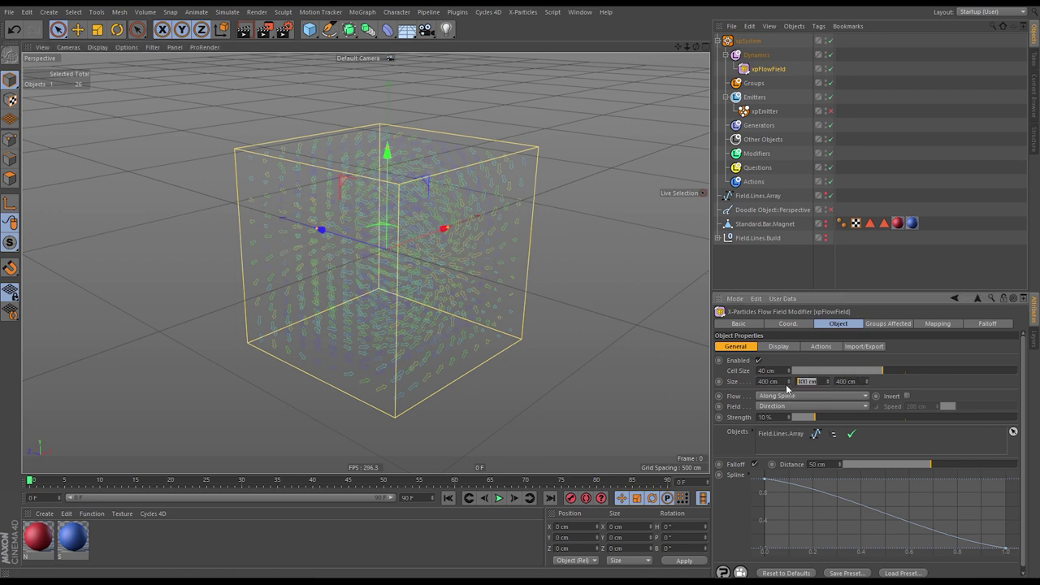
text(20)
key(Return)
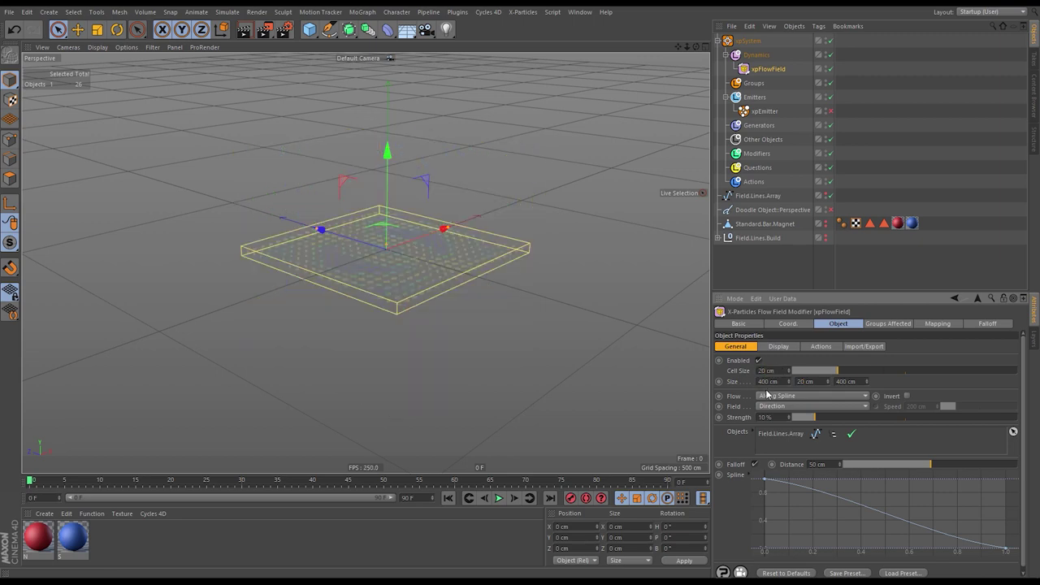
alt+drag(385, 262, 379, 204)
click(826, 223)
click(375, 243)
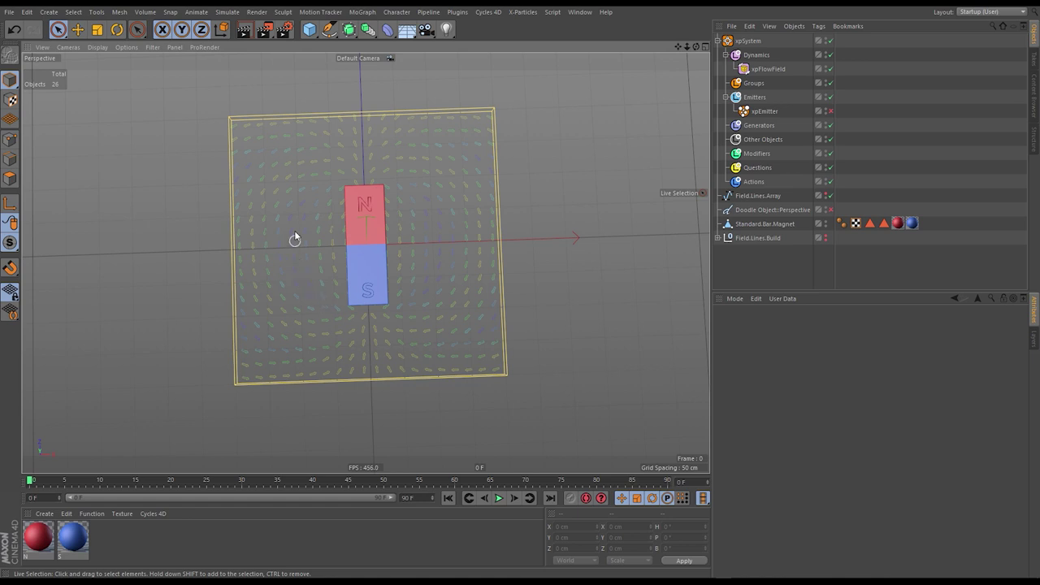
- Turn off the flow field's Falloff and stretch its box along X and Z
click(772, 69)
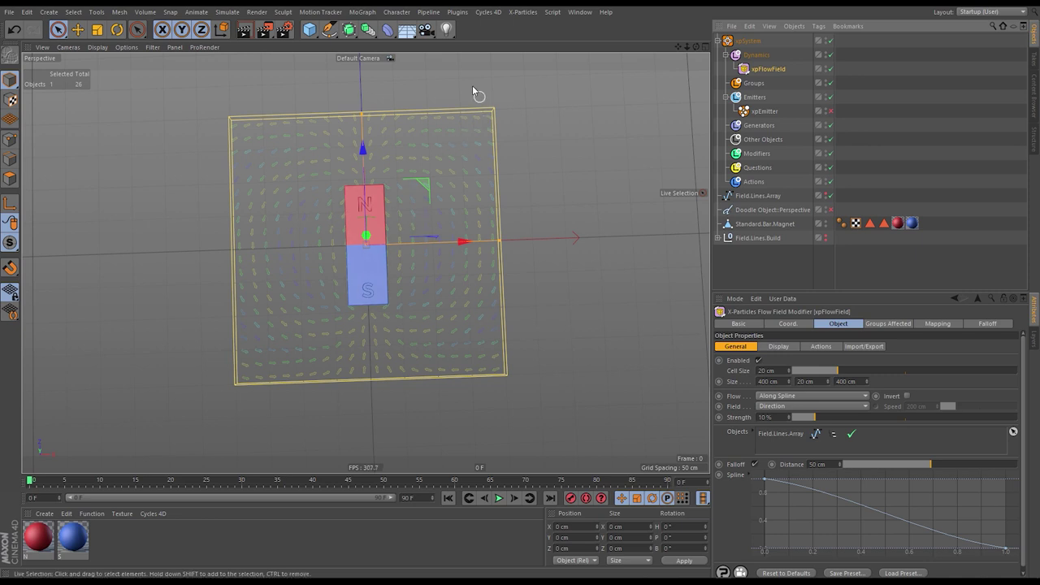
click(754, 464)
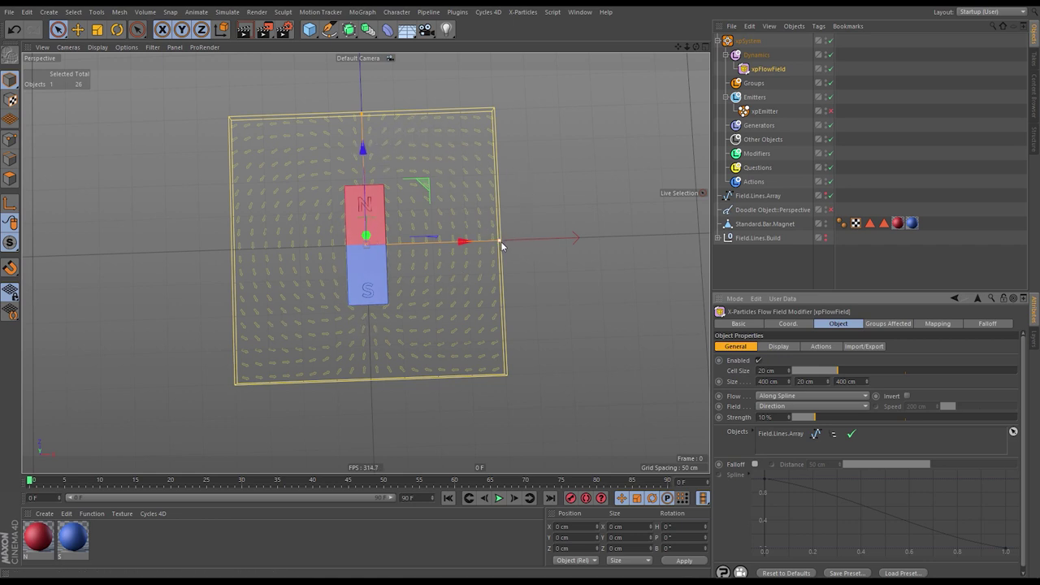
drag(501, 242, 718, 241)
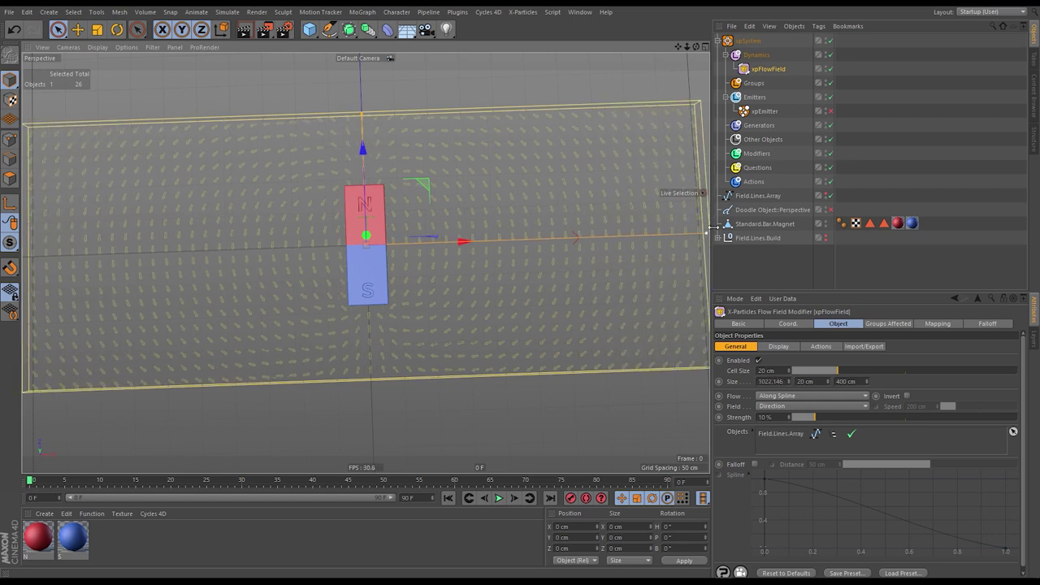
drag(362, 114, 360, 56)
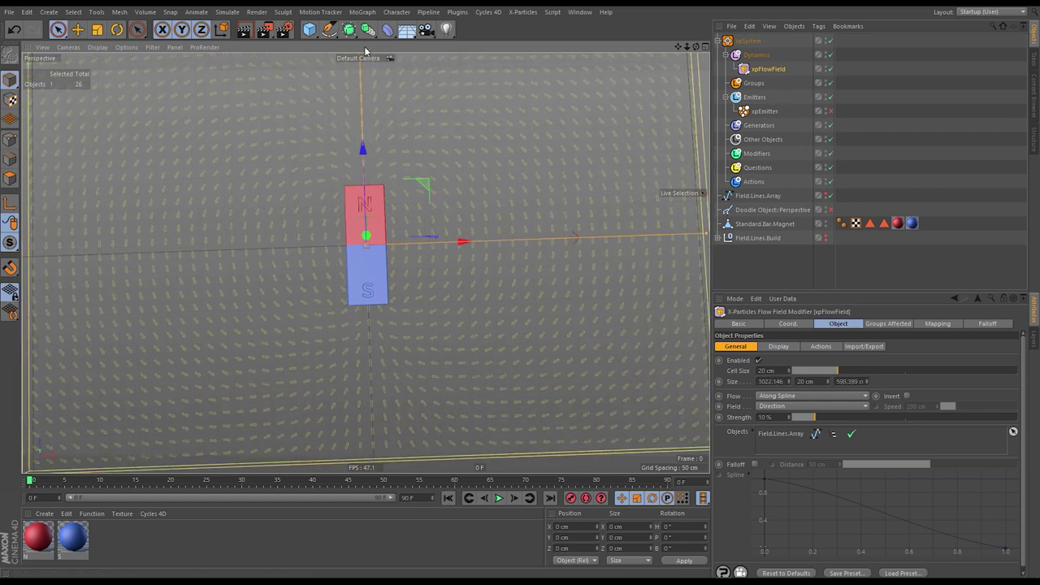
scroll(420, 133, down, 5)
drag(341, 167, 366, 74)
scroll(409, 175, down, 2)
alt+middle_drag(409, 175, 391, 154)
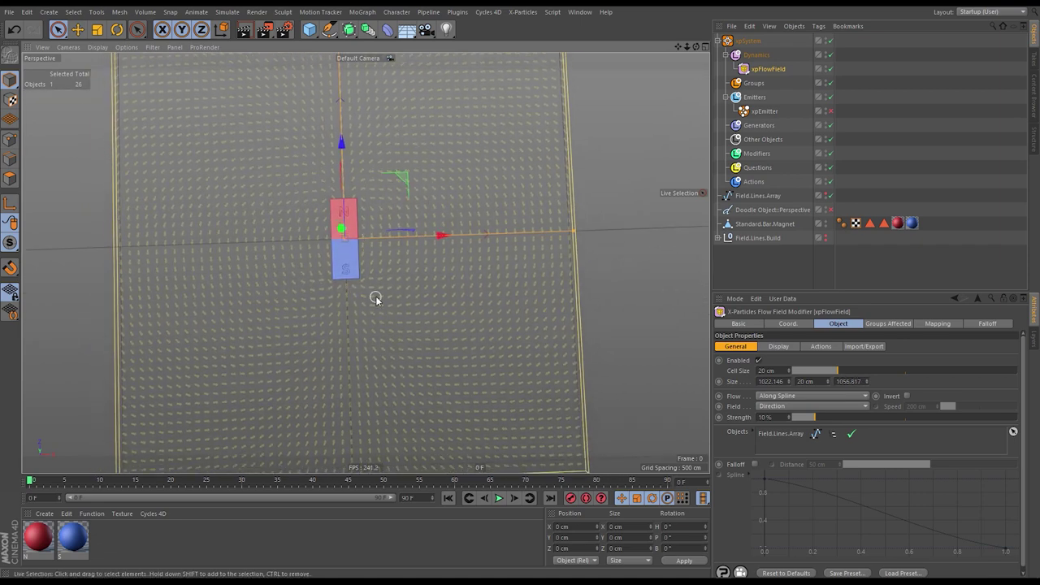
scroll(406, 216, down, 3)
- Fit the box to about 564 × 717 cm around the field lines
drag(376, 107, 367, 166)
drag(542, 290, 461, 171)
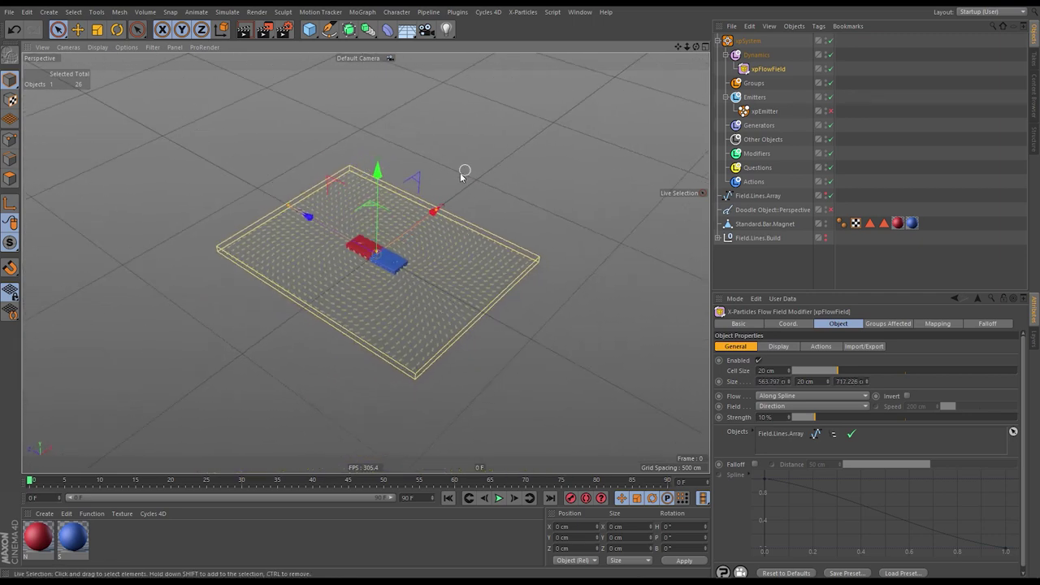
click(826, 195)
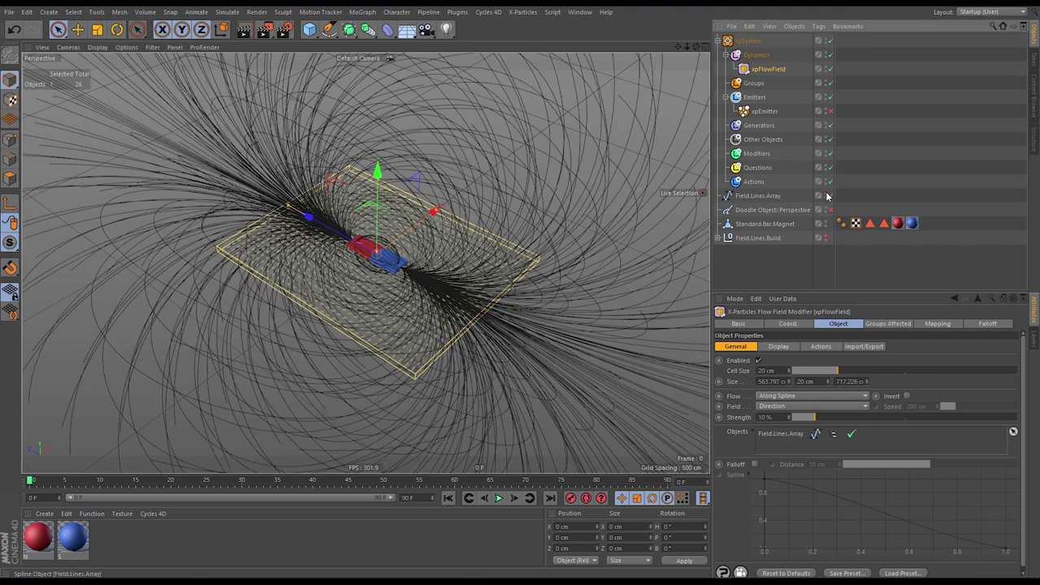
scroll(675, 163, down, 6)
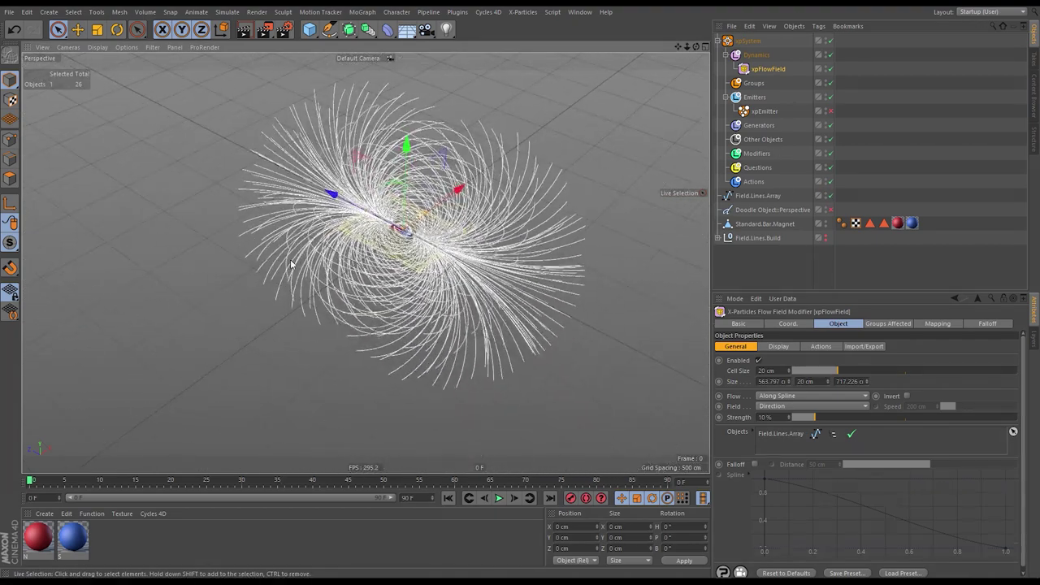
click(826, 195)
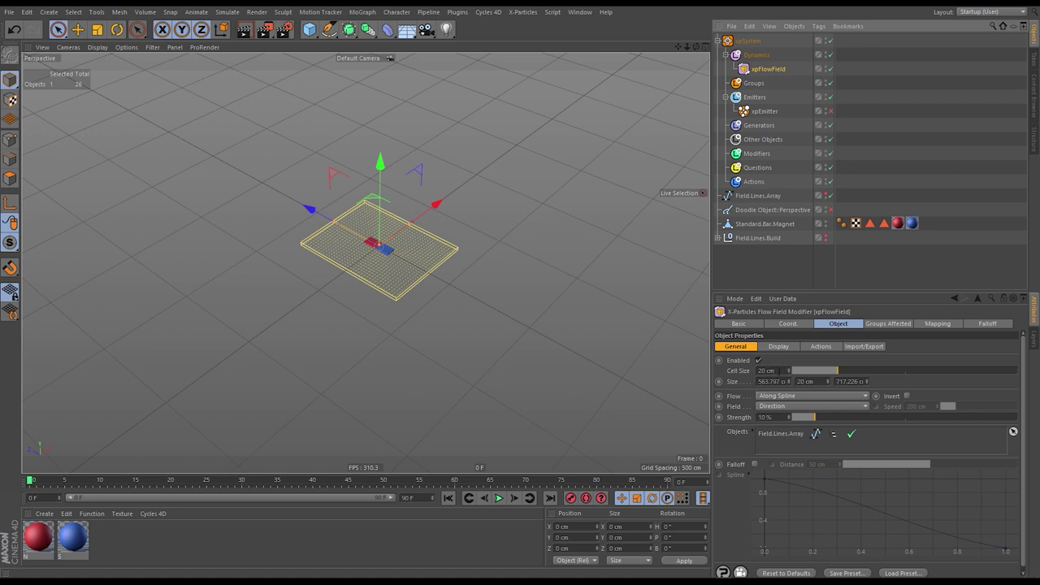
- Set the flow field's Cell Size to 100 cm and its size to 1500 × 1500 × 2000 cm
drag(904, 371, 1018, 372)
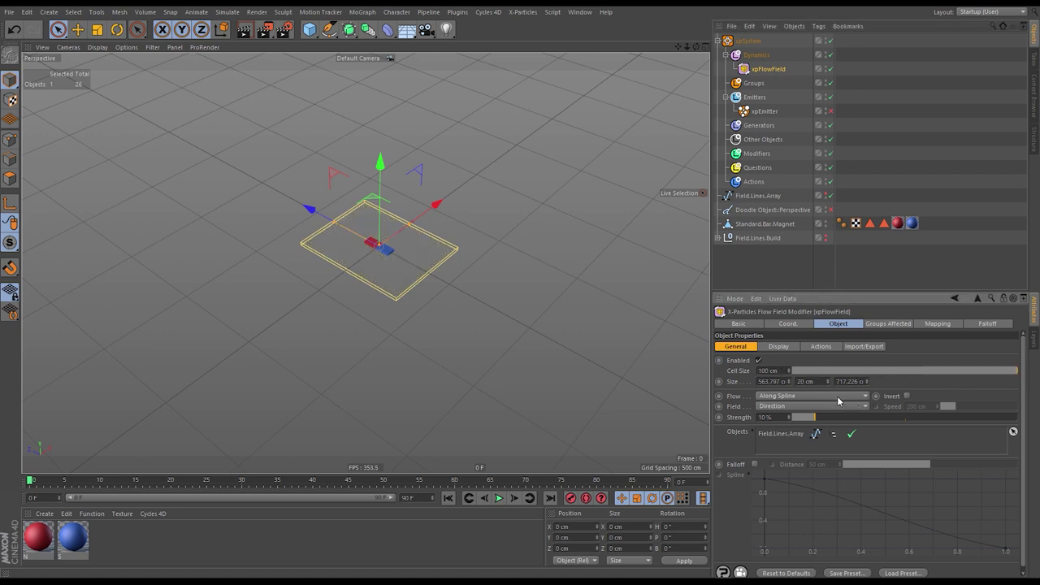
double_click(773, 381)
text(1500)
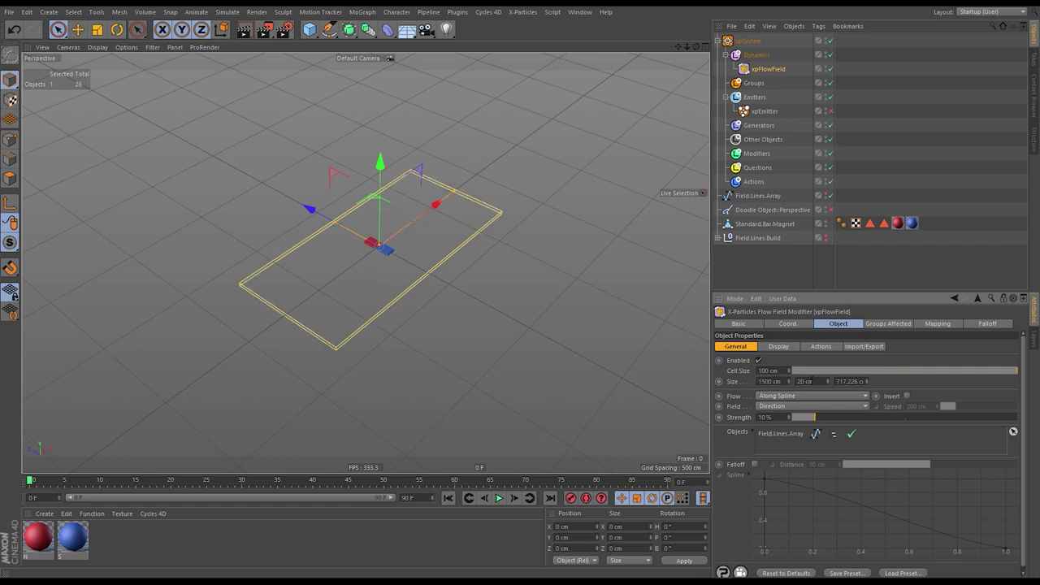
key(Return)
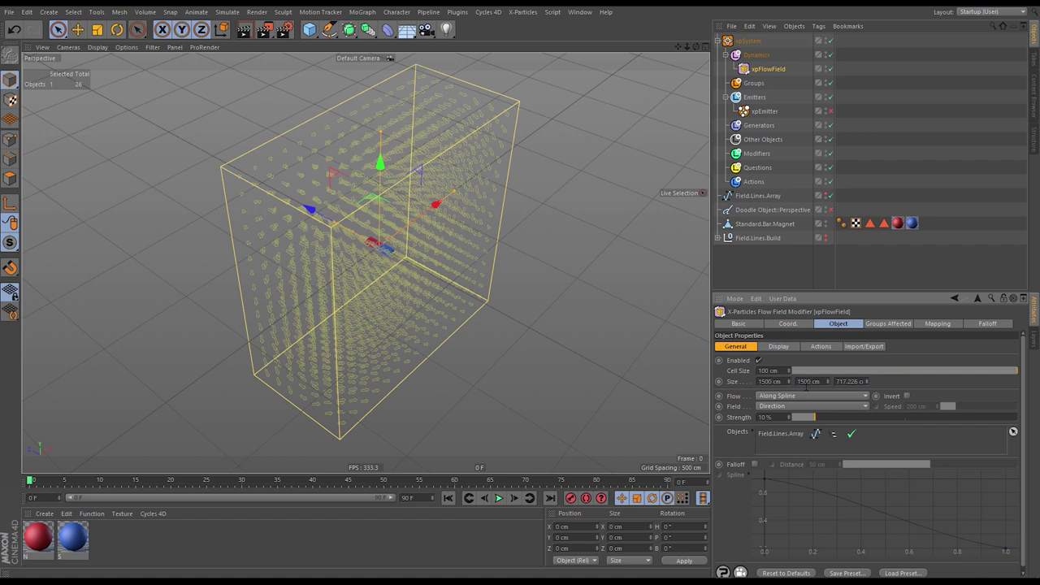
double_click(842, 381)
text(2000)
- Unhide Field.Lines.Array and orbit to view the enlarged box
click(827, 193)
alt+drag(569, 203, 442, 208)
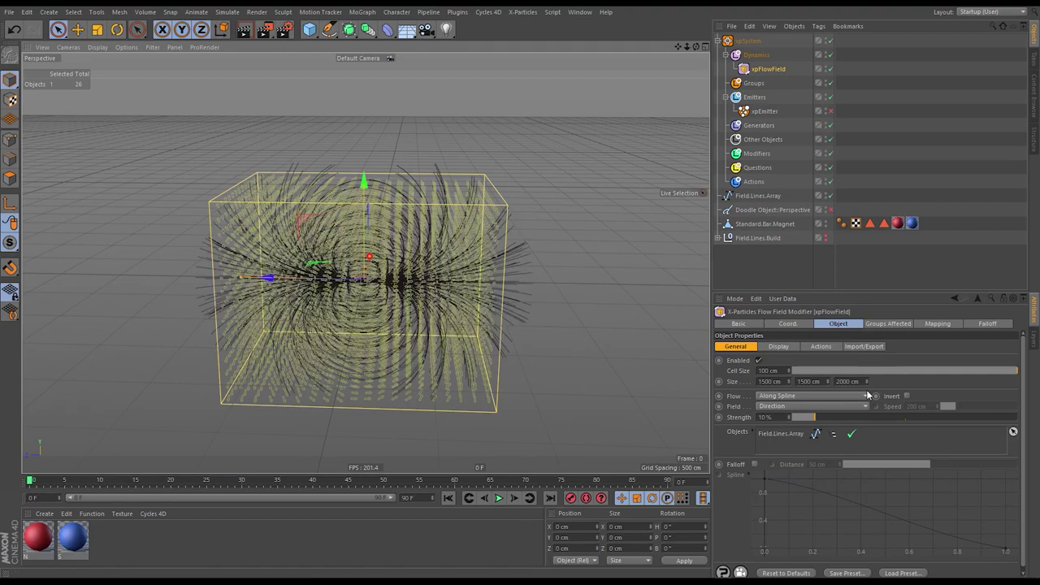
scroll(512, 213, up, 4)
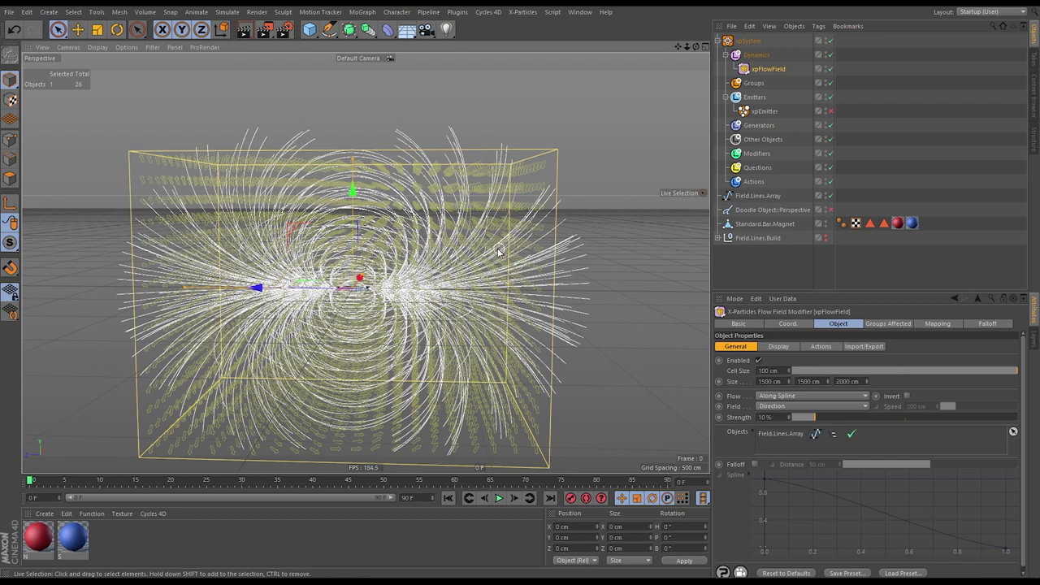
alt+drag(489, 249, 466, 260)
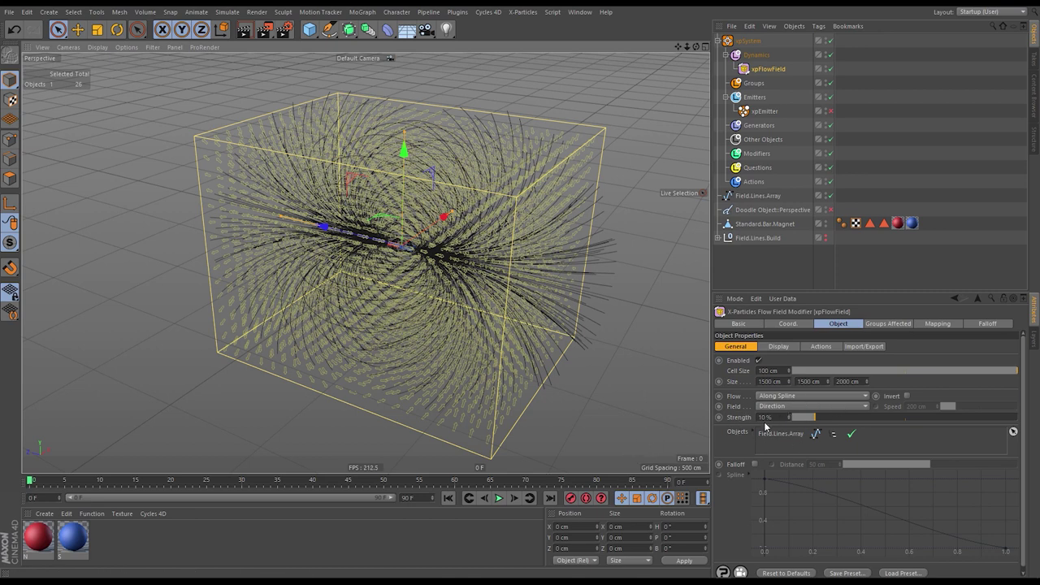
- Hide the xpFlowField's vector arrows in its display settings
click(826, 72)
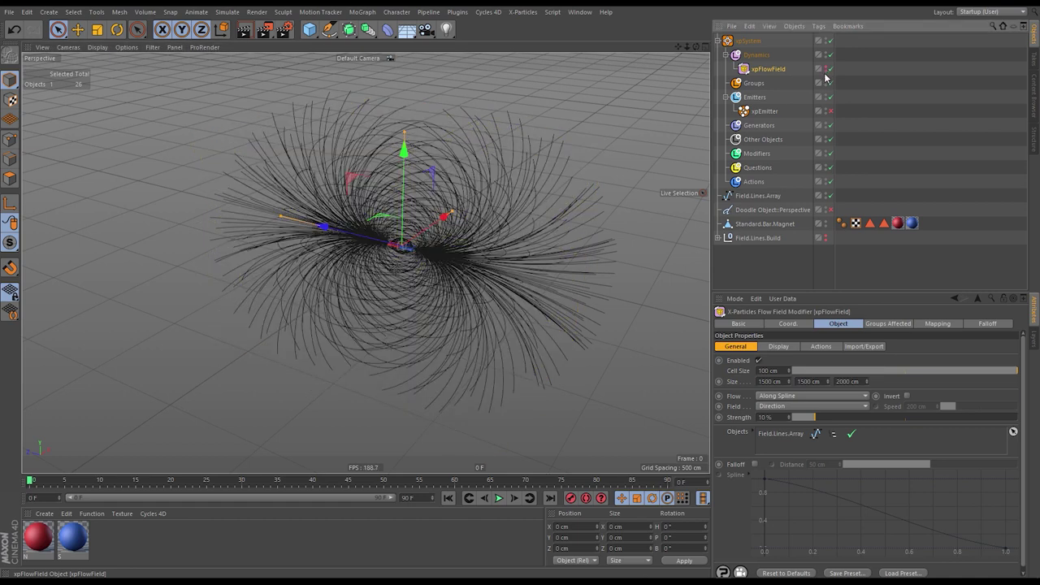
click(826, 72)
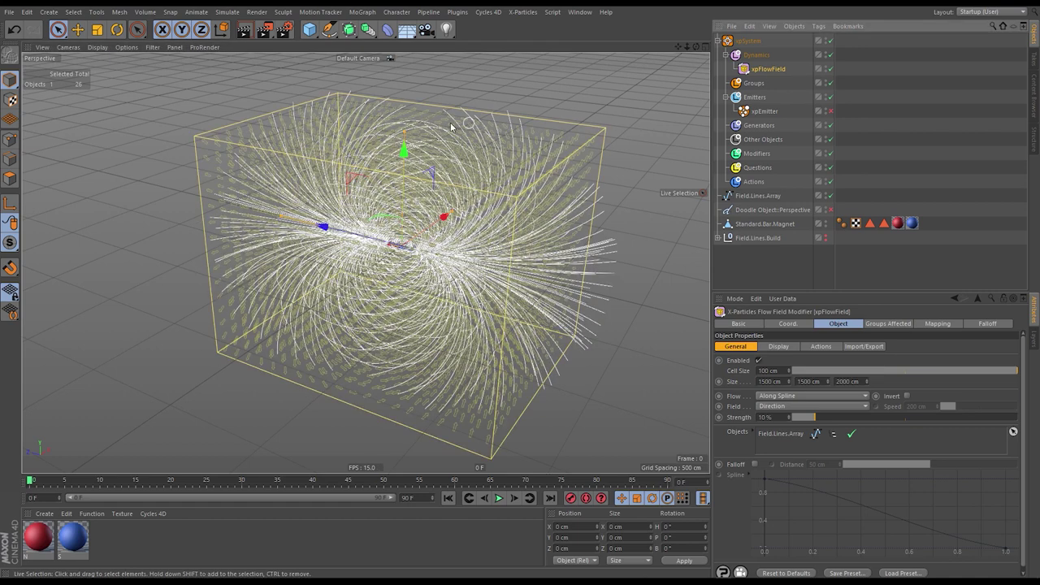
click(778, 347)
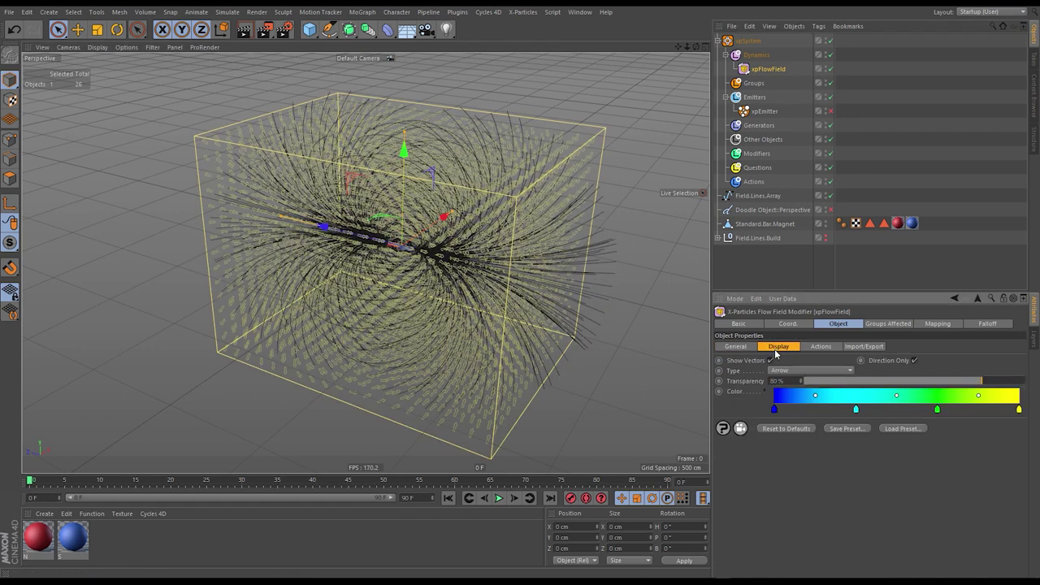
click(770, 361)
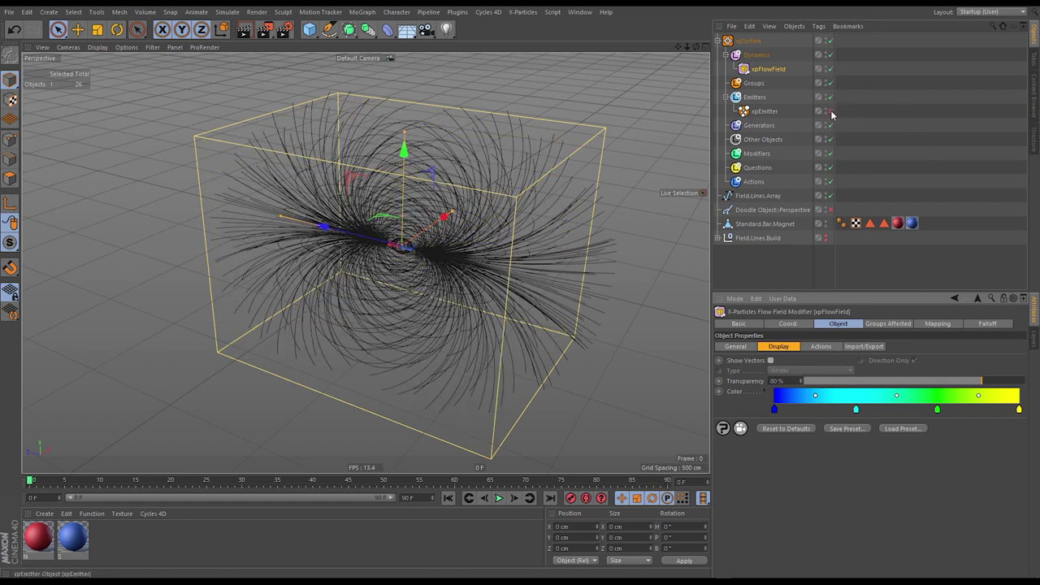
- Hide Field.Lines.Array and move it under xpSystem's Other Objects
click(763, 111)
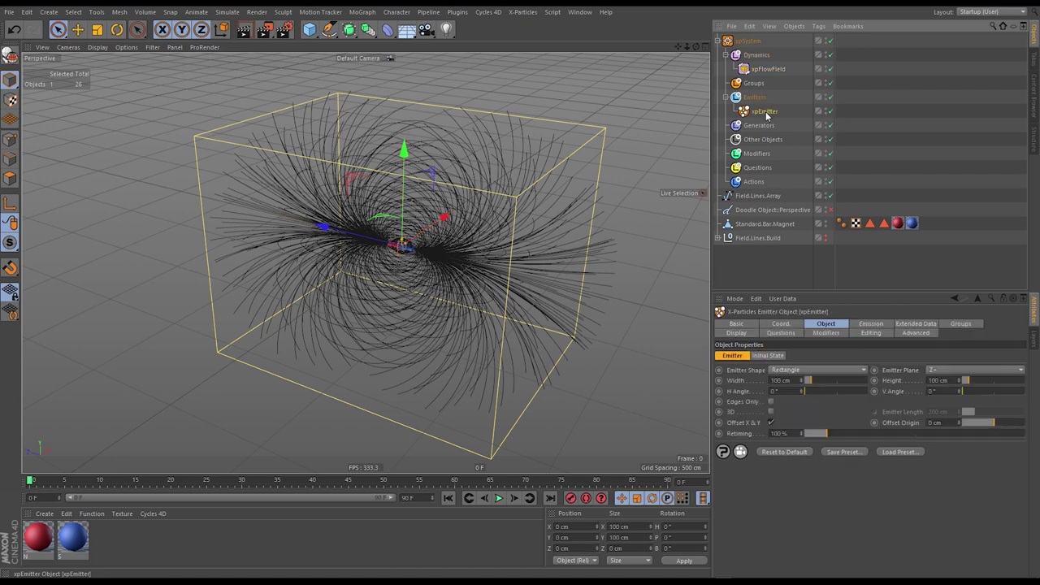
scroll(543, 213, up, 2)
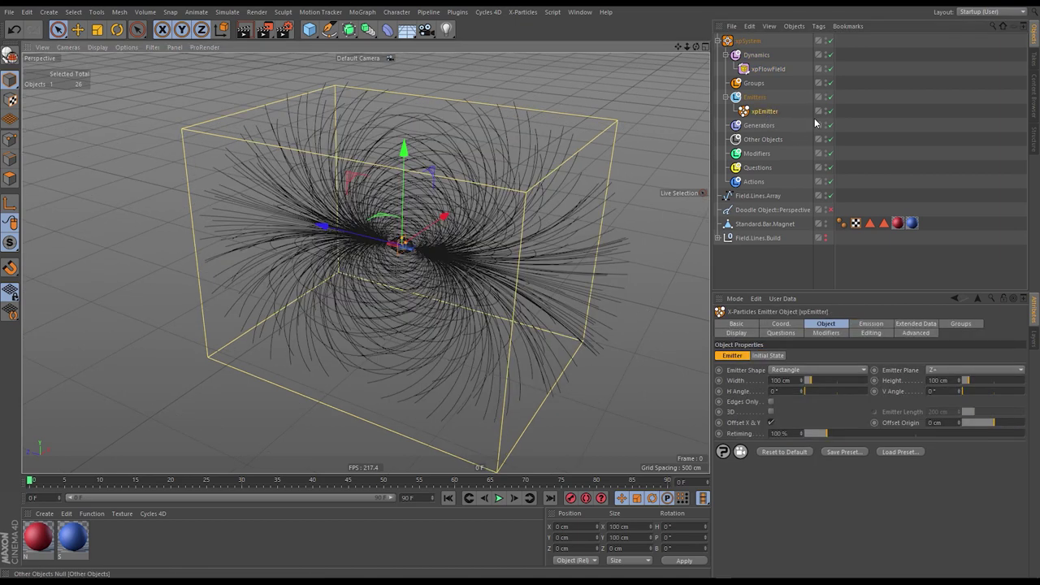
click(824, 193)
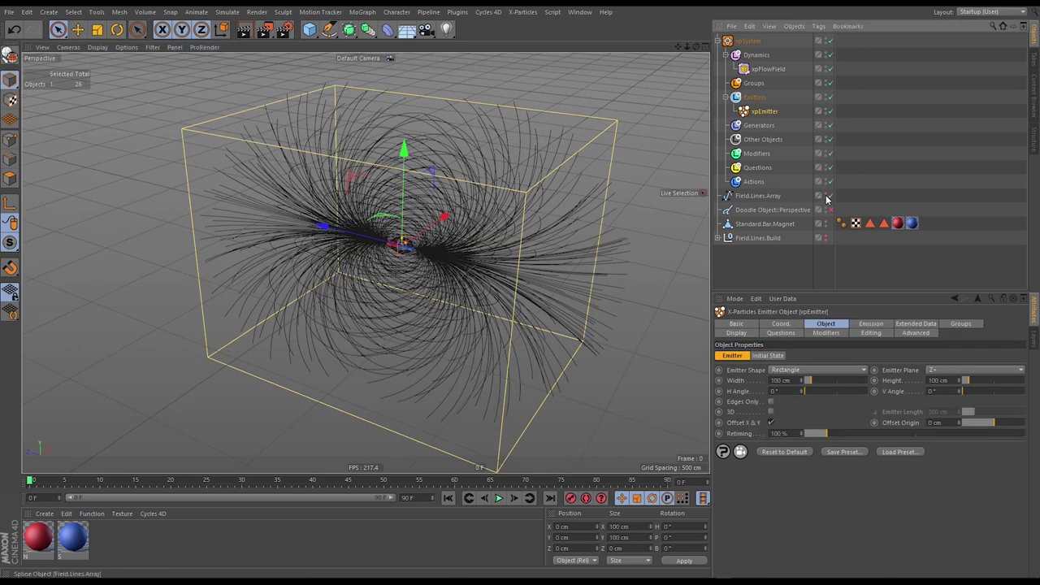
click(757, 199)
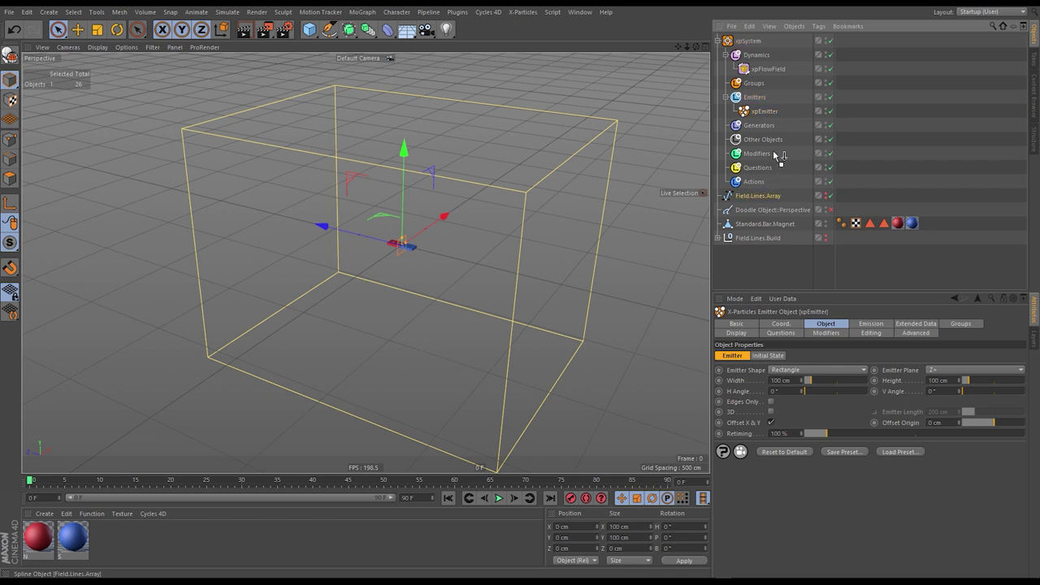
drag(770, 84, 761, 140)
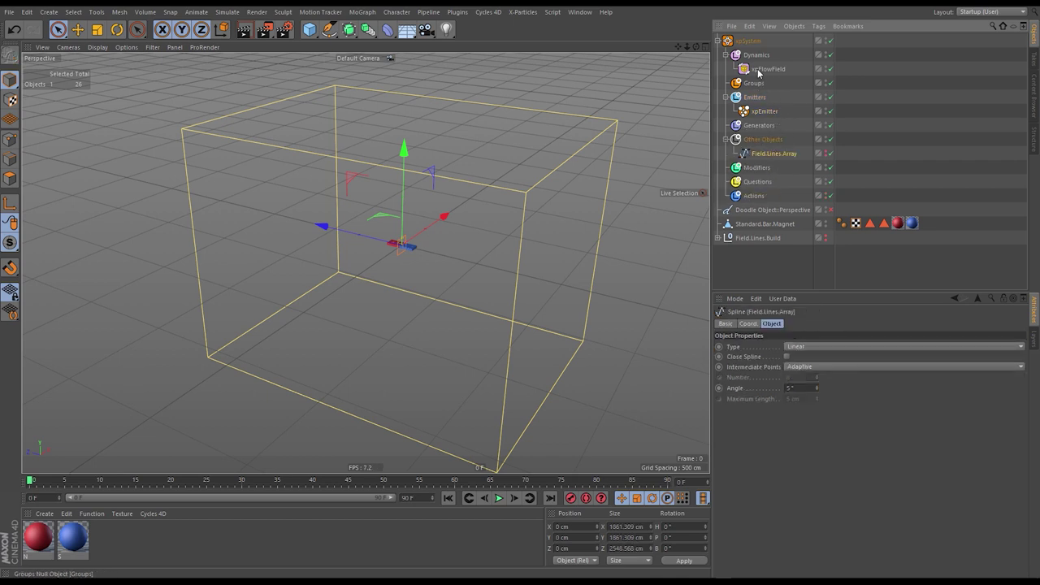
- Rotate xpEmitter -90° on heading
click(761, 113)
scroll(412, 241, up, 5)
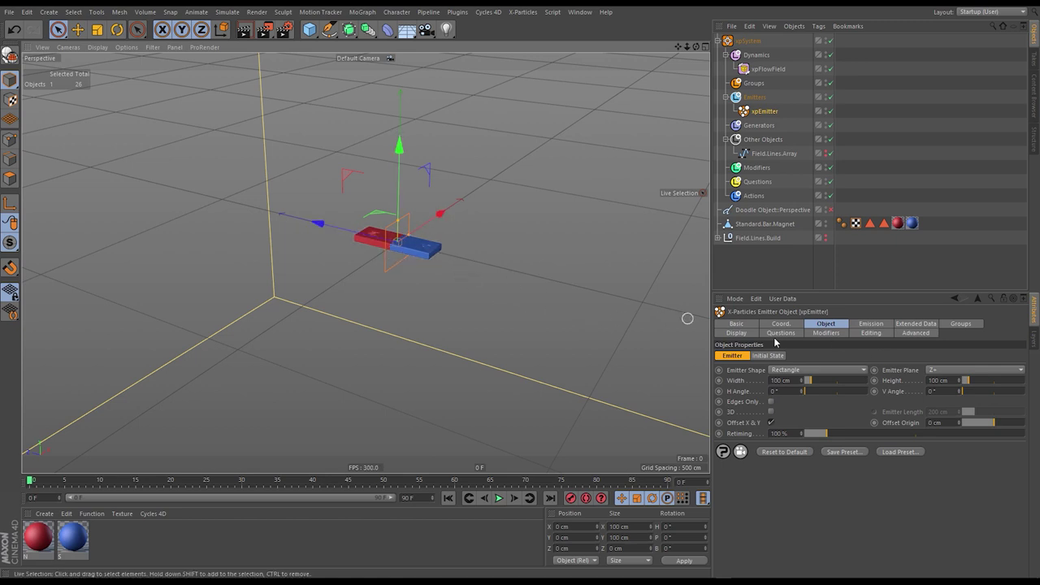
key(r)
drag(403, 268, 595, 296)
- Scale the emitter up to a large rectangle and preview the particle emission
drag(402, 219, 423, 72)
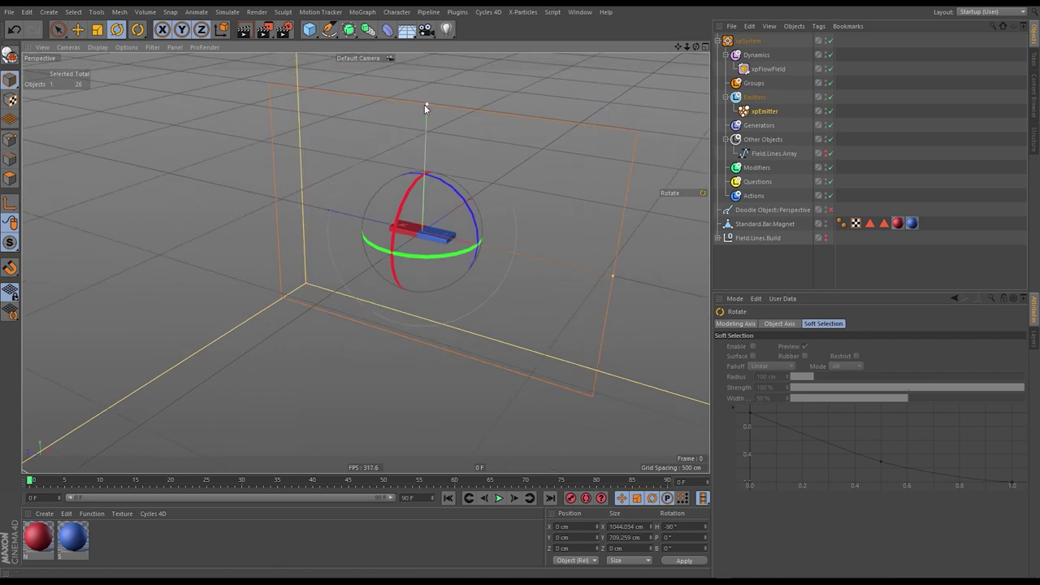
alt+drag(432, 56, 366, 70)
click(498, 499)
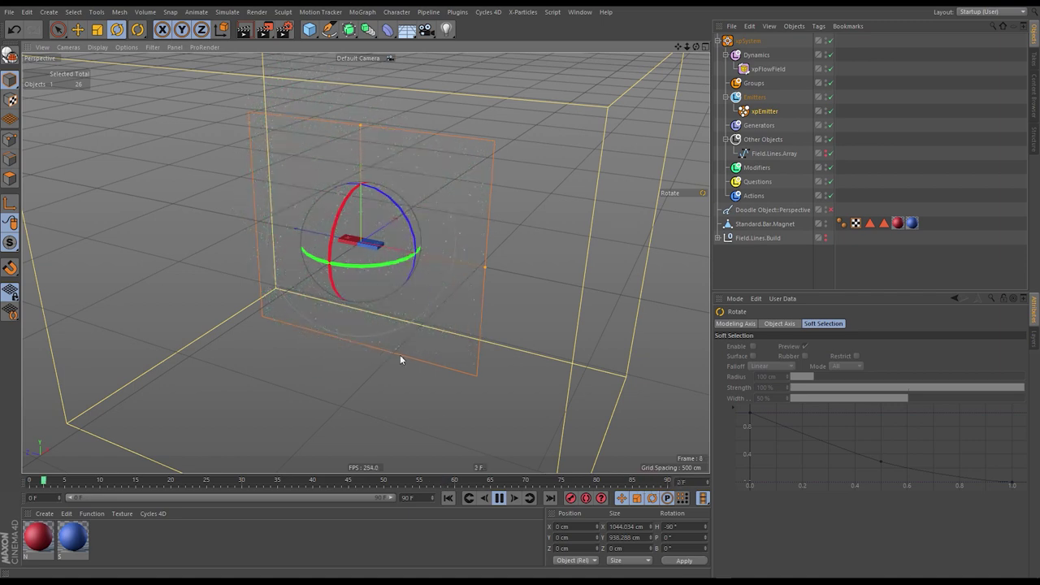
click(498, 498)
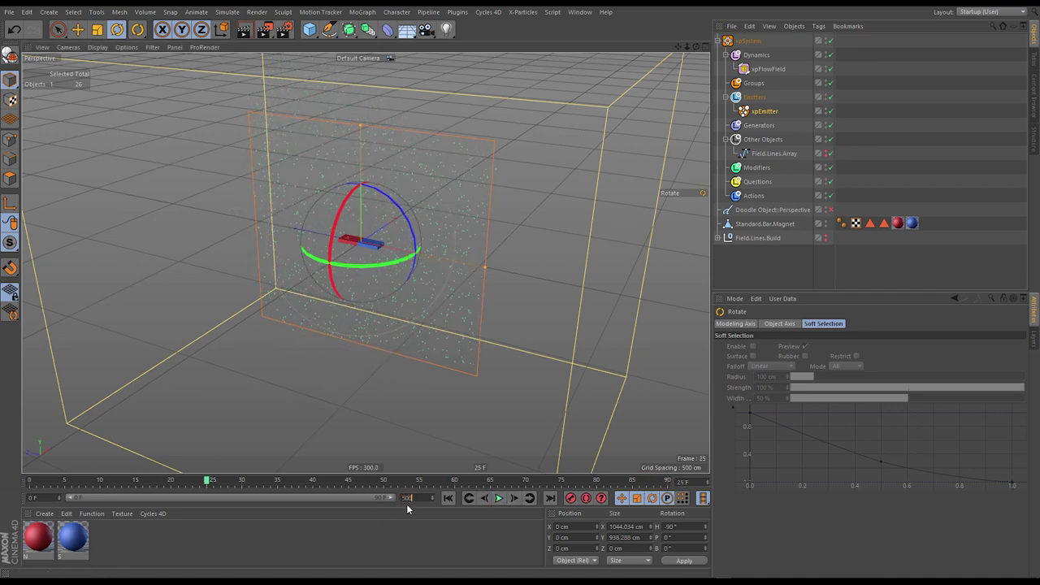
- Set the end frame to 500, extend the preview range, and play the particle flow
key(Return)
drag(137, 498, 395, 498)
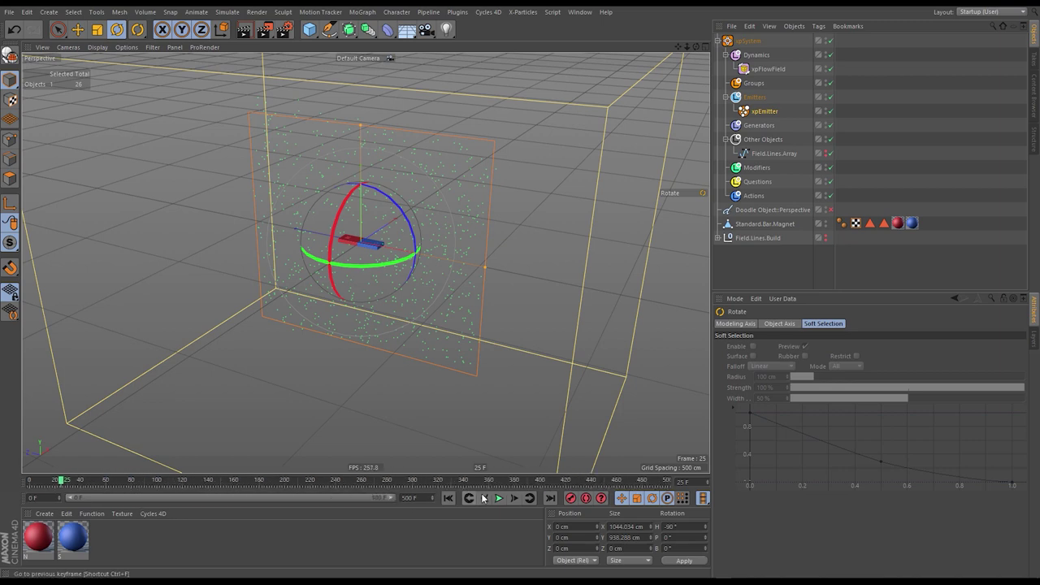
click(499, 498)
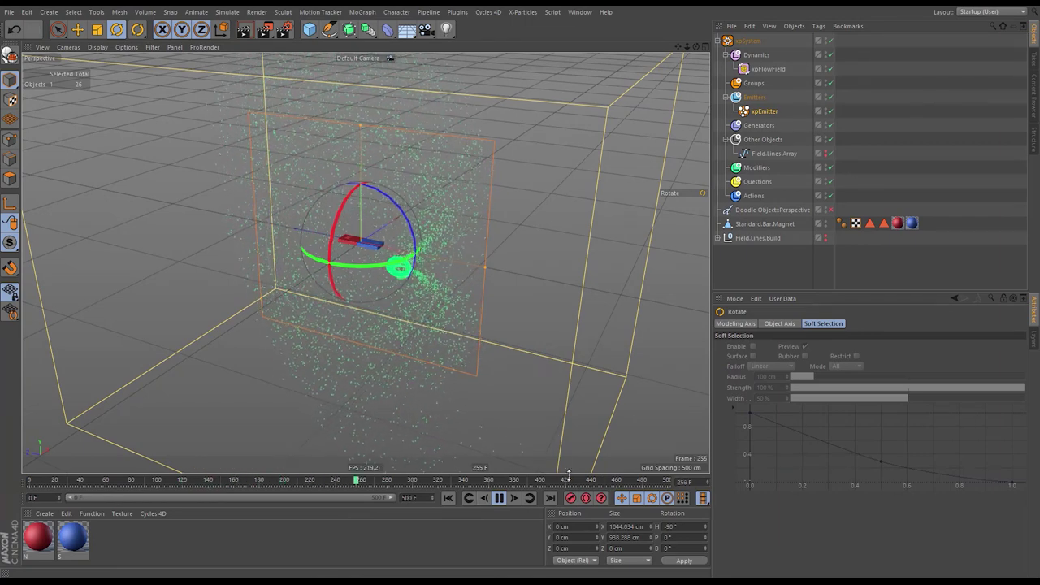
click(499, 498)
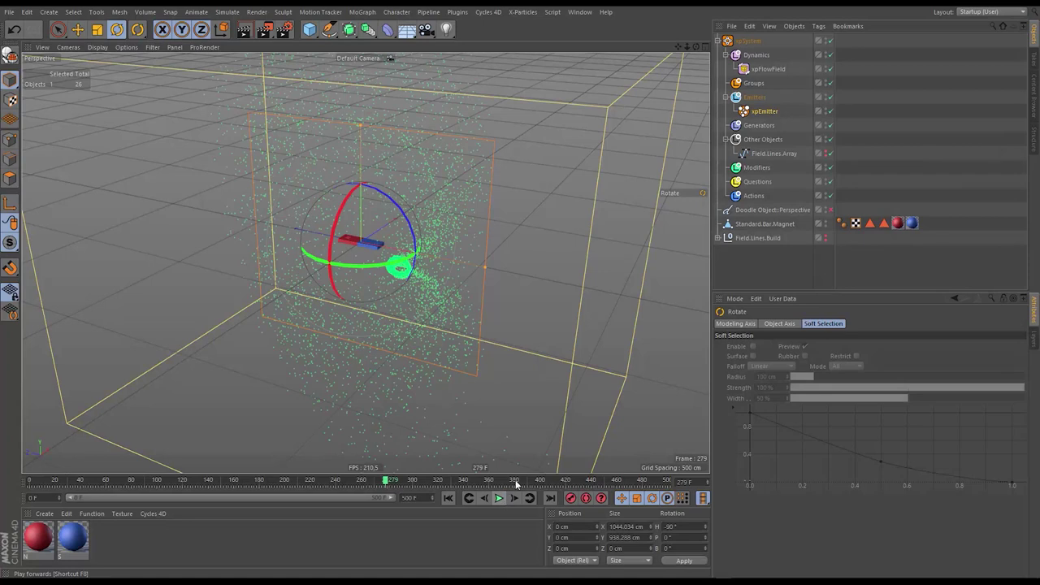
- Set the xpFlowField Strength to 100% and Cell Size to 50 cm
click(768, 69)
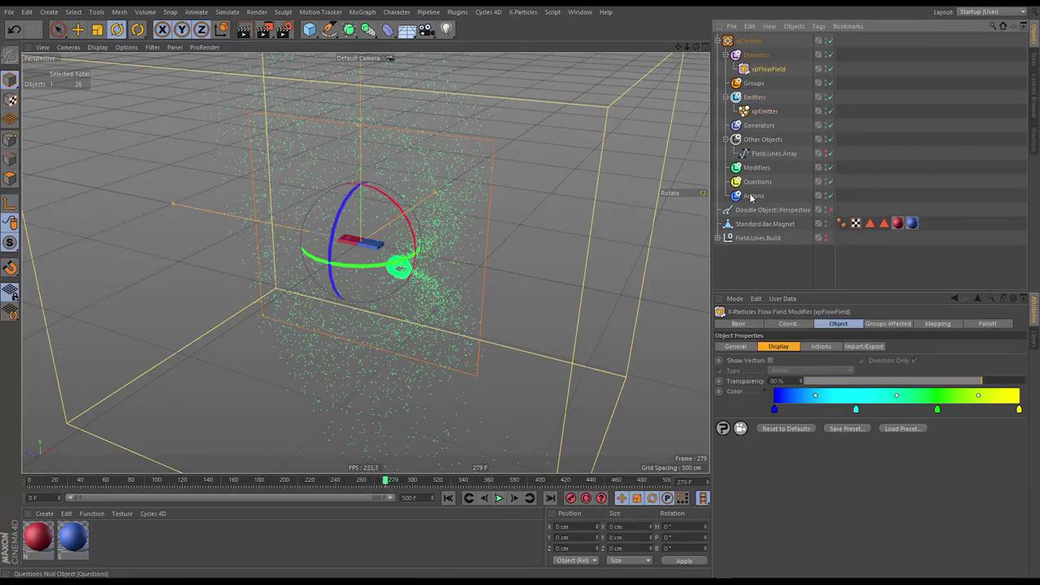
click(735, 346)
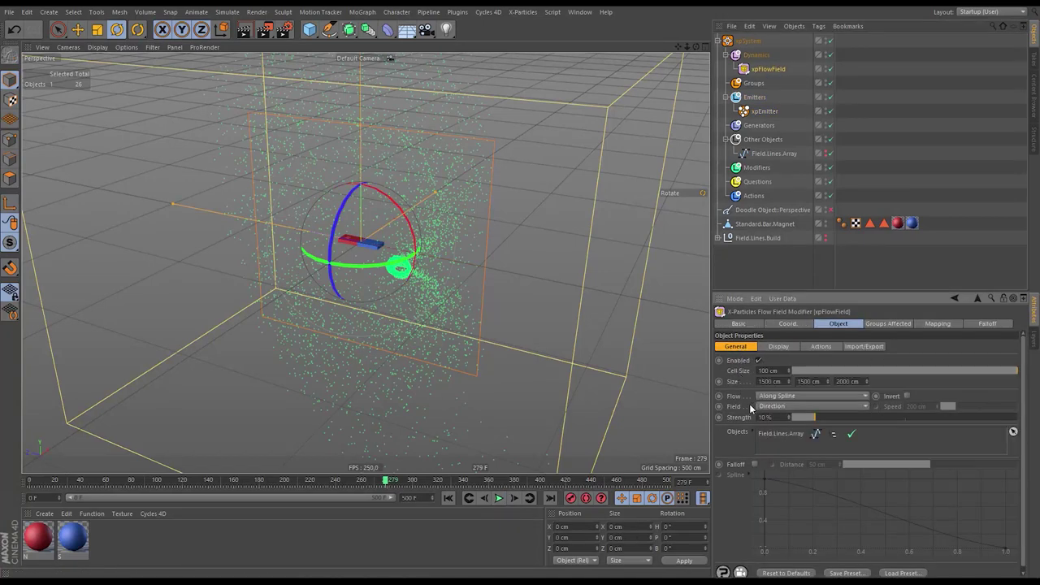
drag(819, 420, 856, 418)
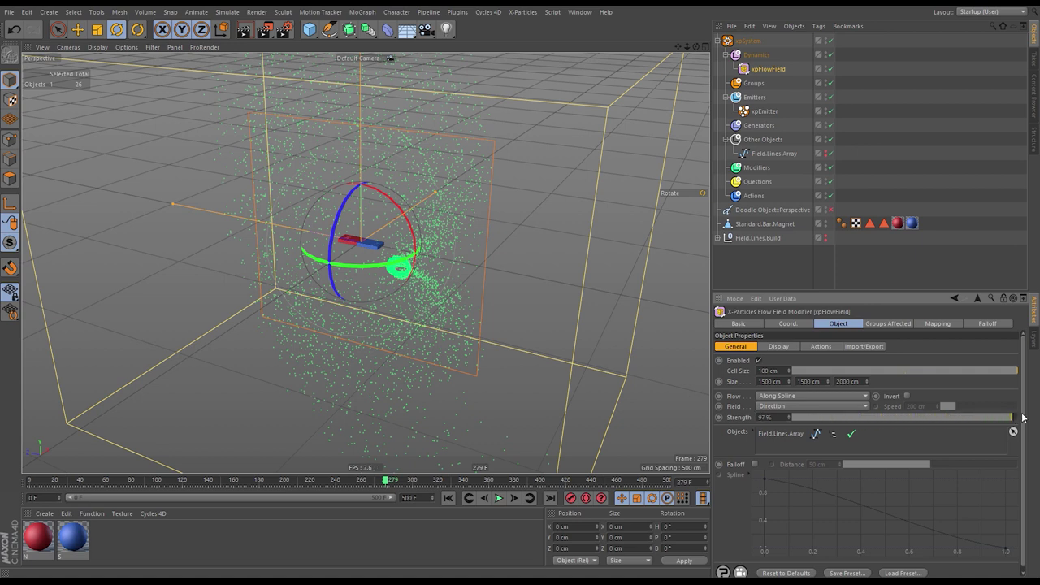
drag(1023, 417, 1026, 417)
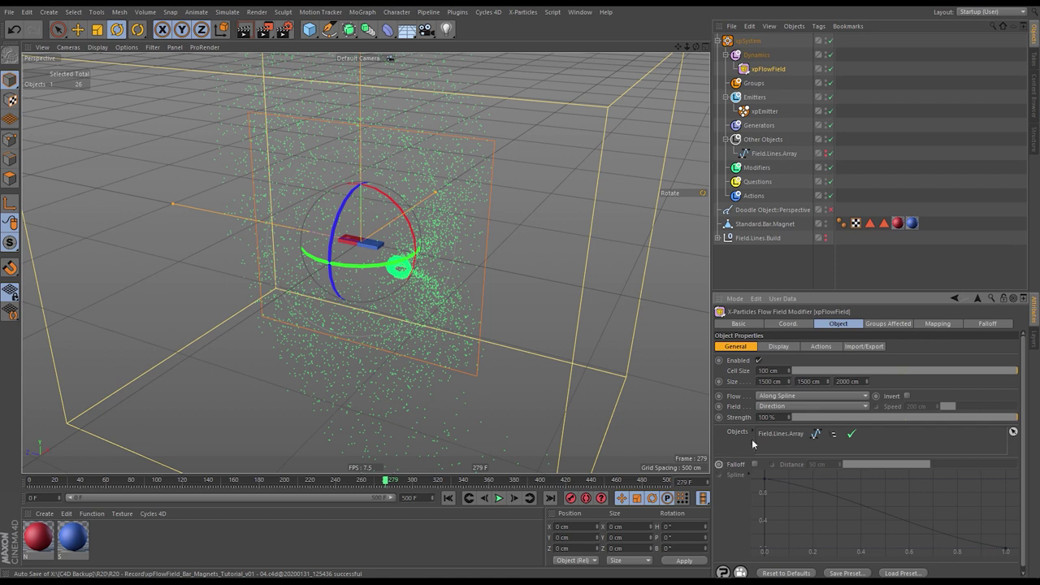
double_click(776, 370)
text(50)
key(Return)
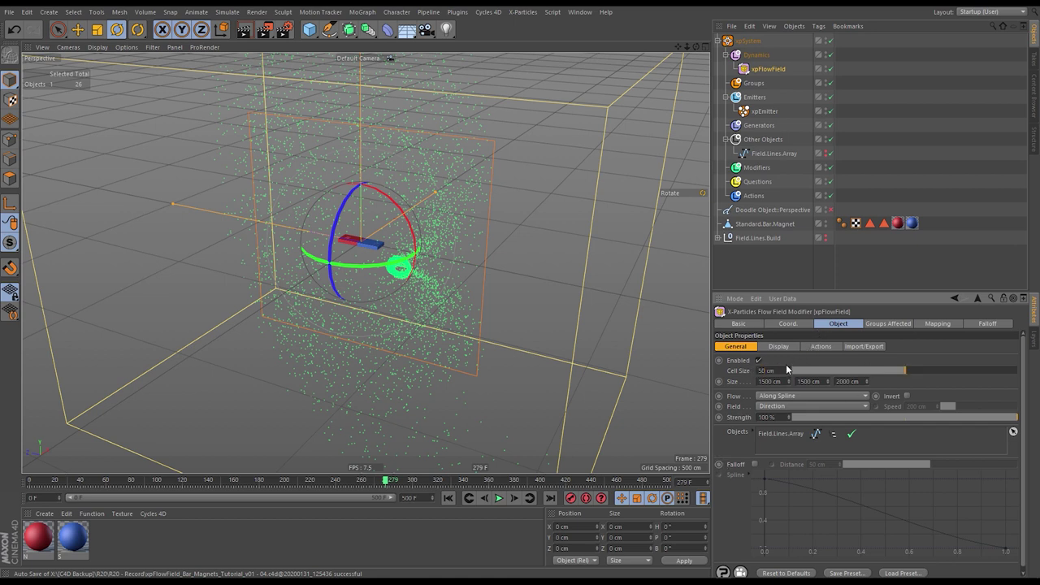
click(877, 102)
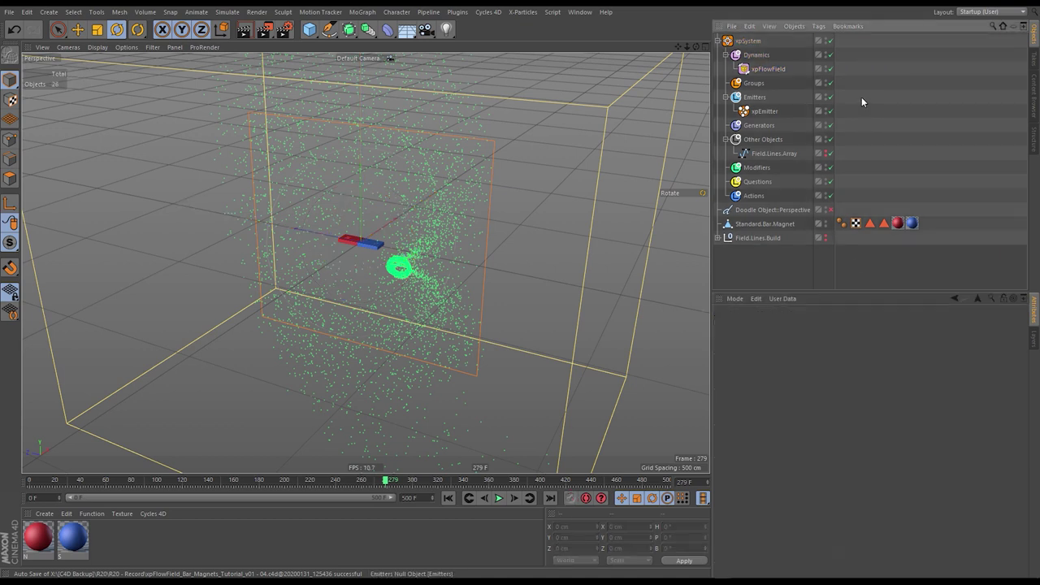
- Replay the particle simulation from the start, then stop it
click(447, 498)
click(498, 498)
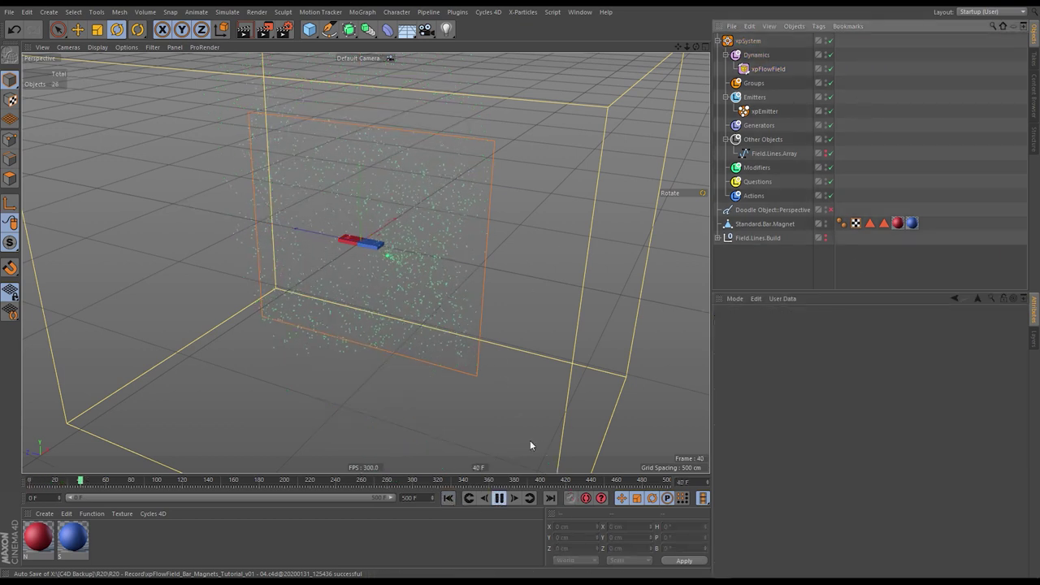
alt+drag(531, 446, 416, 241)
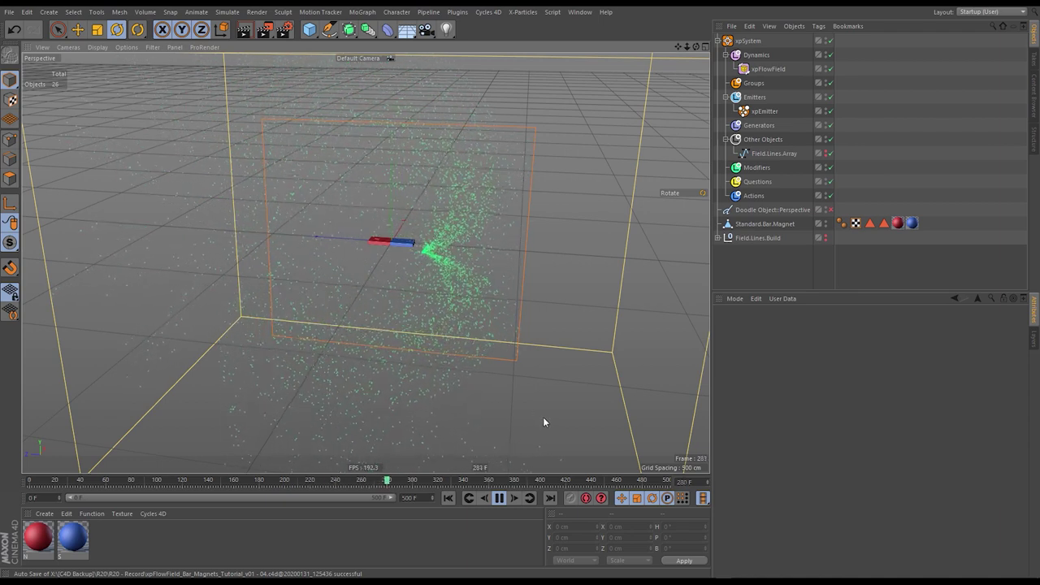
key(F8)
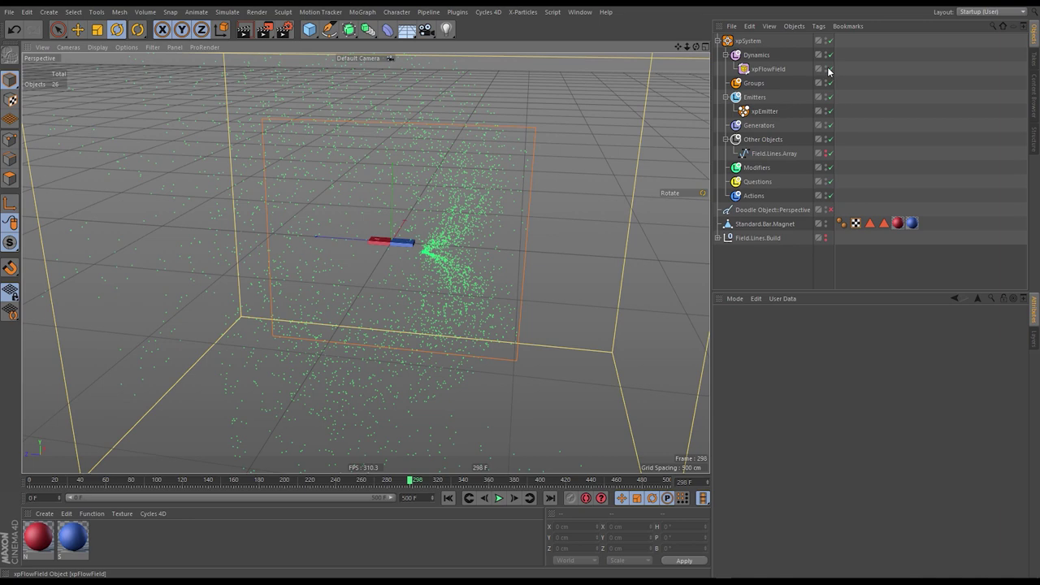
- Disable xpEmitter and xpFlowField and show the dense field-line splines again
click(829, 112)
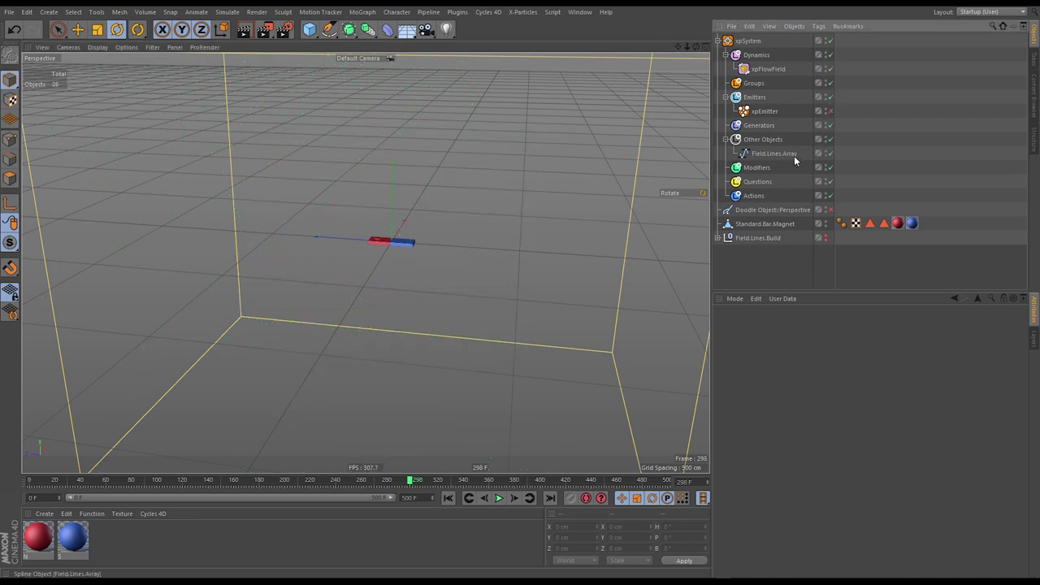
click(829, 69)
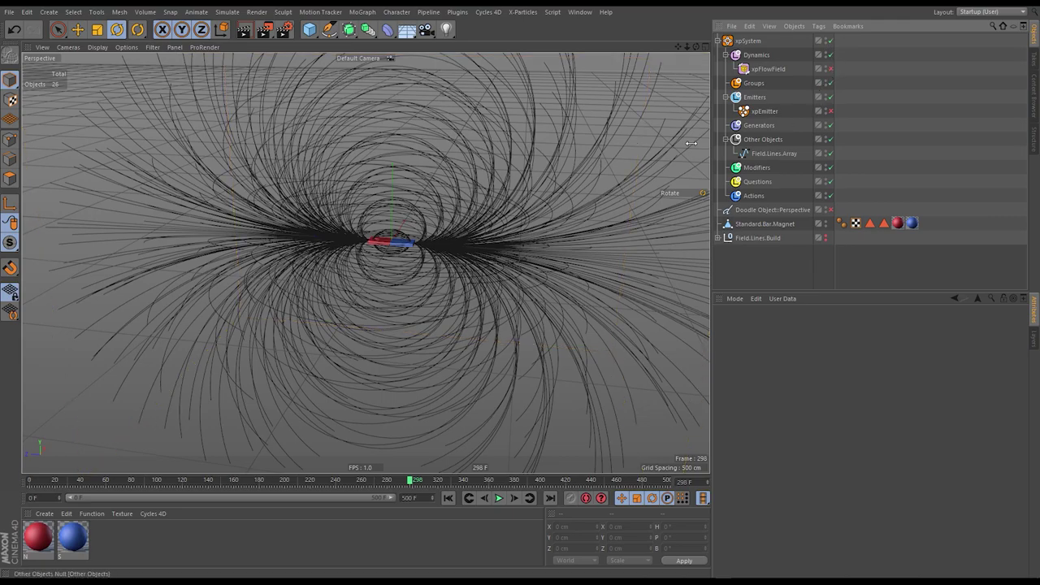
alt+drag(382, 244, 398, 253)
drag(396, 242, 305, 163)
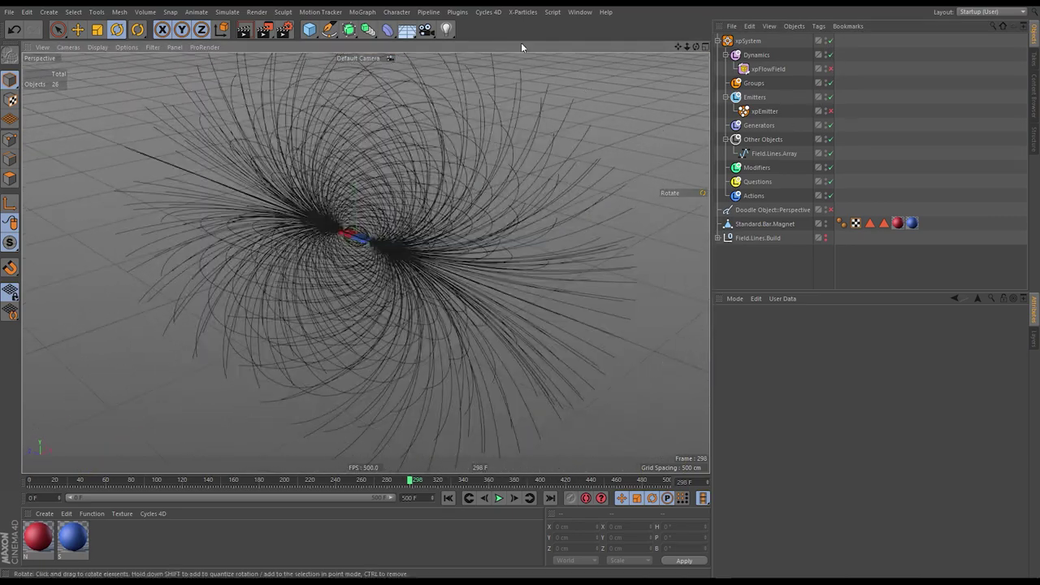
- Add an n-Side spline with 2 sides
click(329, 29)
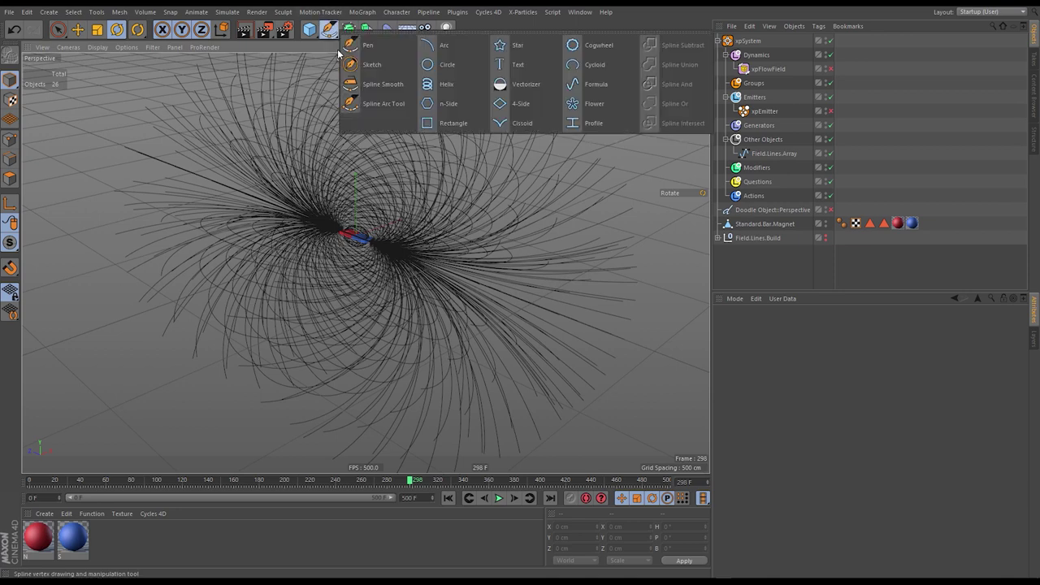
click(449, 103)
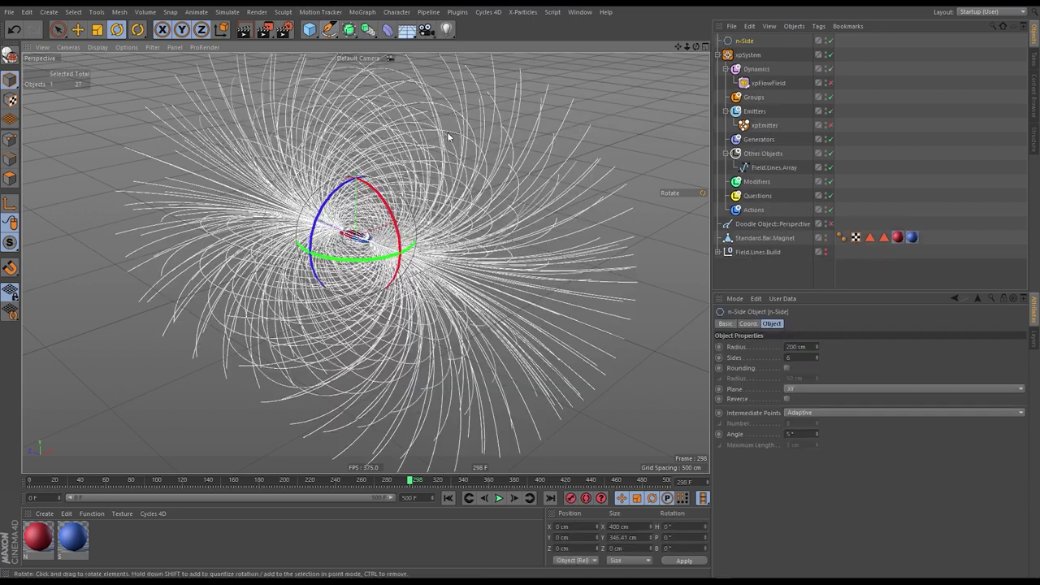
double_click(807, 358)
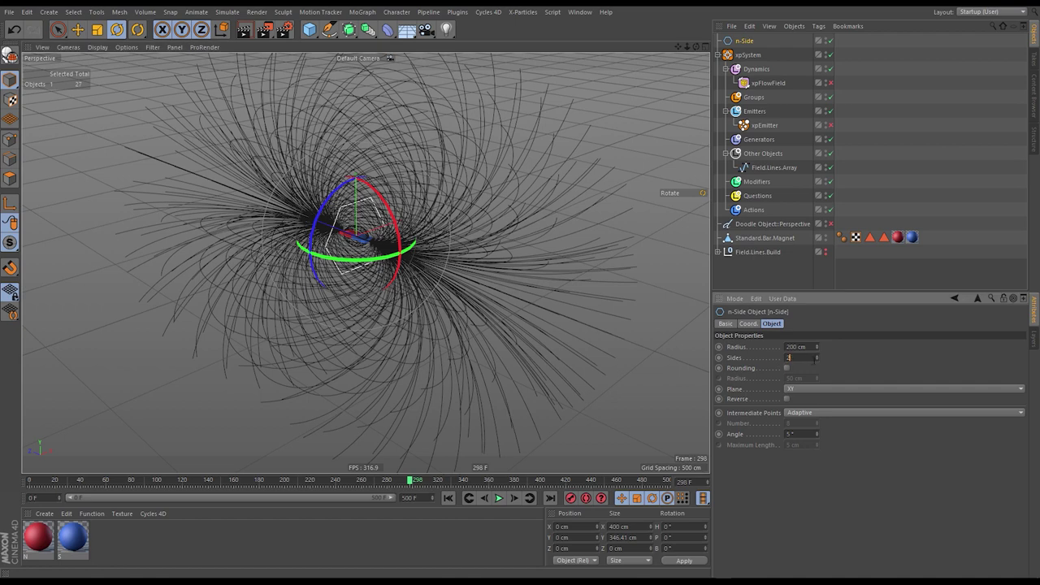
text(2)
key(Return)
- Give the n-Side a 2750 cm radius on the ZY plane
click(769, 167)
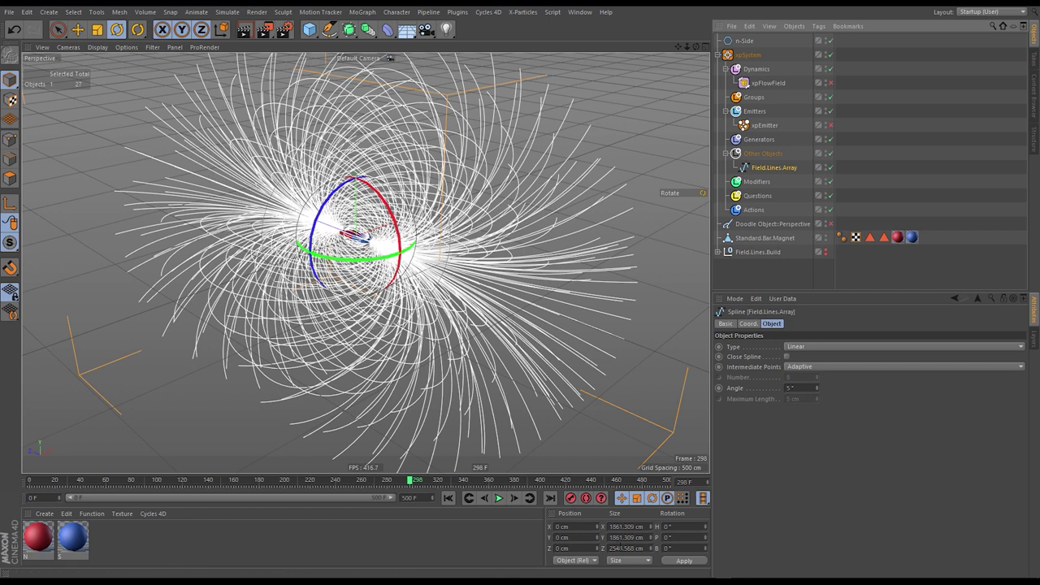
click(743, 40)
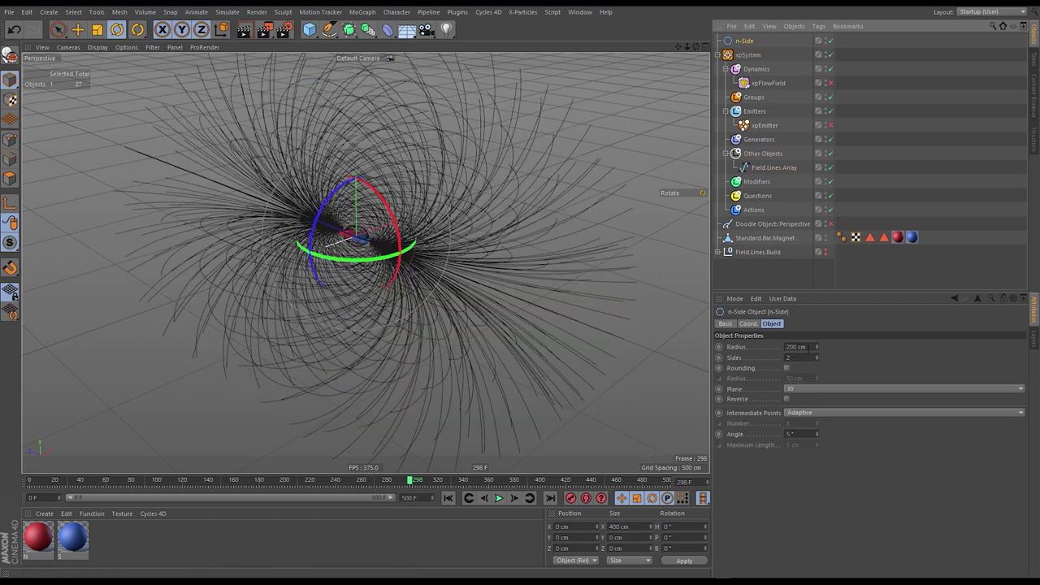
click(810, 347)
text(2750)
key(Return)
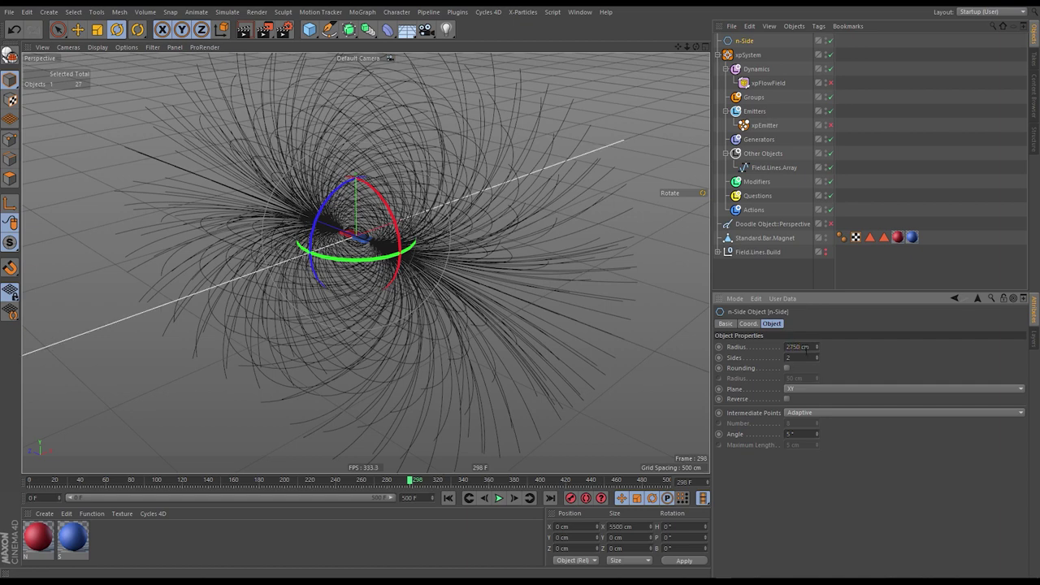
click(808, 389)
click(799, 408)
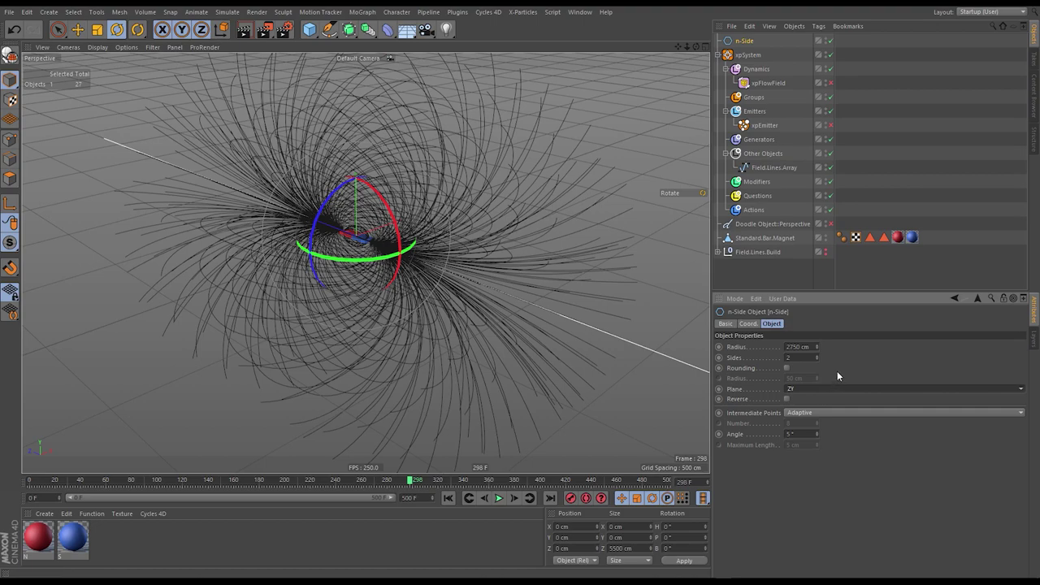
- Halve the n-Side radius to 1375 cm
alt+drag(546, 283, 469, 297)
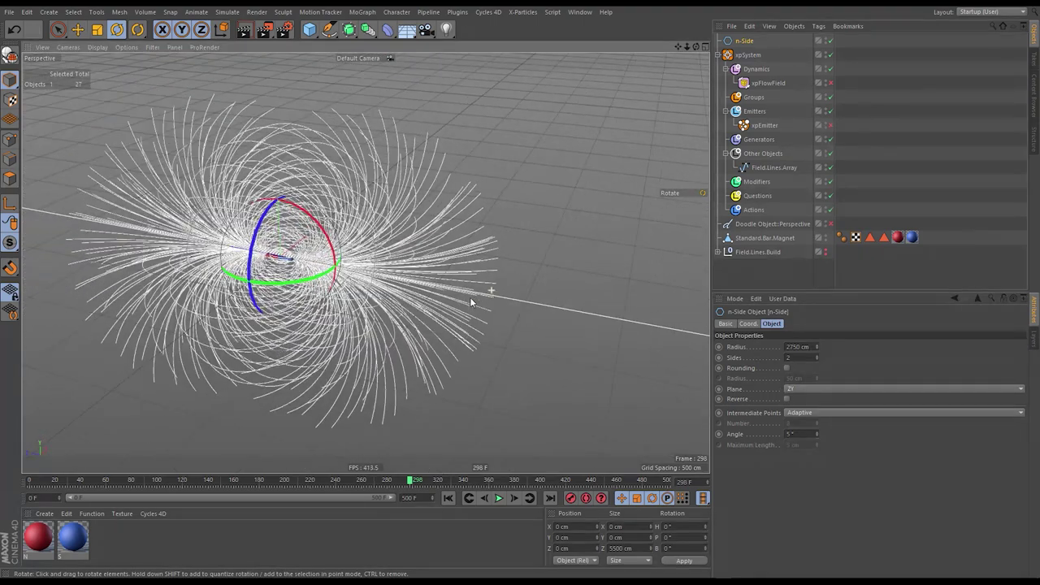
click(801, 347)
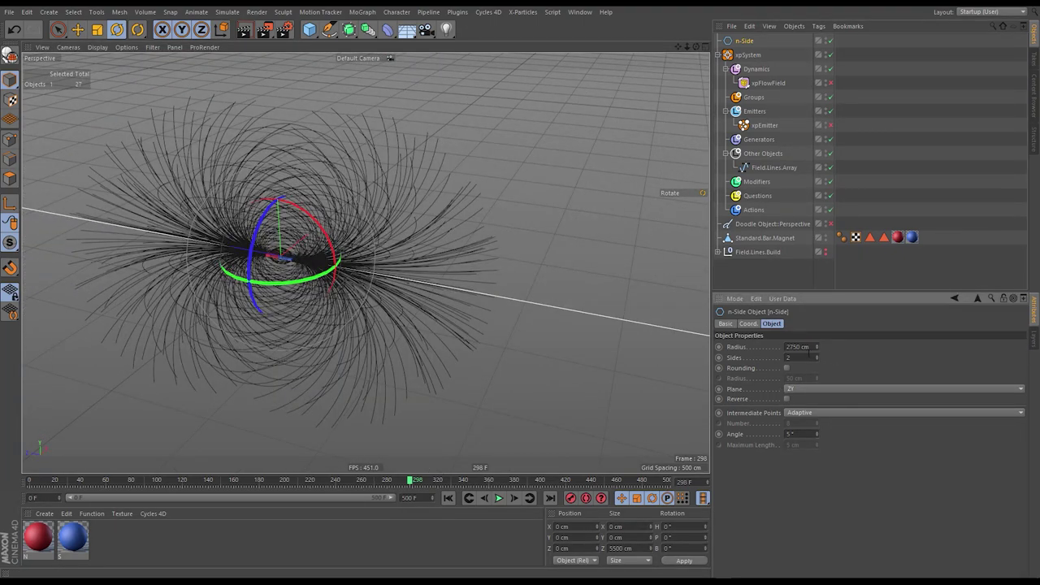
text(/2)
key(Return)
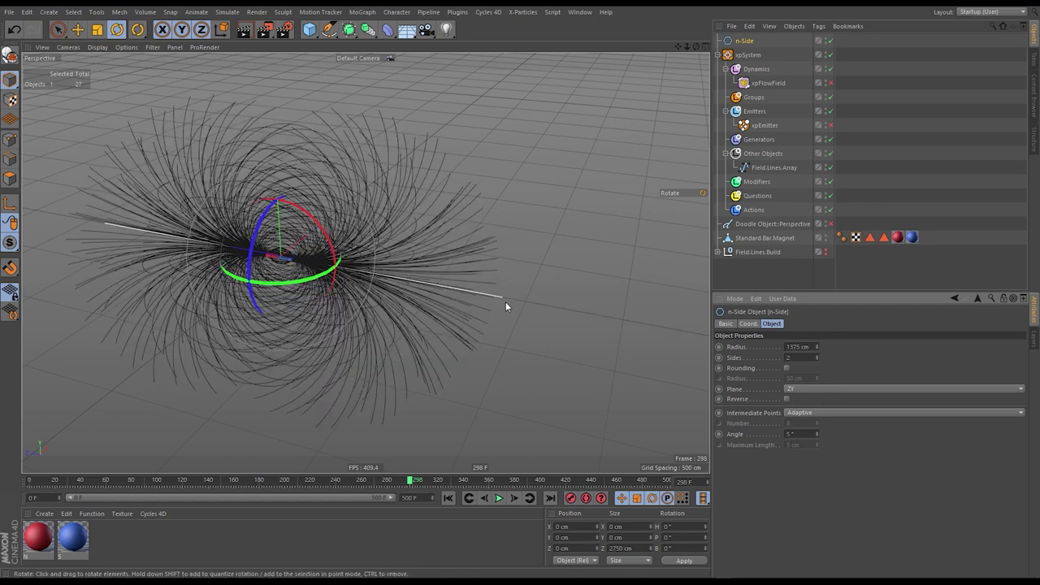
drag(502, 305, 475, 317)
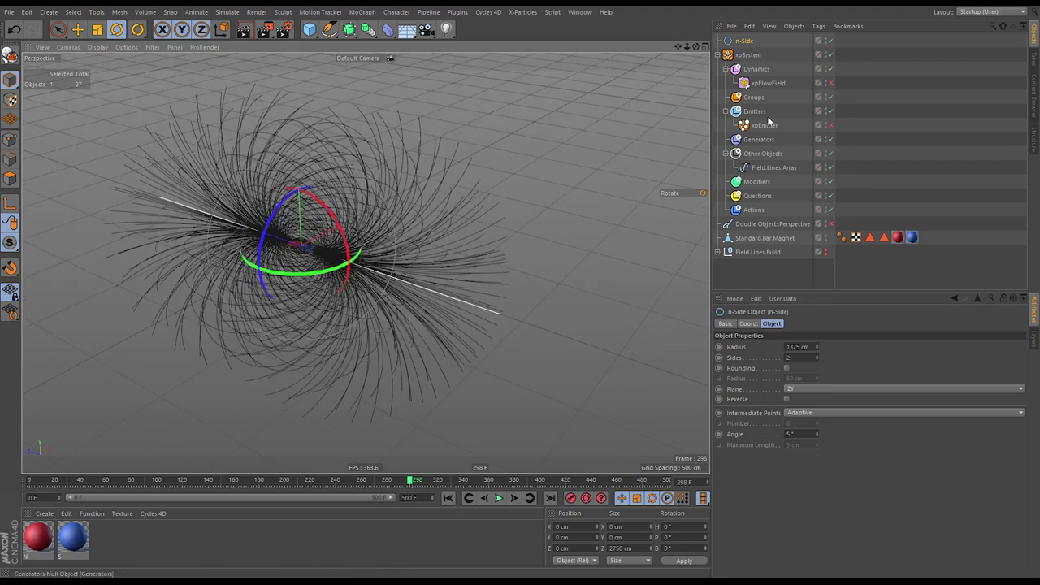
- Convert the n-Side line into an editable spline and inspect Field.Lines.Array
key(c)
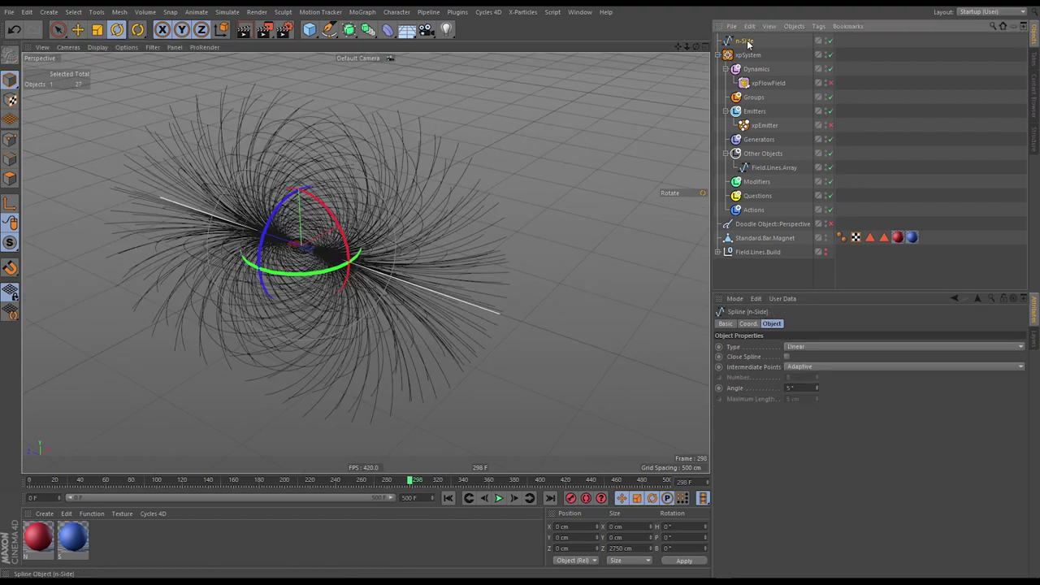
scroll(520, 301, up, 8)
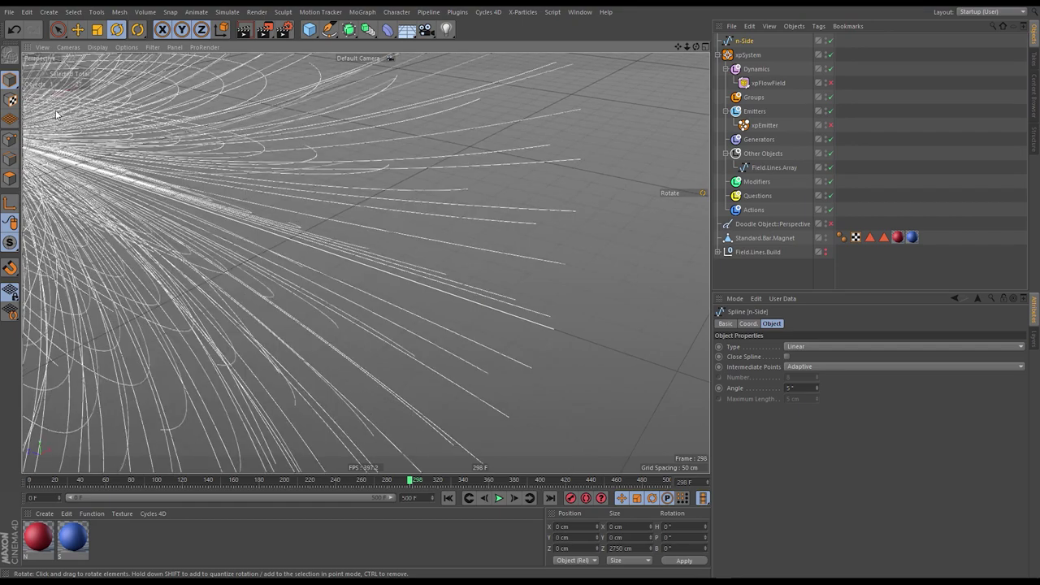
scroll(56, 114, down, 8)
scroll(429, 379, down, 2)
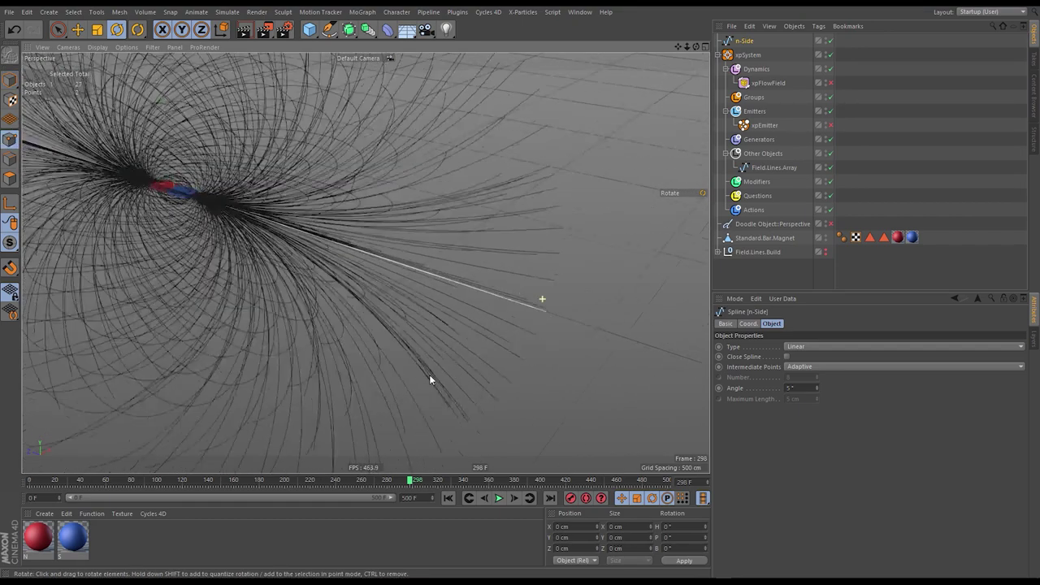
alt+drag(429, 380, 246, 217)
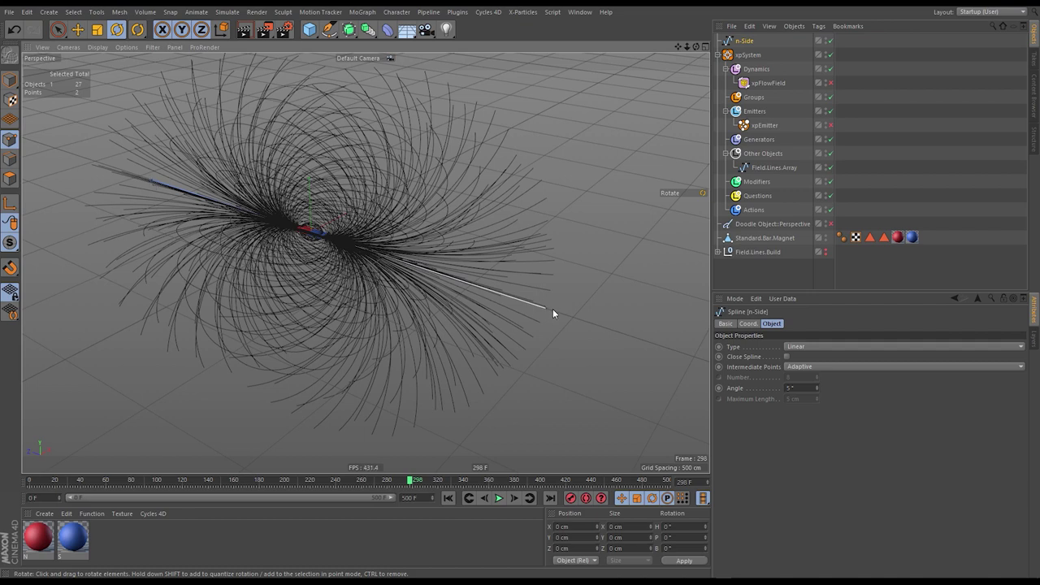
click(763, 167)
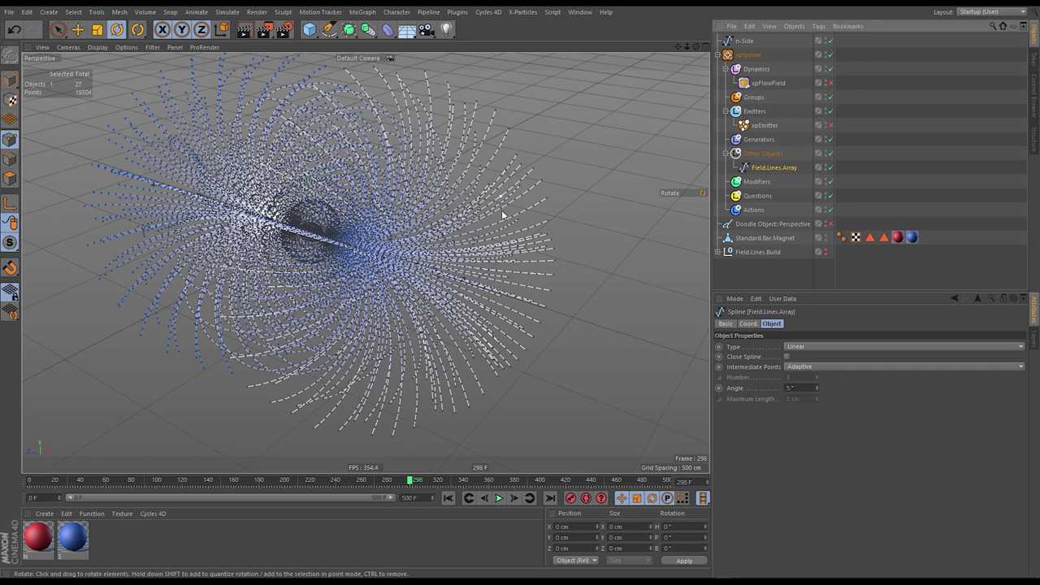
click(850, 95)
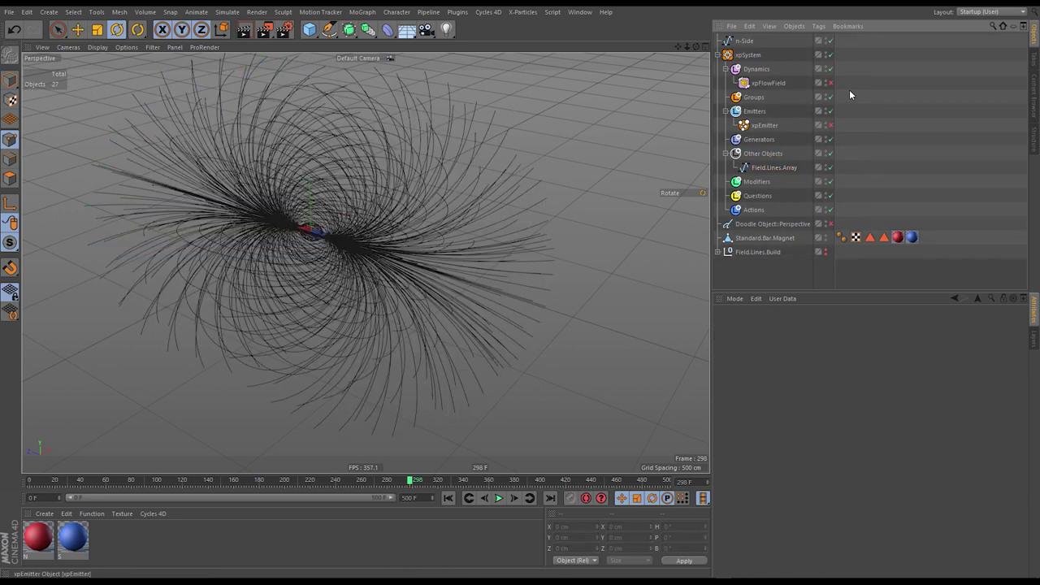
- Move n-Side under Other Objects below Field.Lines.Array and rename it Center.Line
drag(744, 40, 755, 58)
drag(769, 169, 766, 168)
double_click(764, 167)
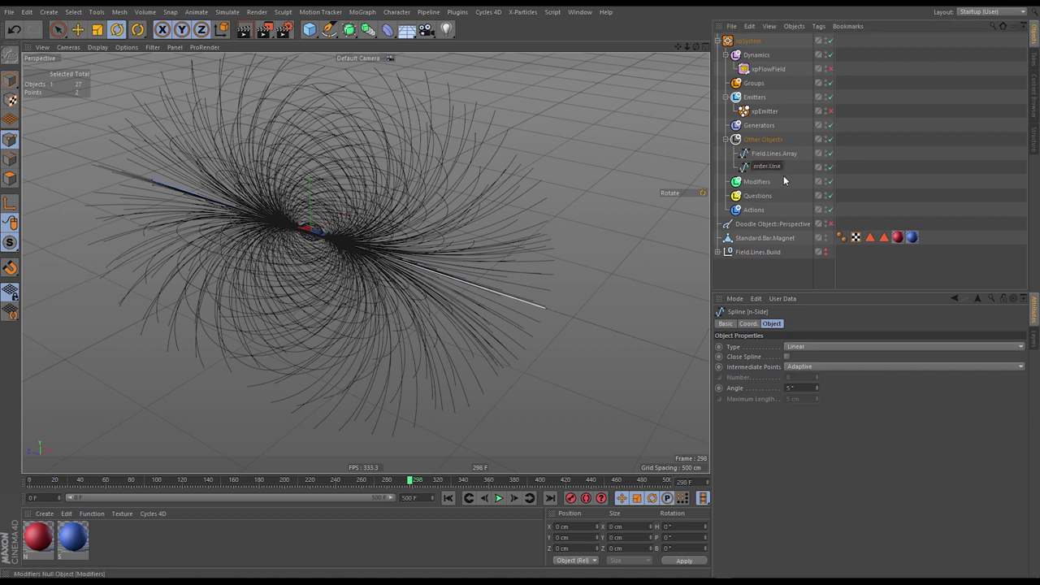
key(Return)
- Enable xpFlowField, add Center.Line to its Objects, set Size Y to 50 cm, and show vectors
click(769, 68)
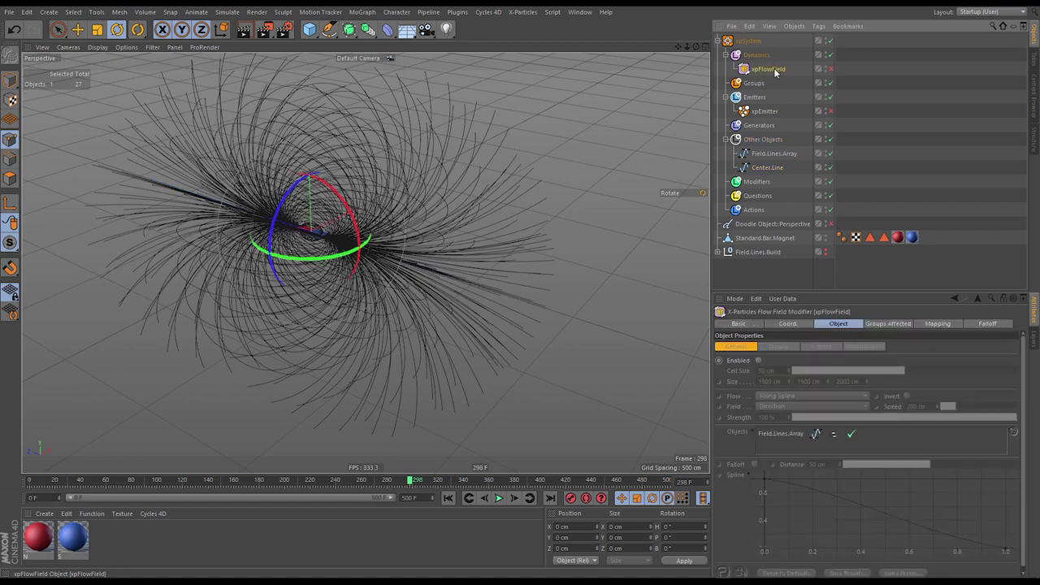
click(759, 360)
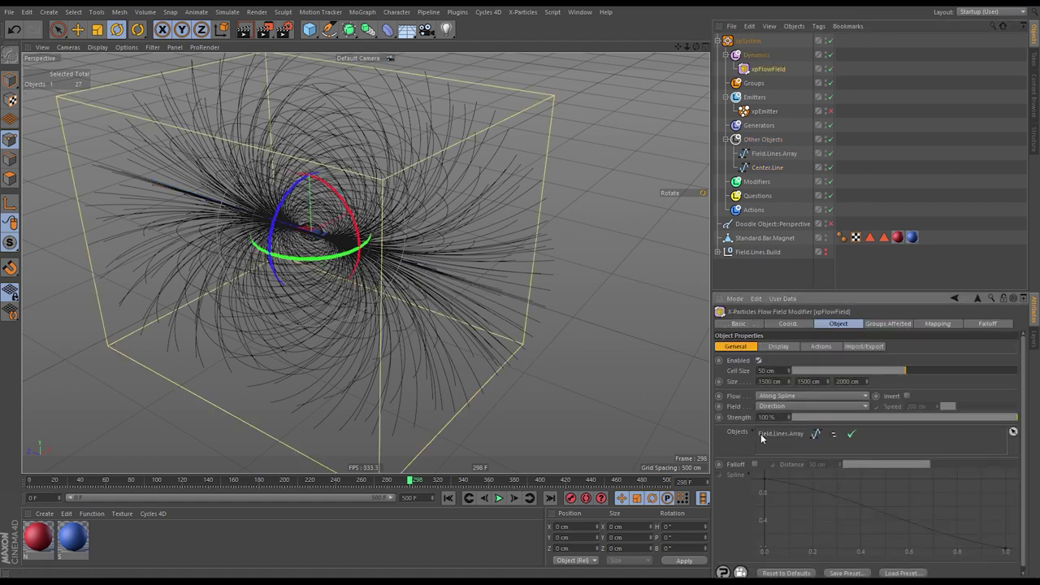
drag(769, 169, 771, 446)
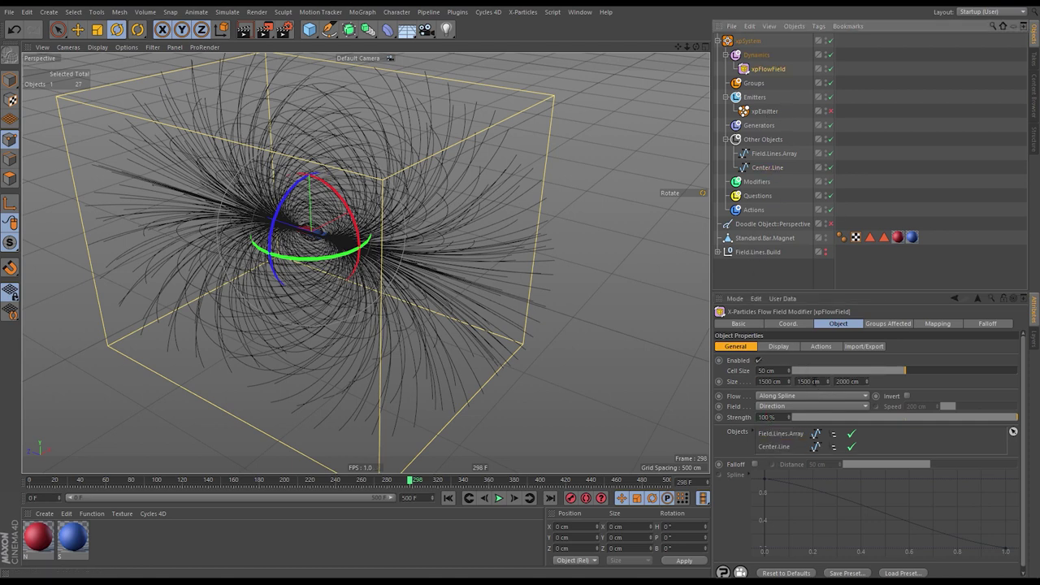
double_click(808, 381)
text(50)
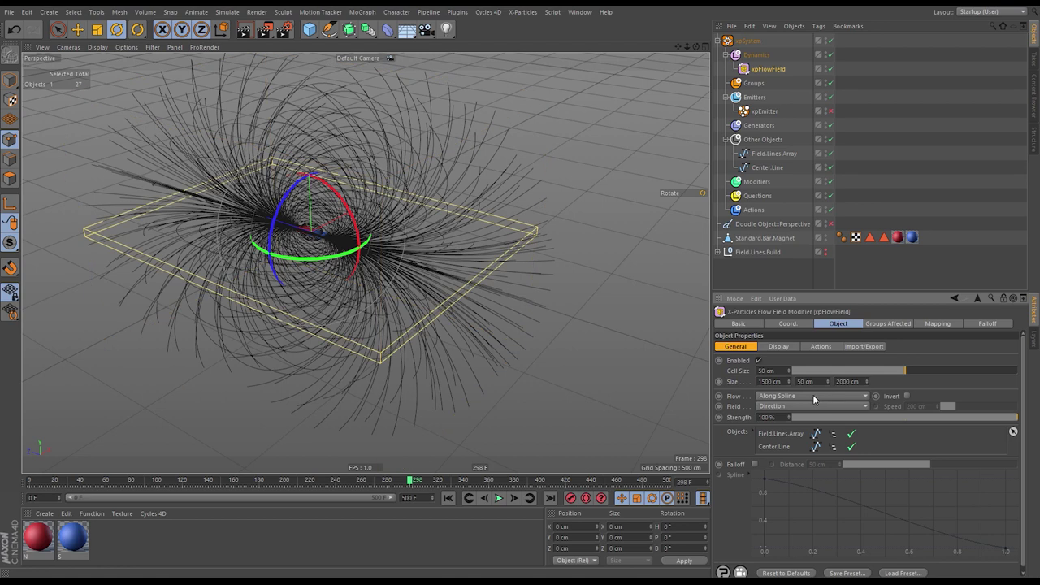
click(778, 346)
click(770, 360)
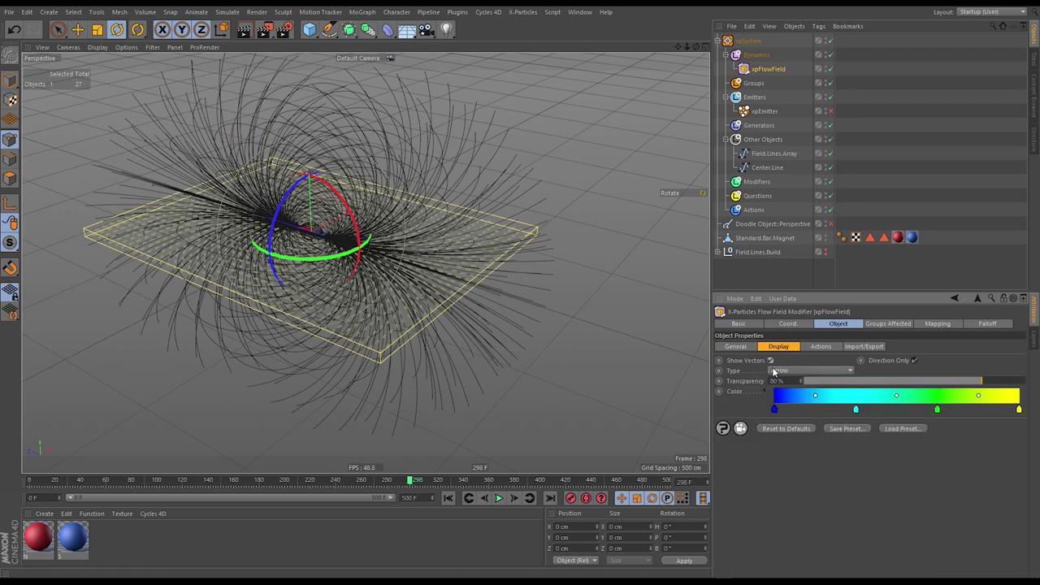
click(859, 97)
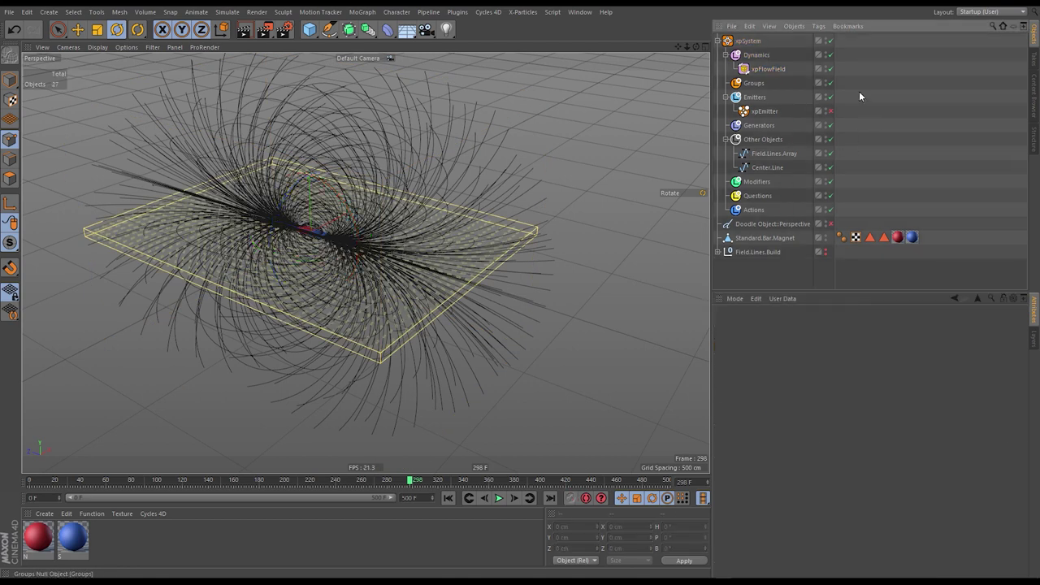
- Hide Field.Lines.Array and view the flow vectors from above
click(826, 154)
alt+drag(357, 227, 328, 204)
scroll(328, 205, up, 4)
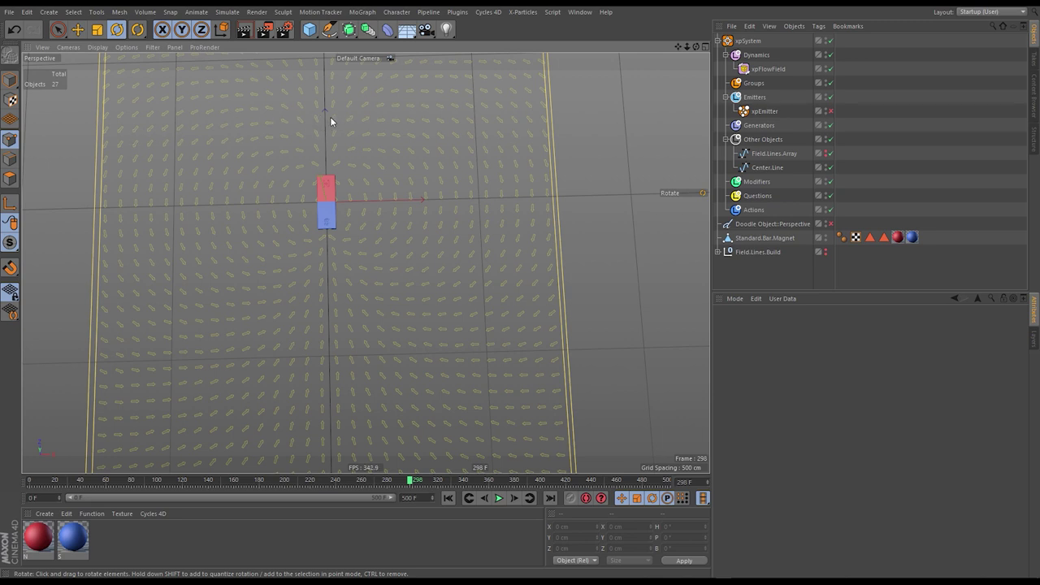
- Set the xpFlowField Cell Size to 40 cm
click(767, 69)
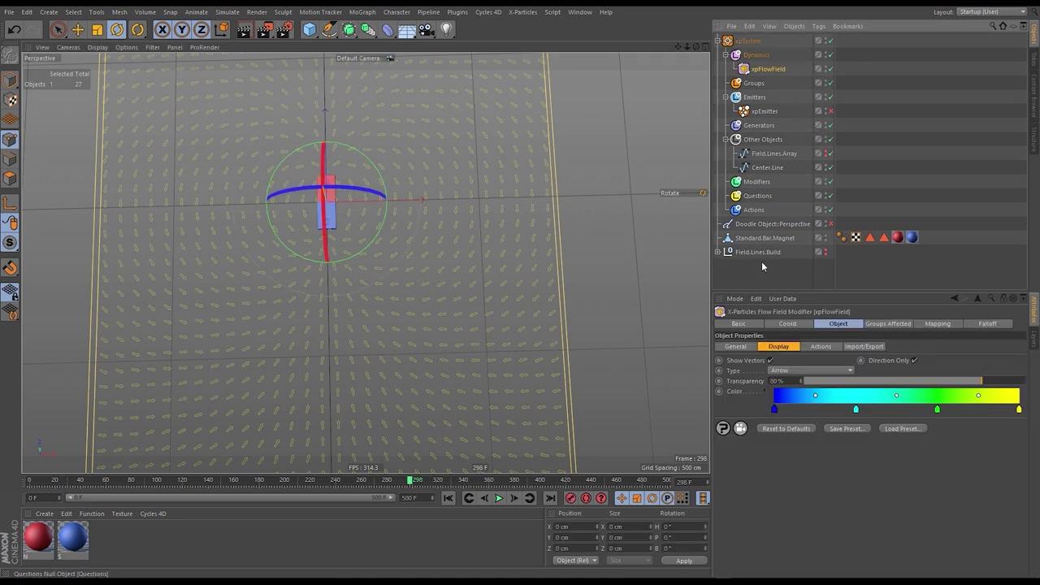
click(736, 347)
double_click(766, 370)
text(40)
key(Return)
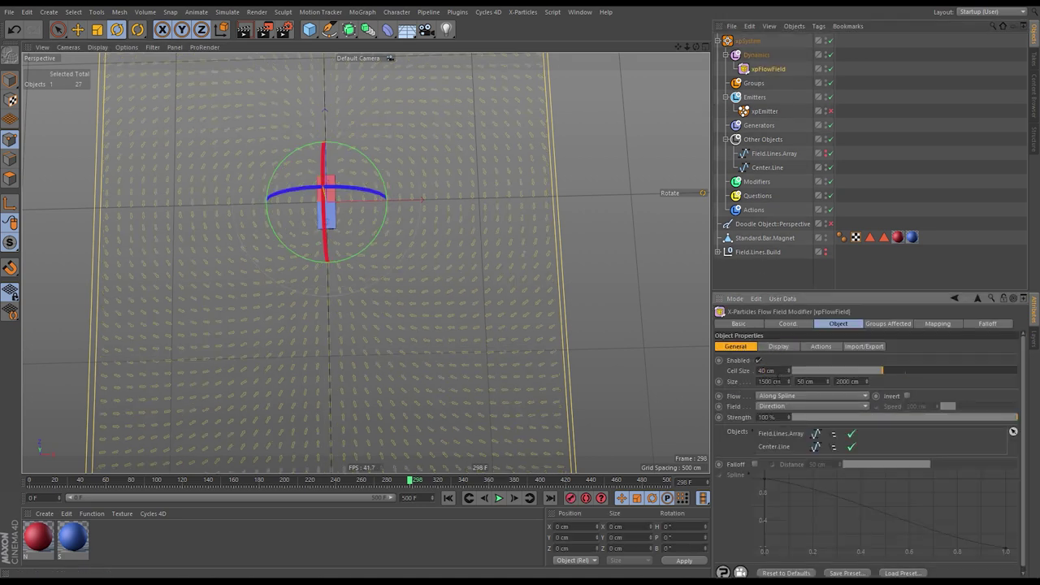
click(674, 153)
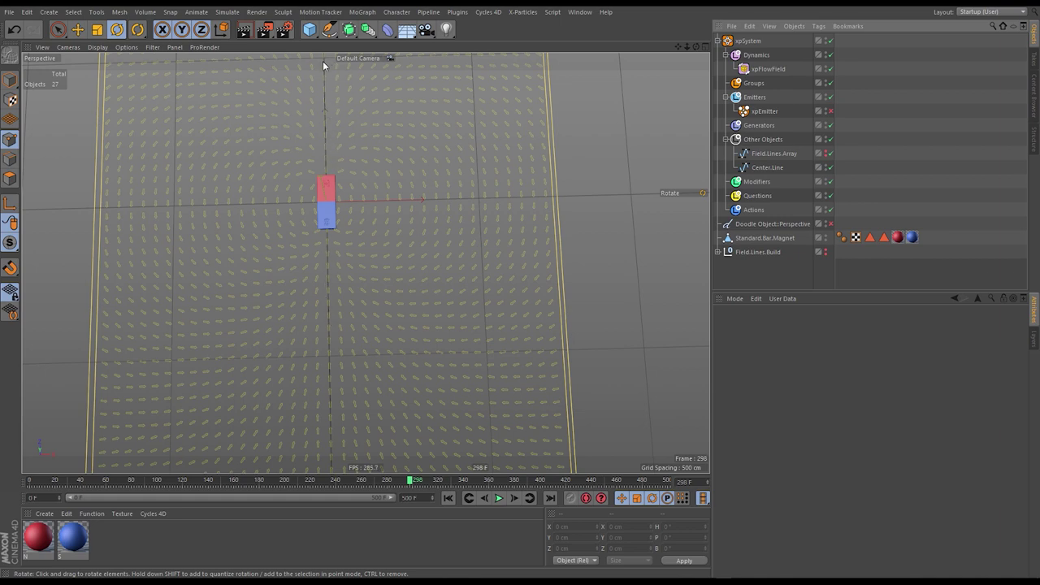
alt+drag(339, 224, 362, 196)
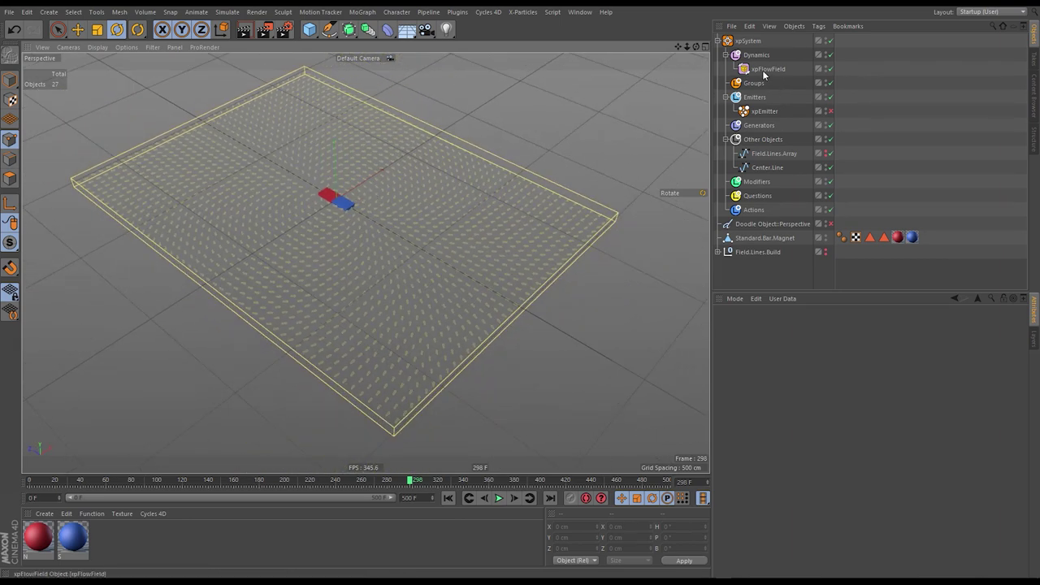
click(766, 70)
- Hide the flow field's vector arrows and enter 1 in its Size Y field
click(779, 347)
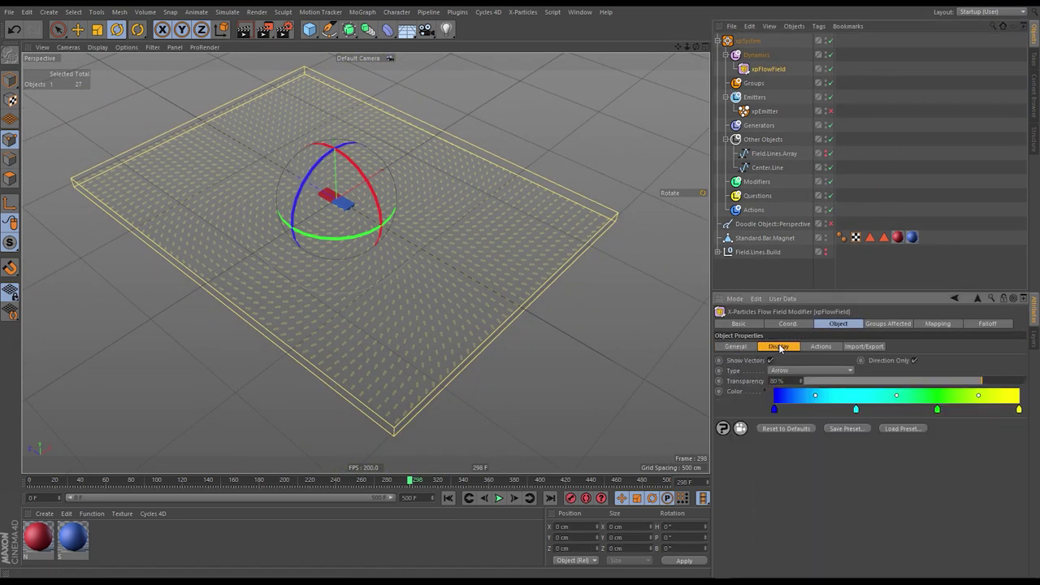
click(770, 361)
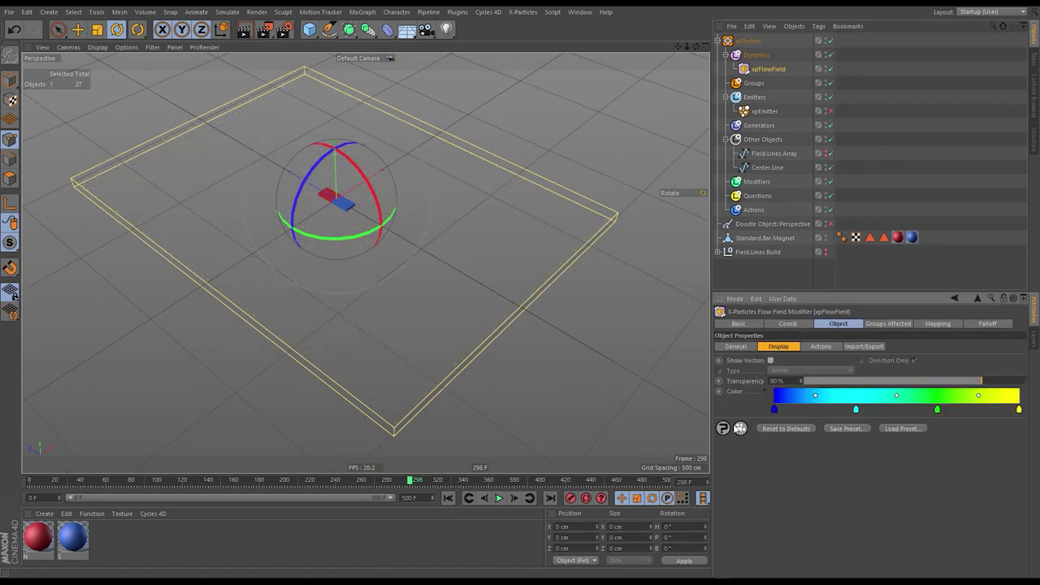
click(736, 347)
double_click(812, 381)
text(1500)
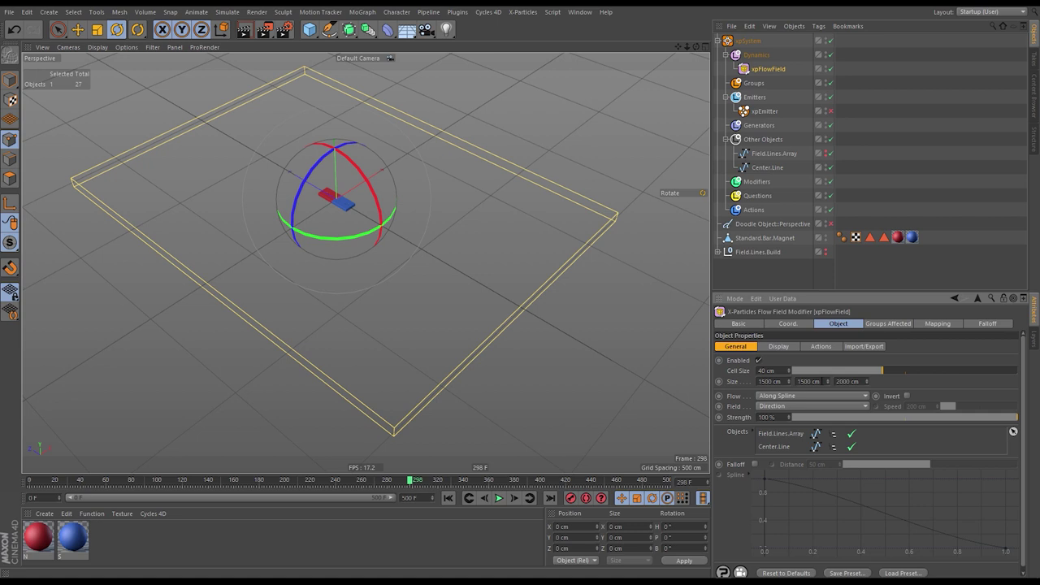
scroll(366, 260, up, 3)
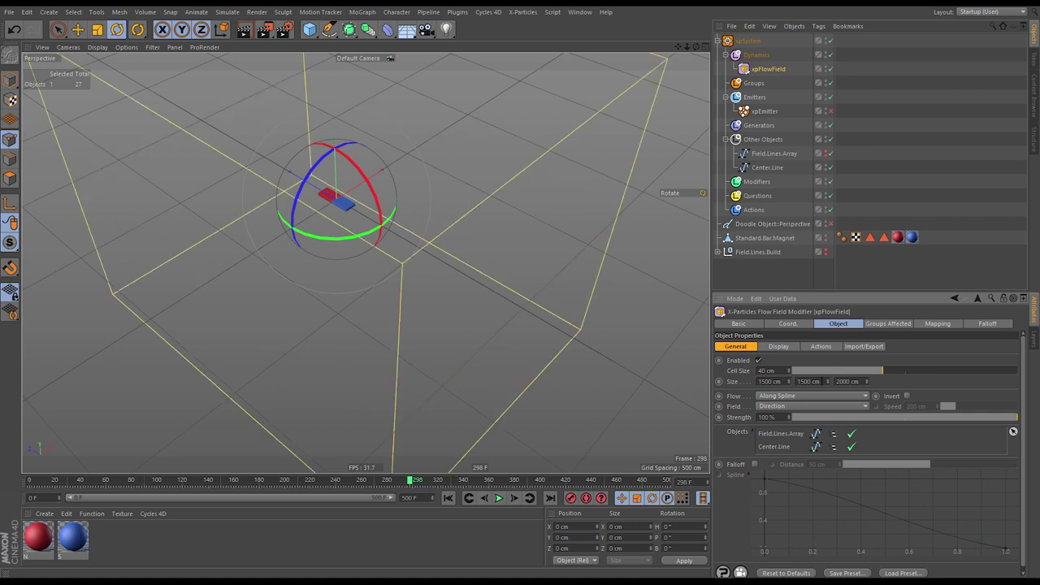
click(884, 176)
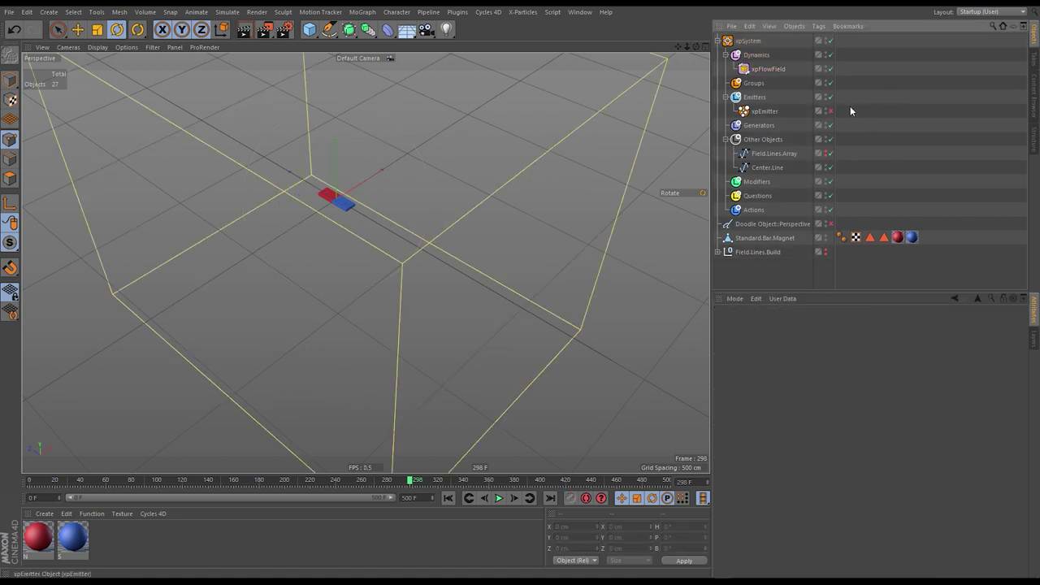
- Replay the simulation from frame 0, stop at frame 203, and select xpEmitter
click(469, 498)
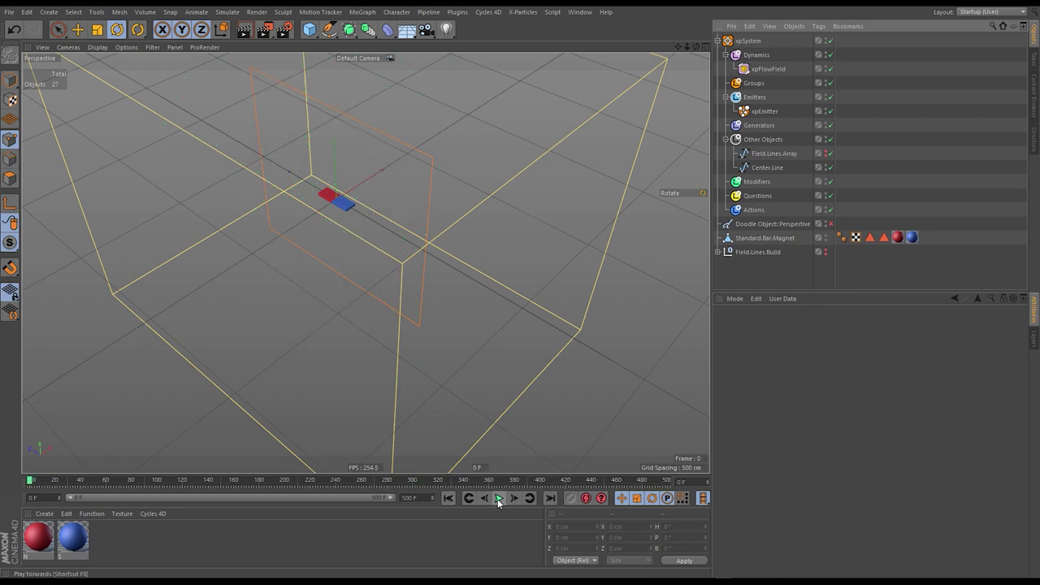
click(497, 499)
alt+drag(485, 282, 454, 217)
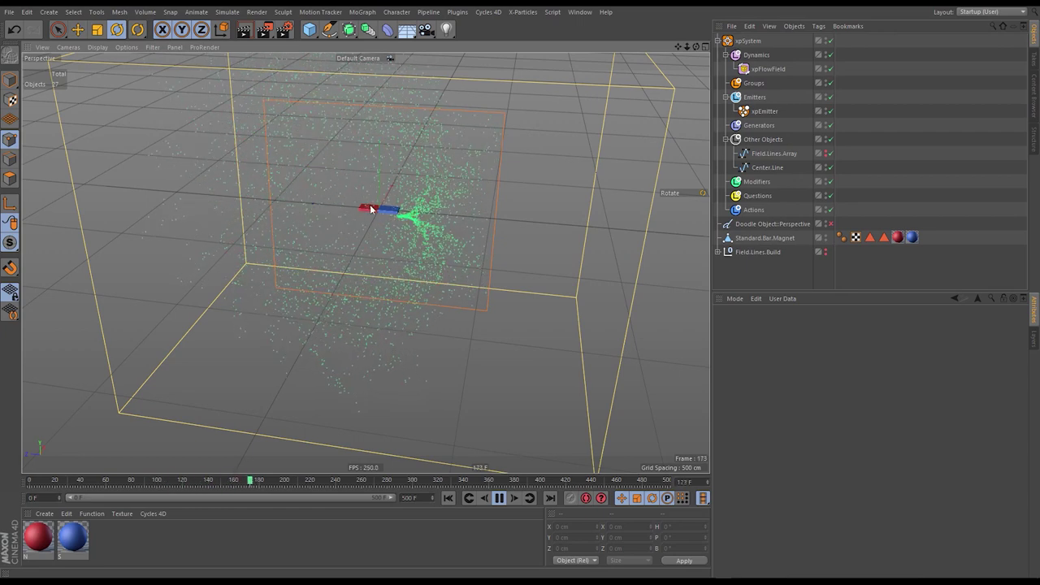
click(499, 498)
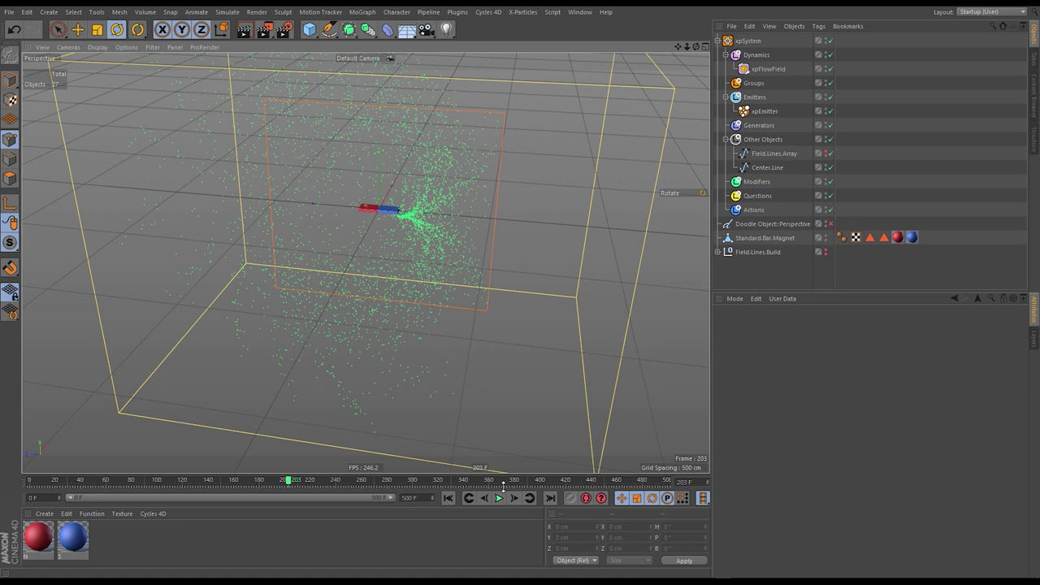
click(764, 112)
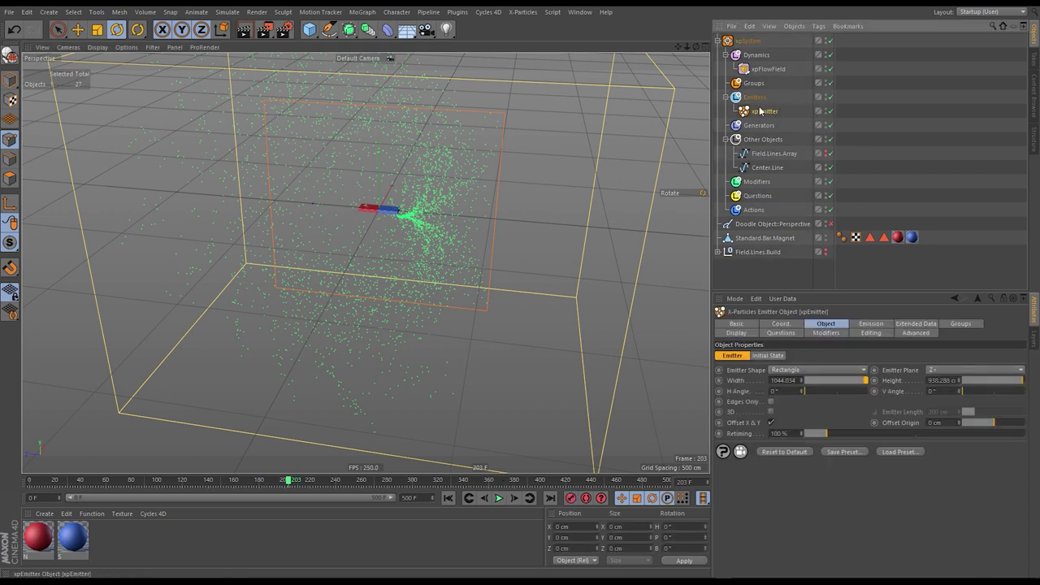
- Add an xpTrail object through Commander and place it under Generators
key(shift+c)
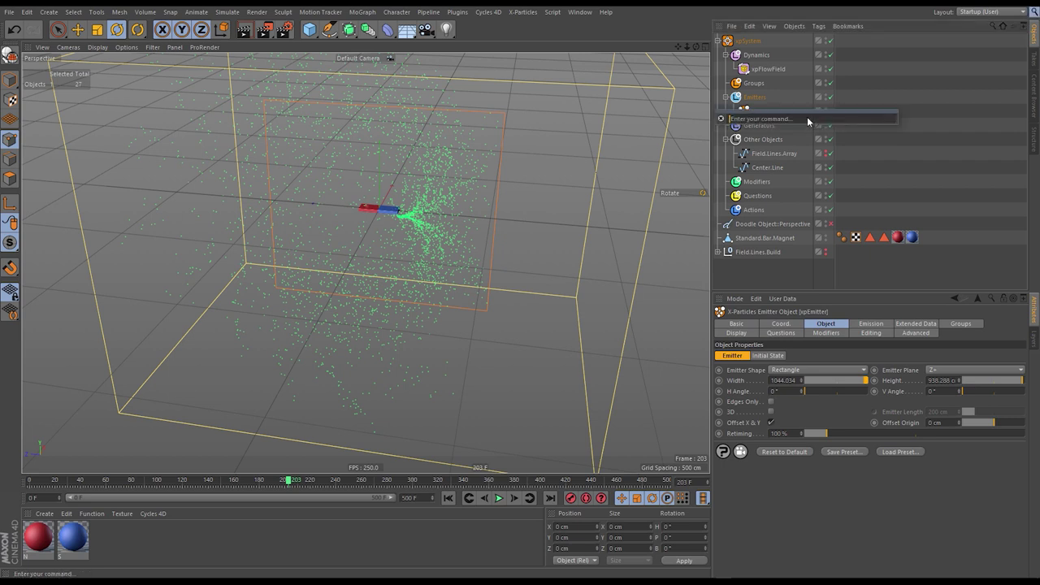
text(trail)
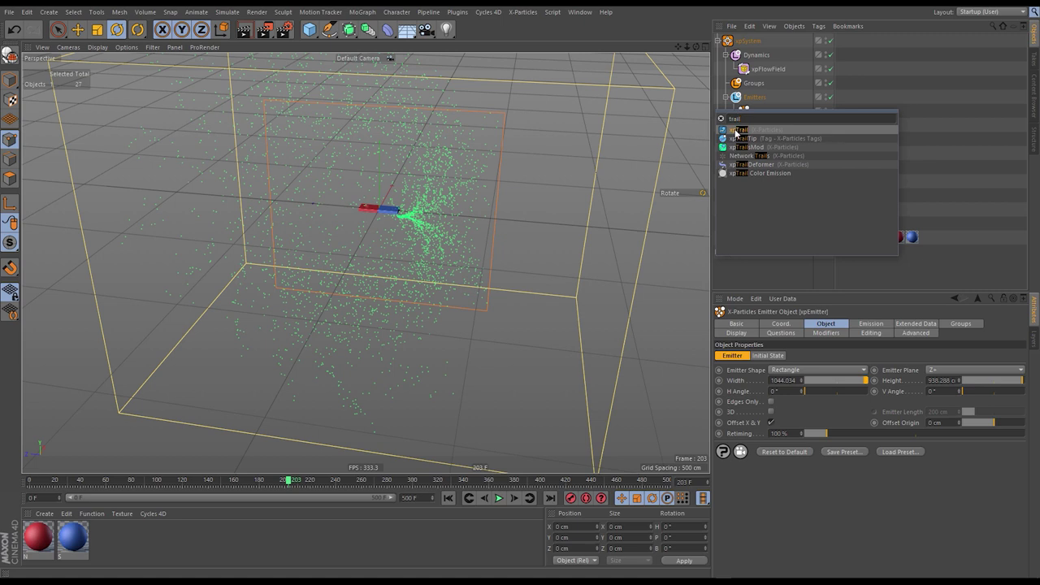
click(738, 130)
drag(749, 138, 751, 140)
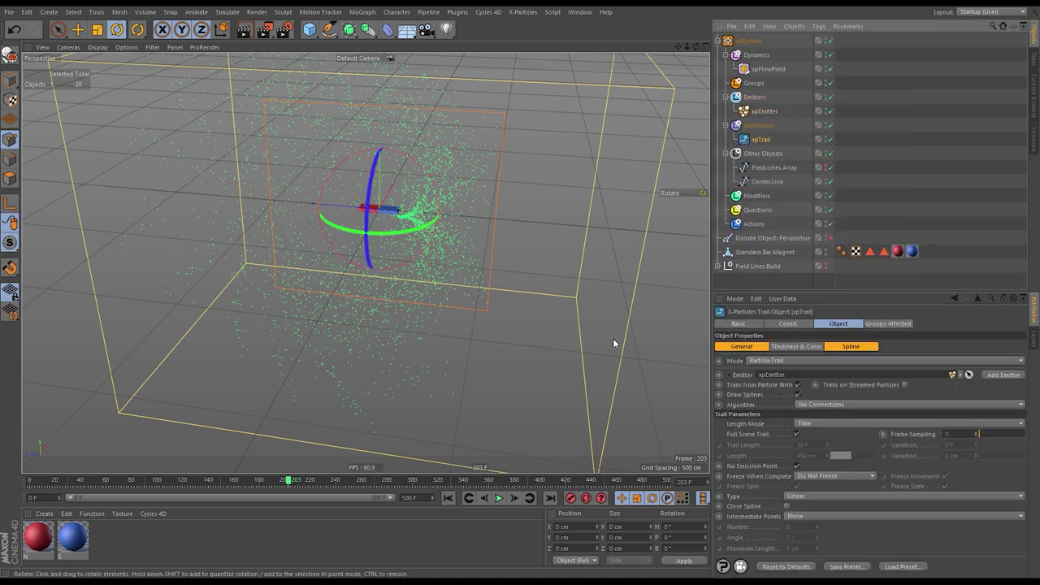
click(796, 347)
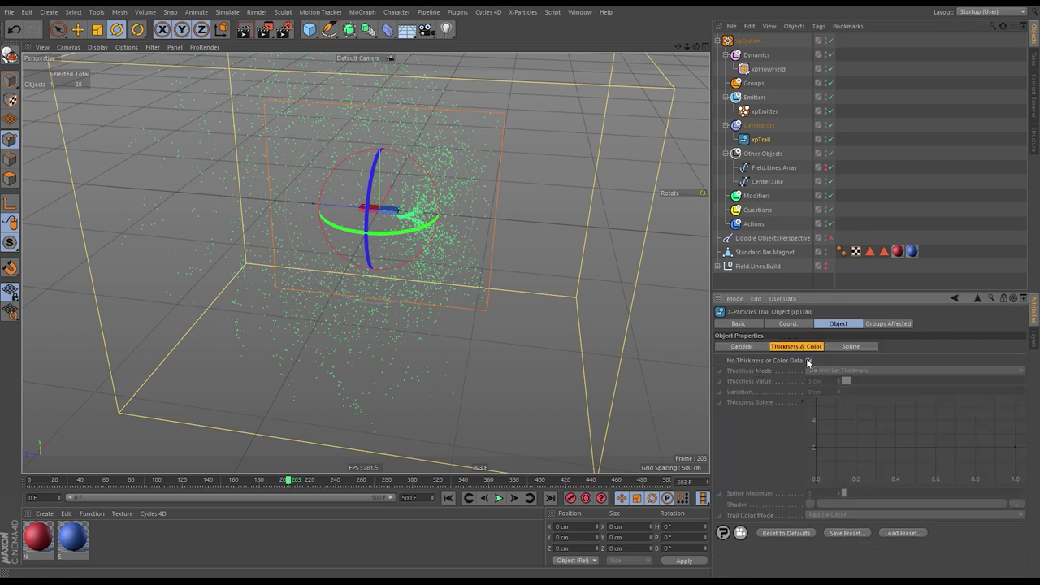
click(752, 348)
- Preview the trails by replaying to frames 139 and 83, then disable xpTrail
click(449, 498)
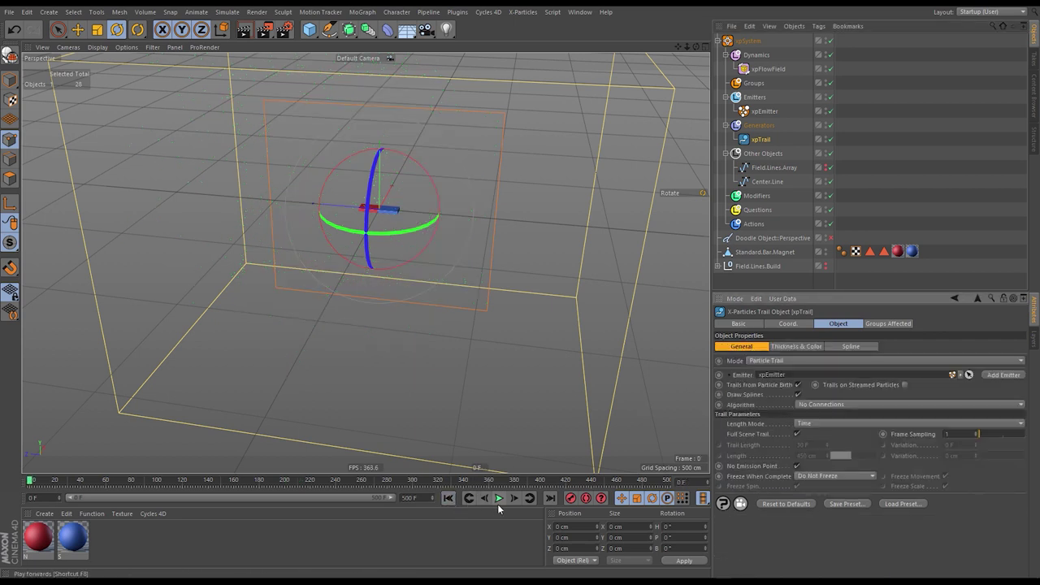
click(498, 499)
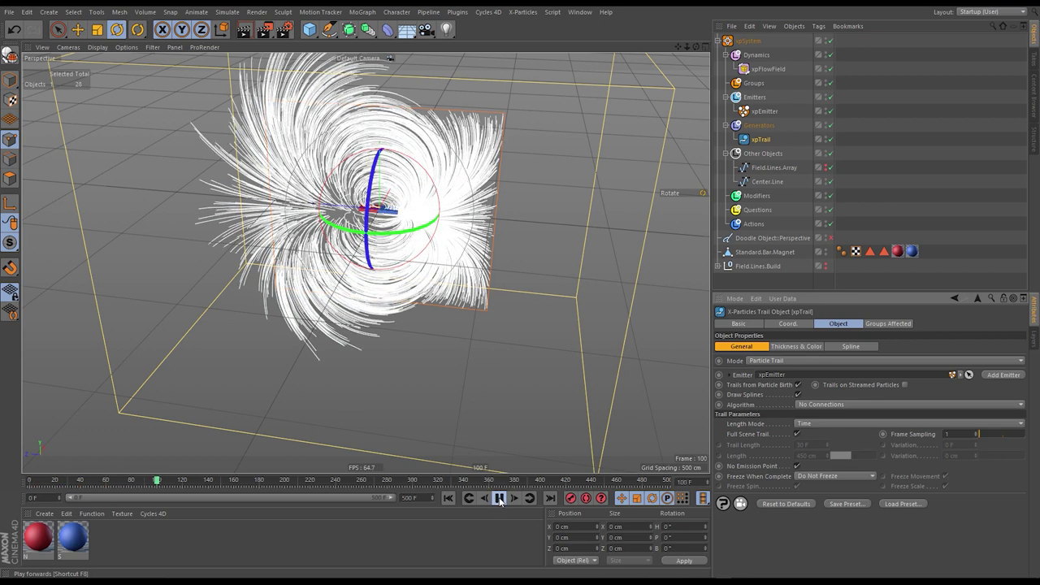
click(500, 499)
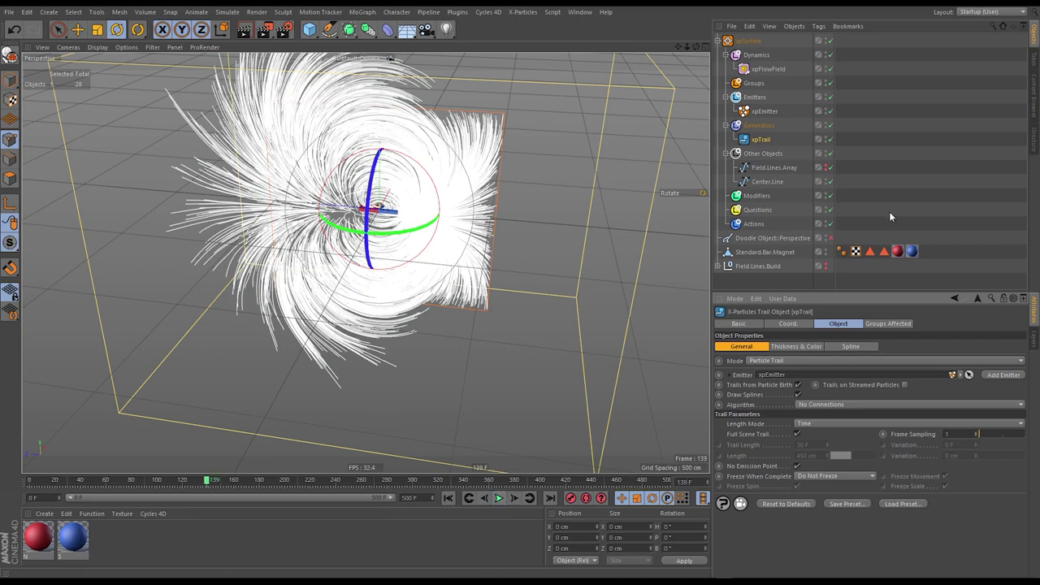
alt+drag(406, 214, 475, 198)
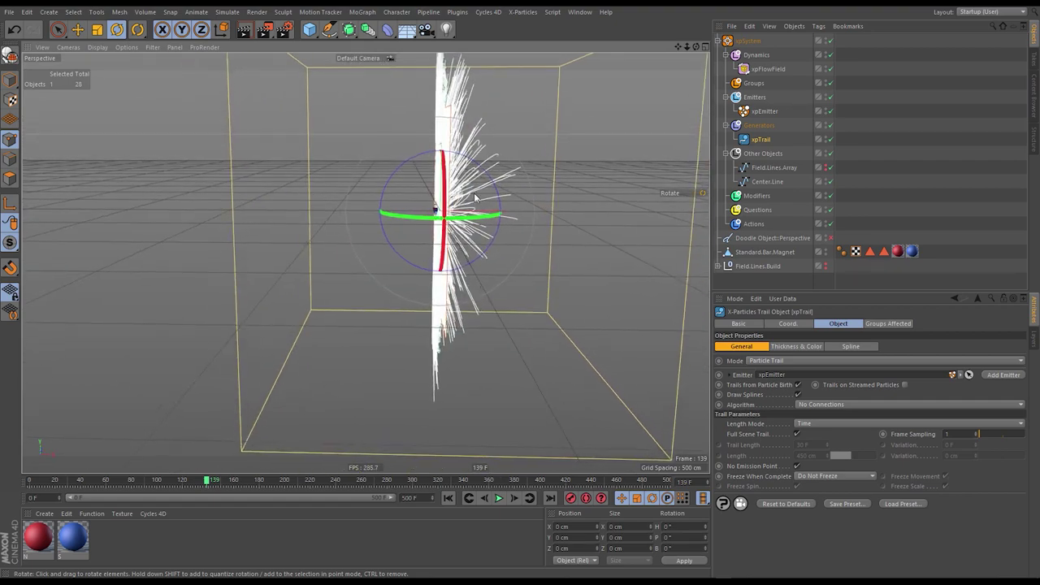
mouse_move(447, 233)
alt+mouse_down()
mouse_move(607, 239)
mouse_move(406, 233)
mouse_move(456, 243)
alt+mouse_up()
click(447, 497)
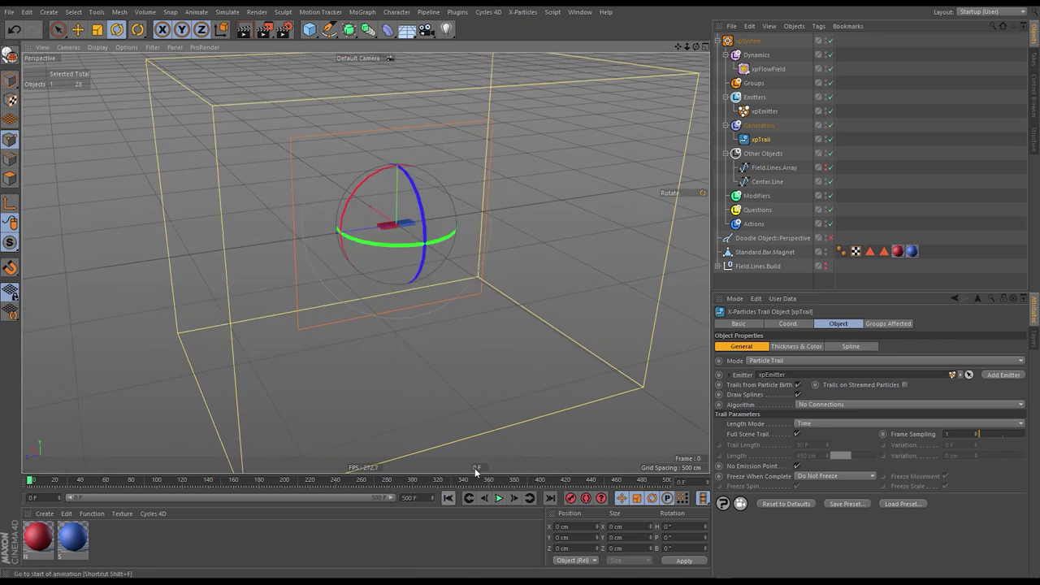
click(501, 499)
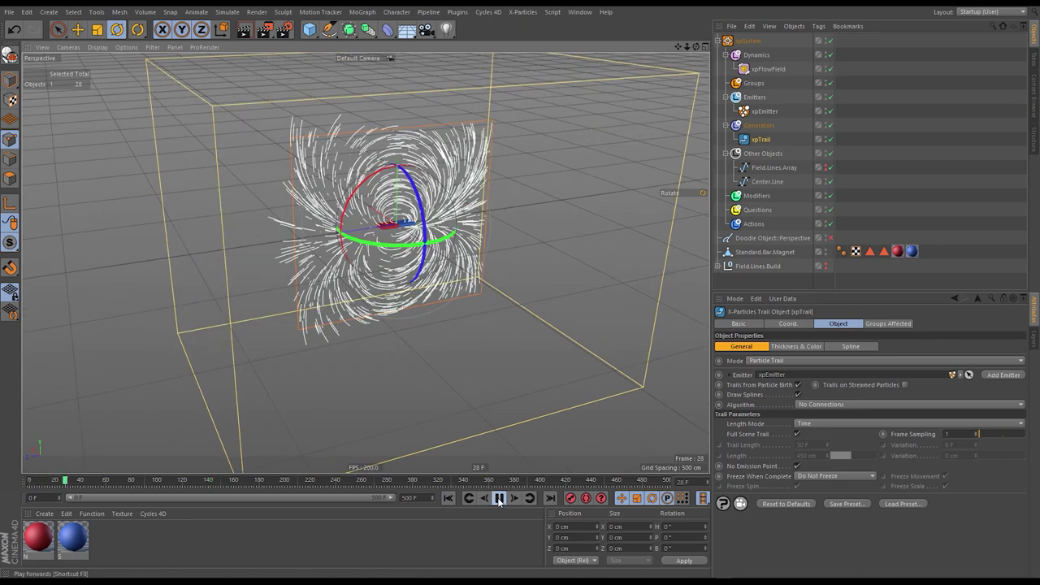
click(500, 499)
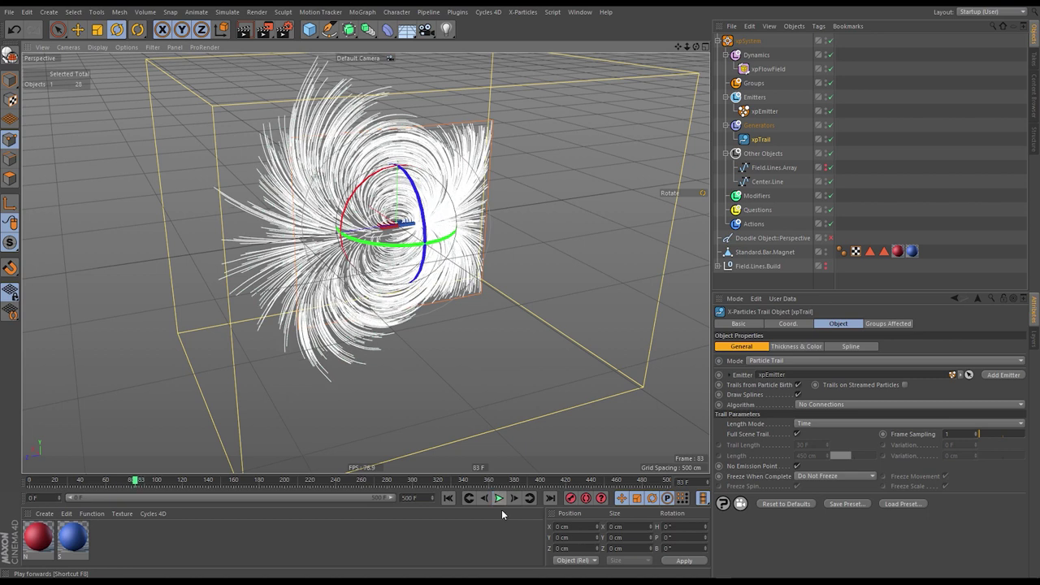
click(763, 140)
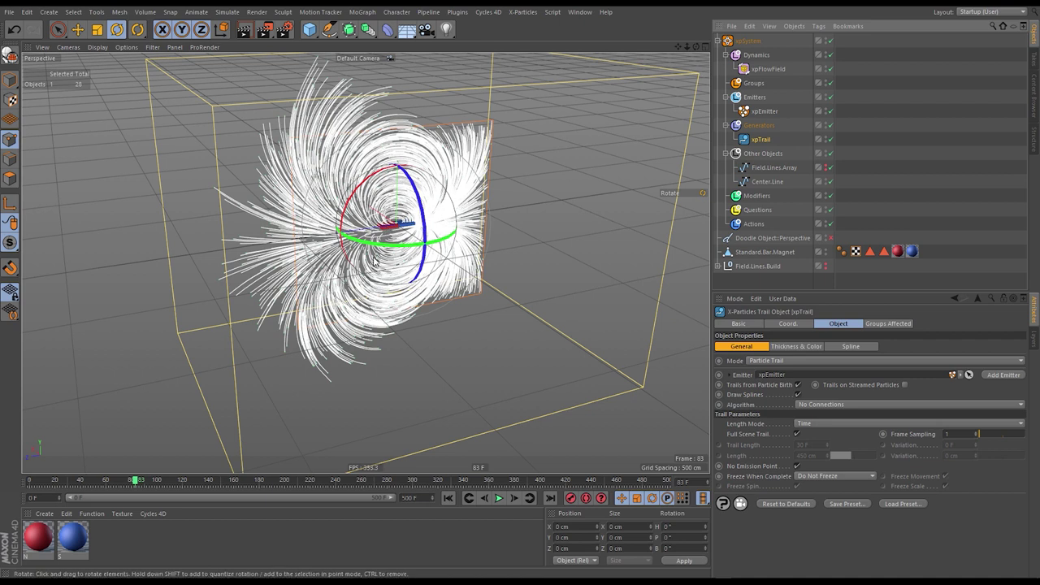
click(830, 139)
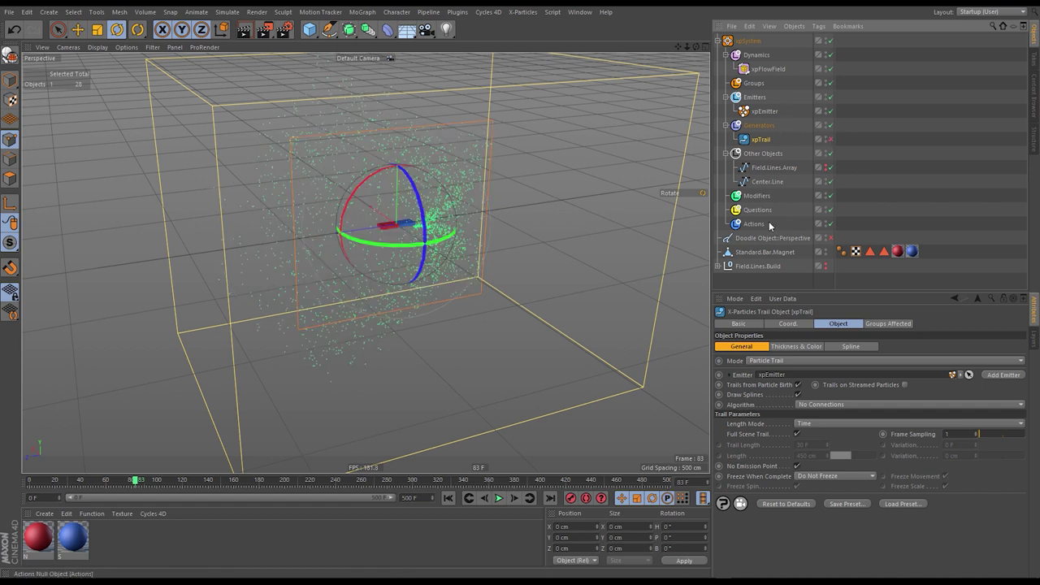
- Delete xpTrail and add an xpTendril modifier to the xpSystem Modifiers folder
key(Delete)
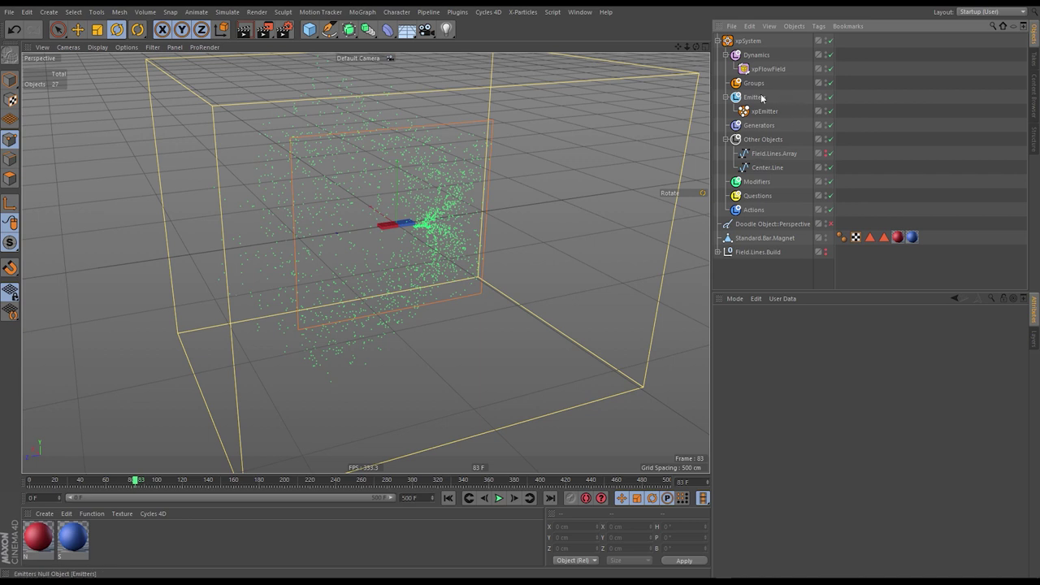
click(756, 181)
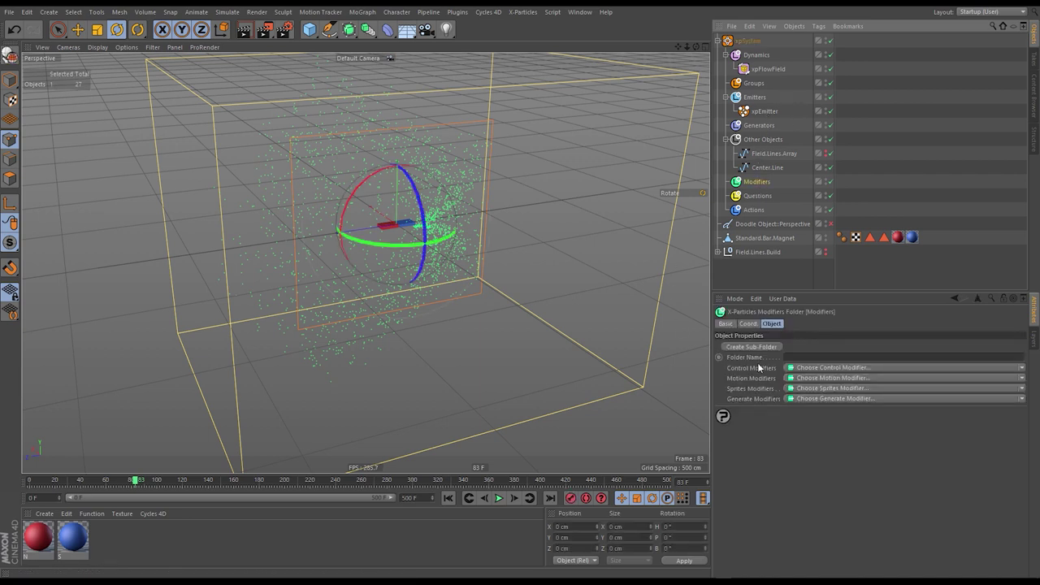
click(794, 399)
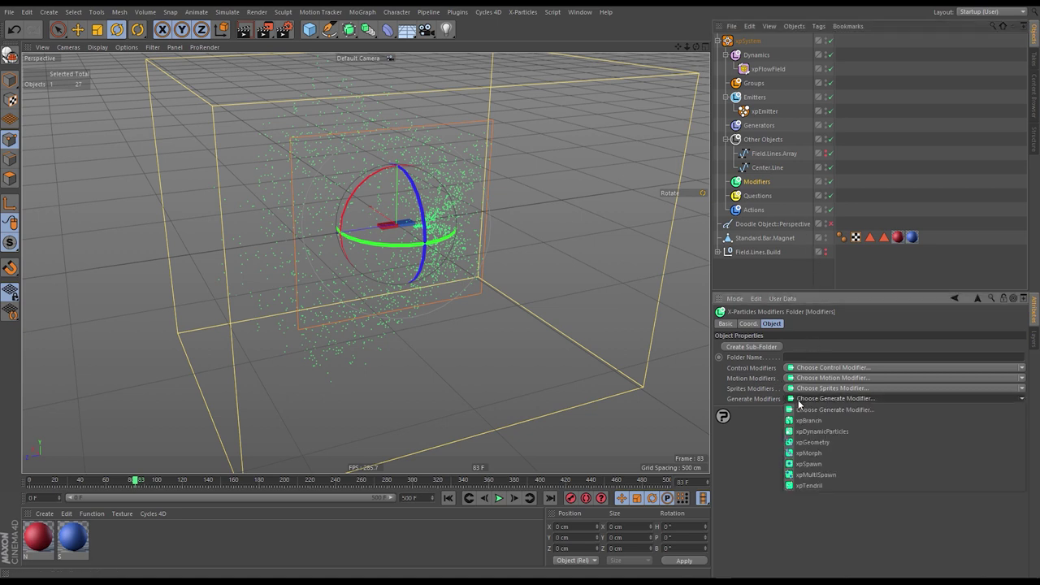
click(815, 484)
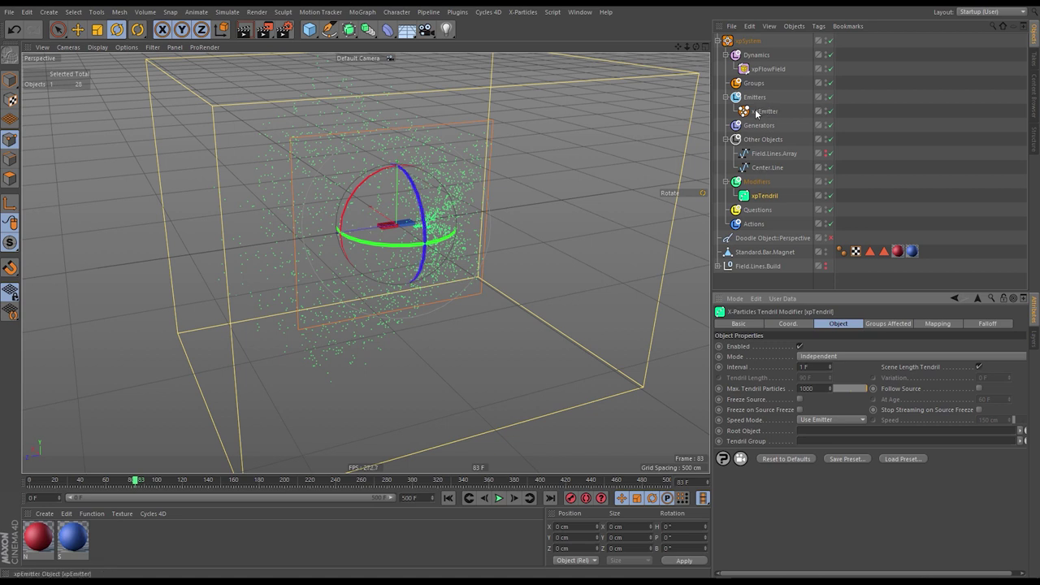
- Rewind and play the simulation to grow green tendrils, pausing around frame 69
click(448, 497)
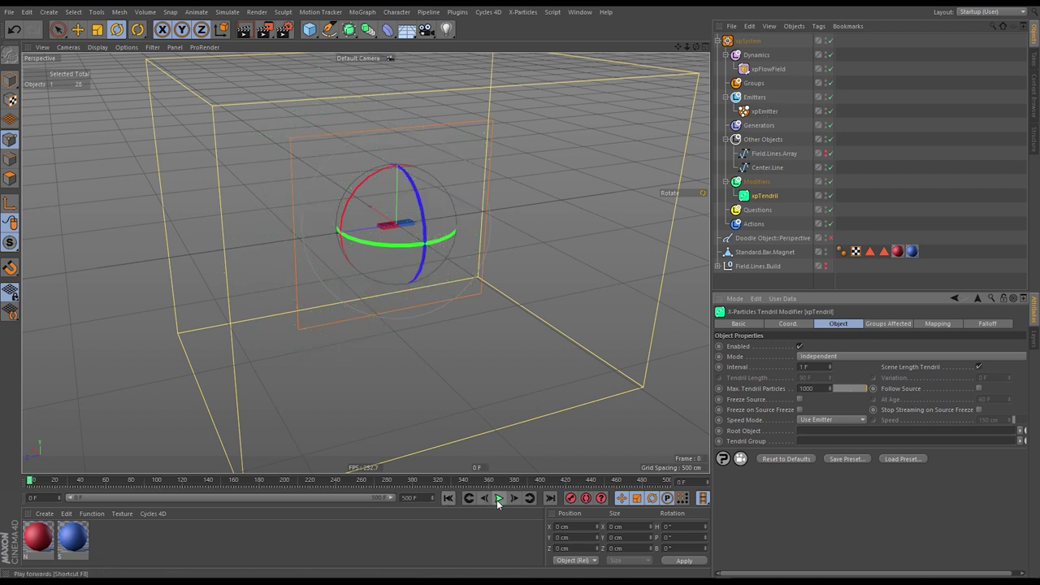
click(499, 498)
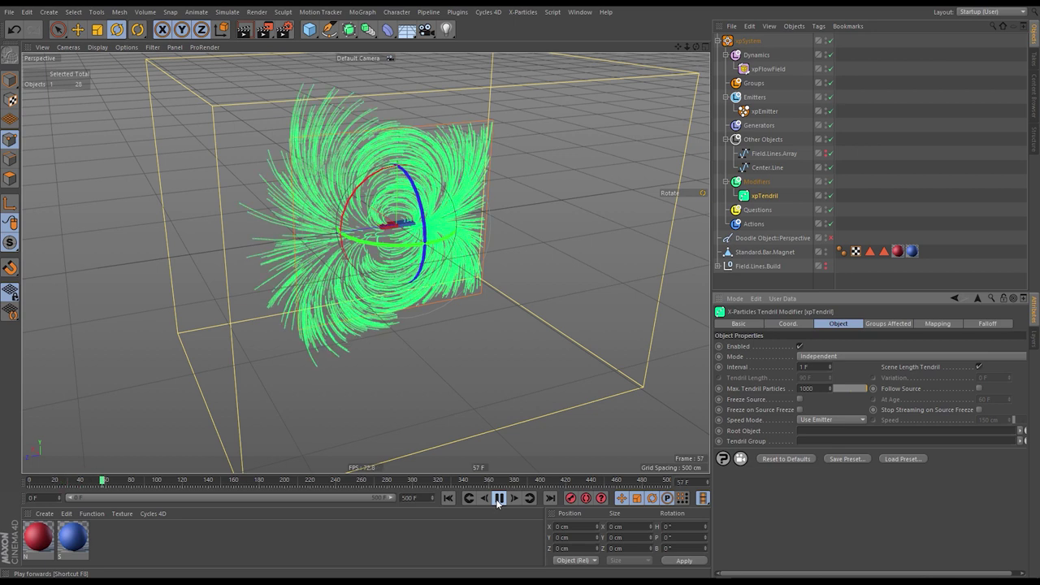
click(499, 498)
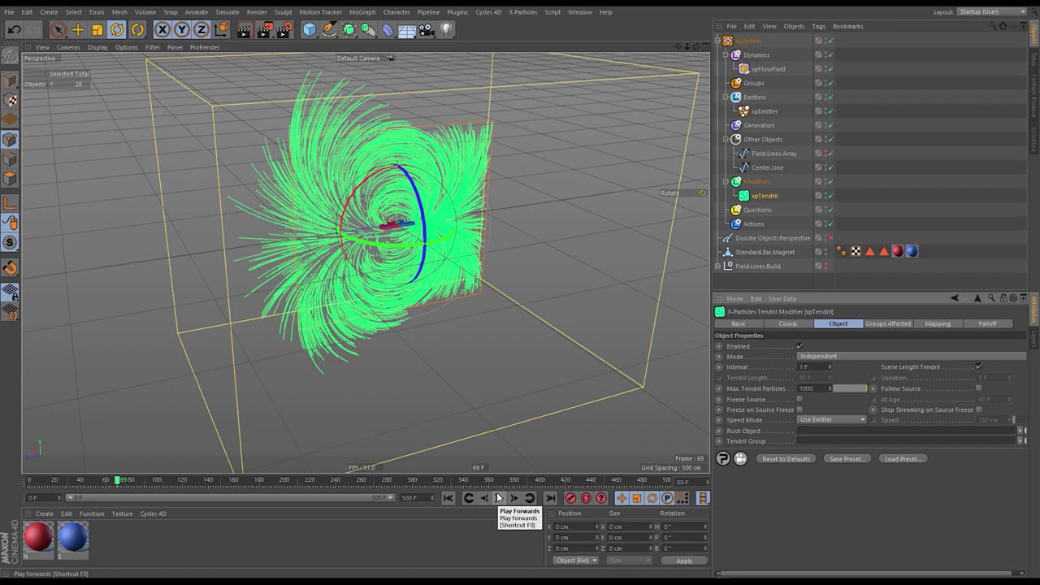
click(498, 497)
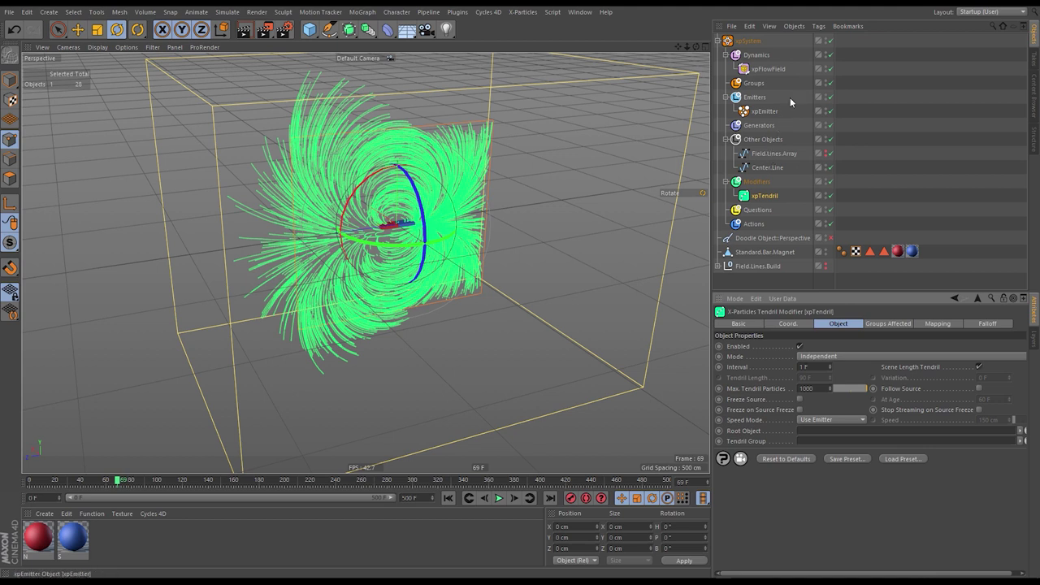
- Parent the Field.Lines.Array and Center.Line splines under Standard.Bar.Magnet
click(767, 156)
ctrl+click(771, 167)
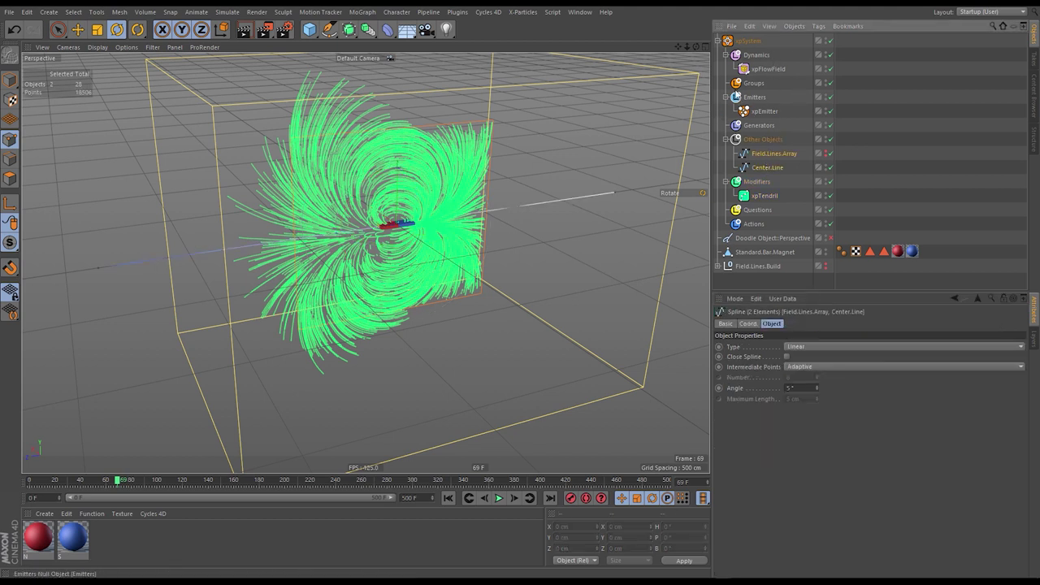
click(765, 253)
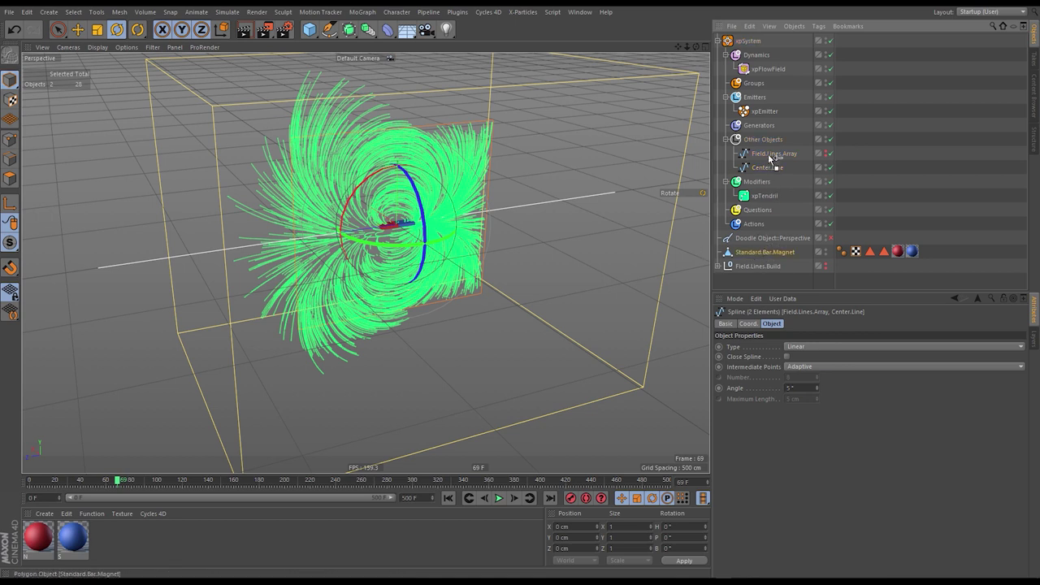
drag(767, 151, 767, 155)
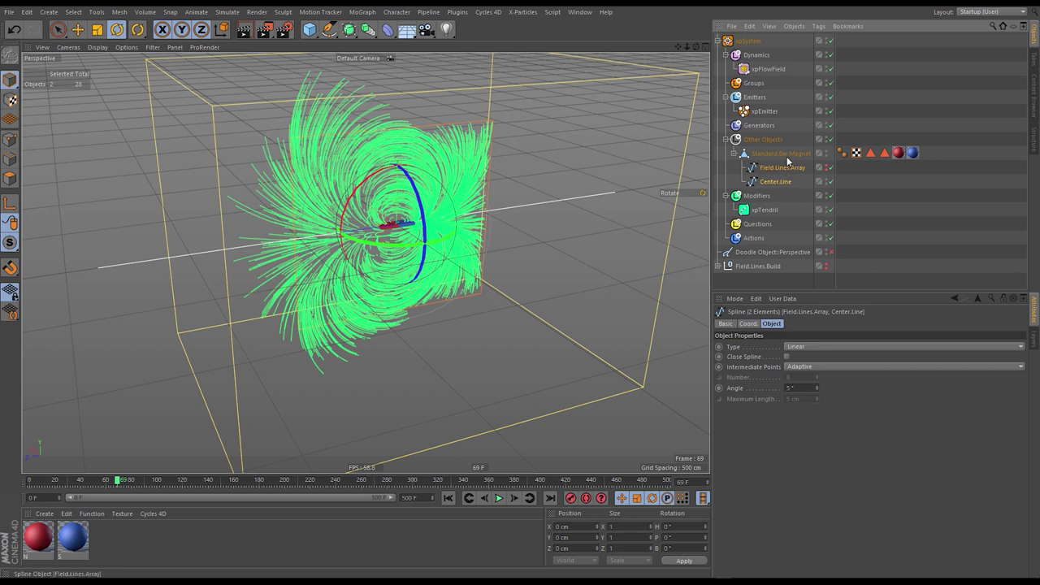
- Disable the xpFlowField modifier and rotate the bar magnet to about -47° heading
click(780, 153)
key(r)
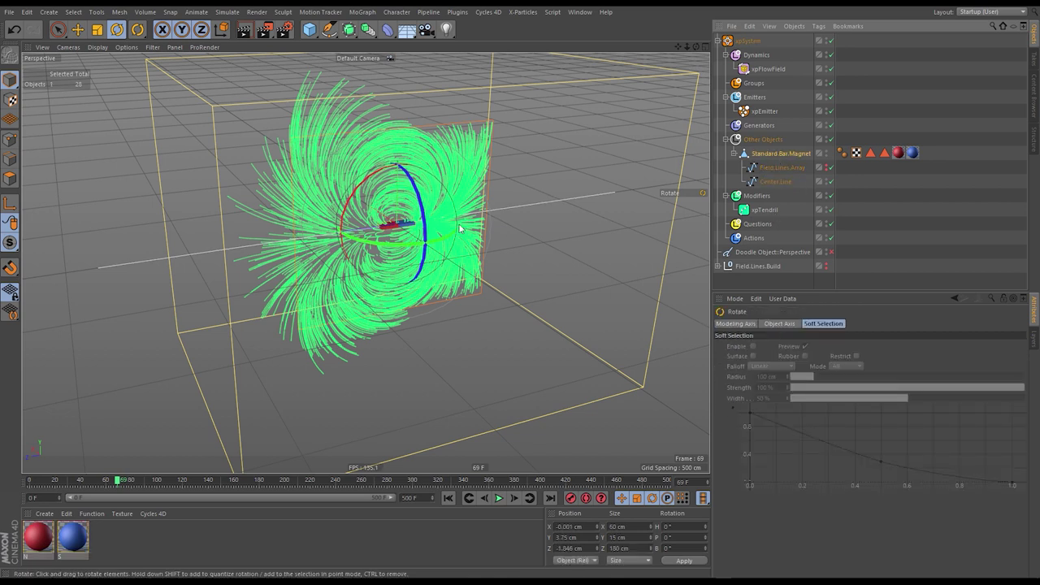
click(772, 70)
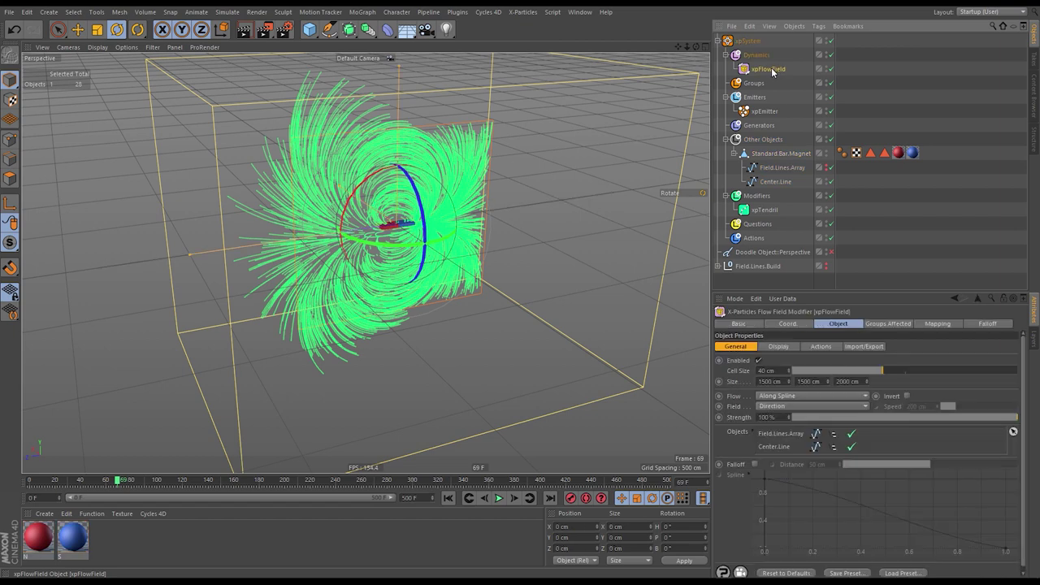
click(776, 153)
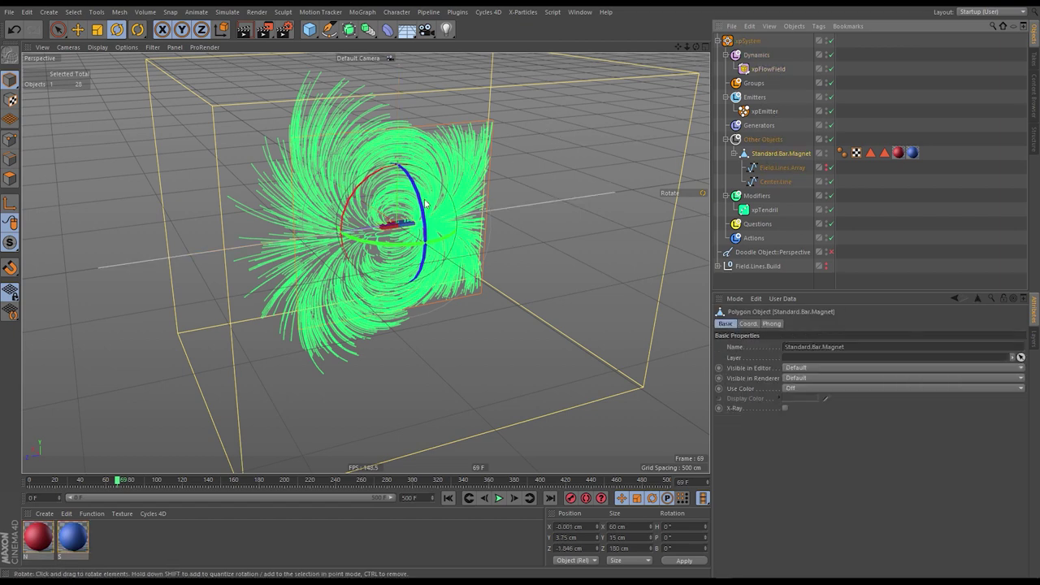
click(831, 70)
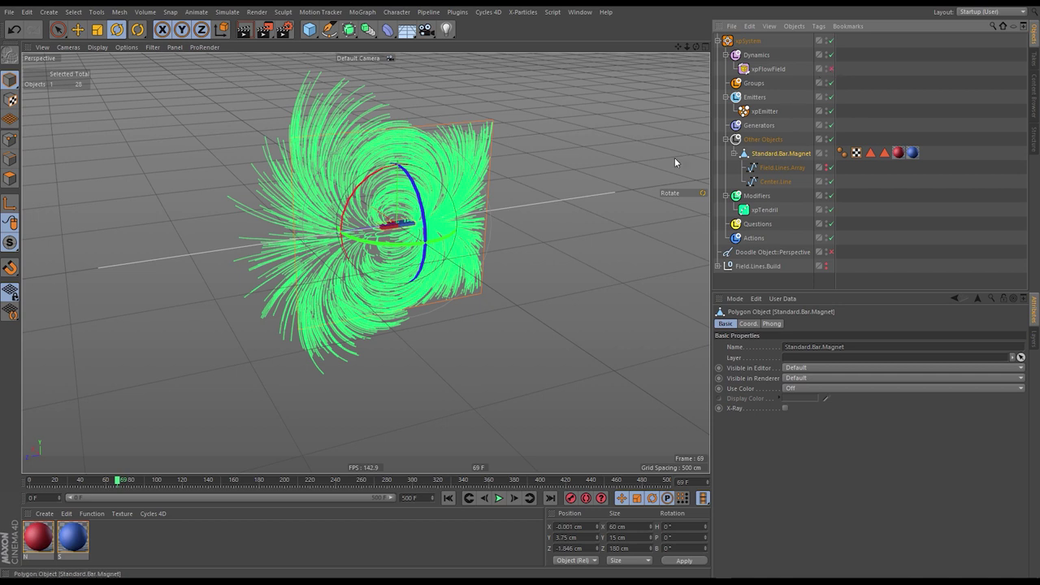
drag(410, 242, 448, 236)
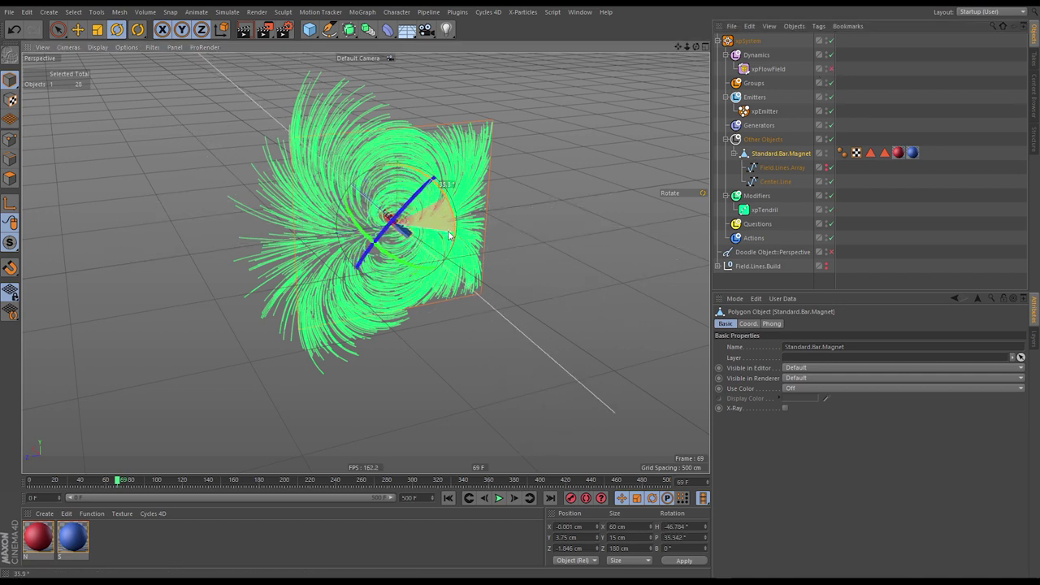
click(847, 70)
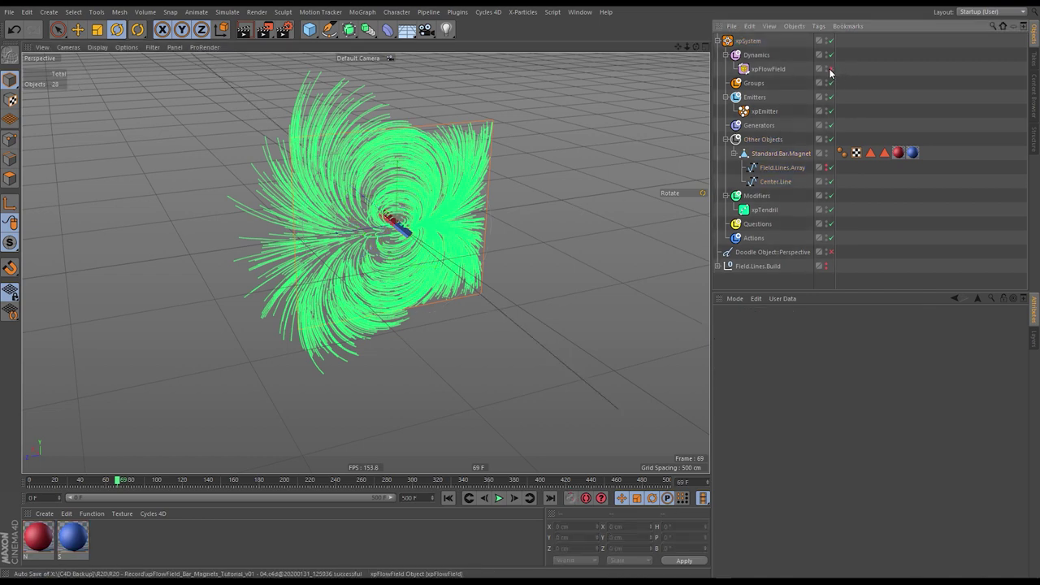
- Run the simulation to frame 170, orbit to inspect the tendril mass, and select xpEmitter
click(768, 69)
click(885, 74)
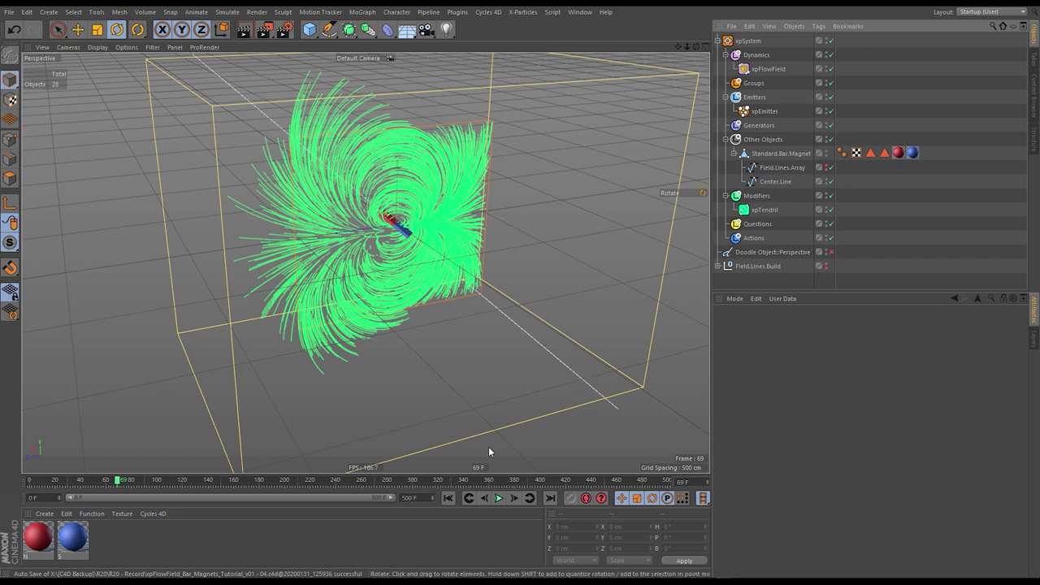
click(499, 499)
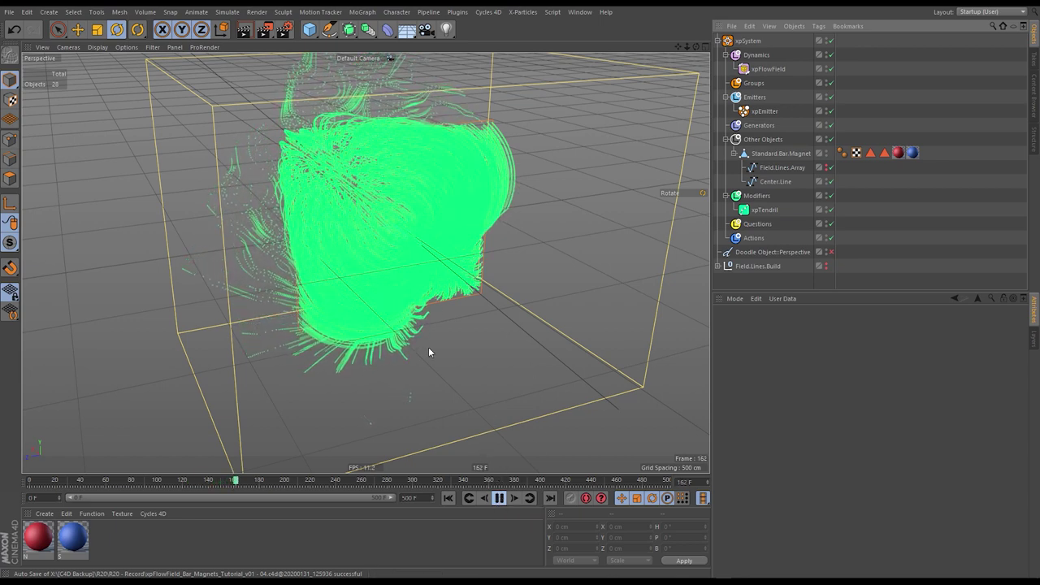
click(498, 499)
alt+drag(513, 339, 382, 207)
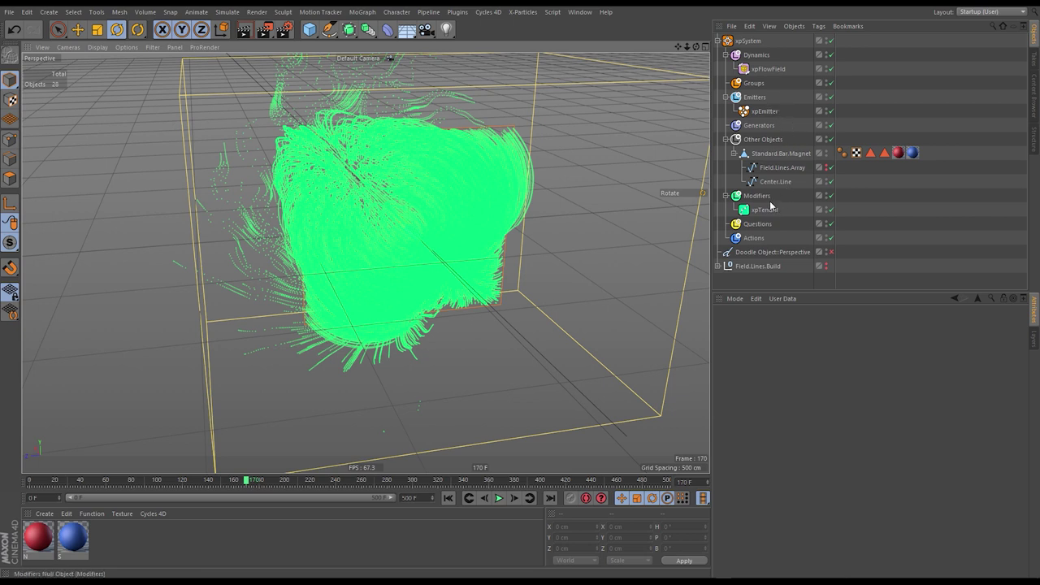
click(772, 110)
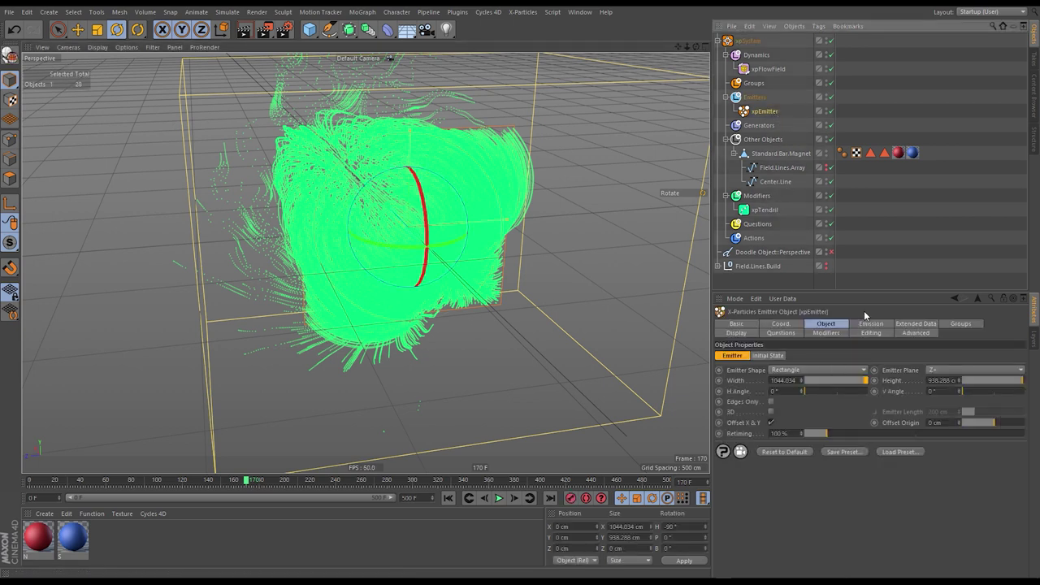
- Turn off Scene Length Tendril on xpTendril for 40-frame tendrils, then replay
click(870, 324)
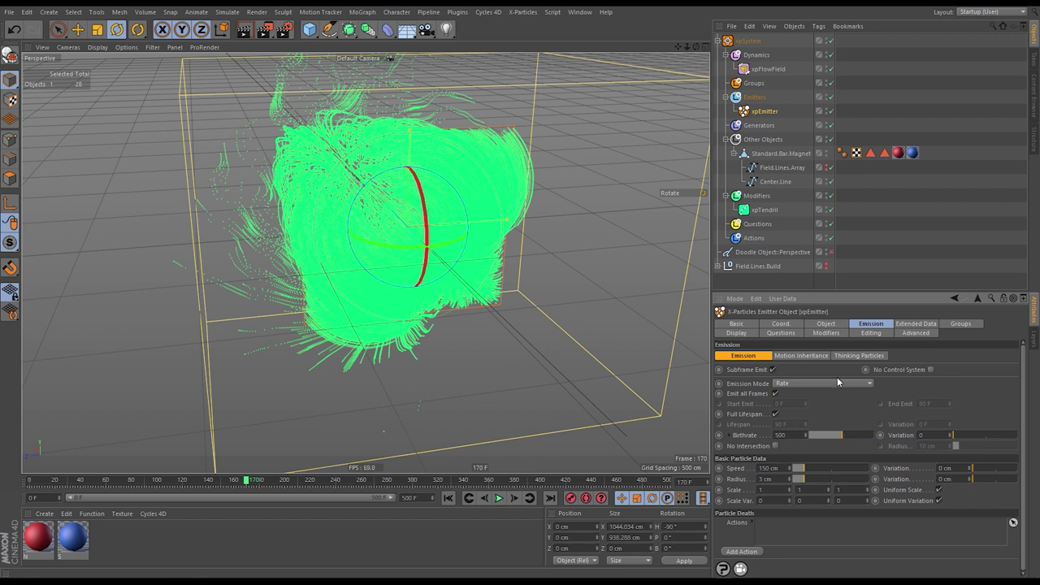
click(767, 210)
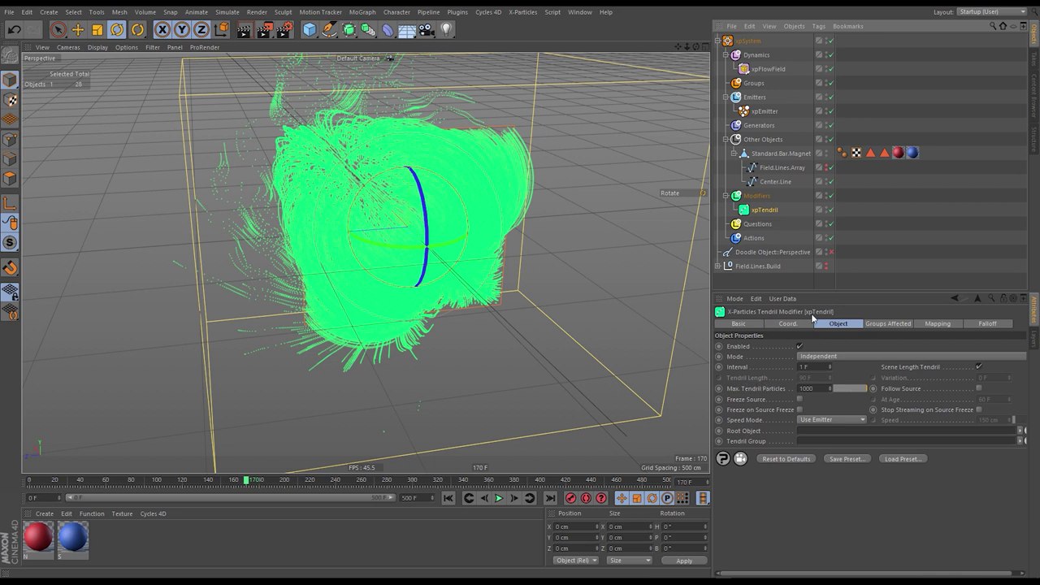
click(980, 367)
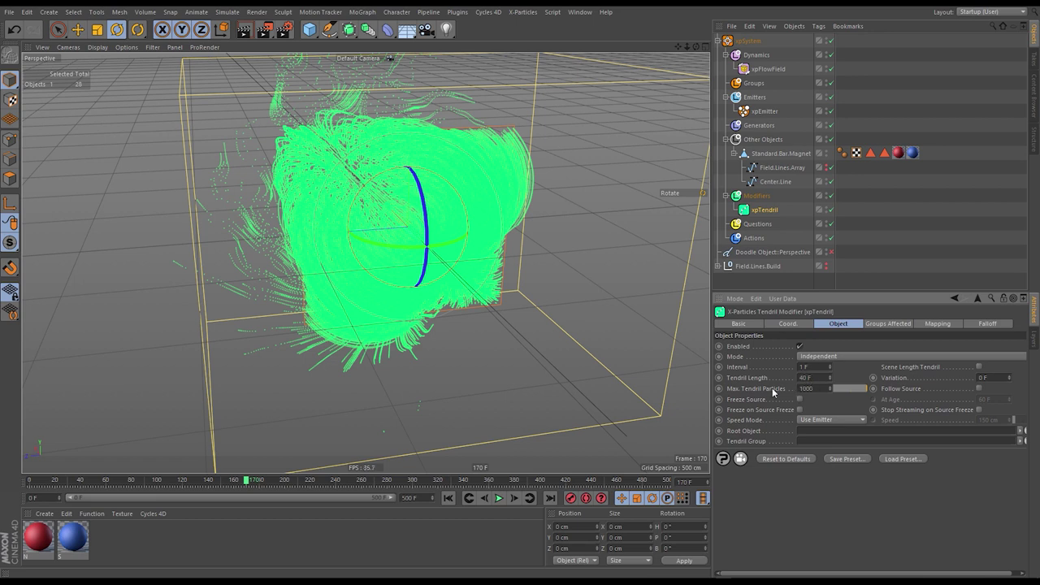
click(448, 498)
click(499, 498)
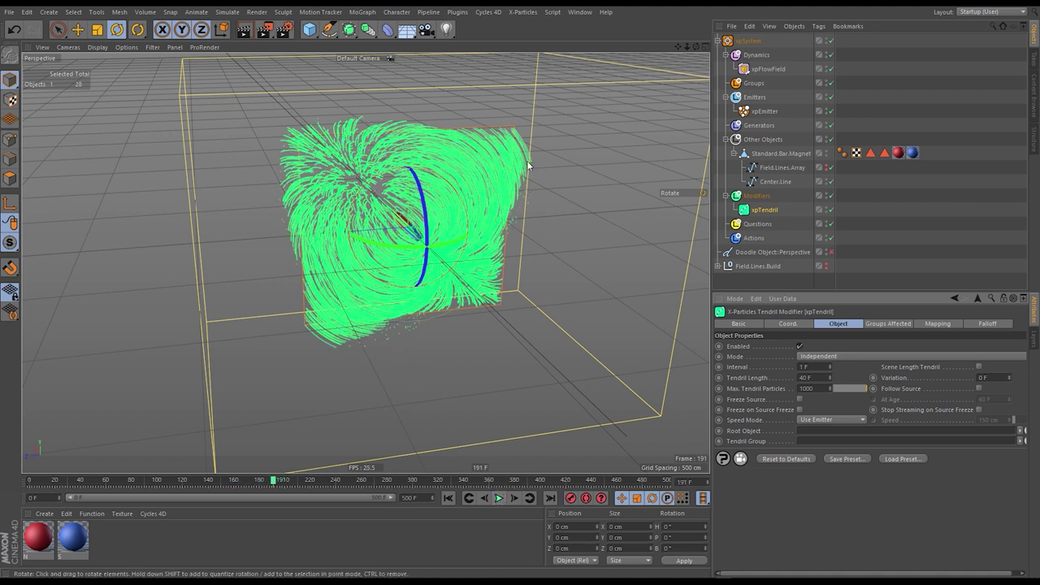
- Uncheck Full Lifespan on xpEmitter for a 40-frame lifespan, then replay and view the streamlines
click(765, 112)
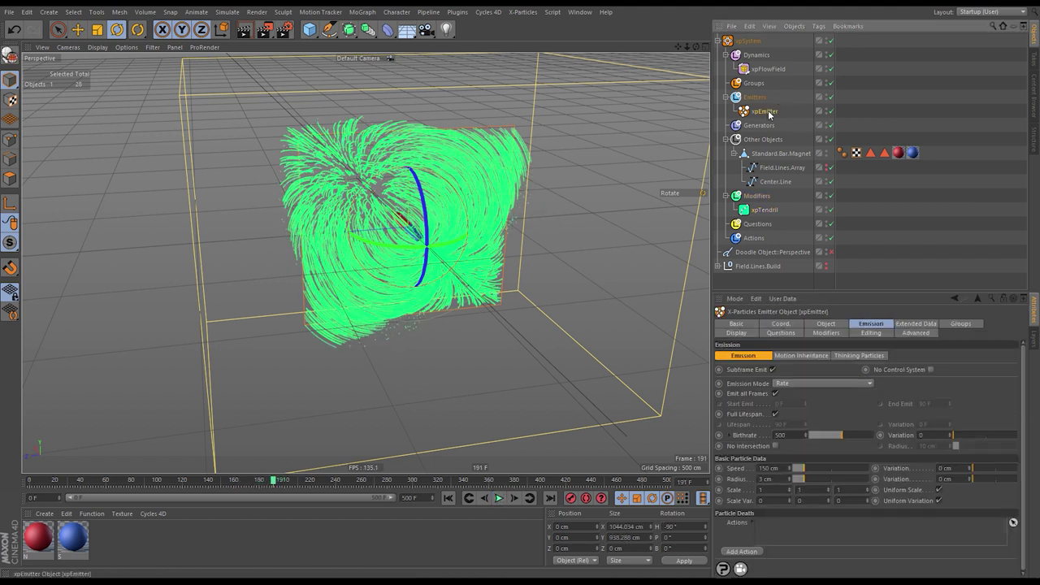
click(774, 414)
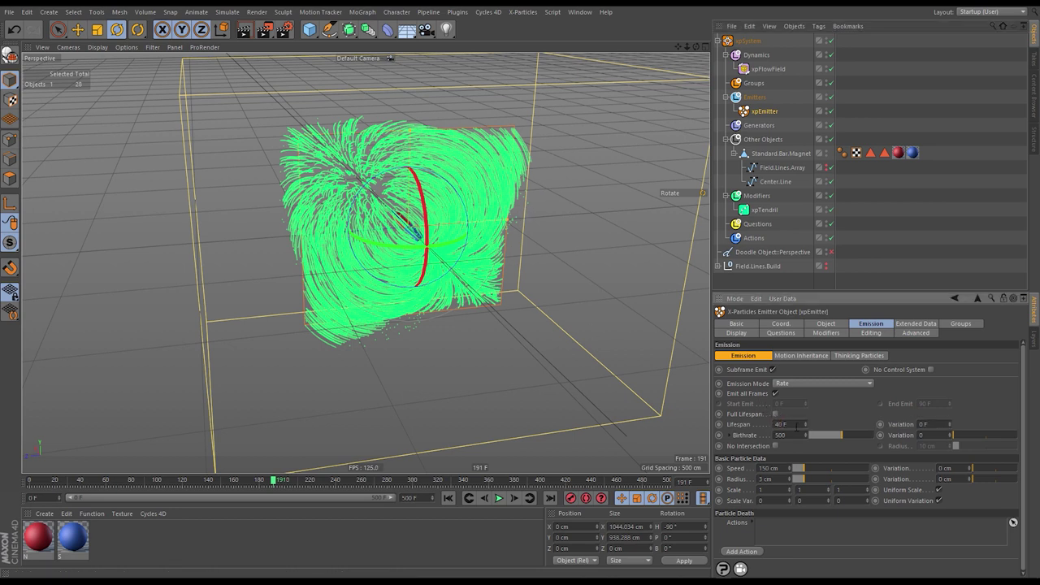
click(448, 497)
click(498, 498)
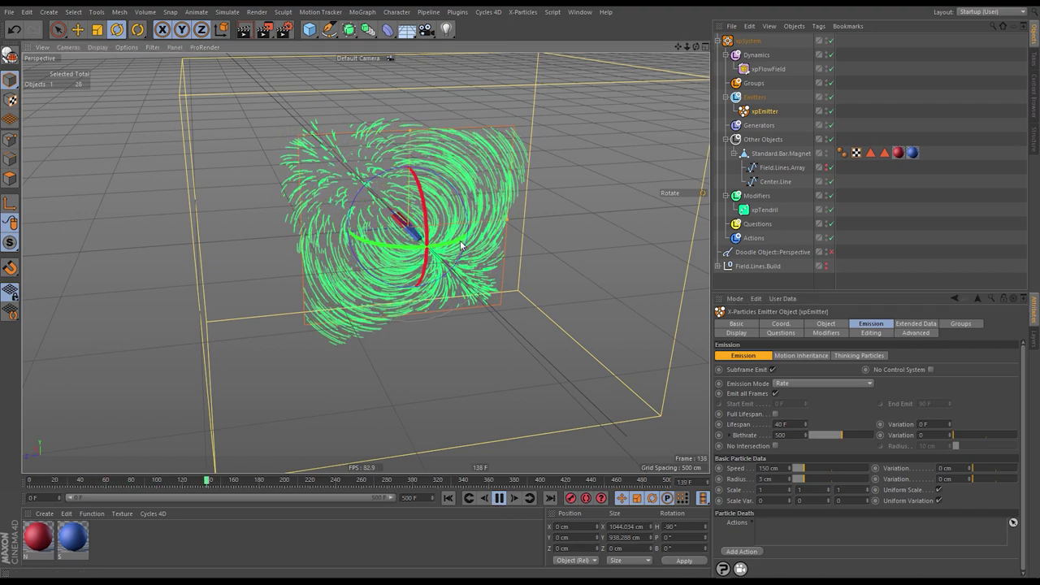
alt+drag(528, 259, 455, 236)
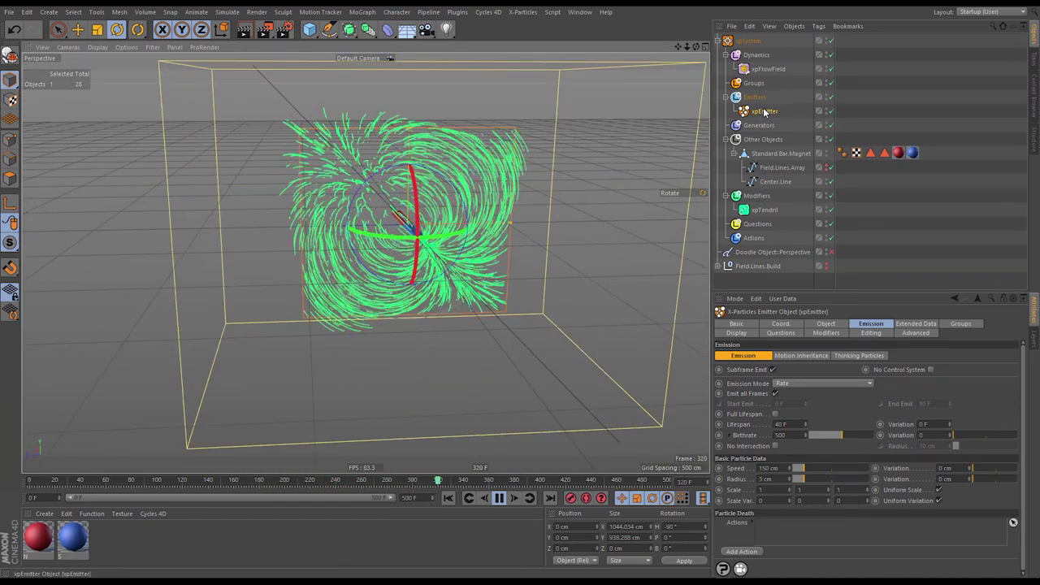
- Drag the emitter plane with Move, undo that move, stop playback, and select xpFlowField
key(e)
drag(503, 238, 444, 396)
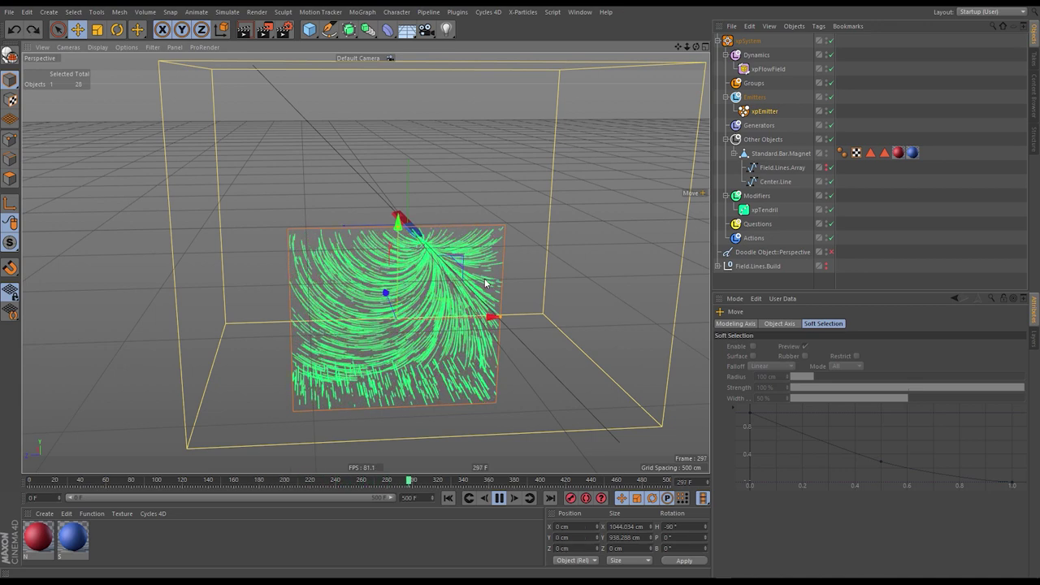
key(ctrl+z)
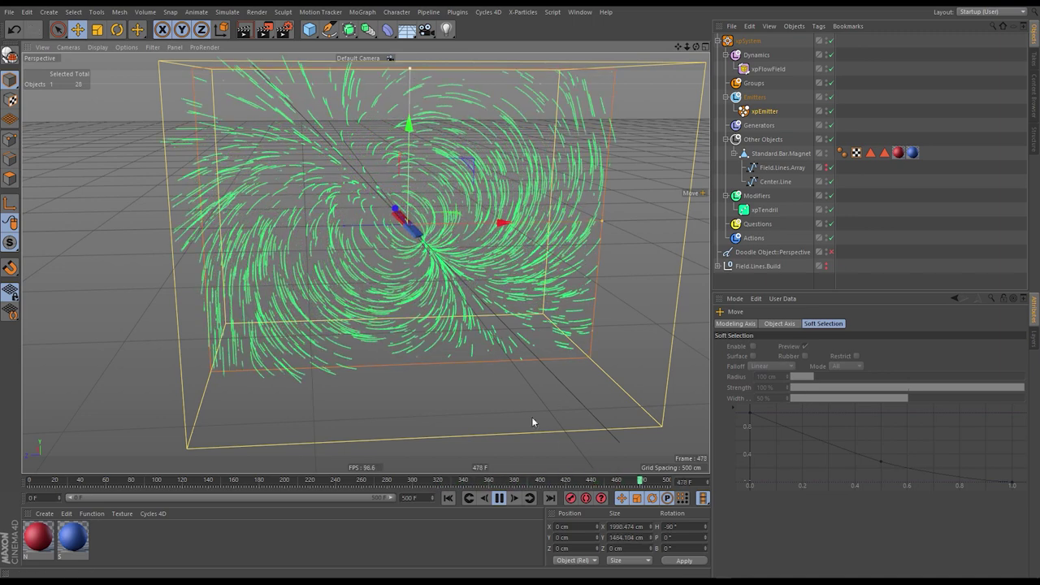
key(F8)
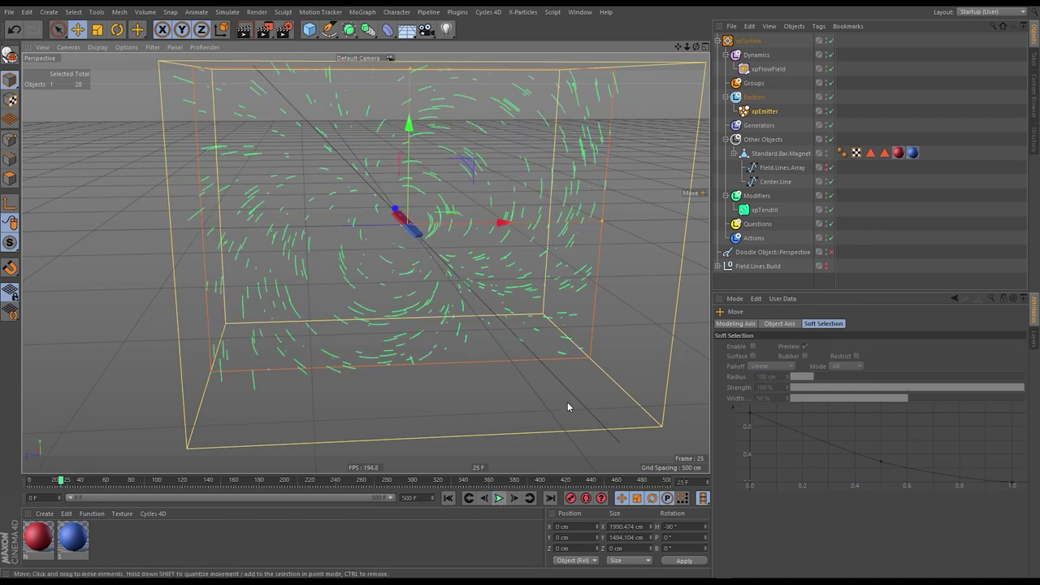
click(768, 69)
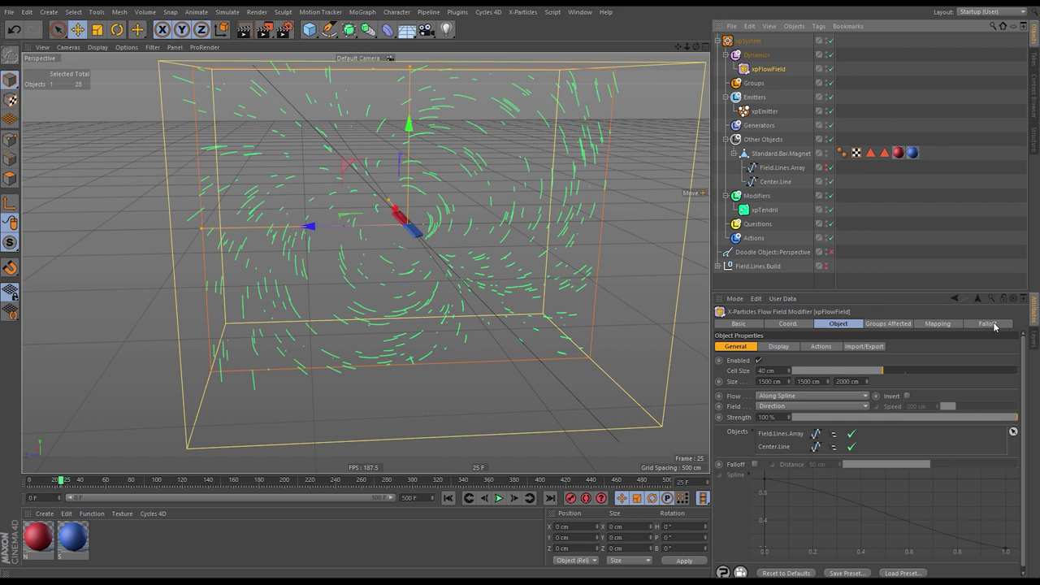
- Add a Spherical Field as xpFlowField's falloff, hide the flow-field box, and switch to Right view
click(993, 325)
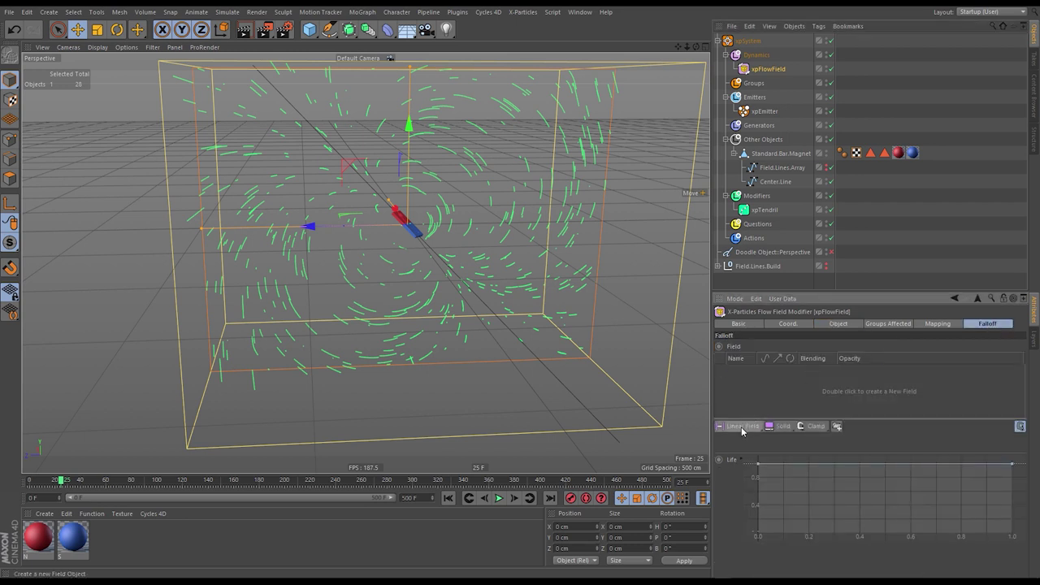
drag(742, 426, 812, 460)
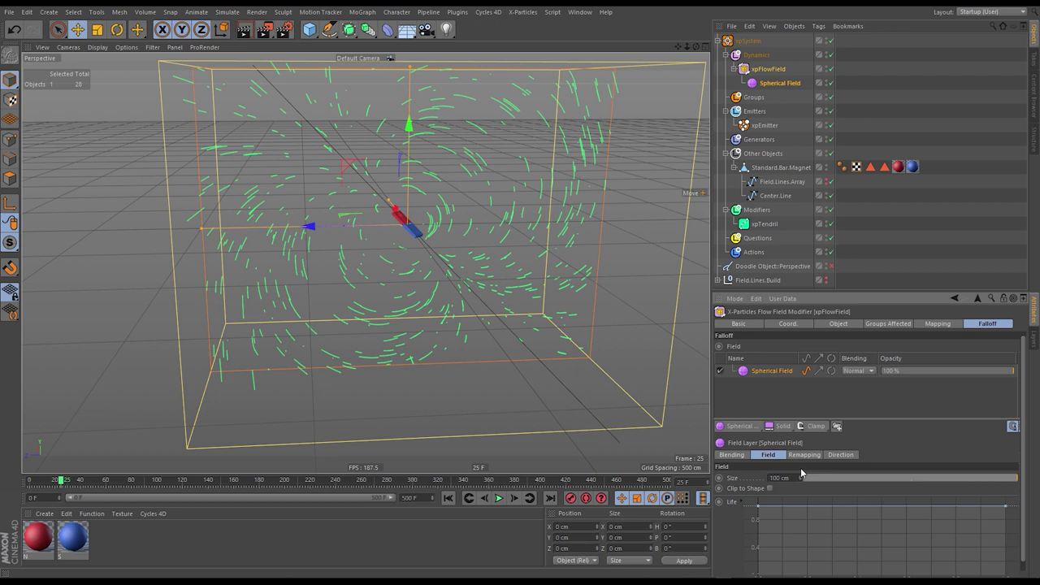
click(777, 84)
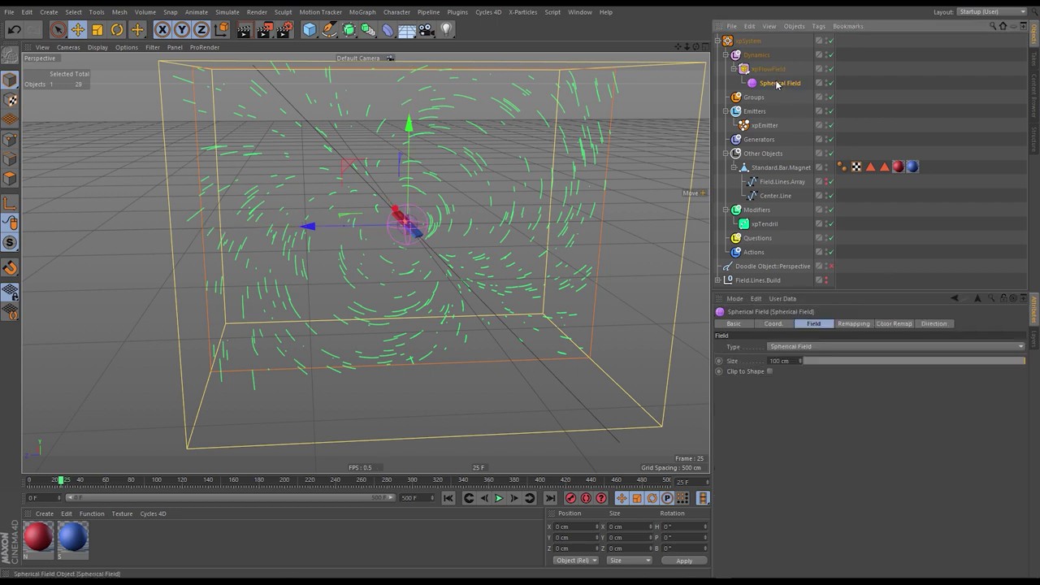
click(830, 71)
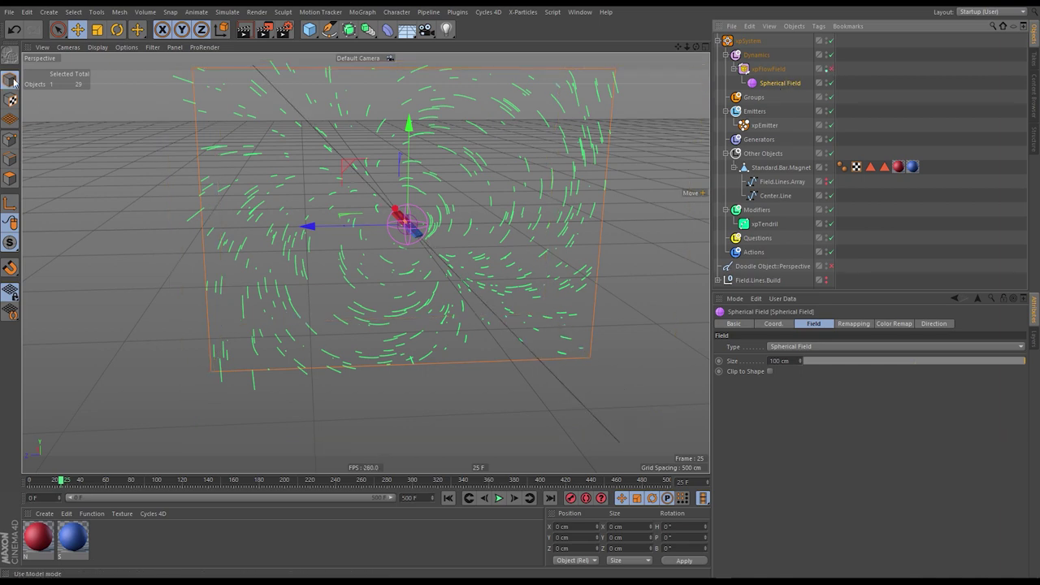
key(F3)
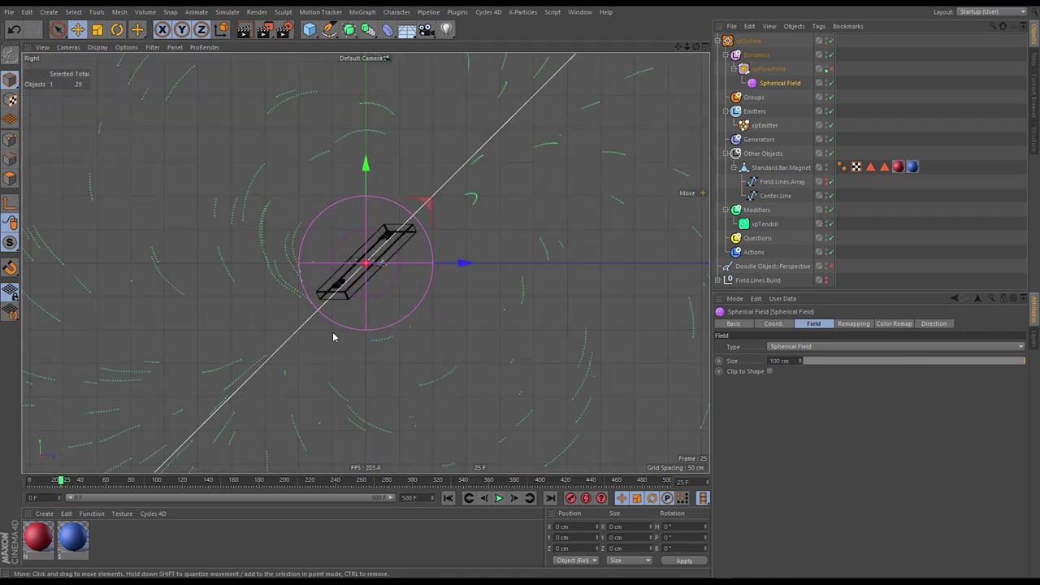
- Scale the Spherical Field up to about 154% and stretch it wider along X
scroll(434, 283, down, 5)
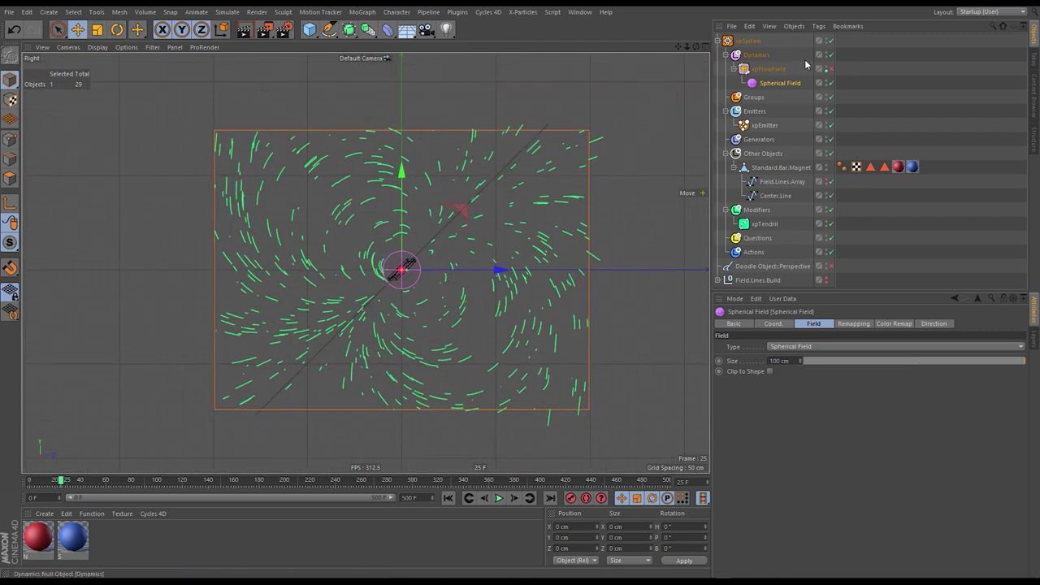
click(97, 29)
drag(307, 351, 663, 296)
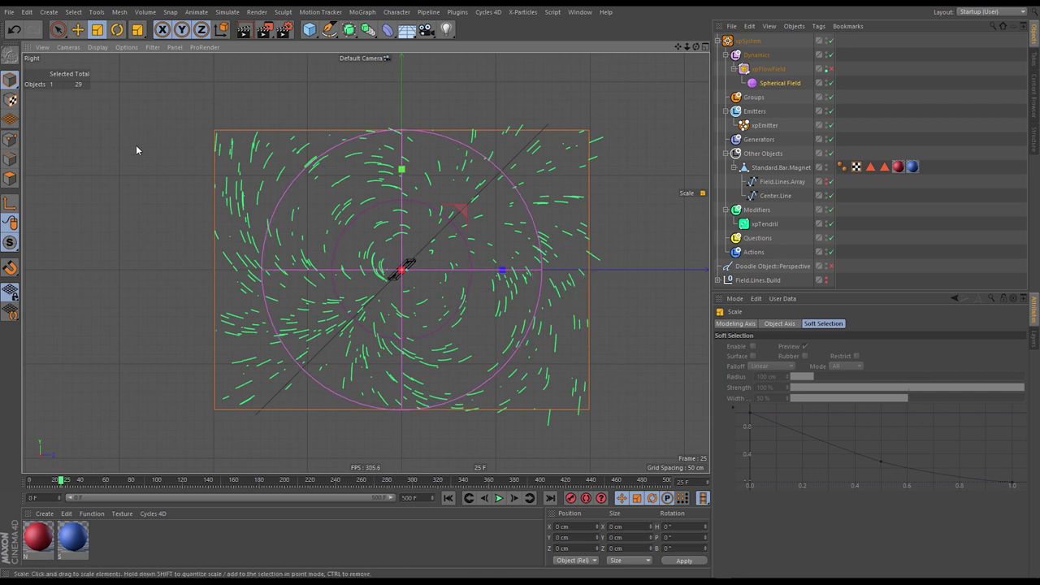
drag(11, 80, 51, 118)
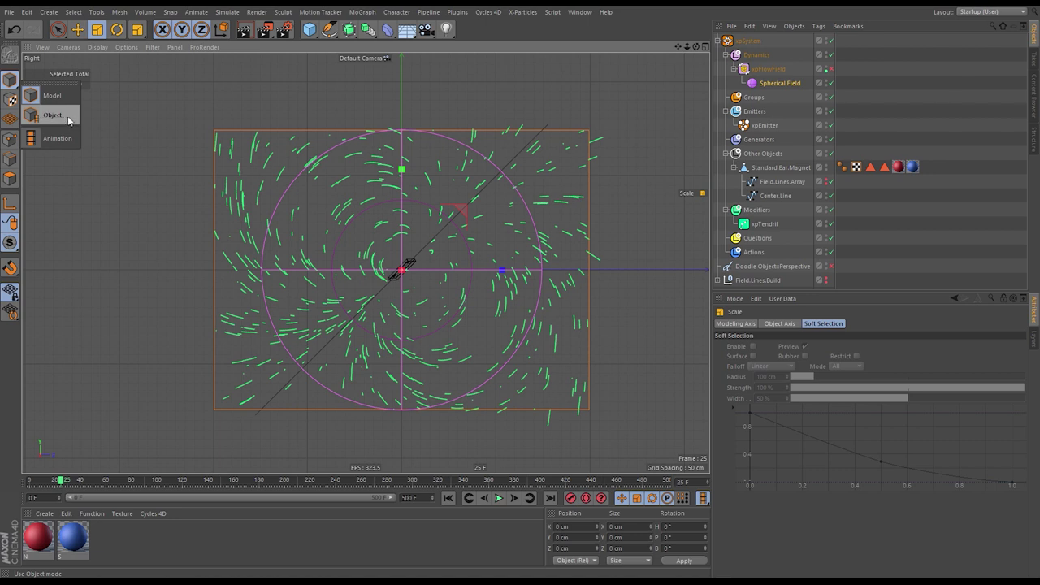
drag(61, 118, 61, 118)
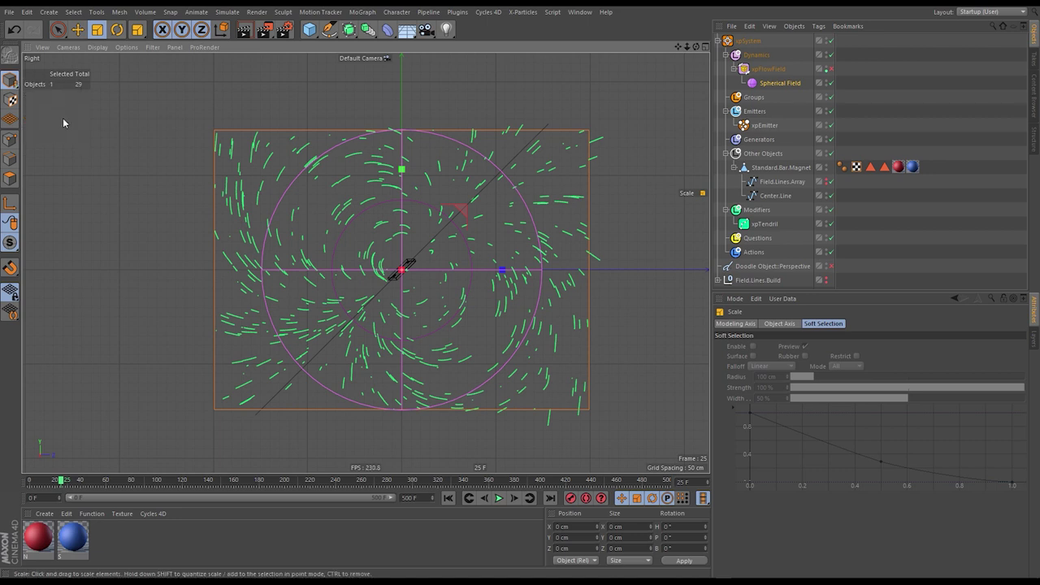
drag(502, 272, 534, 279)
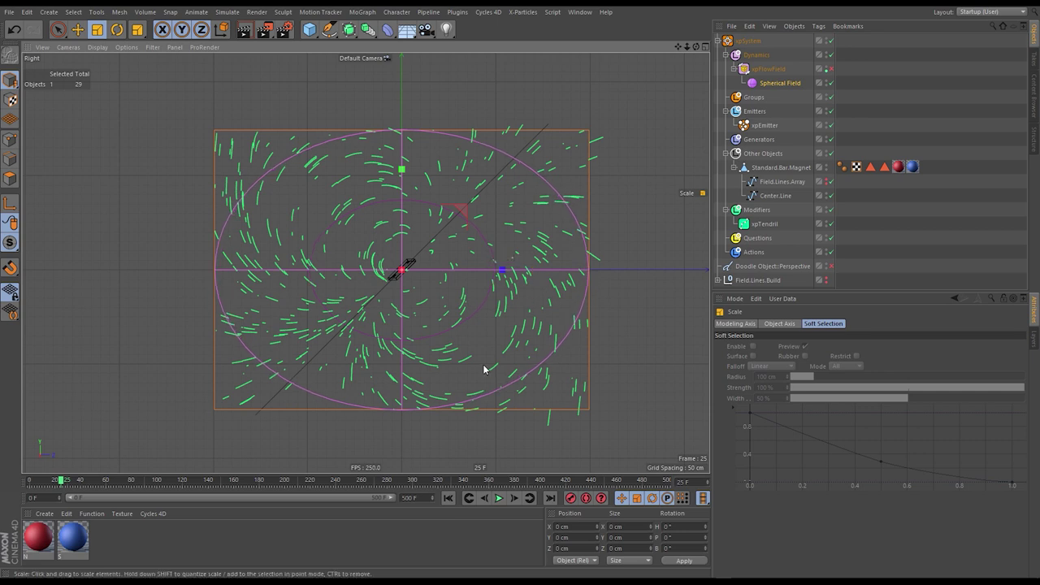
click(866, 76)
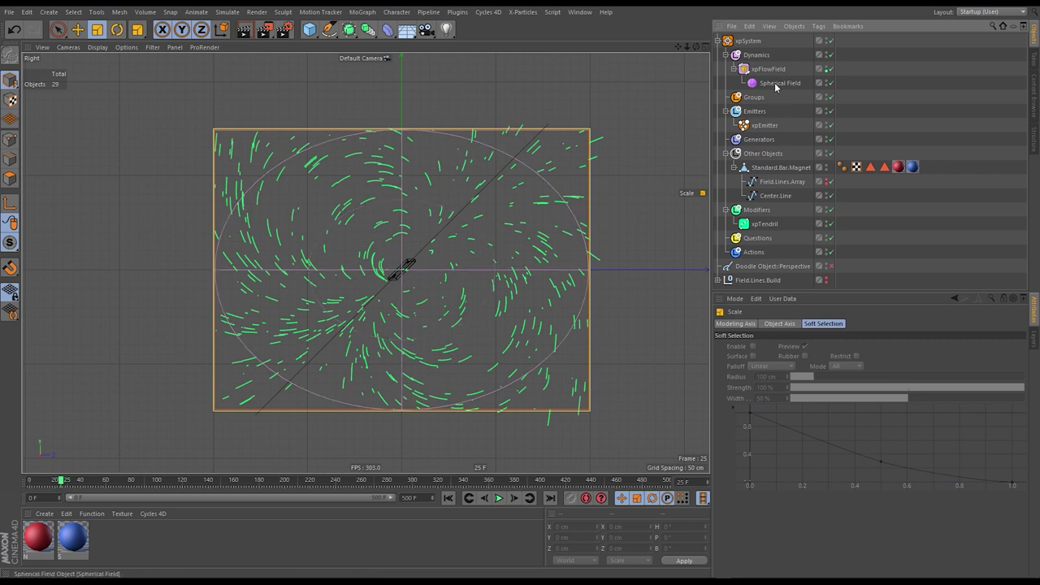
- Set the Spherical Field remapping to Quadratic contour, 50% curve and 0% inner offset, then replay
click(448, 497)
click(497, 499)
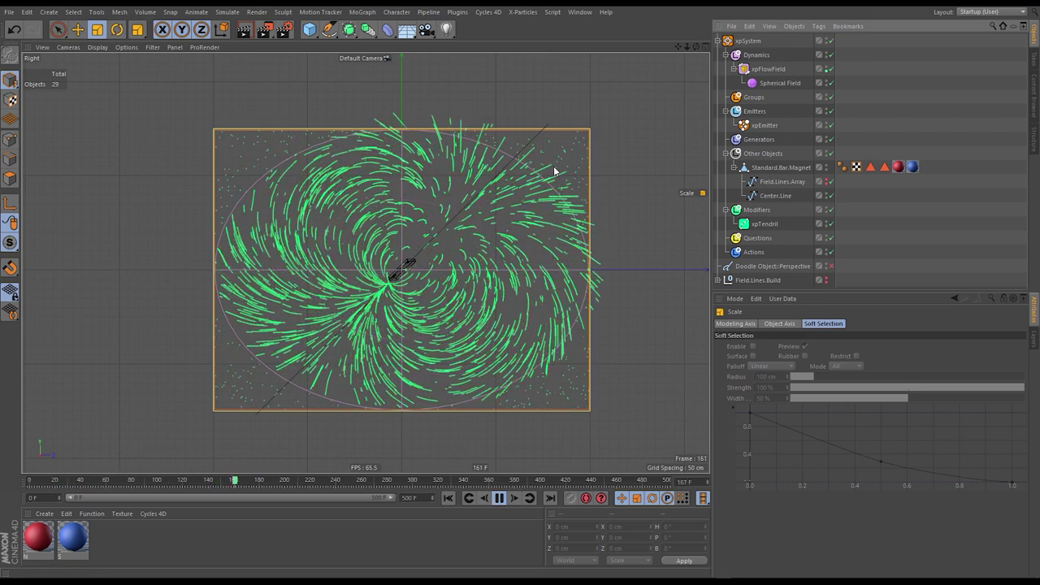
click(762, 84)
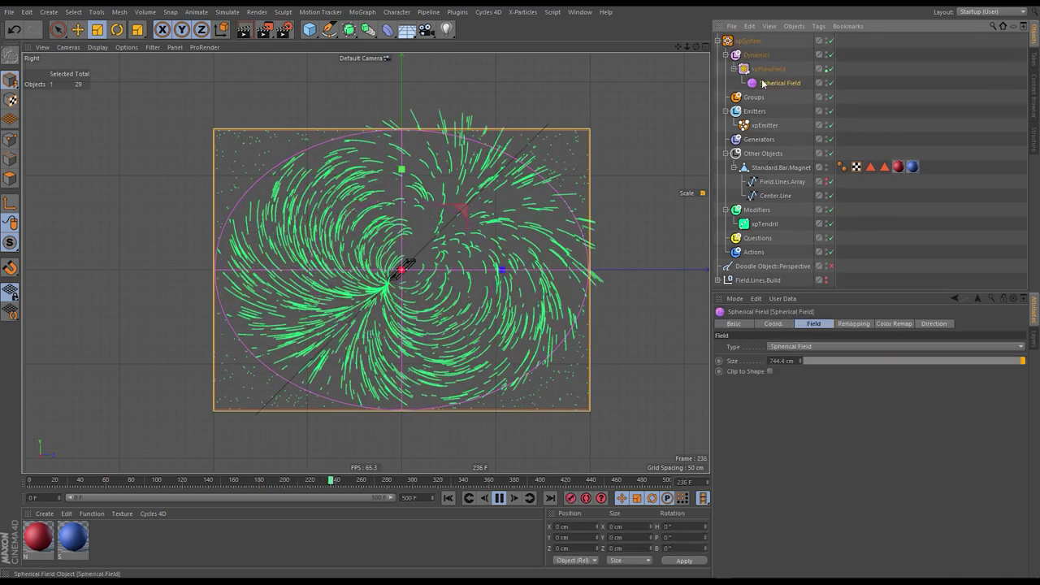
click(854, 323)
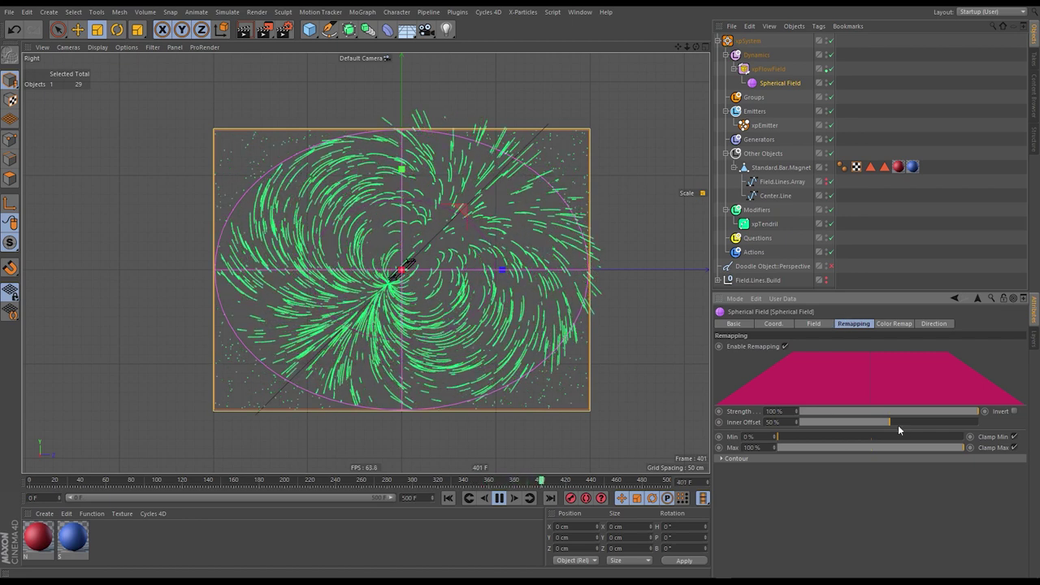
click(778, 460)
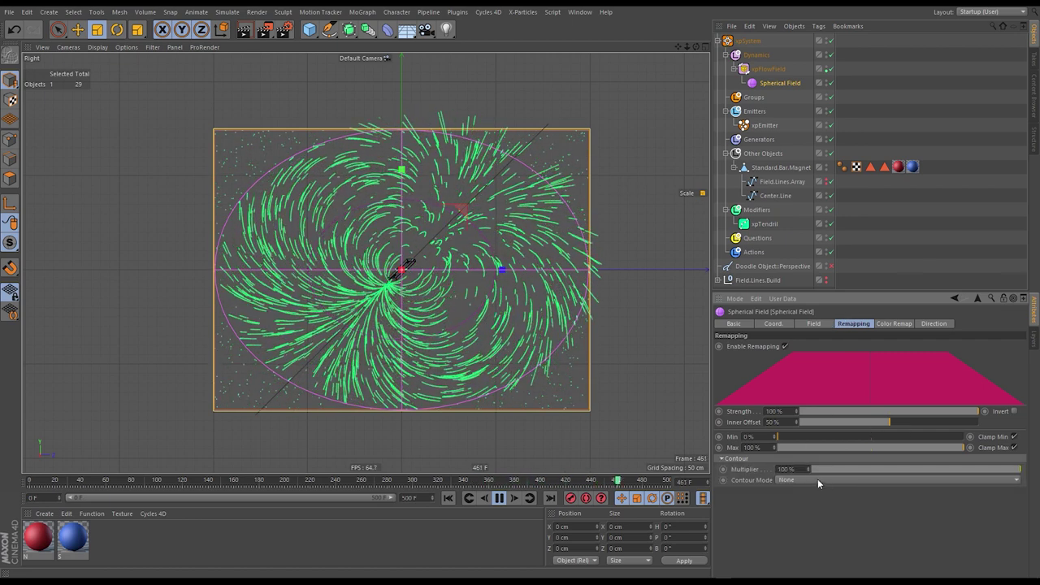
click(816, 479)
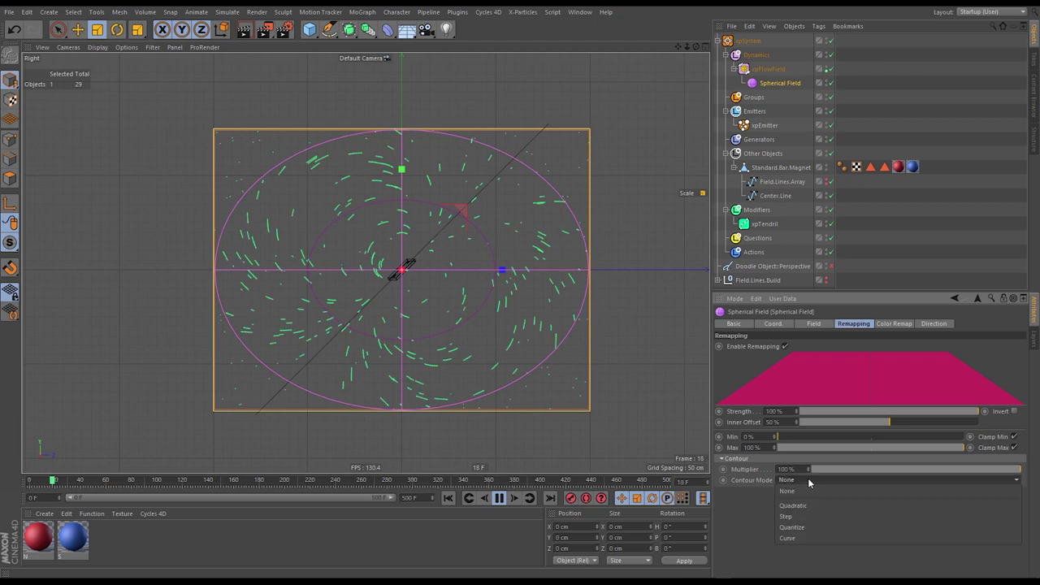
click(804, 506)
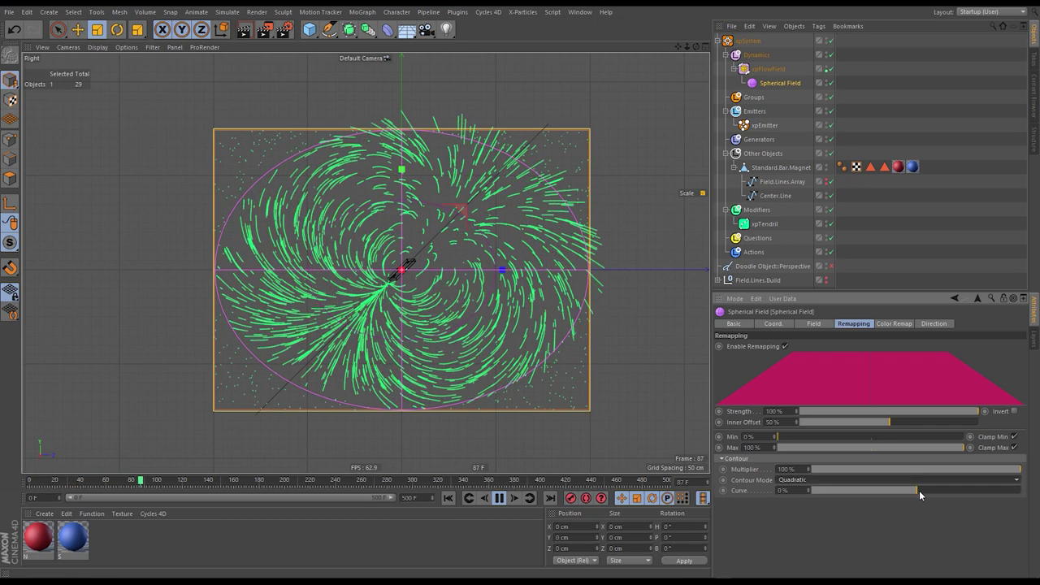
drag(919, 490, 984, 493)
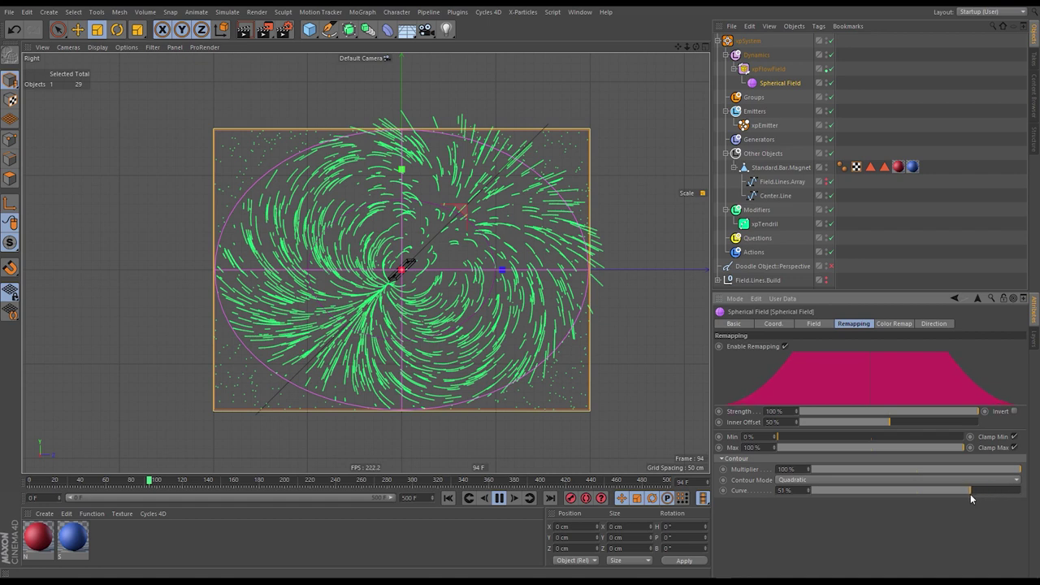
drag(971, 494, 967, 493)
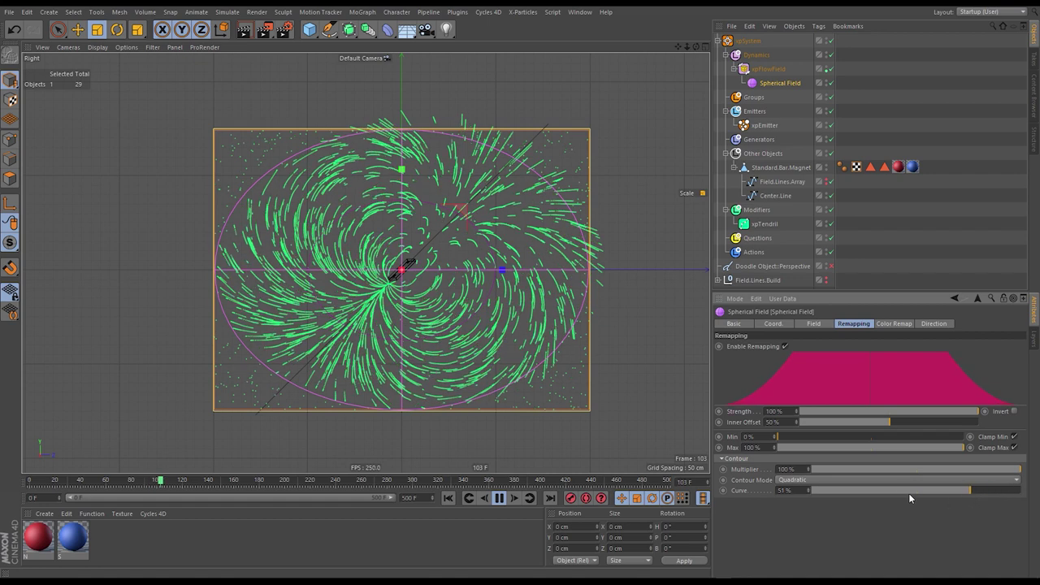
click(808, 490)
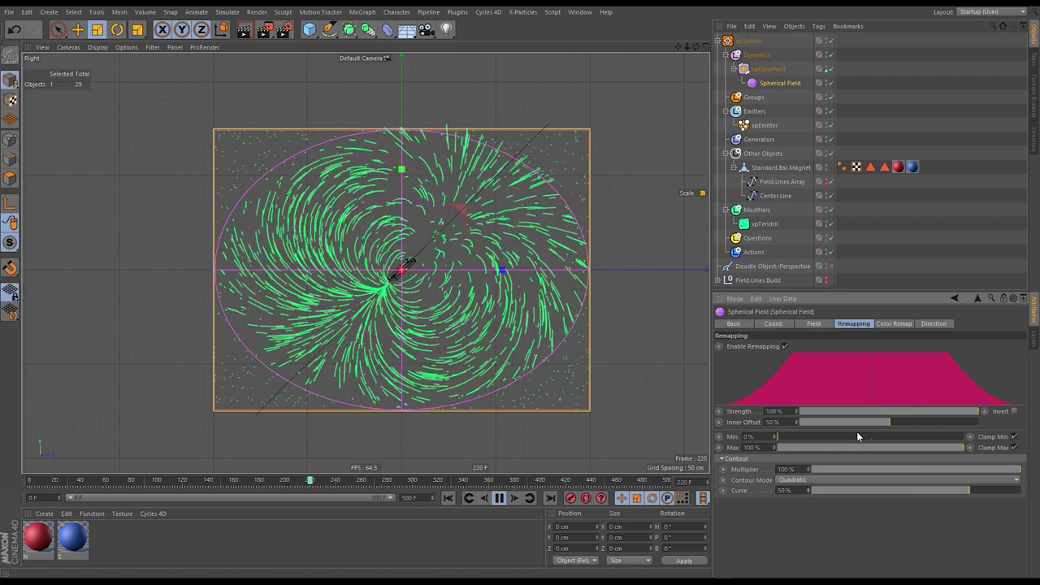
drag(888, 423, 800, 432)
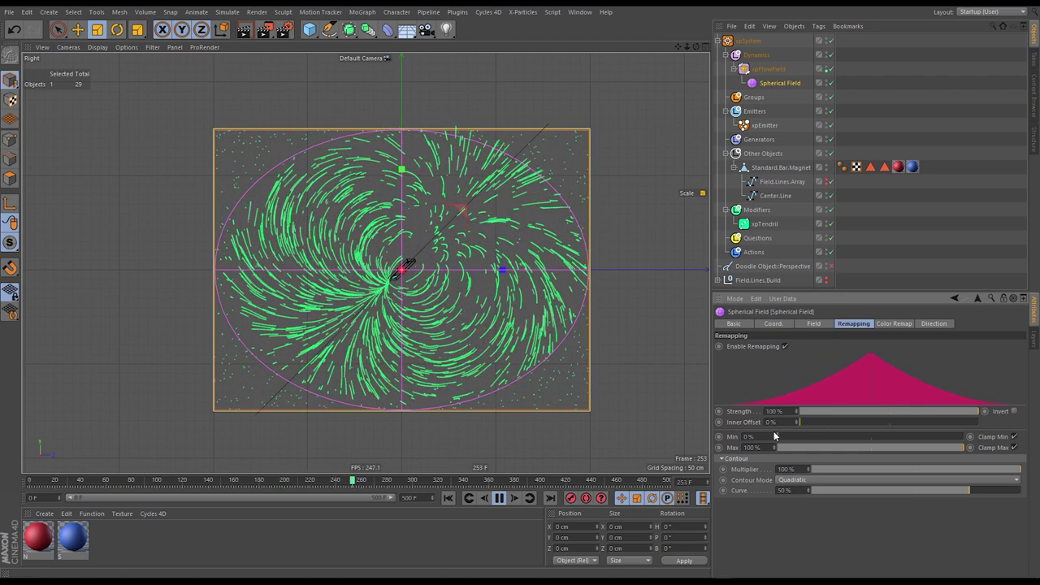
click(448, 499)
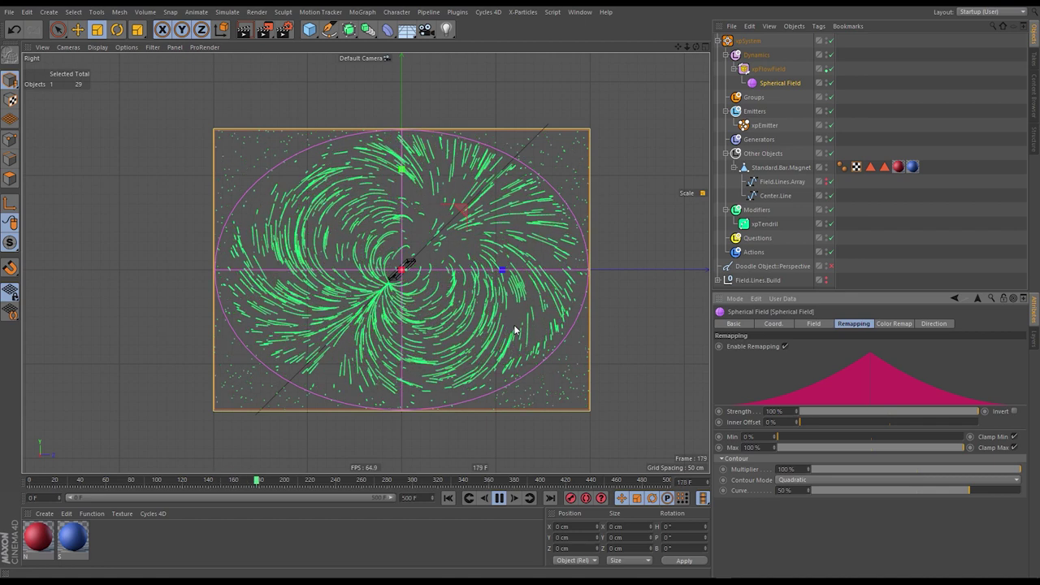
- Stop playback, enlarge and orbit the Perspective view, and nudge the bar magnet with Move
click(498, 498)
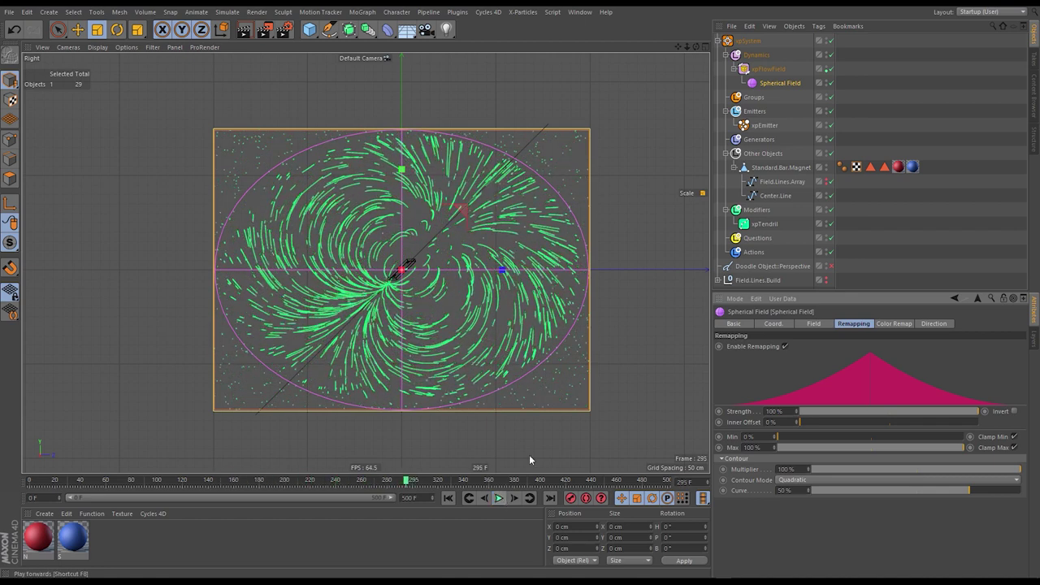
middle_click(530, 460)
middle_click(309, 162)
alt+drag(308, 162, 684, 152)
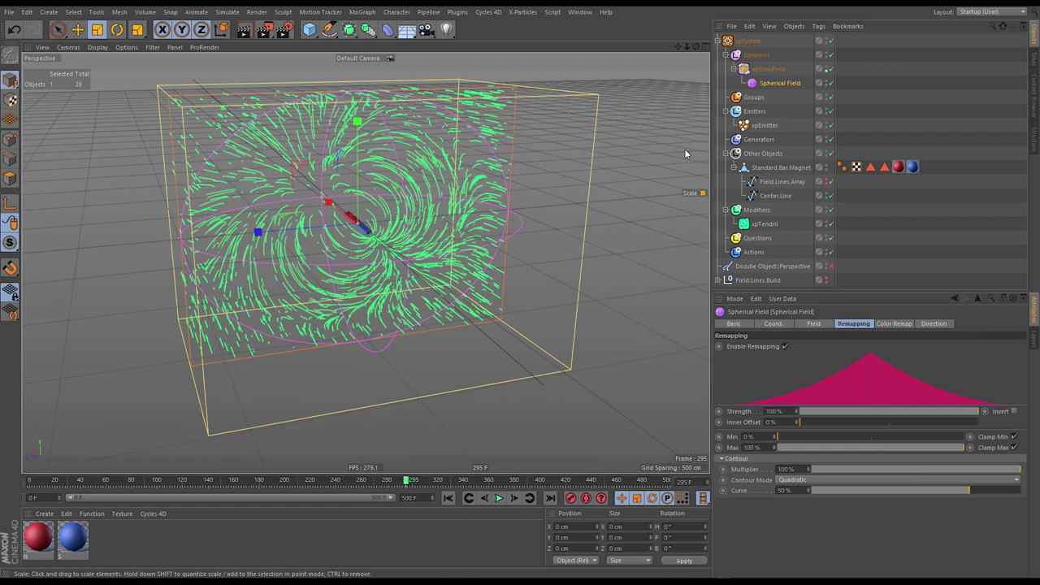
click(776, 167)
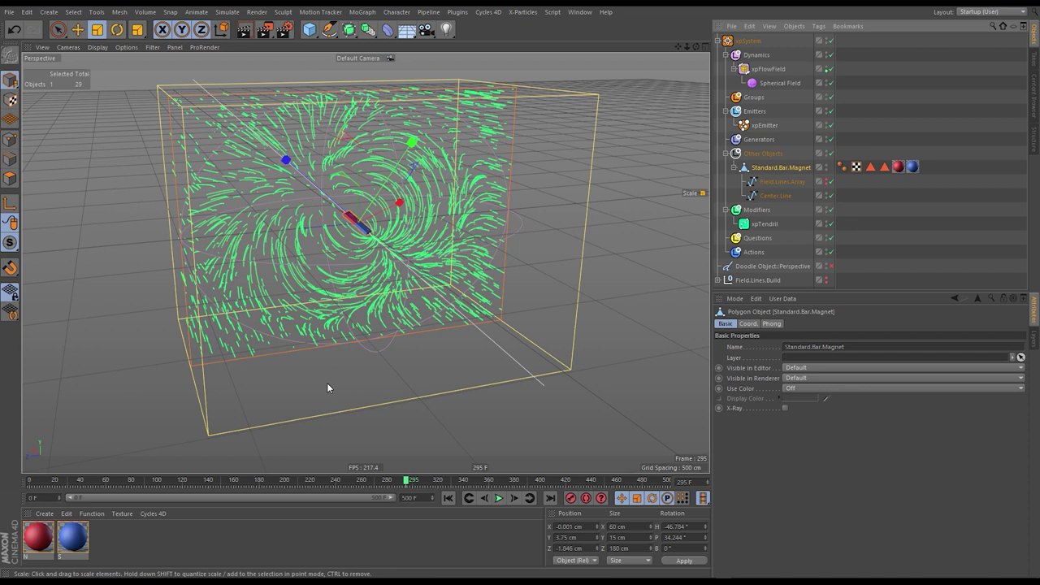
key(e)
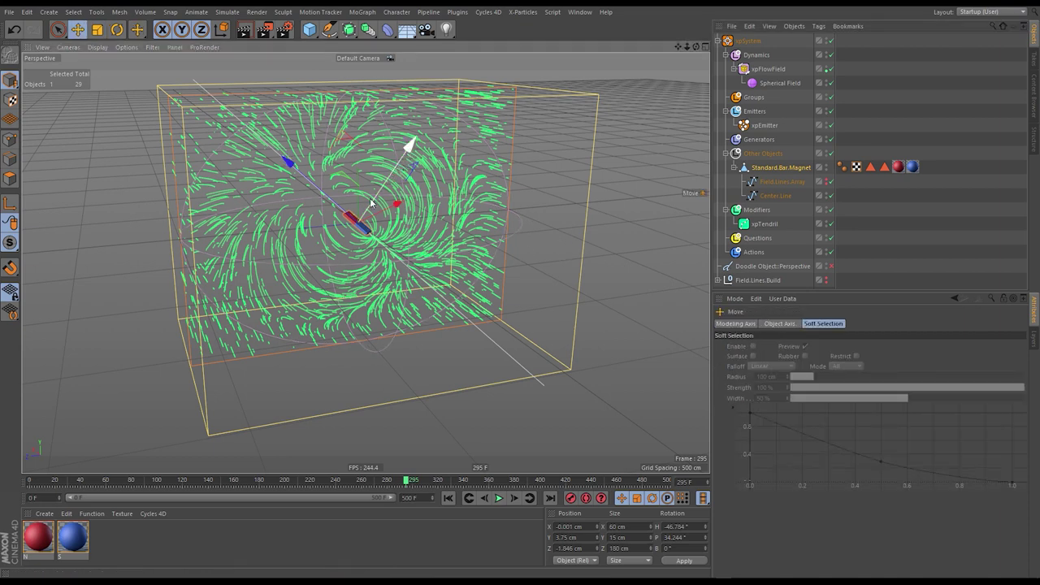
drag(370, 203, 370, 202)
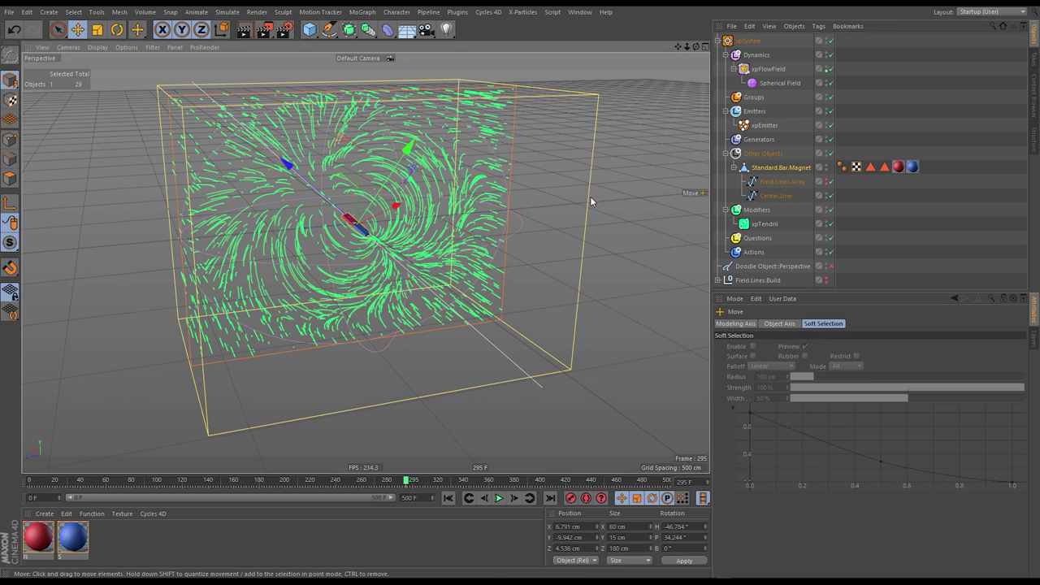
- Zero the bar magnet's position and rotation with Reset PS and rewind to frame 0
click(780, 168)
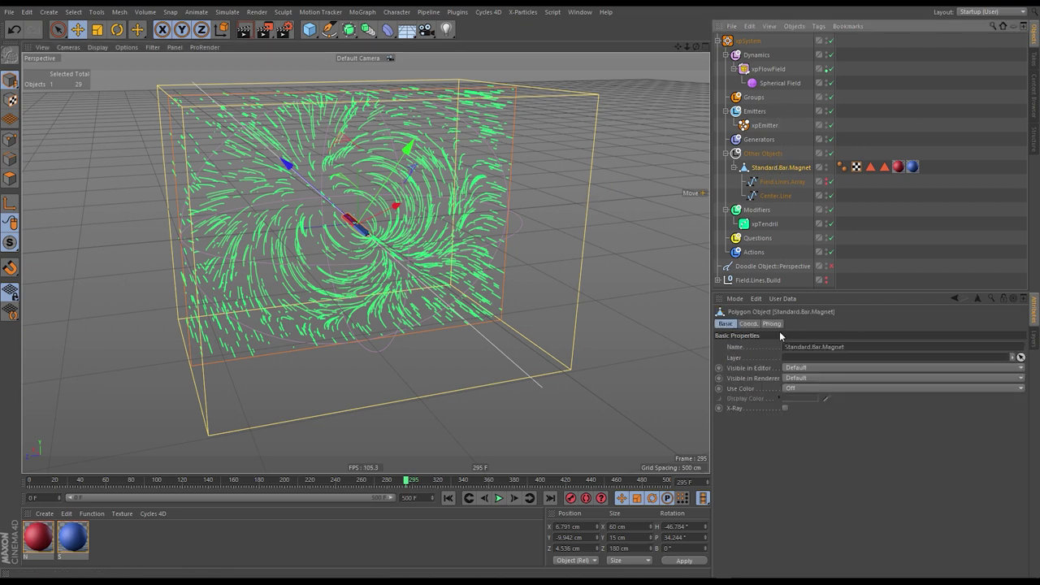
click(748, 324)
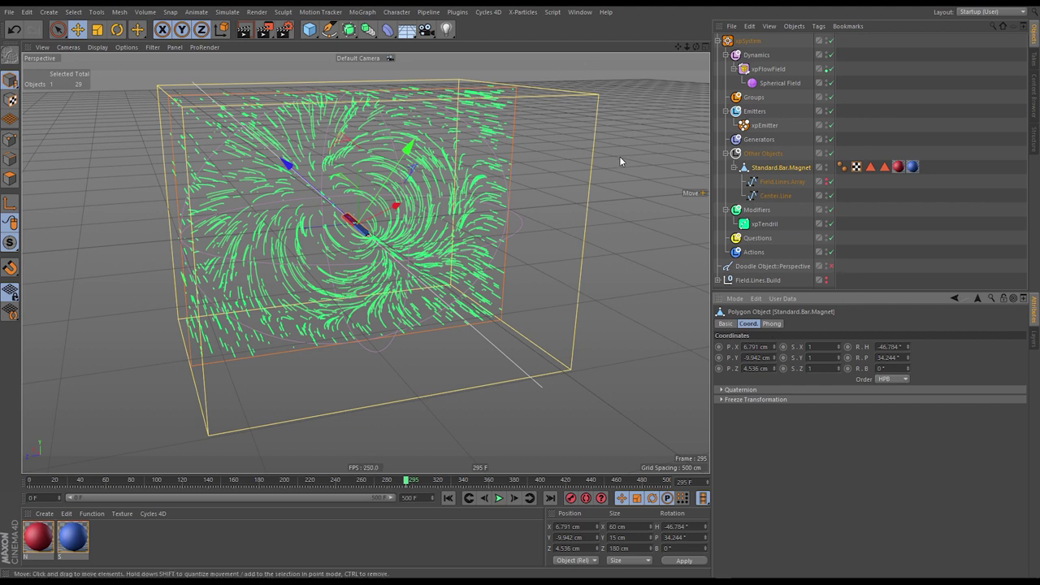
key(shift+c)
text(re)
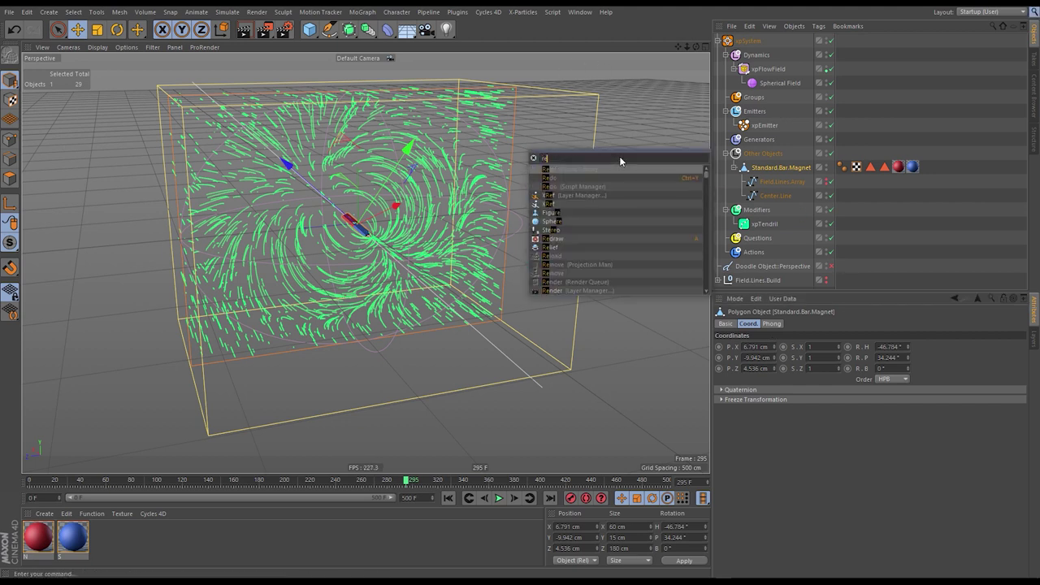
text(set ps)
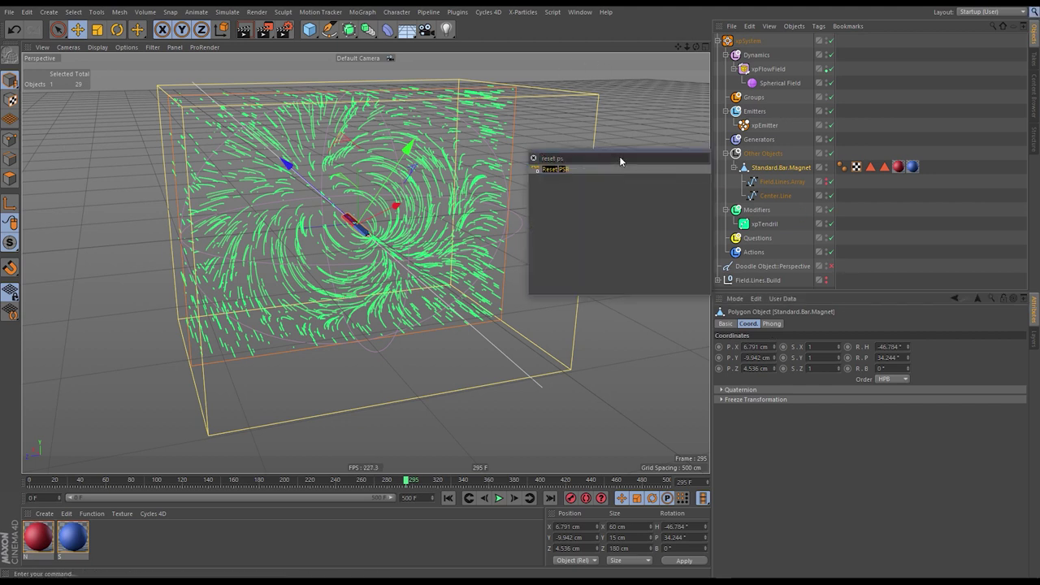
click(554, 169)
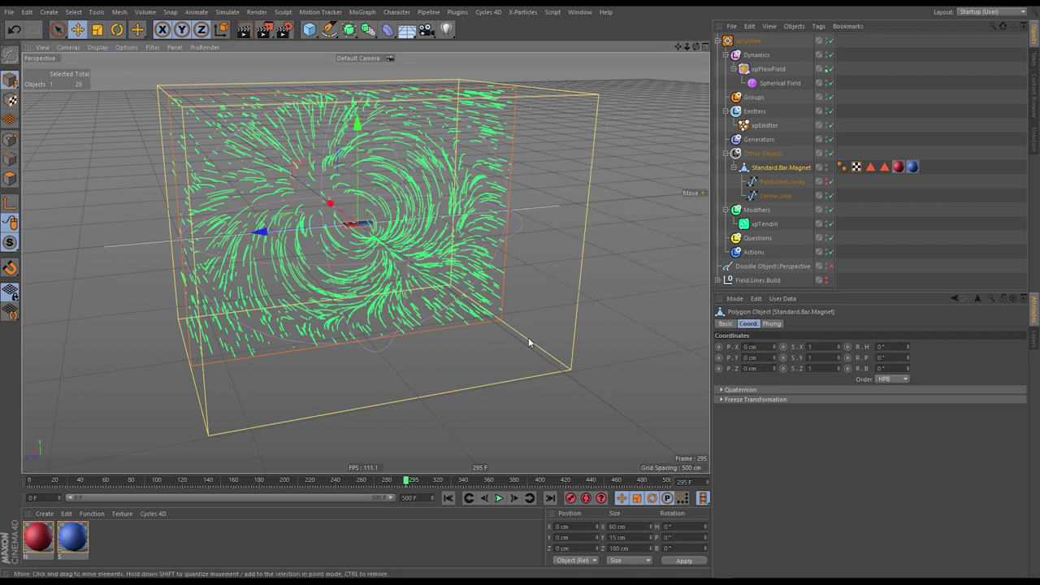
click(448, 498)
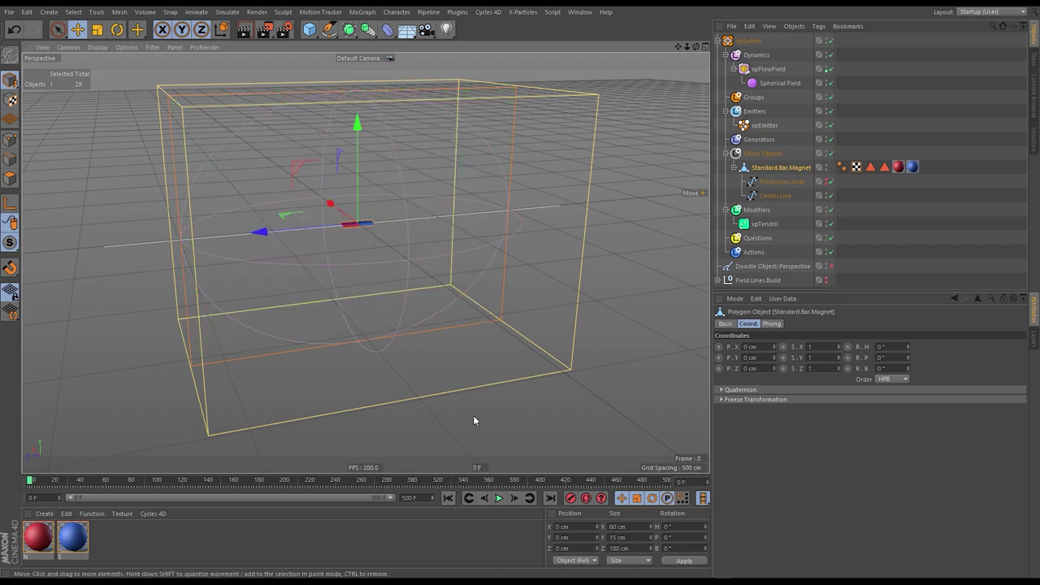
- Show xpFlowField's Object > Import/Export settings, where no export file is set yet
click(770, 71)
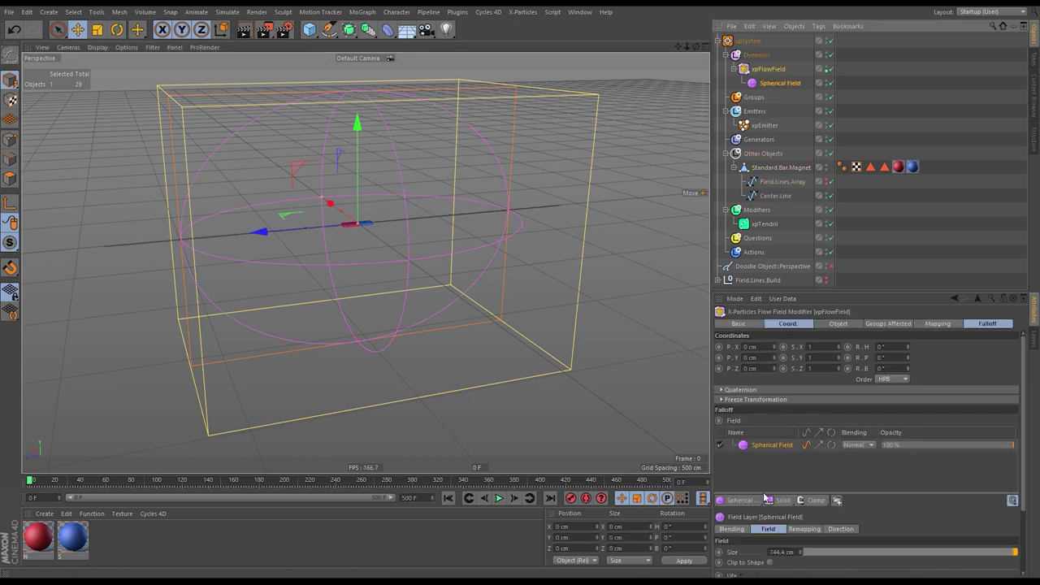
click(840, 325)
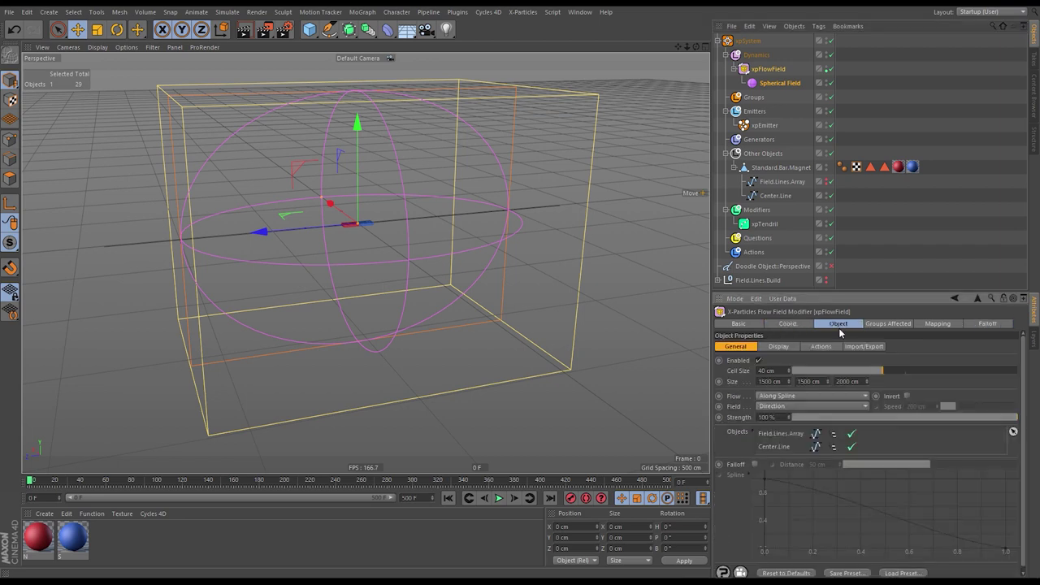
click(866, 347)
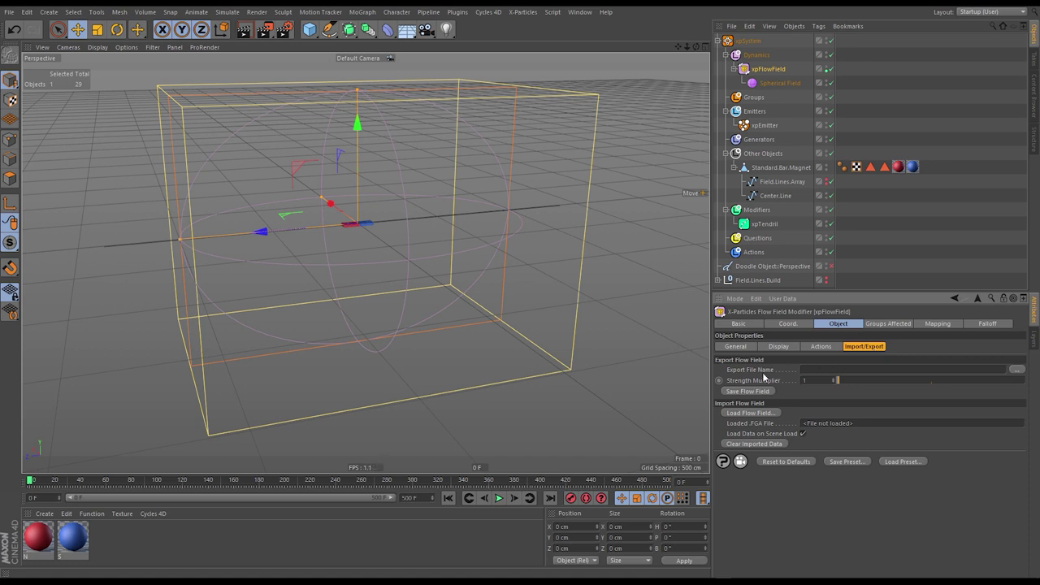
- Set the export file to Bar_Magnet_Field_Along_v01 in FGA\Magnets and save the flow field as FGA
click(1017, 371)
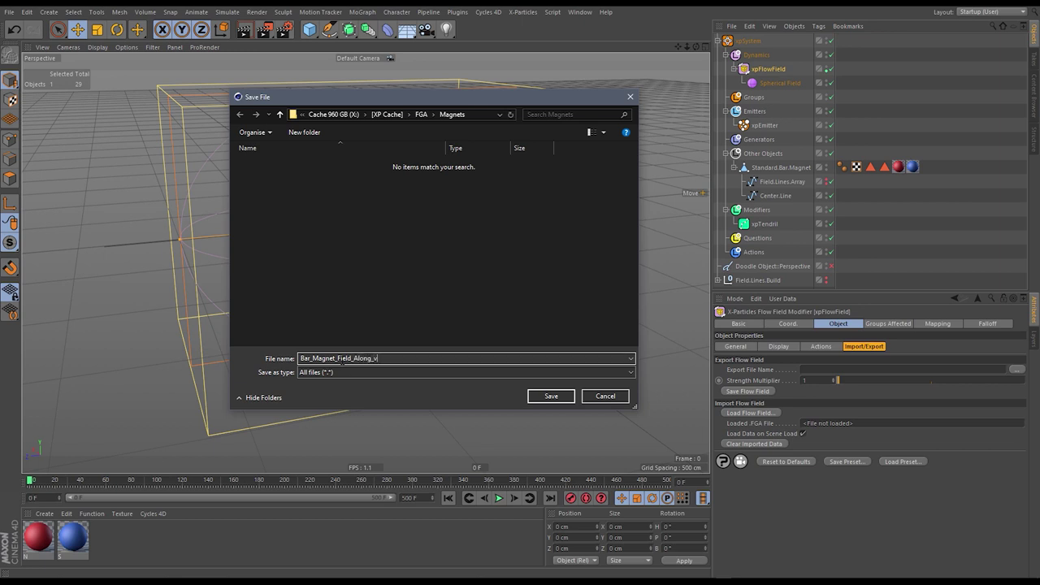
double_click(342, 360)
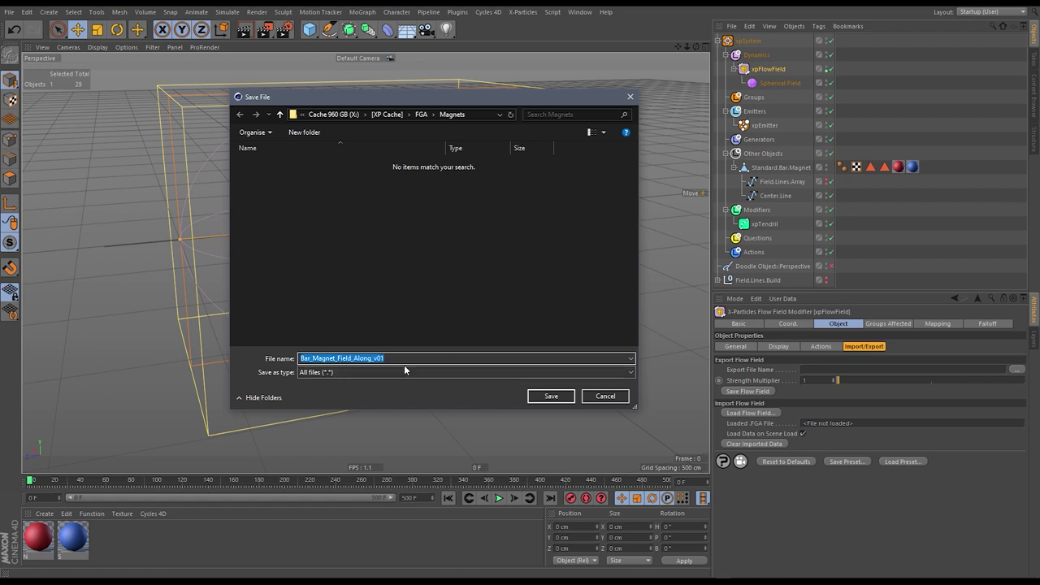
click(552, 396)
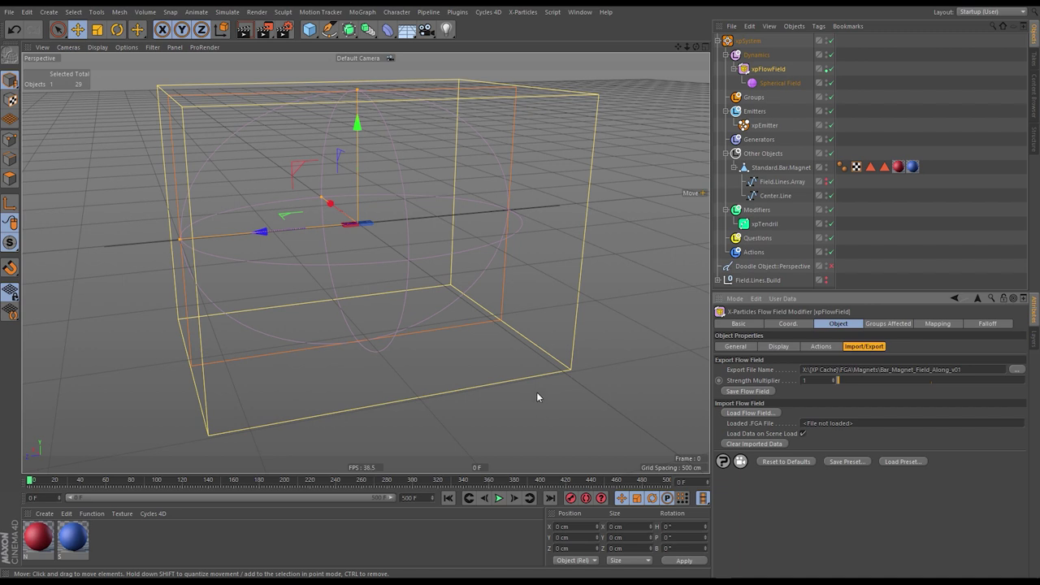
click(747, 395)
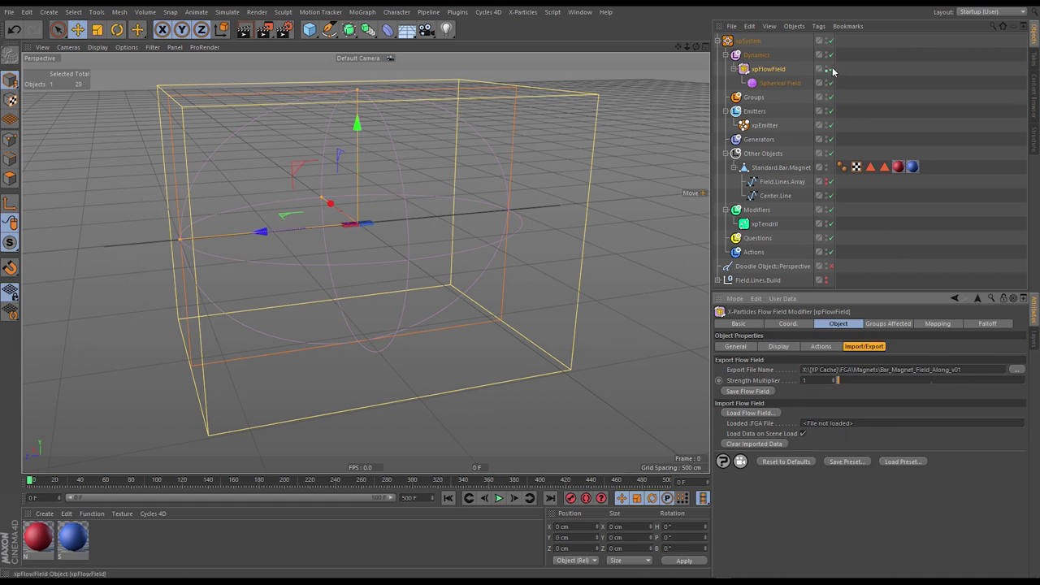
- Duplicate the xpFlowField modifier and expand both copies to show their Spherical Fields
click(734, 70)
ctrl+drag(762, 71, 772, 86)
click(734, 83)
click(733, 69)
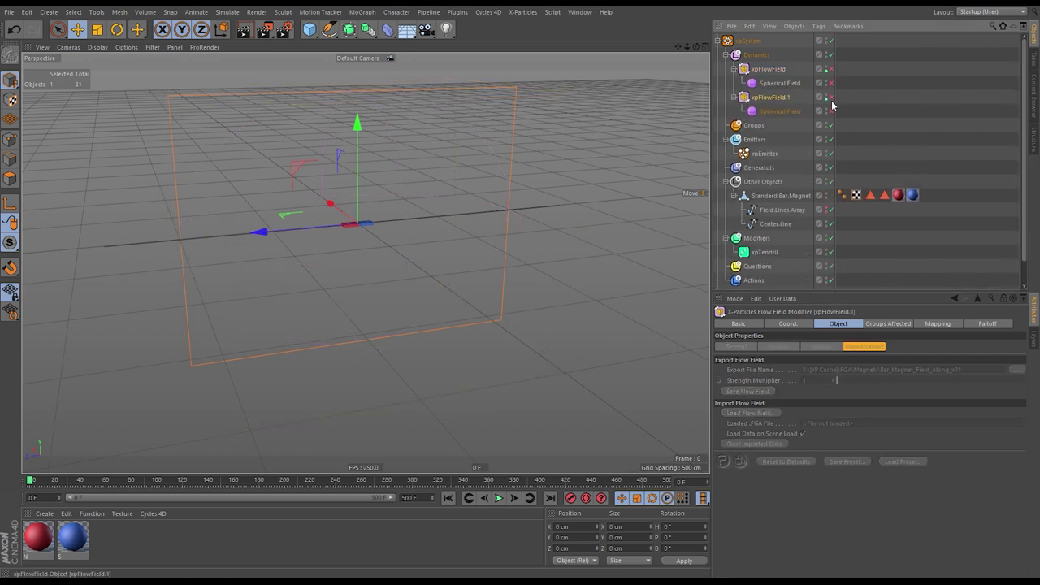
- Rename the original xpFlowField.Along and the copy xpFlowField.Along.FGA
double_click(772, 69)
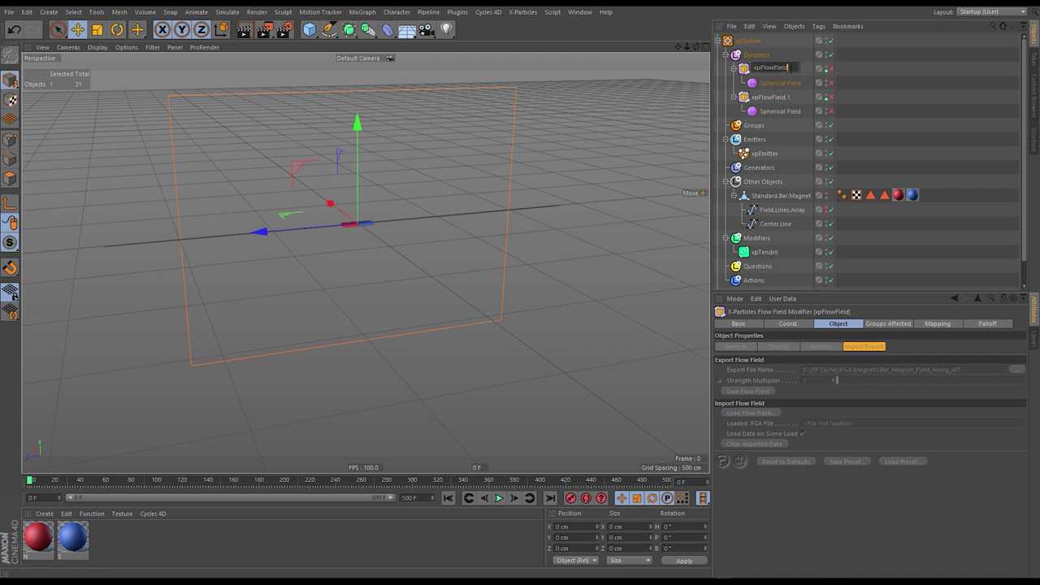
text(.Along)
key(Return)
double_click(772, 97)
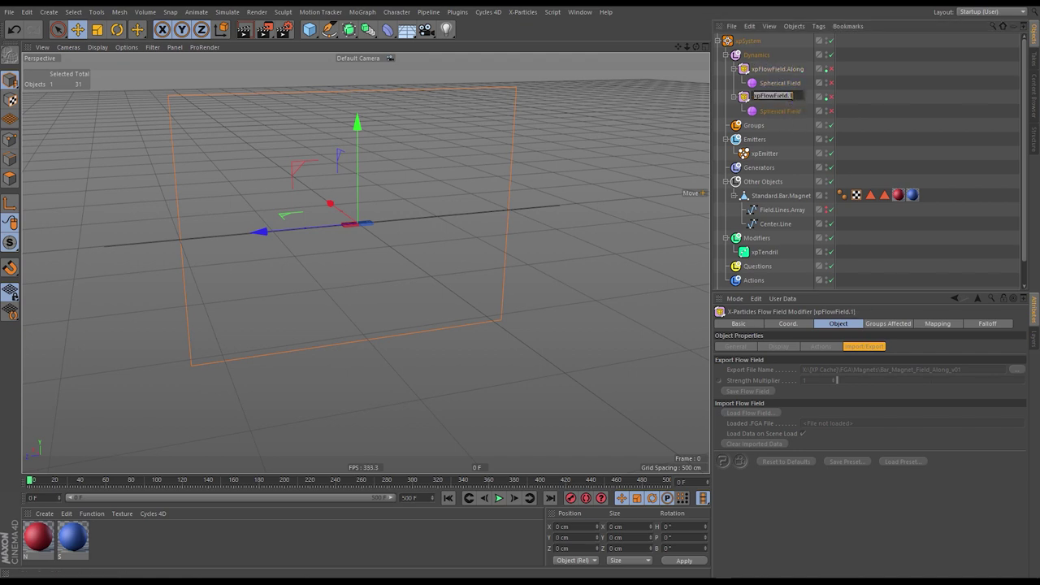
text(Along)
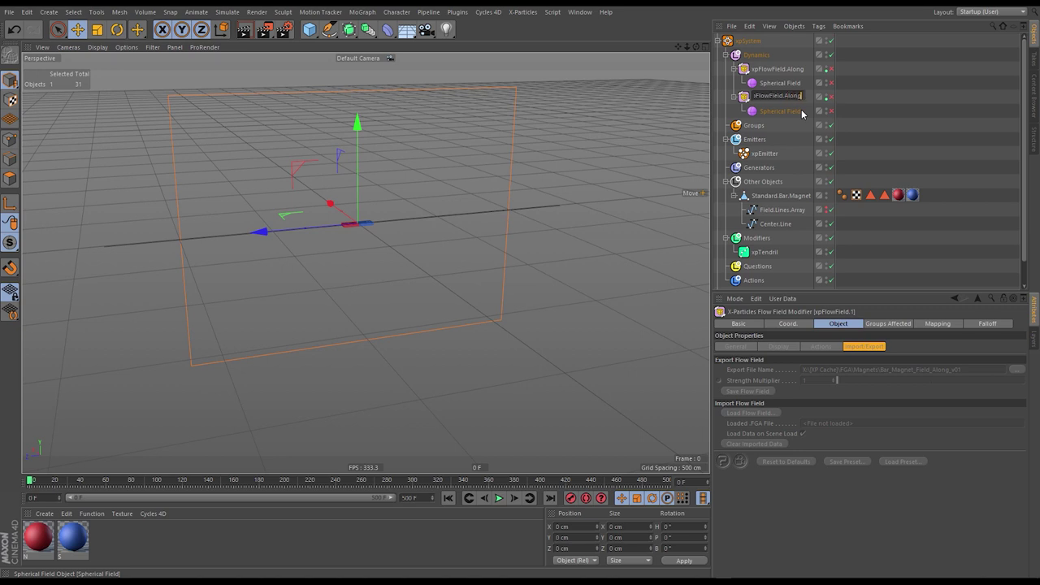
text(.Export)
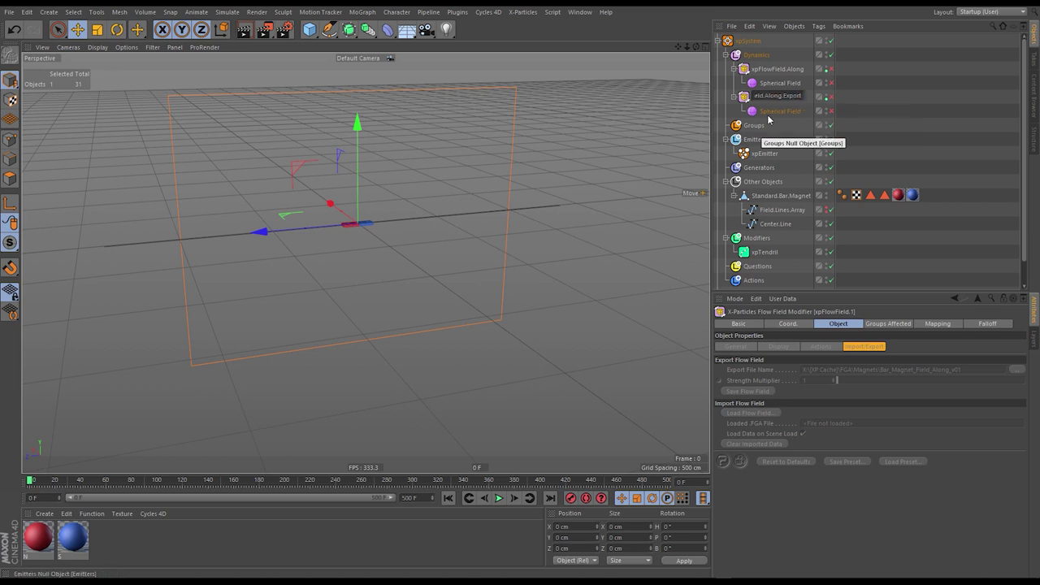
key(BackSpace)
key(BackSpace)
key(BackSpace)
key(BackSpace)
key(BackSpace)
text(FGA)
key(Return)
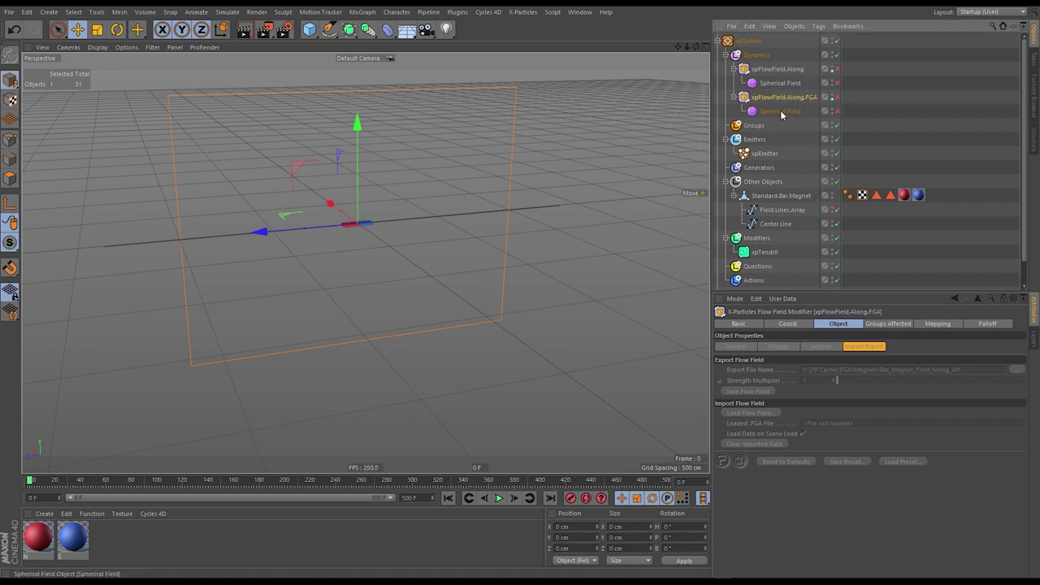
- Enable xpFlowField.Along.FGA and load Bar_Magnet_Field_Along_v01.fga as its flow field
click(837, 96)
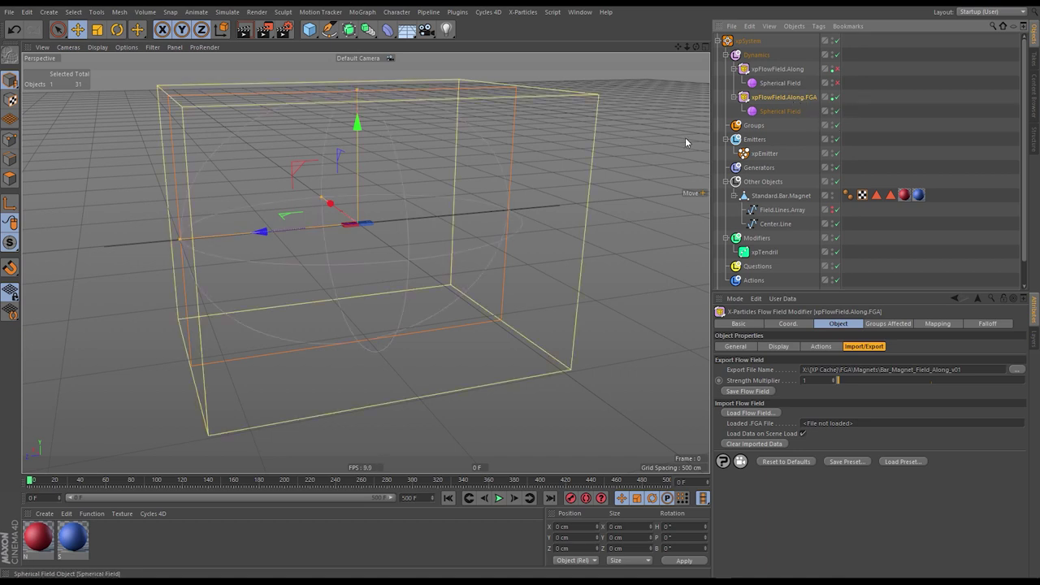
click(752, 413)
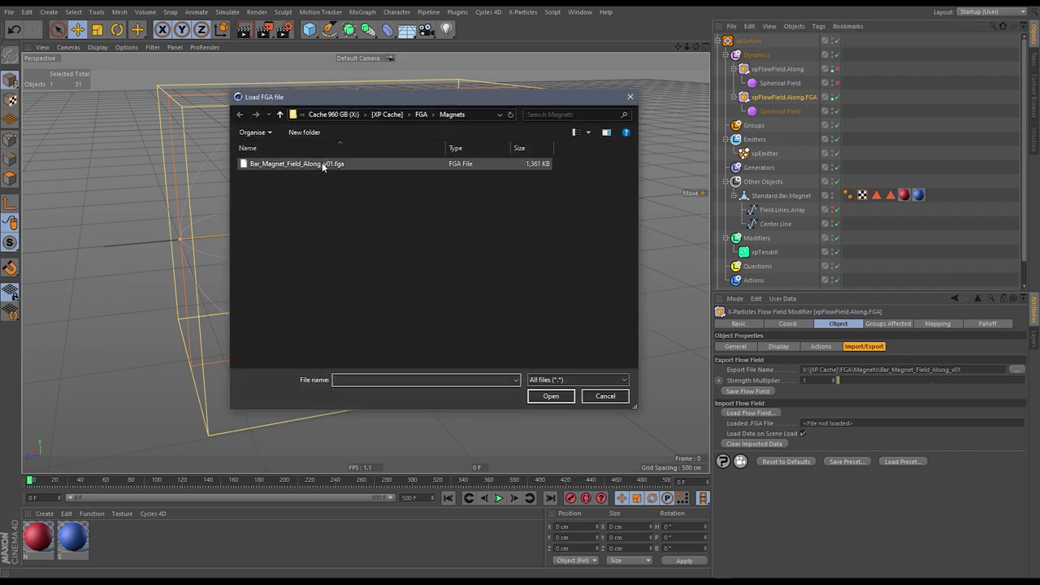
click(321, 165)
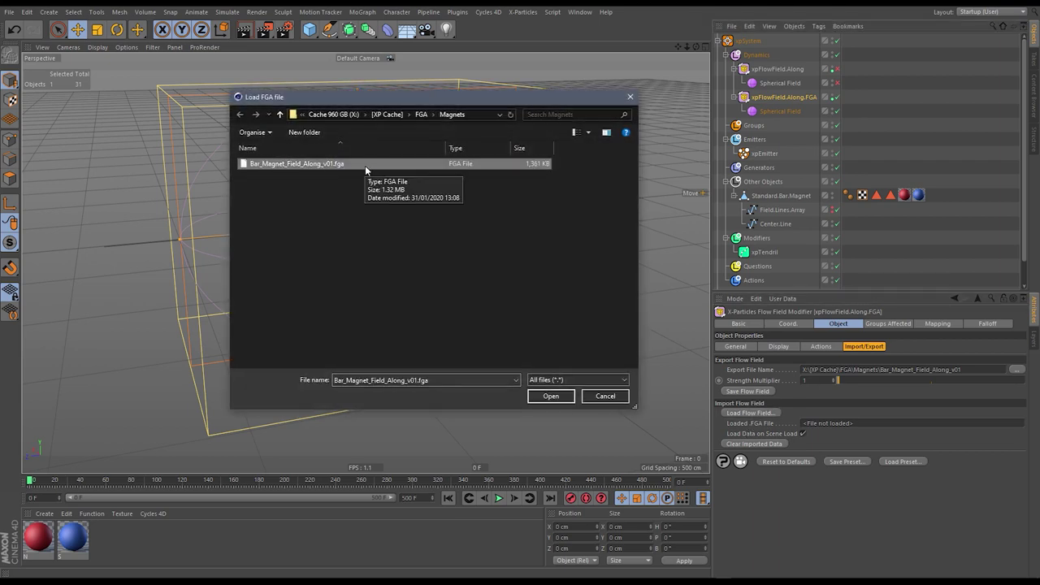
double_click(327, 163)
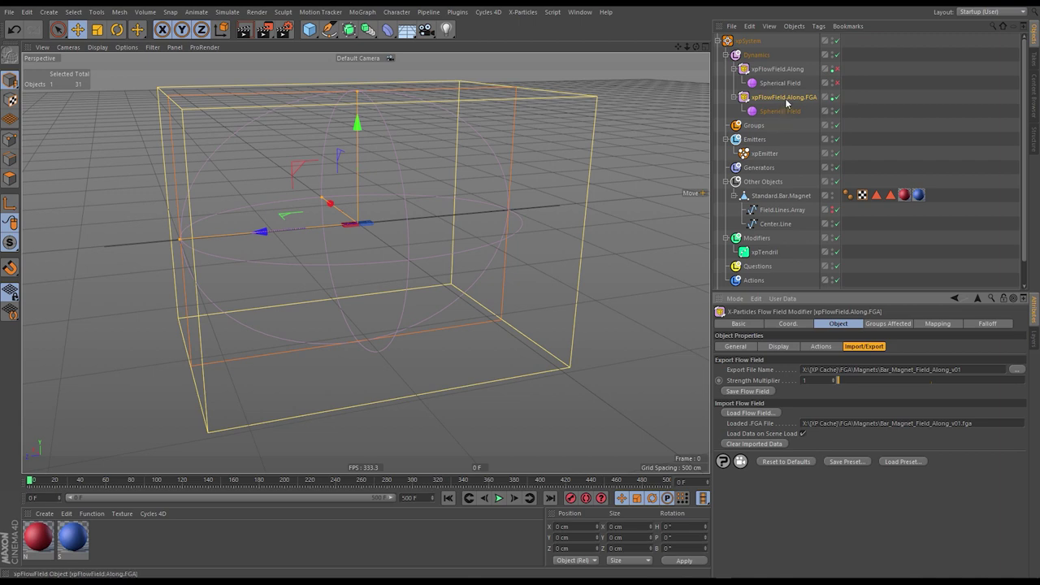
- Temporarily display the FGA field's vectors to inspect them around the magnet, then hide them
click(778, 346)
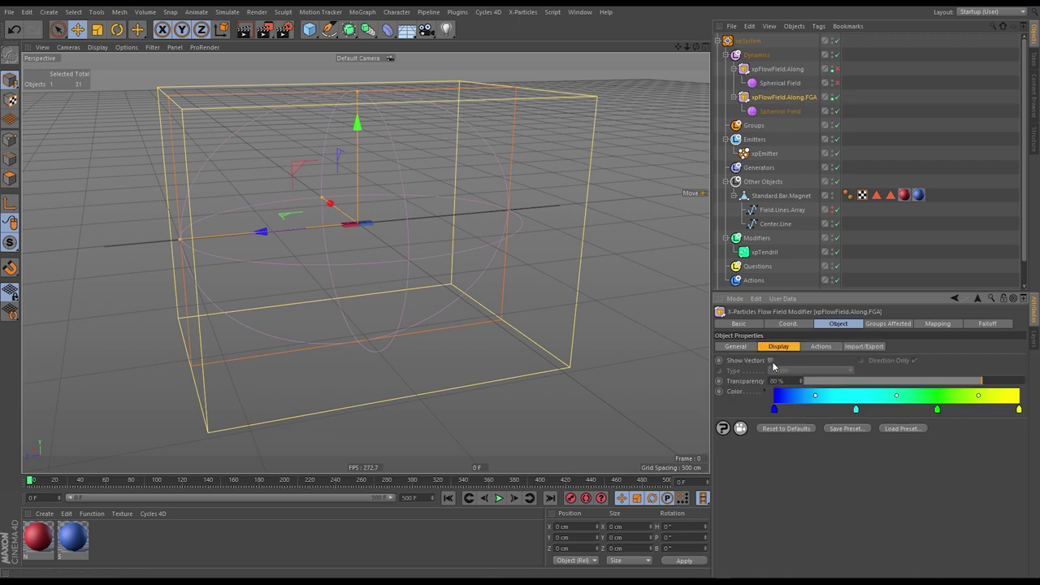
click(769, 360)
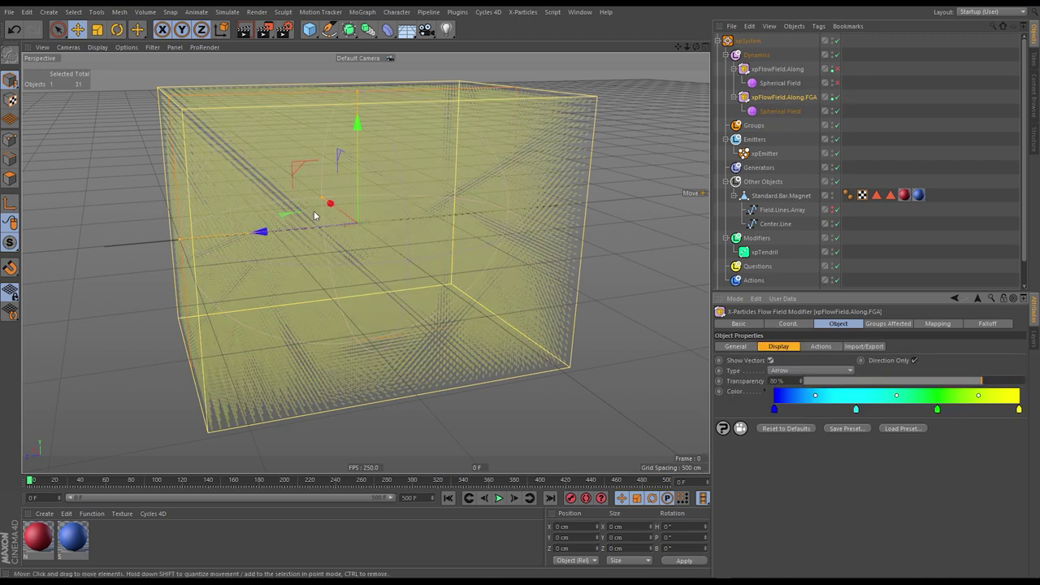
scroll(352, 228, up, 10)
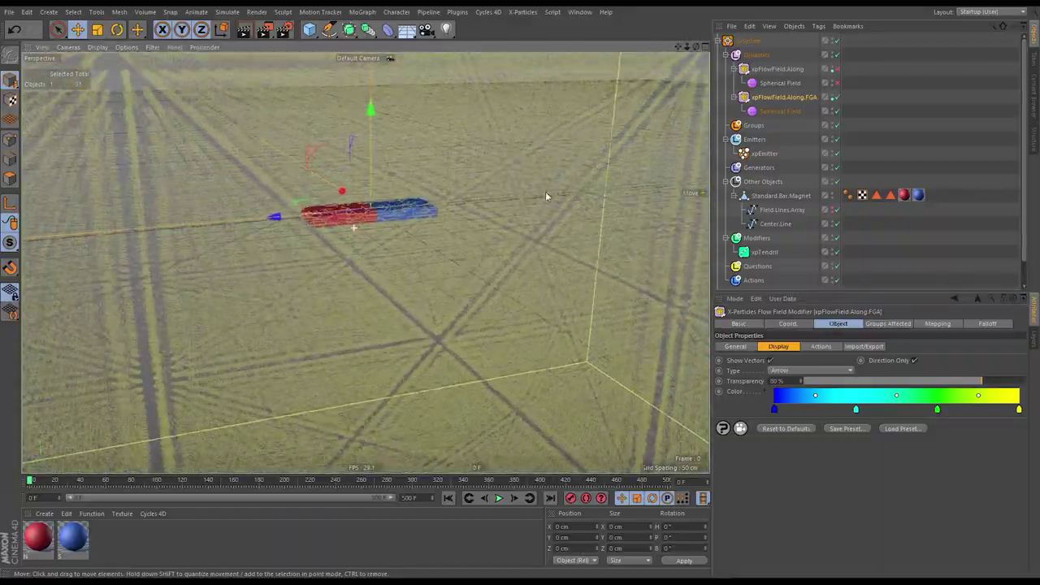
alt+drag(396, 209, 348, 259)
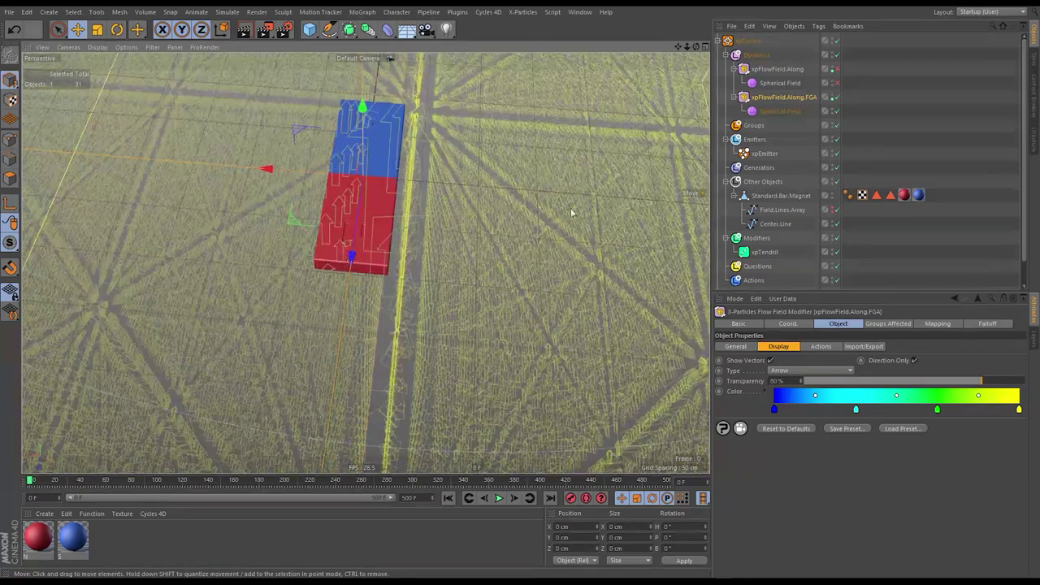
click(771, 362)
scroll(401, 235, down, 5)
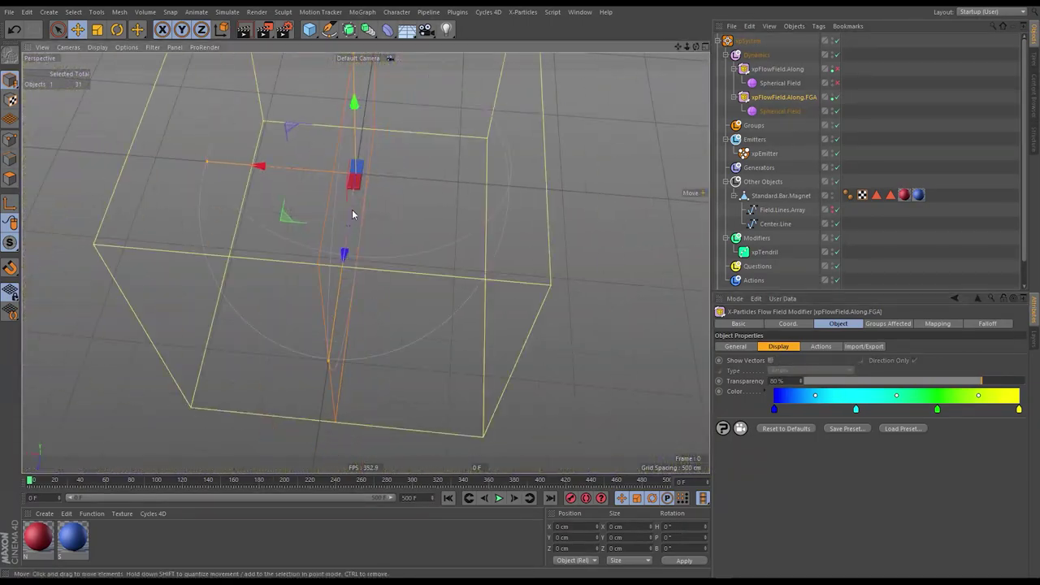
alt+drag(401, 234, 357, 268)
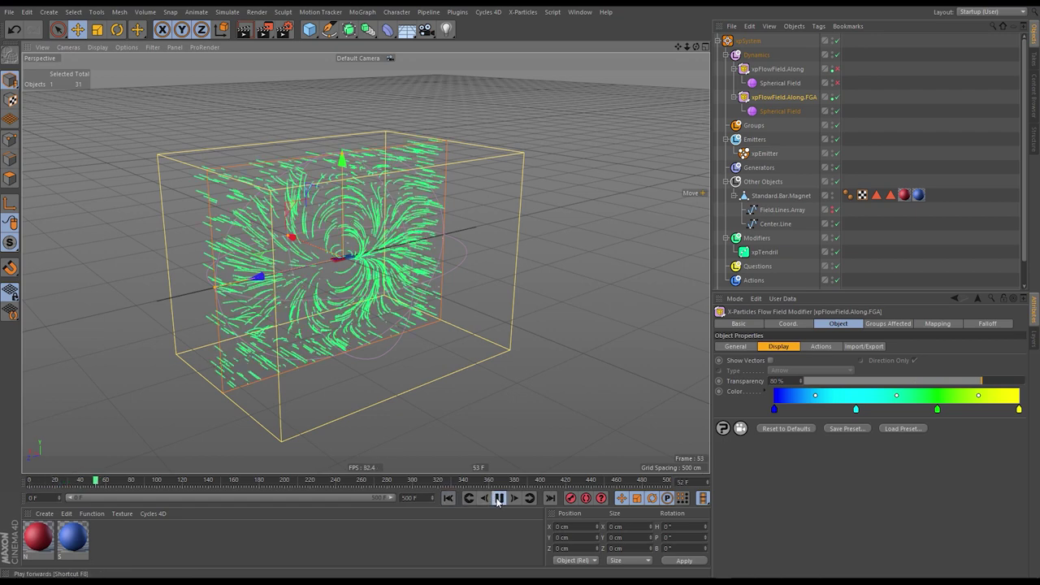
- Review xpFlowField.Along.FGA's General settings and its Spherical Field with the field box framed
alt+drag(439, 332, 276, 255)
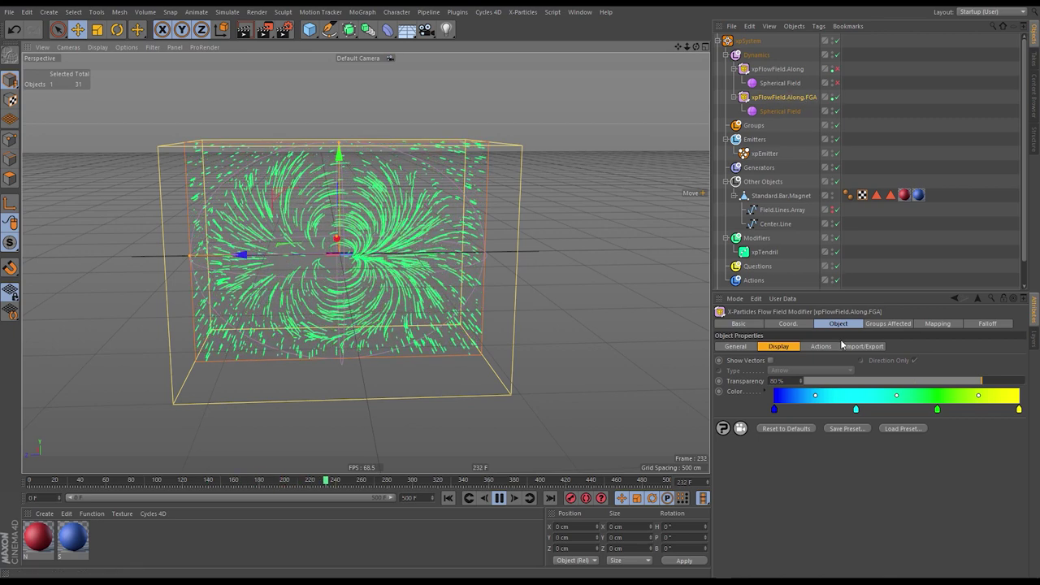
click(736, 347)
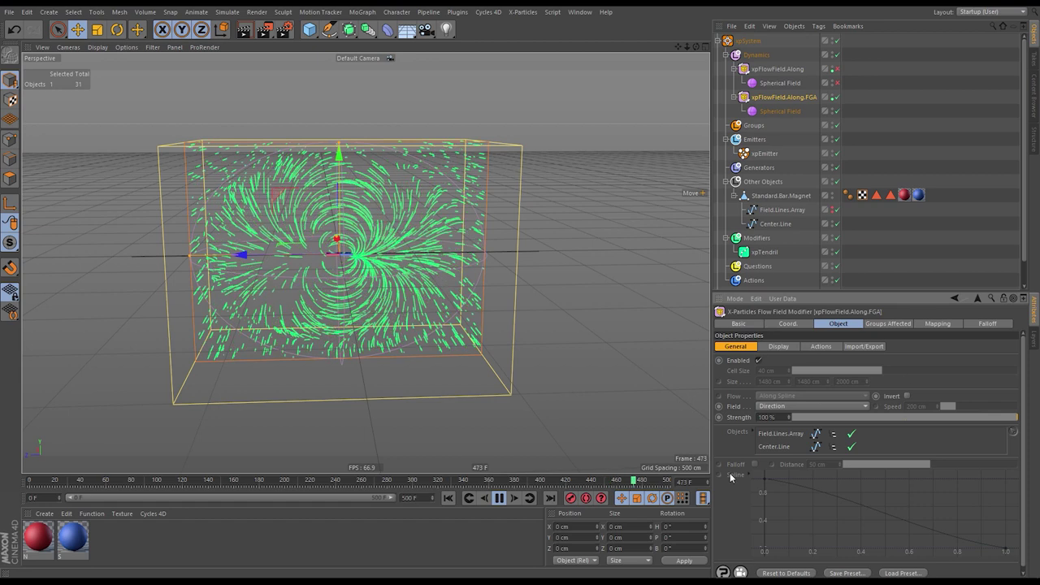
alt+drag(573, 261, 593, 252)
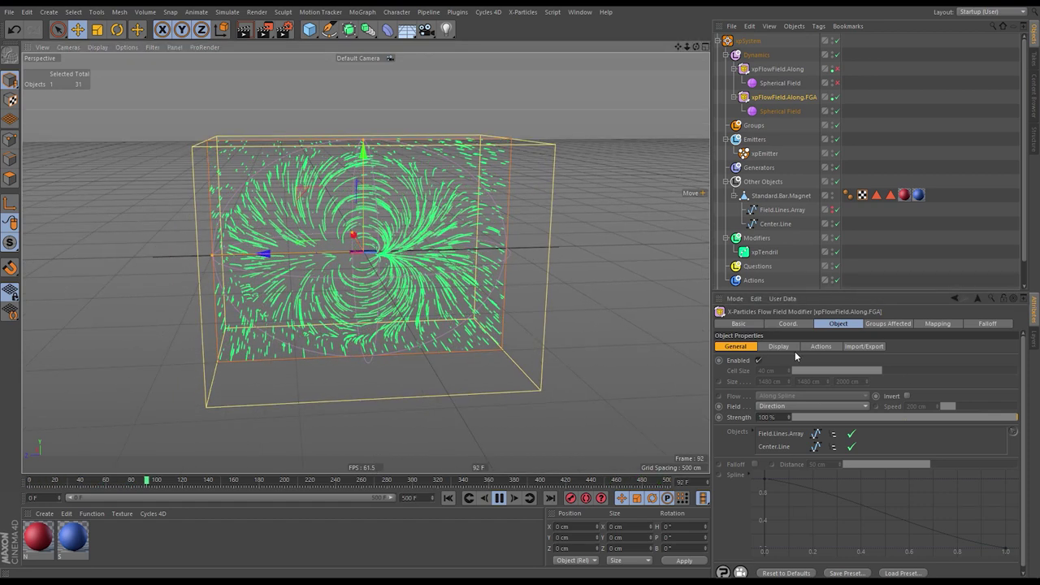
click(778, 110)
click(788, 97)
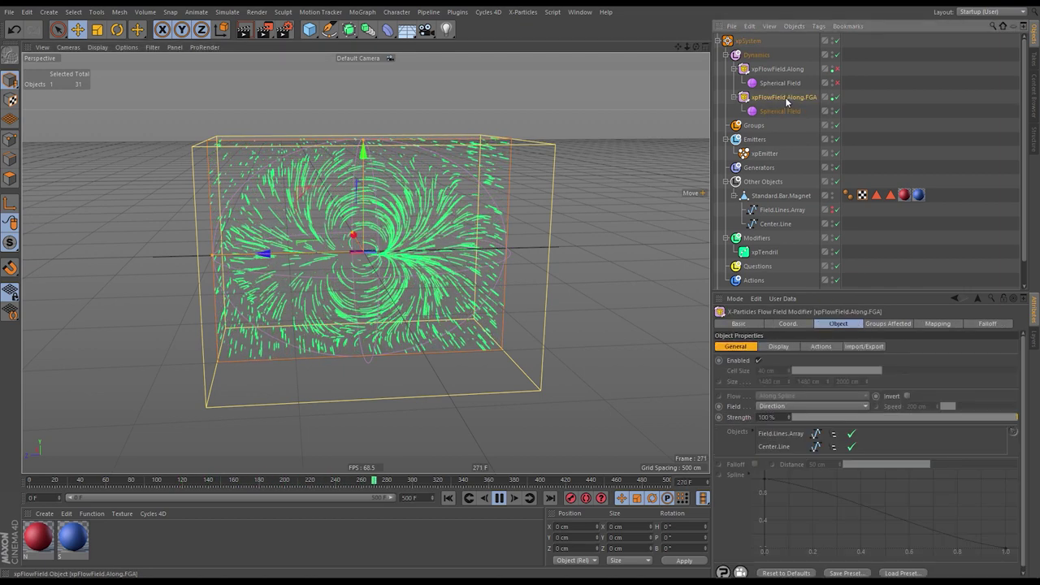
- Parent the FGA flow field under Standard.Bar.Magnet, then rotate and move the magnet
drag(785, 208, 781, 196)
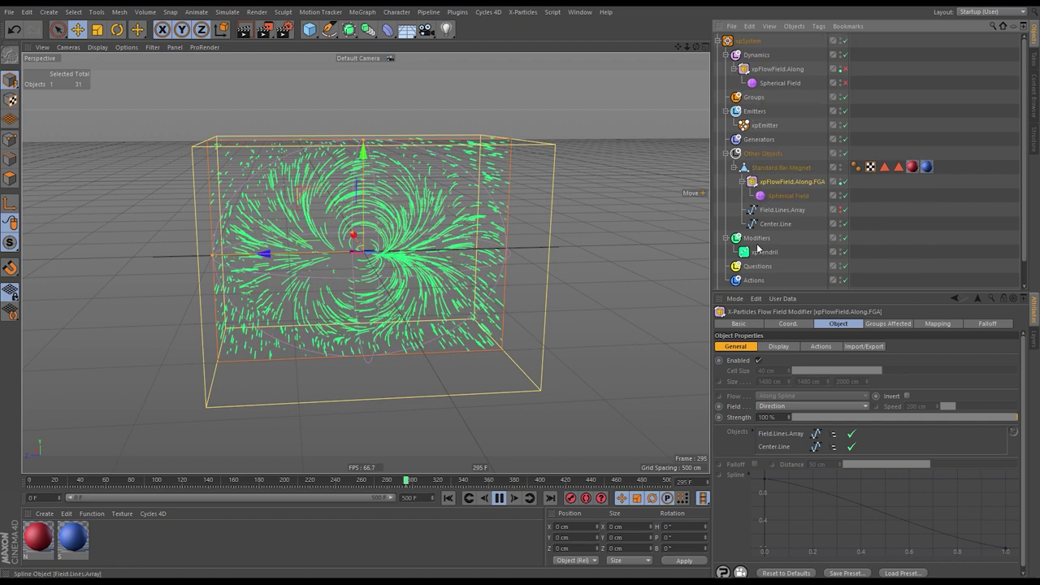
click(789, 170)
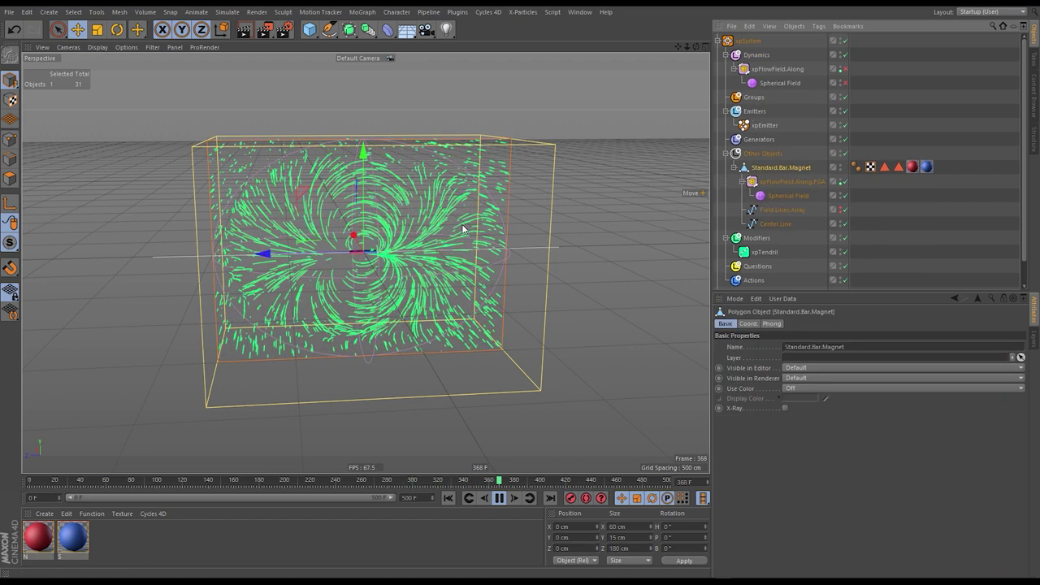
key(r)
drag(443, 268, 446, 418)
key(e)
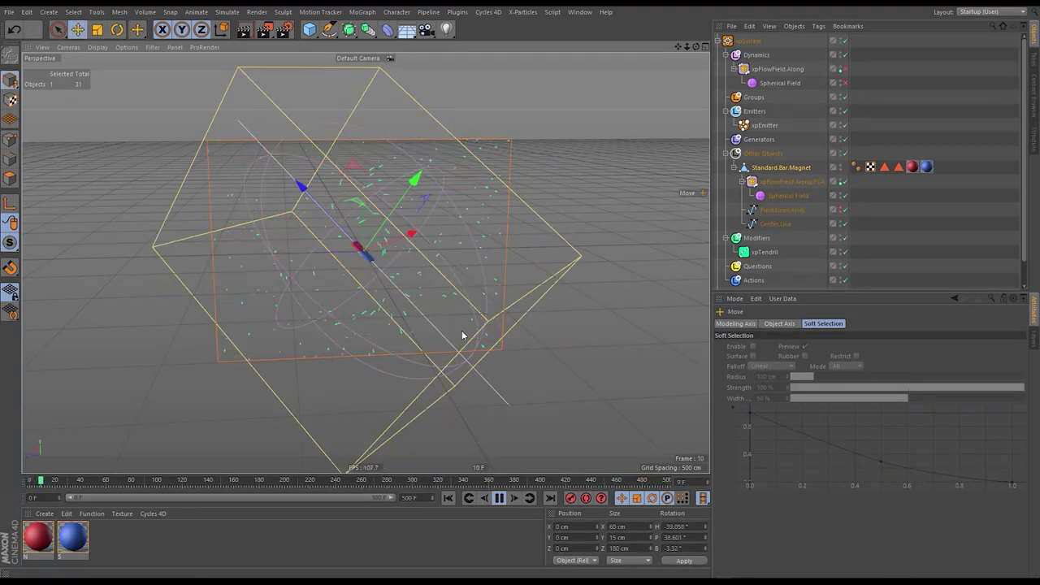
drag(463, 334, 414, 274)
key(r)
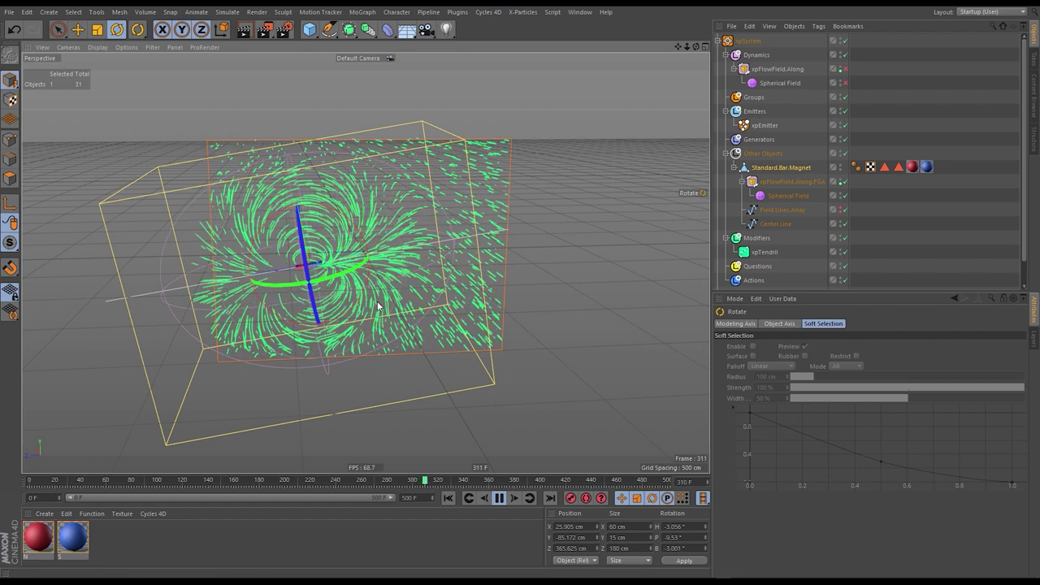
- Duplicate the bar magnet, move the copy across the scene, then delete it
click(734, 168)
ctrl+drag(764, 173, 764, 180)
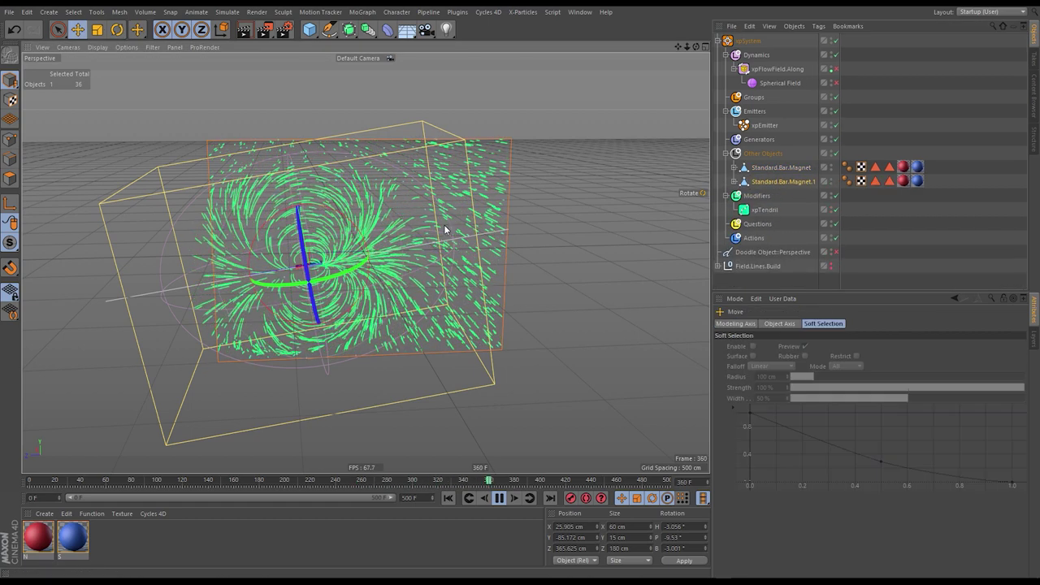
drag(390, 195, 550, 323)
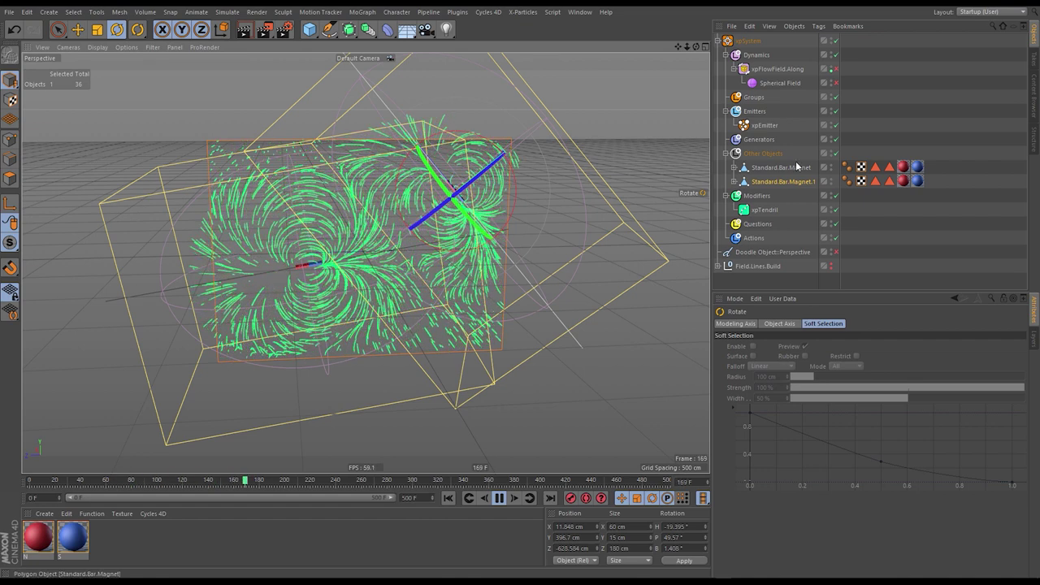
key(Delete)
- Reset Standard.Bar.Magnet's position to 0 cm and rotation to 0° on all axes
click(773, 169)
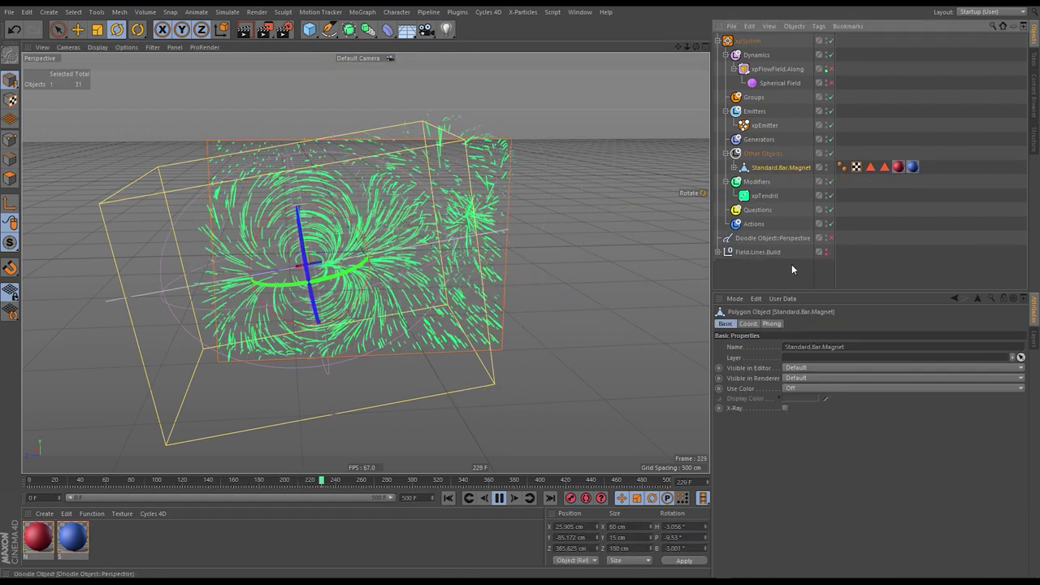
click(748, 323)
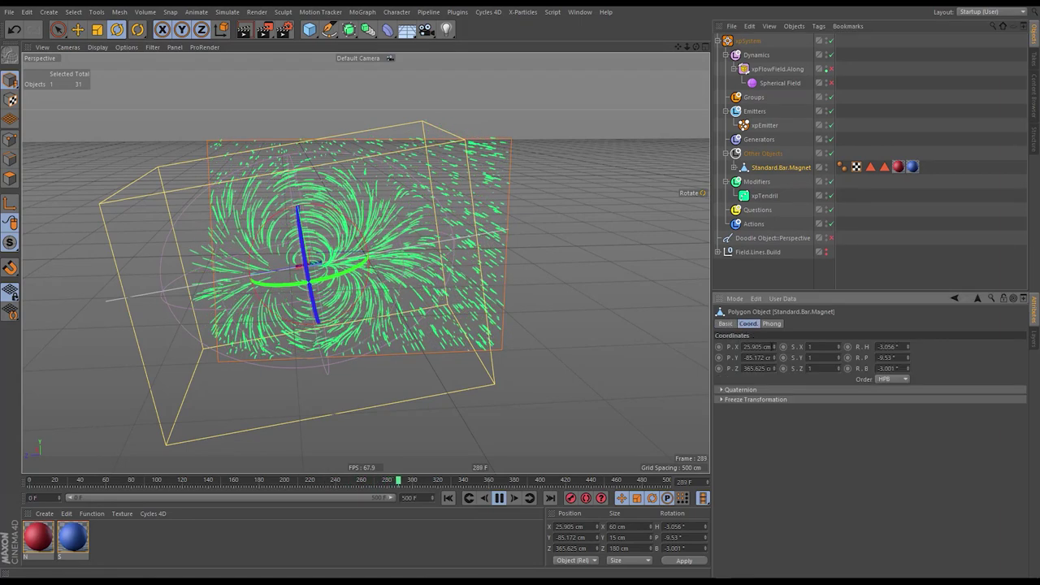
right_click(774, 347)
right_click(773, 357)
right_click(774, 368)
right_click(909, 347)
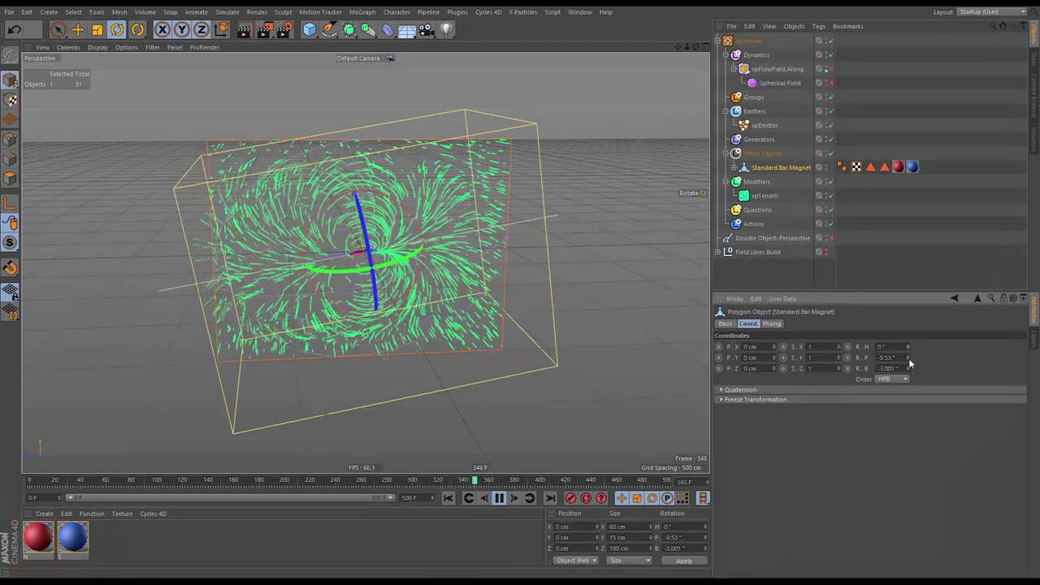
right_click(908, 358)
right_click(909, 368)
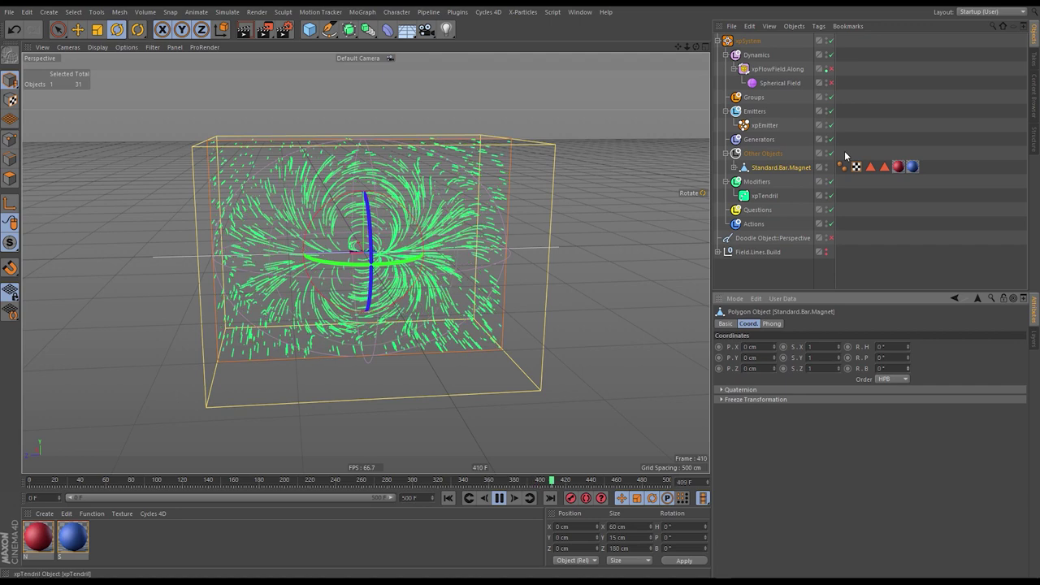
- Set xpEmitter's particle Color Mode to Gradient (Parameter) driven by Direction, showing Gradient Color
click(754, 128)
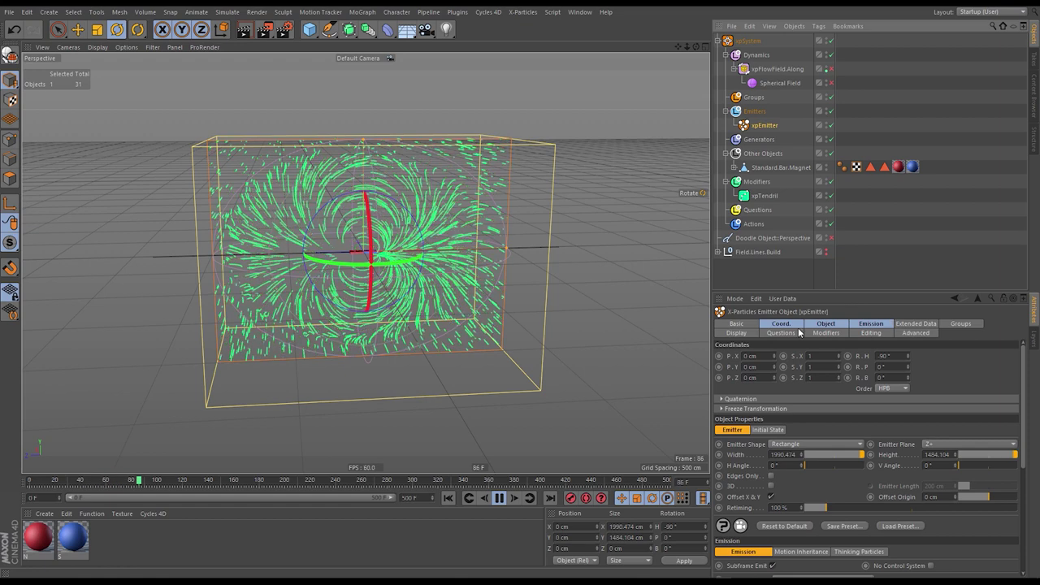
click(736, 332)
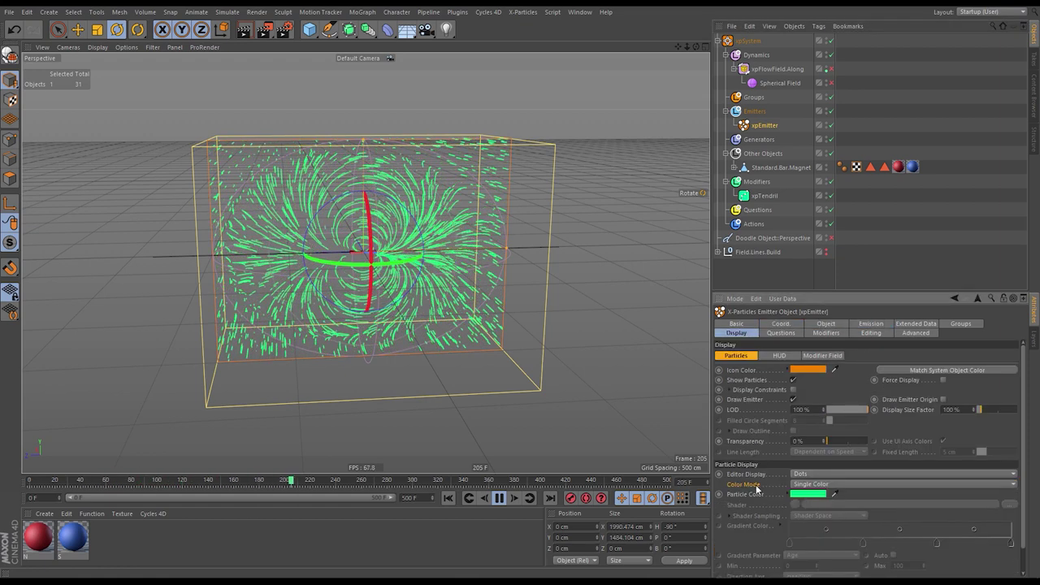
click(835, 484)
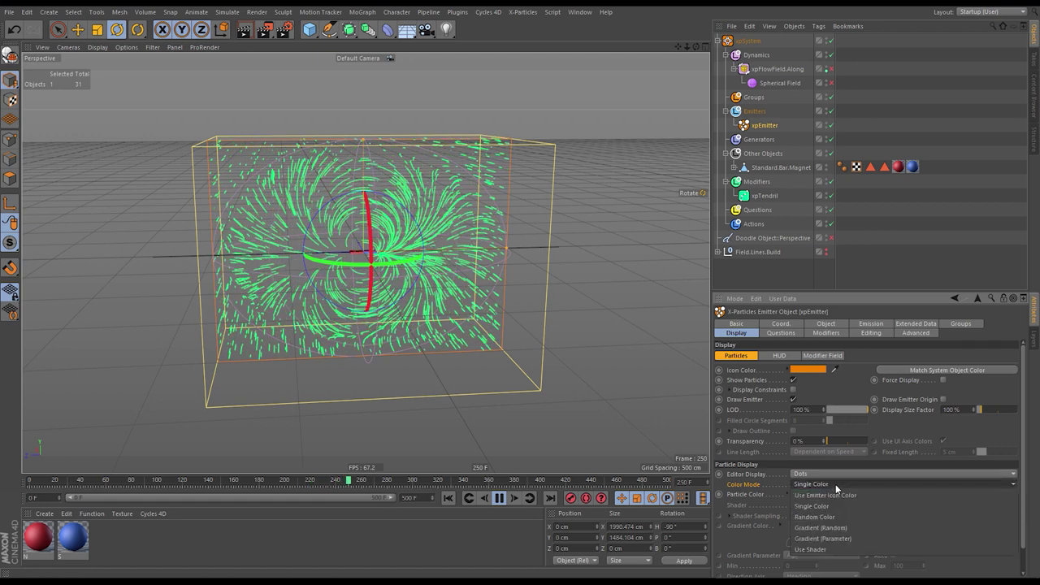
click(841, 540)
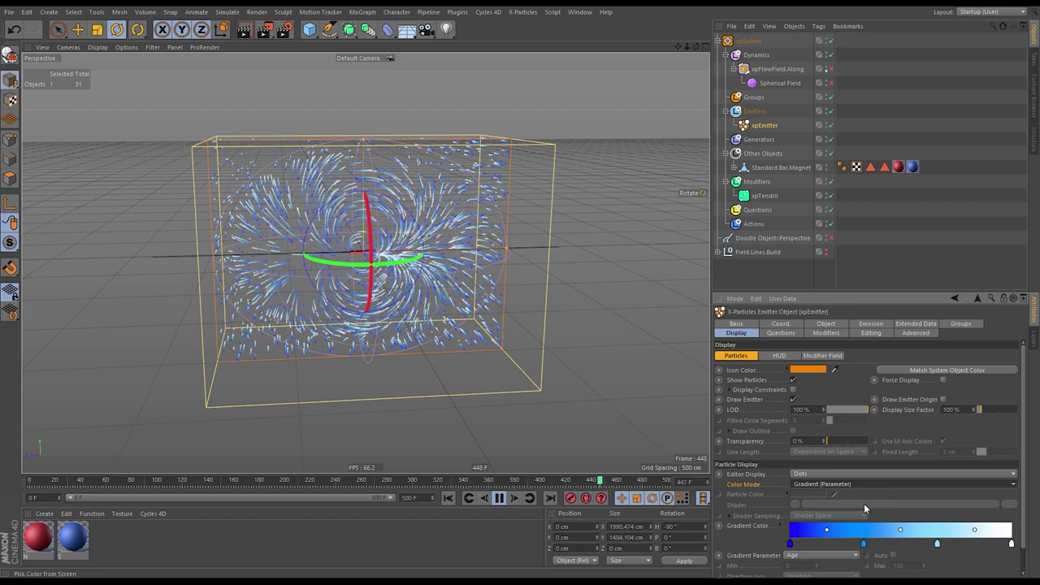
scroll(878, 452, down, 1)
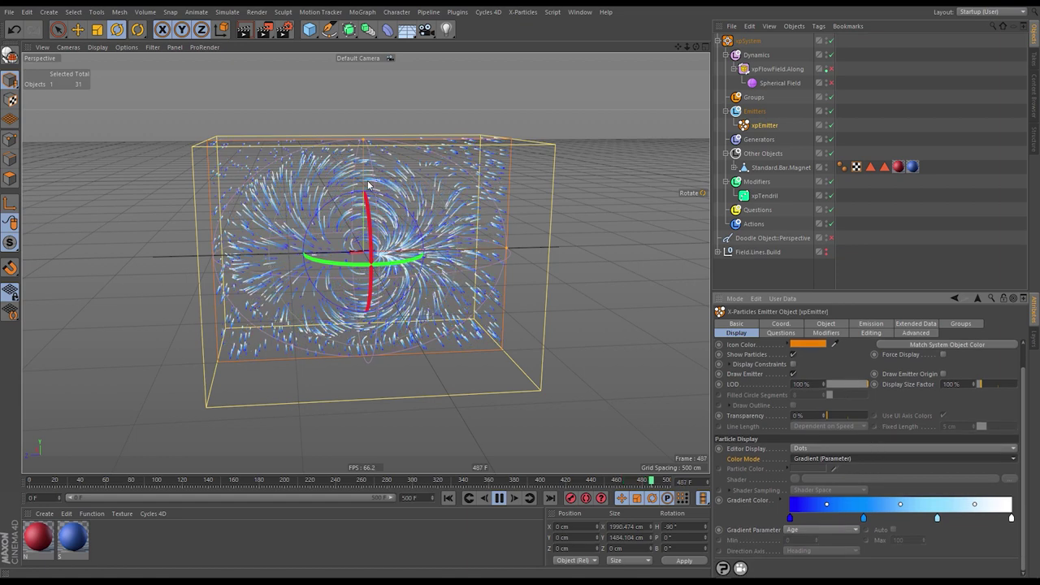
click(815, 529)
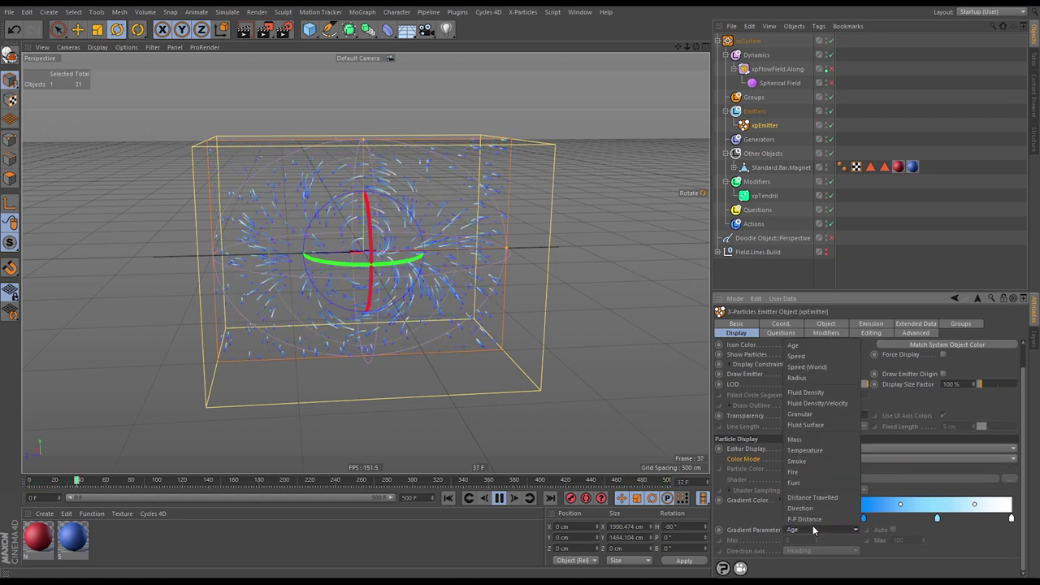
click(817, 509)
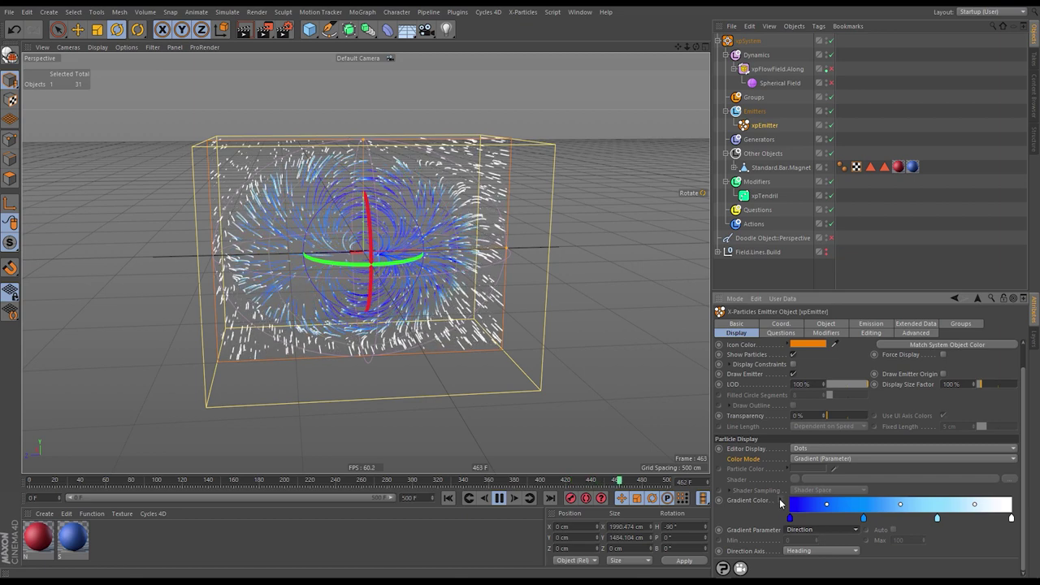
scroll(762, 516, down, 2)
click(776, 423)
scroll(772, 455, down, 1)
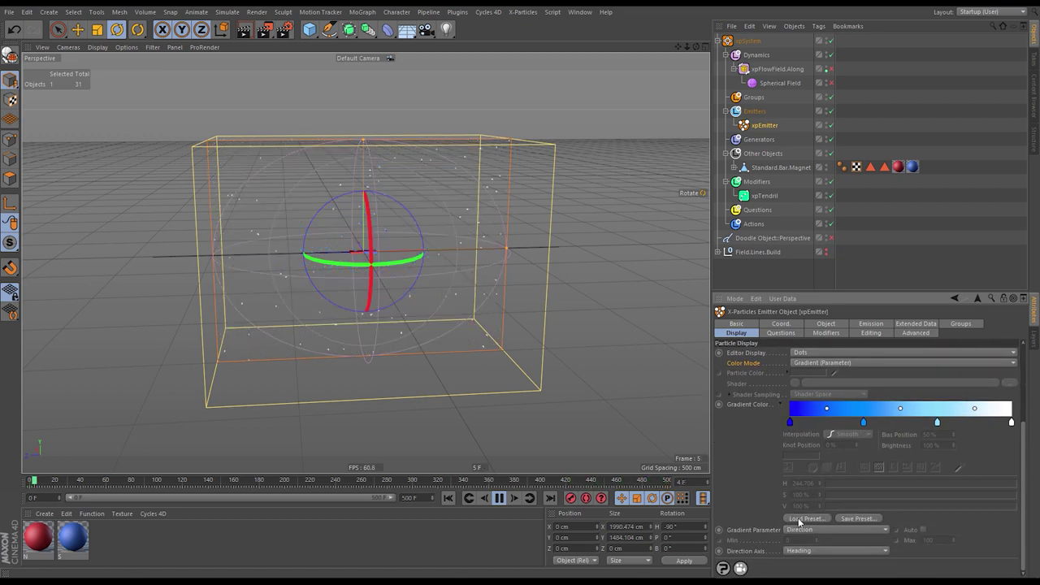
- Apply the Candy gradient preset to colour the particles in rainbow hues
click(800, 518)
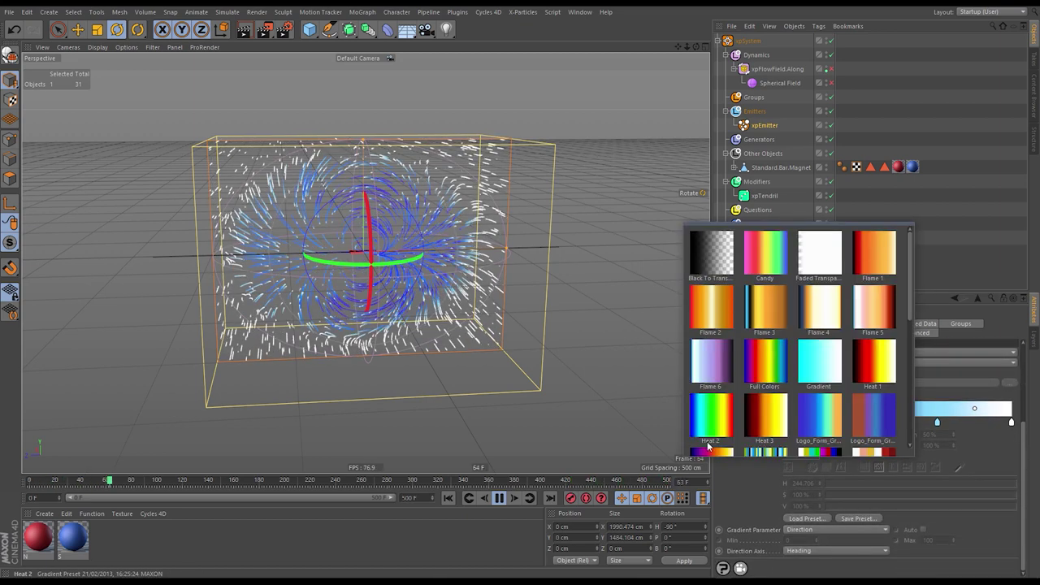
click(767, 258)
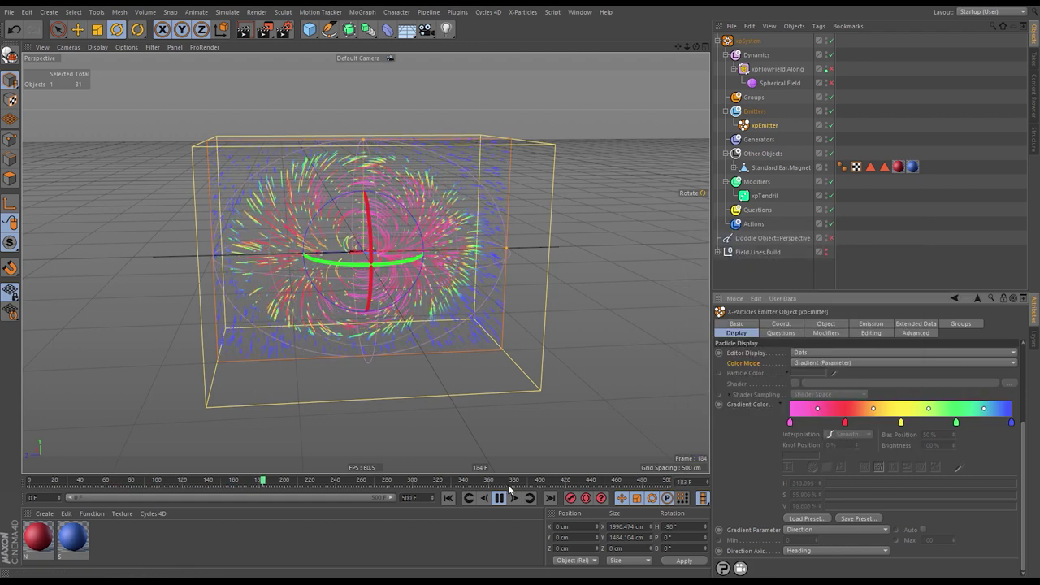
alt+drag(582, 331, 424, 246)
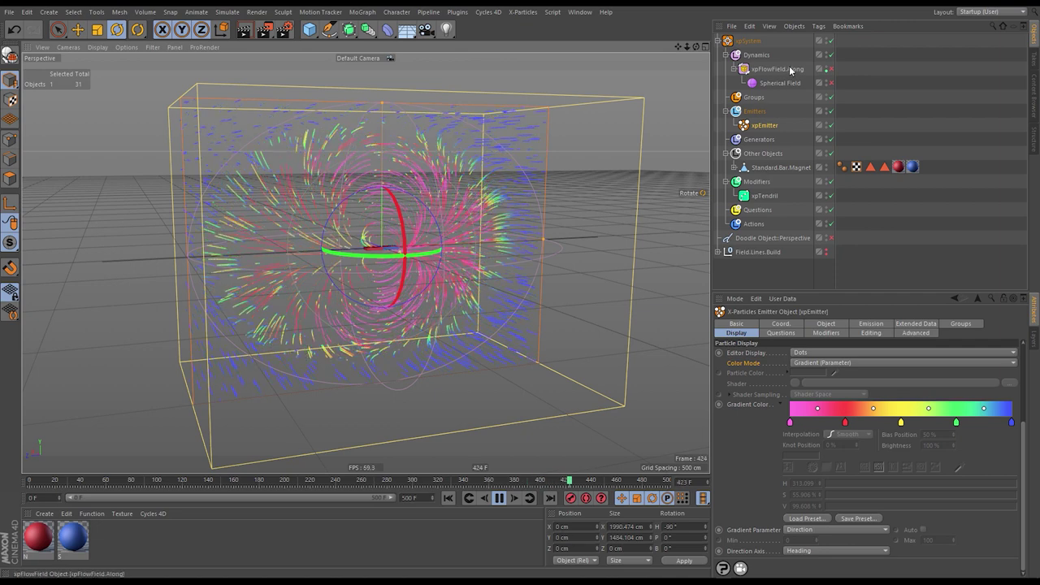
- Check xpFlowField.Along.FGA under the magnet, then show xpEmitter's Emission settings
click(734, 168)
click(776, 182)
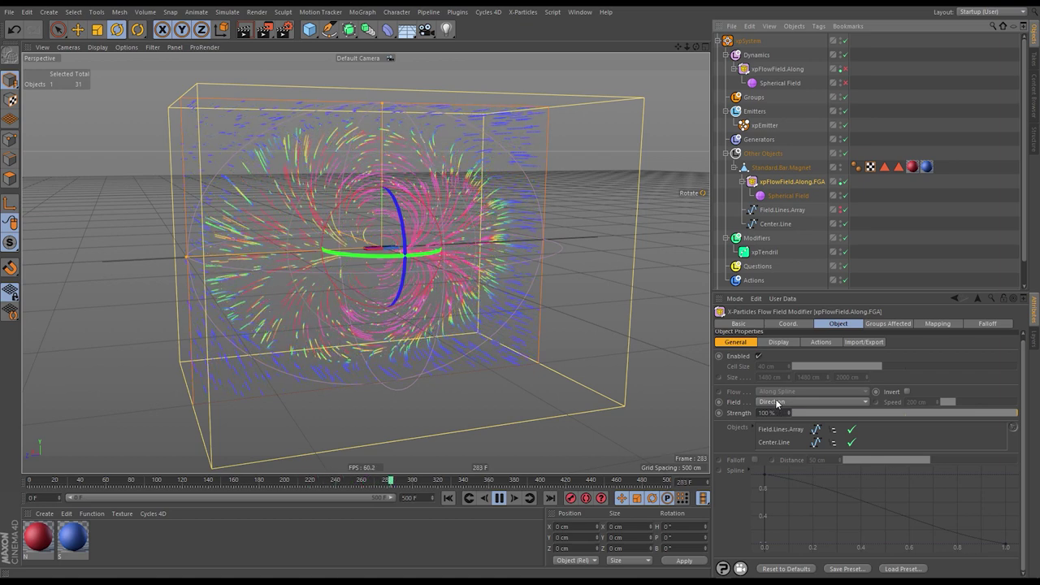
click(763, 126)
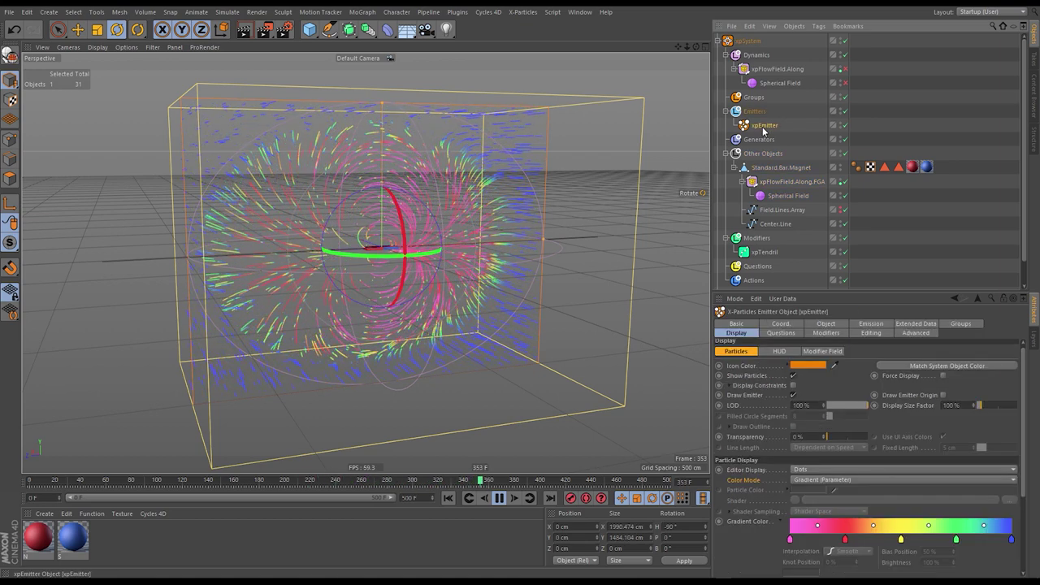
click(871, 324)
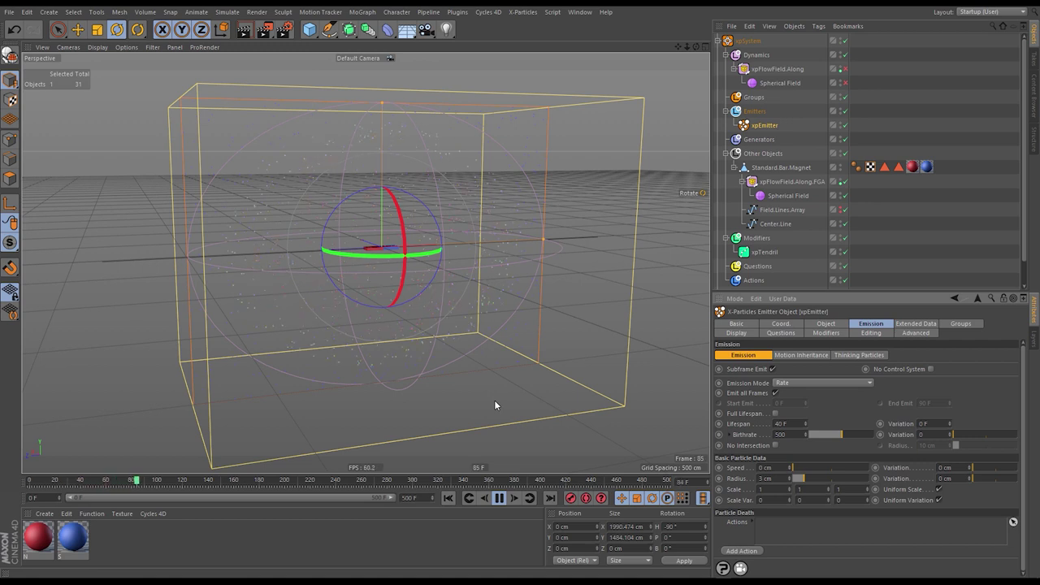
- Switch xpFlowField.Along.FGA's Field to Velocity, back to Direction, and collapse the modifier
click(780, 182)
click(848, 408)
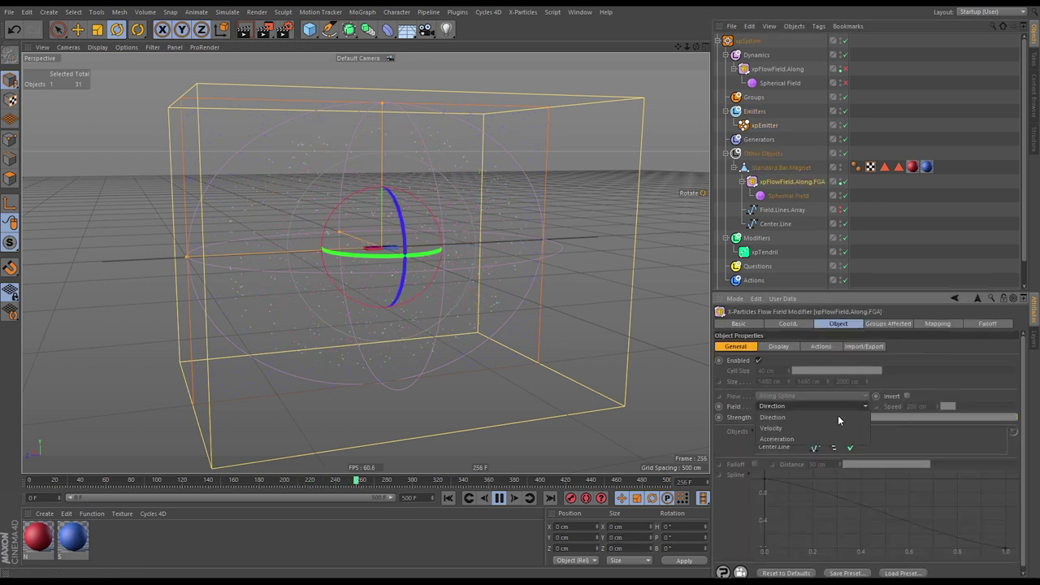
click(838, 417)
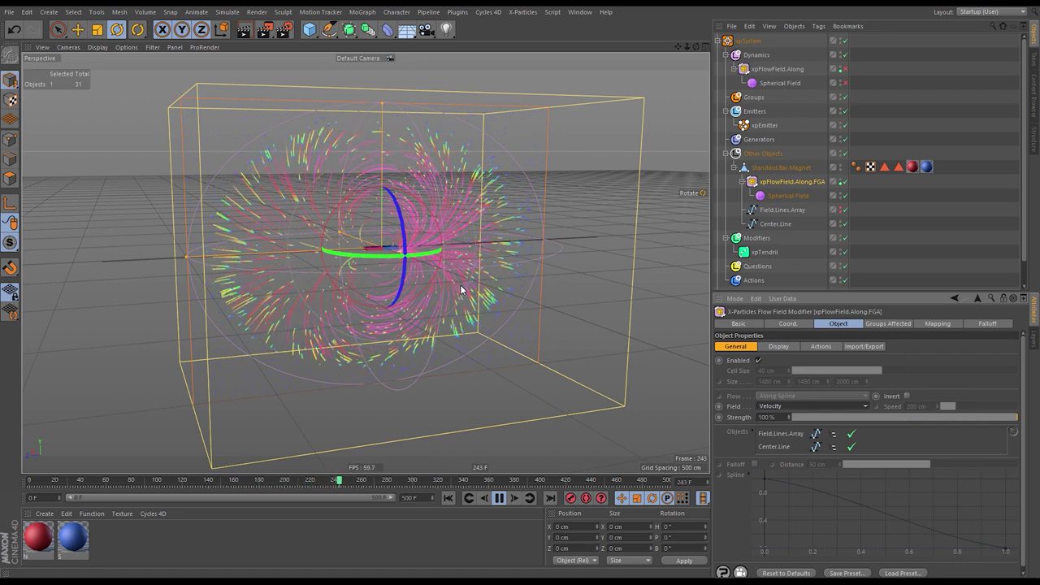
click(782, 406)
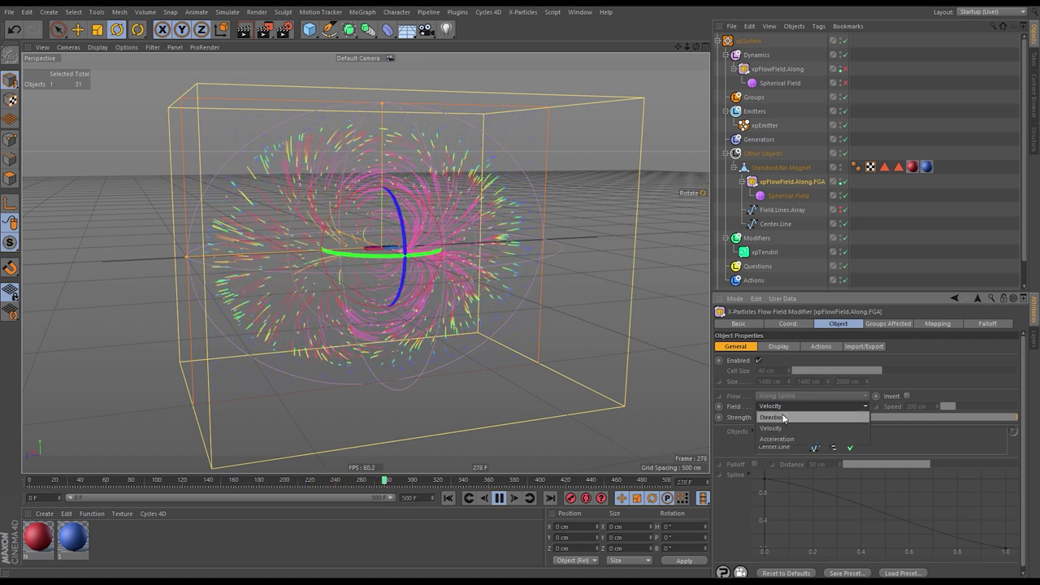
click(784, 418)
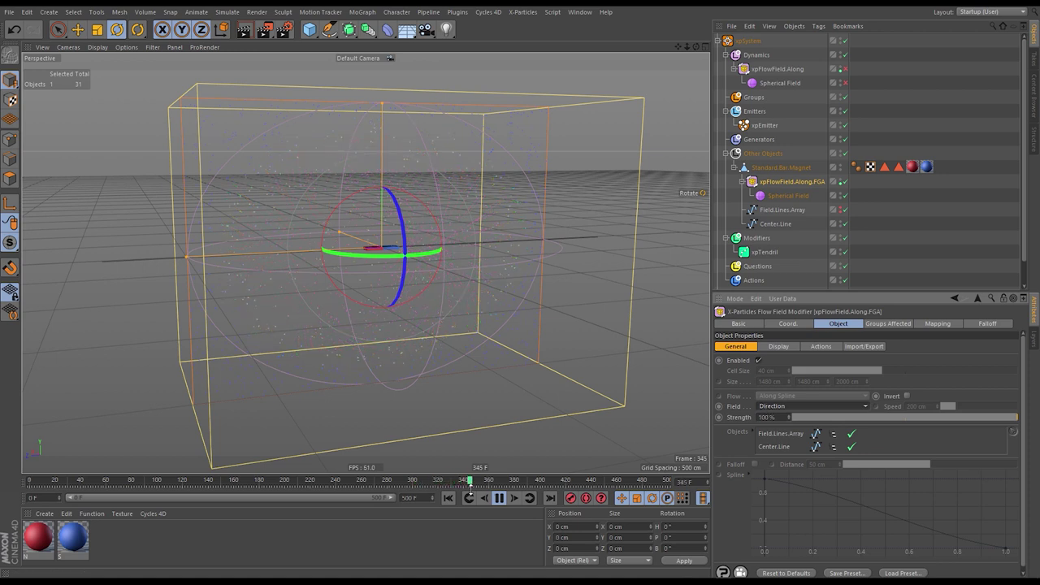
click(742, 182)
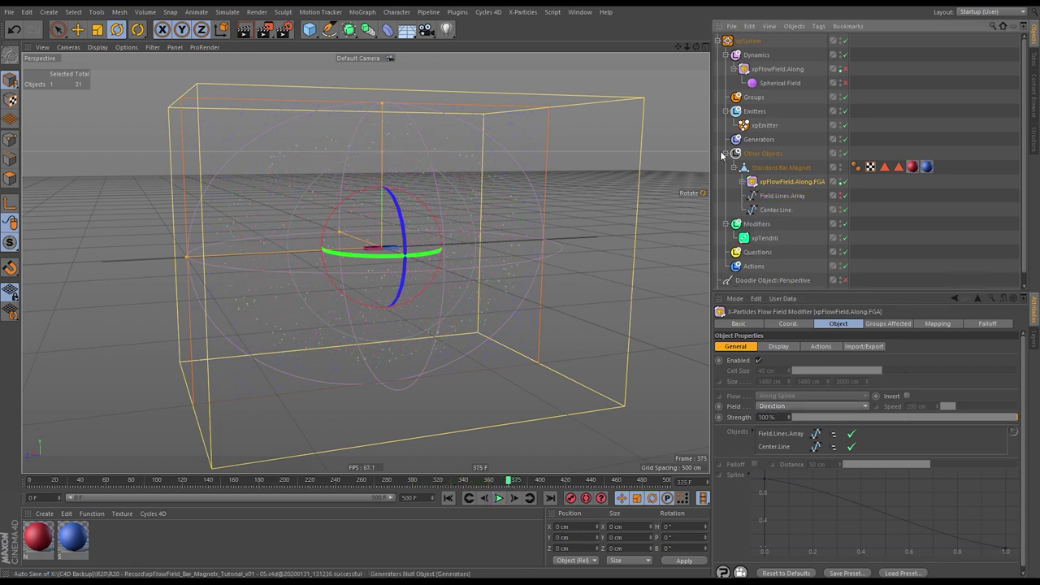
- Add an xpSpeed modifier to the Modifiers folder with Absolute speed operation
click(760, 225)
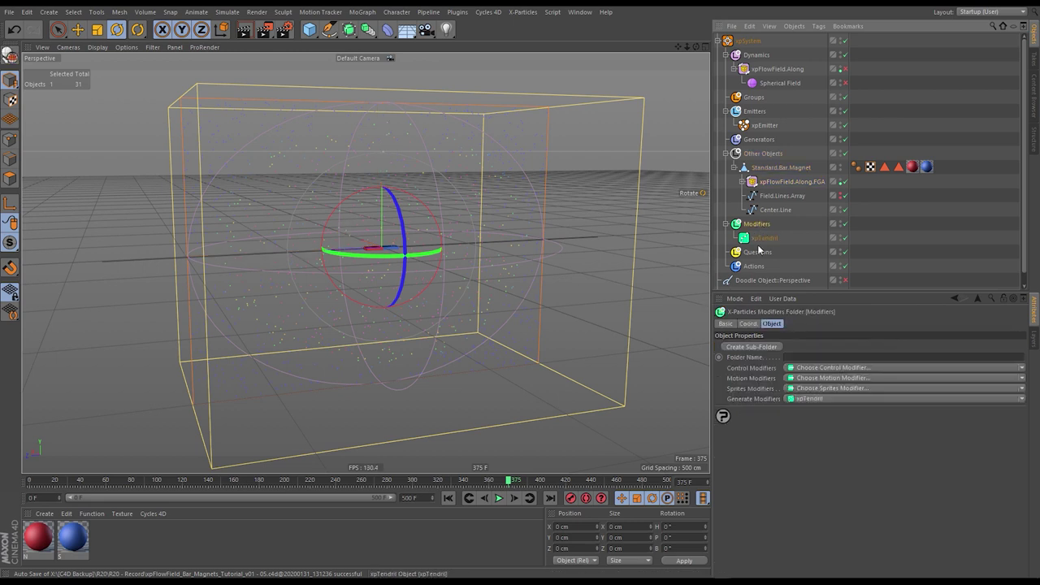
click(794, 379)
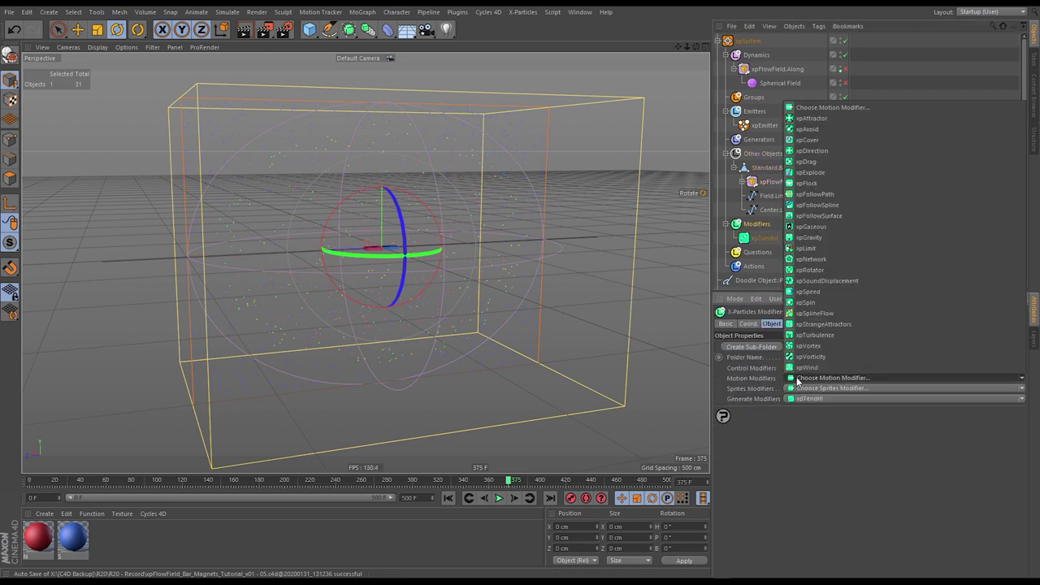
click(819, 291)
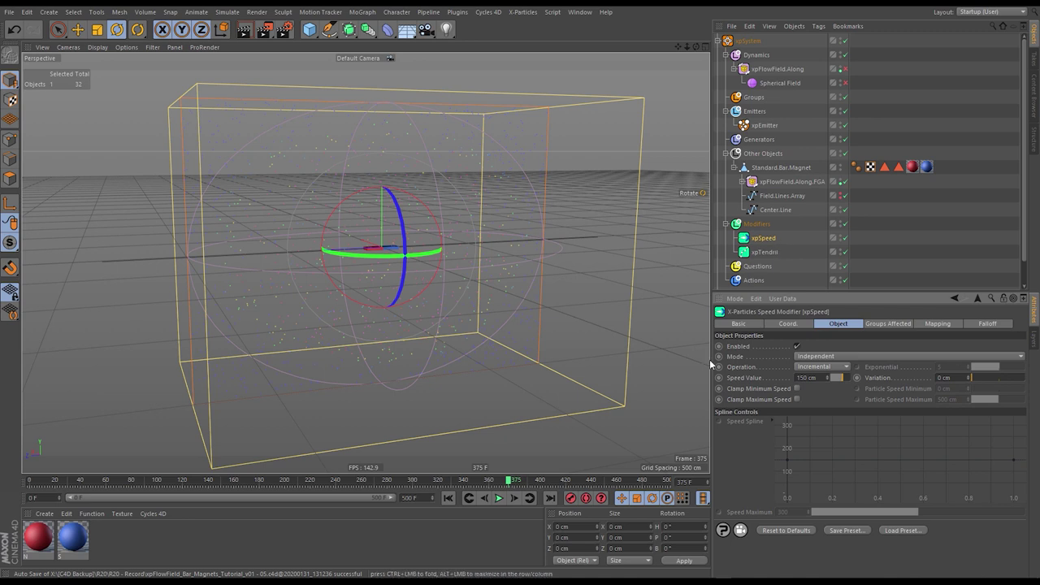
click(823, 368)
click(817, 400)
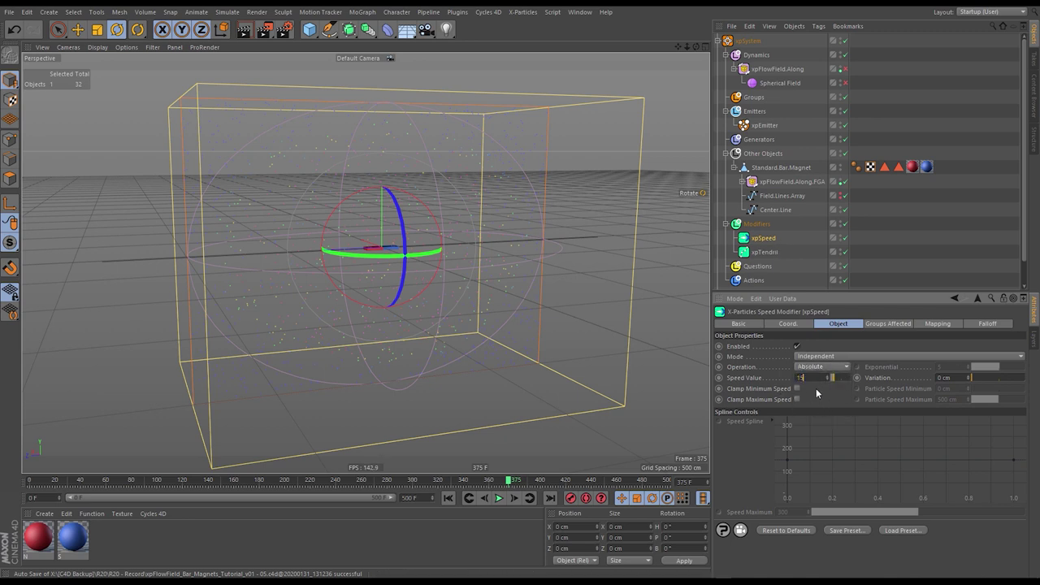
- Set the xpSpeed value to 100 cm, replay the simulation, then stop and rewind to frame 0
click(807, 378)
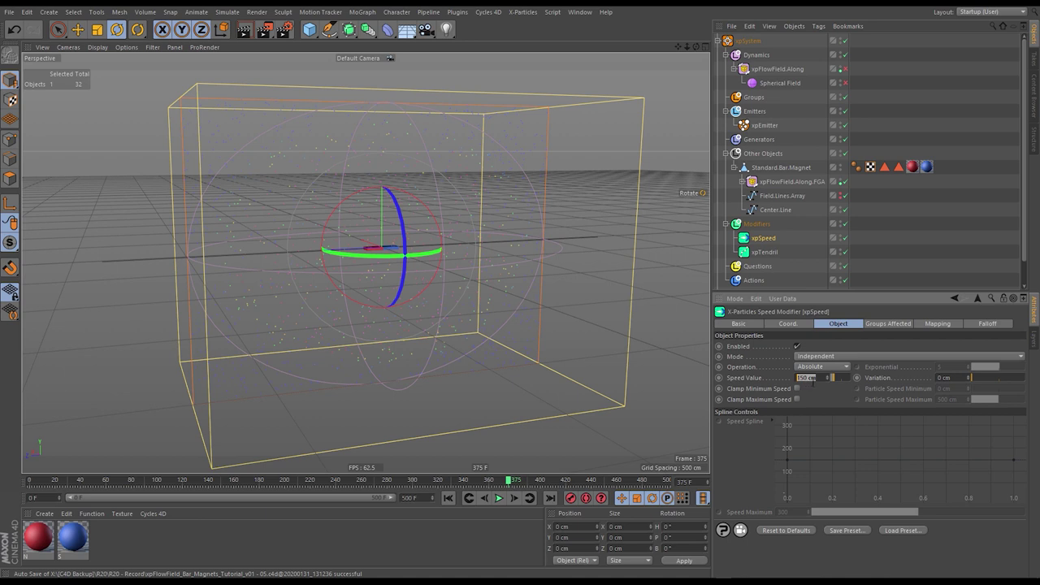
click(448, 498)
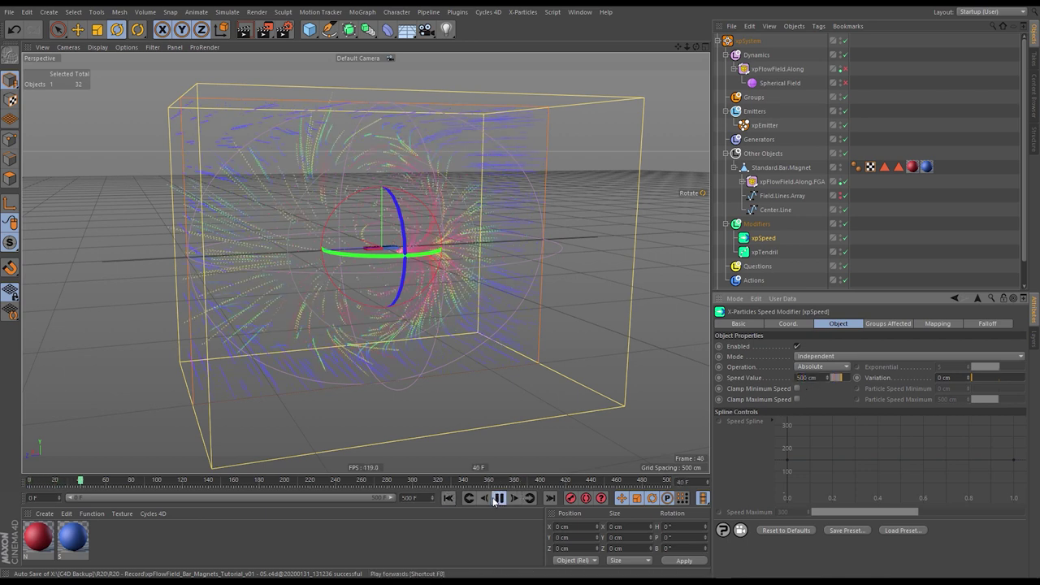
drag(817, 377, 795, 377)
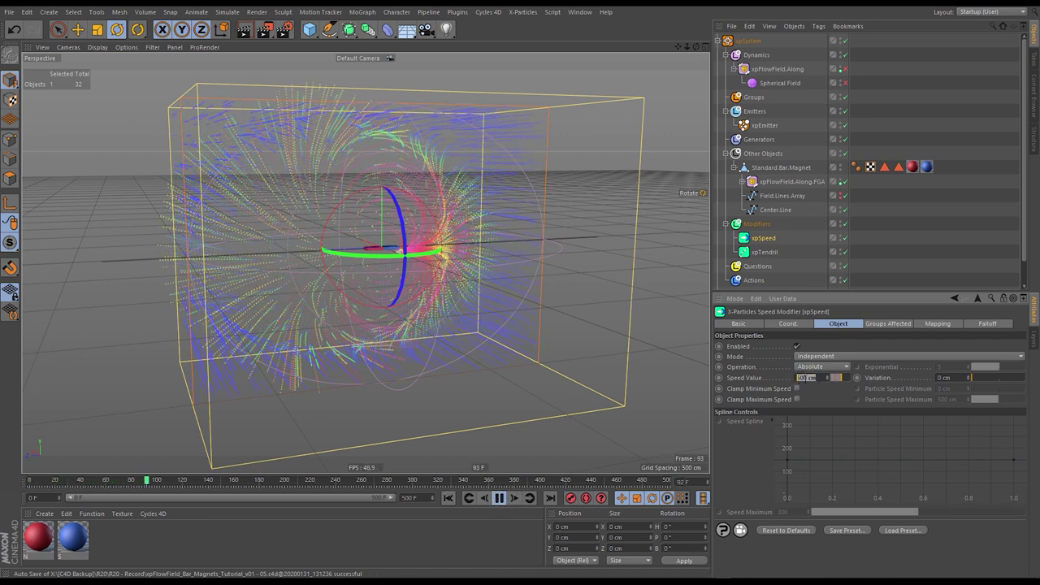
text(100)
key(Return)
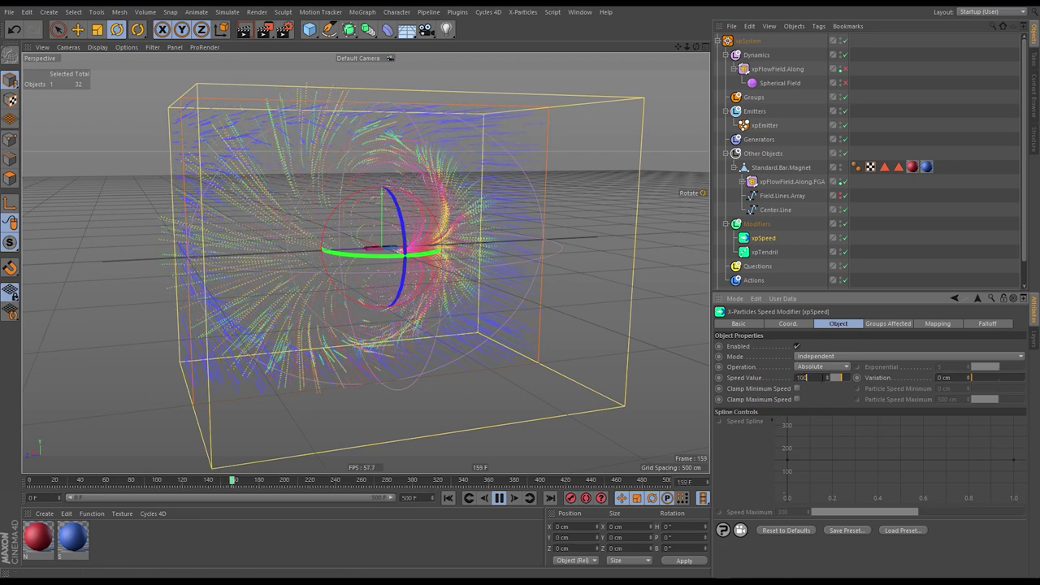
click(452, 499)
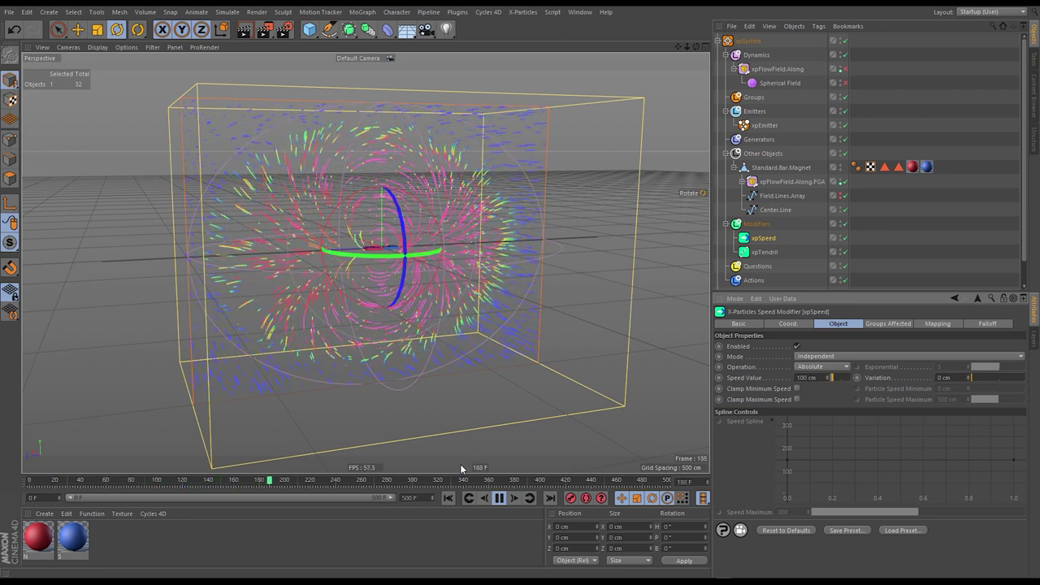
click(501, 498)
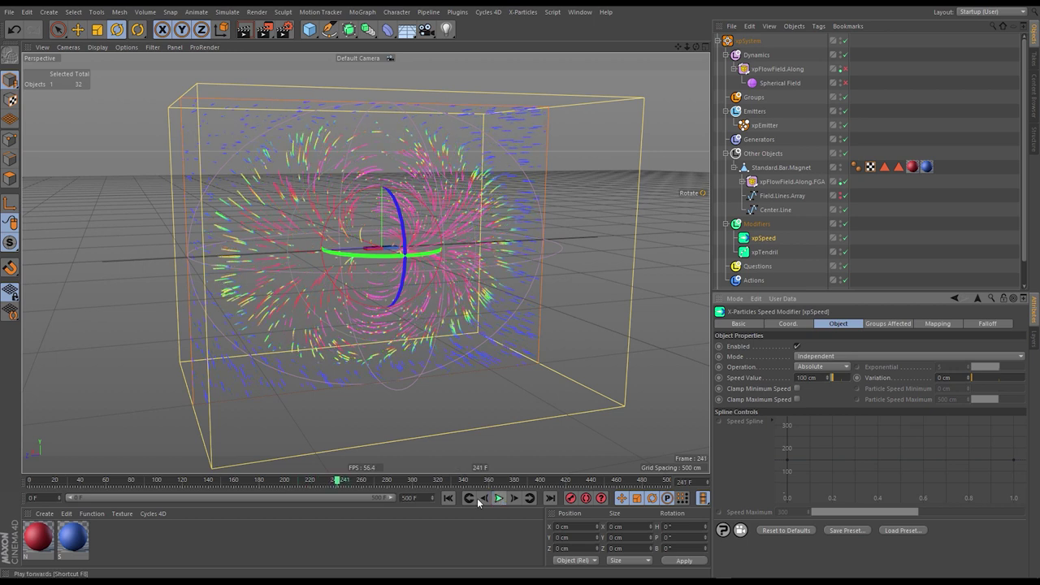
click(448, 498)
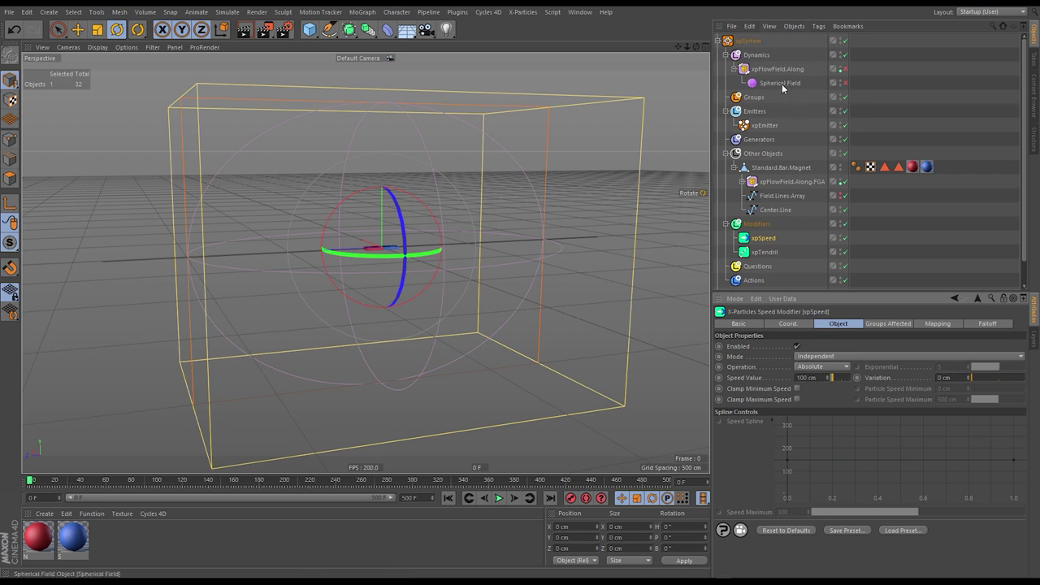
- Rename the particle system xpSystem to Bar.Magnet.Field
click(719, 42)
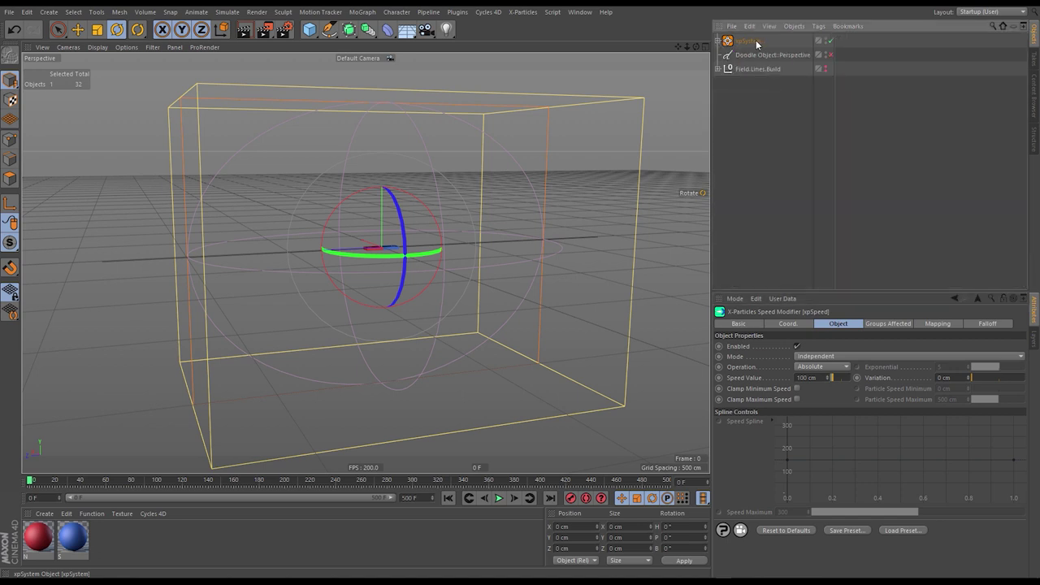
double_click(755, 41)
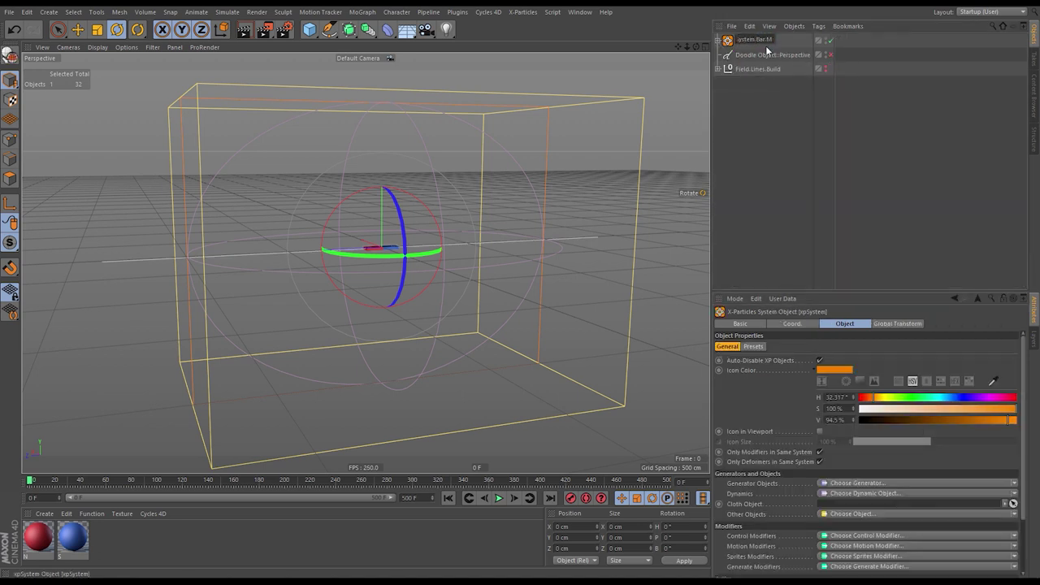
text(.Bar.Magnet.Field)
key(Return)
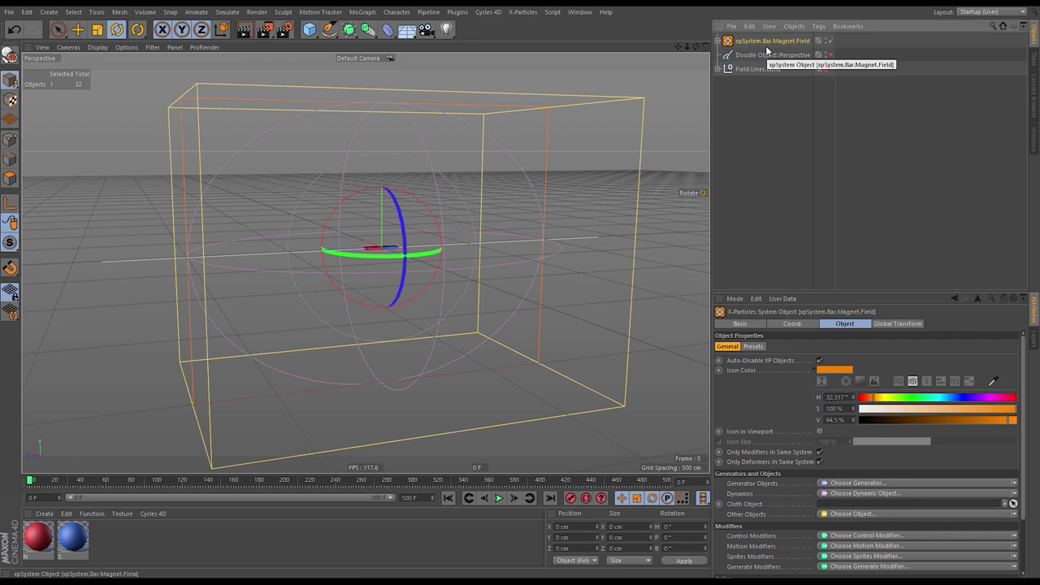
click(743, 157)
click(752, 39)
double_click(752, 39)
key(Delete)
key(Delete)
key(Return)
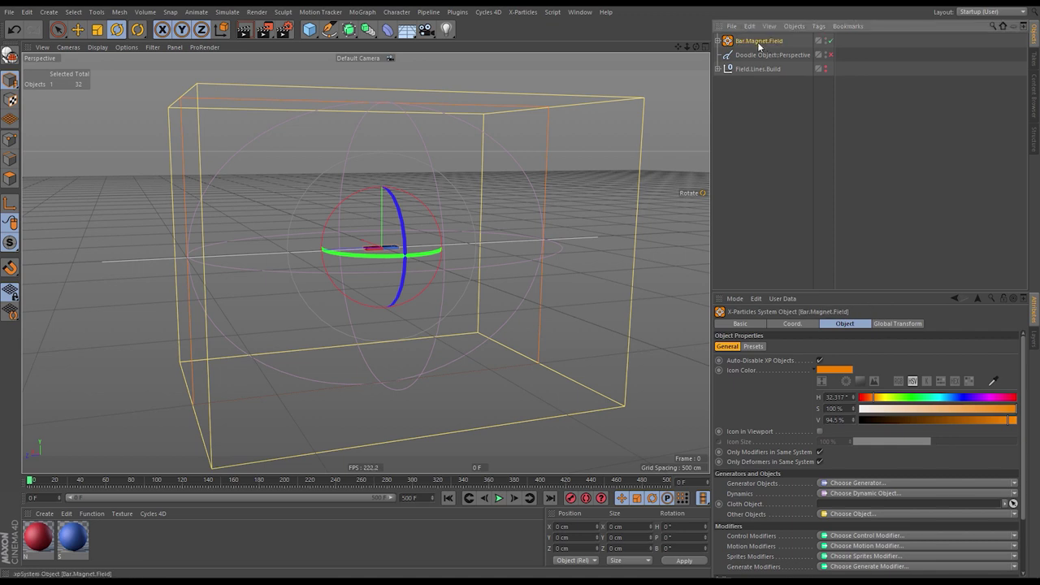
- Duplicate Bar.Magnet.Field and leave the original system disabled
ctrl+drag(770, 37, 771, 37)
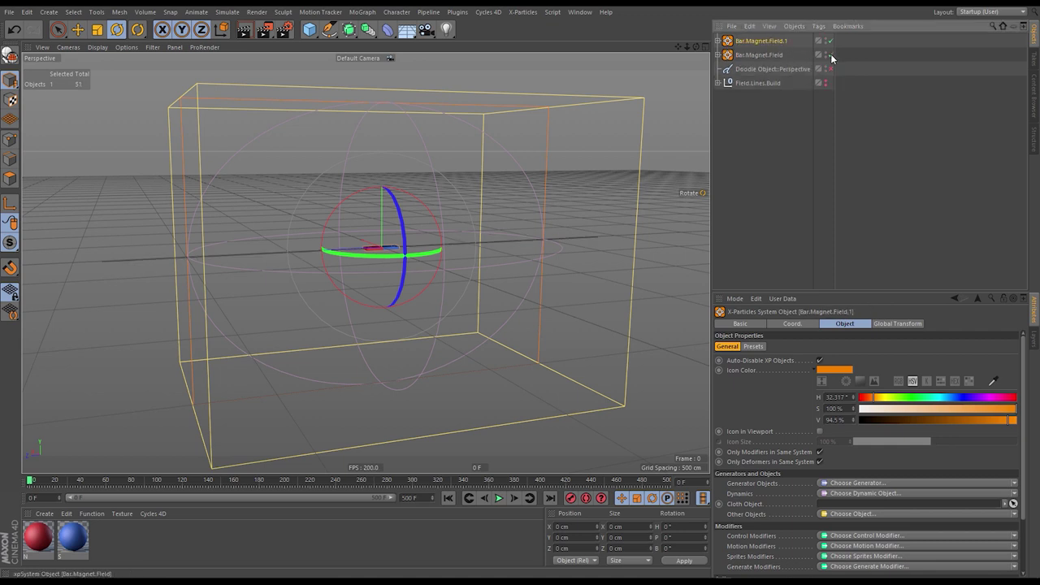
click(830, 54)
click(830, 55)
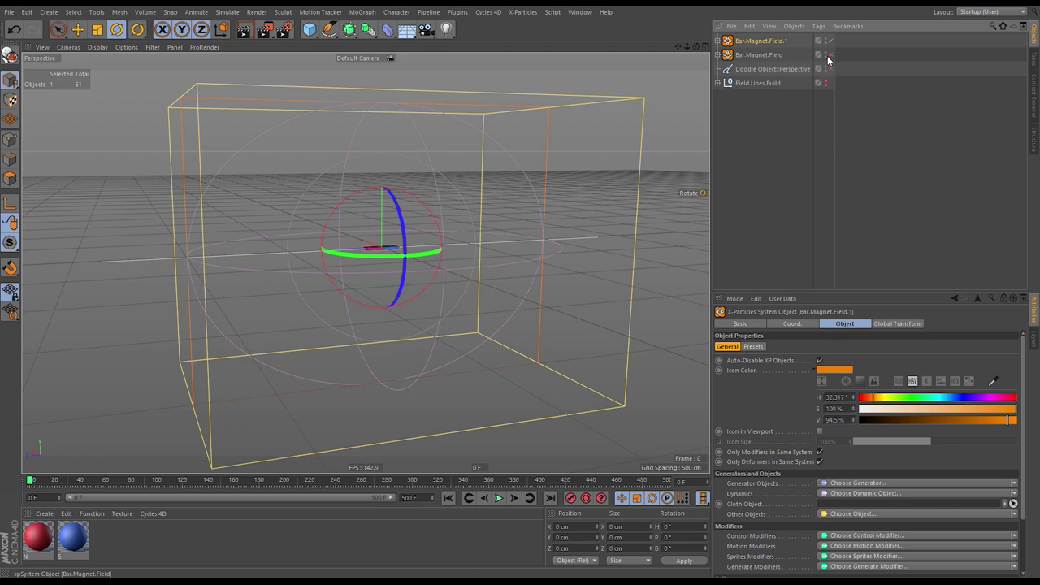
click(718, 55)
click(717, 54)
- Rename the duplicated particle system to Iron.Filings
double_click(758, 41)
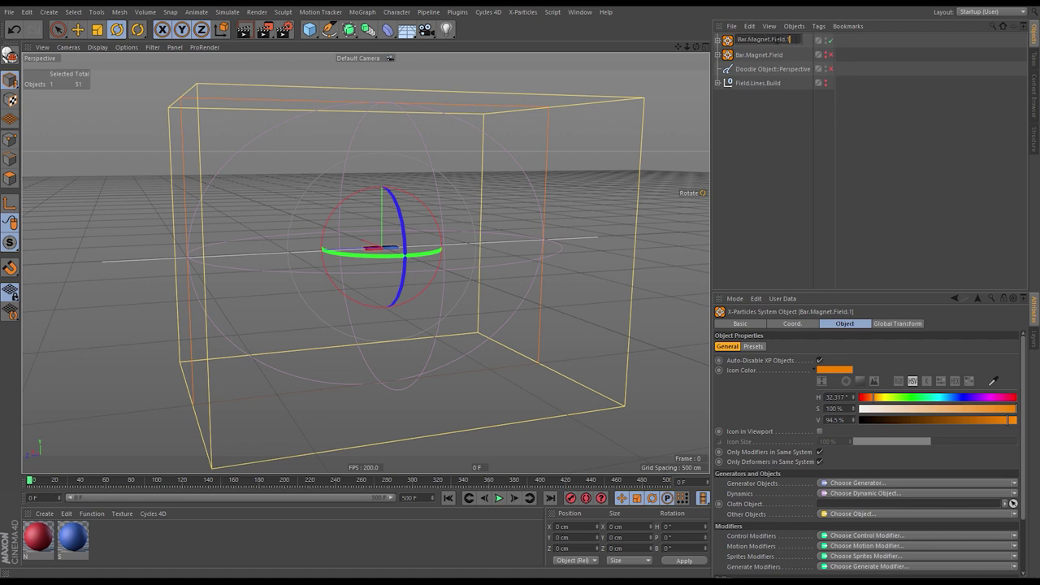
key(BackSpace)
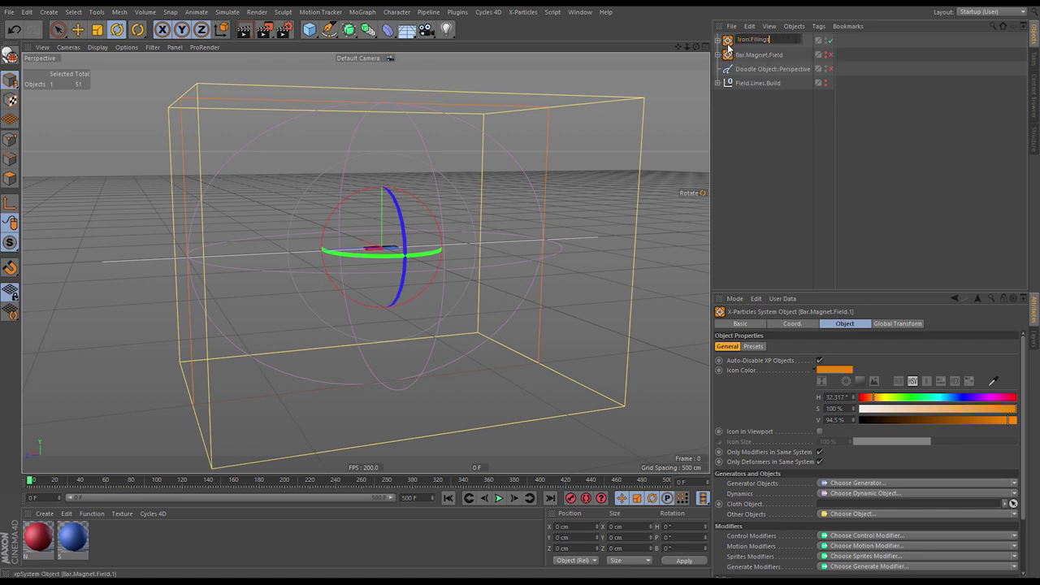
text(Iron.Filings)
key(Return)
- Change Iron.Filings' icon colour from orange to blue
click(803, 143)
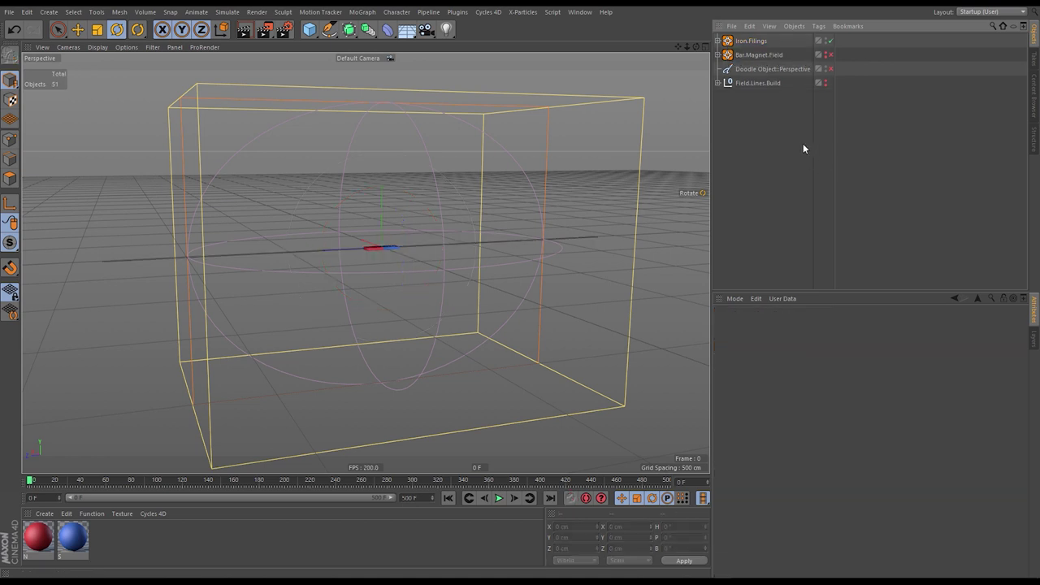
click(753, 41)
drag(883, 397, 957, 409)
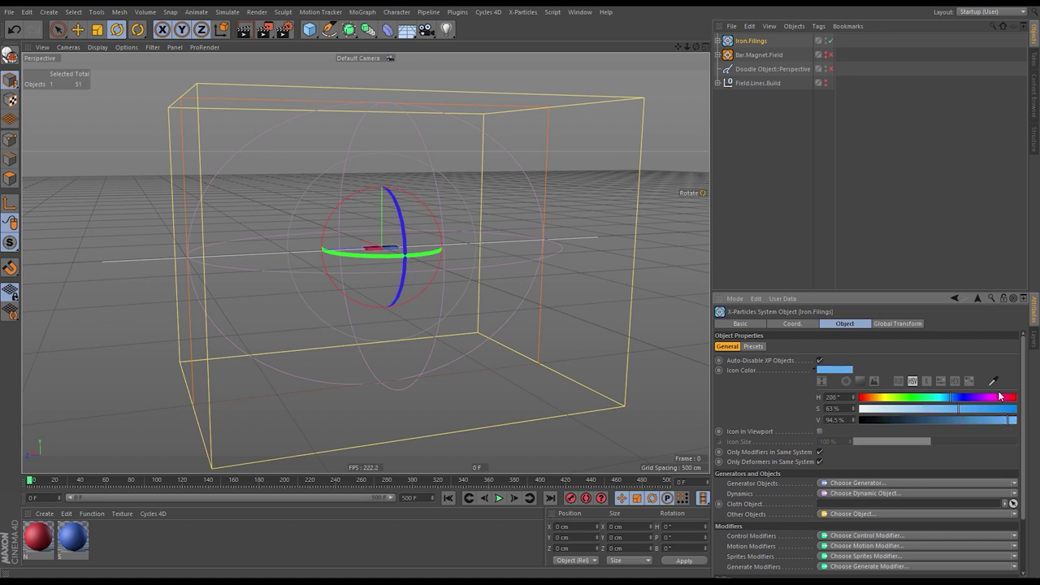
click(719, 41)
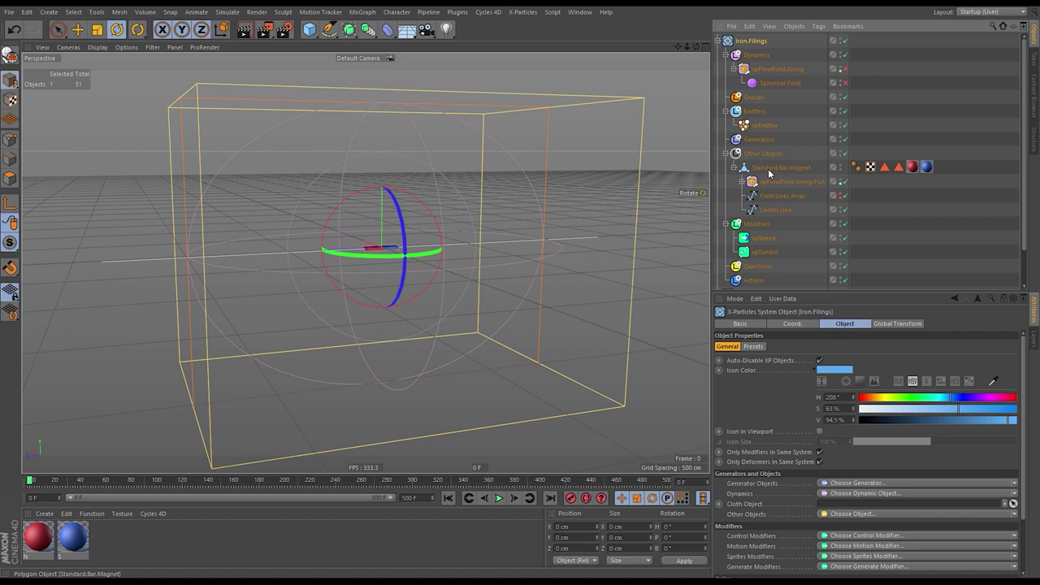
- Delete the Field.Lines.Array and Center.Line splines from Iron.Filings
click(776, 70)
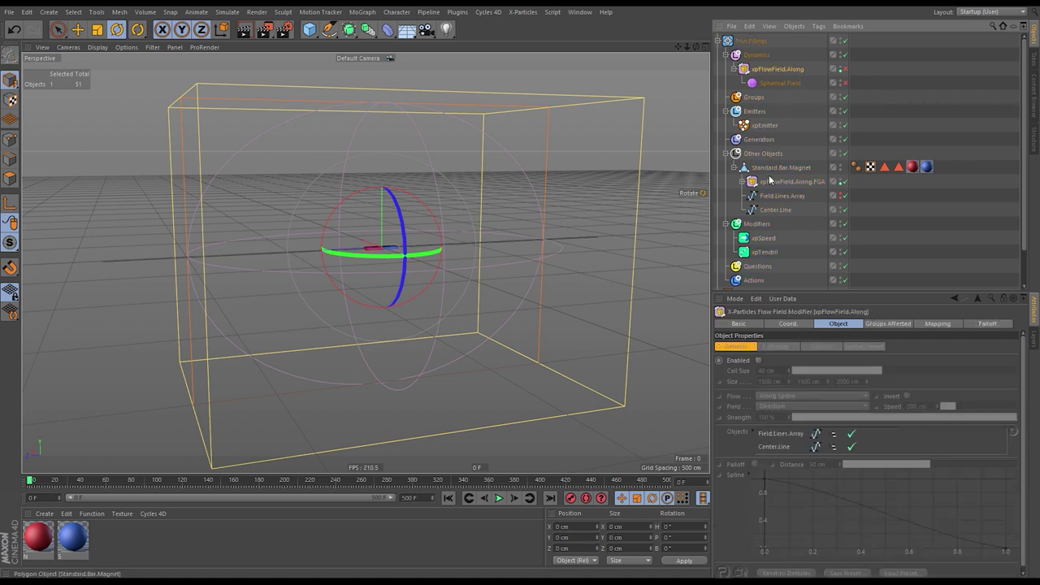
click(741, 182)
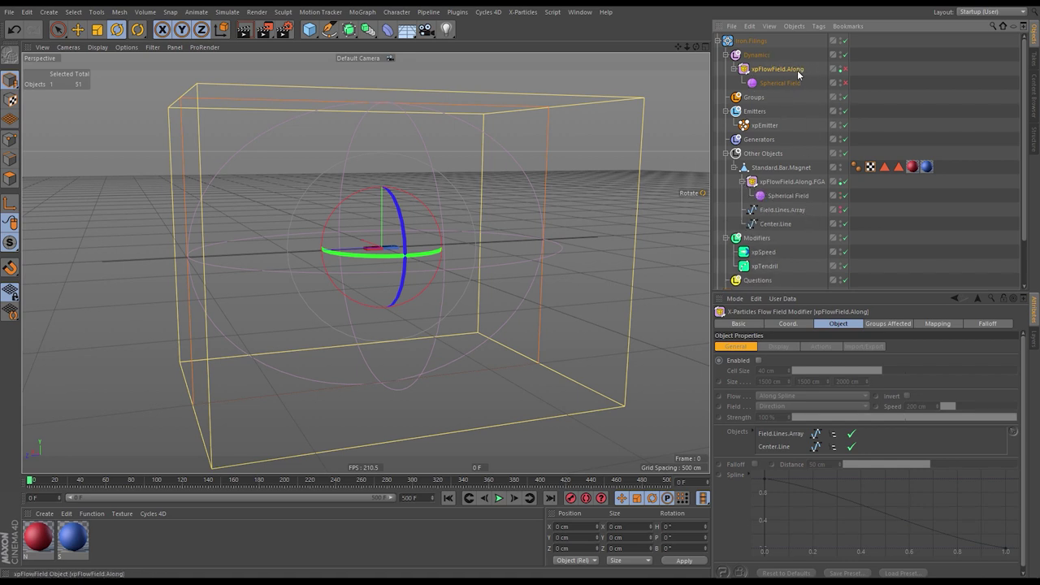
click(782, 210)
shift+click(781, 224)
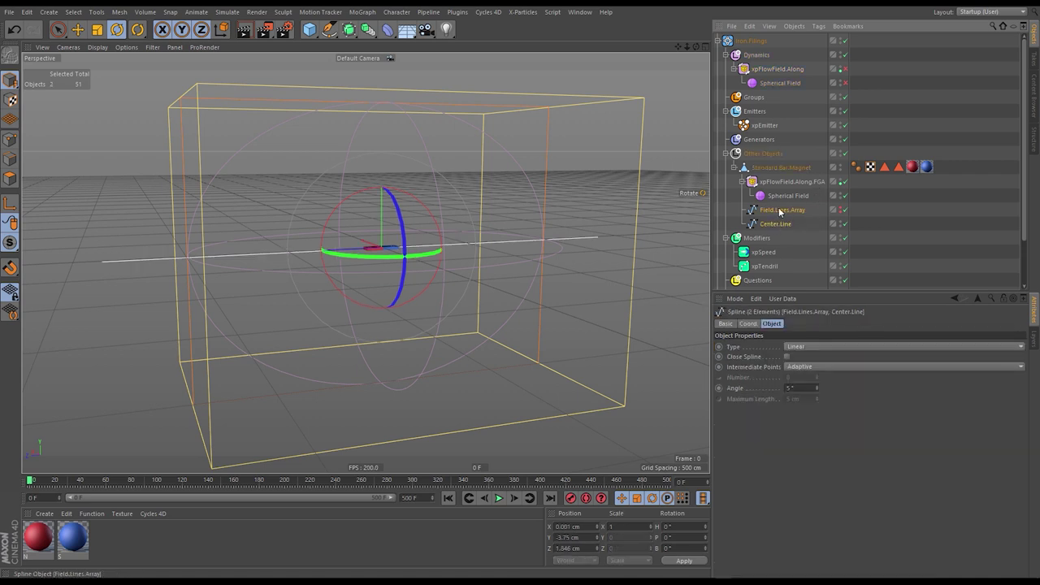
key(Delete)
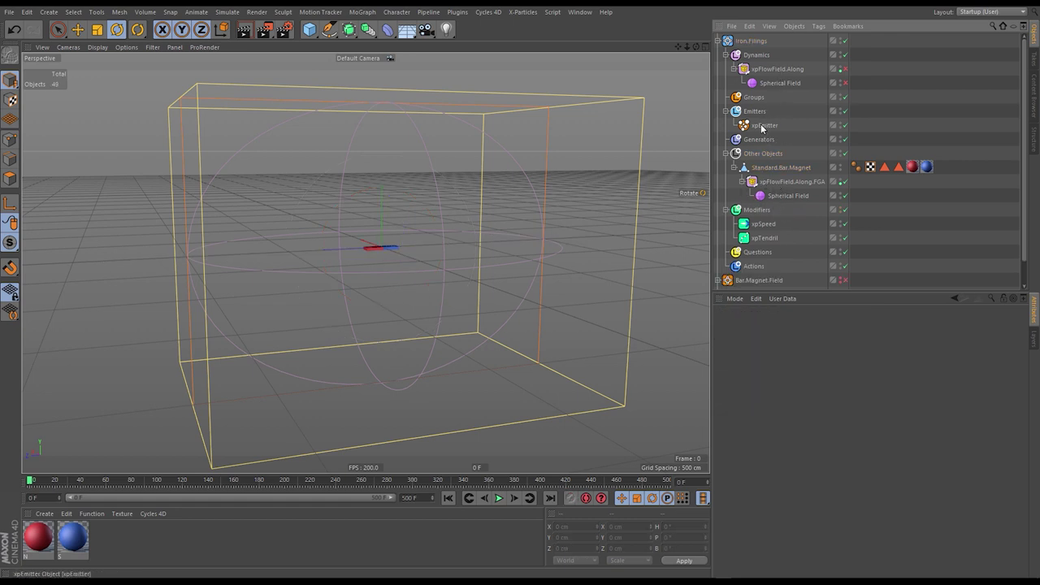
- Delete xpFlowField.Along with its Spherical Field, plus the xpSpeed and xpTendril modifiers
click(780, 82)
click(779, 69)
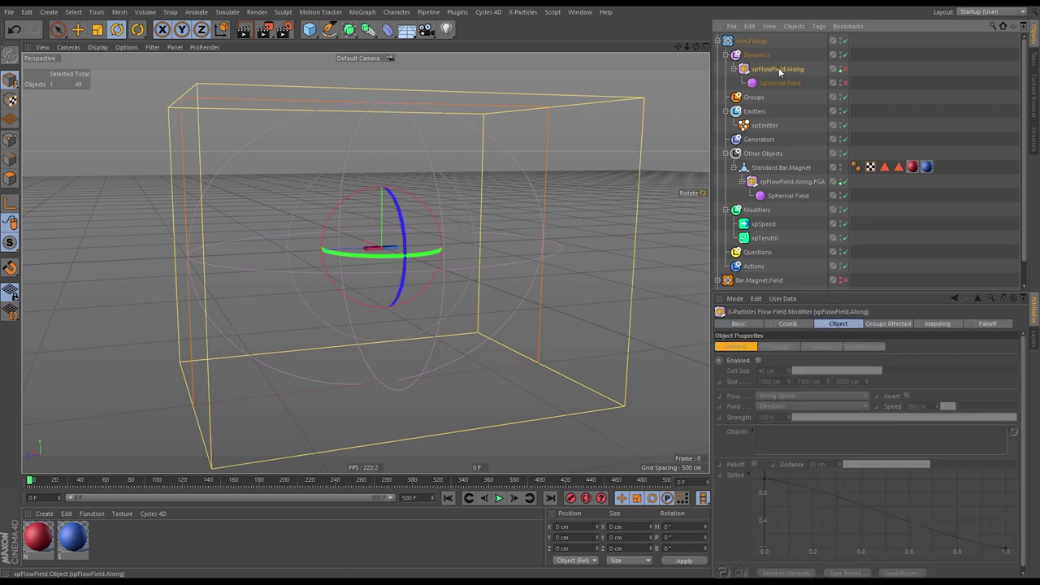
key(Delete)
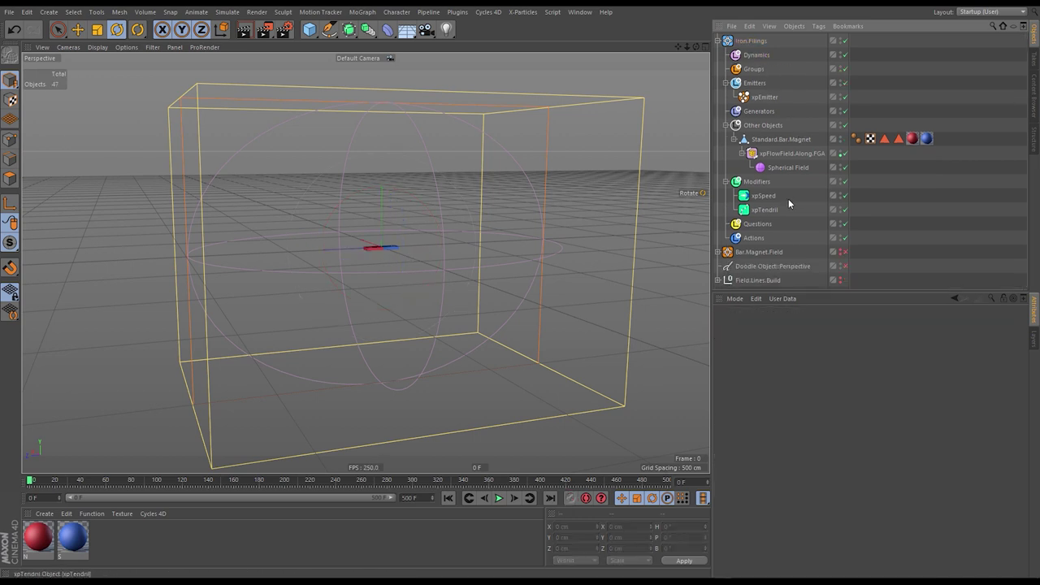
click(764, 196)
shift+click(765, 210)
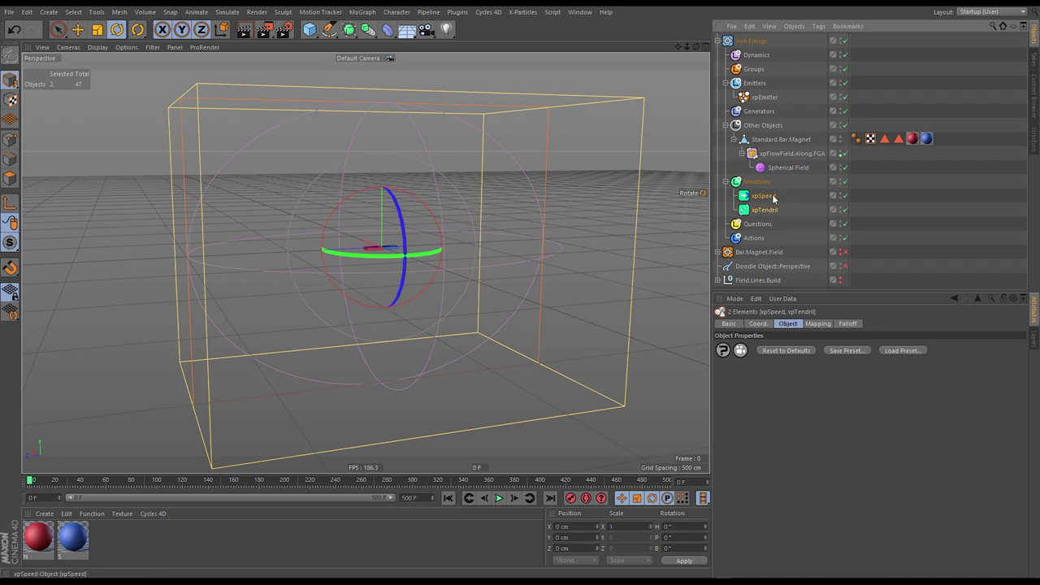
key(Delete)
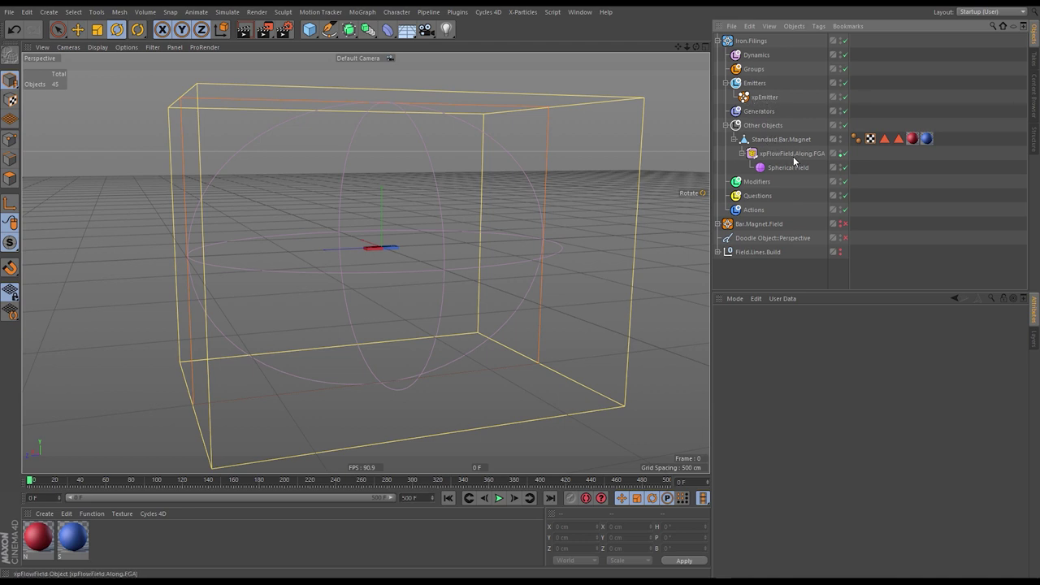
- Hide xpFlowField.Along.FGA, then display emitter particles as lines with length dependent on radius
click(841, 152)
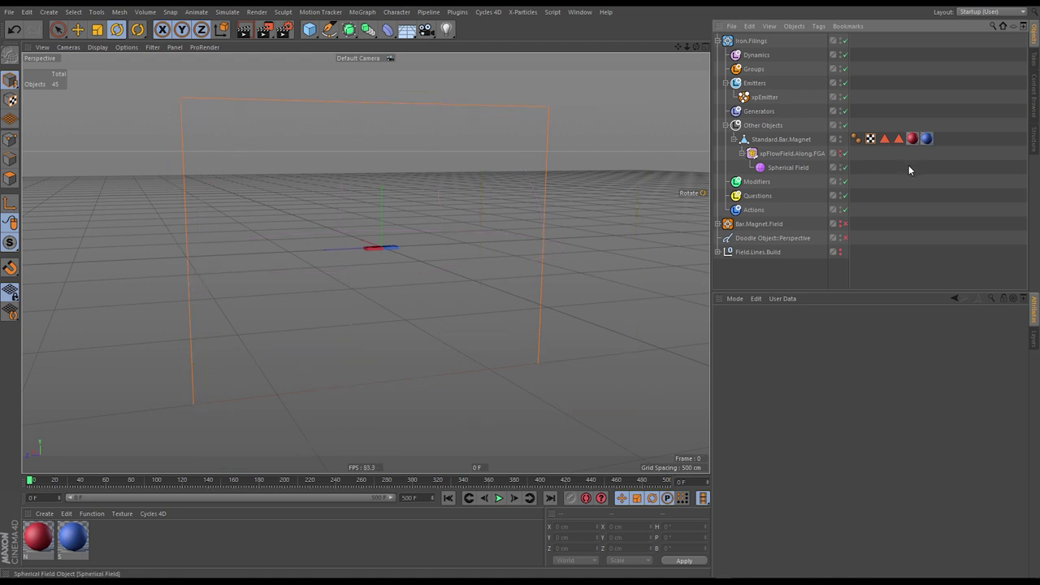
click(500, 499)
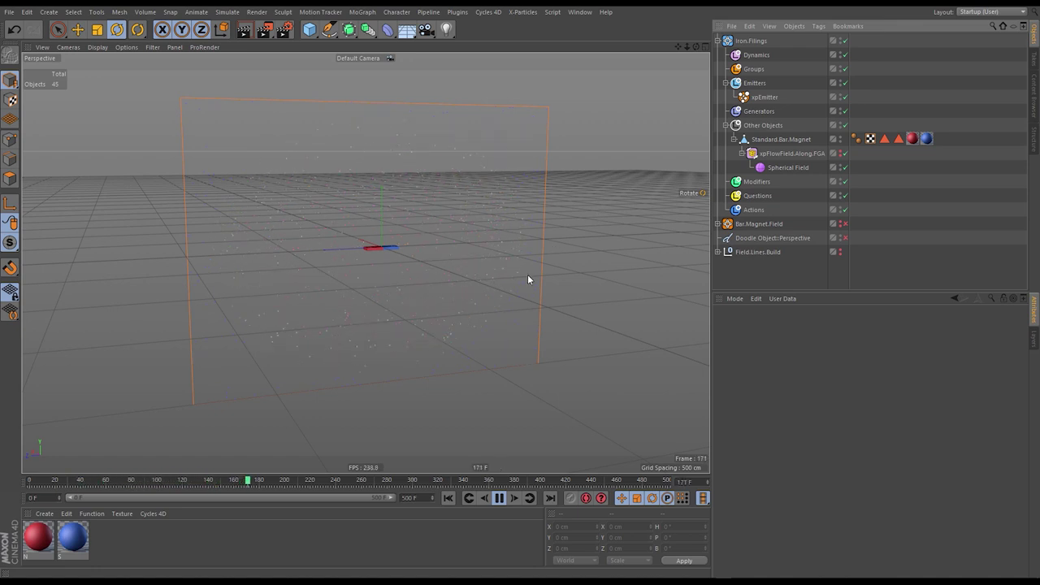
click(767, 97)
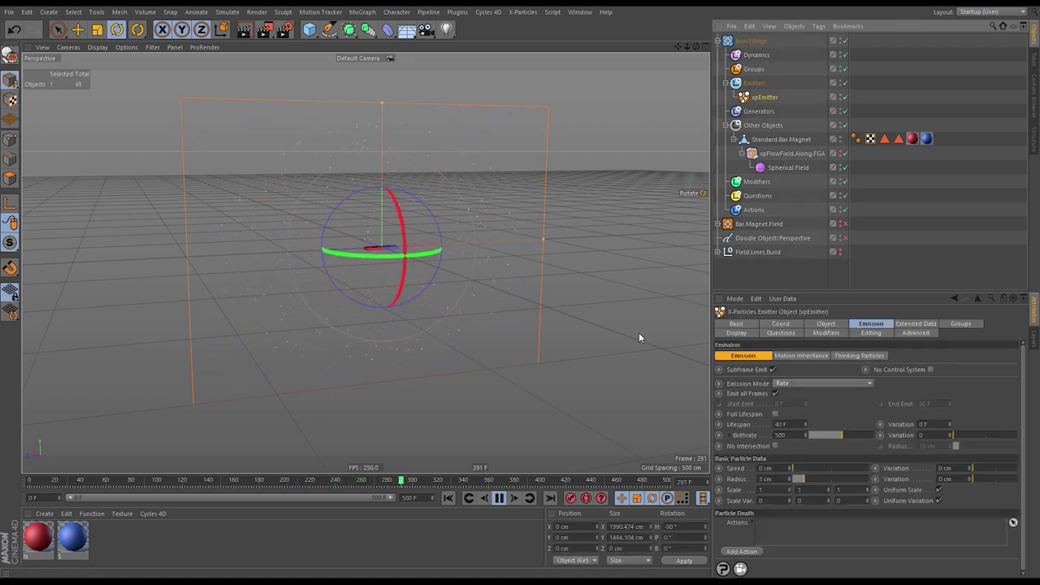
click(736, 333)
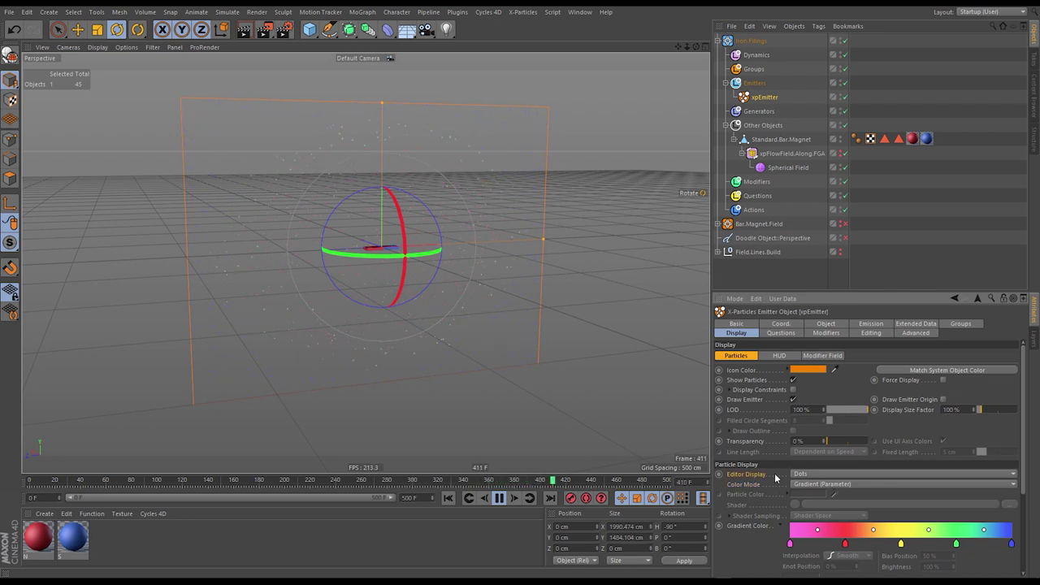
click(804, 475)
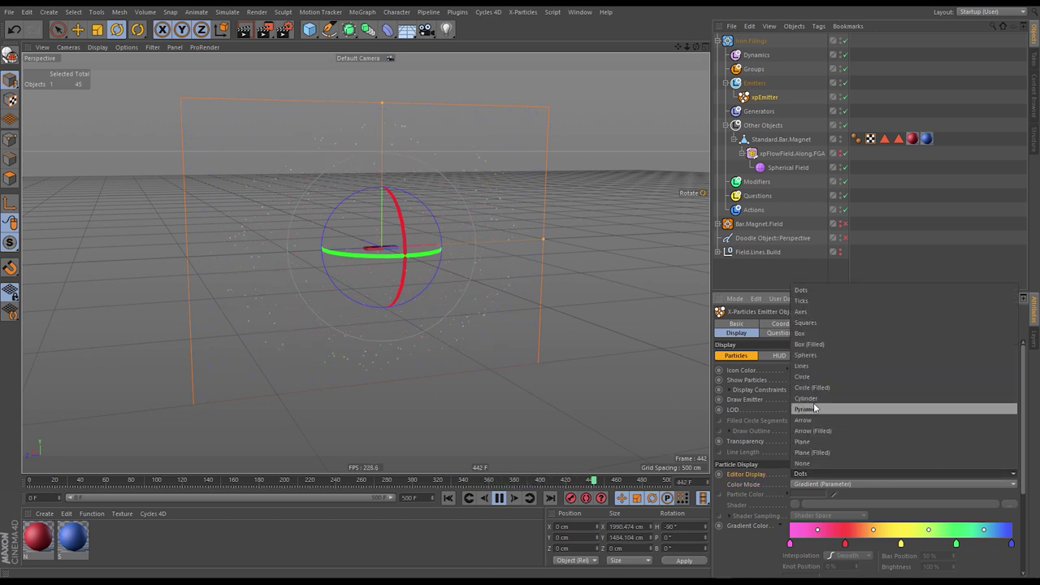
click(811, 366)
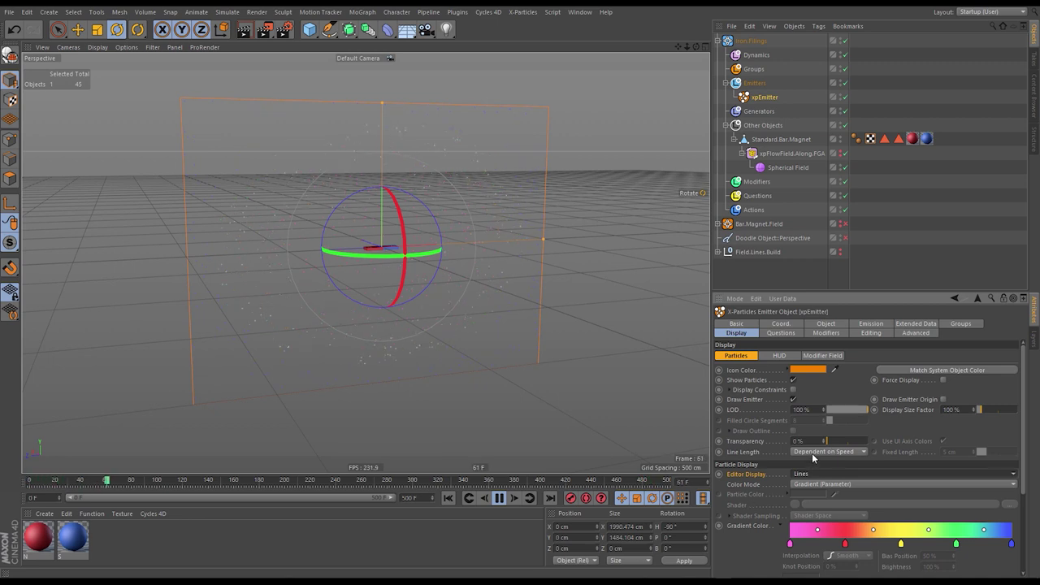
click(861, 453)
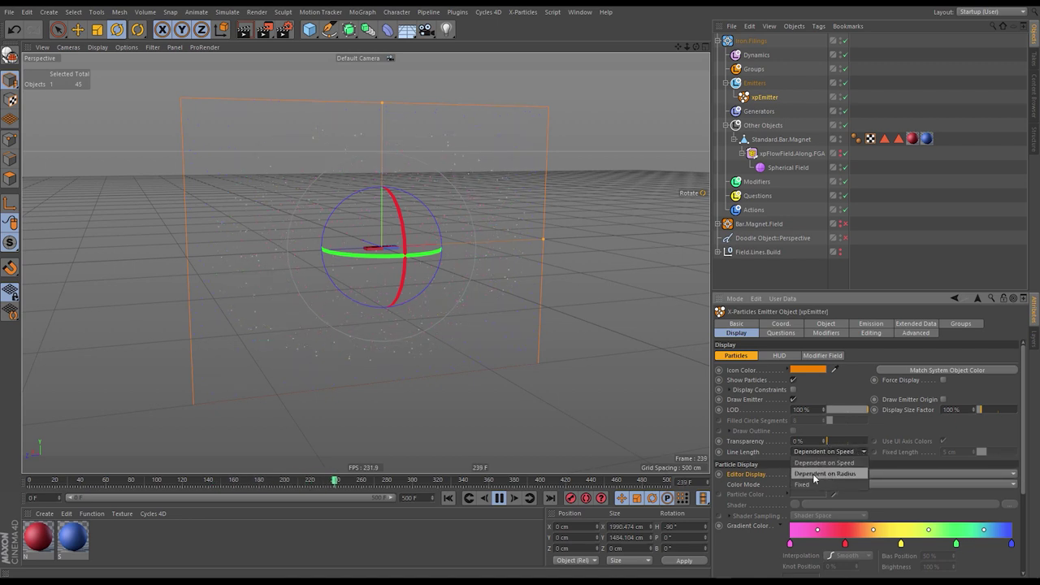
click(832, 473)
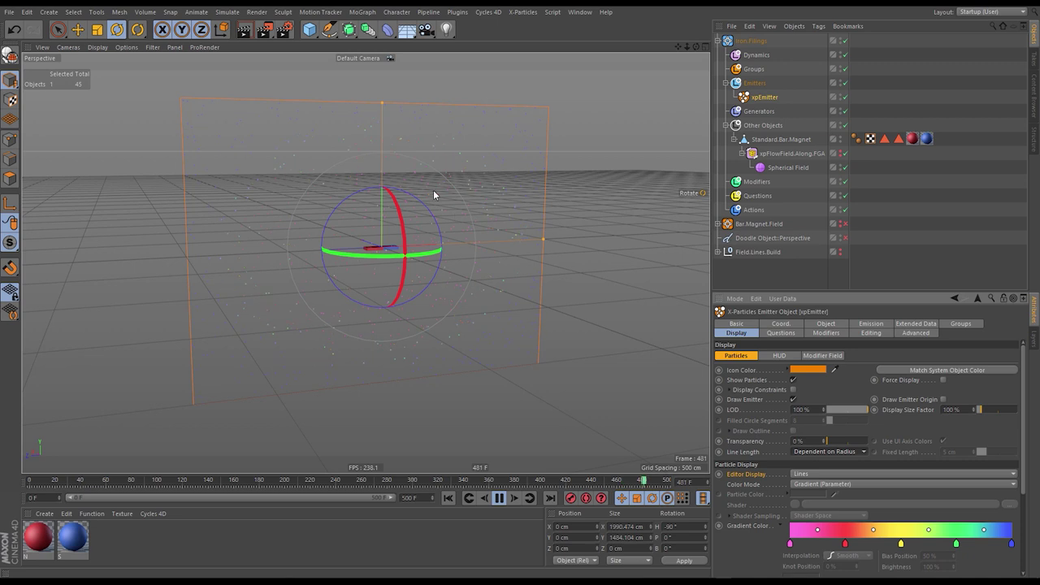
- Raise the emitter's particle radius to 20 cm, rewind, and change Birthrate from 500 to 5000
click(873, 324)
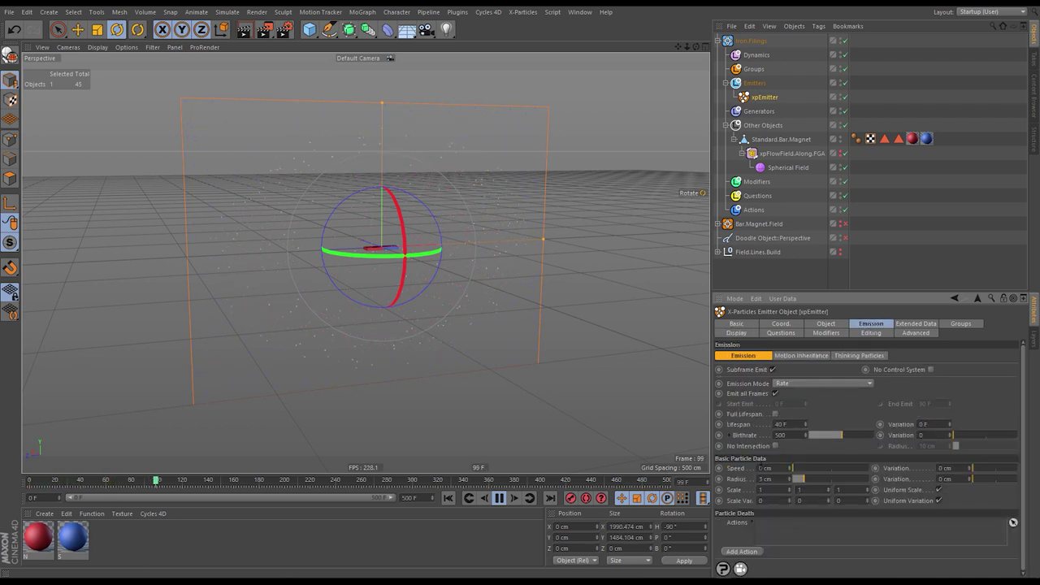
drag(811, 479, 864, 479)
drag(852, 479, 862, 481)
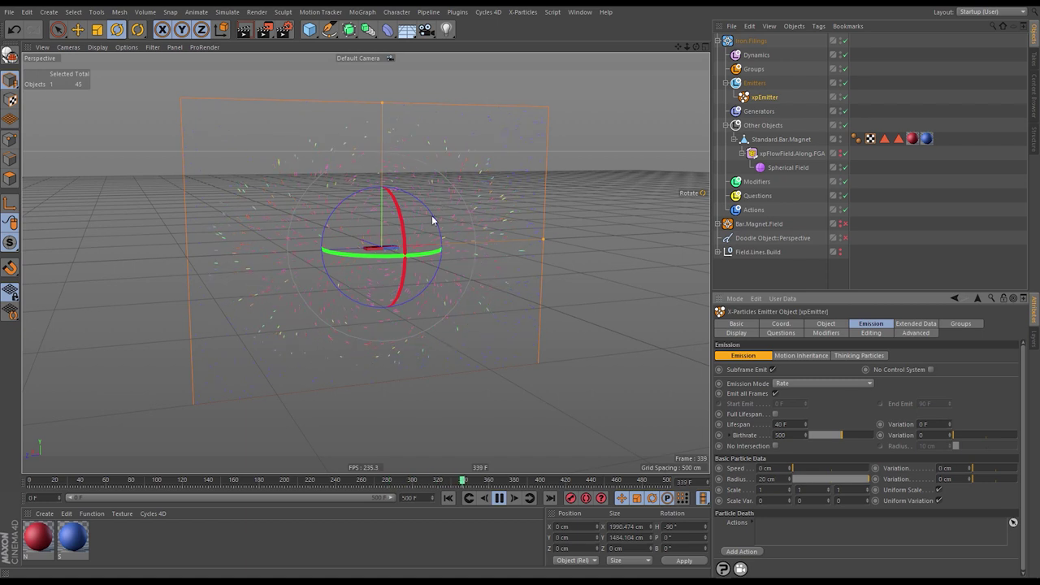
click(446, 499)
click(790, 435)
text(0)
key(Return)
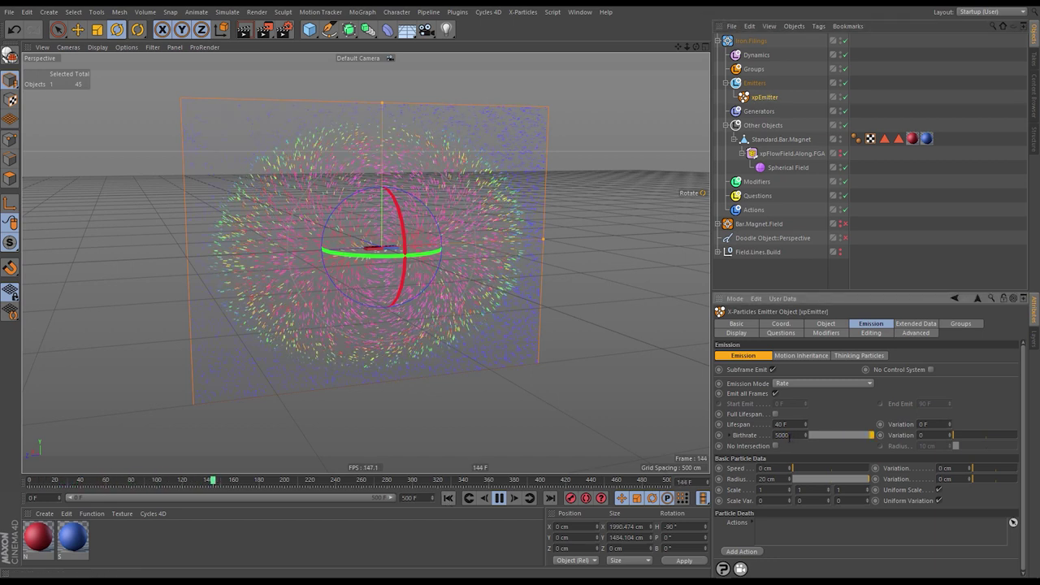
- Move Standard.Bar.Magnet up and back, and tilt it to a new angle
click(781, 139)
key(e)
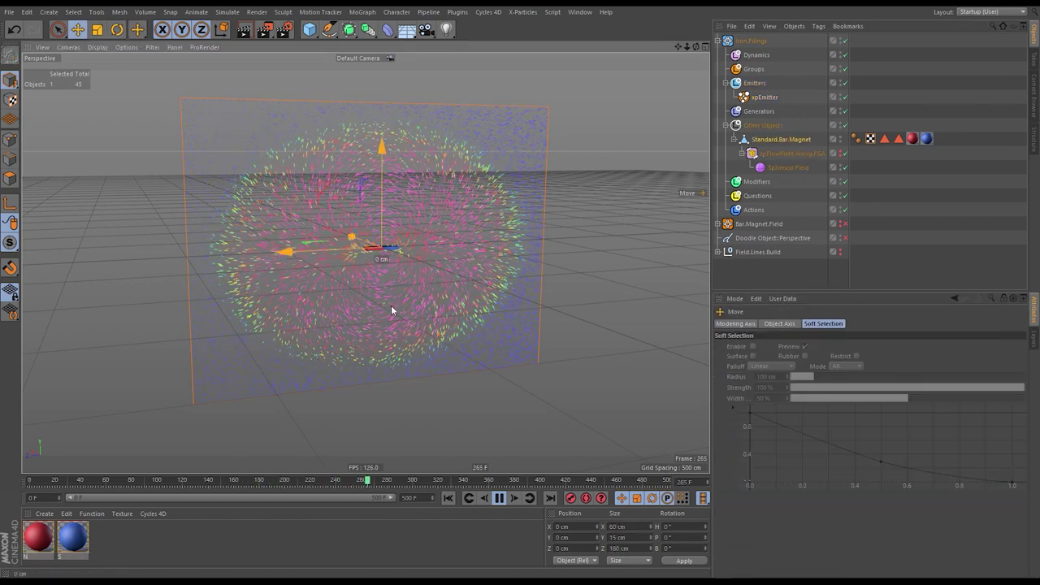
drag(391, 304, 388, 244)
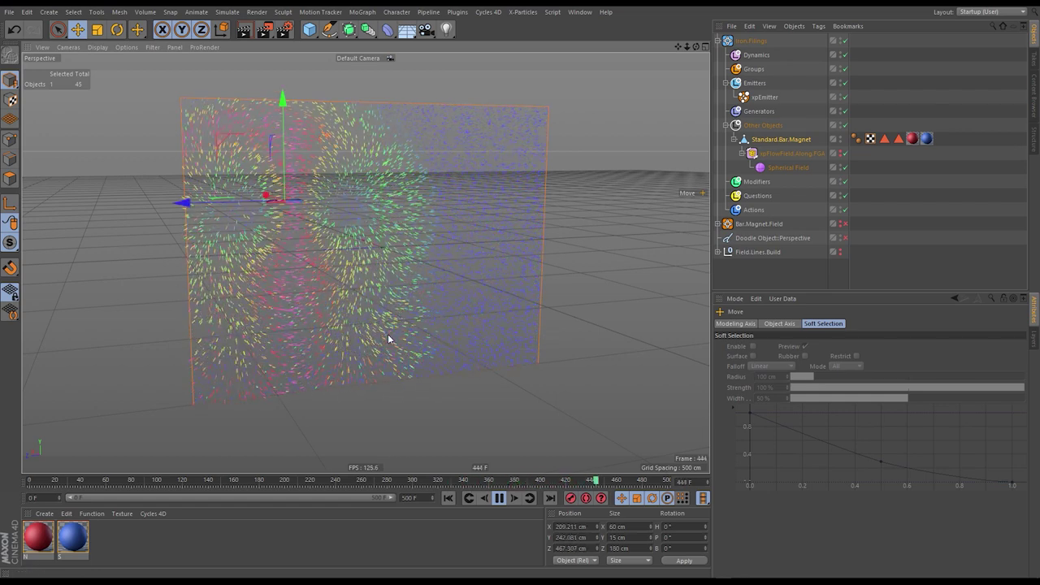
key(r)
drag(294, 187, 337, 274)
- Duplicate the magnet and move the copy to a new spot using world-axis handles
click(734, 140)
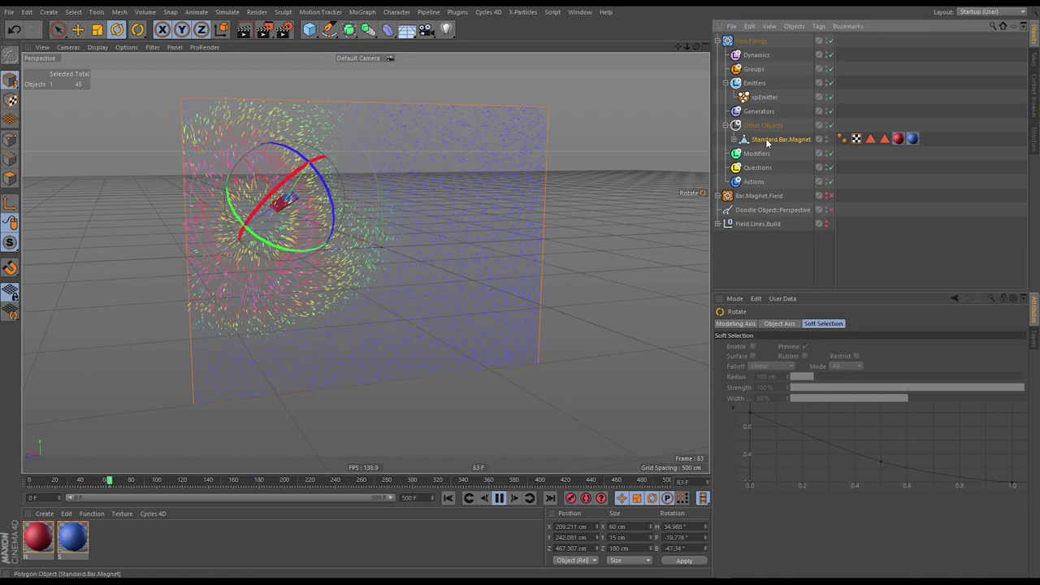
ctrl+drag(765, 139, 774, 158)
key(e)
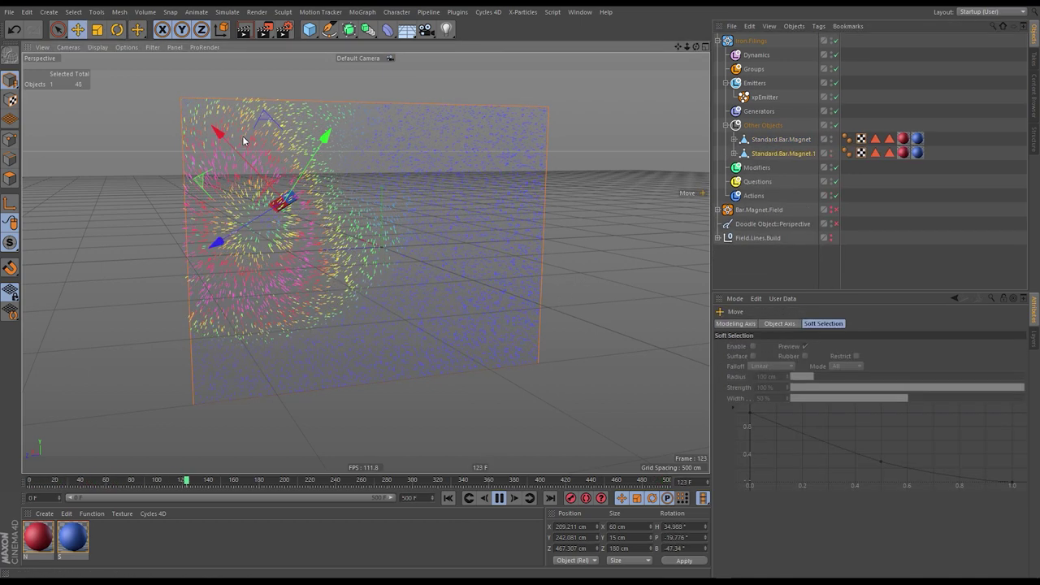
click(221, 29)
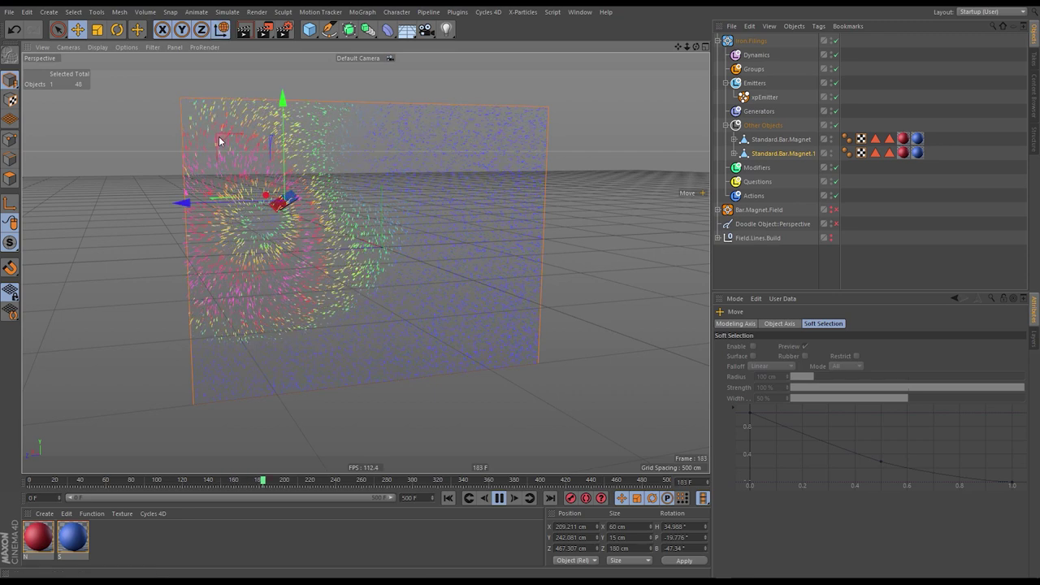
drag(221, 139, 548, 68)
key(r)
- Make a third magnet copy near the lower middle of the plane, then reframe the view
drag(785, 149, 772, 159)
key(e)
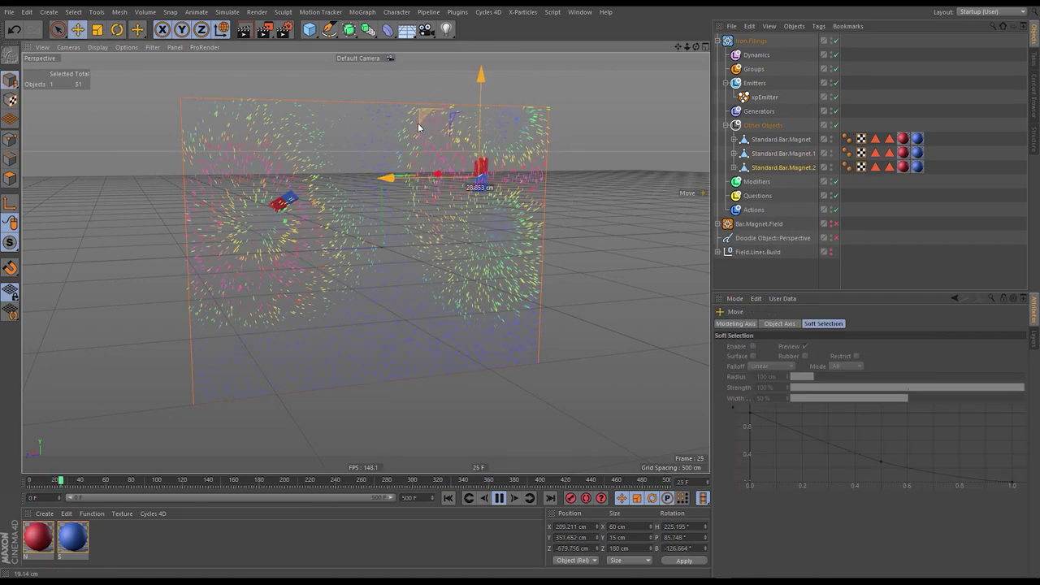
drag(418, 122, 306, 268)
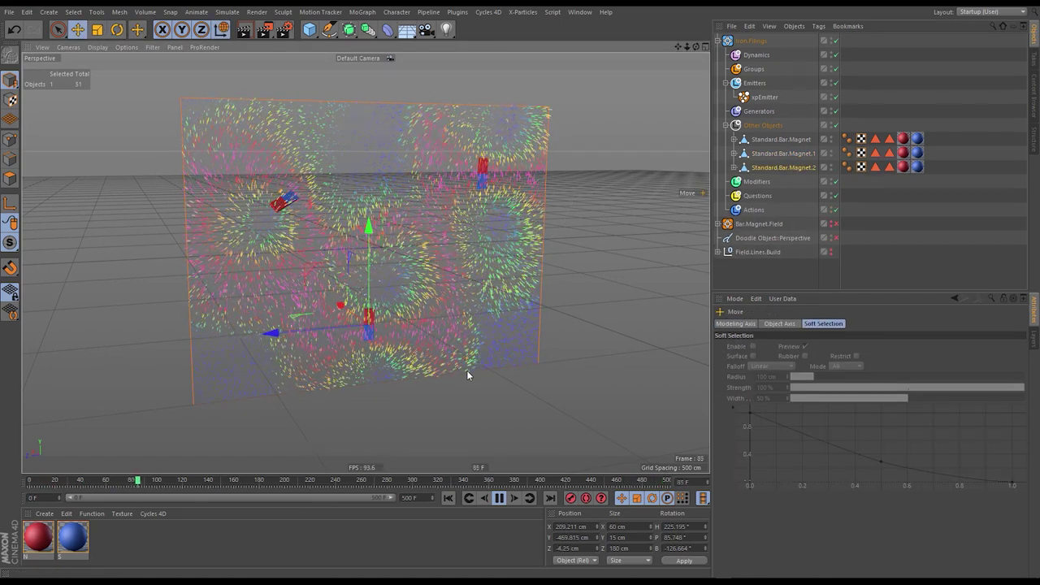
key(r)
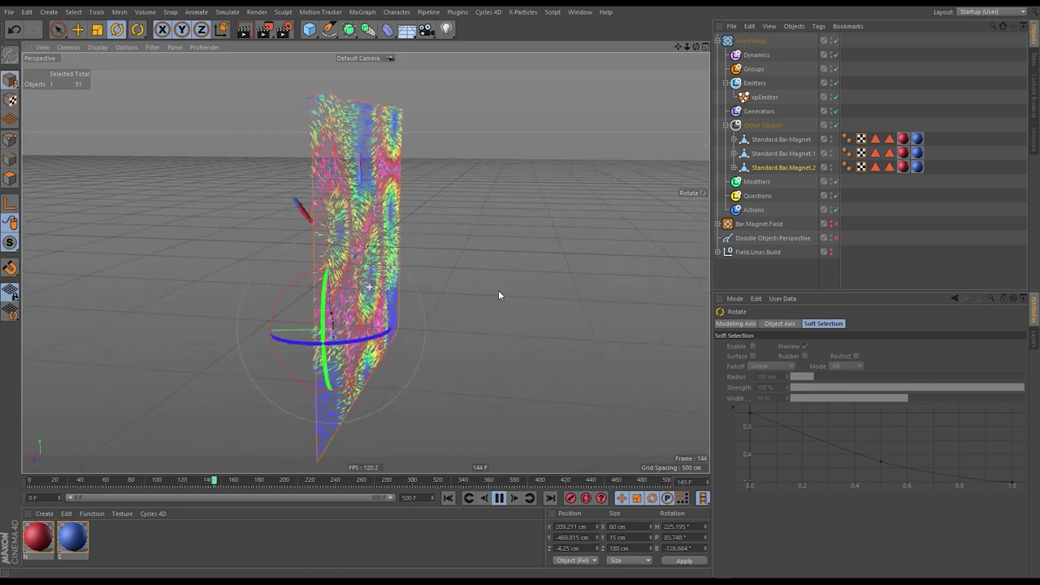
shift+click(781, 139)
key(e)
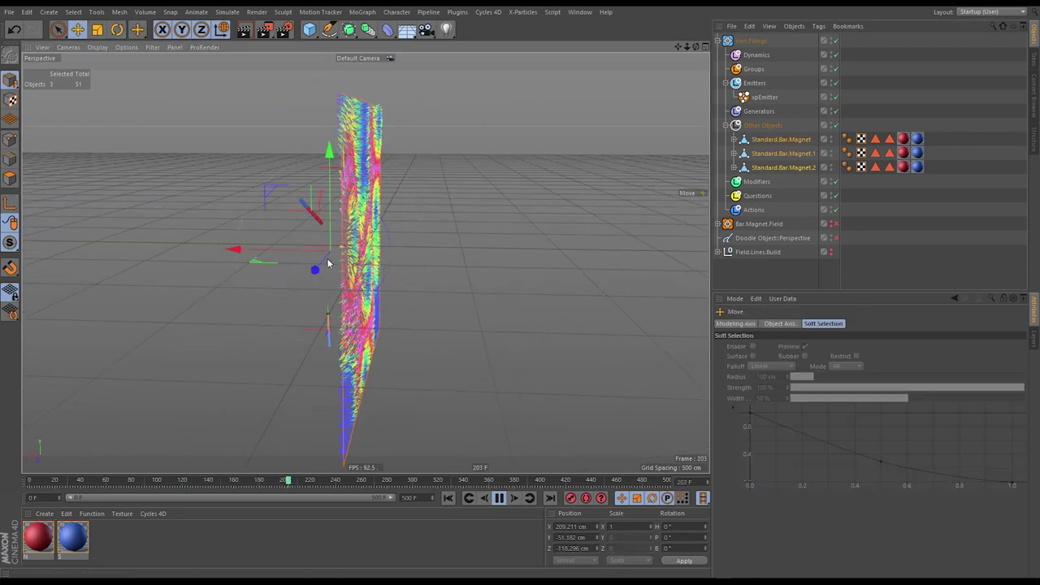
alt+drag(320, 250, 418, 200)
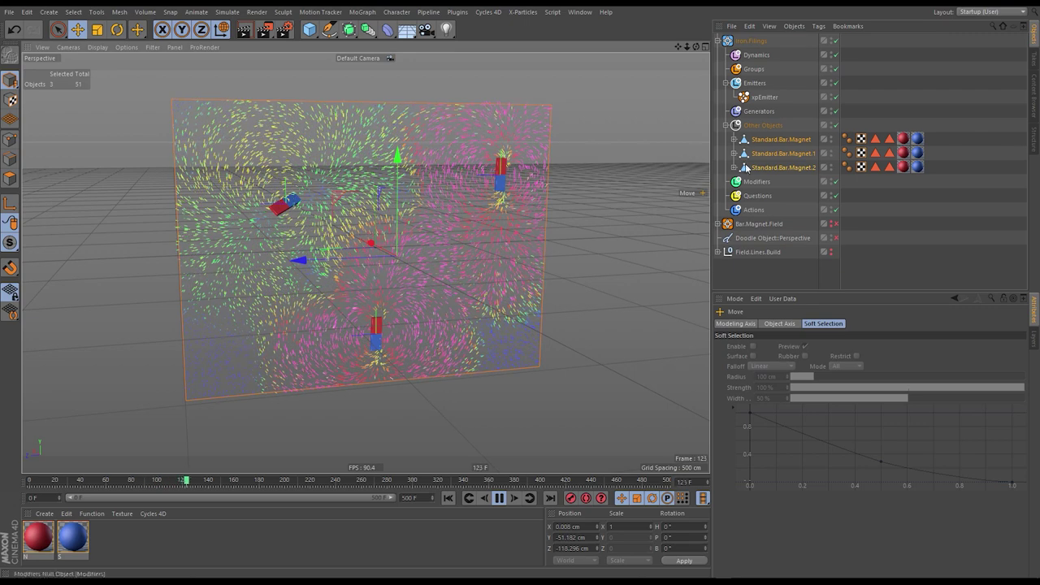
- Set the emitter to a single Shot of 10000 particles with Full Lifespan enabled
click(764, 97)
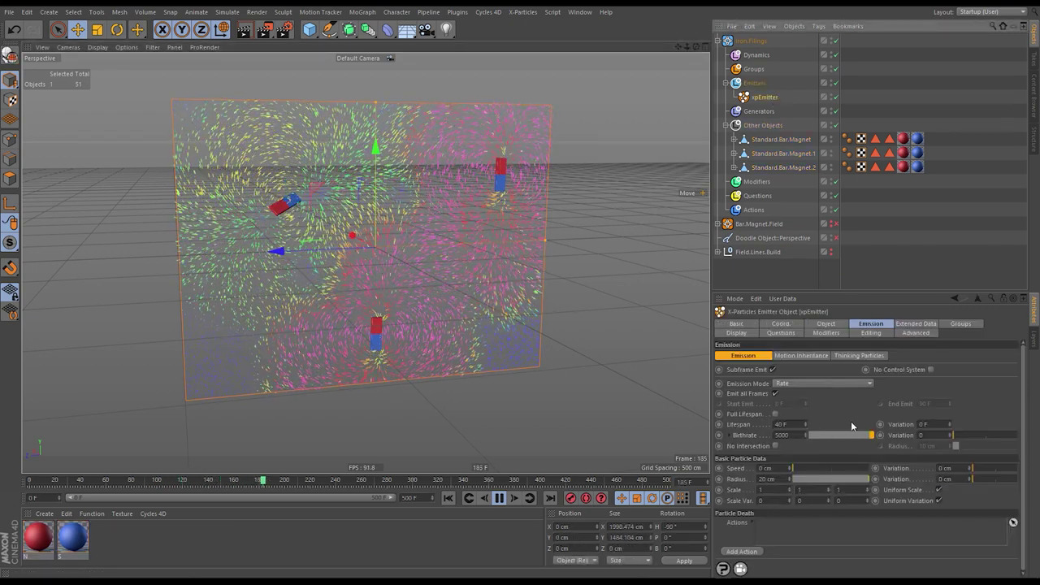
click(799, 383)
click(796, 416)
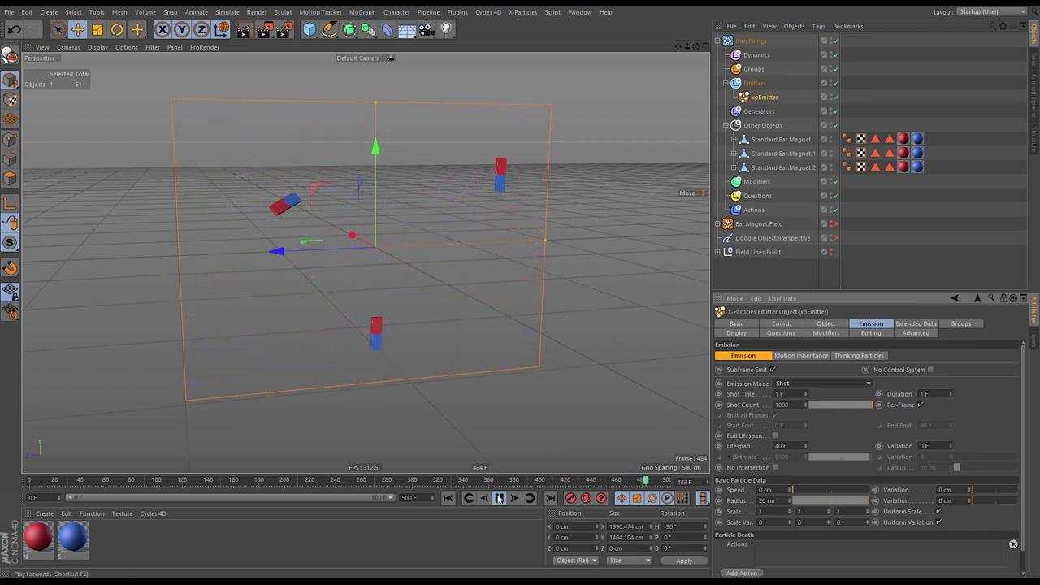
click(775, 436)
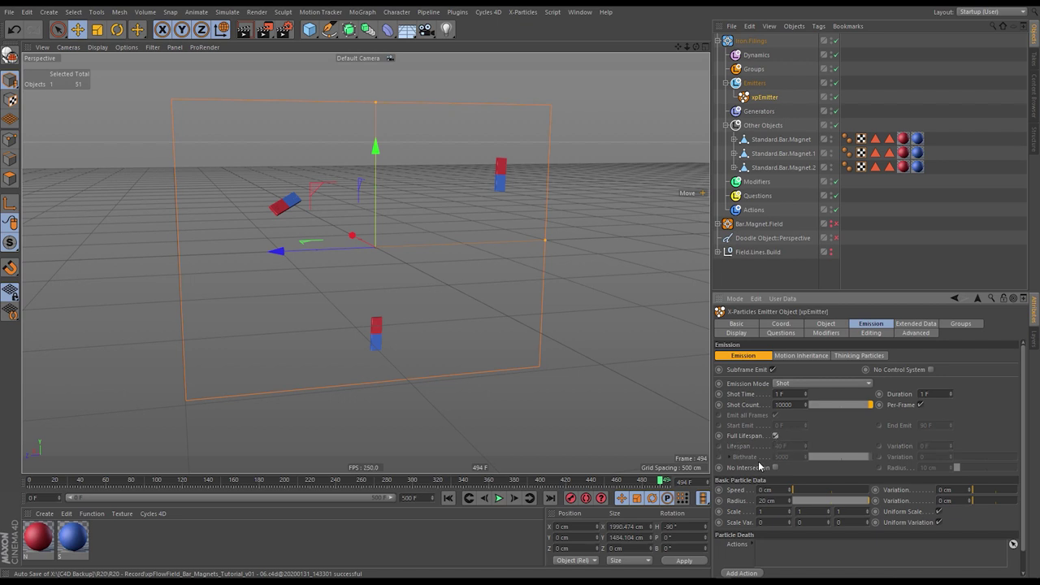
- Rewind and play the simulation, then move the first bar magnet to a new spot
click(447, 497)
click(499, 498)
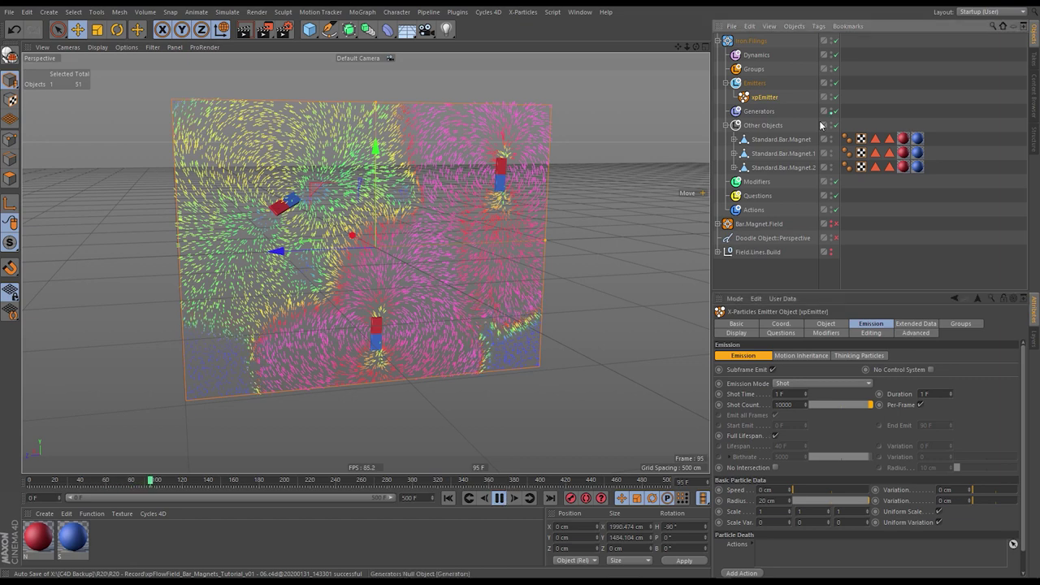
click(793, 143)
drag(238, 185, 352, 198)
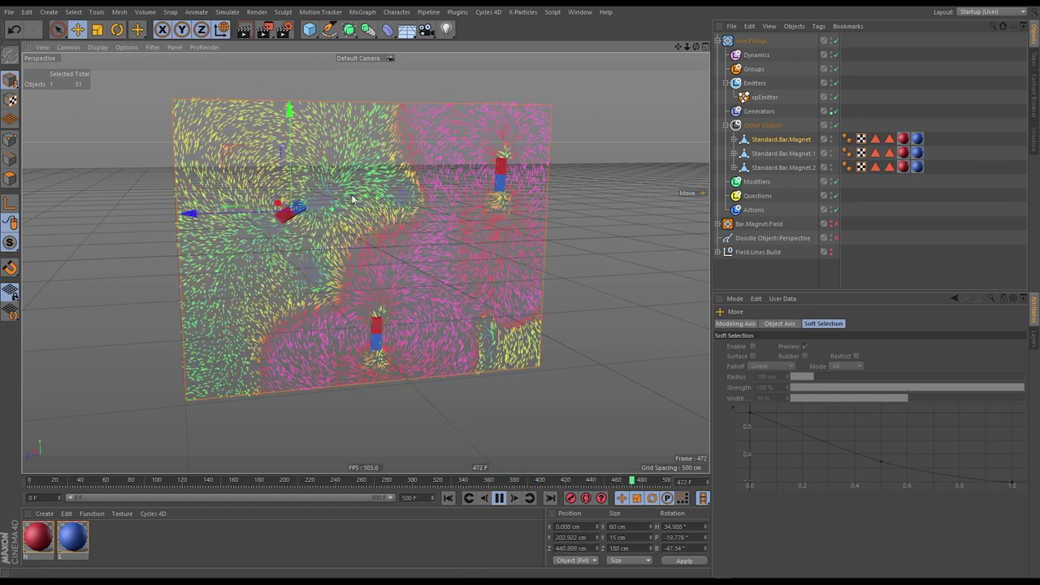
- Set the emitter's display Direction Axis to Pitch
click(762, 96)
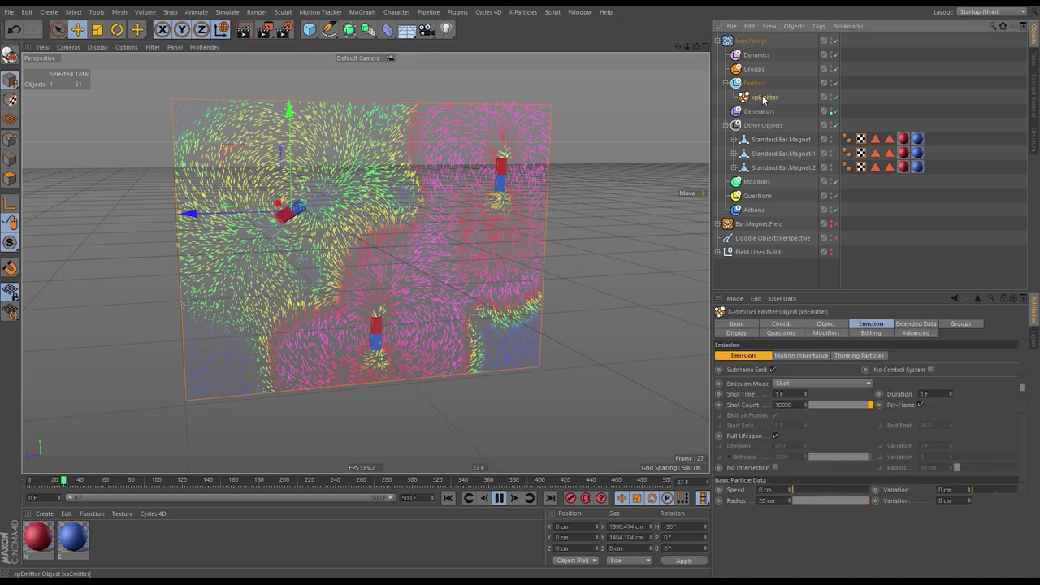
click(736, 333)
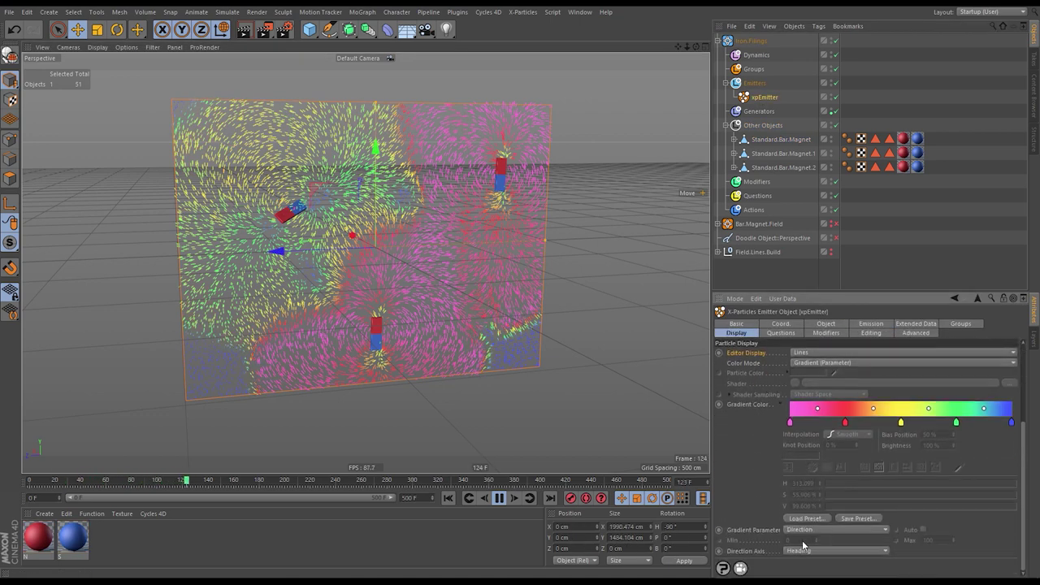
click(803, 550)
click(798, 550)
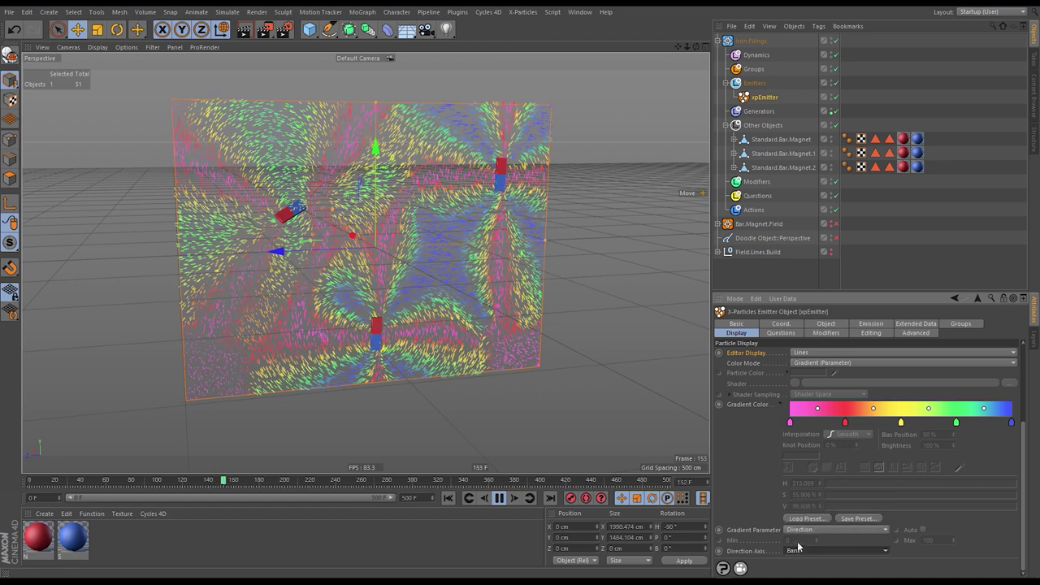
click(798, 551)
click(798, 551)
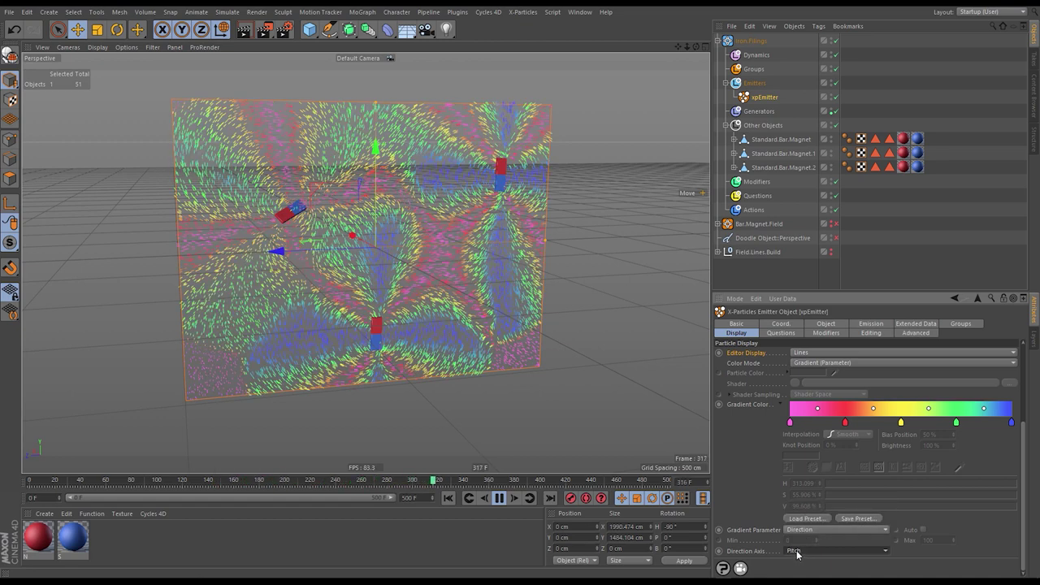
- Rotate Standard.Bar.Magnet to about 168.6° heading and pause playback at frame 353
click(780, 139)
key(r)
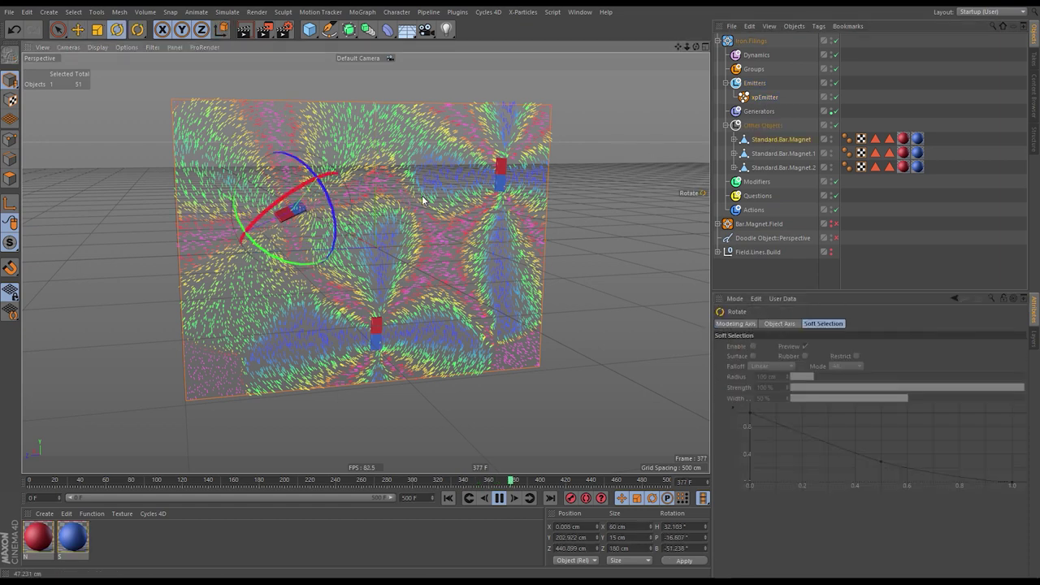
drag(423, 199, 491, 218)
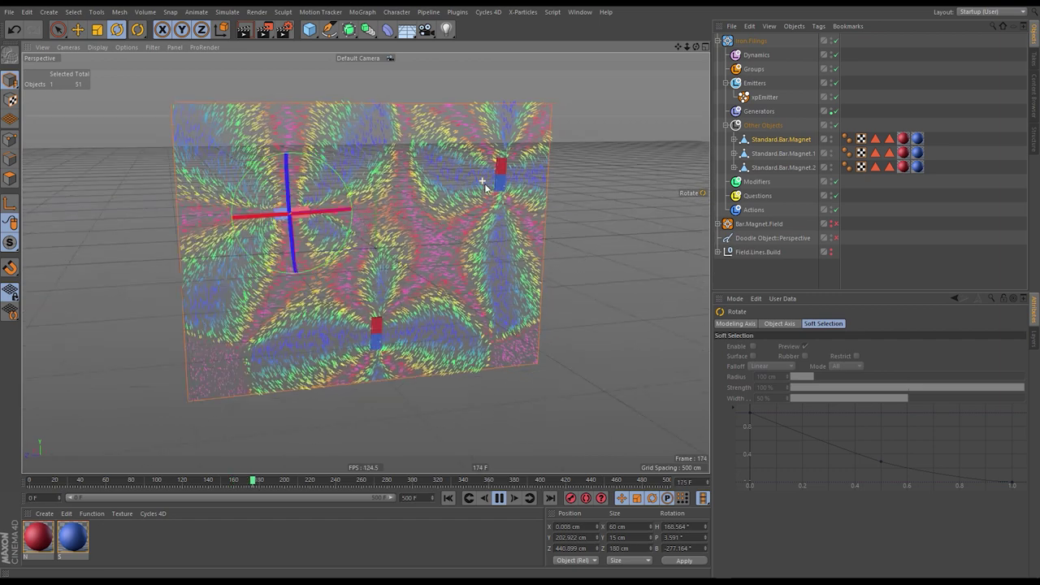
scroll(504, 172, up, 3)
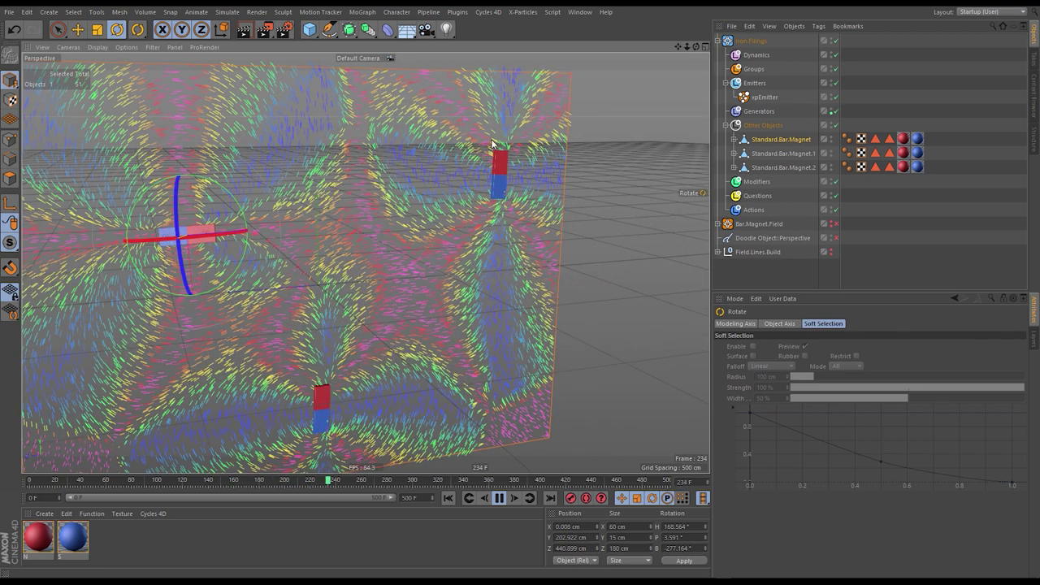
scroll(414, 198, down, 5)
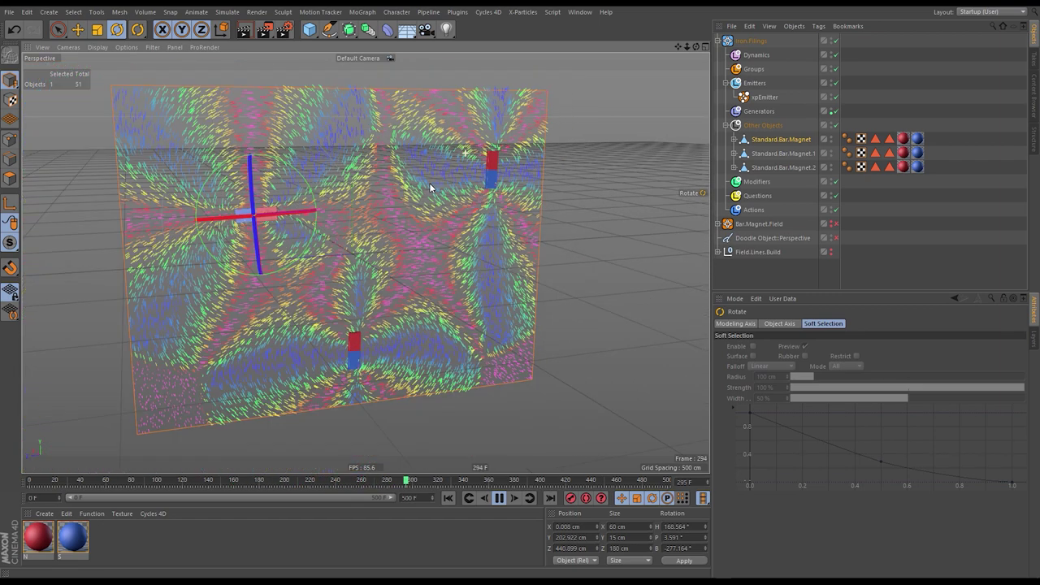
alt+drag(430, 183, 445, 196)
click(499, 498)
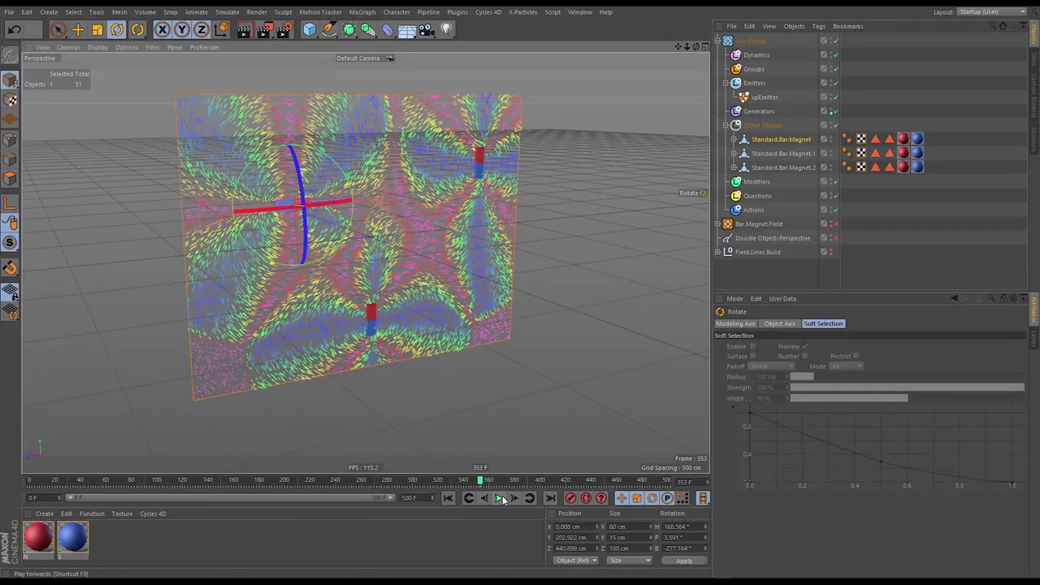
- Give the emitter's particle radius a 10 cm variation and preview the simulation to frame 132
click(765, 98)
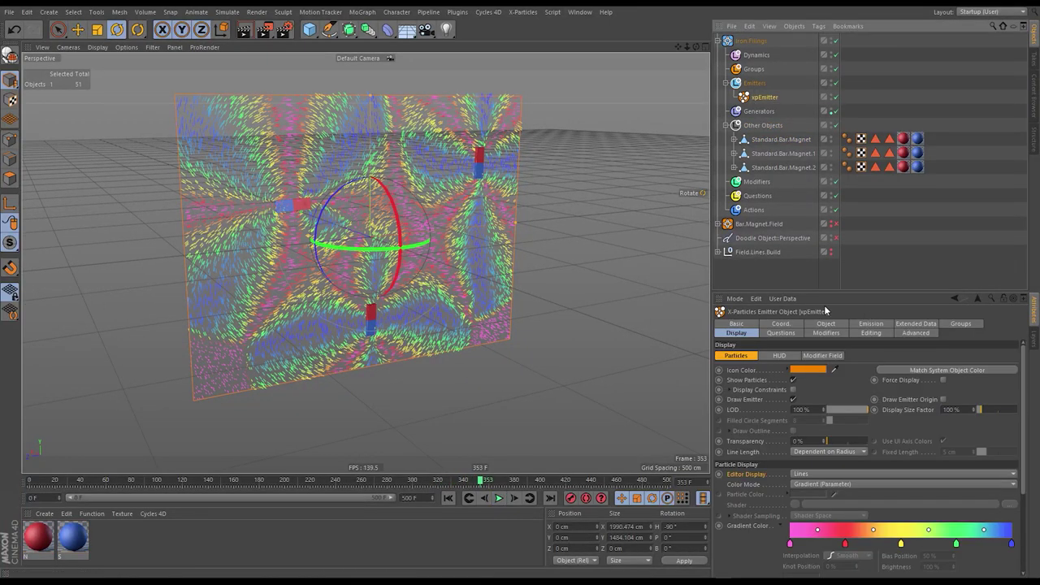
click(866, 324)
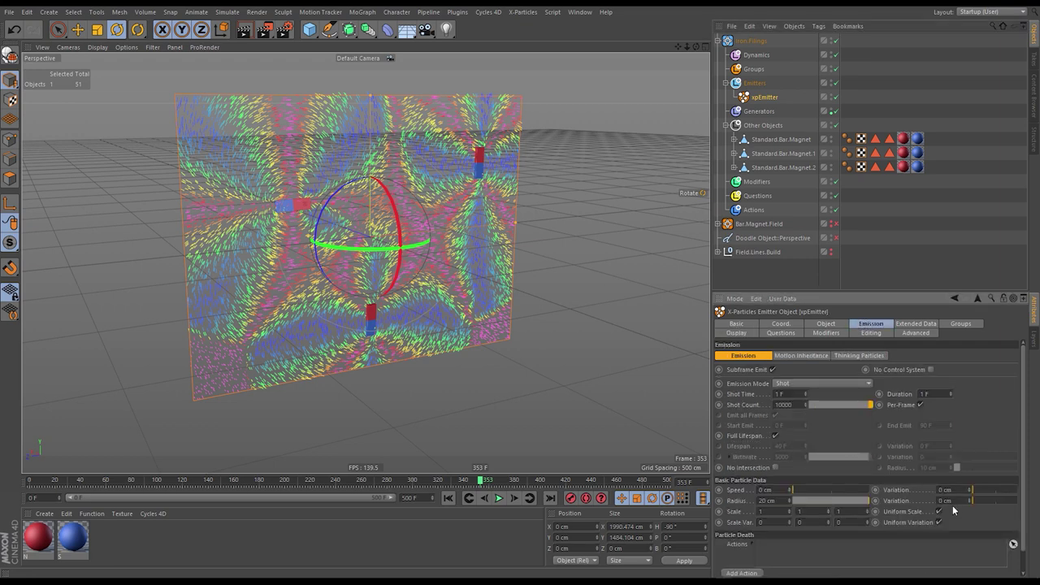
text(10)
key(Return)
click(499, 498)
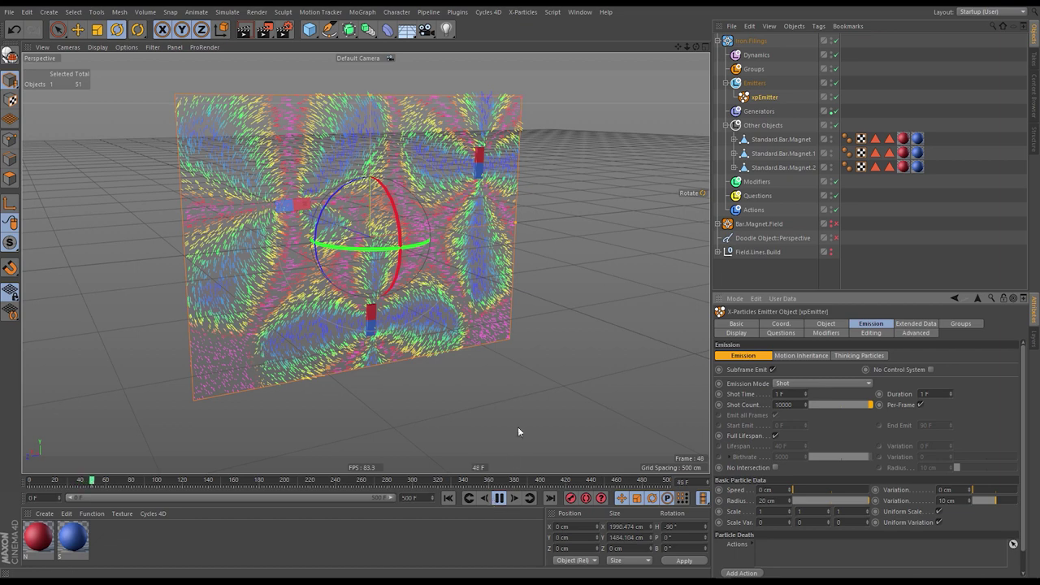
click(499, 499)
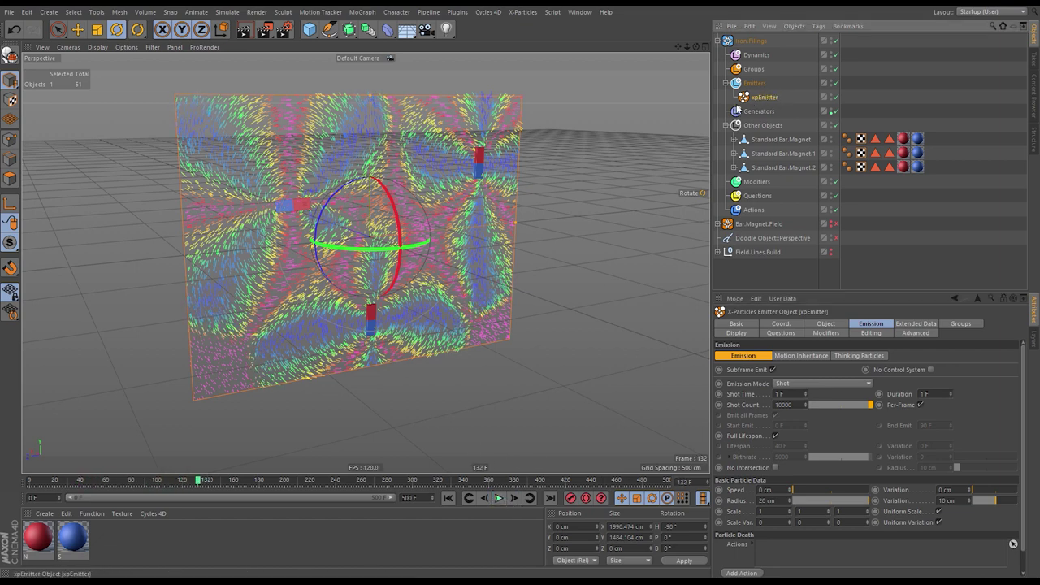
- Lay the emitter on the Y+ plane at 2000 × 2000 cm and restart the simulation
click(825, 325)
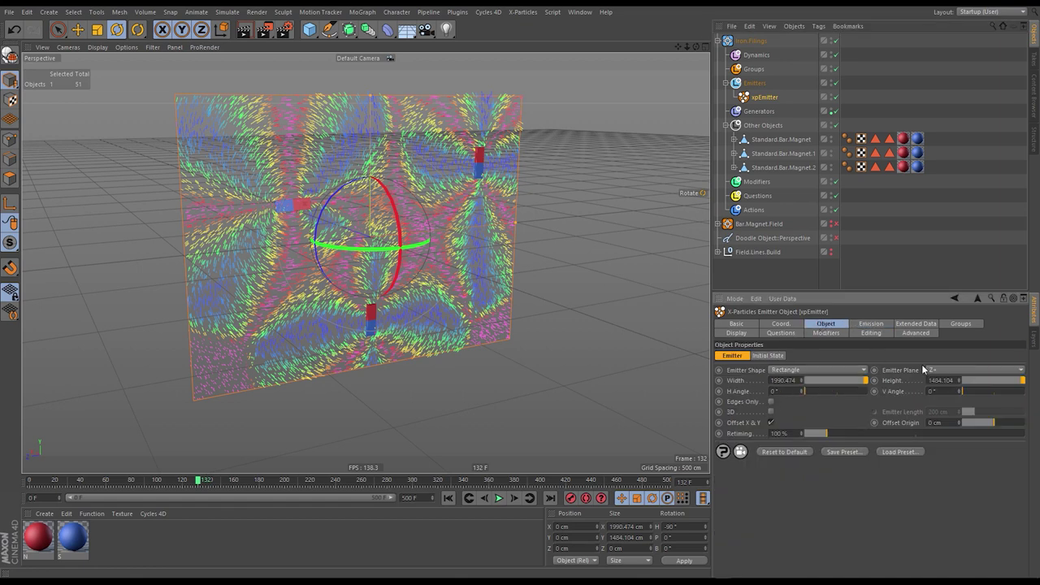
click(945, 370)
click(942, 399)
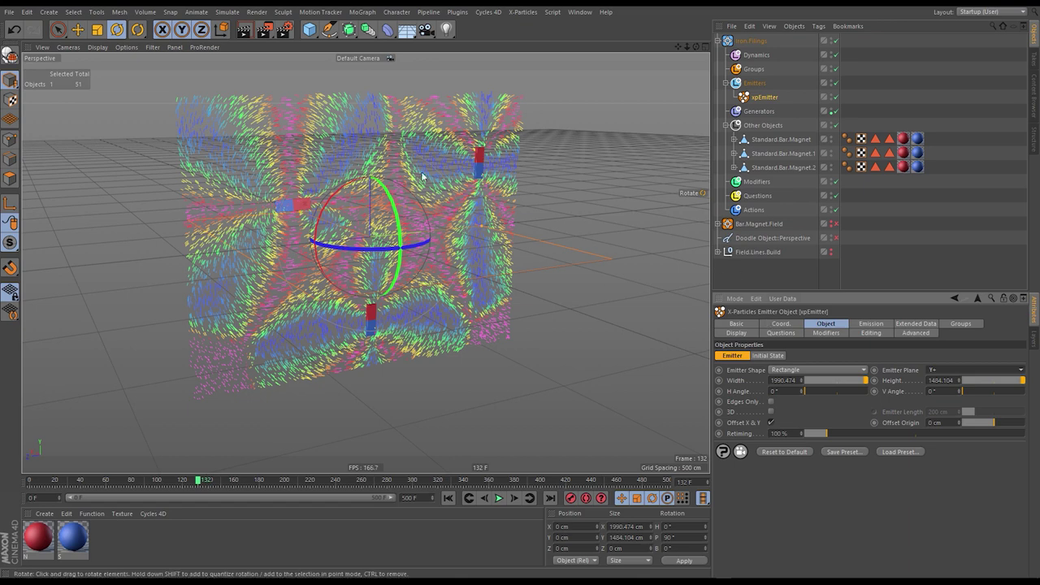
double_click(785, 380)
text(2000)
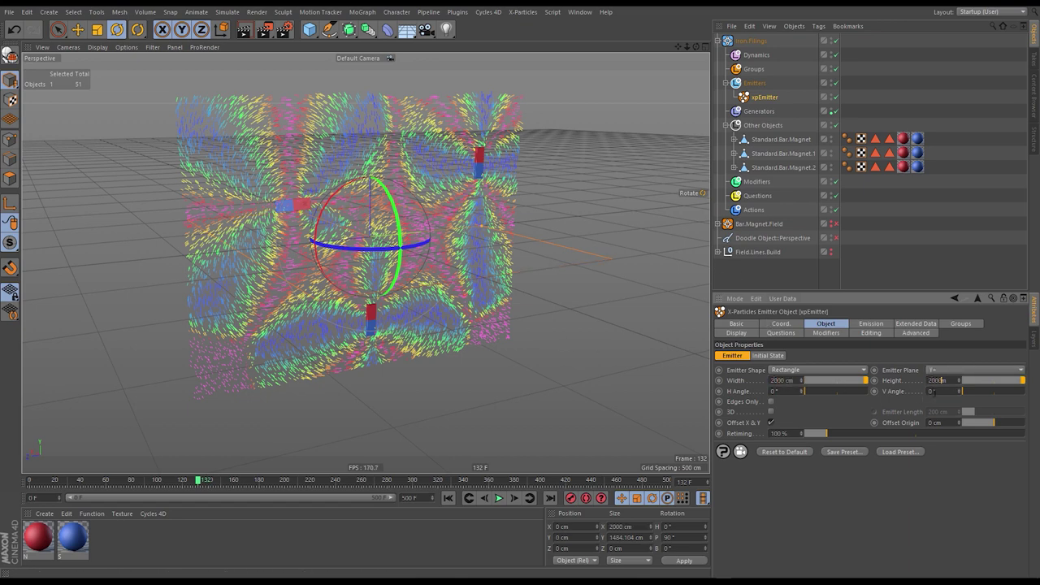
key(Return)
click(447, 497)
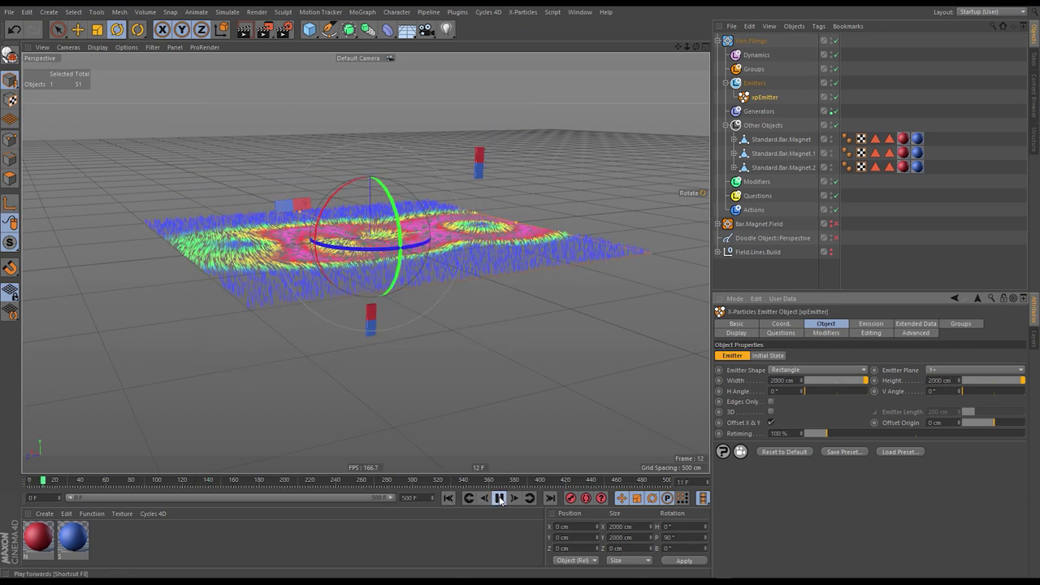
- Move Standard.Bar.Magnet to about 0, 203, 441 cm and stop playback at frame 258
click(773, 139)
key(e)
drag(432, 219, 552, 195)
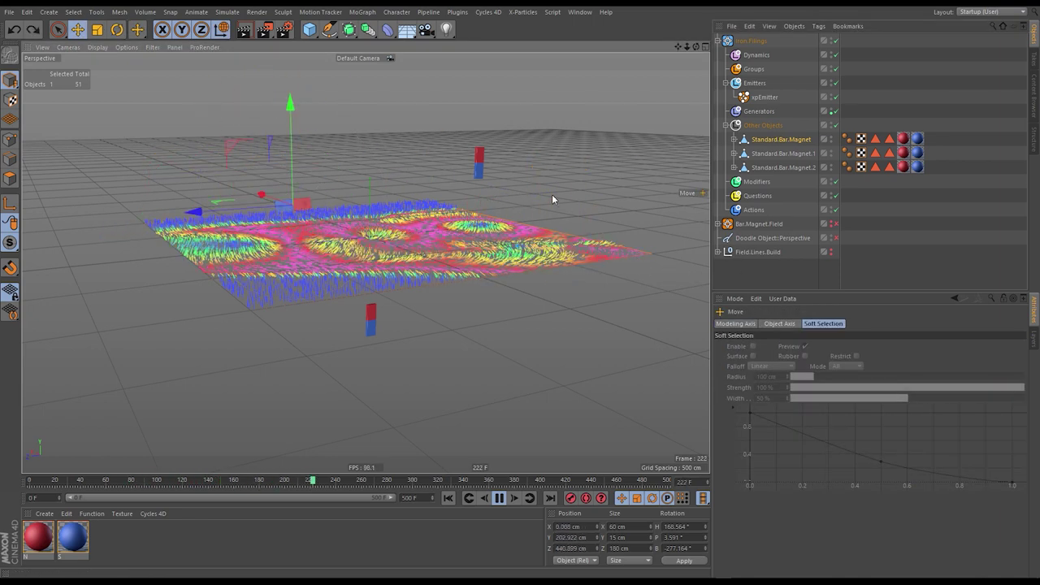
click(499, 498)
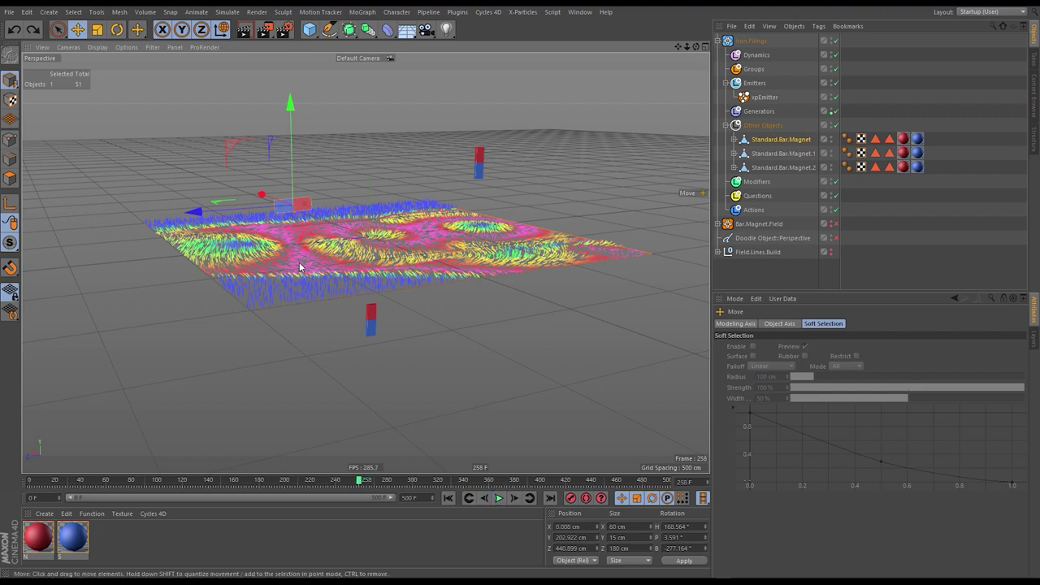
scroll(300, 267, up, 6)
alt+drag(320, 312, 347, 342)
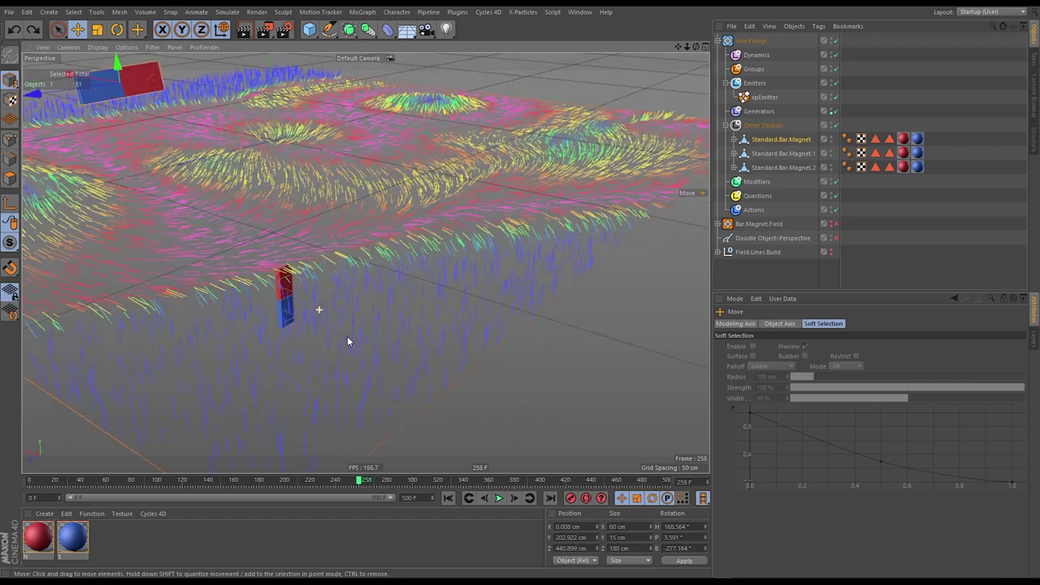
scroll(347, 341, down, 6)
alt+drag(462, 247, 390, 358)
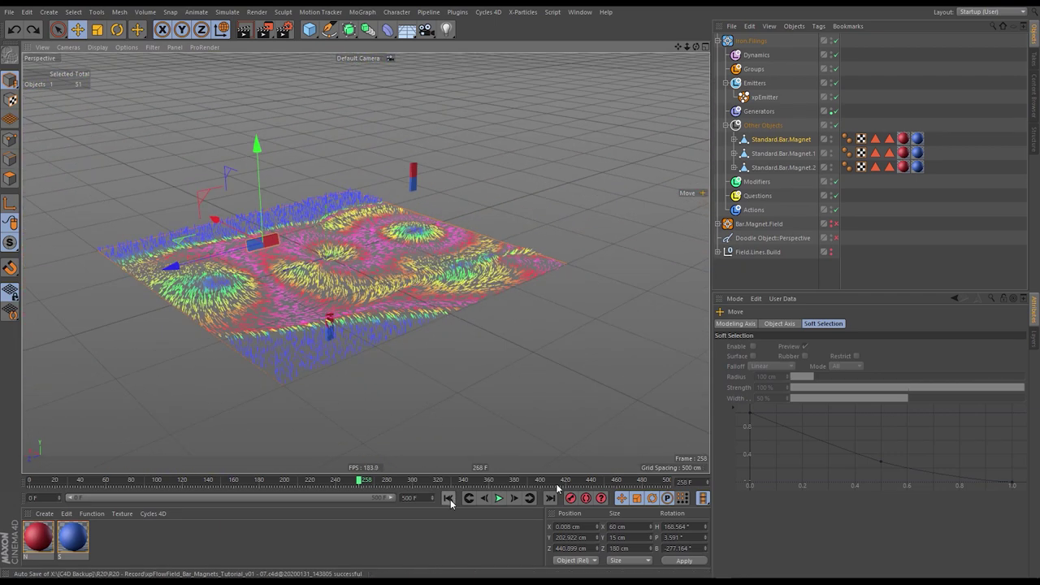
- Rewind to frame 0 and delete Standard.Bar.Magnet.1 and .2
click(449, 499)
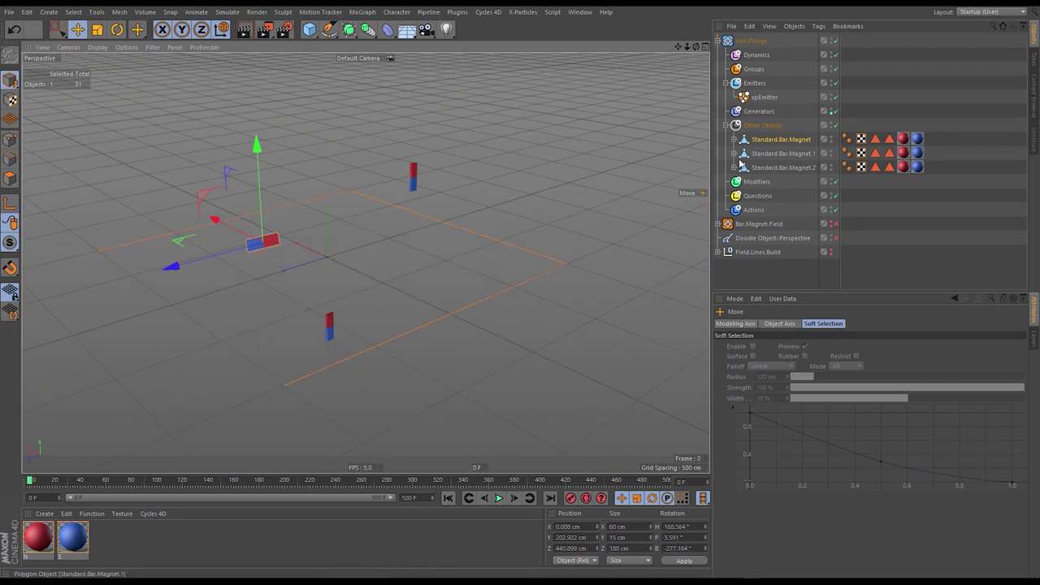
click(782, 154)
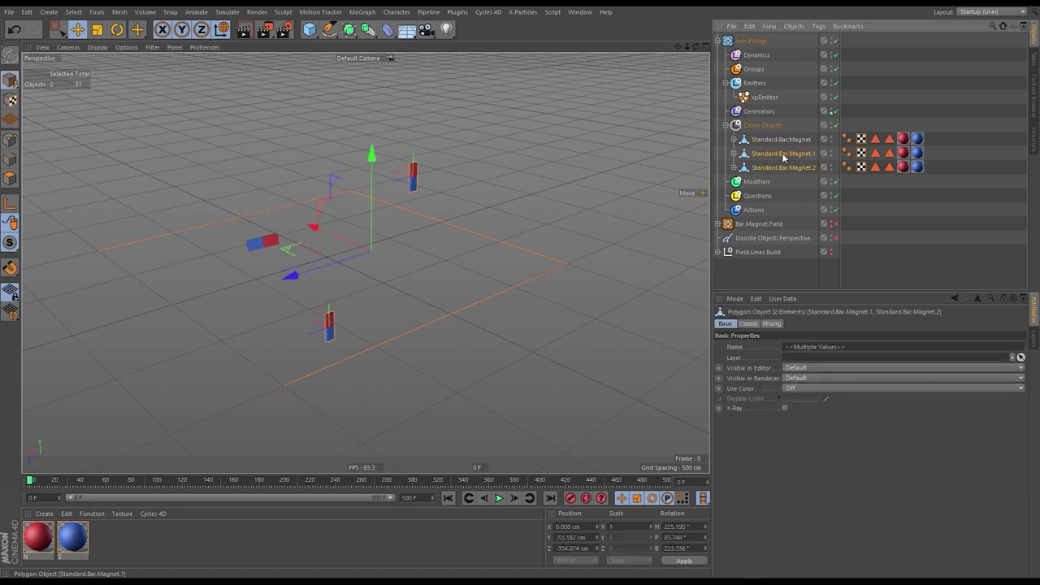
key(Delete)
- Select Standard.Bar.Magnet and search the Commander for 'reset'
click(735, 139)
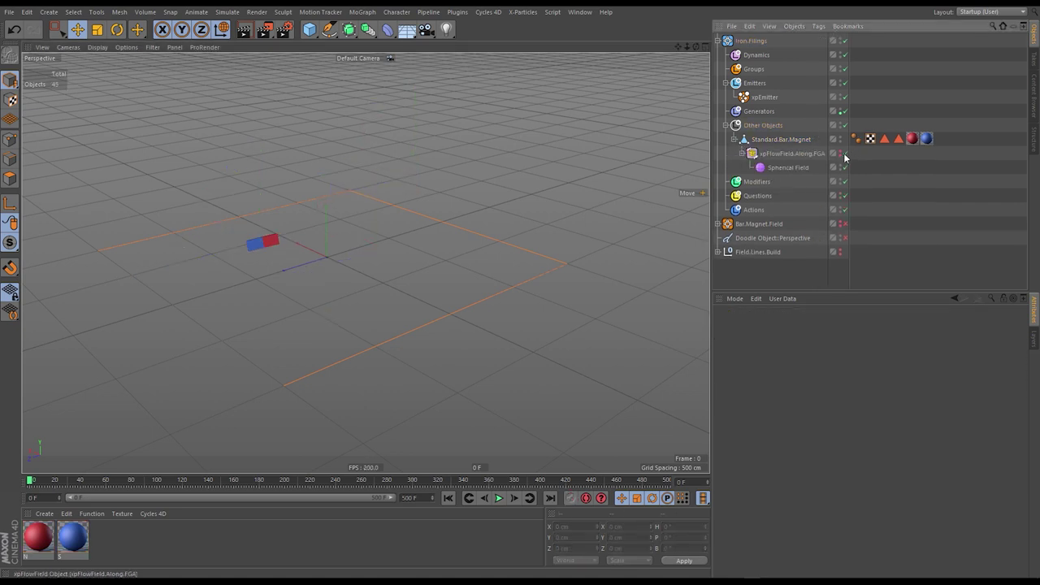
click(789, 141)
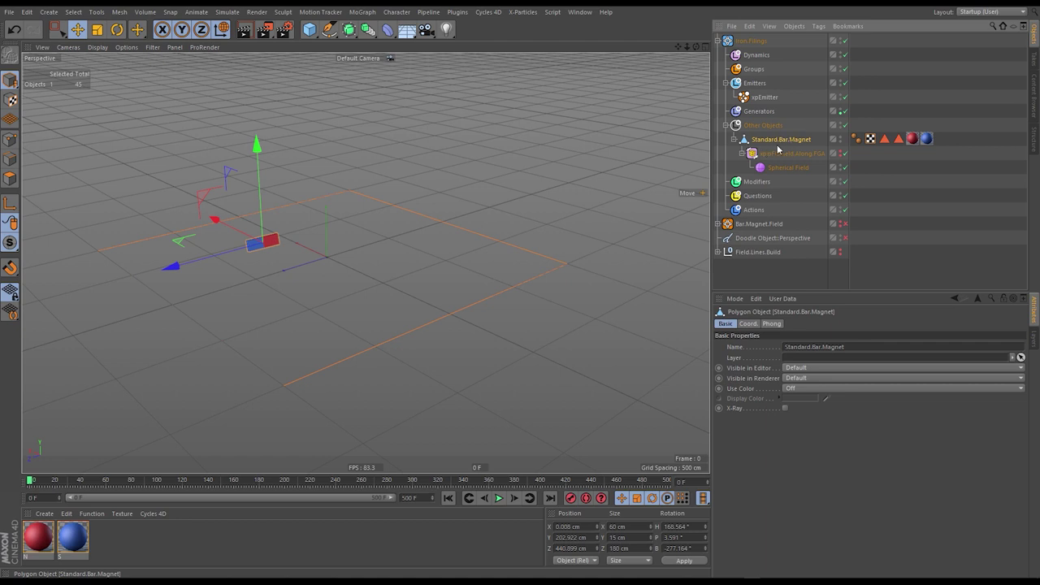
key(shift+c)
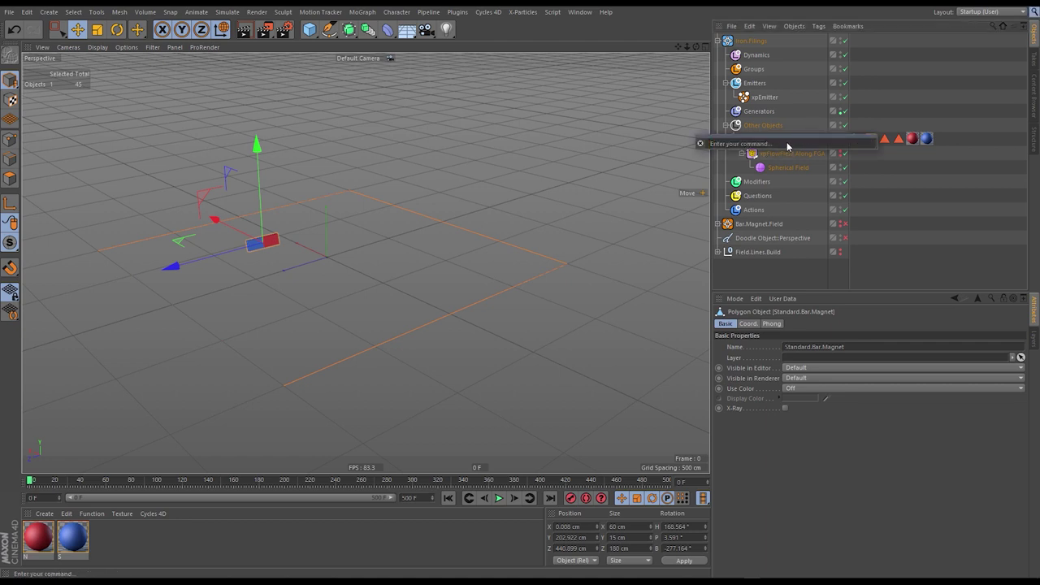
text(reset)
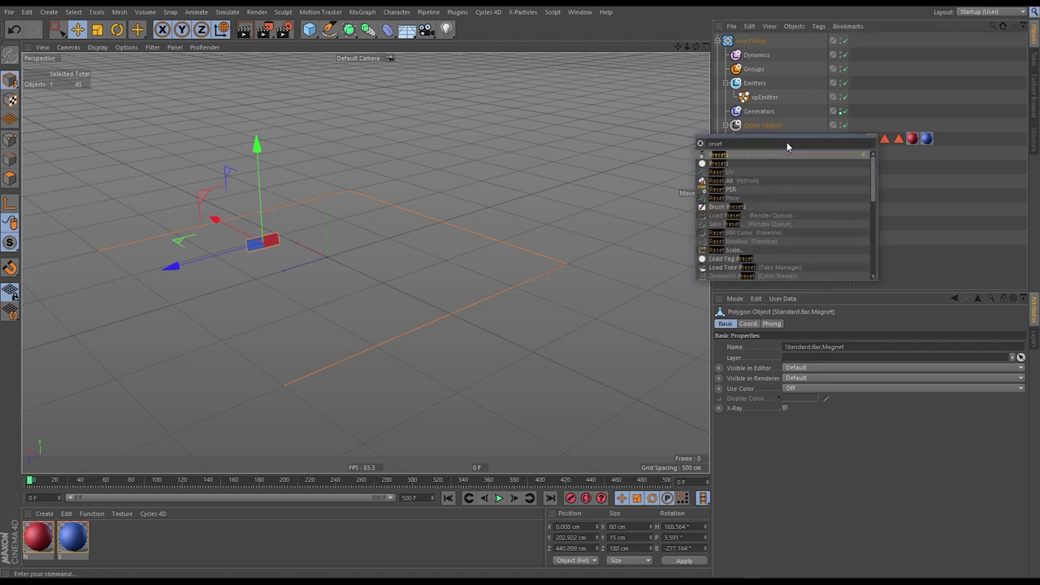
- Reset the magnet's PSR to the origin, disable its flow field and Spherical Field, and step to frame 1
click(722, 189)
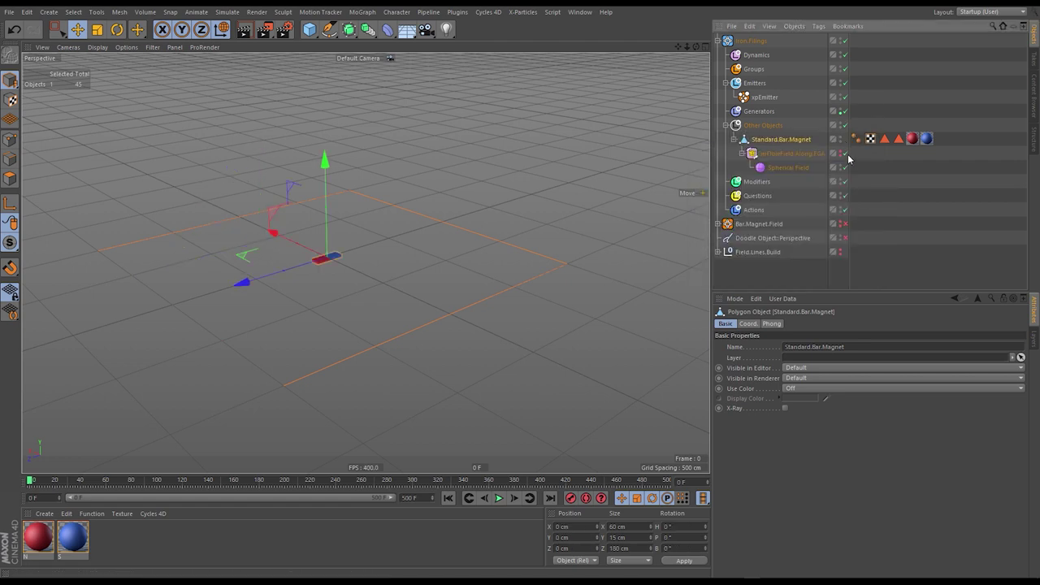
drag(844, 153, 844, 167)
click(876, 197)
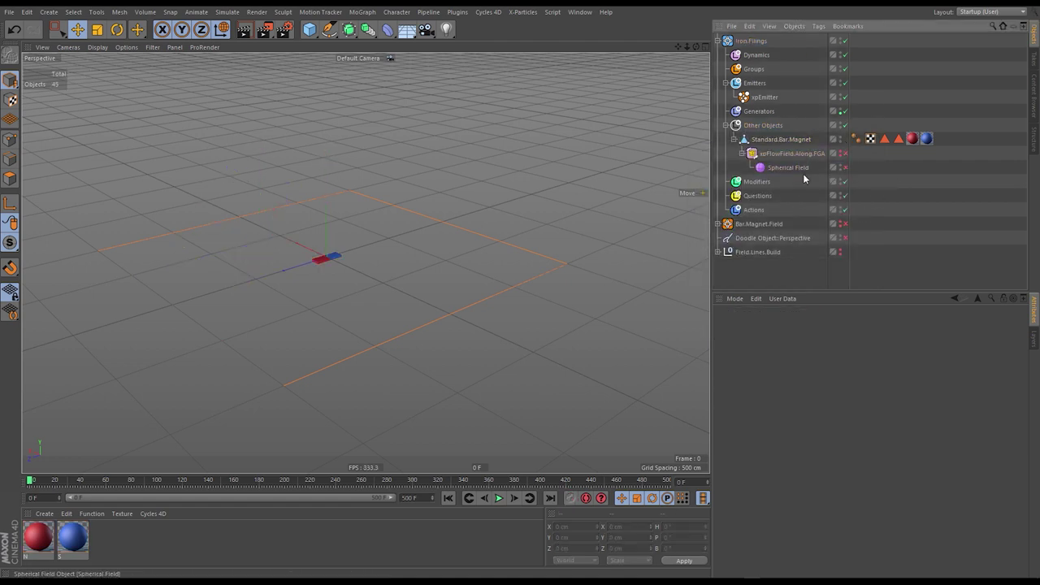
click(514, 498)
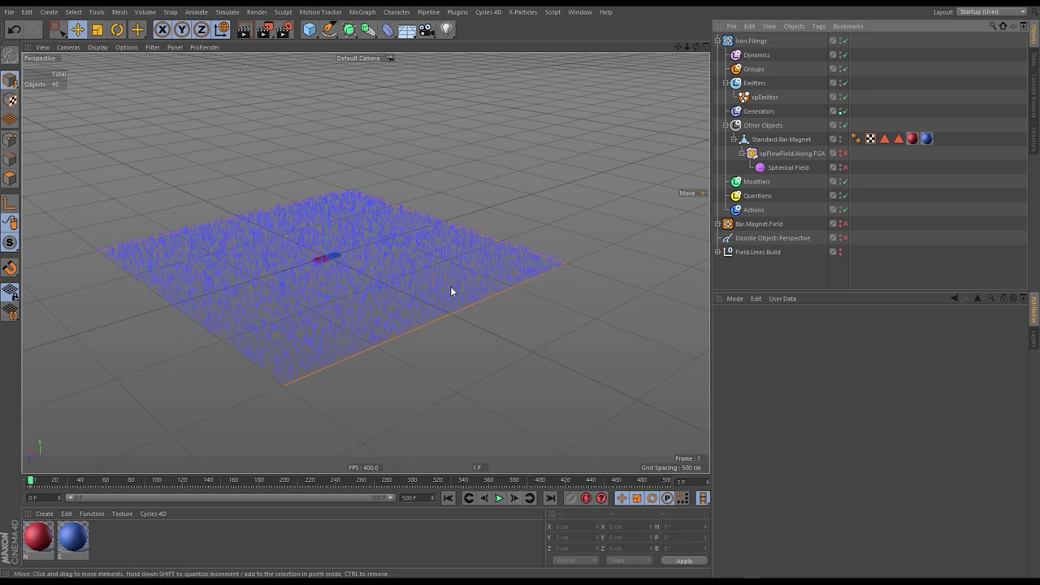
alt+right_drag(452, 286, 538, 273)
alt+drag(538, 273, 541, 254)
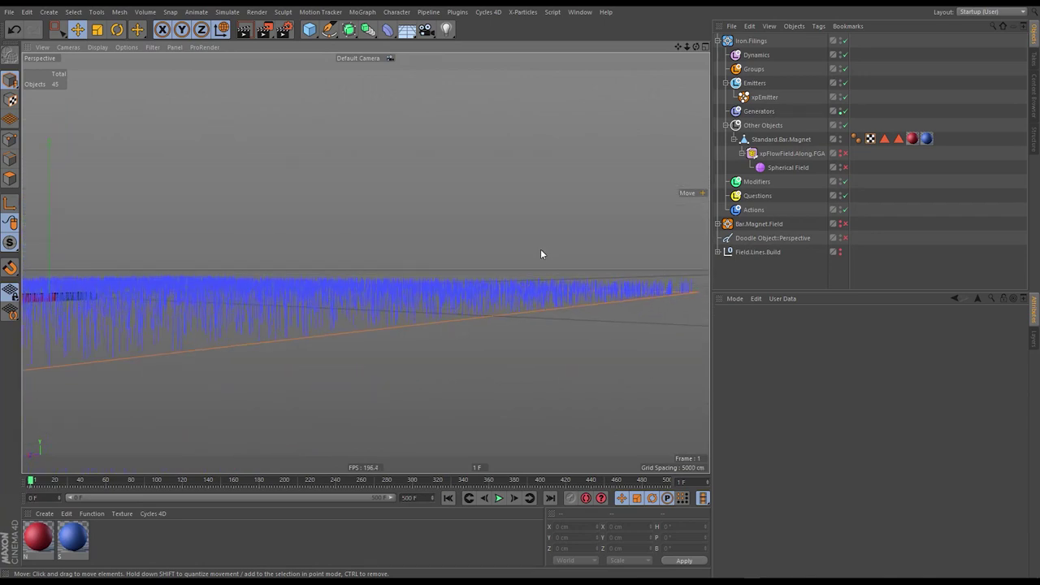
- Check the xpEmitter's Editor Display options, keeping particles drawn as lines
click(766, 98)
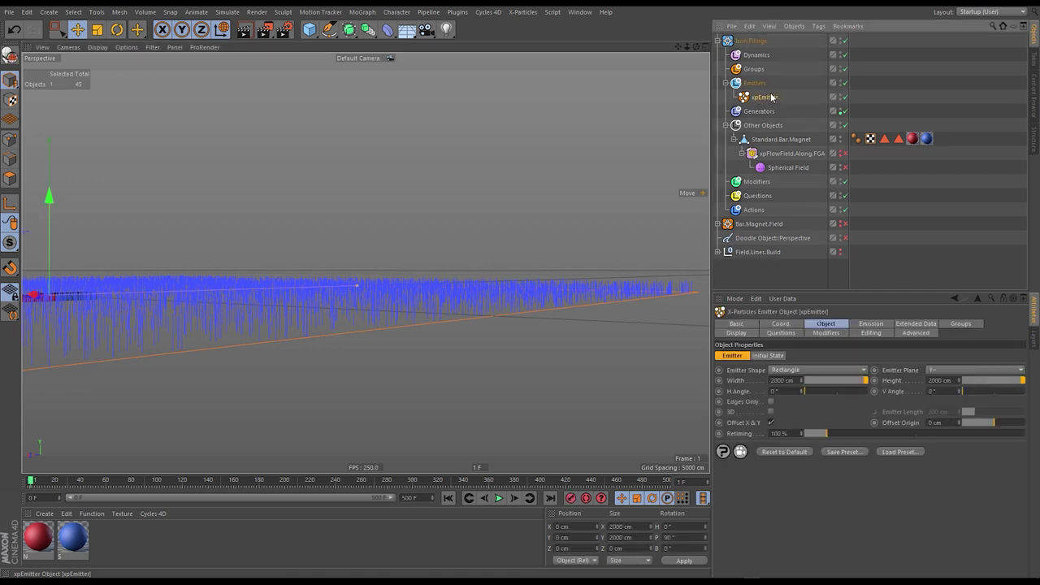
click(736, 333)
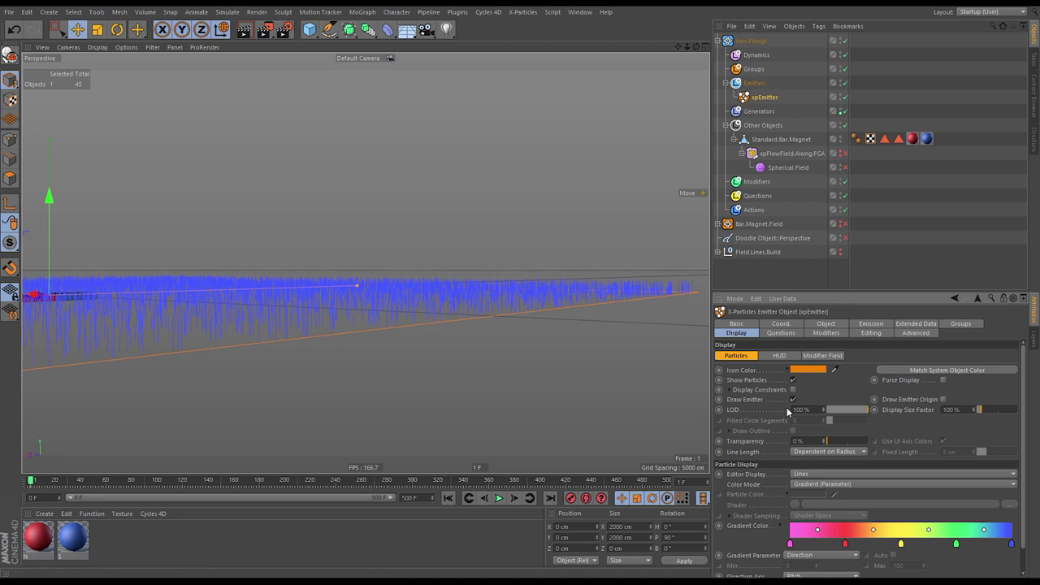
click(807, 475)
click(806, 473)
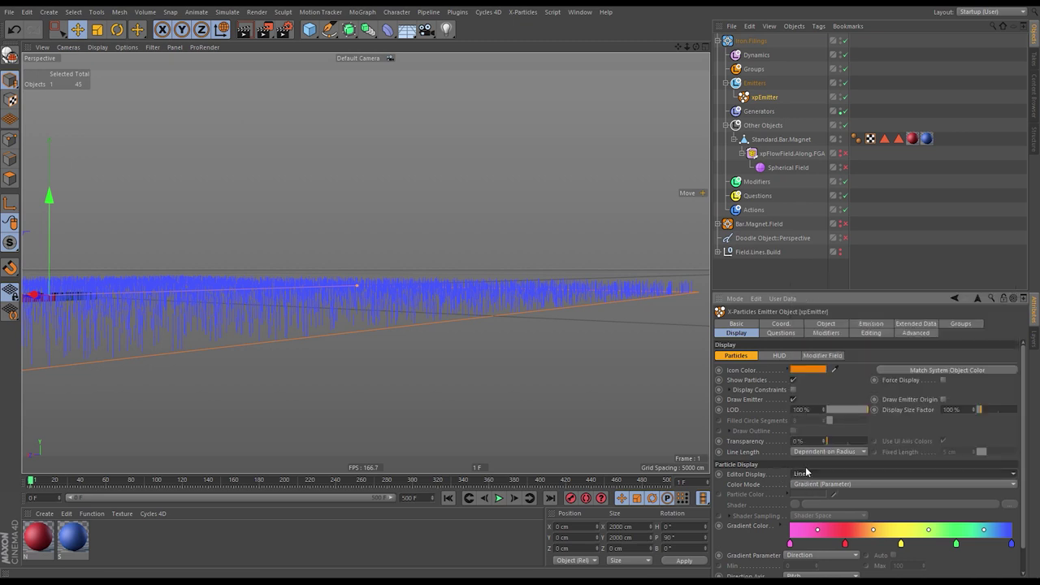
- In Extended Data, enable Use Rotation with Rotation Mode set to Random
click(914, 324)
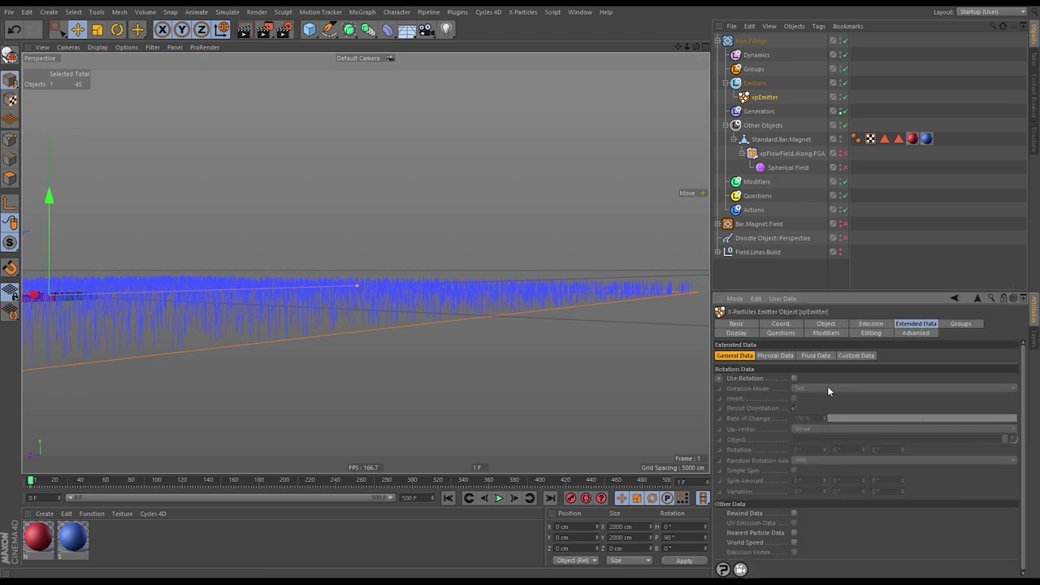
click(795, 377)
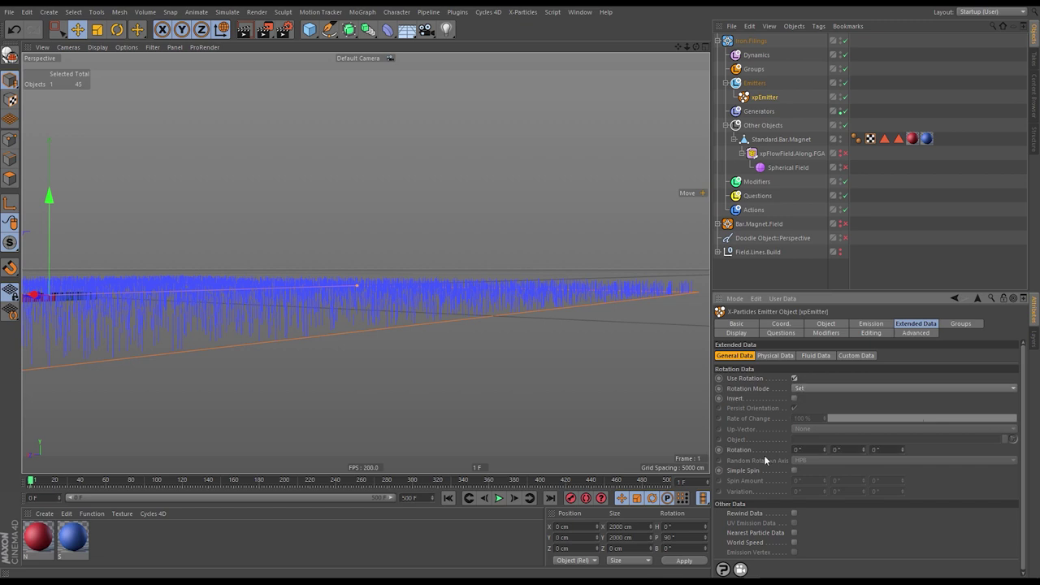
click(808, 387)
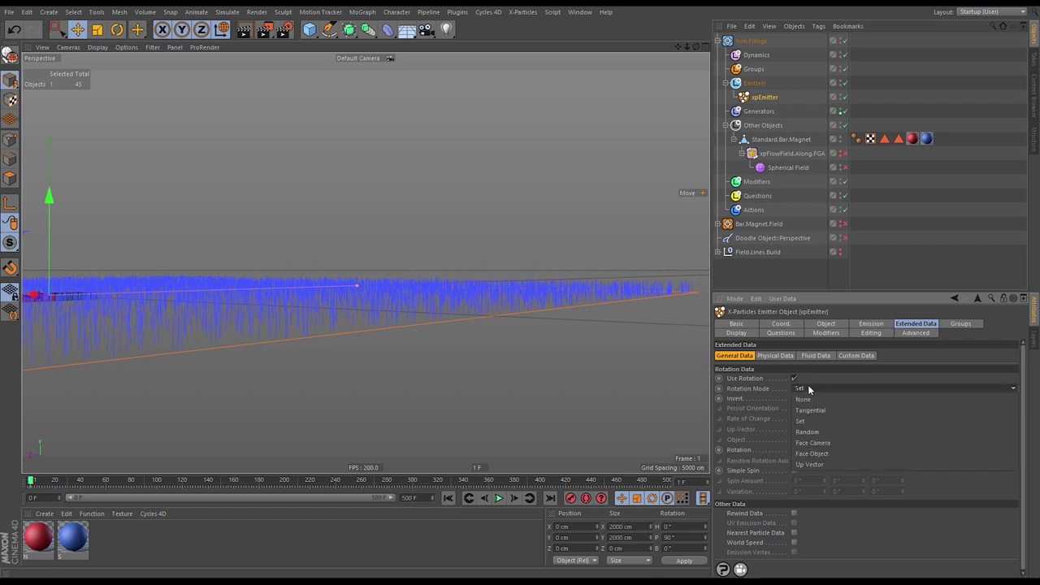
click(801, 429)
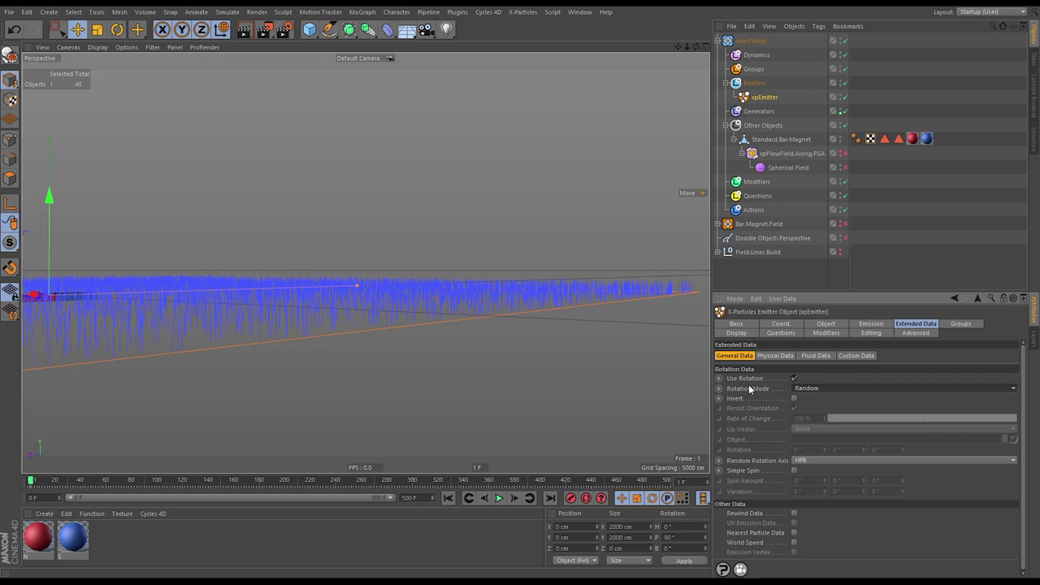
- Try Arrow editor display, turn on Force Display, then set Editor Display back to Lines
click(737, 334)
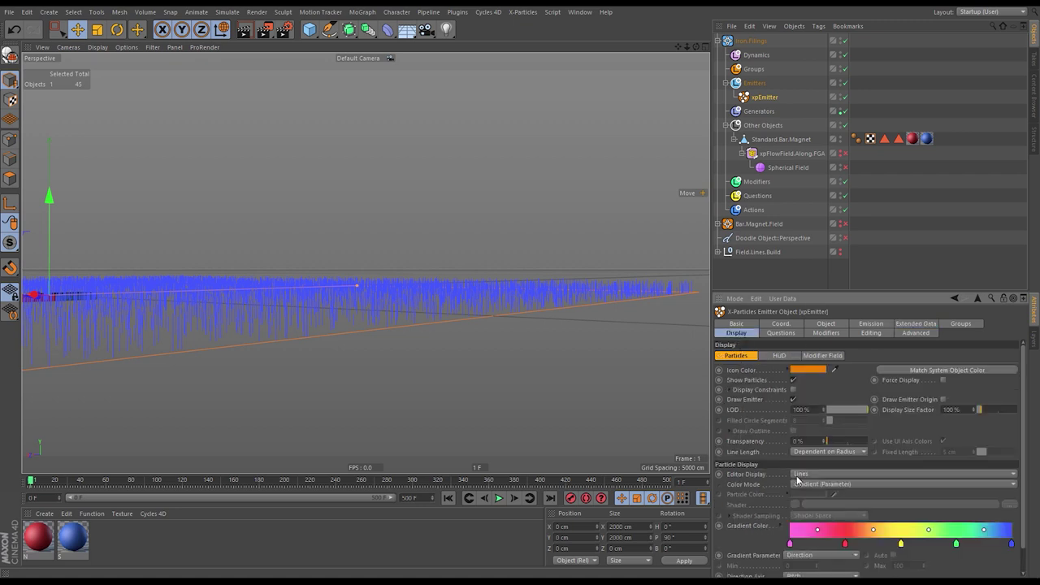
click(822, 473)
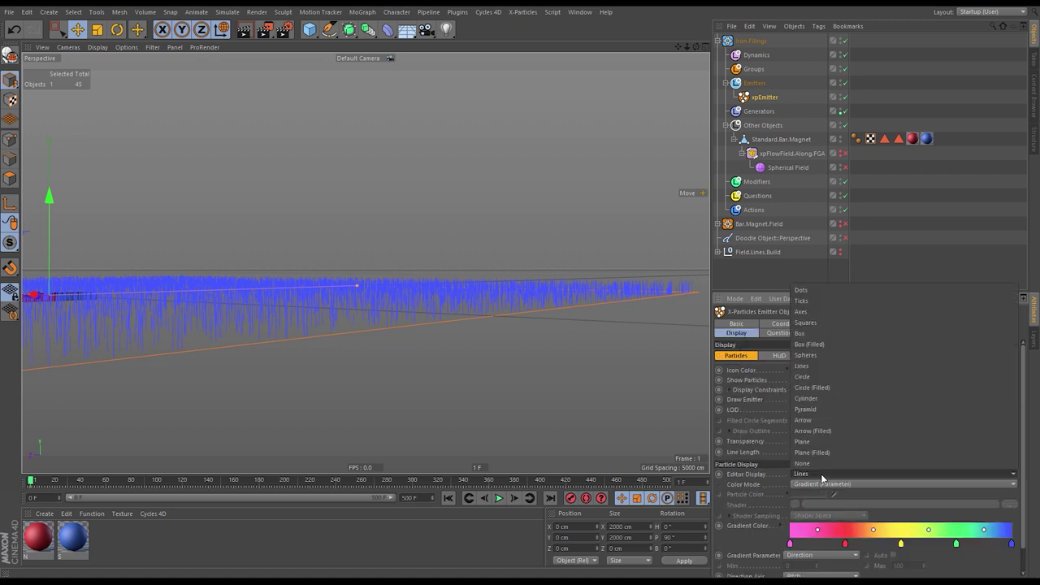
click(809, 420)
click(942, 380)
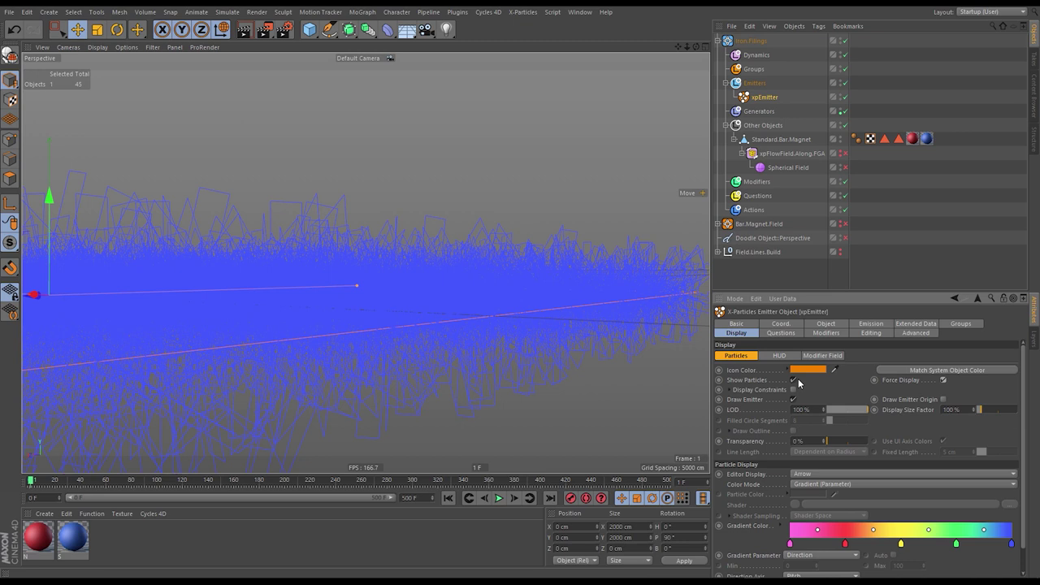
click(812, 473)
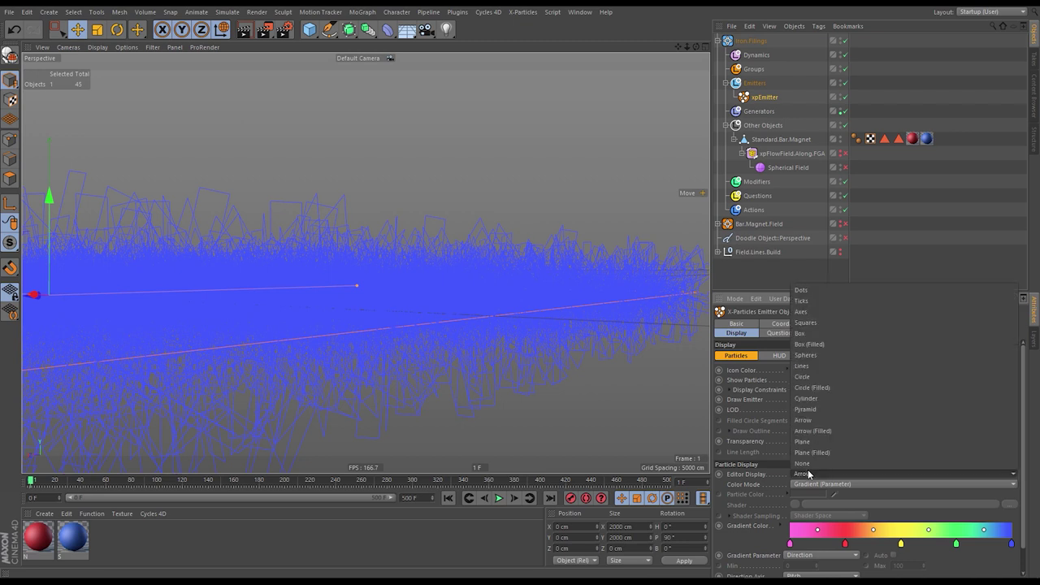
click(807, 365)
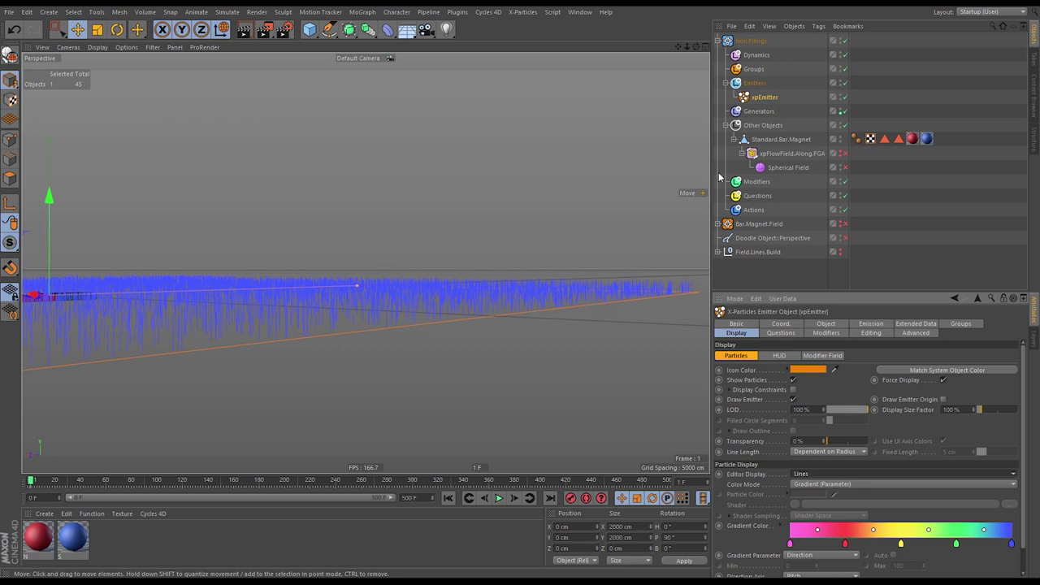
- Add an xpFlowField under Dynamics and frame the view down on it
click(756, 54)
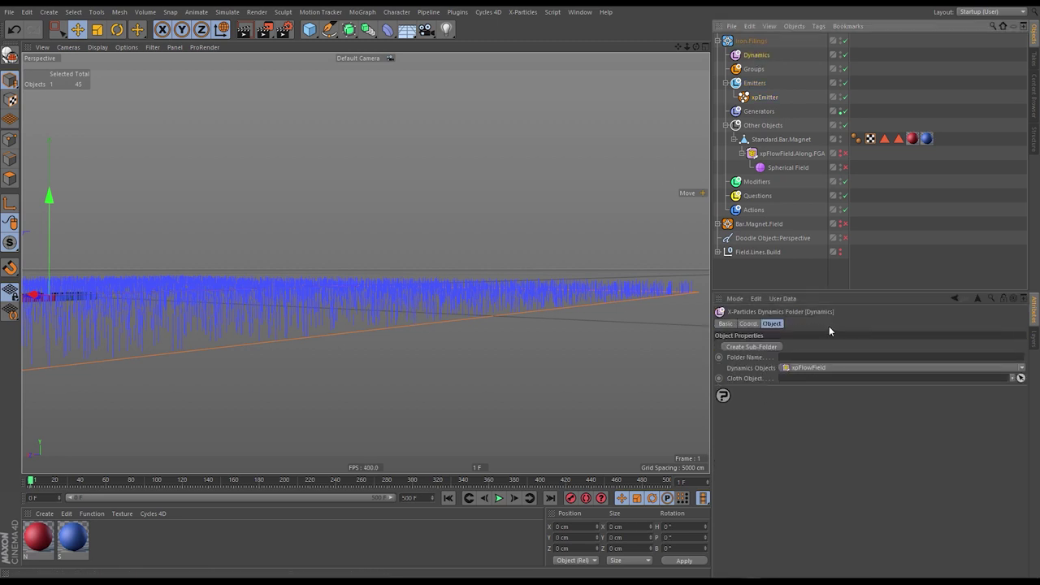
click(802, 369)
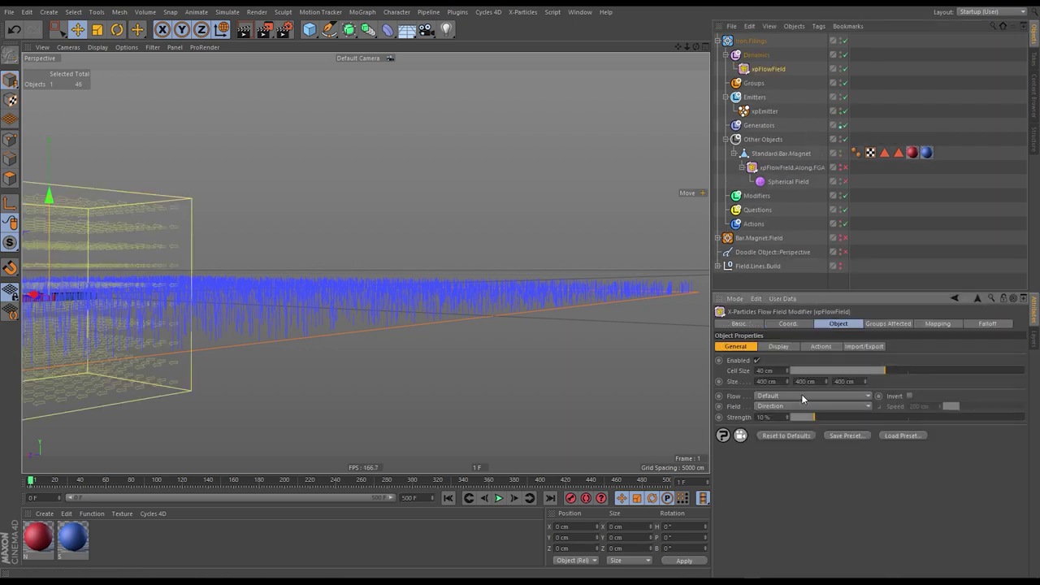
key(o)
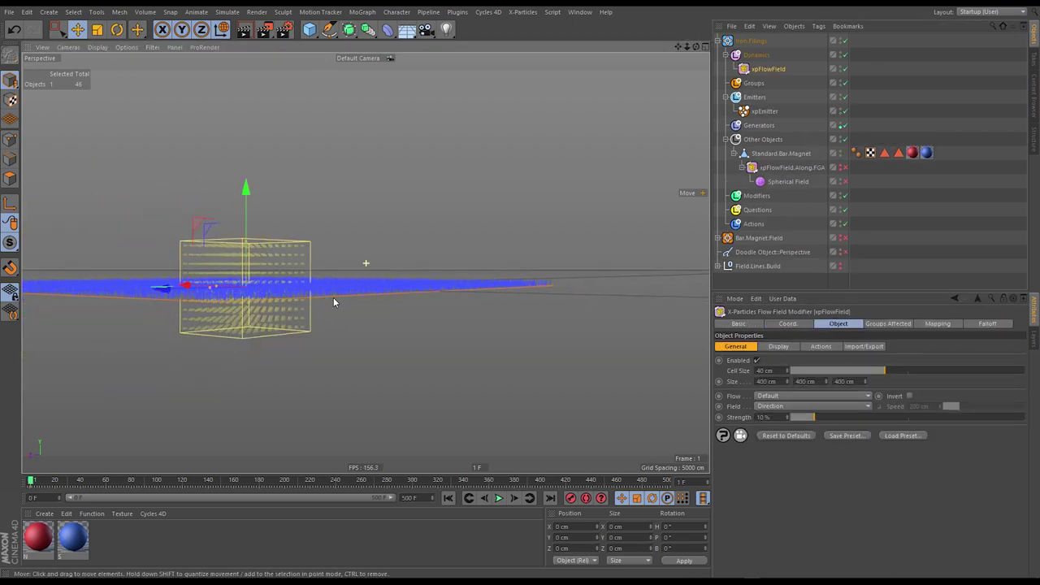
alt+drag(337, 298, 312, 376)
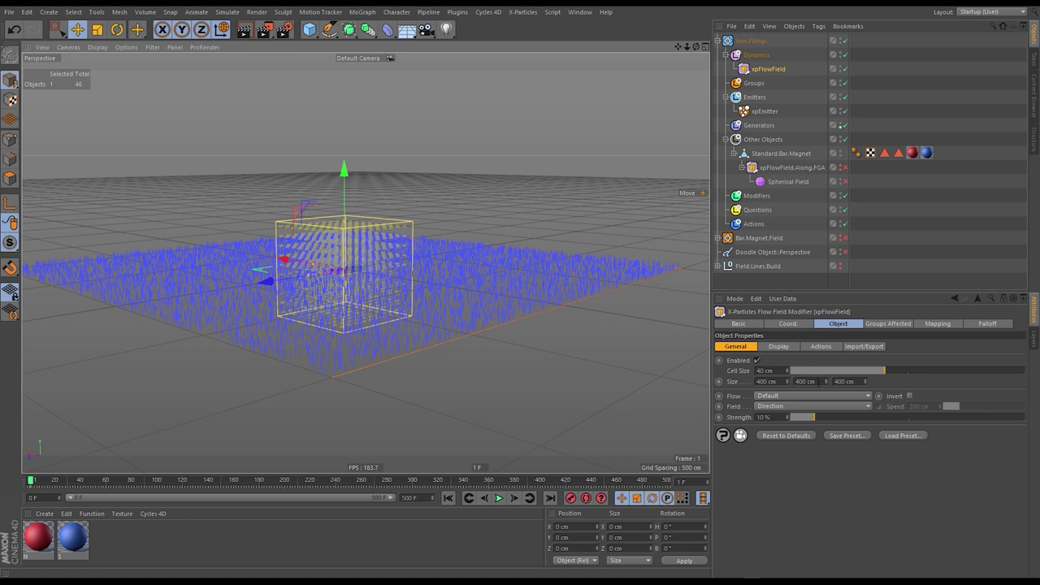
- Size the flow field 2200 × 20 × 2200 cm with a 20 cm Cell Size
double_click(766, 381)
text(3)
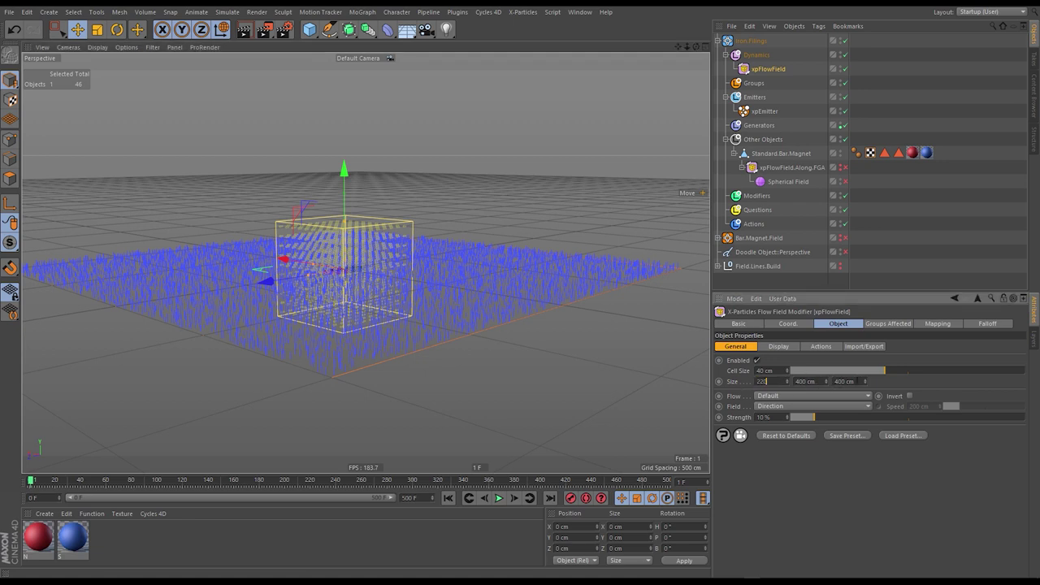
double_click(853, 382)
text(3)
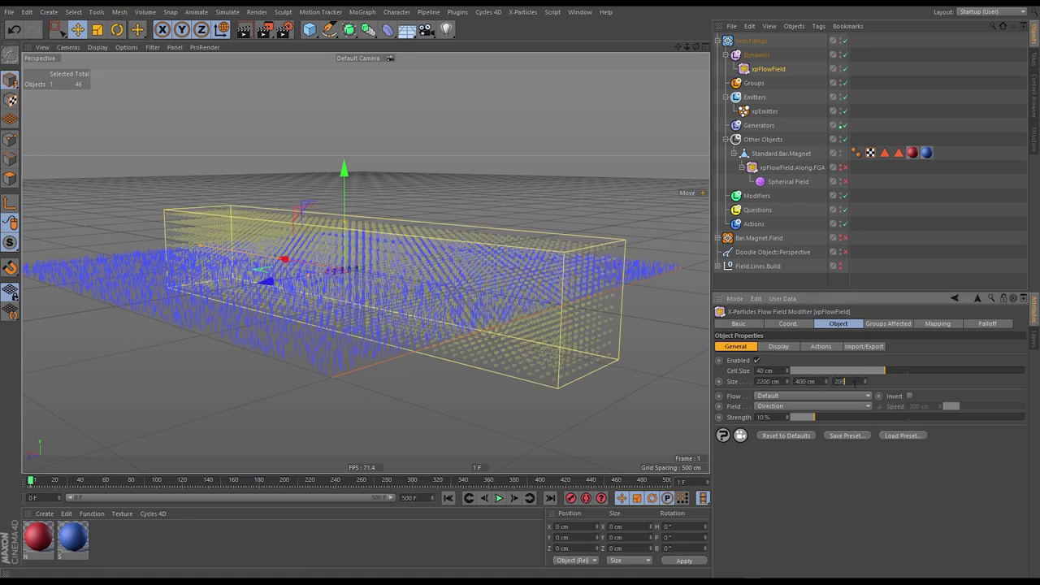
text(200)
key(Return)
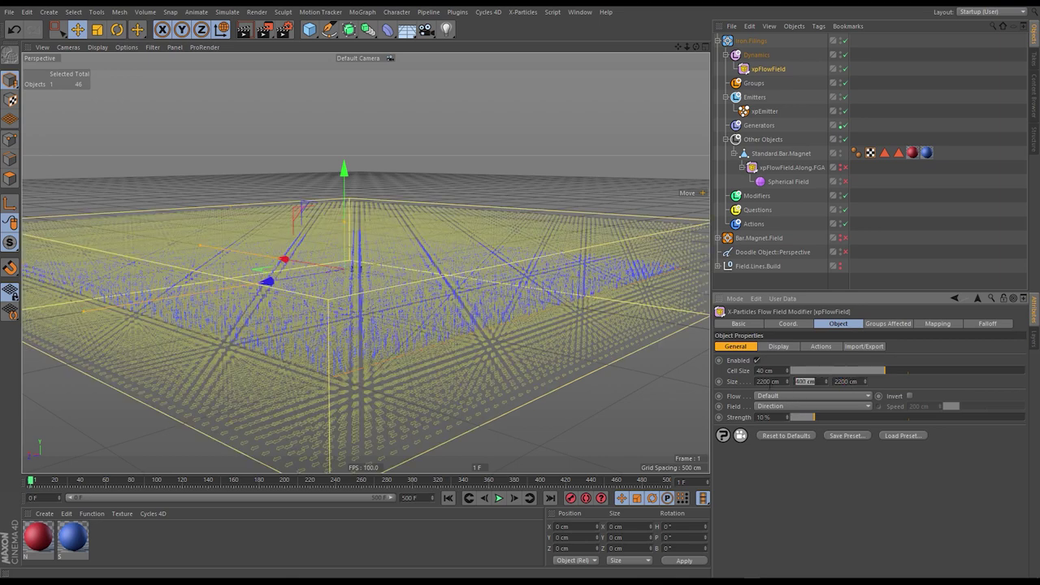
text(20)
key(Return)
double_click(764, 370)
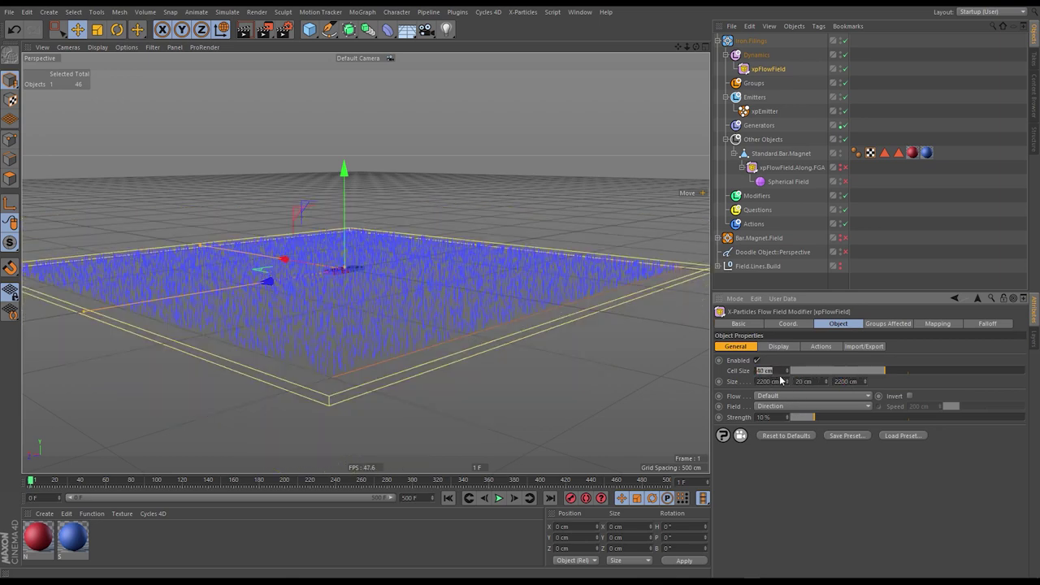
text(20)
key(Return)
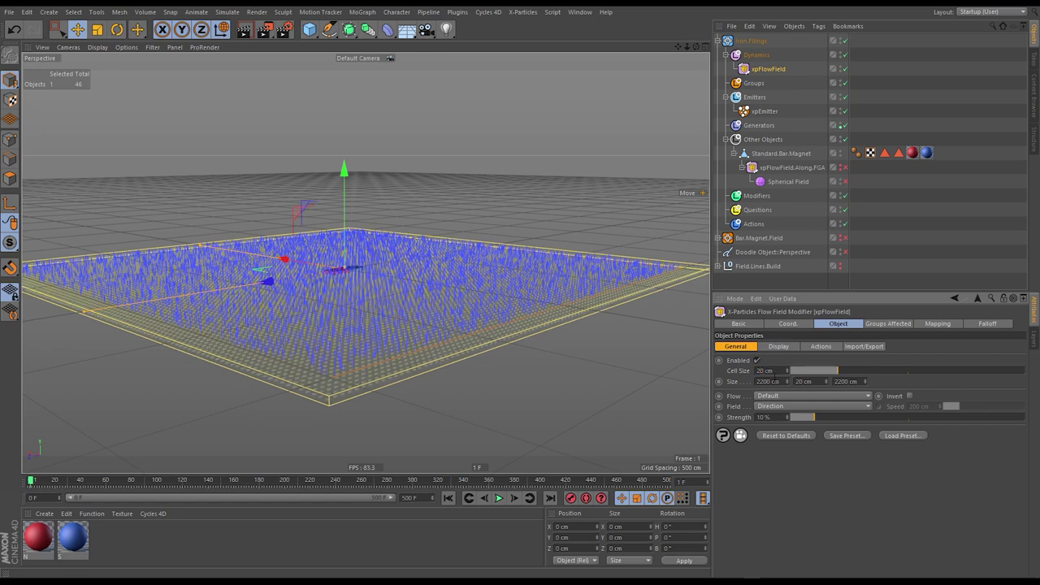
- Set the flow field's Flow mode to Random and play the simulation to frame 189
click(776, 397)
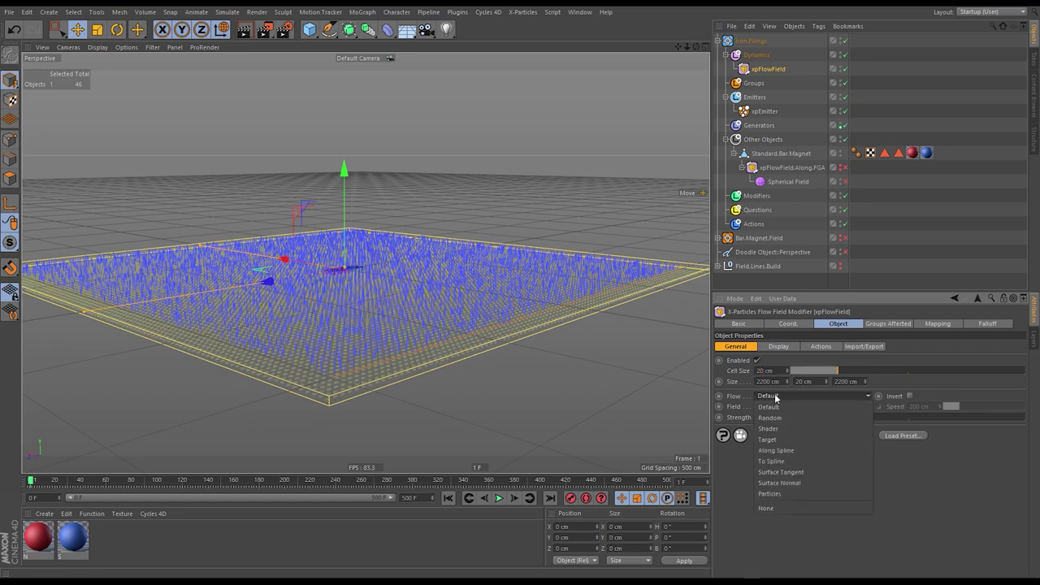
click(773, 418)
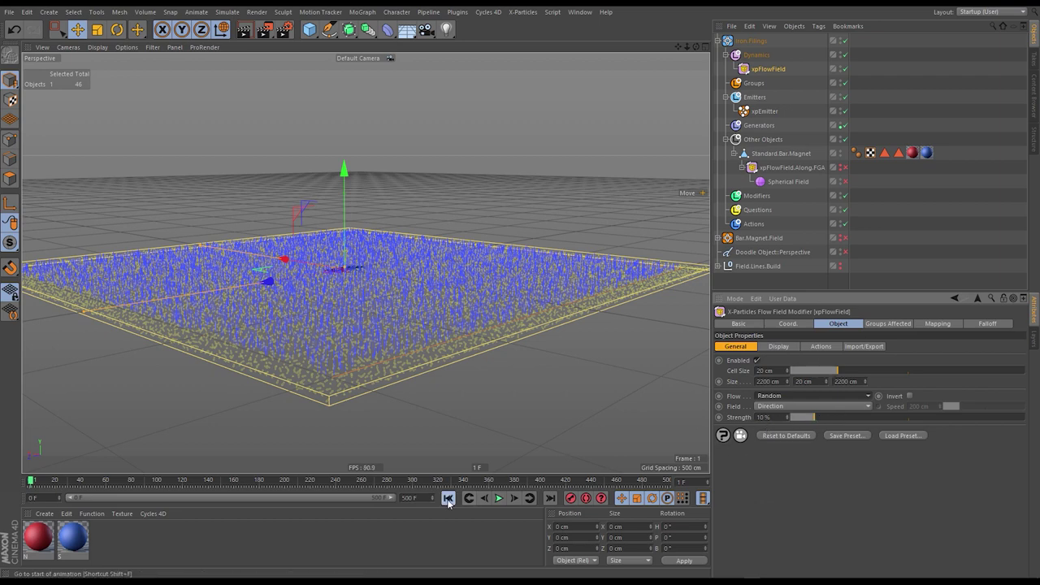
click(498, 499)
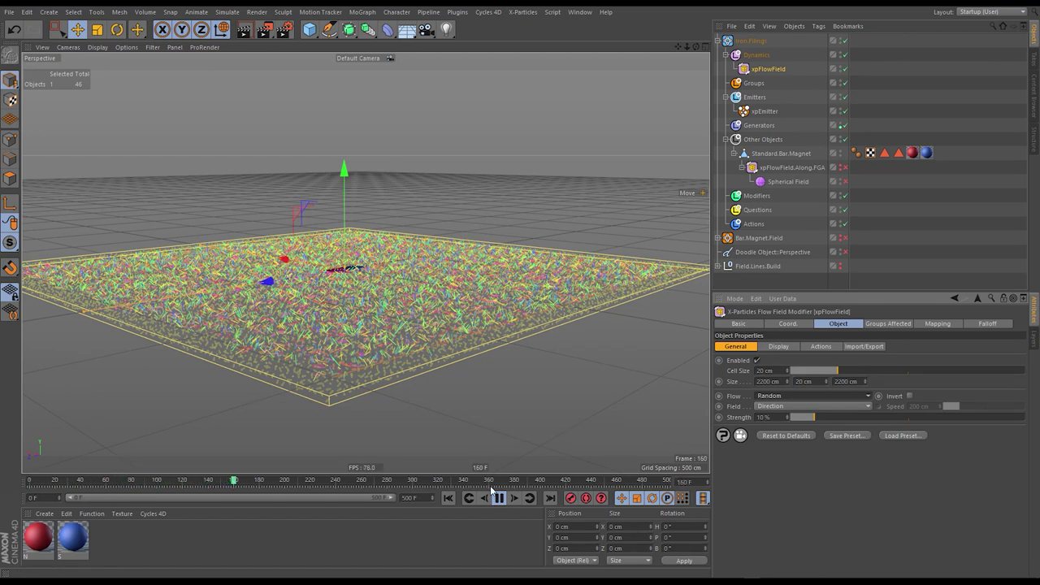
click(501, 498)
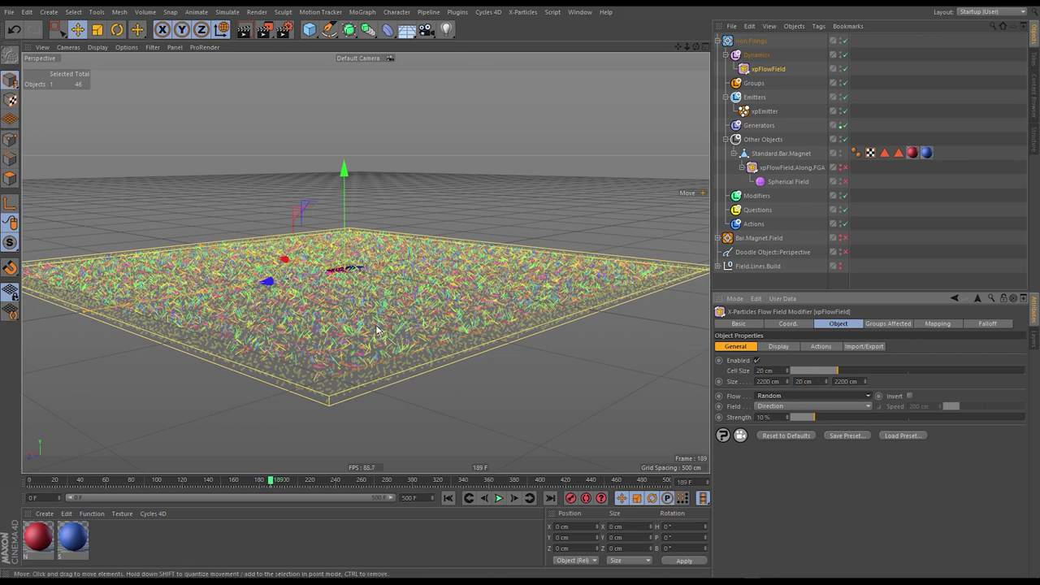
- Deselect everything and zoom the viewport in on the scattered line particles
click(779, 348)
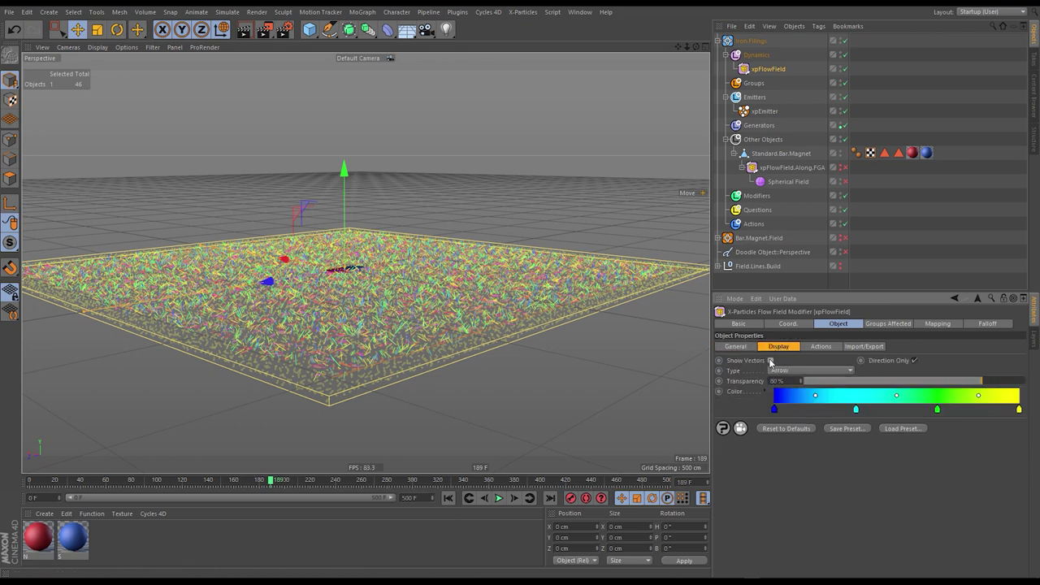
click(948, 184)
scroll(392, 277, up, 10)
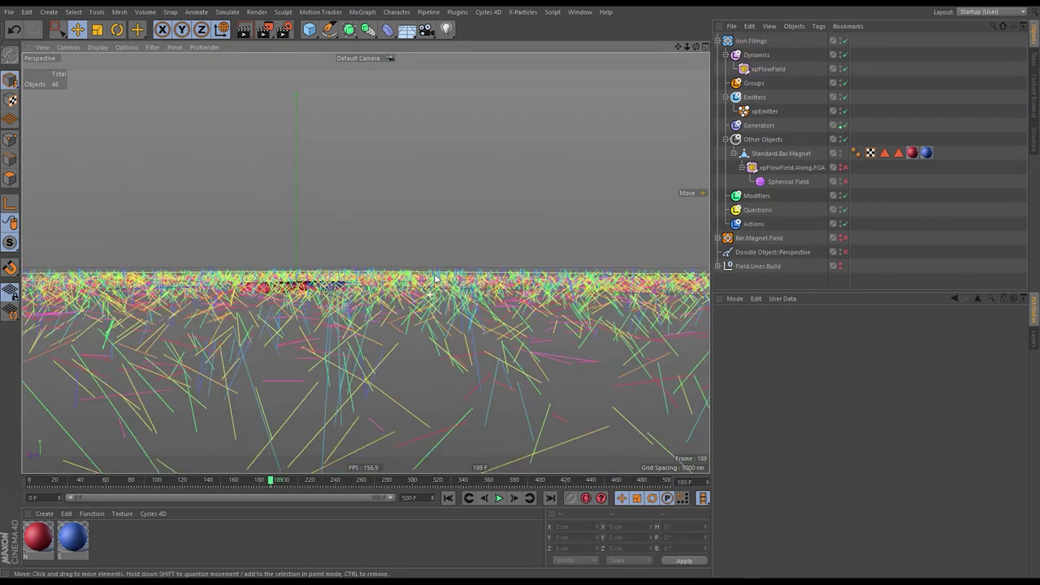
scroll(435, 279, up, 5)
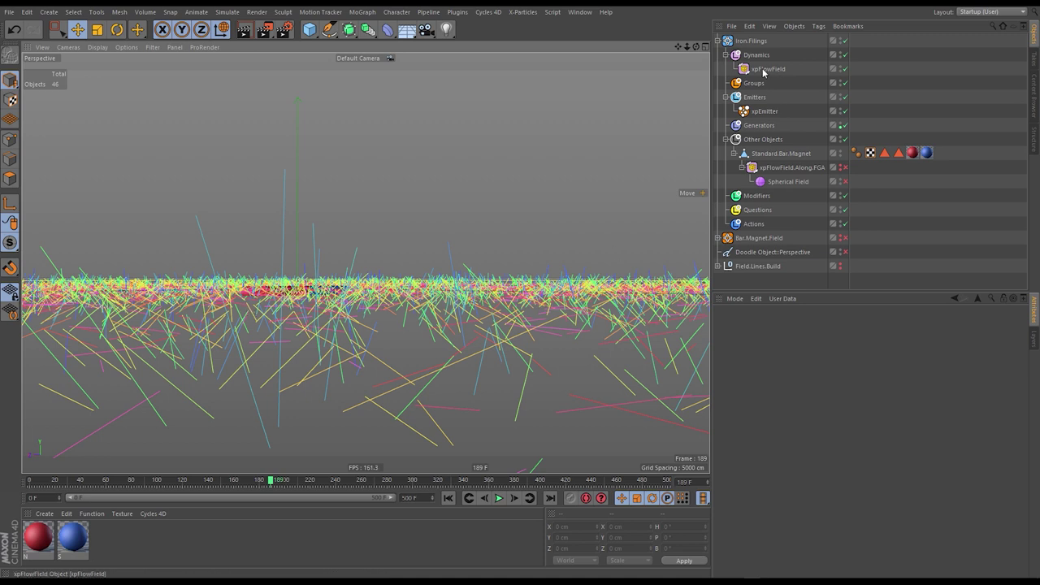
- Add an xpLimit modifier under Modifiers with the Y axis limit at 100 %
click(757, 196)
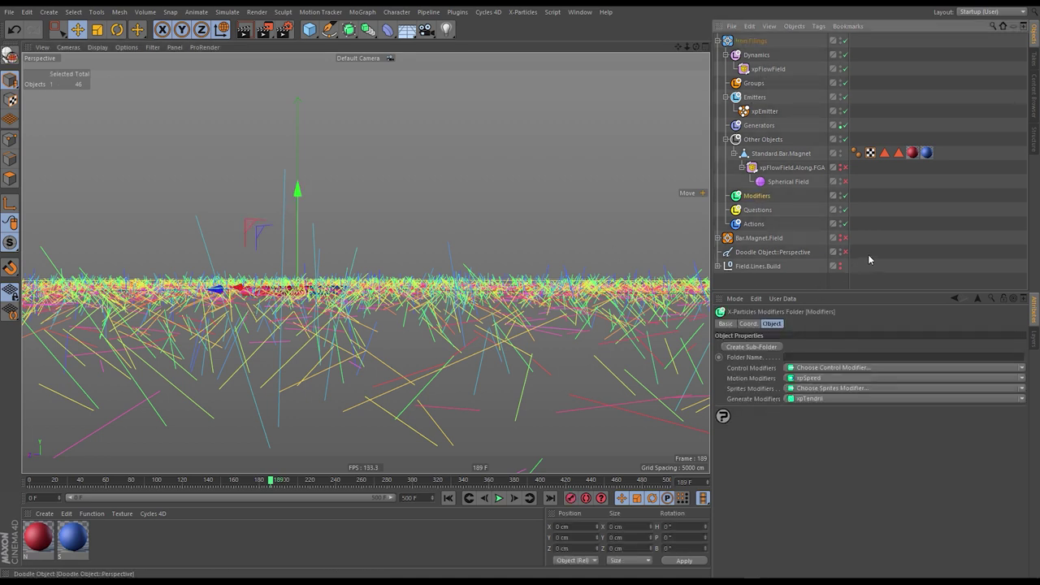
click(815, 378)
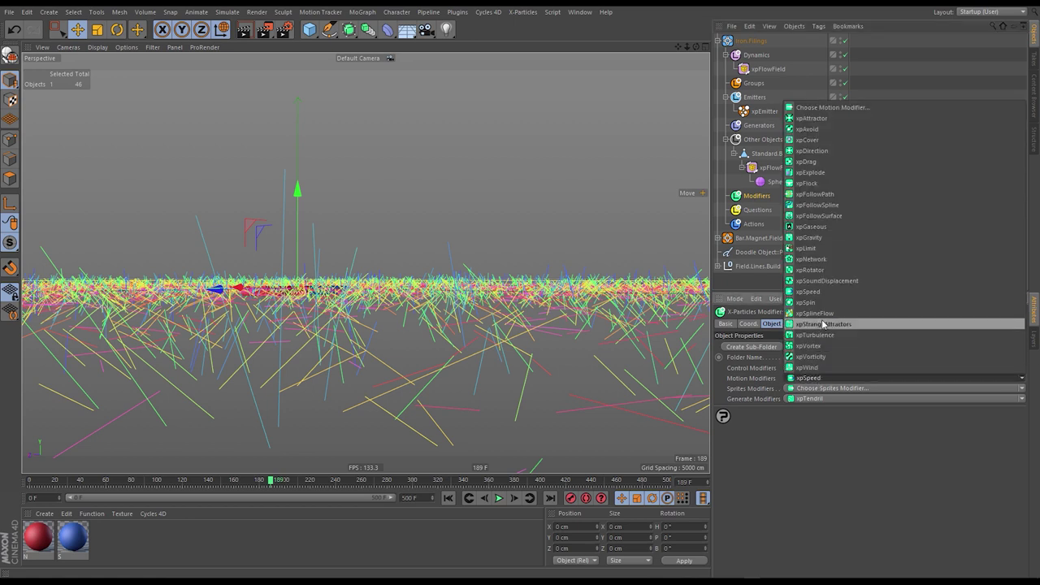
click(812, 247)
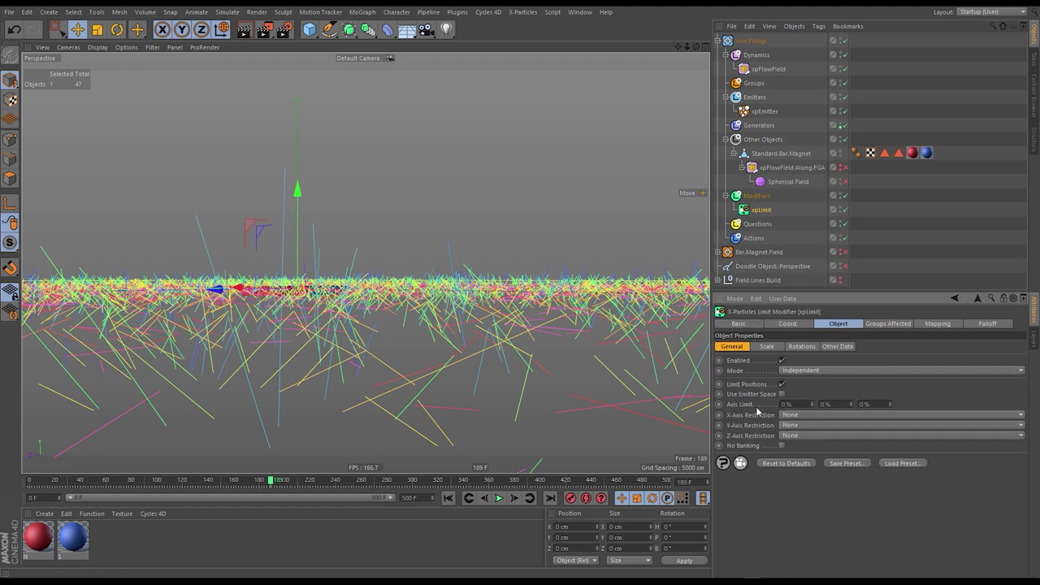
drag(853, 404, 854, 256)
- Replay the simulation from the first frame to see the flattened particle lines
click(448, 497)
click(499, 498)
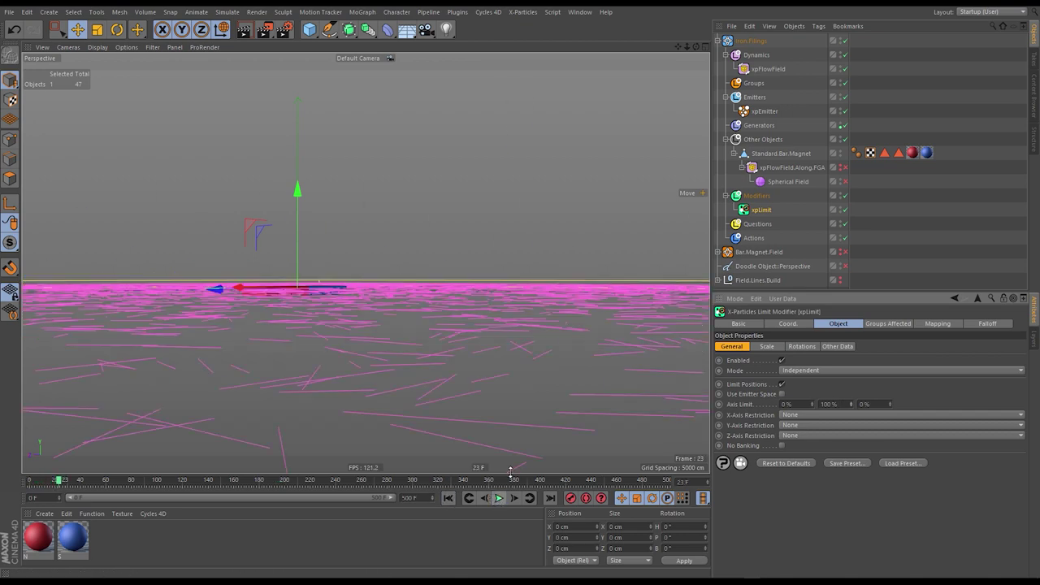
scroll(385, 301, up, 10)
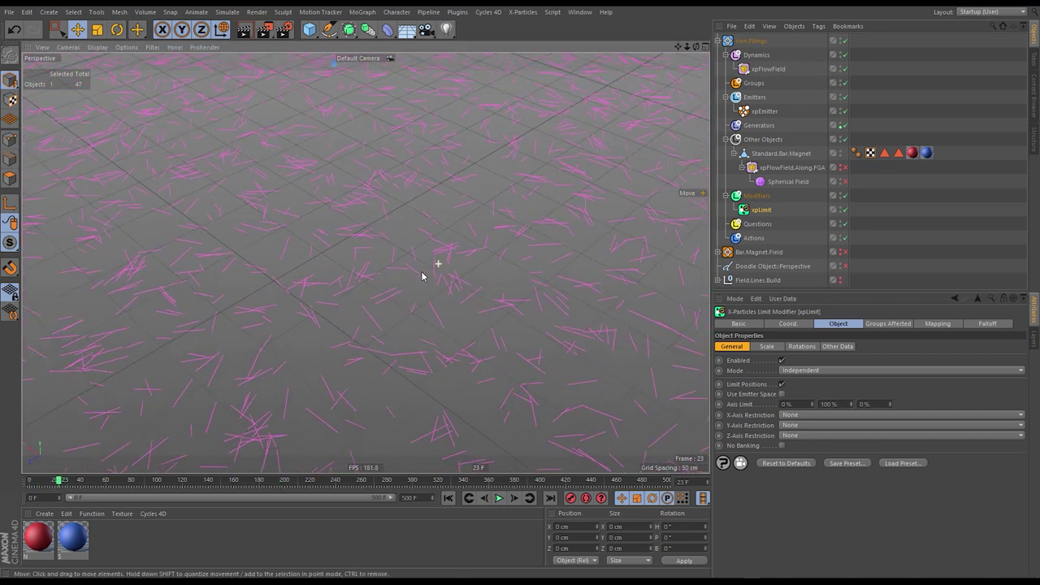
scroll(422, 276, down, 10)
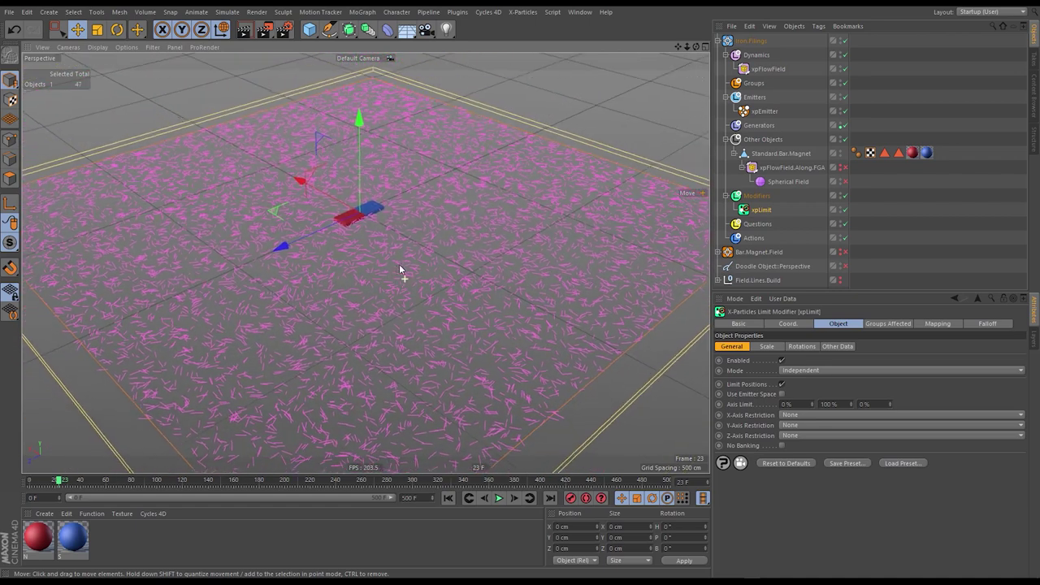
scroll(400, 268, down, 1)
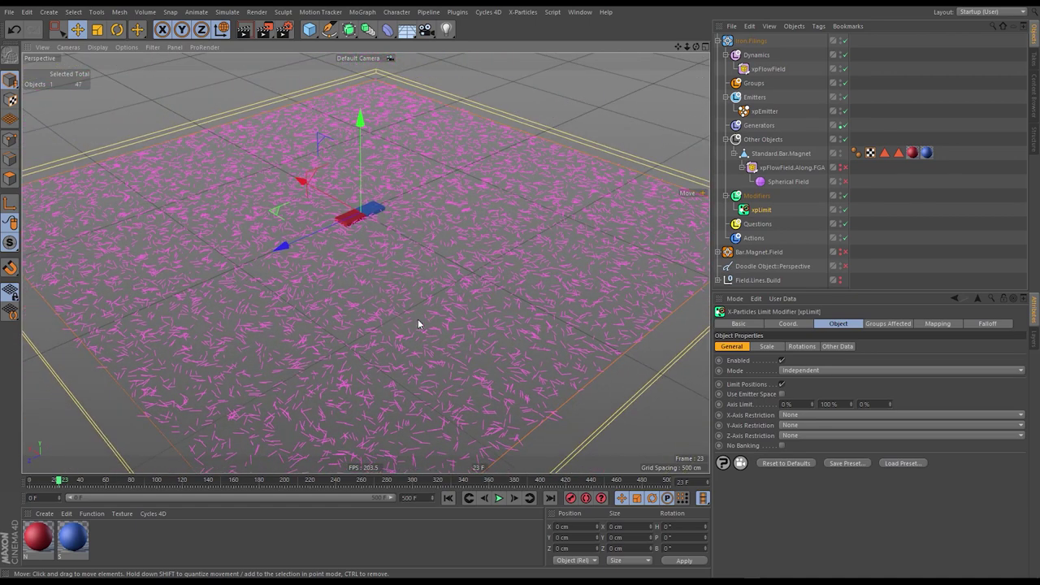
scroll(418, 319, up, 2)
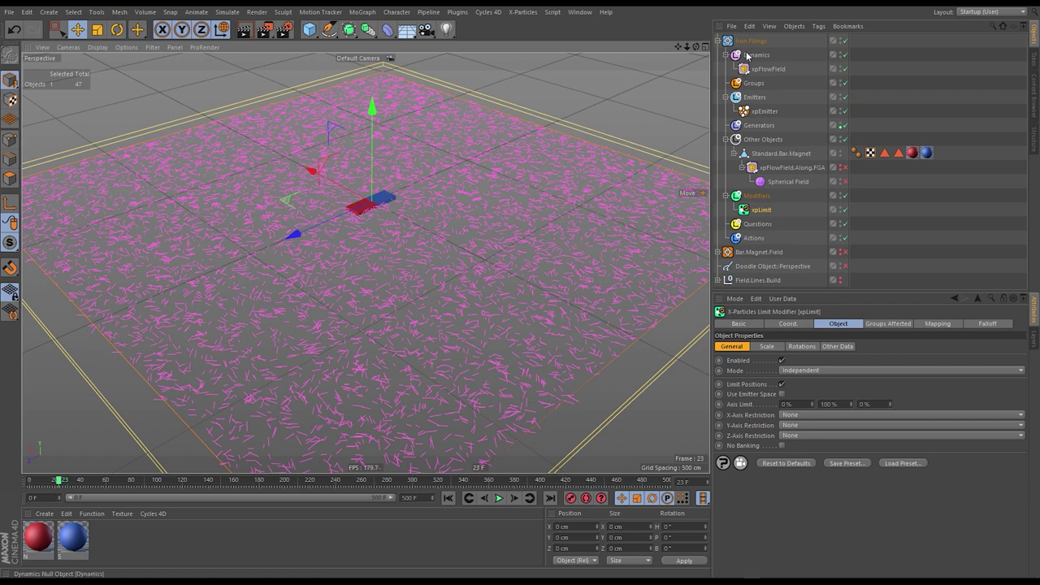
- Rewind to frame 1 and tick Enabled in the xpFlowField's General settings
click(767, 69)
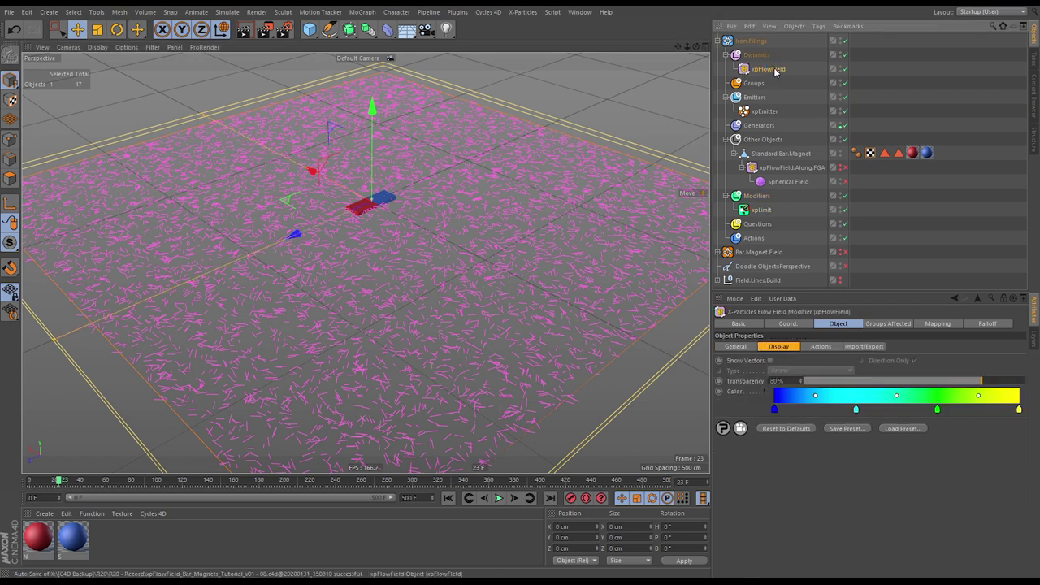
click(744, 348)
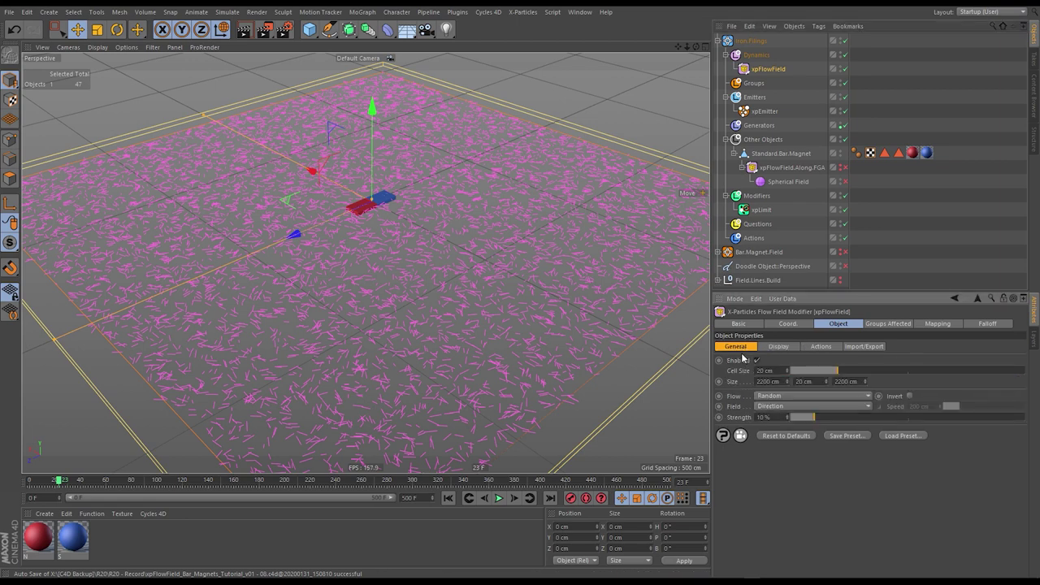
click(448, 498)
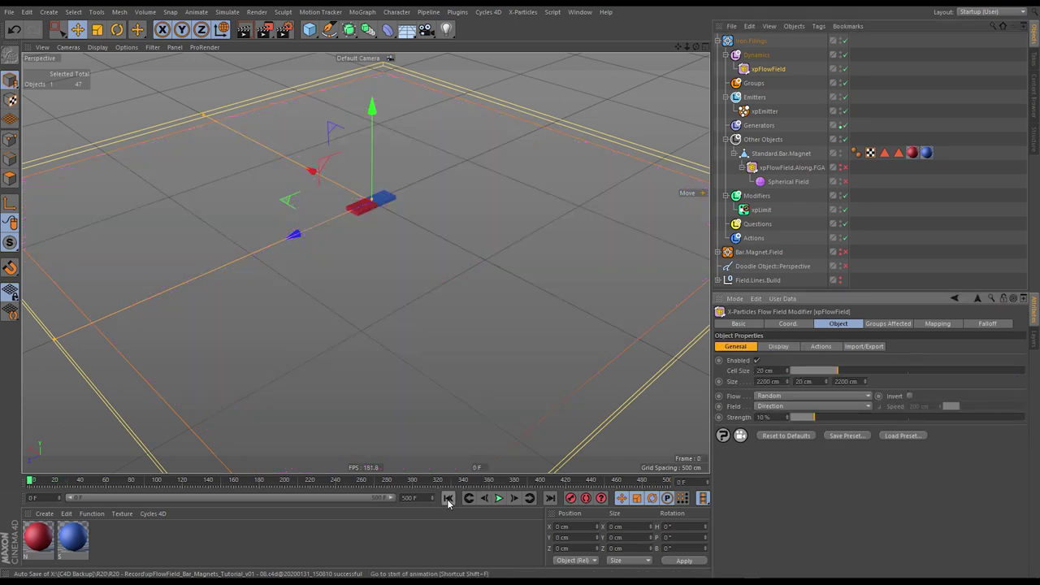
click(755, 360)
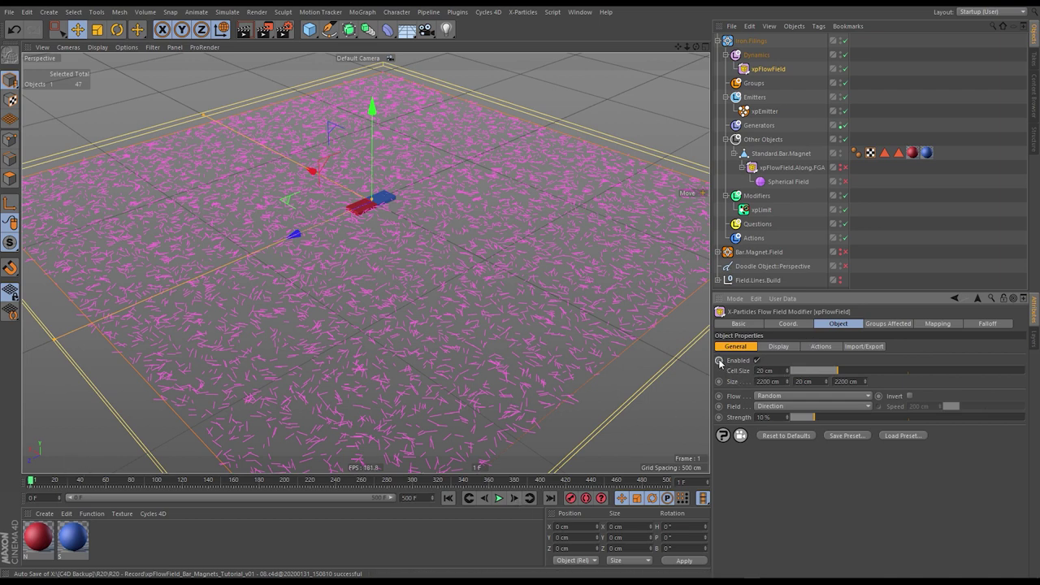
- Keyframe the flow field's Enabled on at start and off later, then play to frame 323
click(719, 360)
click(756, 360)
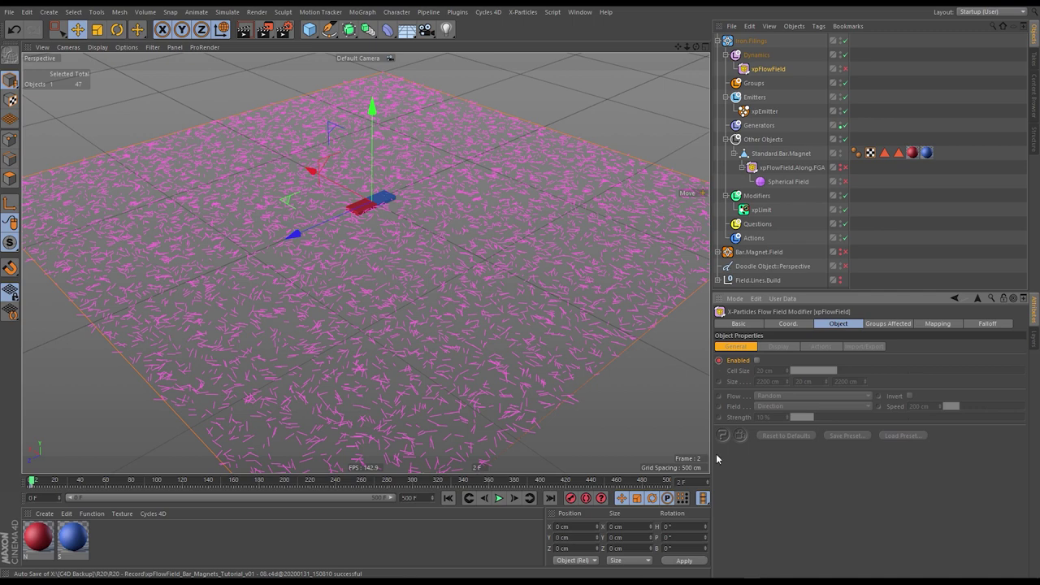
click(449, 499)
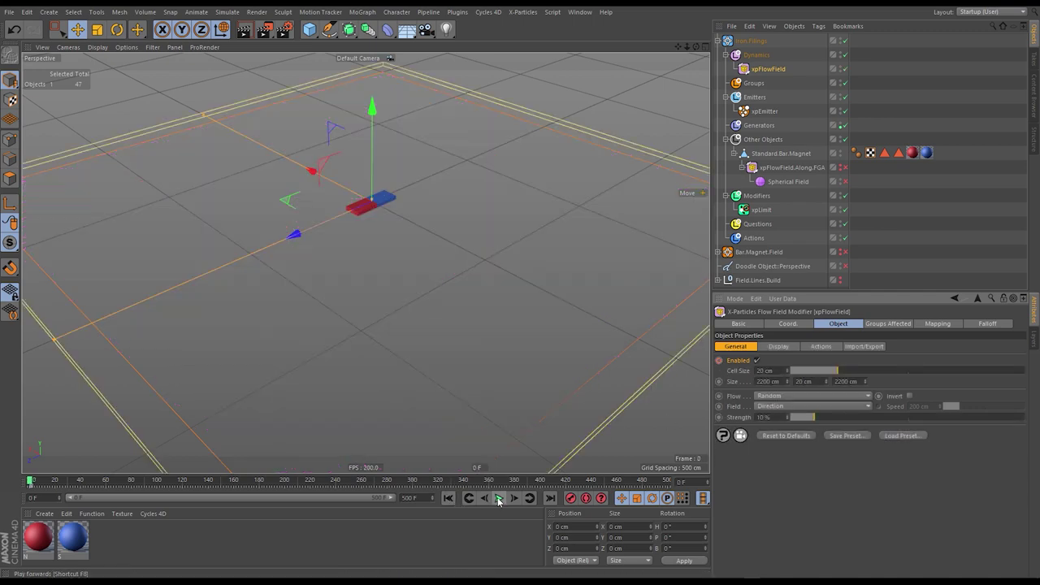
click(499, 498)
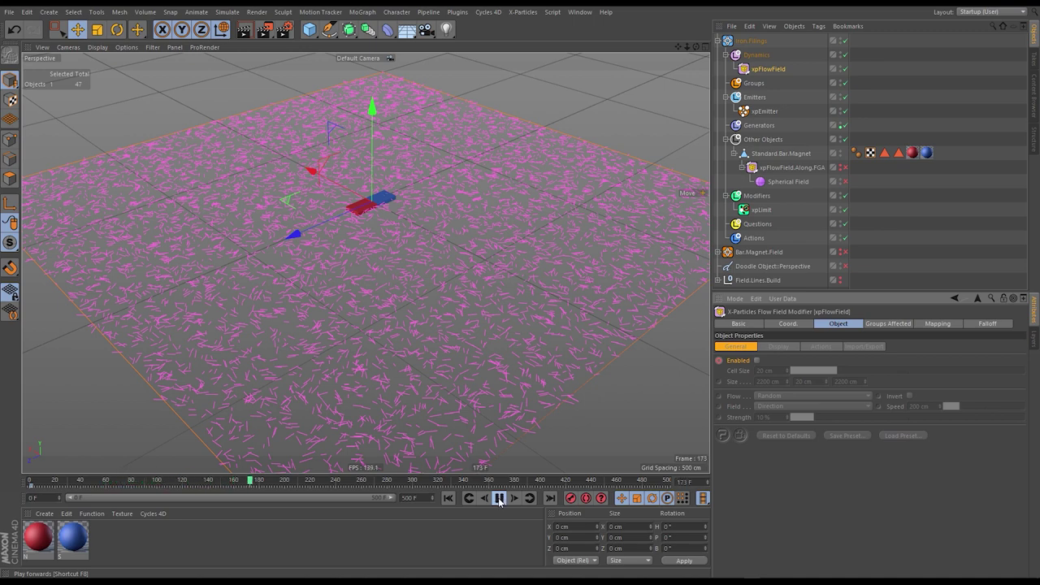
click(499, 498)
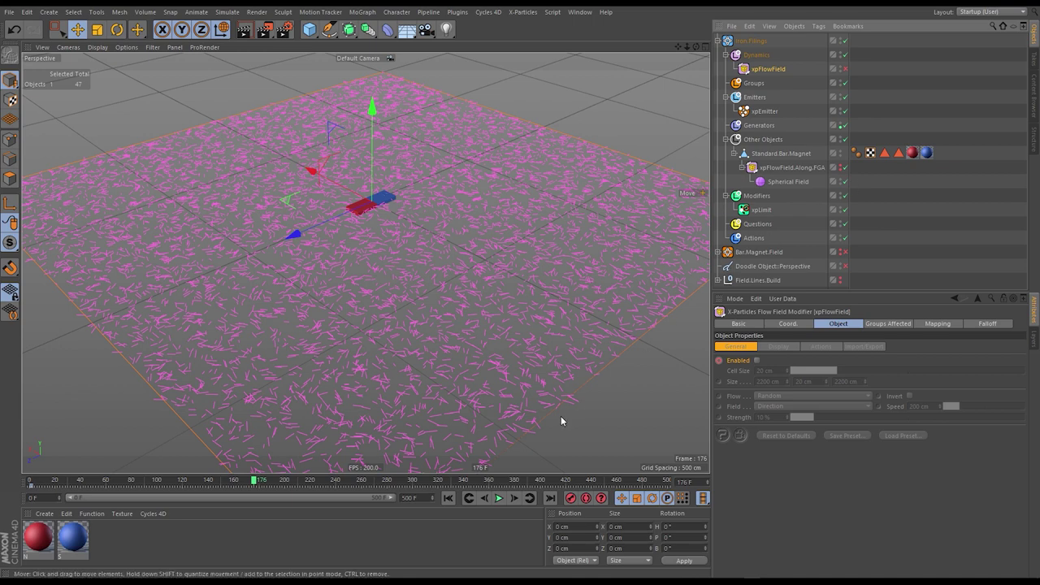
click(499, 498)
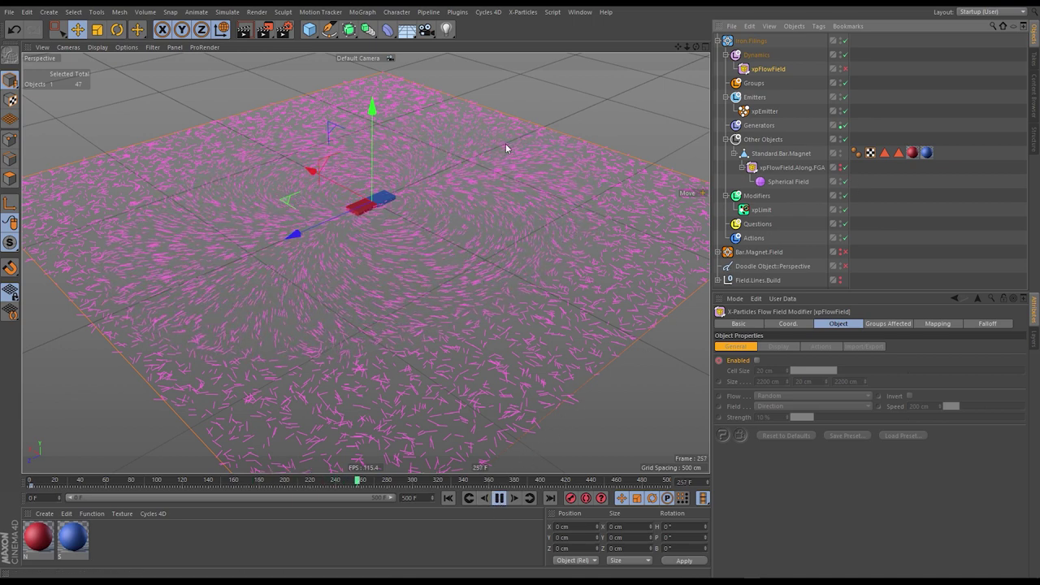
click(499, 498)
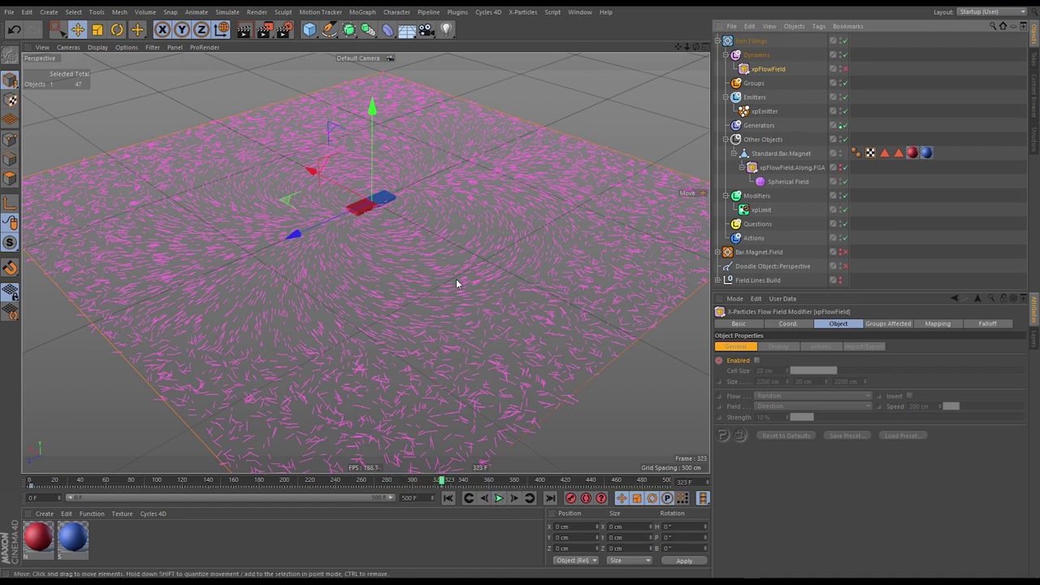
- Set the emitter's colour Direction Axis to Bank and play to preview the colours
click(765, 111)
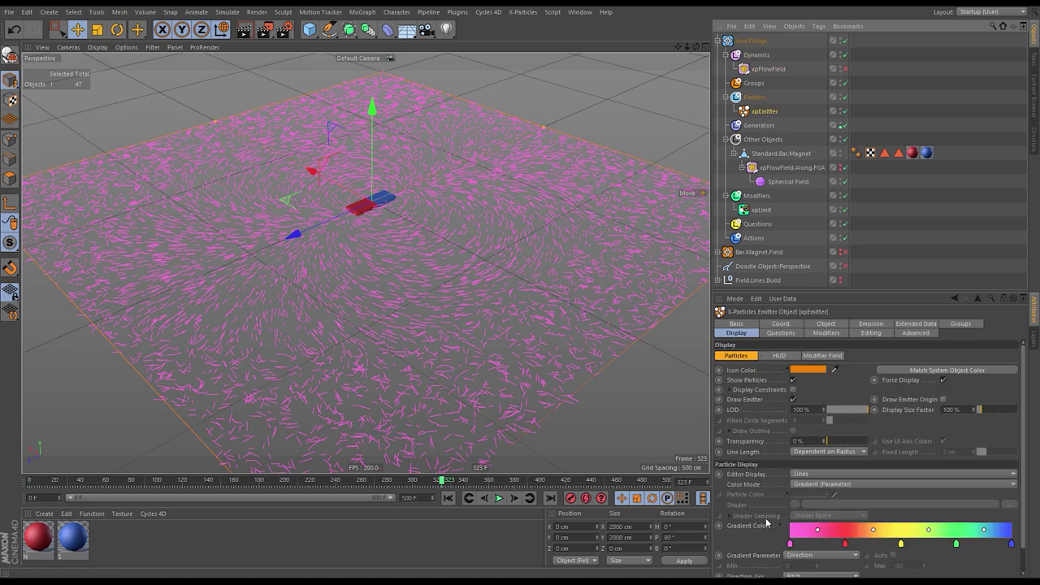
scroll(764, 535, down, 1)
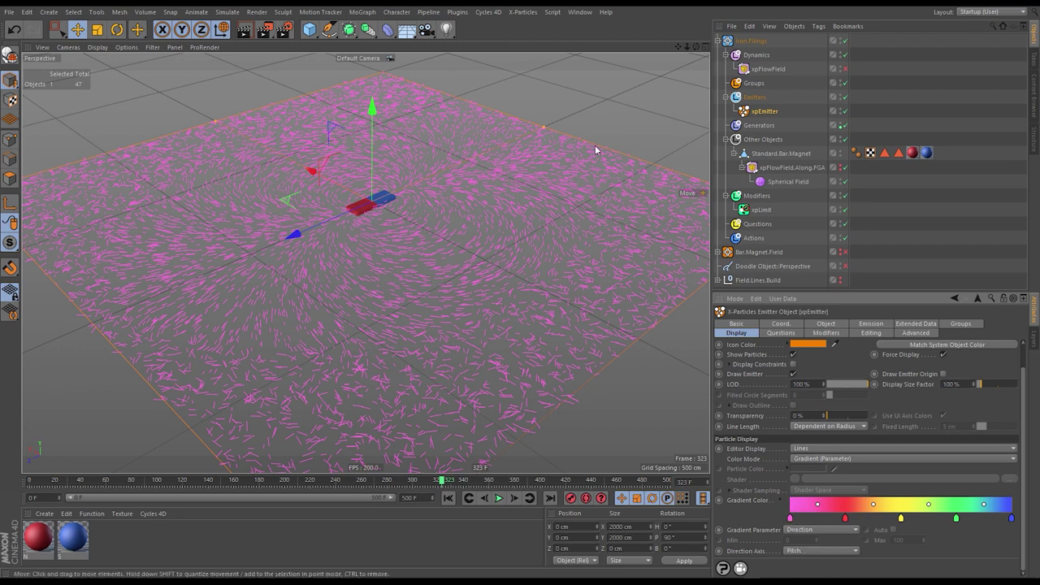
click(807, 551)
click(809, 532)
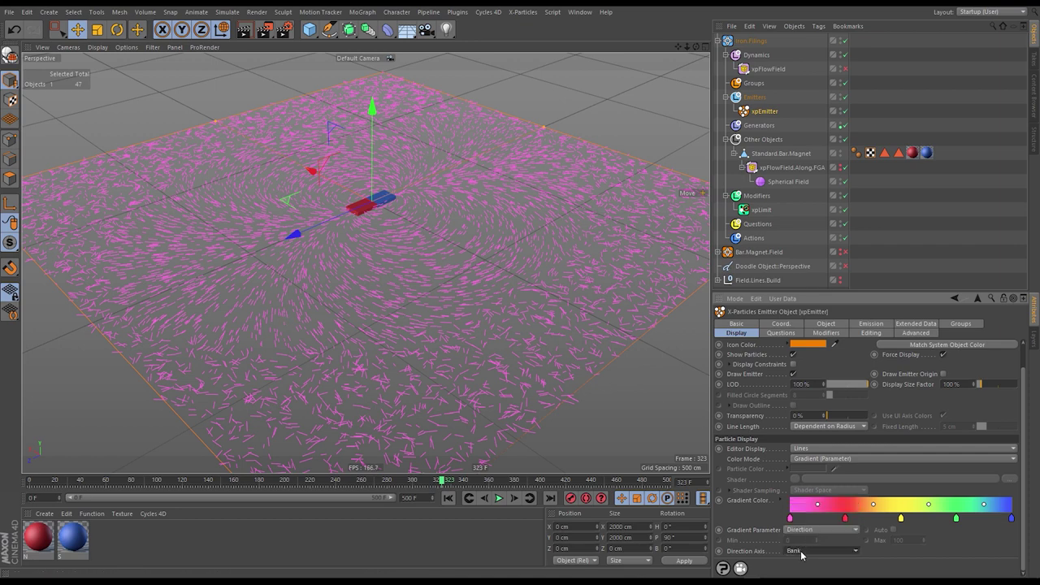
click(498, 498)
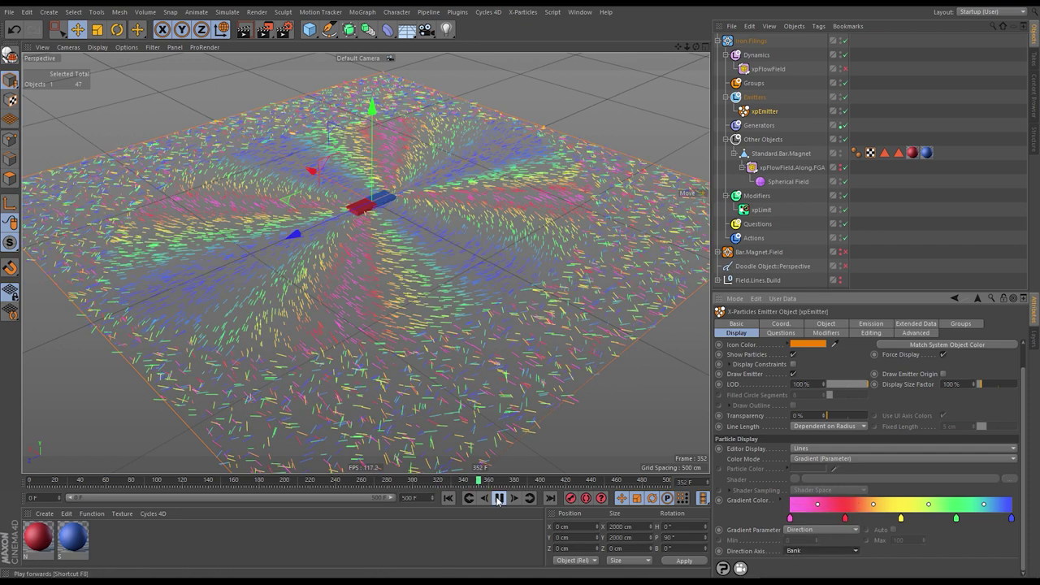
- Switch the Direction Axis to Heading and replay the simulation from the start
click(817, 550)
click(816, 509)
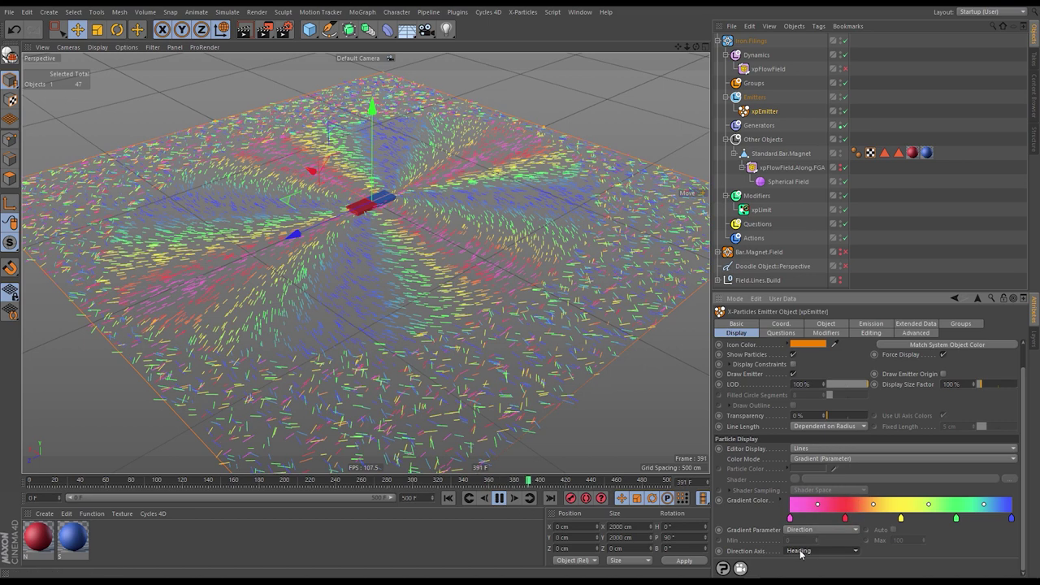
click(498, 498)
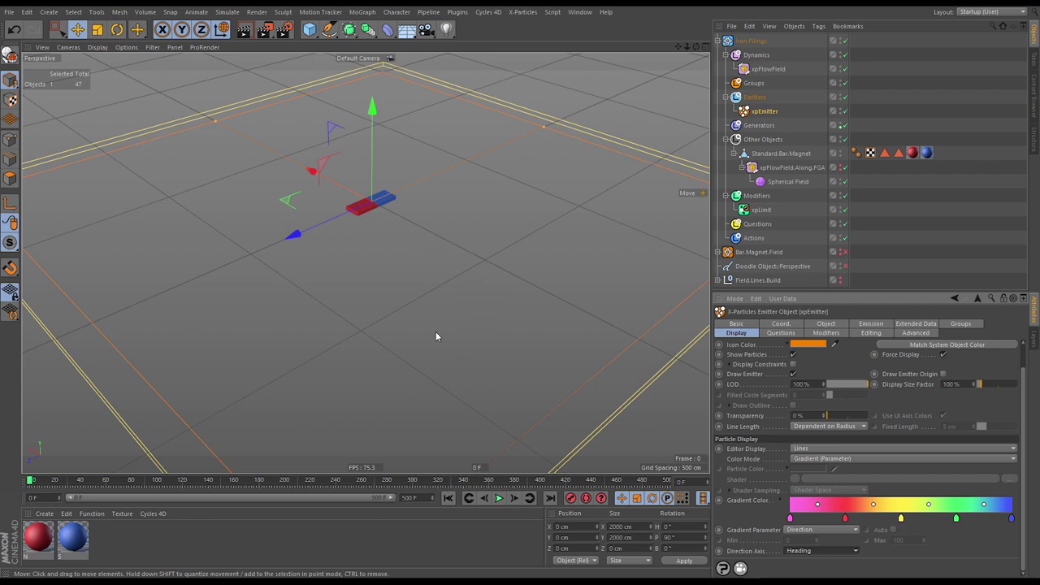
click(499, 498)
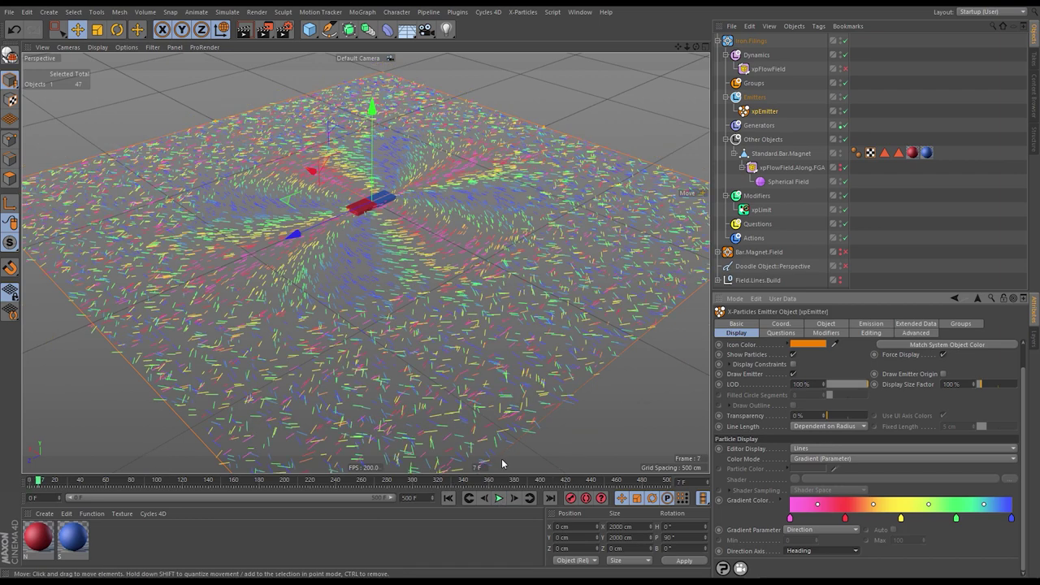
click(766, 112)
- Test a Shot Count of 100000 up to frame 94, then reselect the value for 20000
click(871, 324)
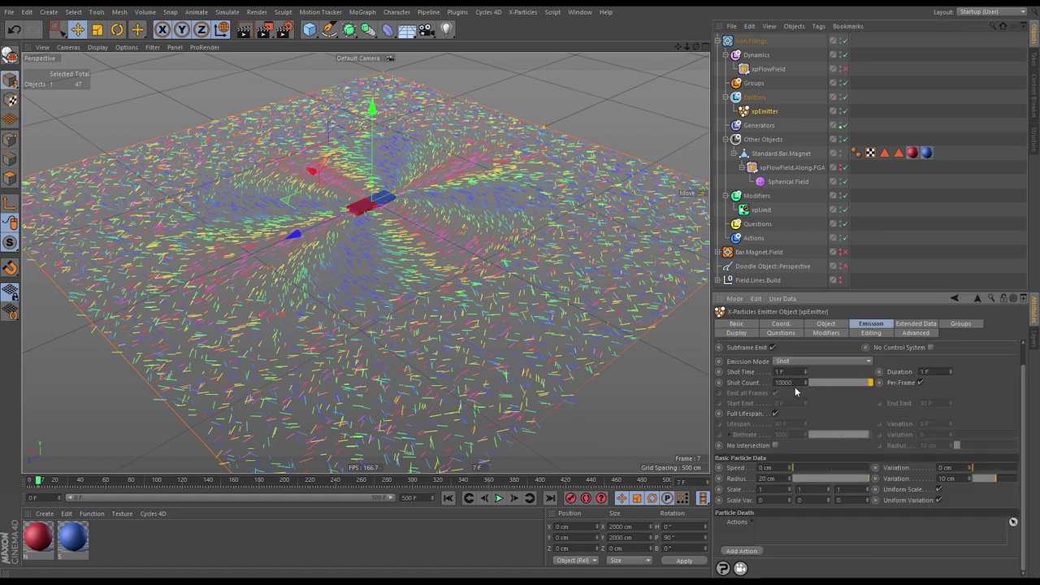
text(0)
key(Return)
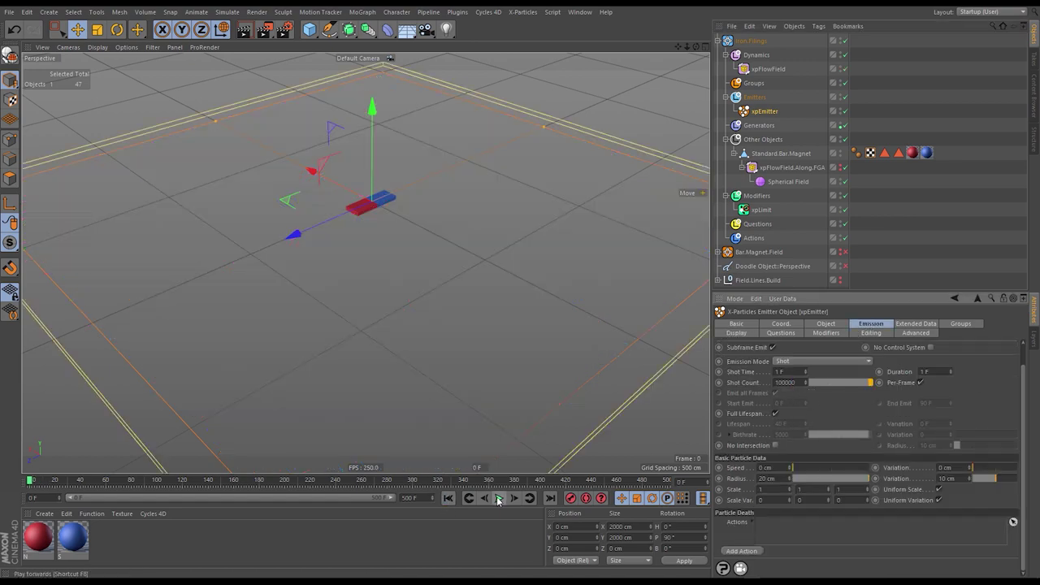
click(499, 498)
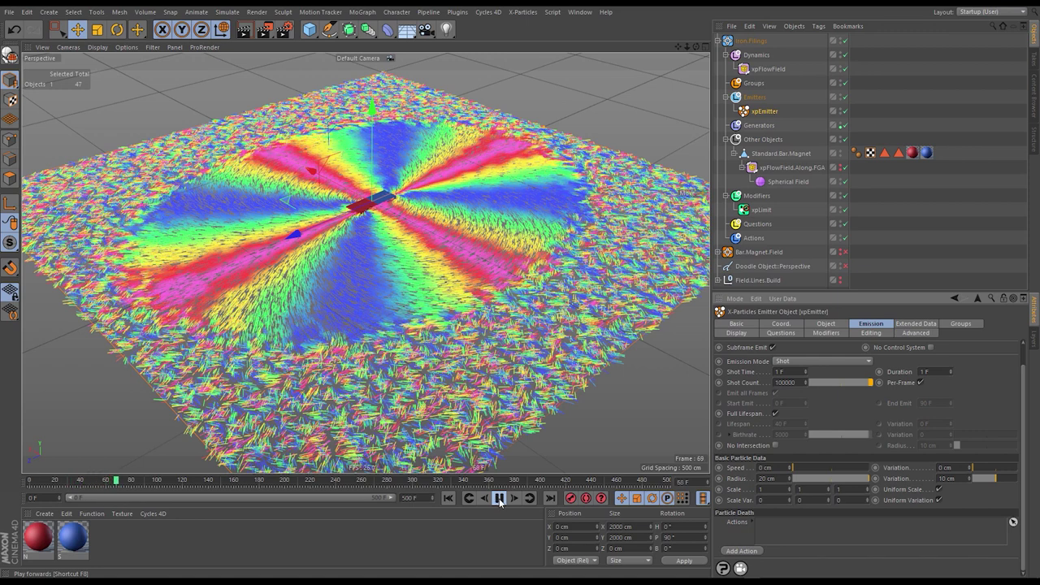
click(499, 498)
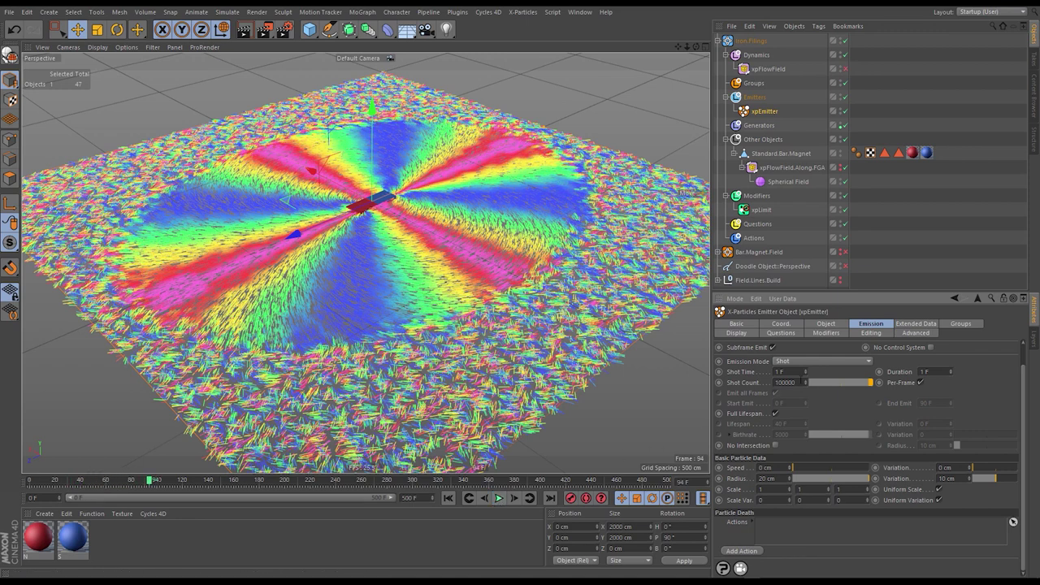
double_click(785, 381)
- Set the xpFlowField Cell Size to 60 cm and replay the simulation from the start
click(772, 69)
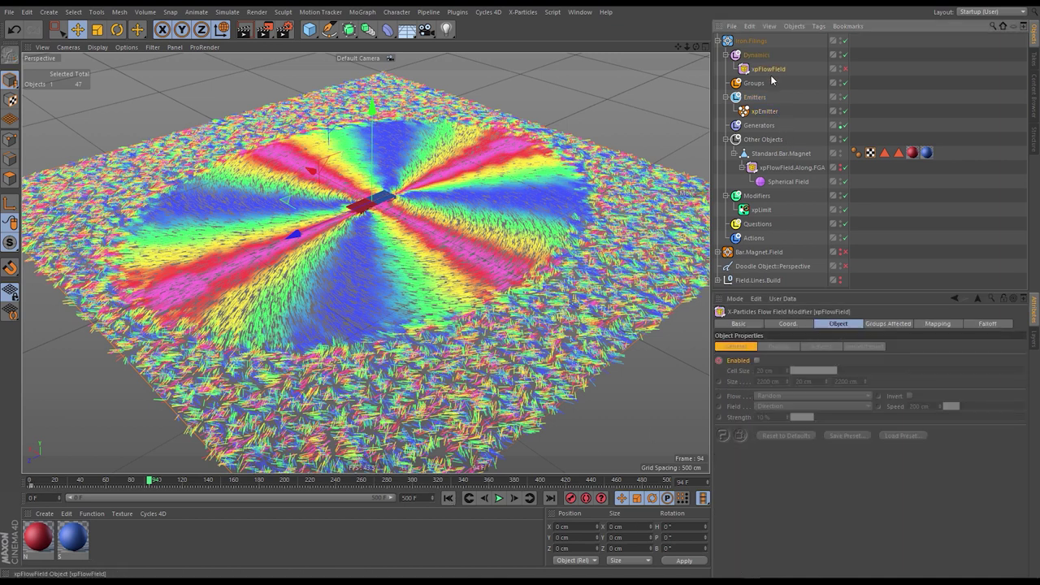
click(448, 499)
click(512, 498)
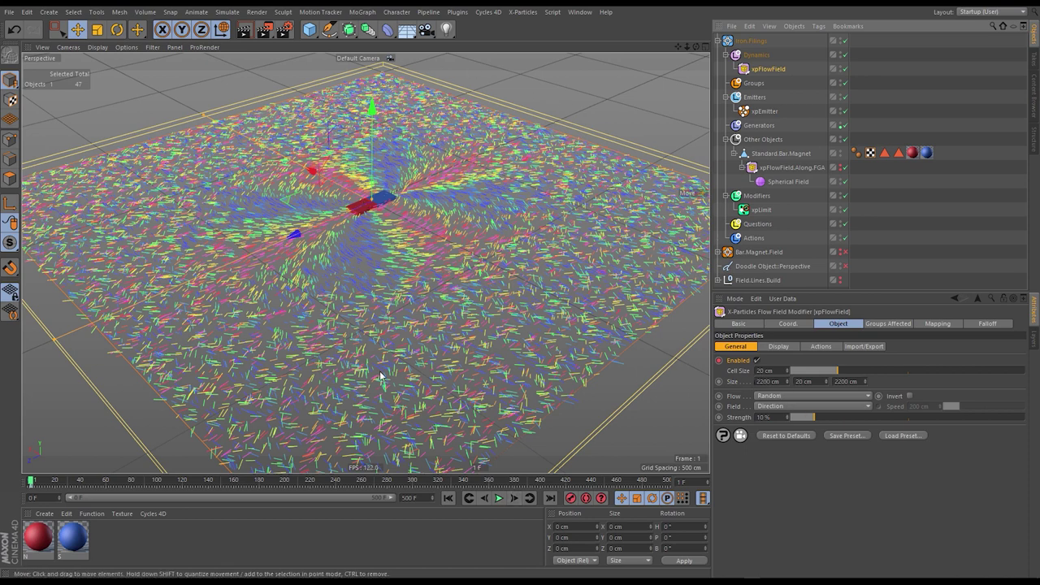
click(765, 370)
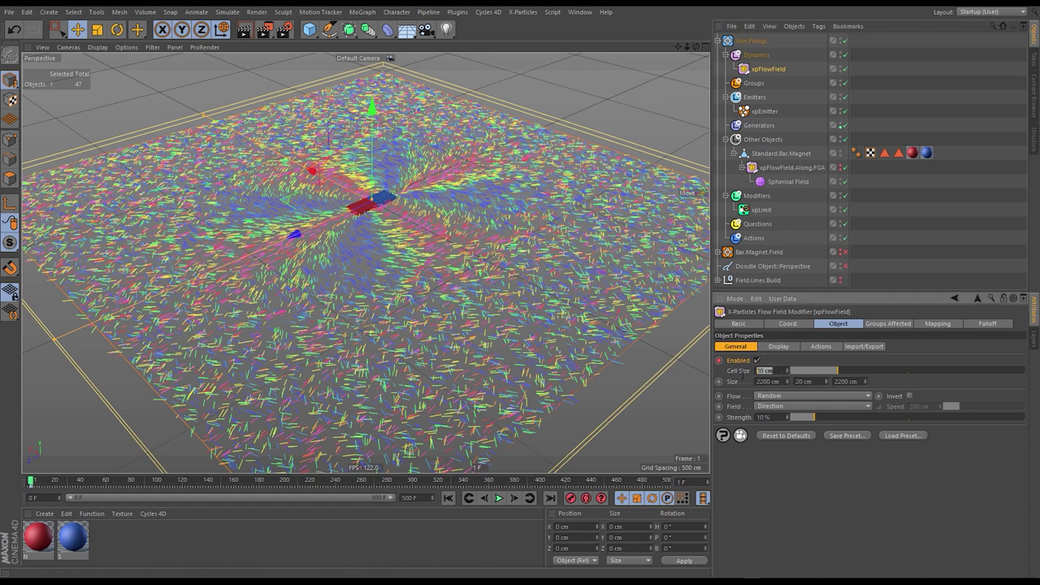
text(60)
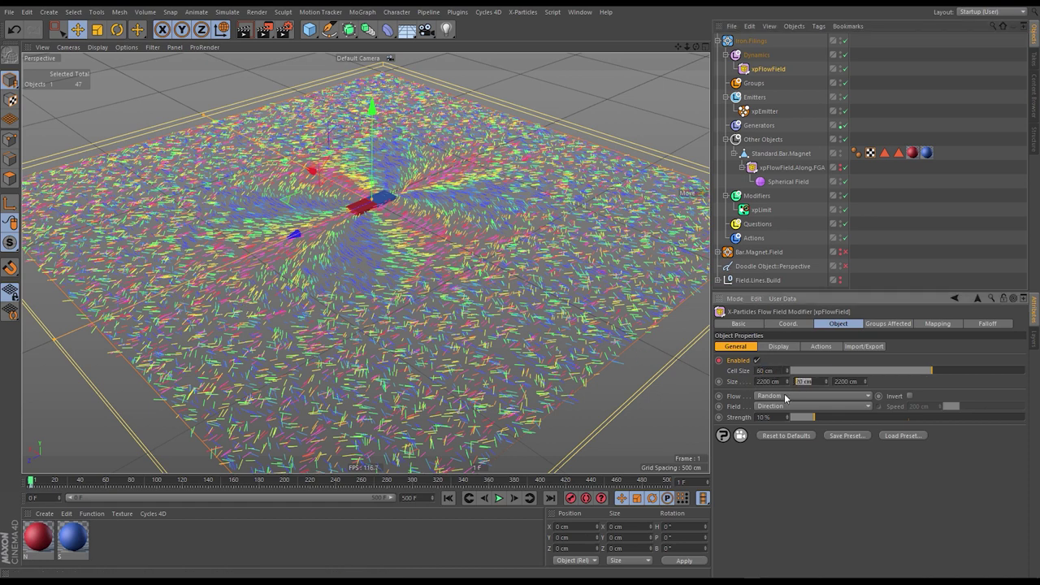
key(Return)
click(448, 498)
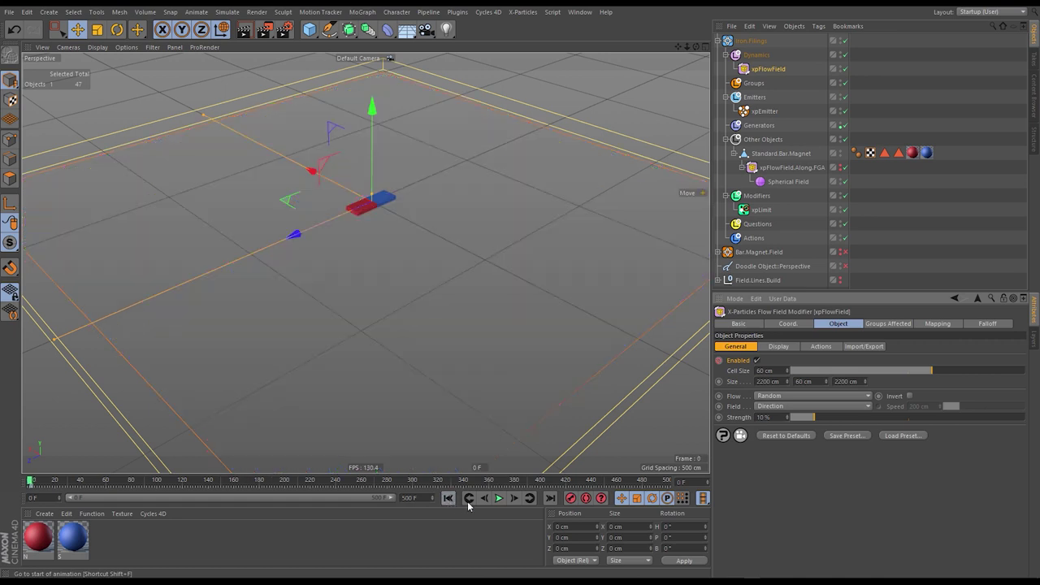
click(499, 498)
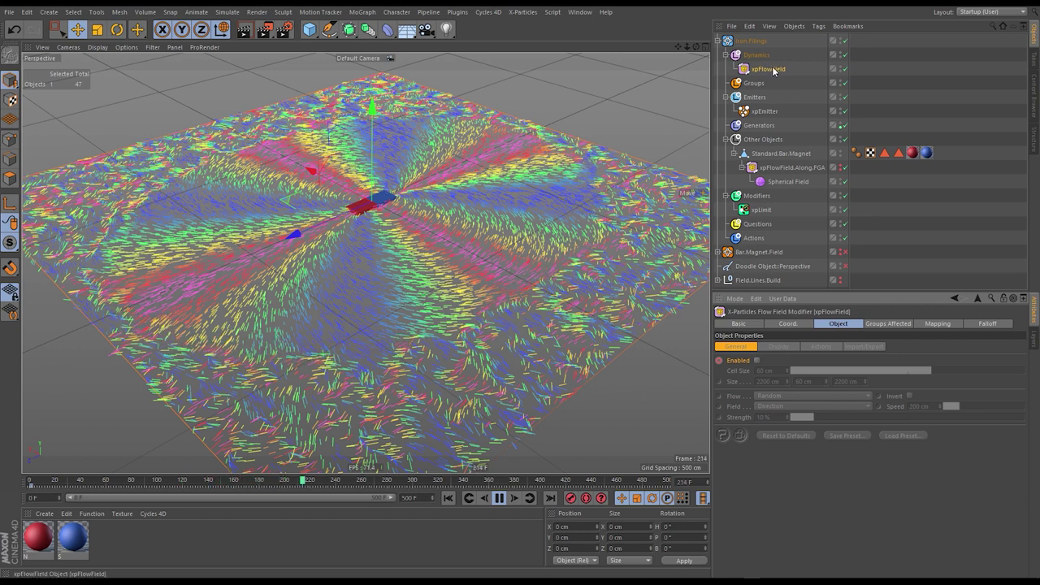
- Duplicate the xpFlowField modifier and step the playback to show the particles
drag(772, 69, 778, 78)
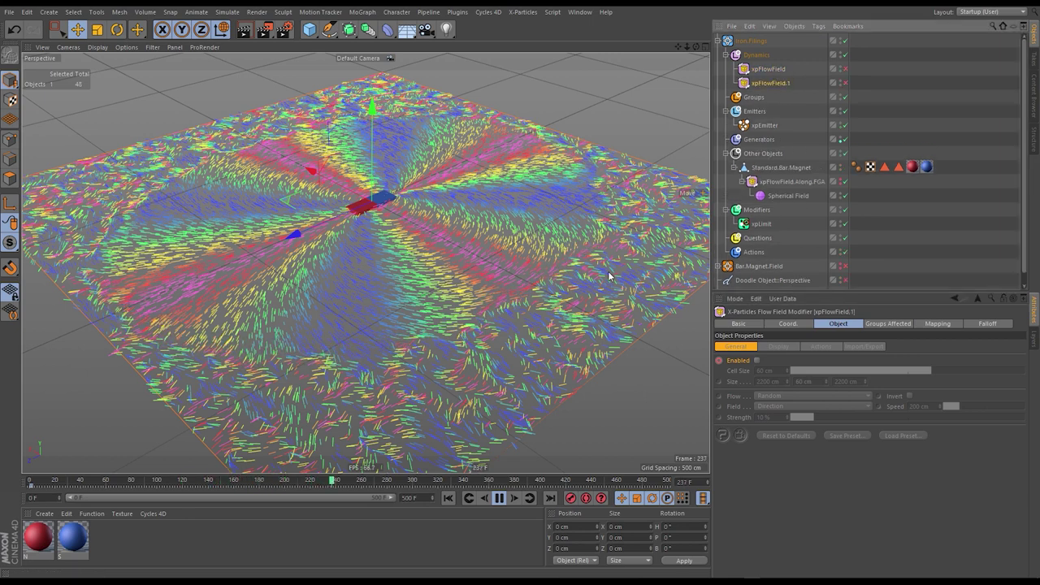
click(499, 498)
click(448, 499)
click(499, 498)
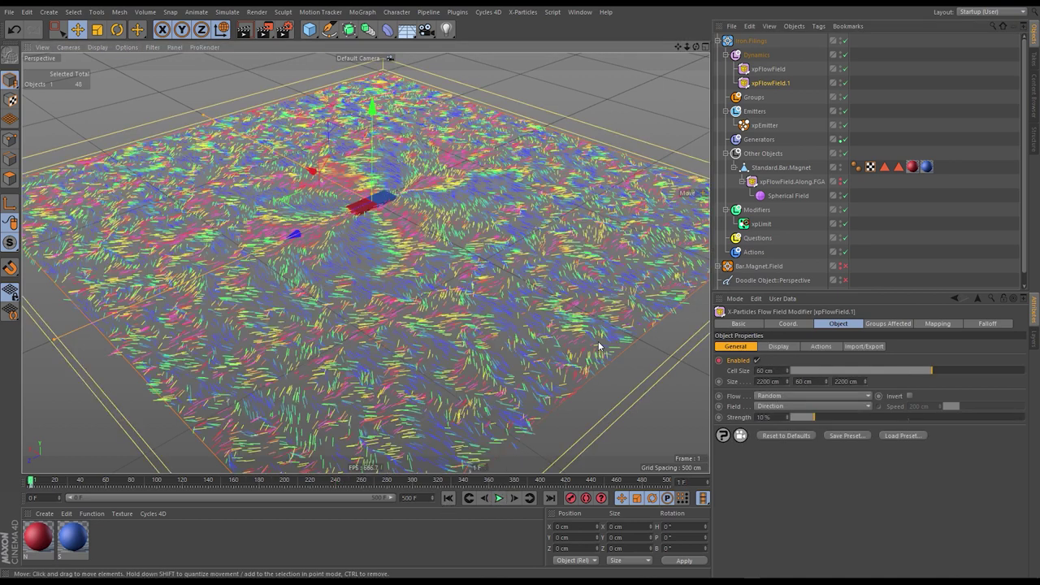
- Set xpFlowField.1's Size Y to 120 cm and replay the simulation from the start
click(771, 371)
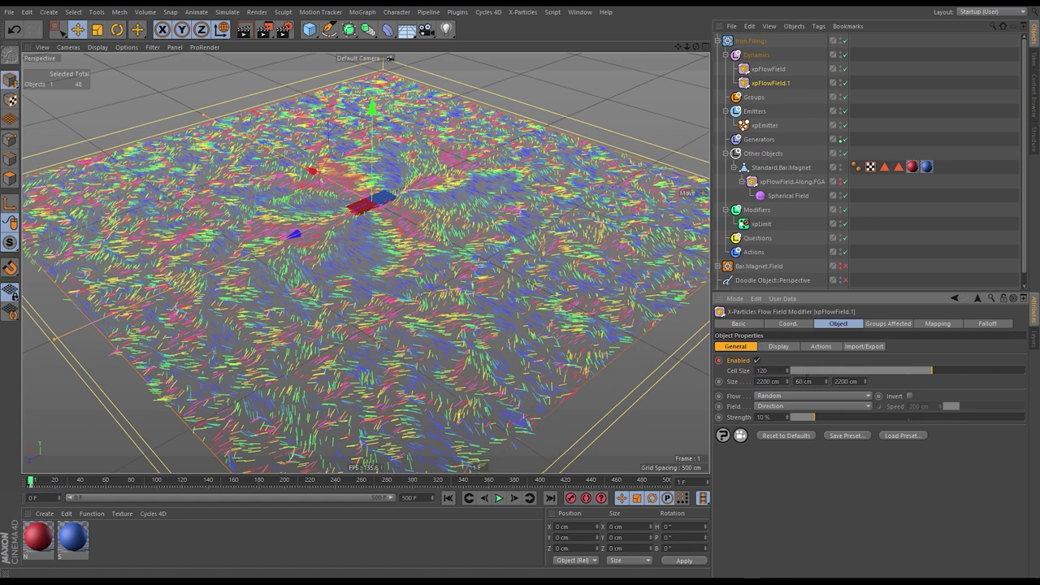
double_click(805, 381)
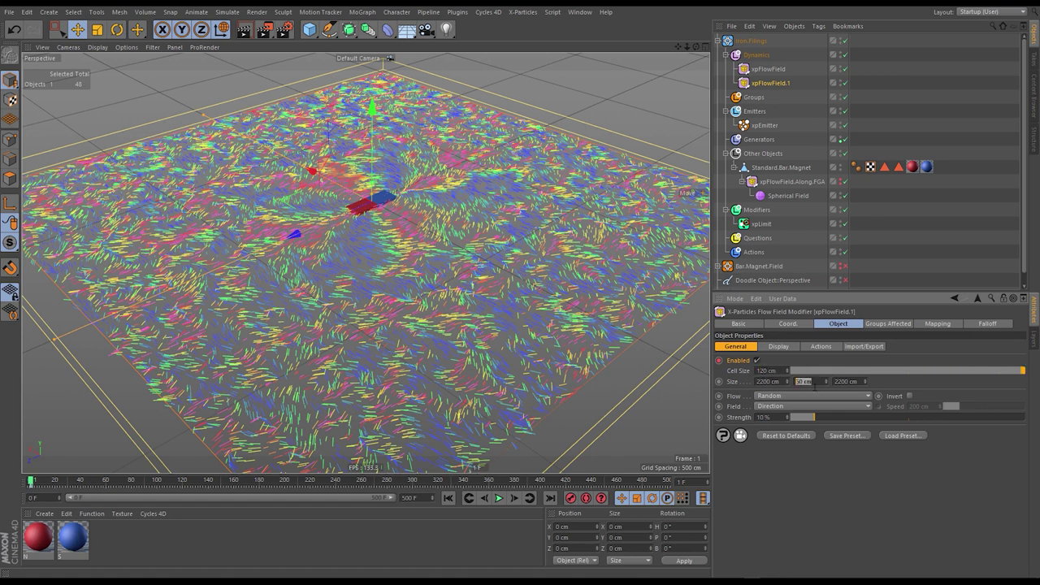
text(120)
key(Return)
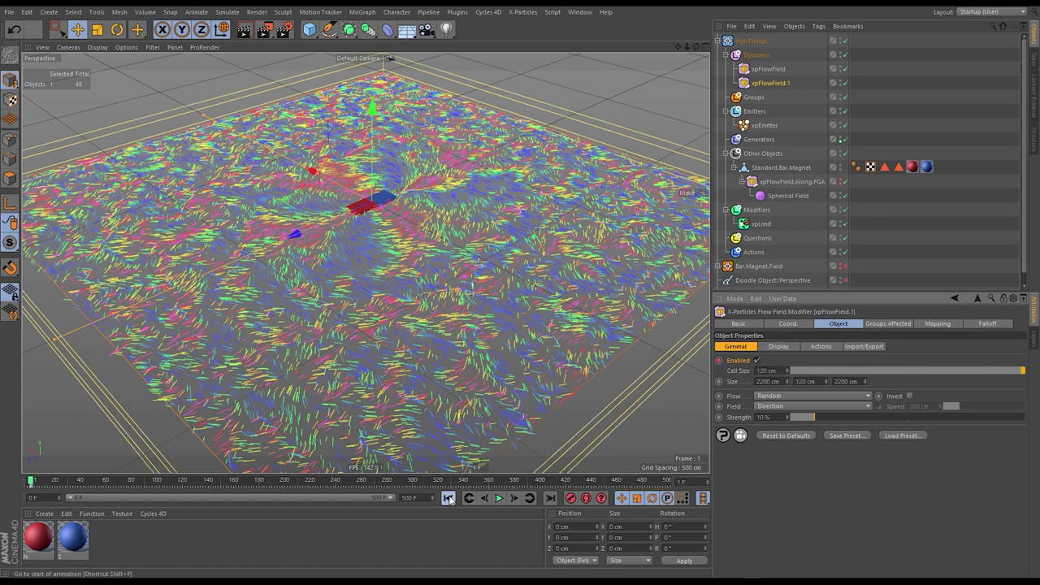
click(449, 499)
click(499, 498)
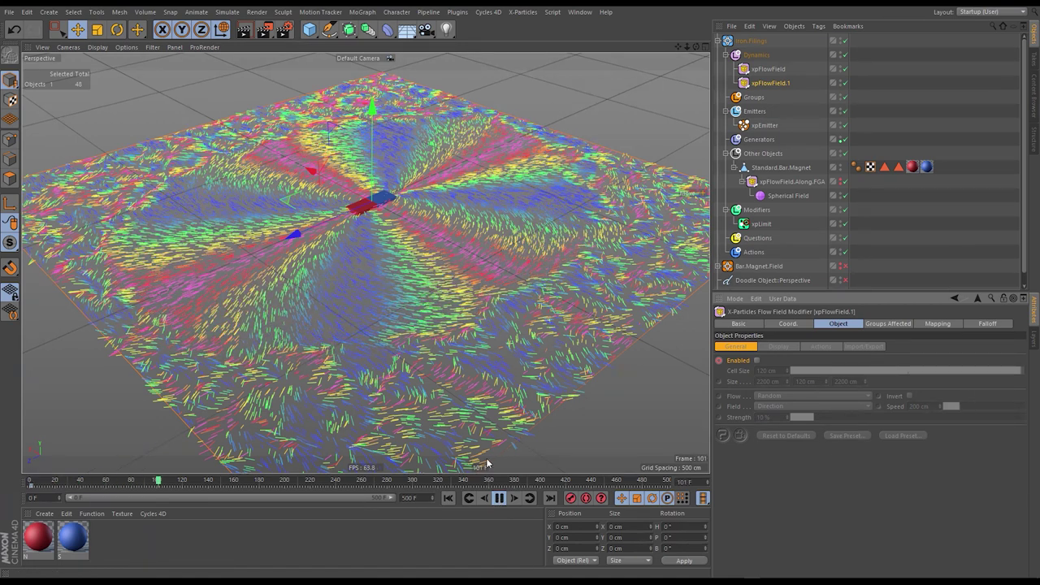
- Pause playback, disable xpFlowField.1, and rename the first flow field xpFlowField.Initial.Direction.01
click(499, 498)
click(845, 83)
double_click(772, 69)
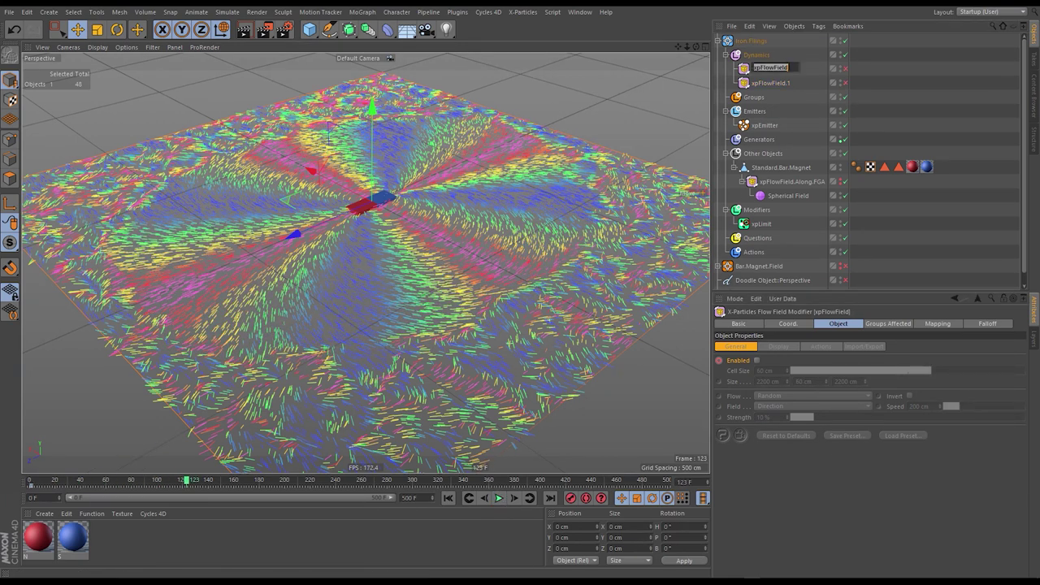
key(Return)
text(.Initial)
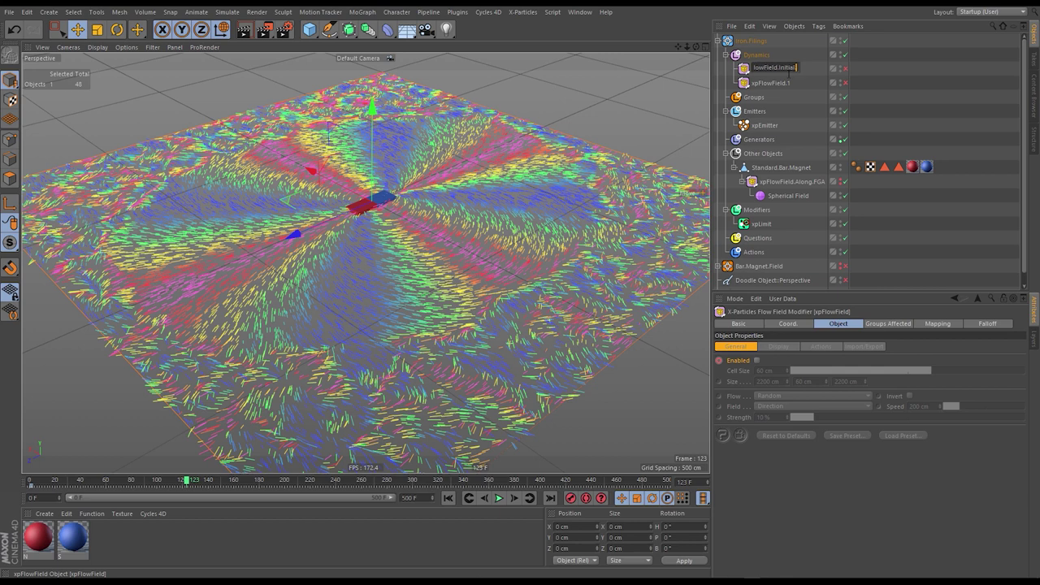
text(.Direction.01)
click(778, 84)
- Rename xpFlowField.1 to xpFlowField.Initial.Direction.02 and deselect everything
double_click(778, 84)
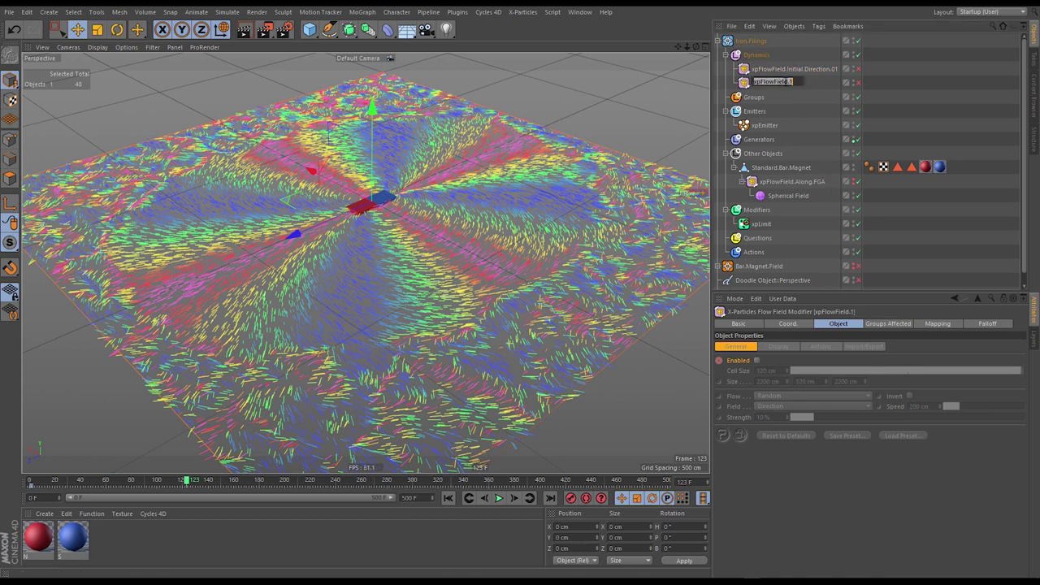
text(xpFlowField.Initial.Direction)
text(.02)
key(Return)
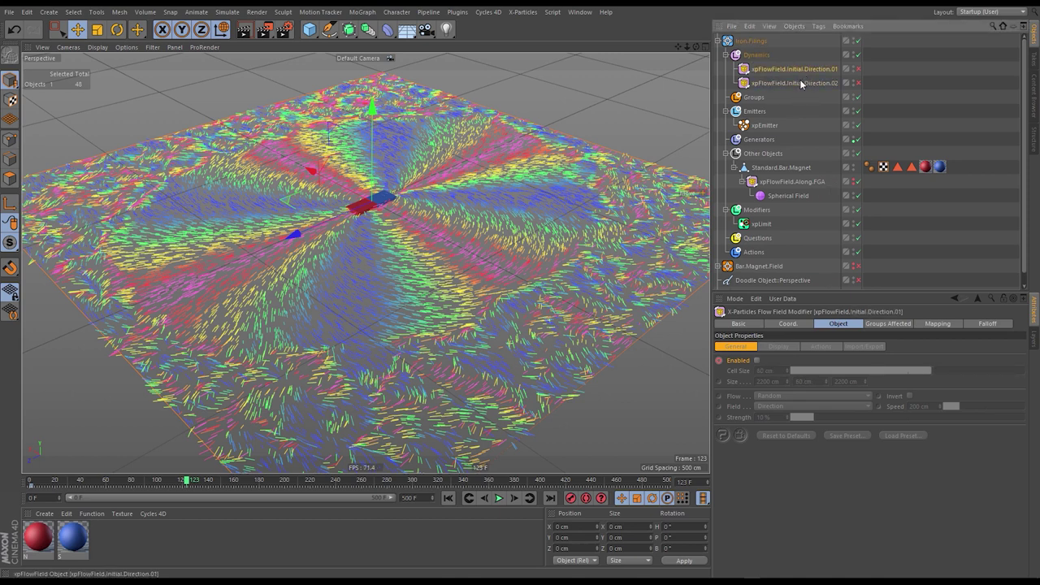
click(872, 84)
click(447, 498)
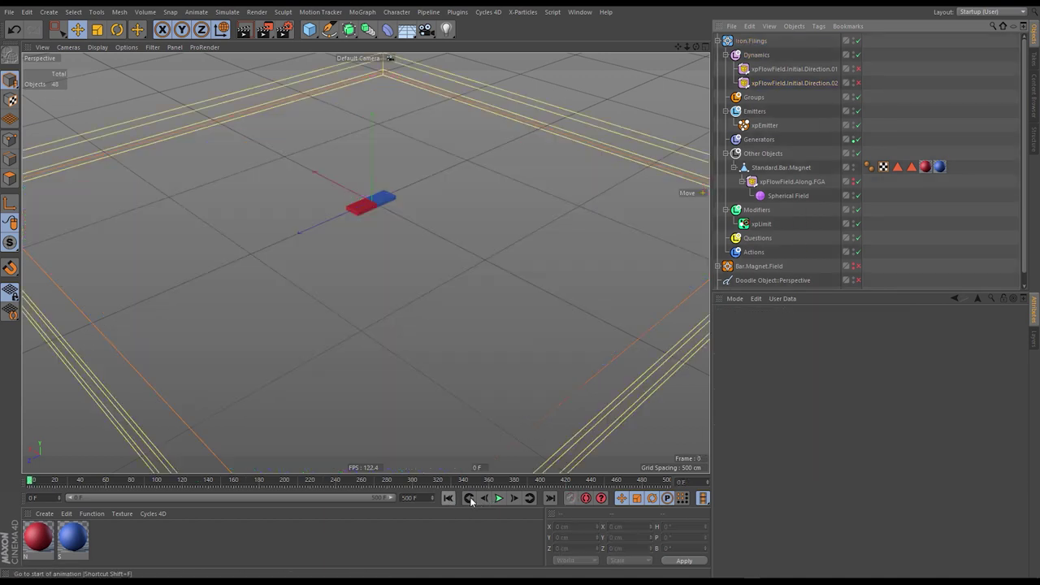
click(499, 498)
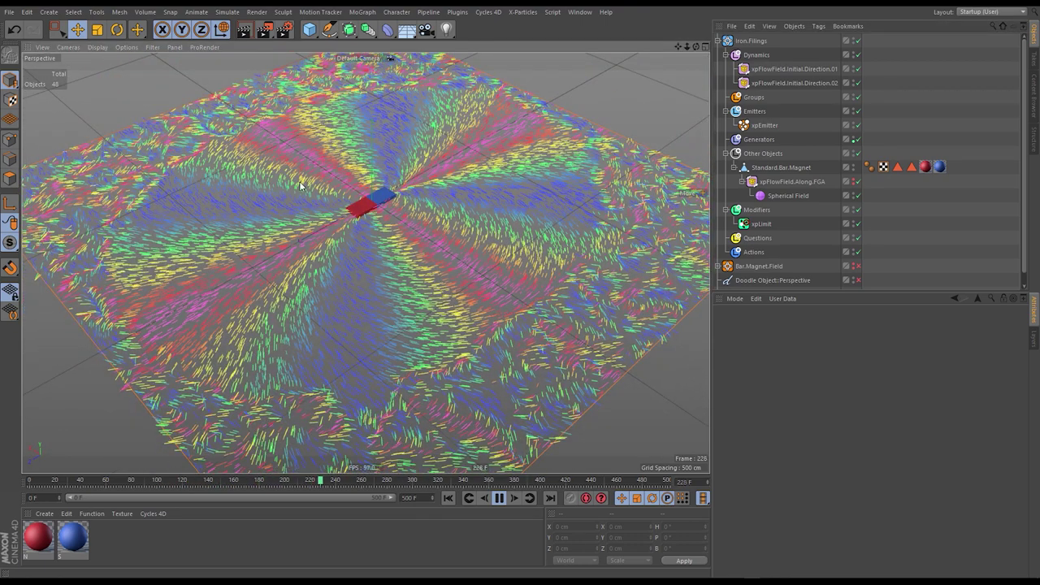
click(498, 498)
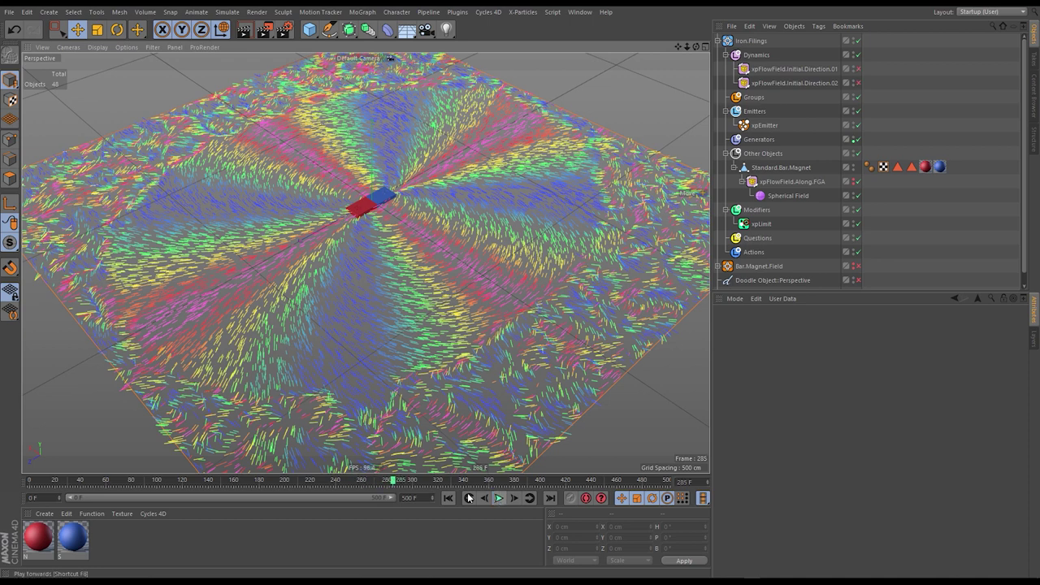
click(448, 497)
scroll(393, 211, down, 3)
scroll(357, 223, up, 5)
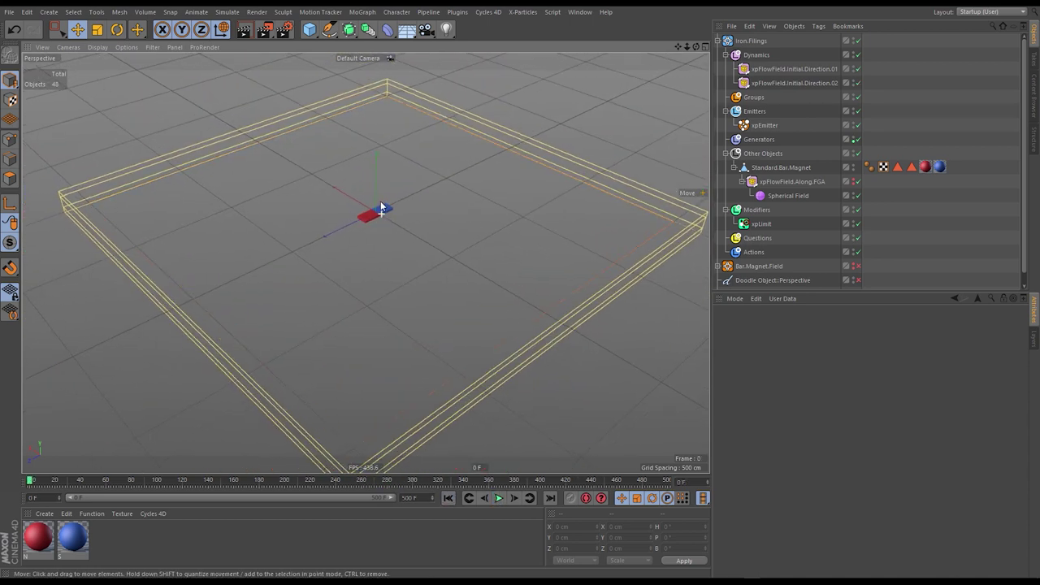
scroll(365, 215, down, 1)
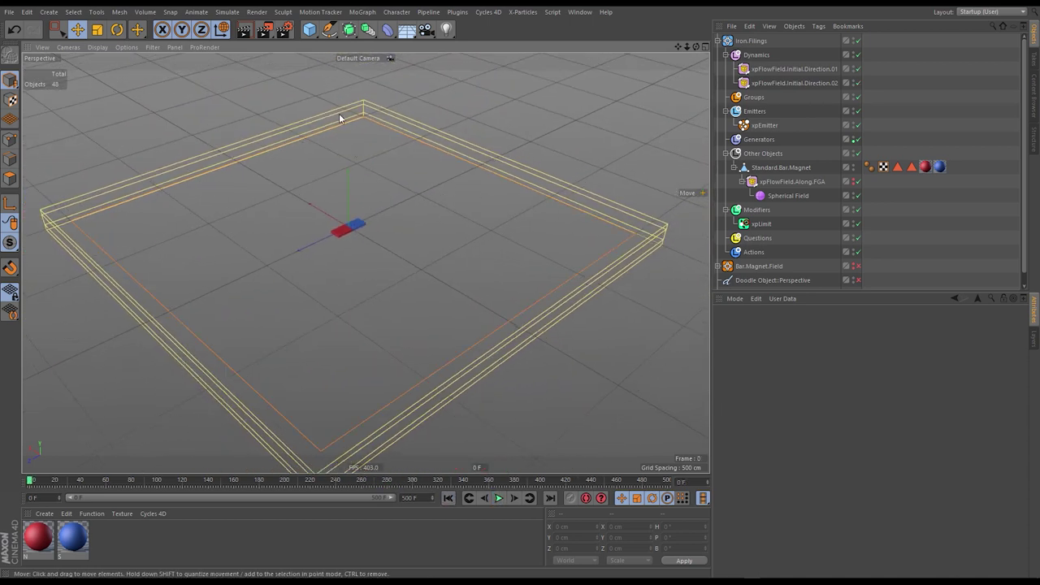
- Add a Floor object and give it a Collider Body tag
click(312, 30)
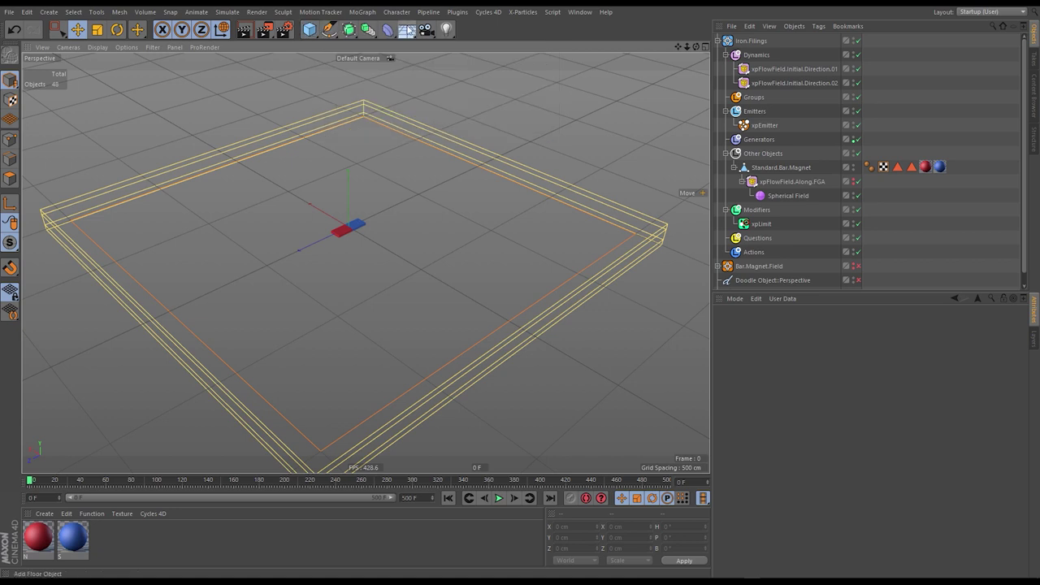
click(406, 31)
right_click(741, 40)
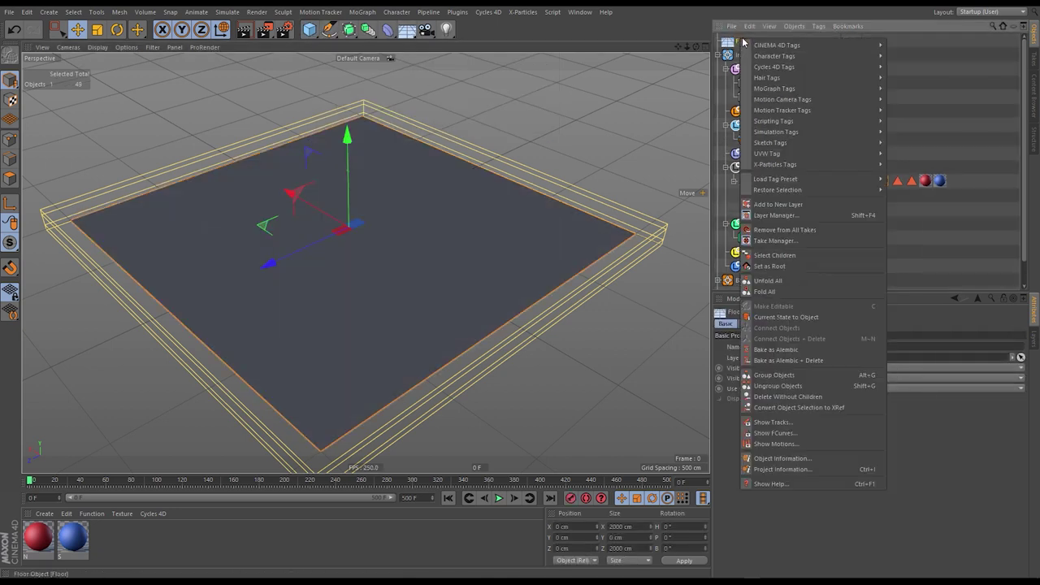
mouse_move(826, 130)
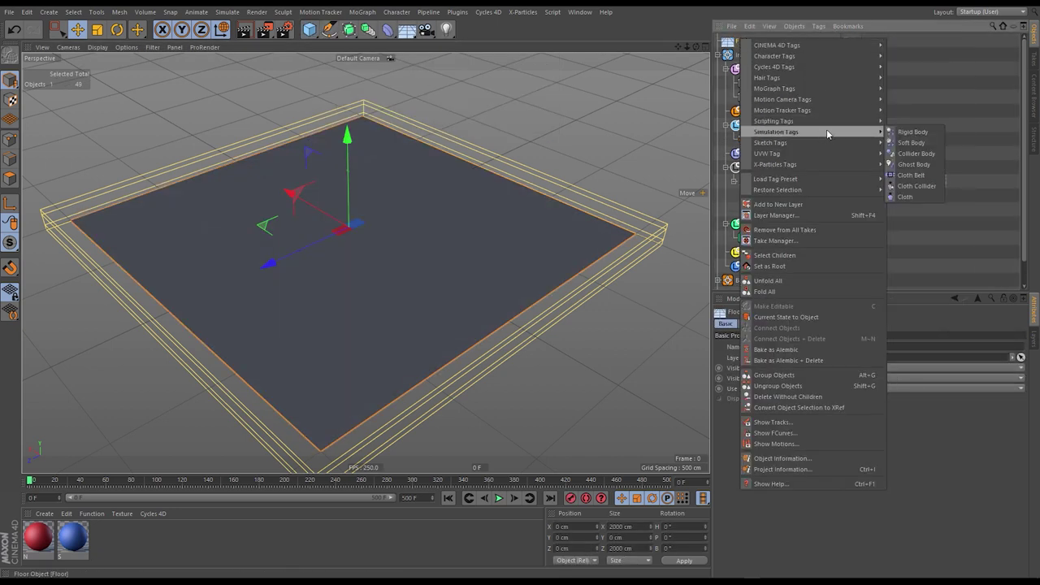
click(915, 153)
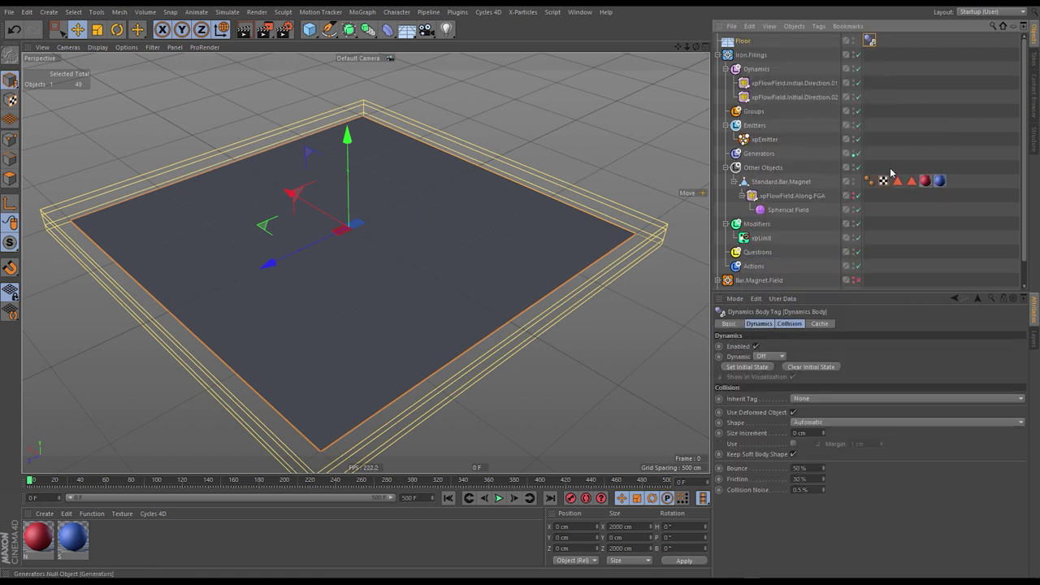
- Move xpFlowField.Along.FGA out from under Standard.Bar.Magnet
click(882, 65)
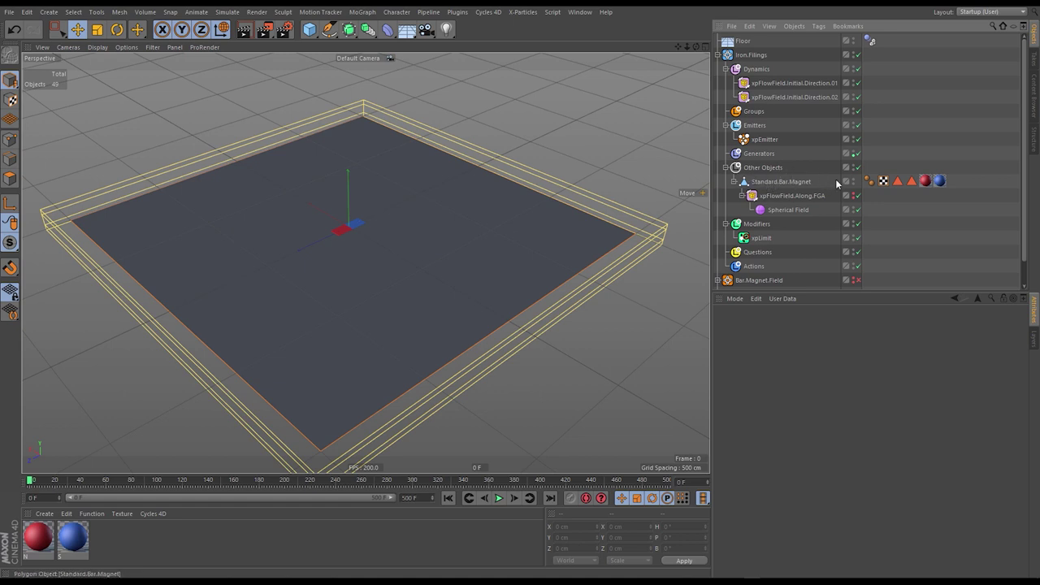
click(782, 182)
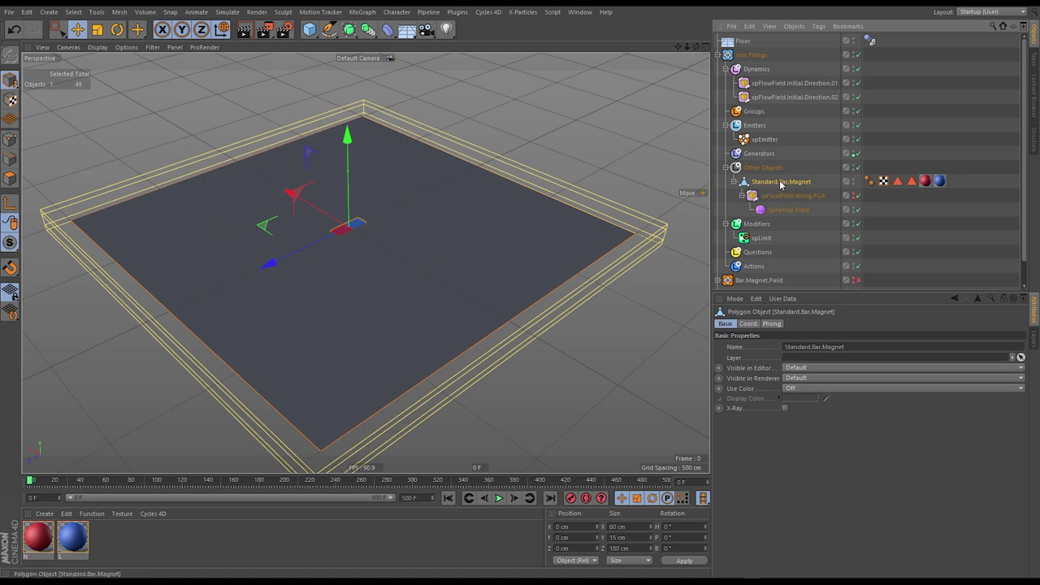
drag(778, 196, 780, 184)
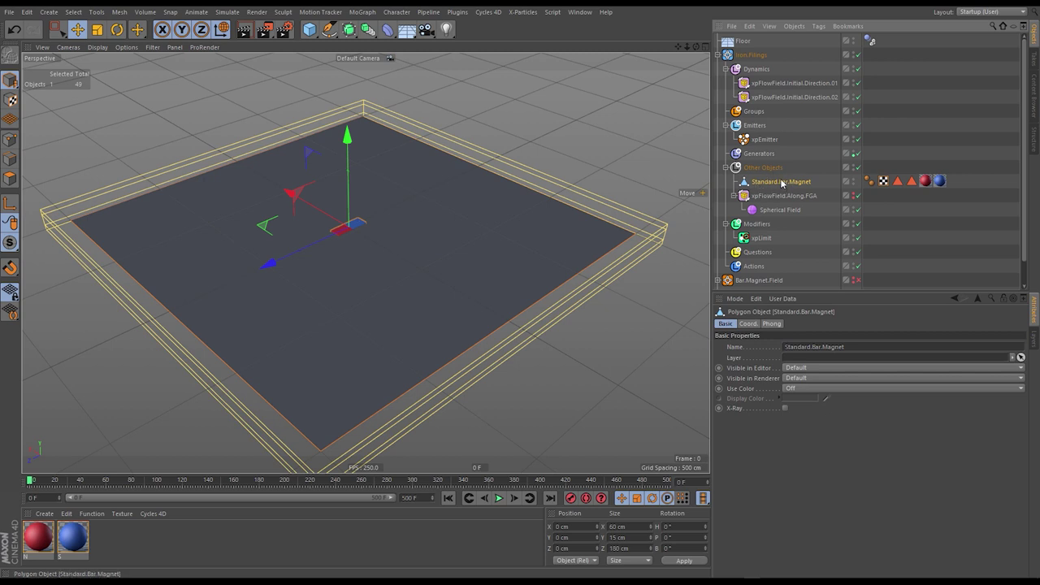
- Group Standard.Bar.Magnet under a new null named 'Magnet Geometry'
key(alt+g)
click(734, 181)
double_click(759, 180)
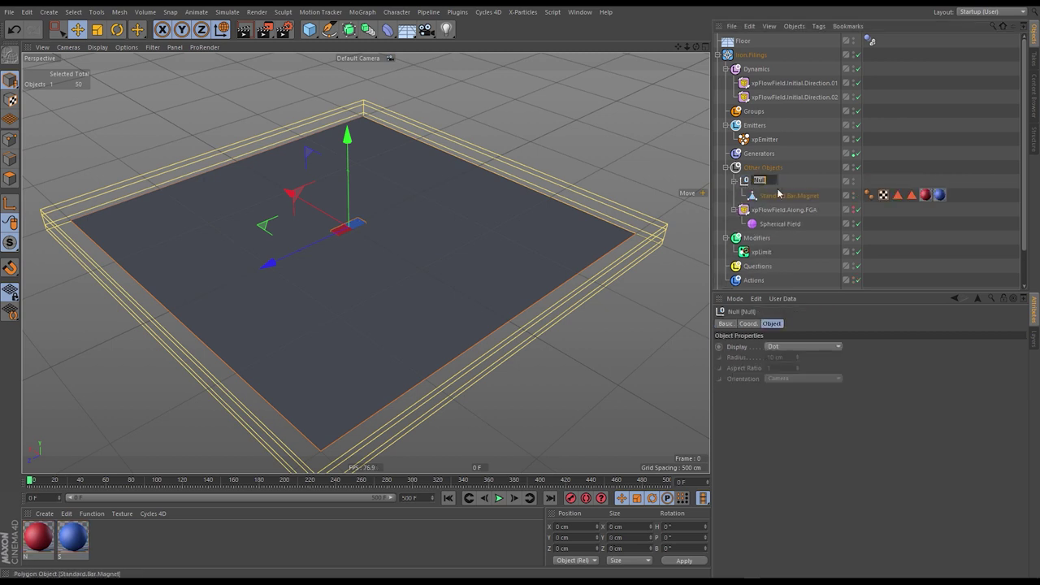
text(Magnet Geometry)
key(Return)
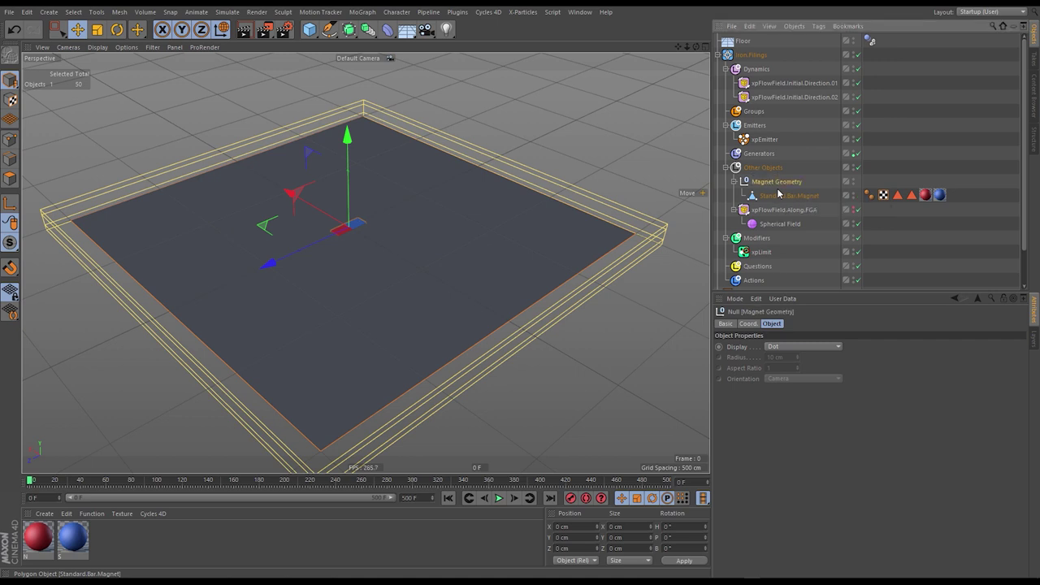
- Hide Magnet Geometry in the editor and add an Instance of Standard.Bar.Magnet
click(854, 181)
click(795, 199)
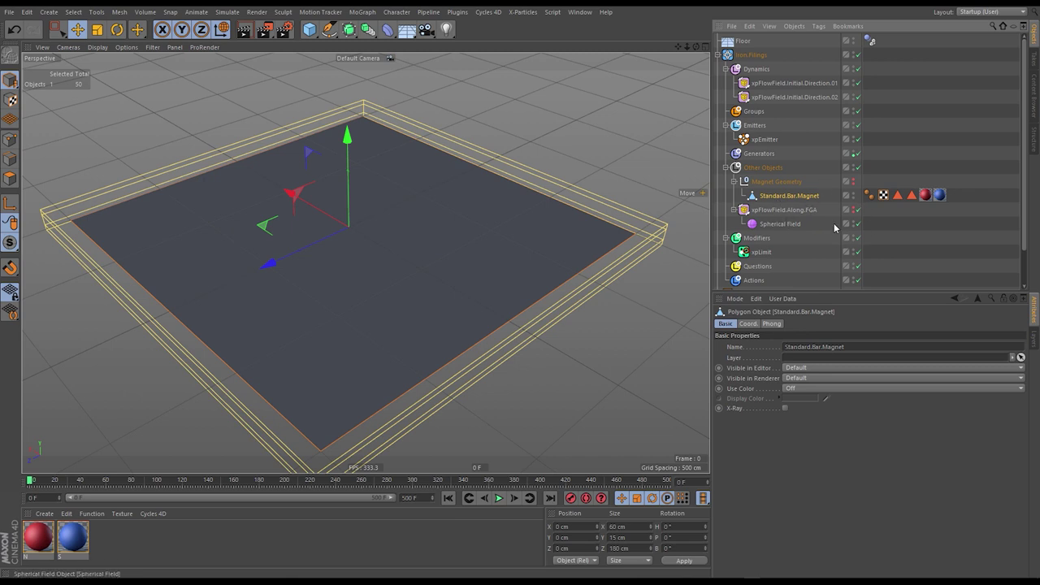
click(370, 30)
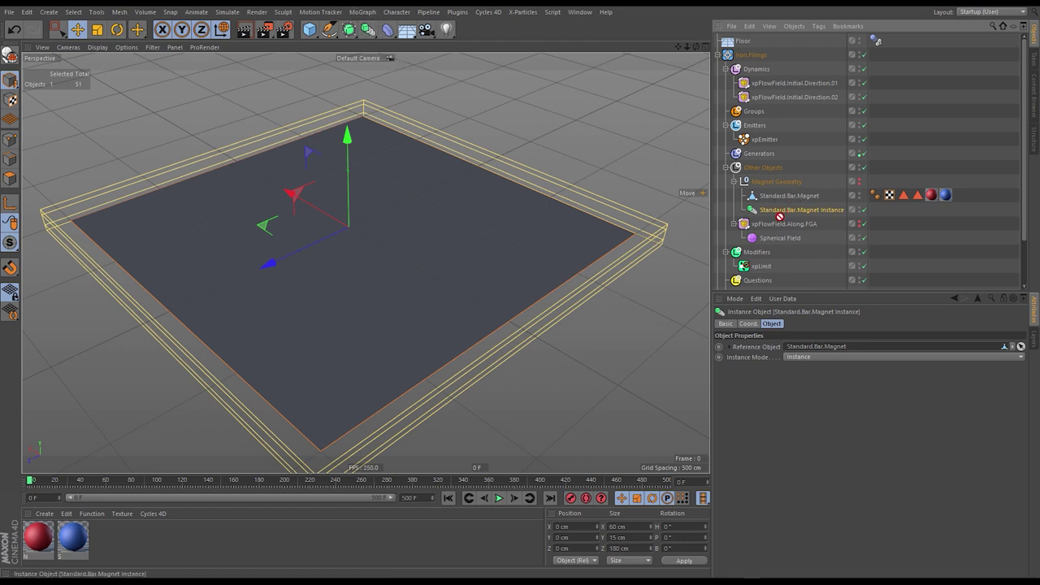
- Move the magnet instance out of Magnet Geometry and parent xpFlowField.Along.FGA under it
drag(780, 216, 744, 216)
click(733, 182)
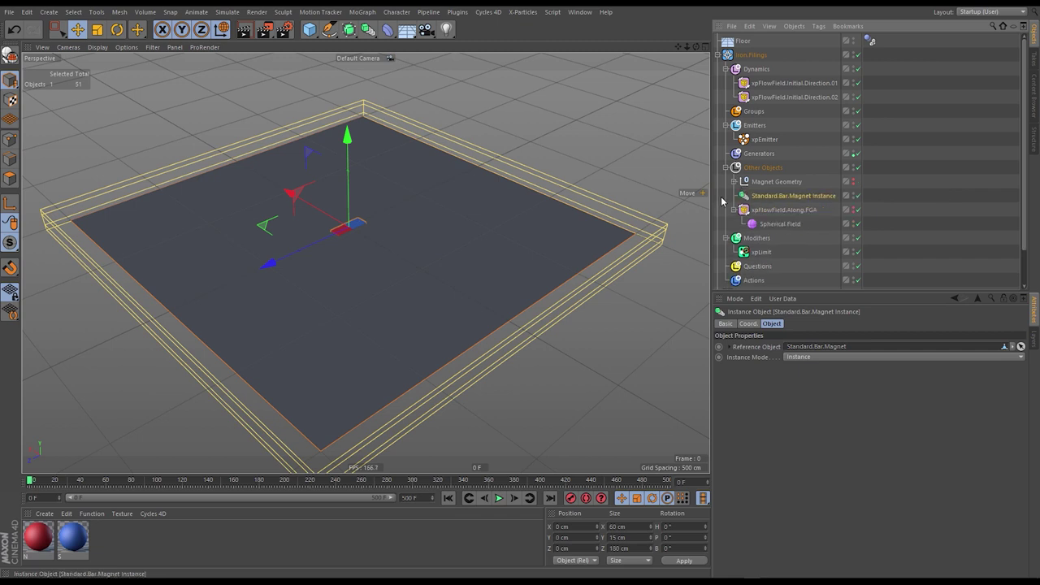
drag(398, 218, 474, 207)
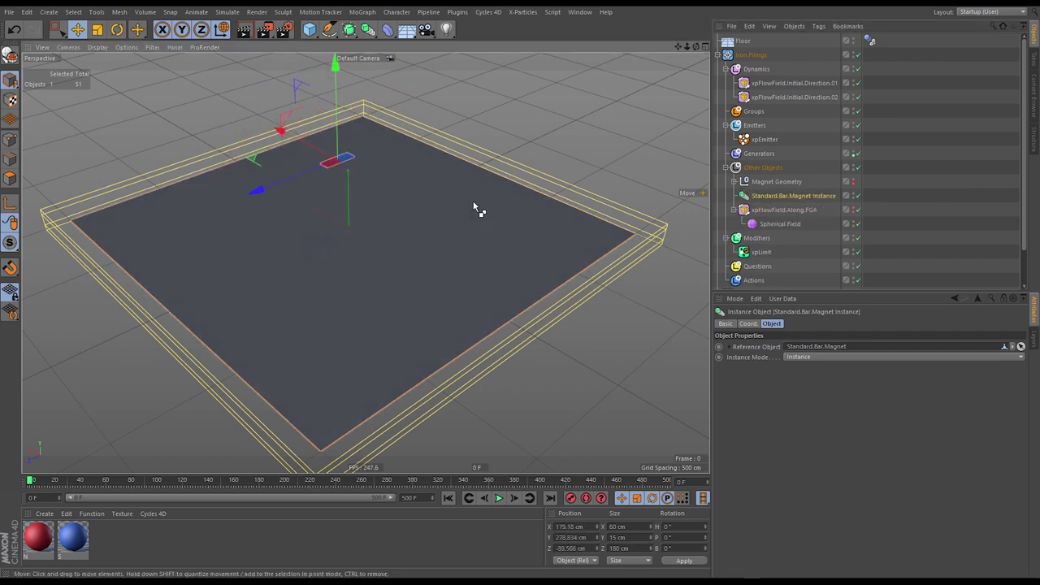
key(ctrl+z)
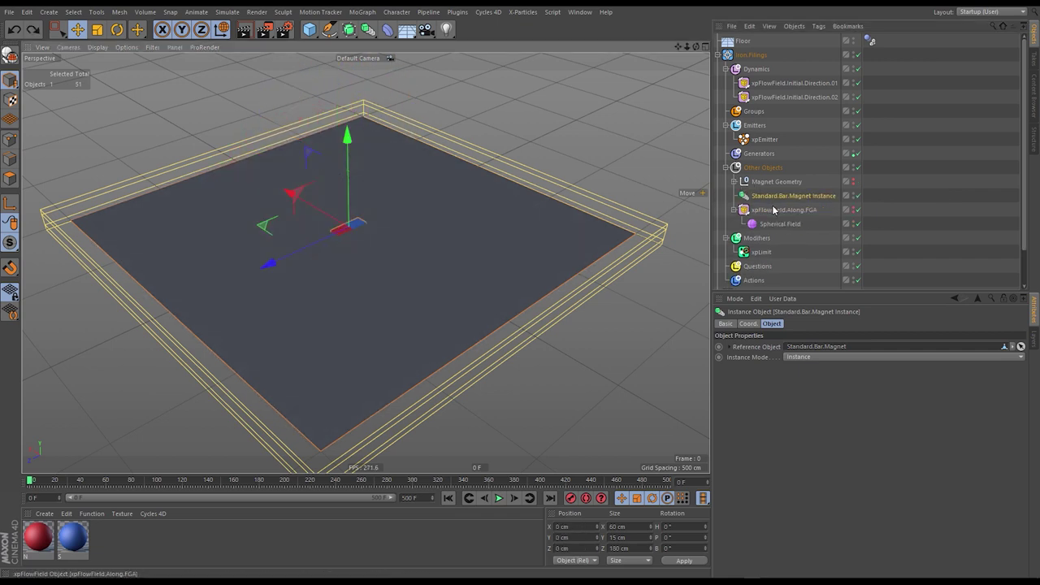
drag(773, 210, 780, 200)
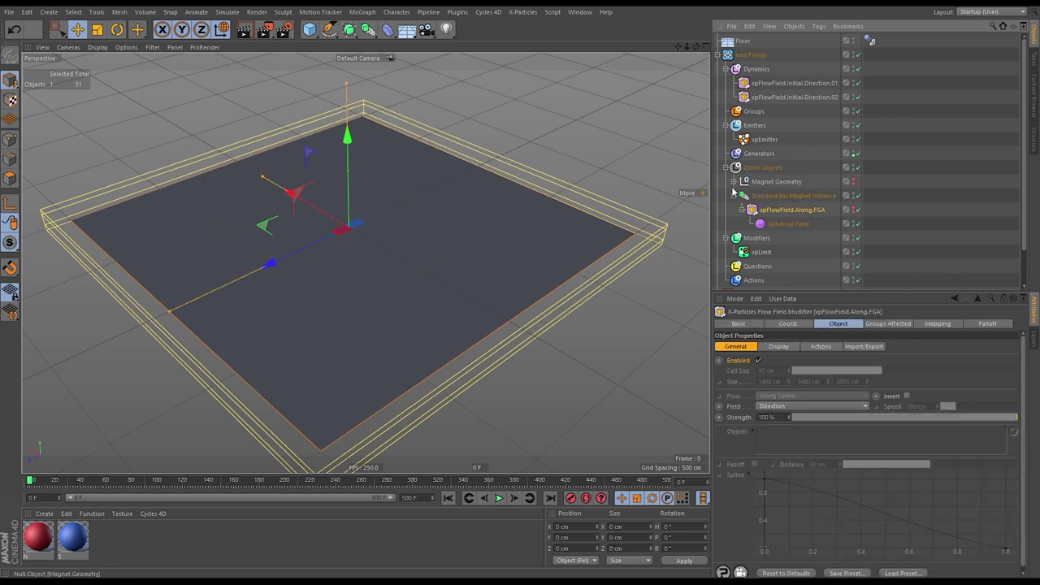
click(745, 210)
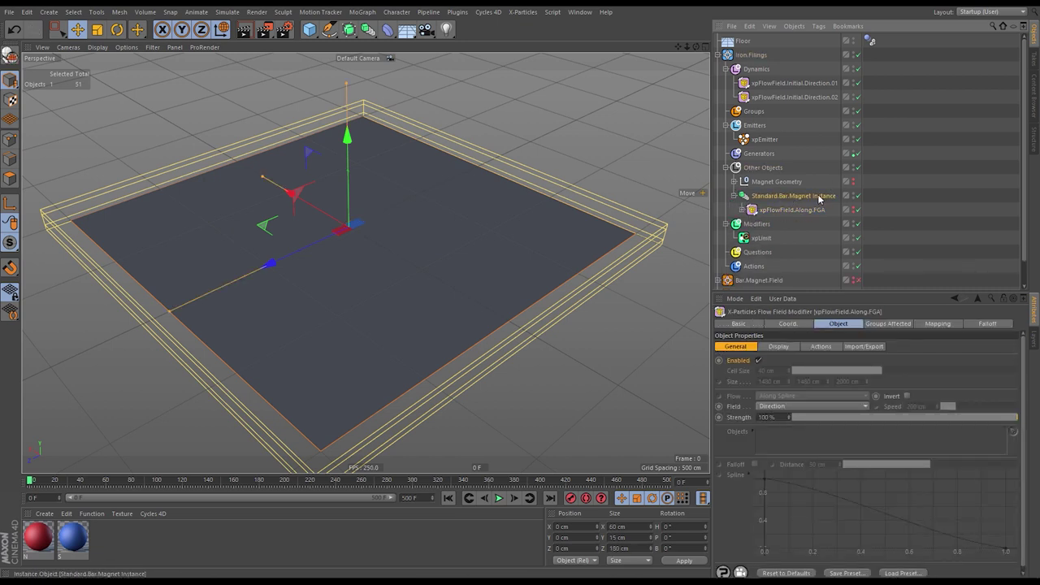
- Rename the instance to Standard.Bar.Magnet Instance.01
double_click(817, 195)
key(Return)
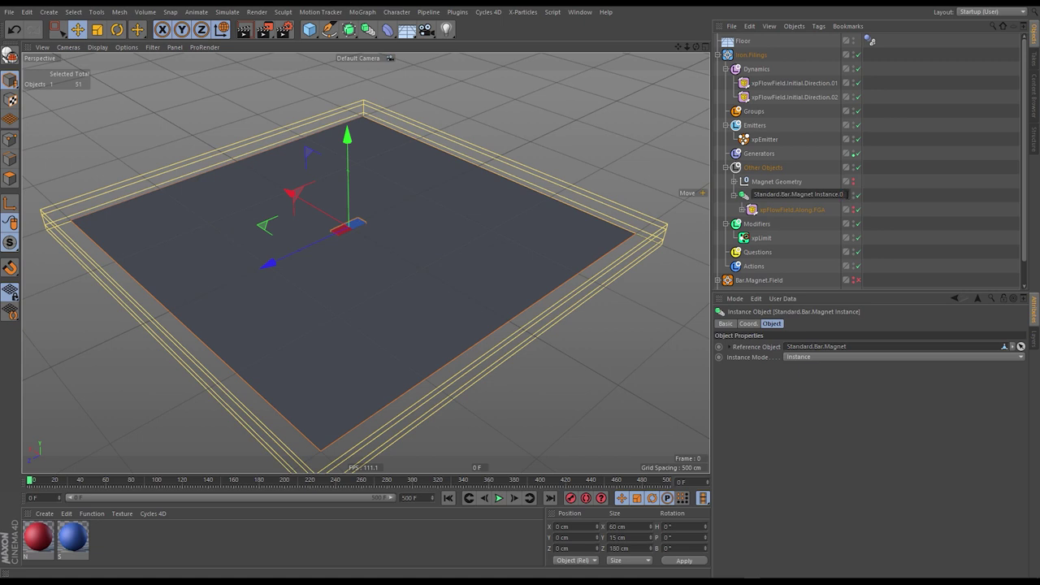
text(1)
key(Return)
click(734, 196)
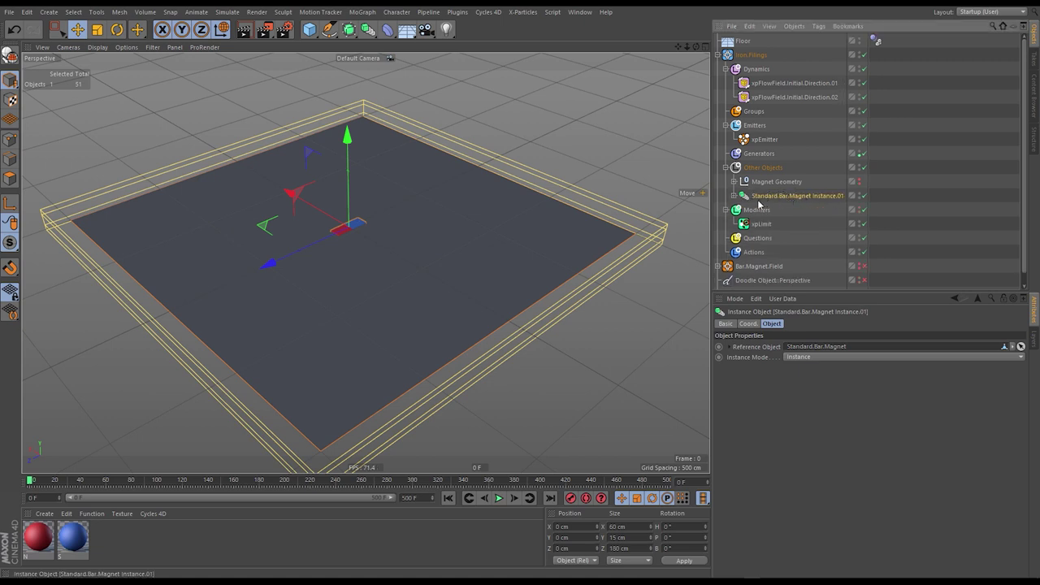
- Tilt Instance.01 and lift it up and to the left above the floor
alt+drag(434, 214, 468, 164)
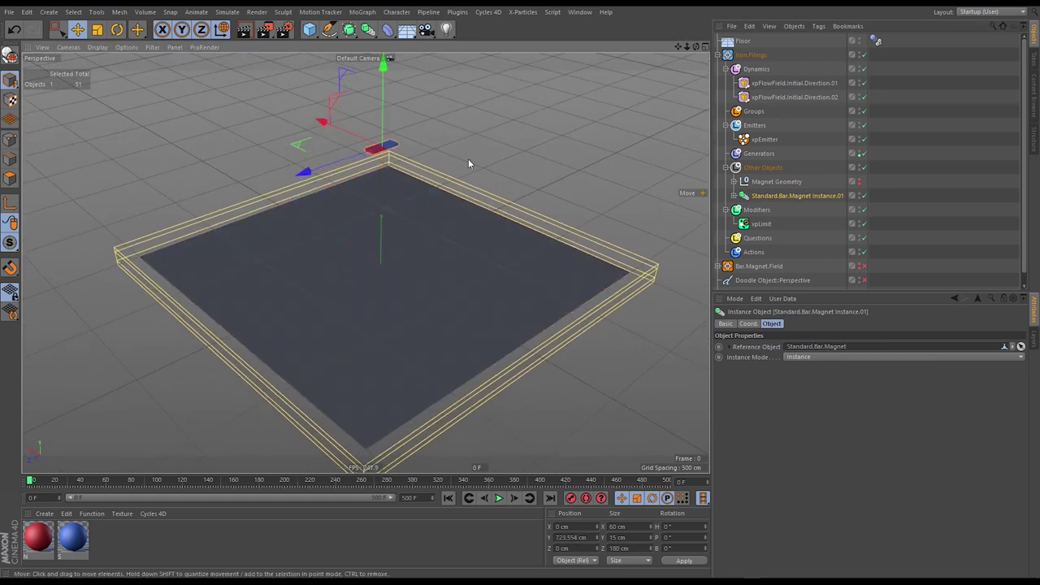
key(r)
drag(348, 198, 397, 277)
- Give Standard.Bar.Magnet Instance.01 a Rigid Body dynamics tag
key(e)
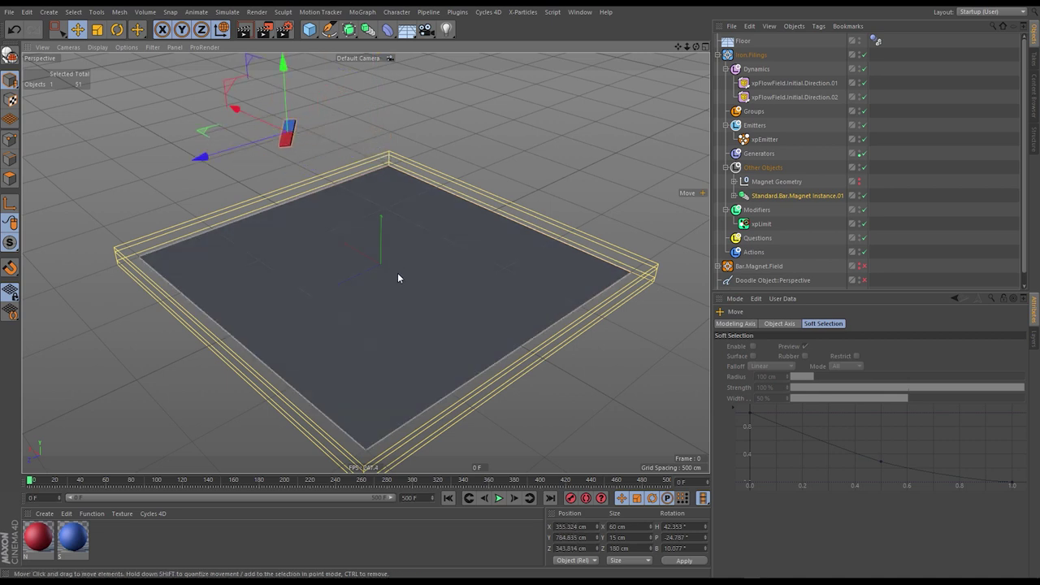
right_click(785, 198)
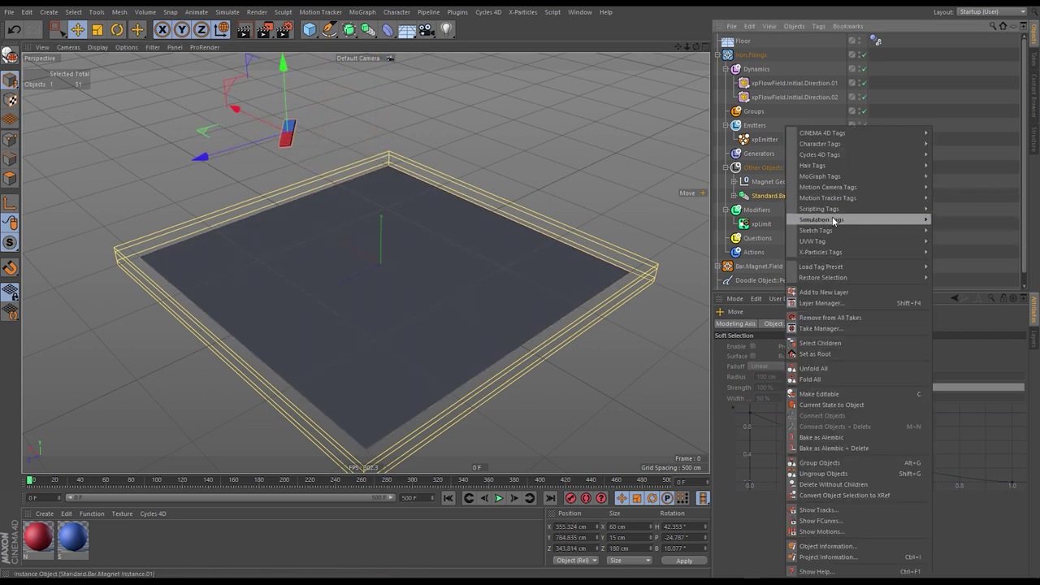
mouse_move(908, 221)
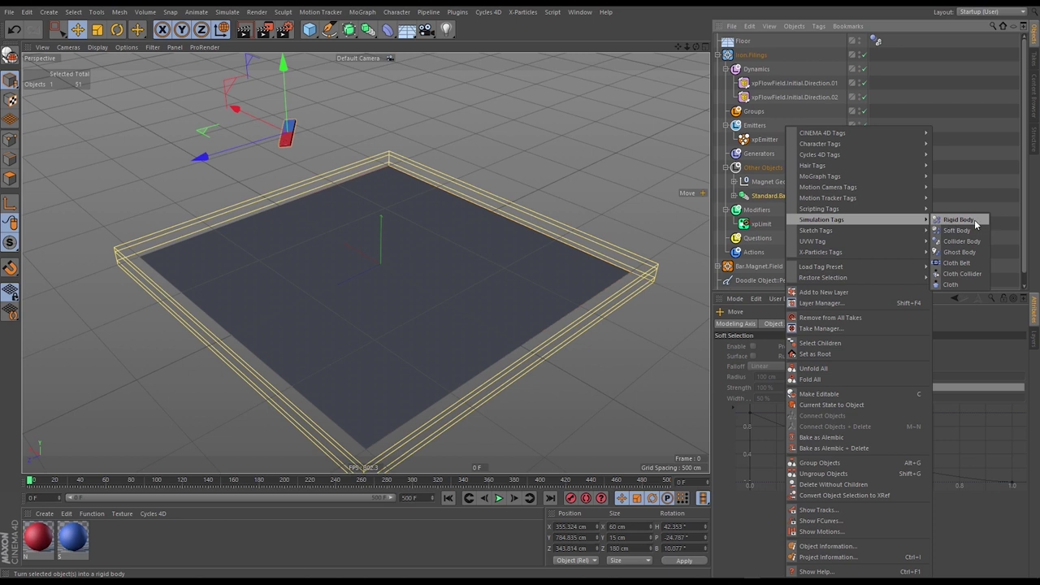
click(973, 219)
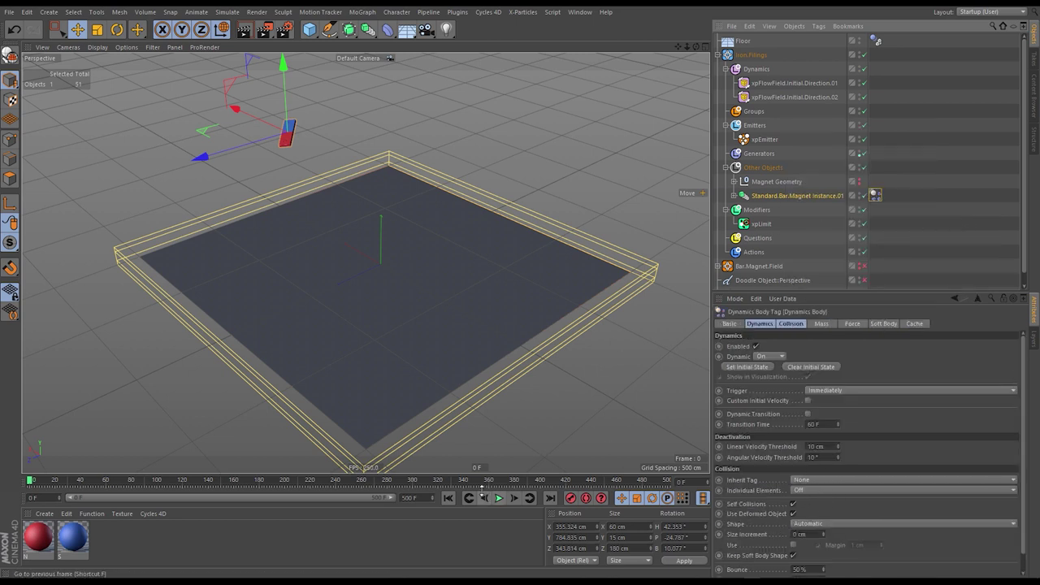
- Test-play the falling magnet, then stop and rewind to frame 0
click(498, 498)
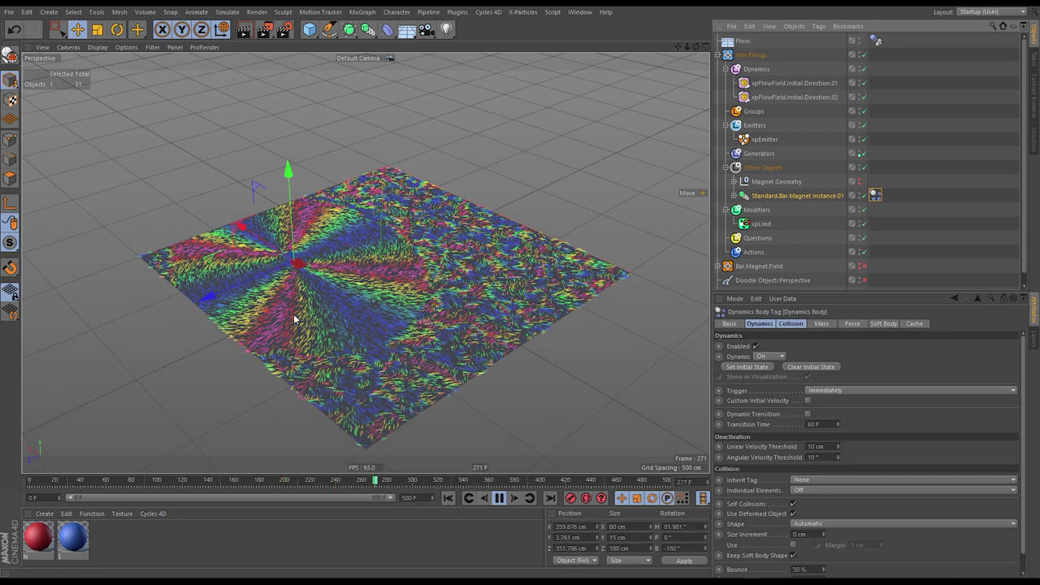
click(500, 498)
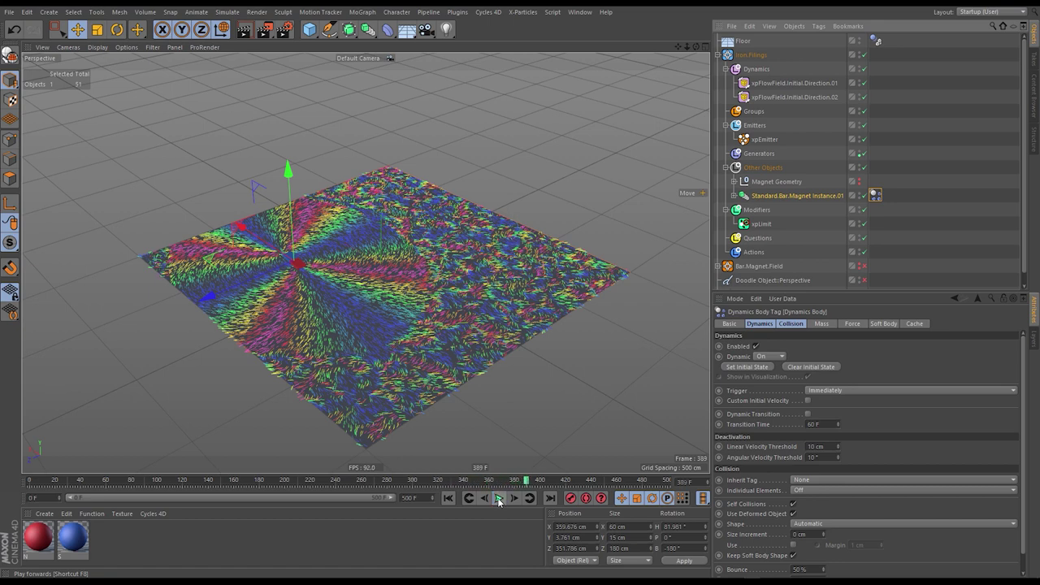
click(448, 498)
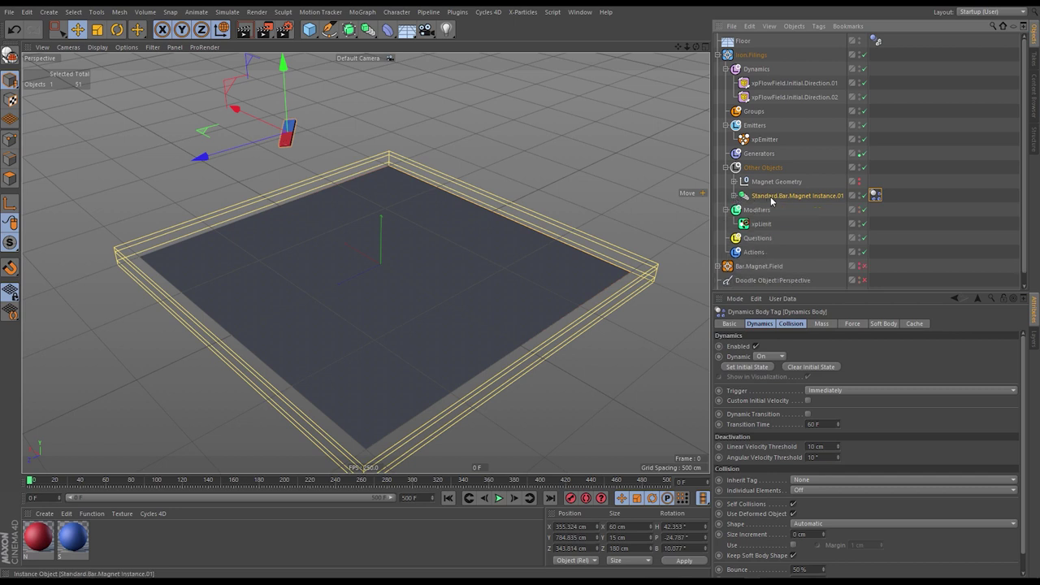
- Duplicate the magnet instance as Instance.02 and move and rotate it into place
ctrl+drag(792, 199, 793, 205)
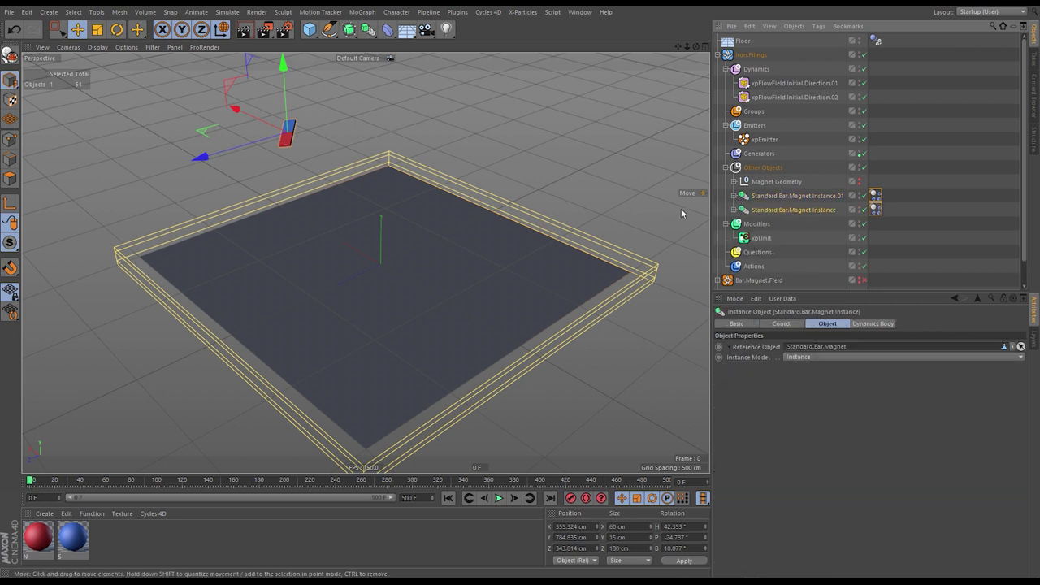
double_click(792, 209)
text(.02)
key(Return)
drag(520, 205, 487, 135)
key(r)
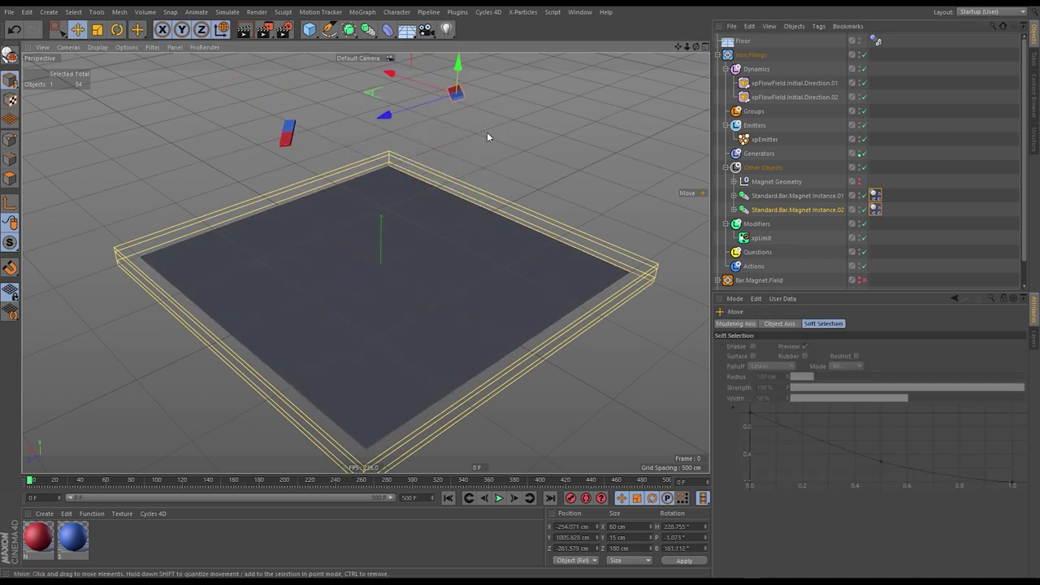
- Make more copies of the magnet and position and angle them on the floor
ctrl+drag(780, 211, 780, 221)
alt+drag(439, 244, 344, 62)
key(r)
key(e)
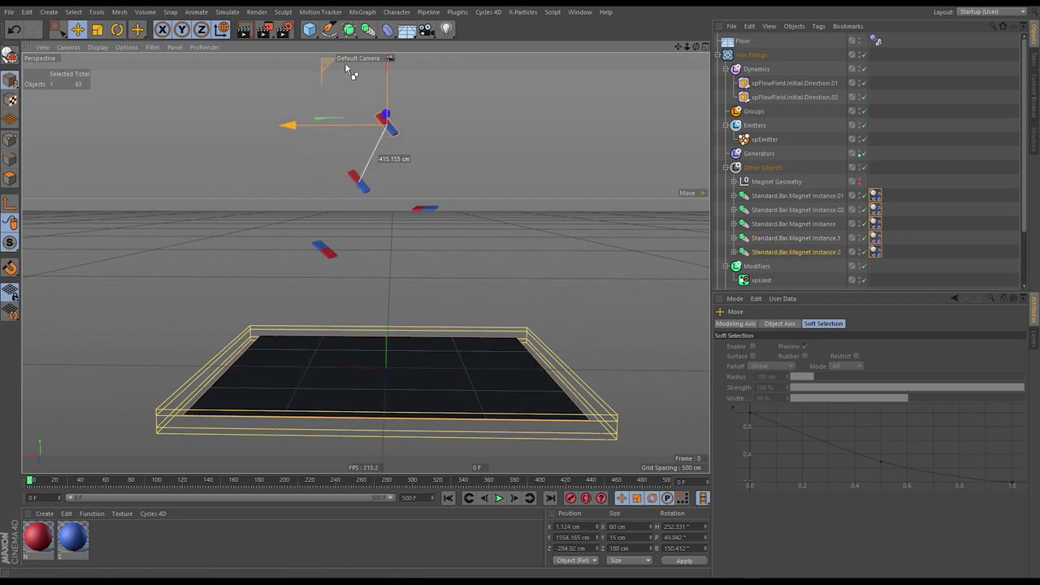
key(r)
drag(427, 218, 395, 196)
key(e)
alt+drag(399, 155, 587, 167)
- Rename the new copies to Standard.Bar.Magnet Instance.03, .04 and .05
click(794, 236)
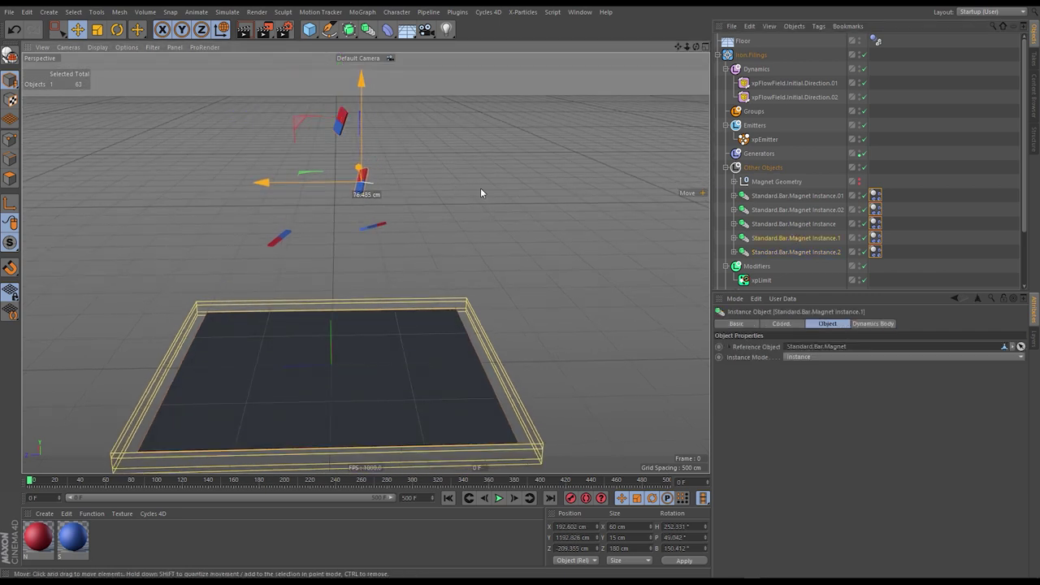
double_click(794, 223)
text(.03)
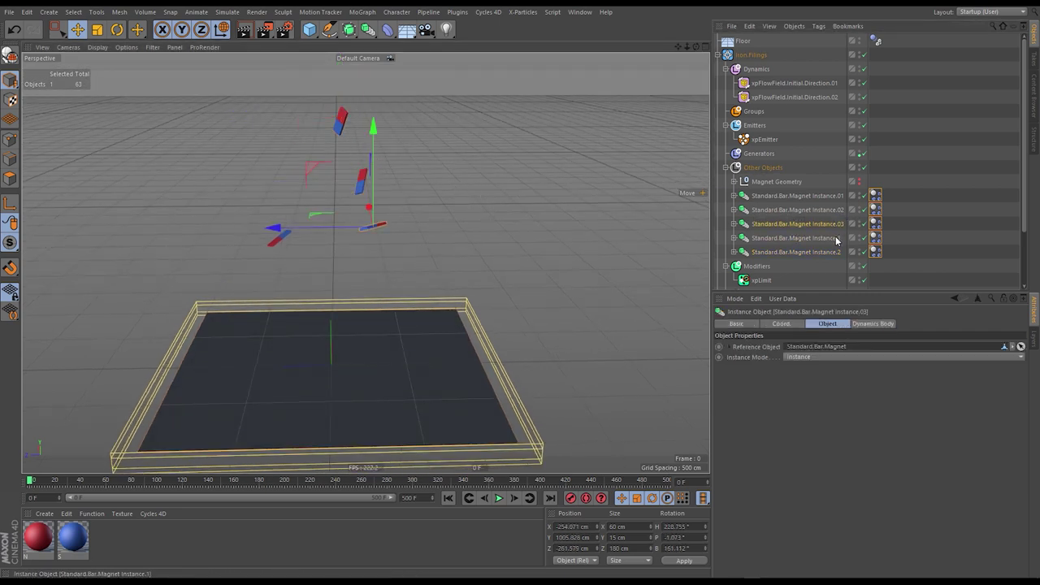
click(844, 237)
double_click(845, 237)
key(BackSpace)
text(04)
click(842, 251)
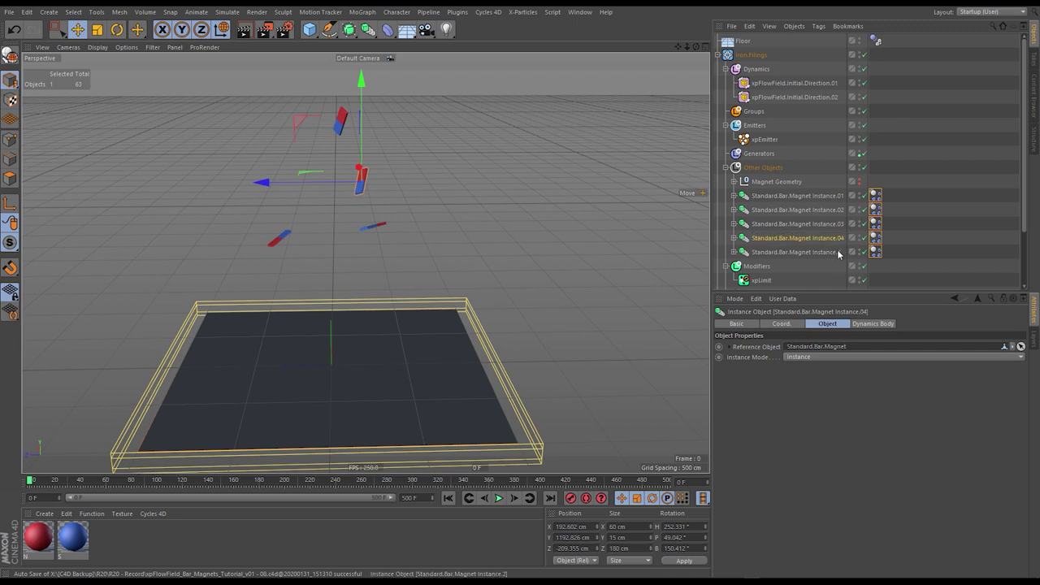
double_click(842, 251)
key(BackSpace)
text(05)
key(Return)
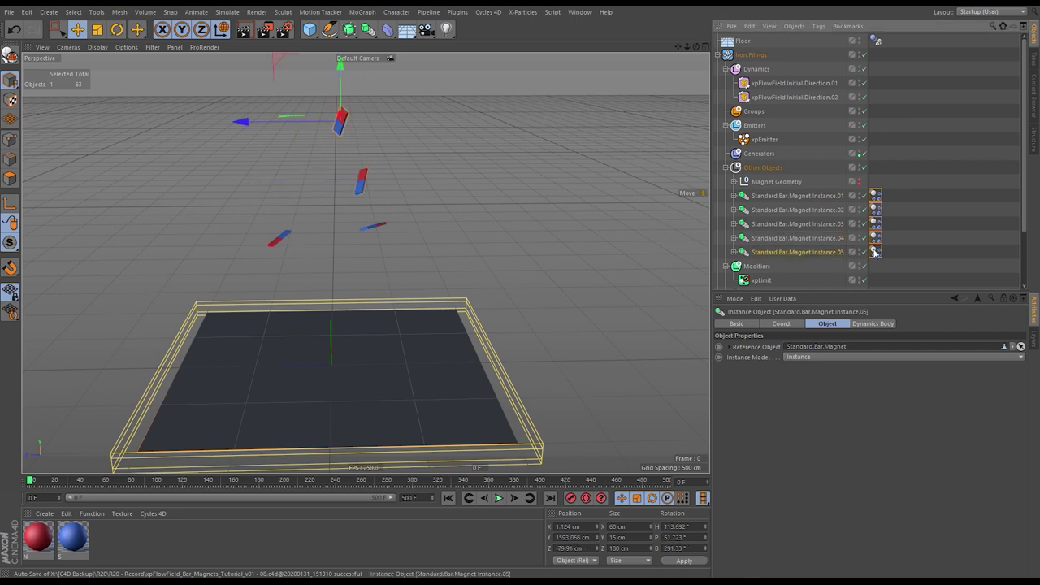
- Play the simulation and inspect the five magnets from top-down and low angles
click(580, 321)
alt+drag(580, 321, 393, 309)
click(499, 498)
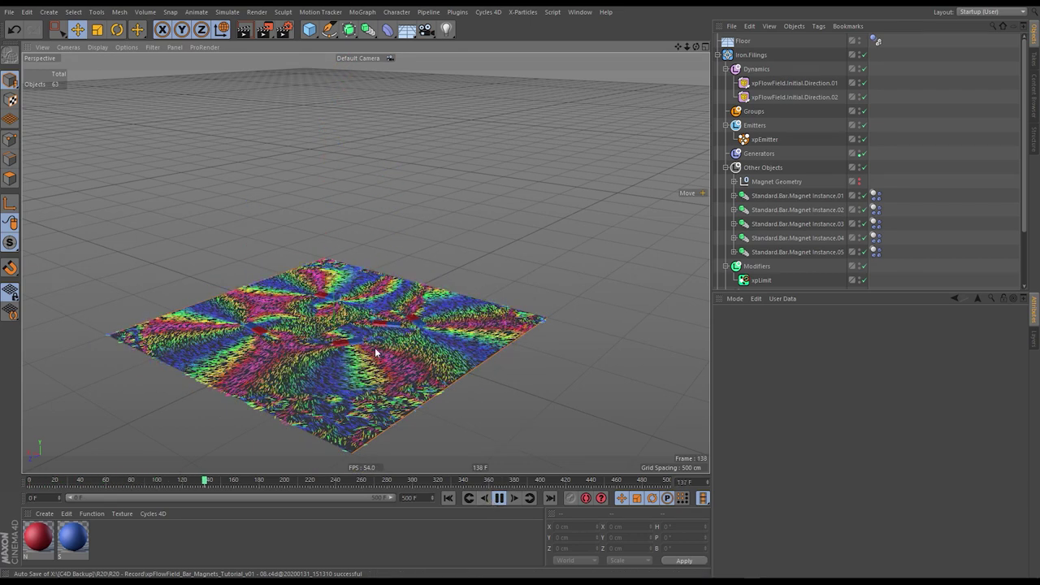
alt+drag(318, 327, 389, 422)
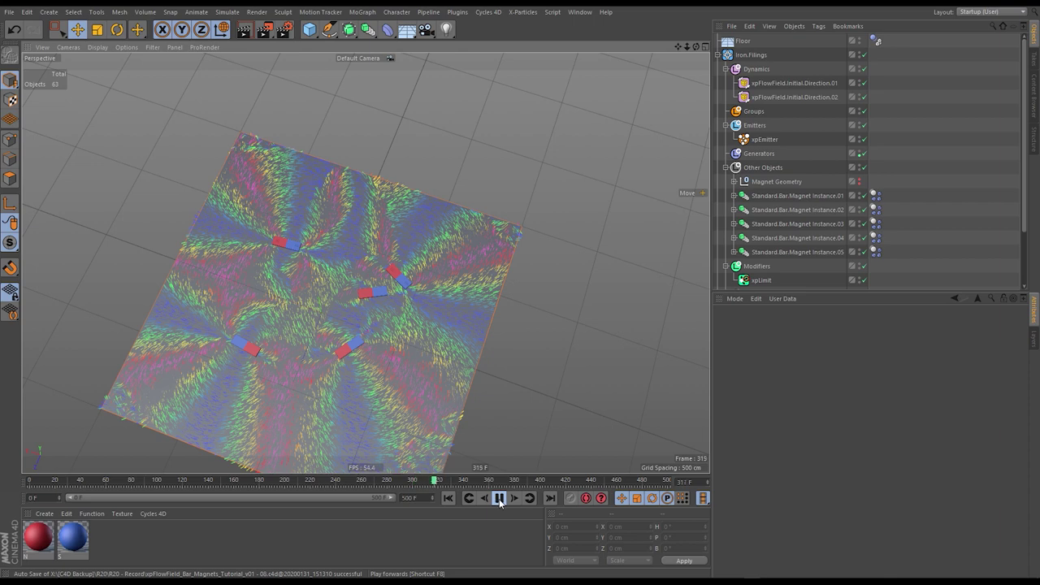
alt+drag(455, 366, 557, 155)
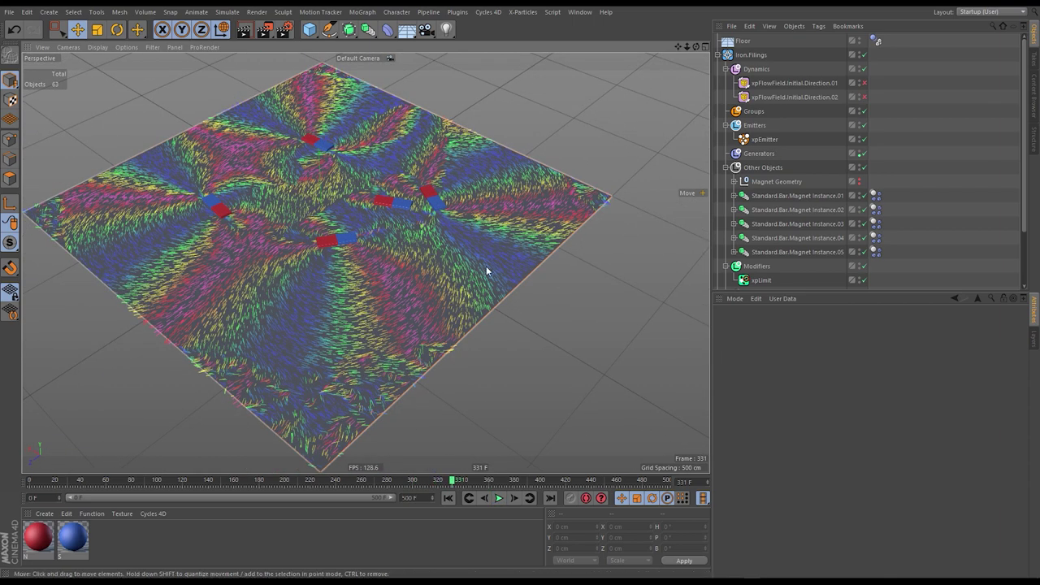
- Set the xpEmitter's Color Mode to Single Color in near-black and rewind to frame 0
click(765, 141)
click(748, 334)
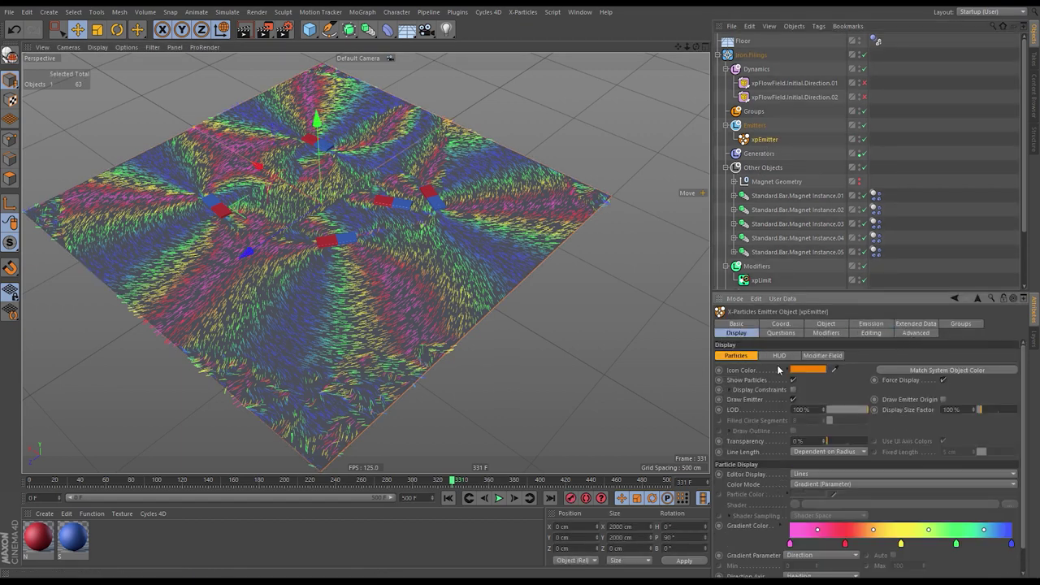
click(818, 485)
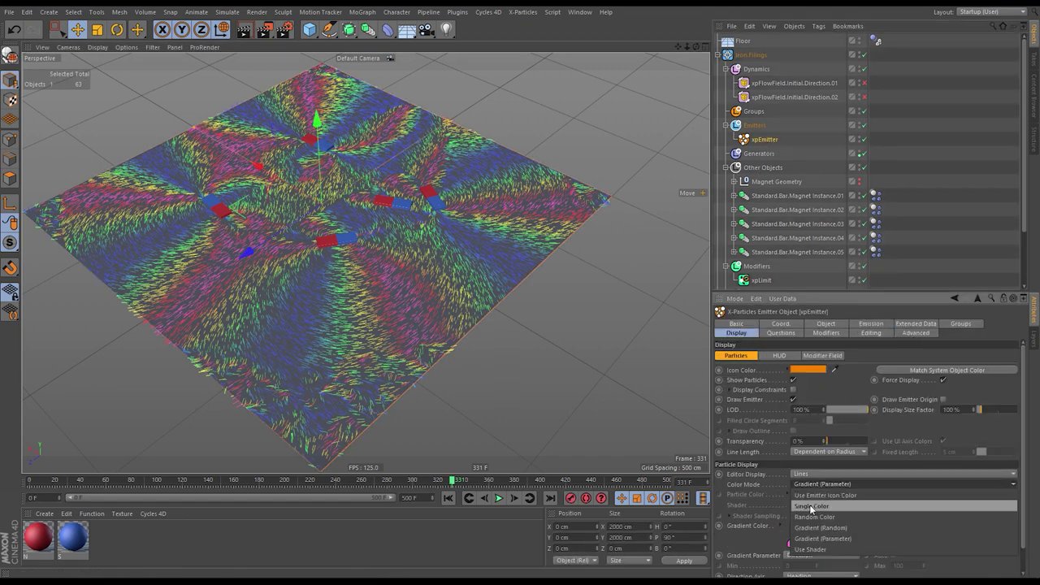
click(812, 505)
click(808, 495)
drag(761, 515, 738, 516)
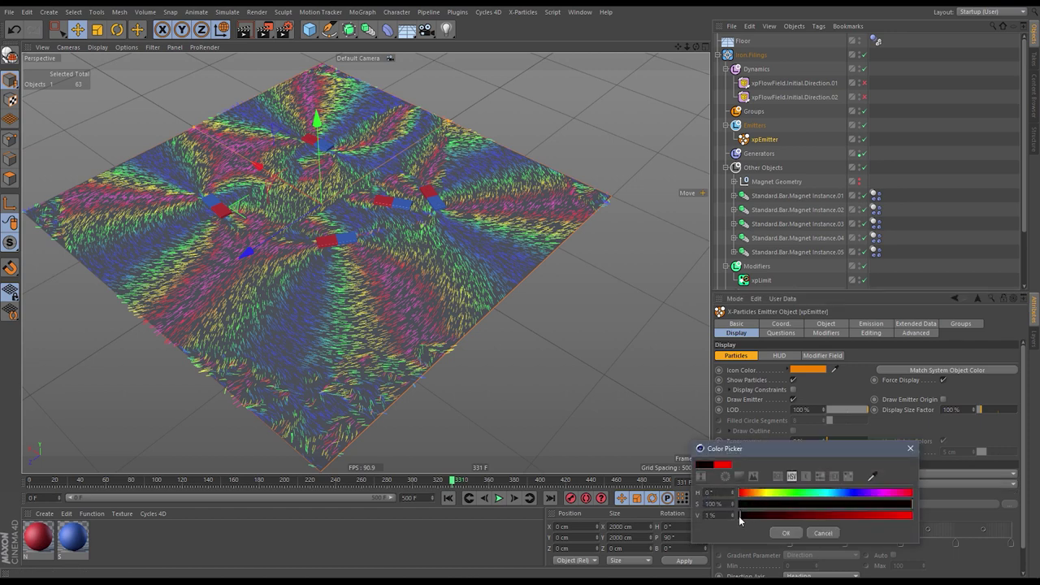
click(784, 533)
click(448, 498)
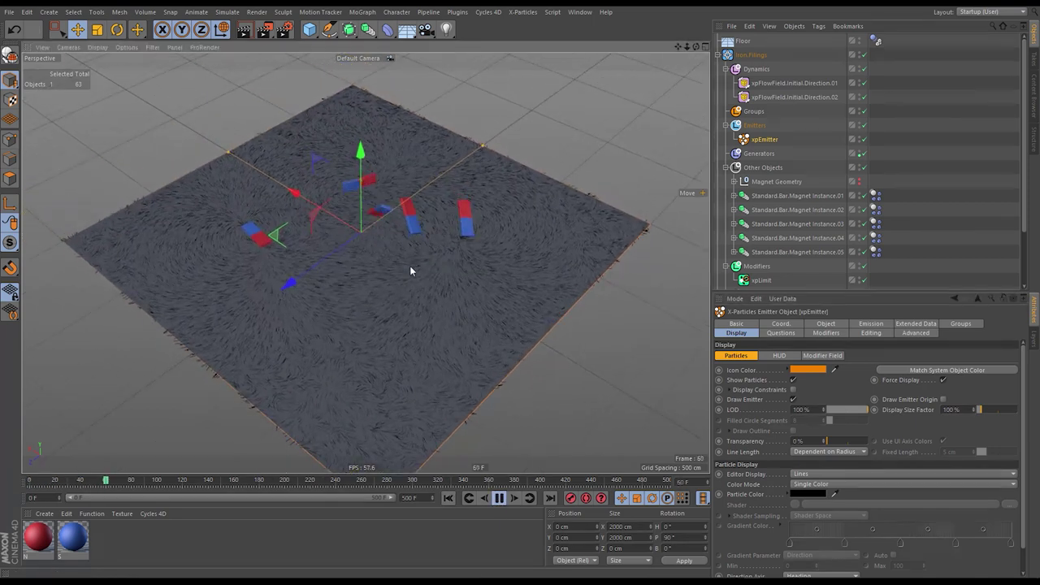
click(431, 235)
scroll(433, 231, up, 2)
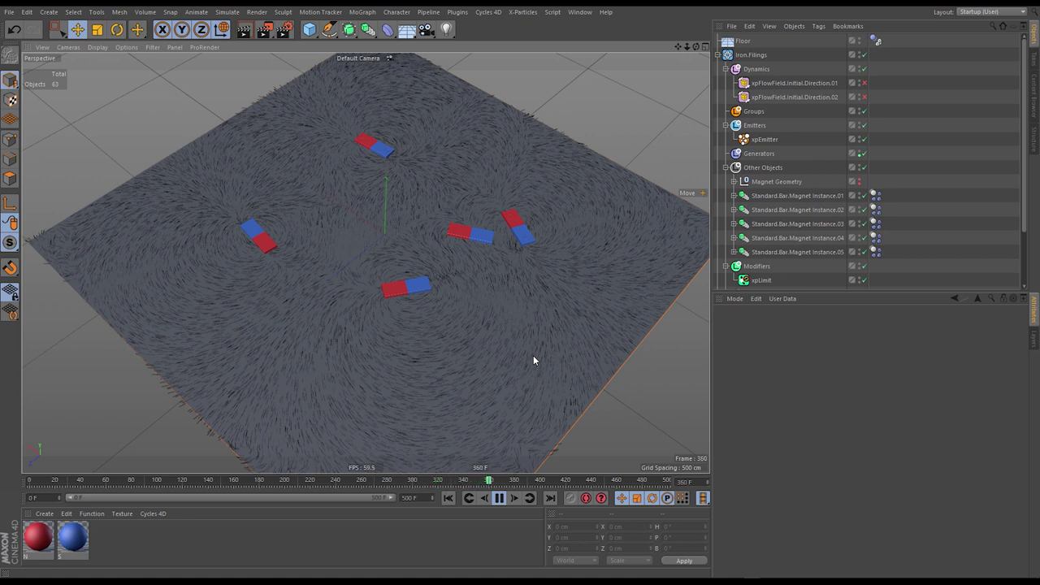
- Create a new material Mat and apply it to the Floor
click(499, 498)
double_click(122, 543)
click(39, 543)
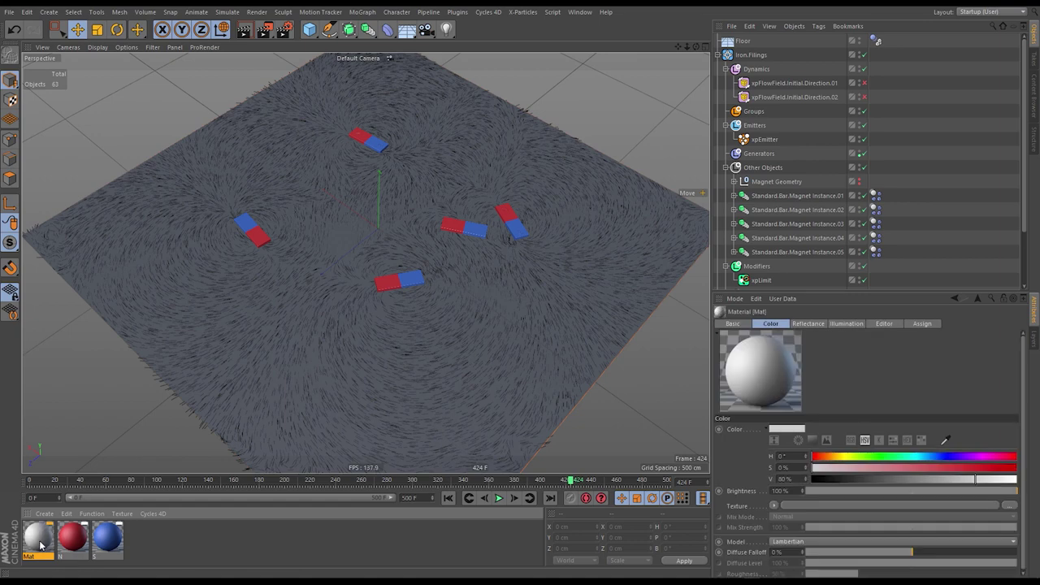
double_click(39, 540)
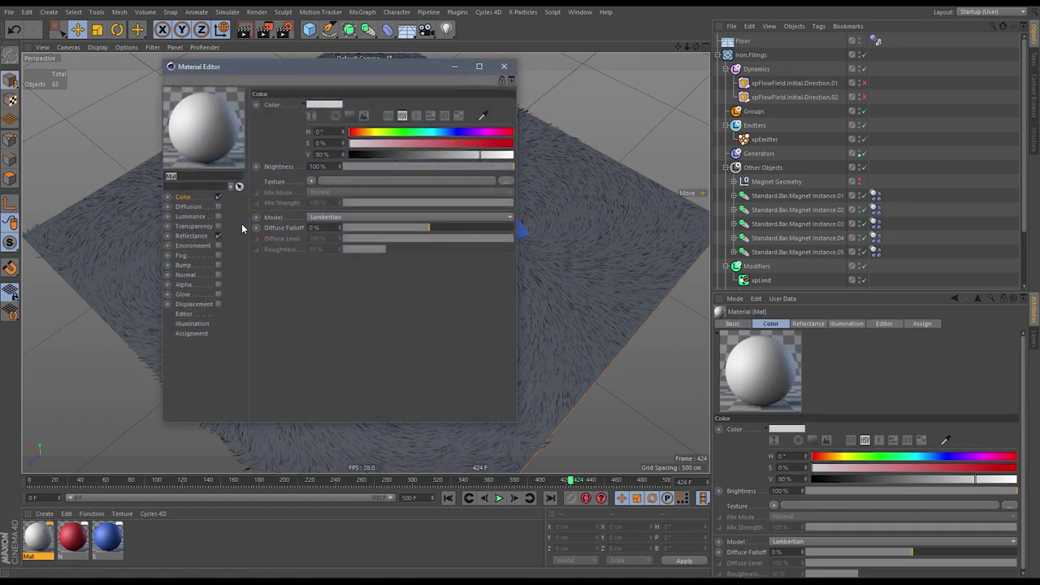
drag(39, 539, 740, 42)
click(504, 66)
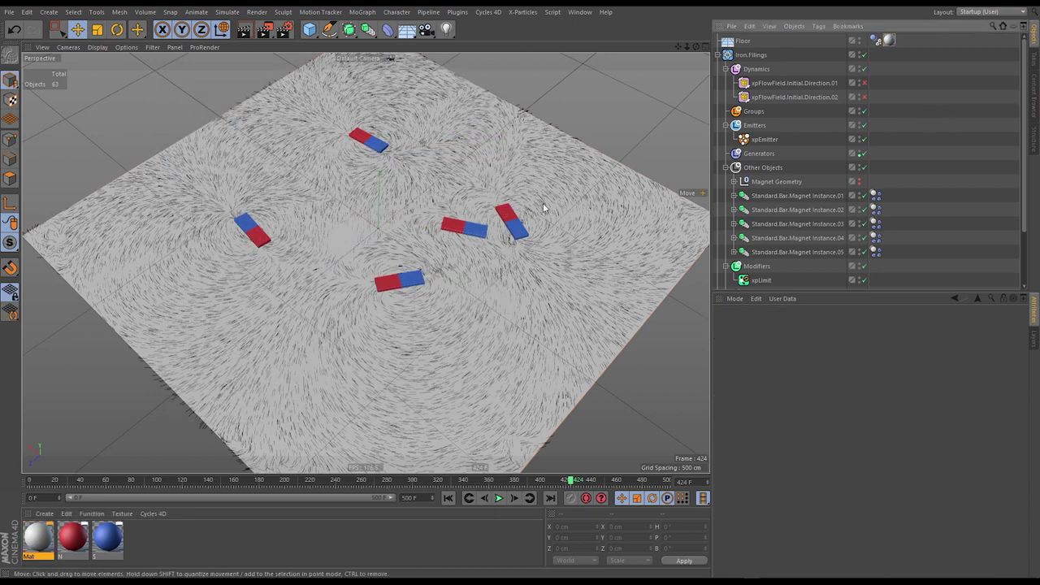
- Check the xpEmitter's Emission settings, then rewind and replay the simulation
scroll(490, 233, up, 3)
scroll(437, 241, up, 2)
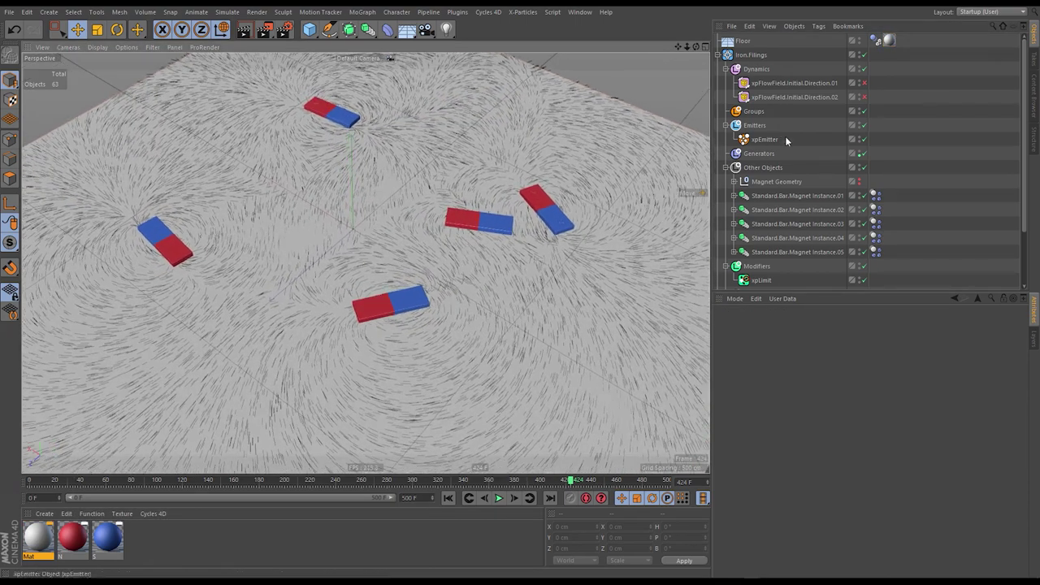
click(766, 140)
click(873, 324)
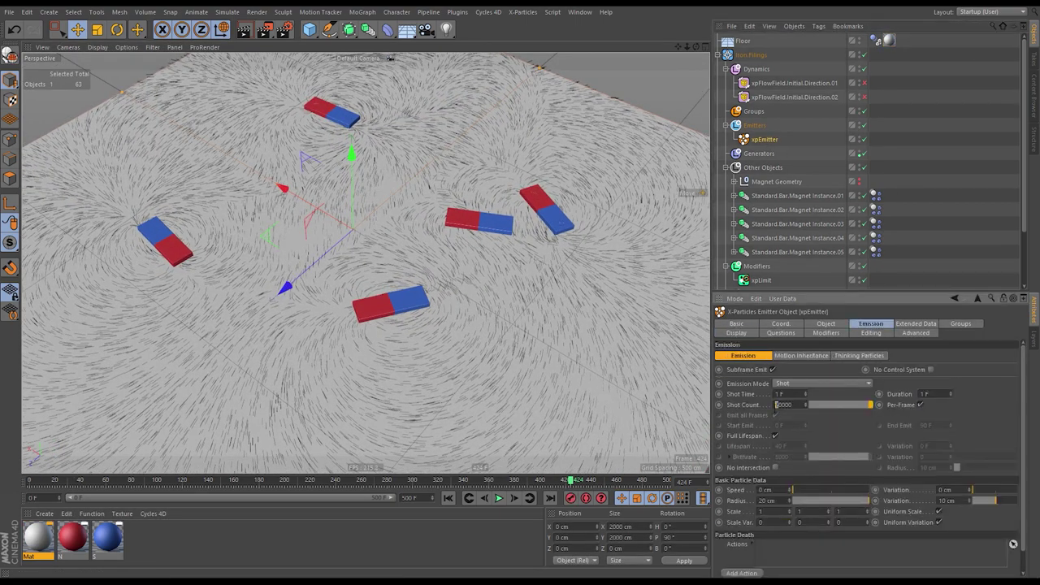
click(448, 501)
click(497, 498)
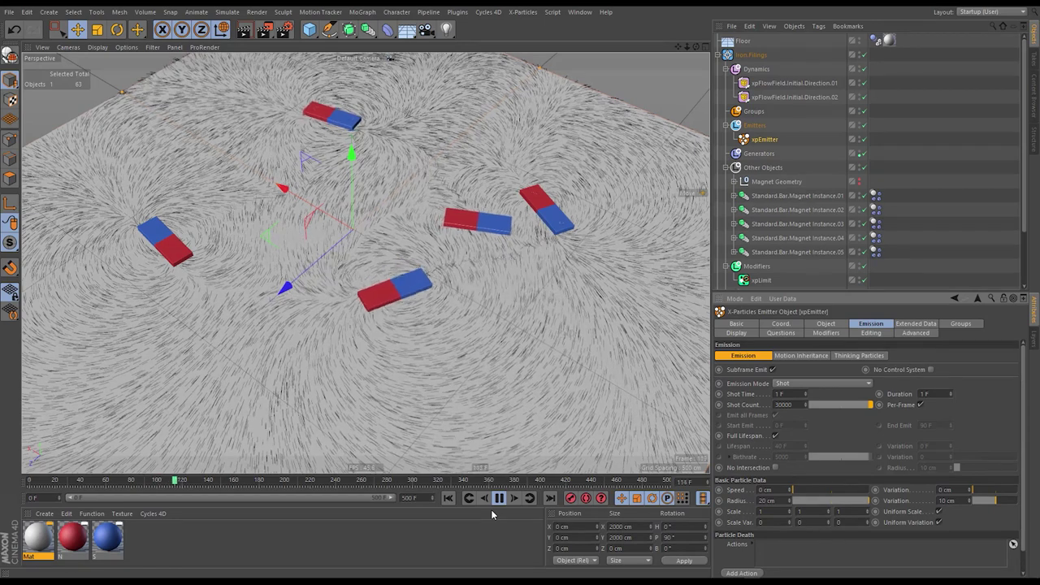
click(498, 500)
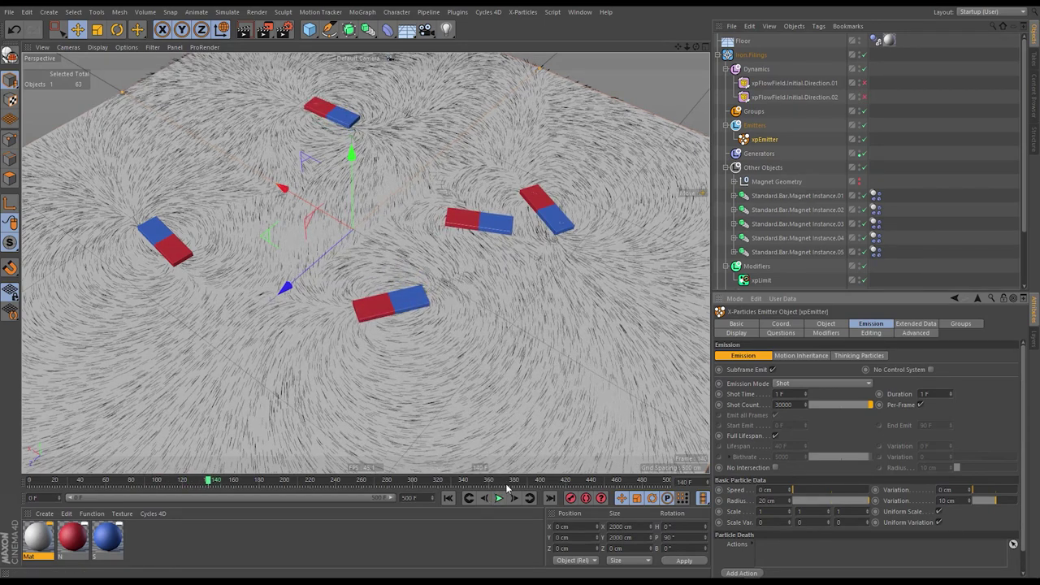